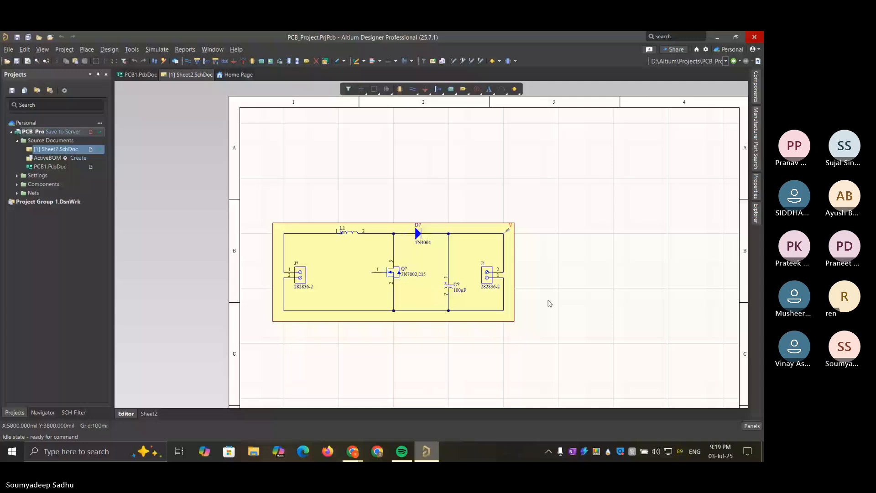
Select the 2N7002,215 MOSFET in the schematic and open the manufacturer part search
ctrl+scroll(393, 271, up, 3)
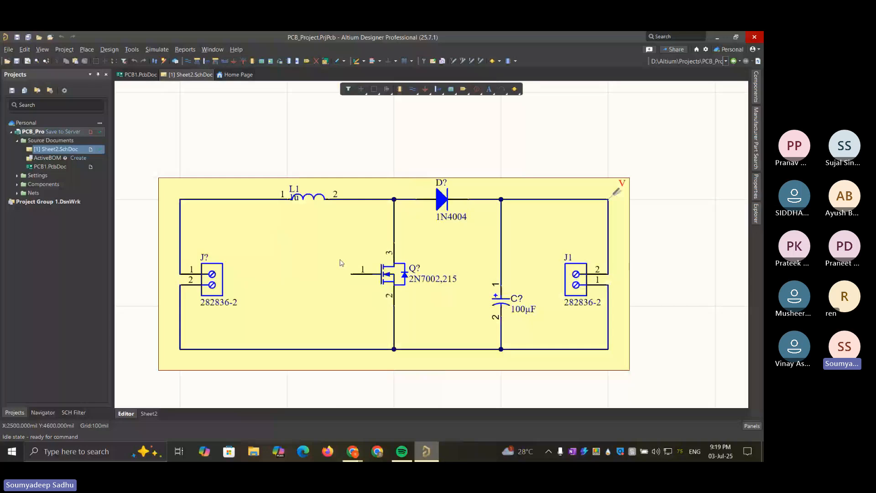
click(396, 280)
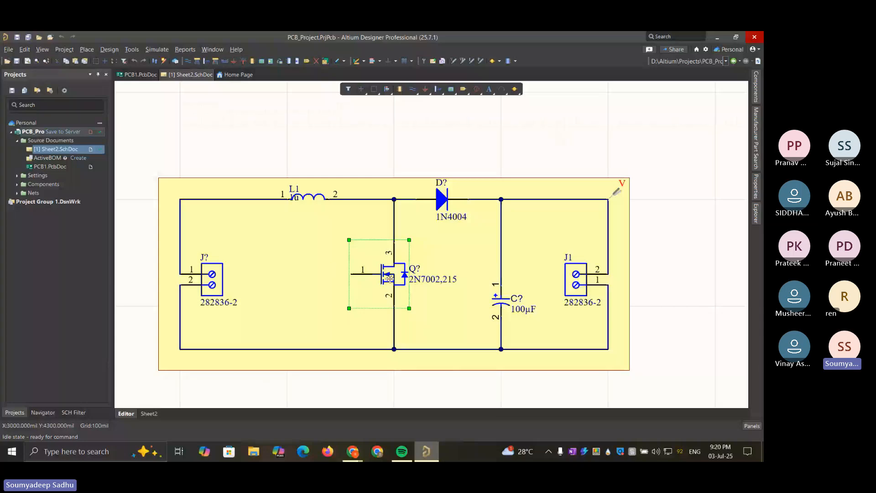
click(388, 278)
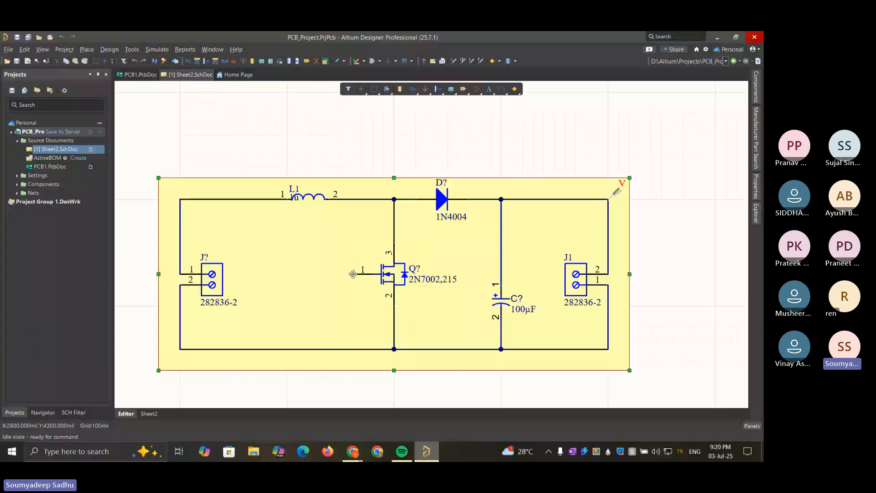
click(371, 273)
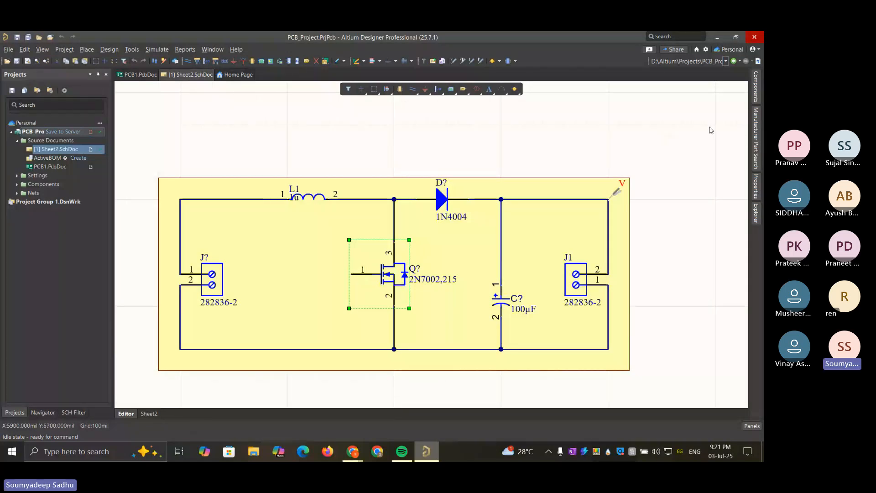
click(756, 132)
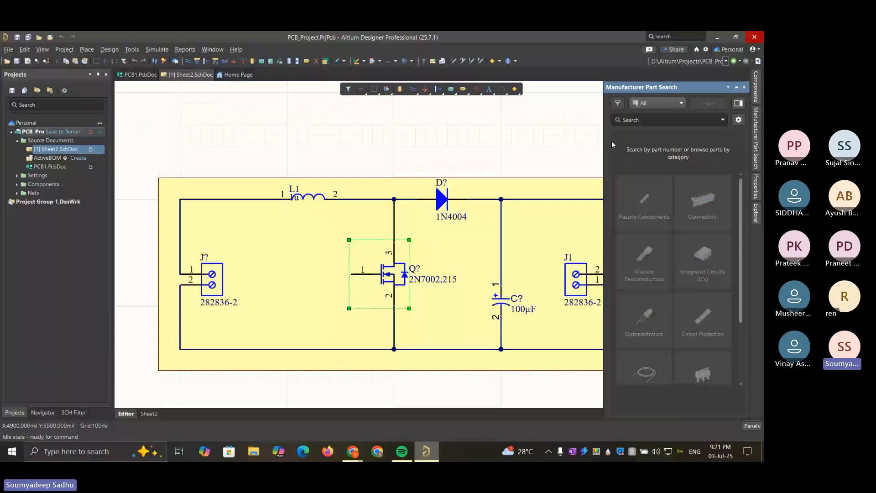
click(647, 119)
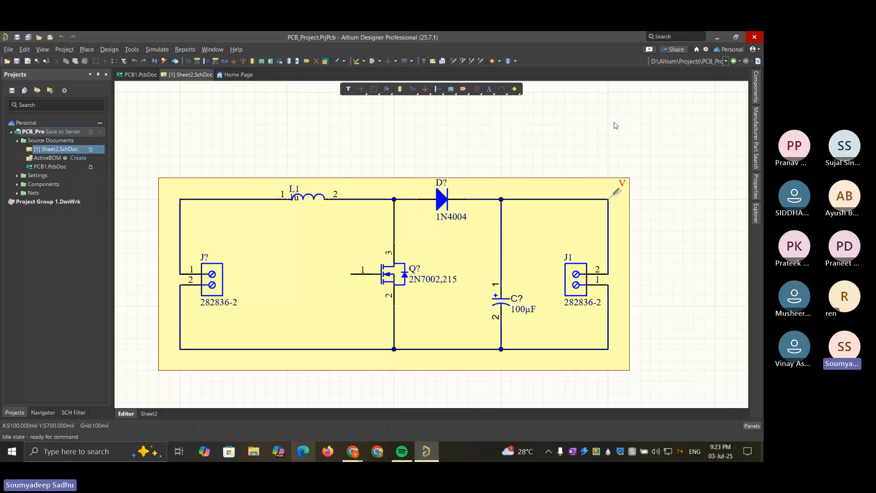
Switch to the Chrome window with the Teams meeting and open a new tab ready for a Google search
mouse_move(353, 451)
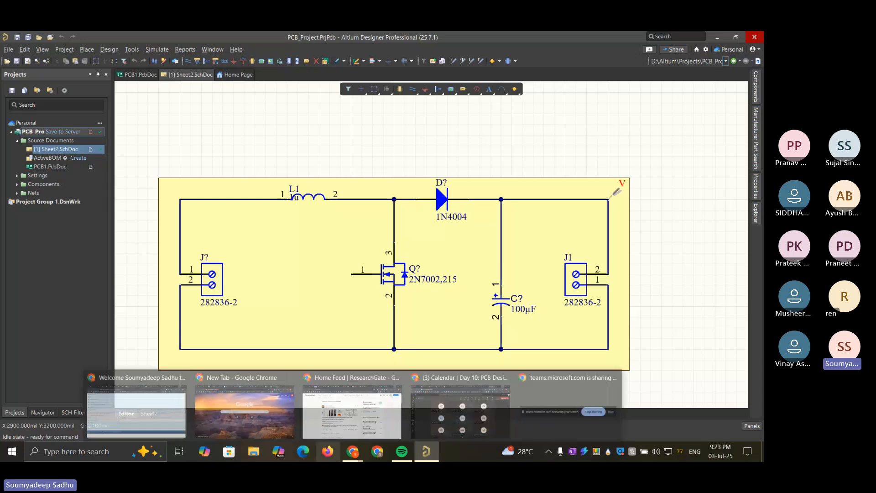
click(448, 417)
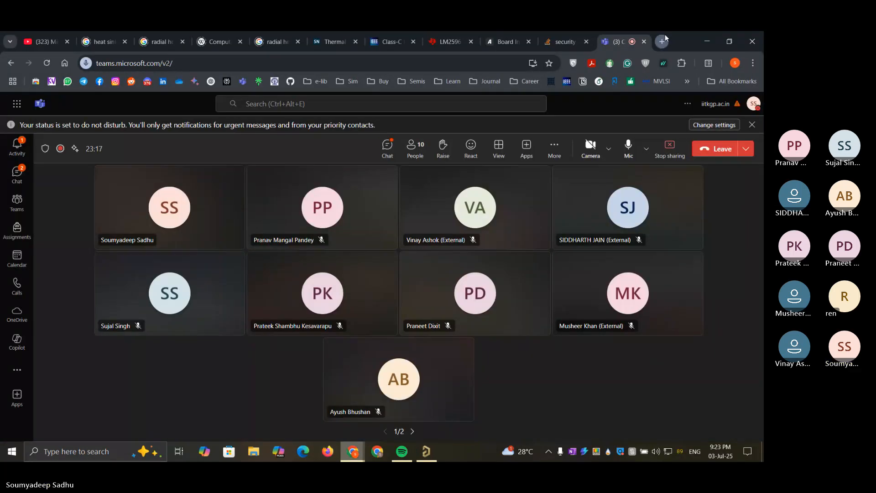
key(ctrl+t)
click(457, 235)
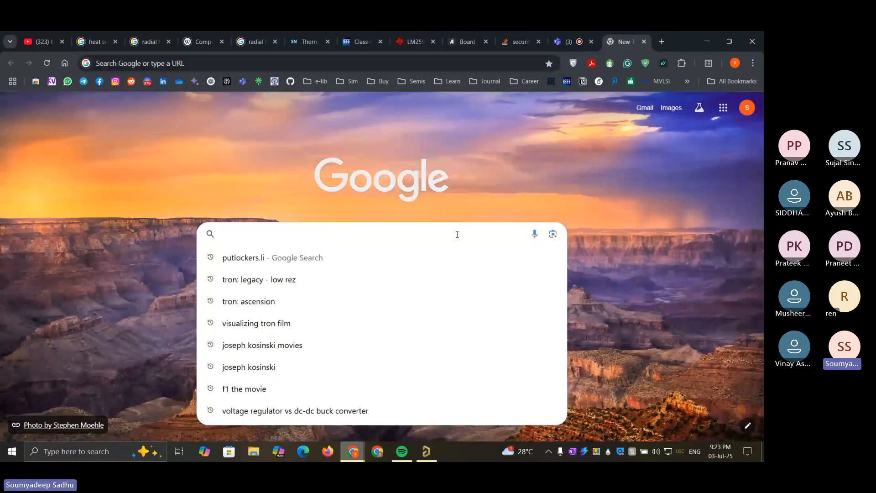
Search Google for "sinusoidal settling digital signal"
text(simu)
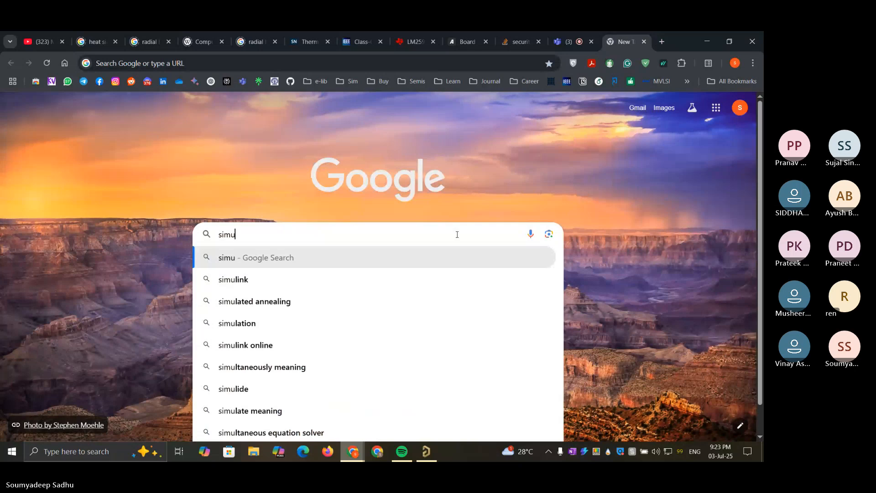
key(BackSpace)
key(BackSpace)
key(BackSpace)
text(in)
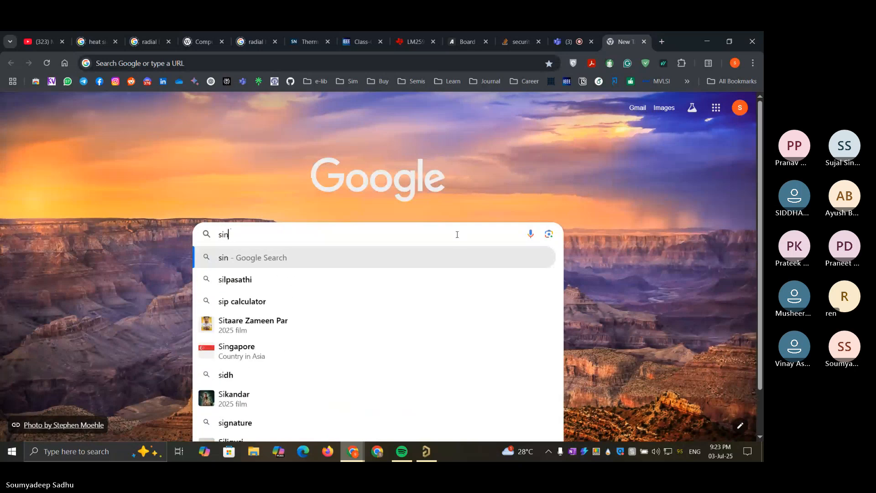
text(usoidal )
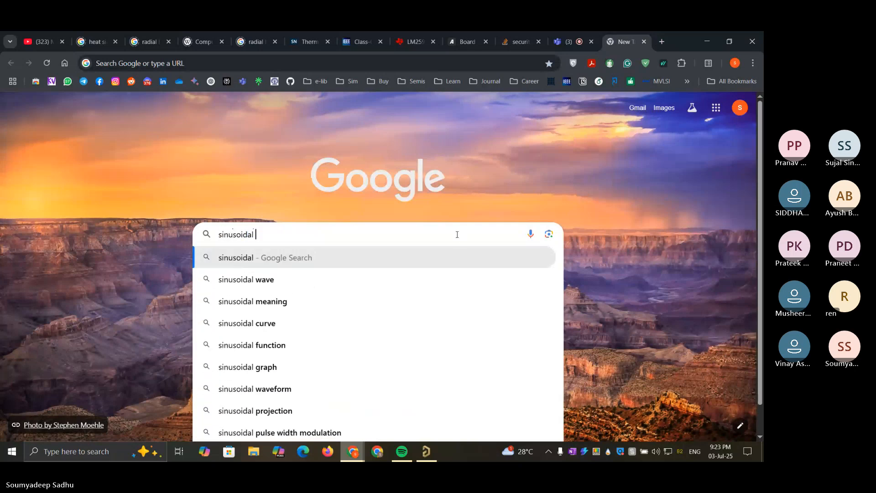
text(settling)
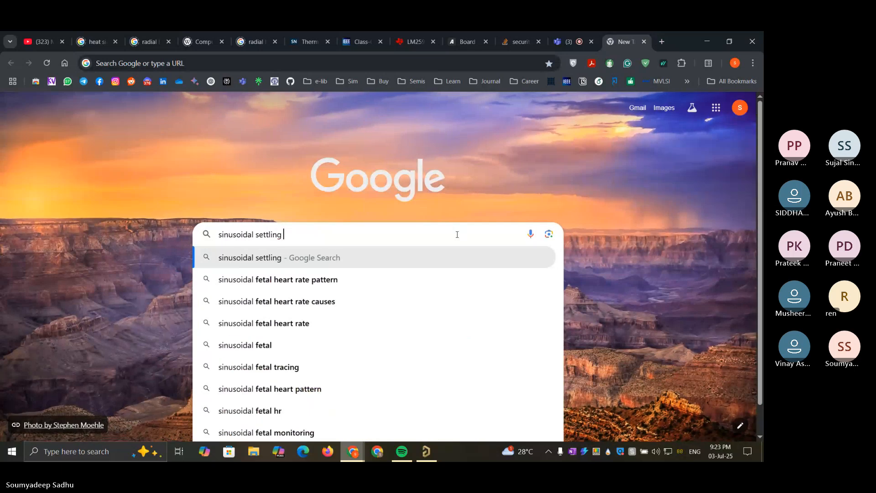
text( digital )
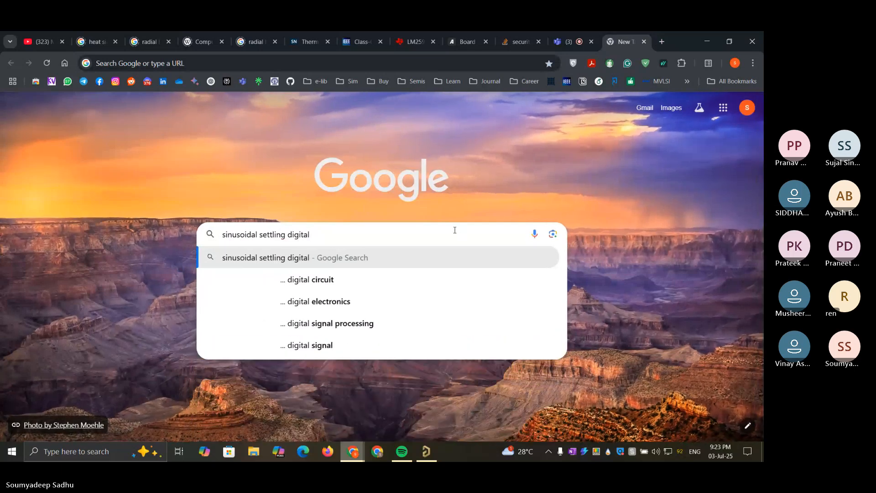
text(signa;)
key(Return)
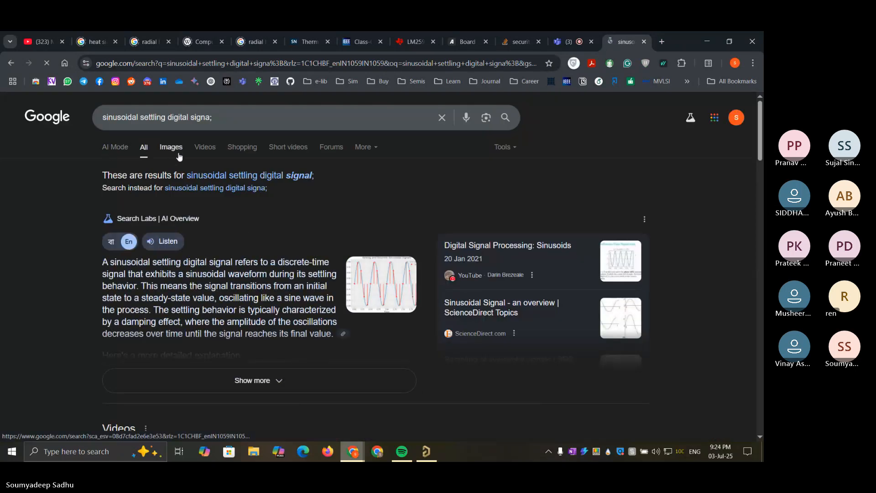
Browse the image results and open the National Instruments digital timing plot showing settling within a percent voltage accuracy band
click(179, 156)
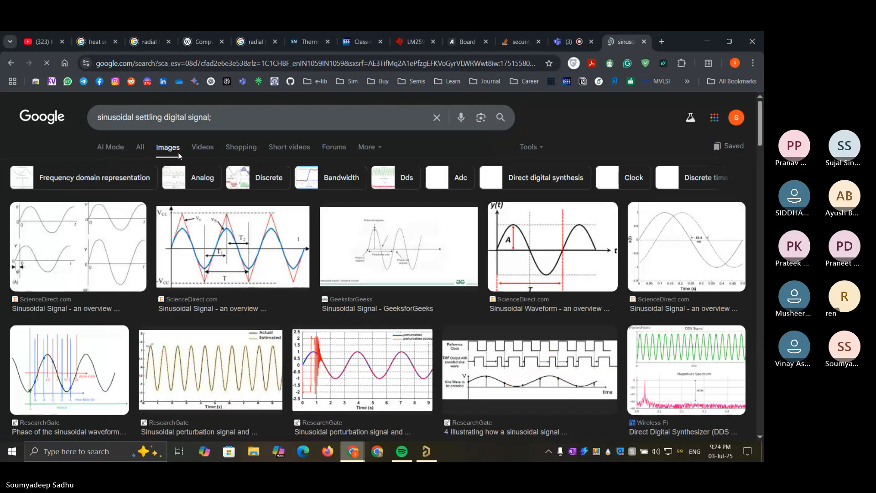
scroll(246, 290, down, 5)
scroll(247, 290, down, 3)
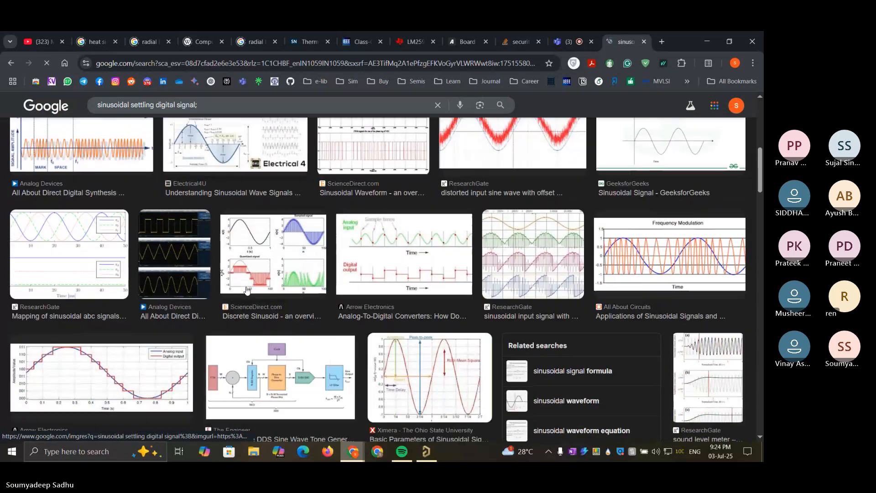
scroll(247, 290, down, 5)
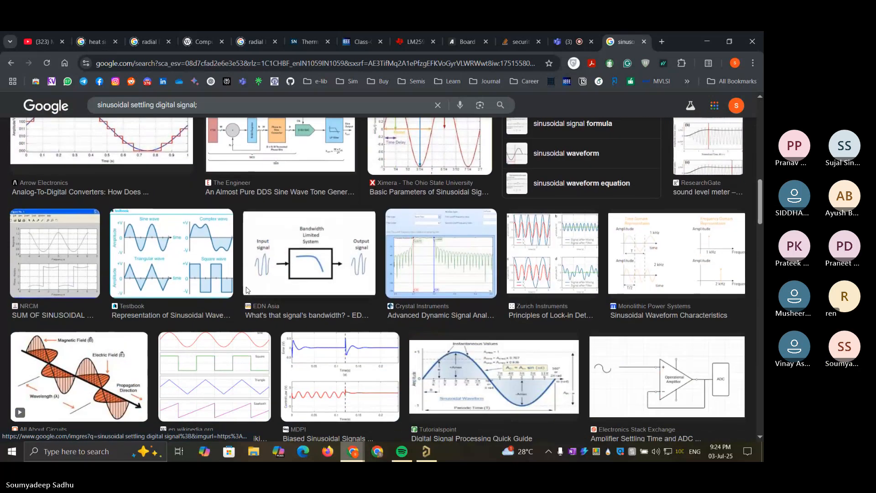
scroll(247, 290, down, 8)
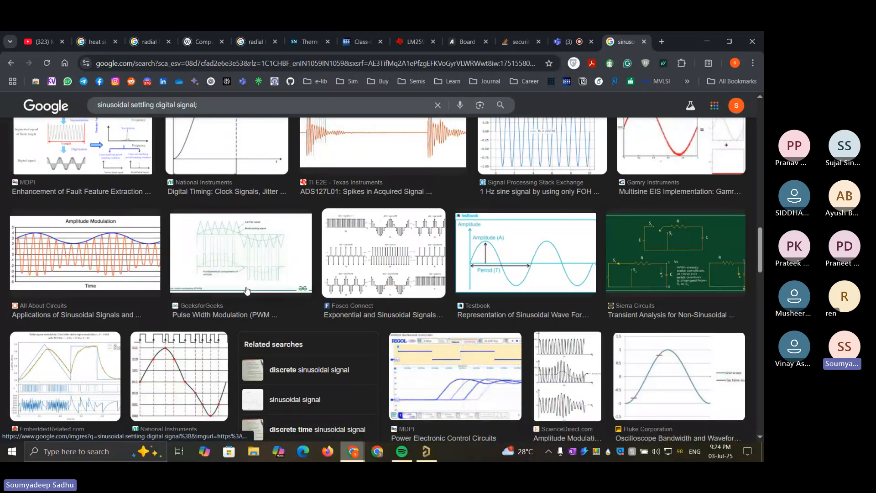
scroll(246, 290, up, 2)
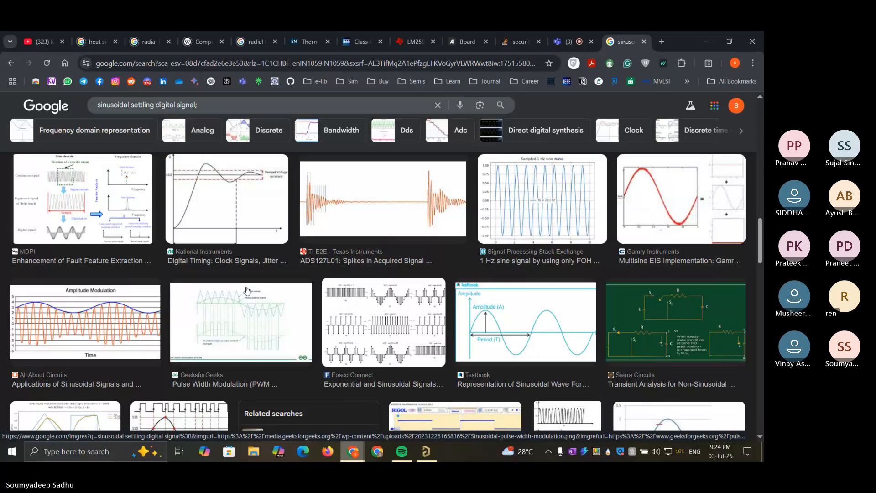
click(228, 205)
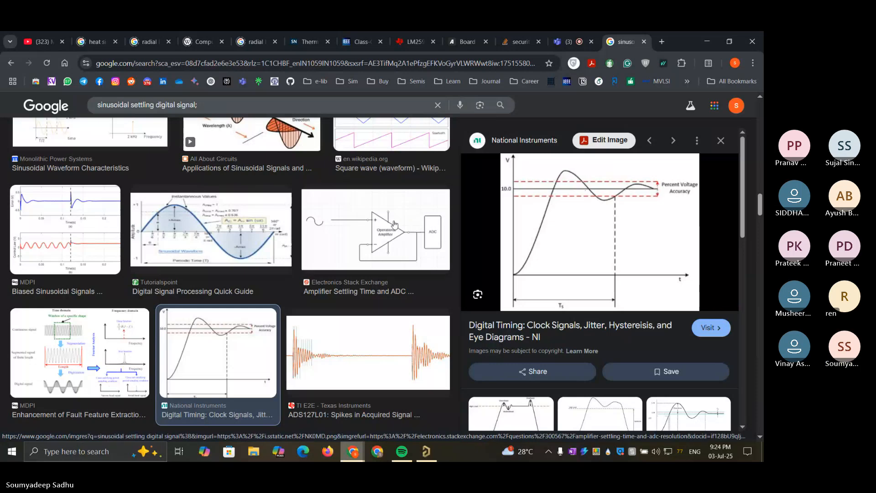
Open the related Chegg response plot labelled with overshoot, rise time and settling time
scroll(394, 225, down, 3)
scroll(530, 325, down, 2)
scroll(530, 325, up, 2)
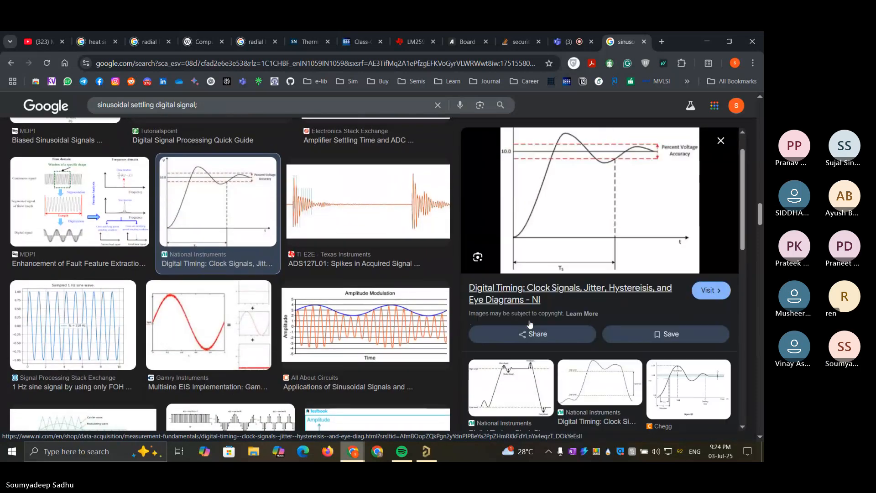
click(687, 407)
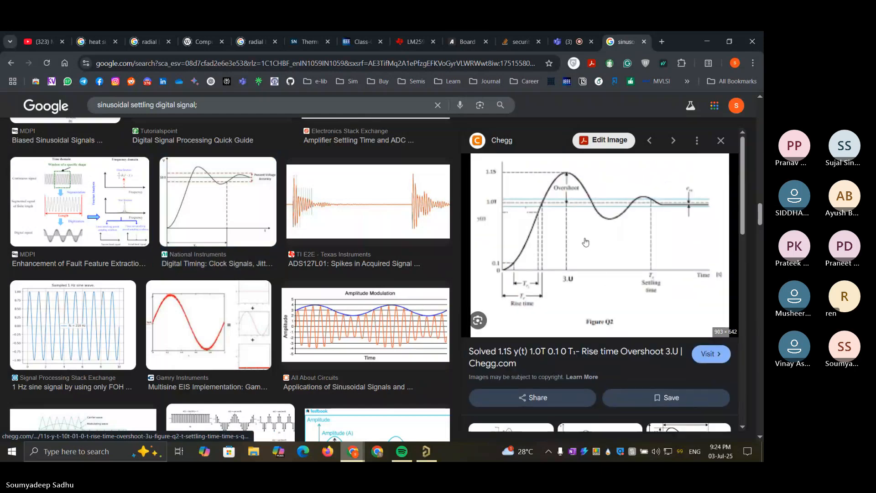
Open the related Chegg image asking for rise, peak and settling time, and enlarge its V(t) response plot
scroll(585, 242, down, 3)
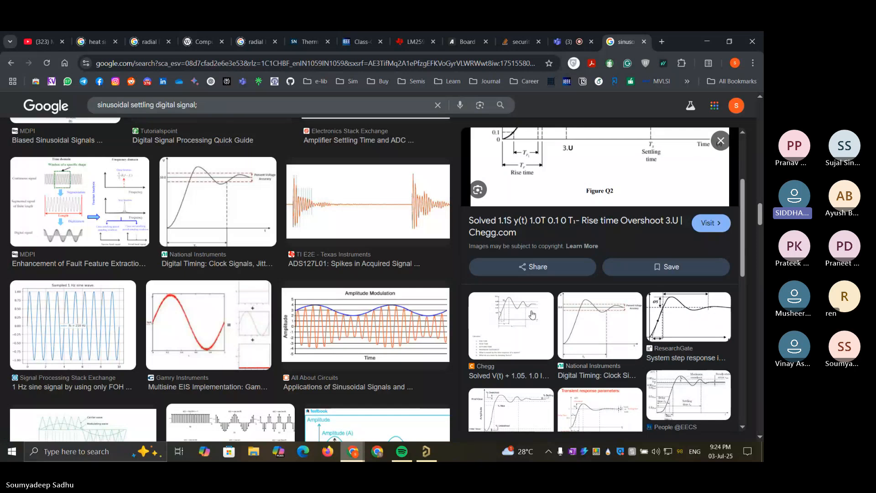
click(512, 325)
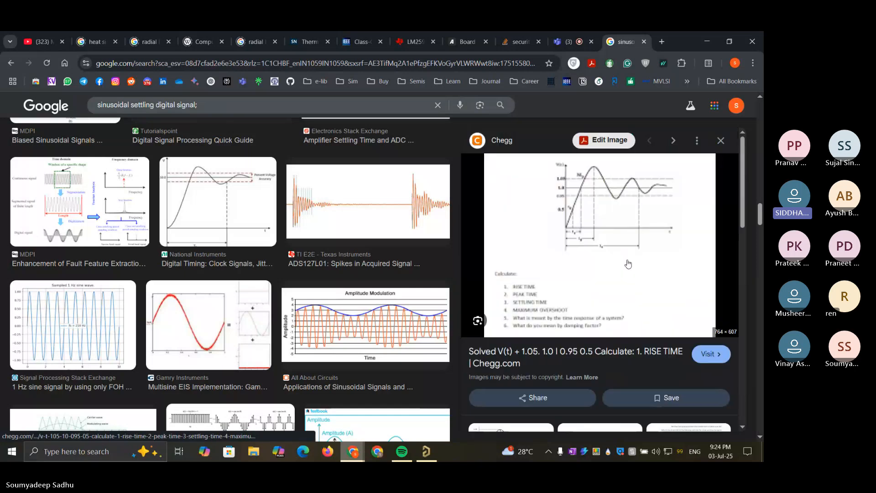
ctrl+scroll(654, 178, up, 3)
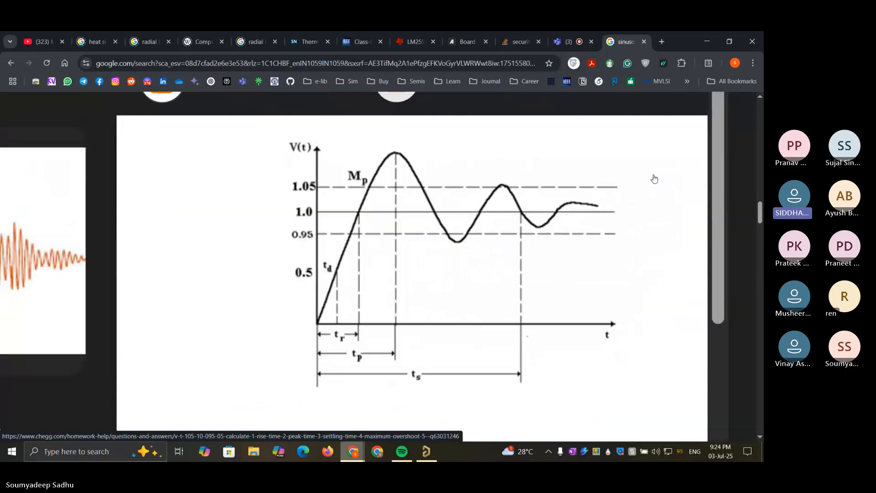
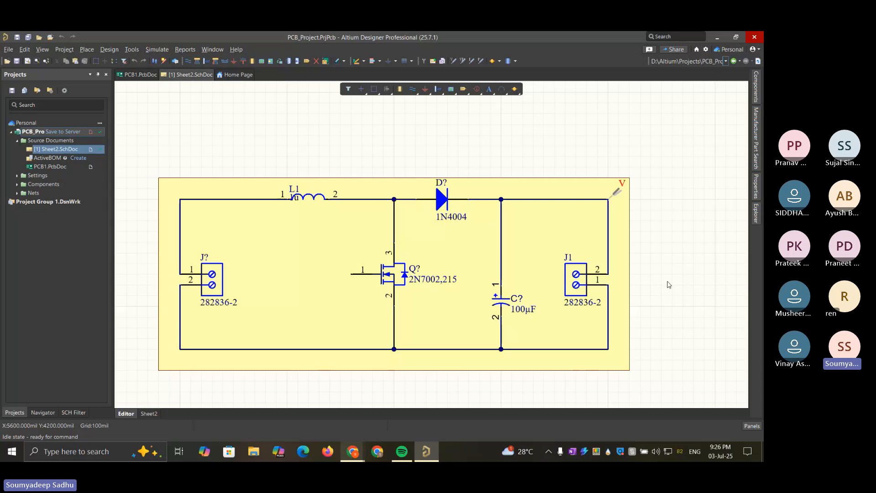
Switch to Chrome and reopen the closed "sinusoidal settling digital signal" image results, closing the unrelated restored page
mouse_move(356, 451)
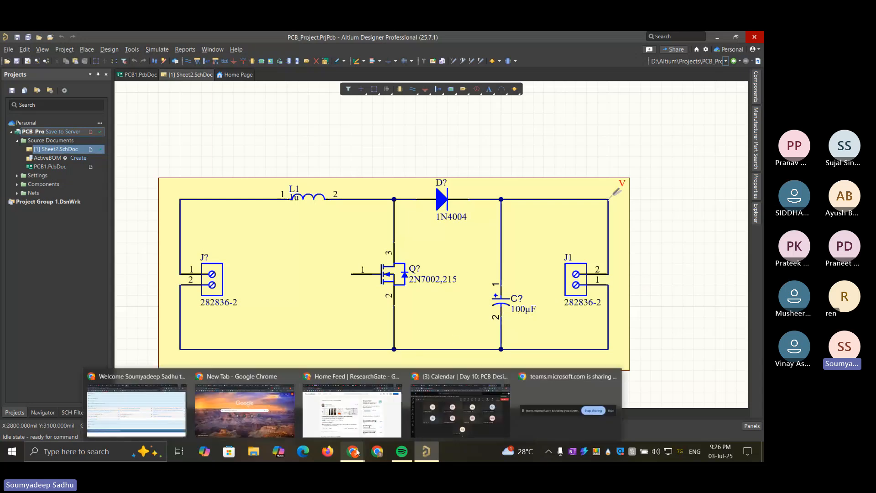
click(460, 406)
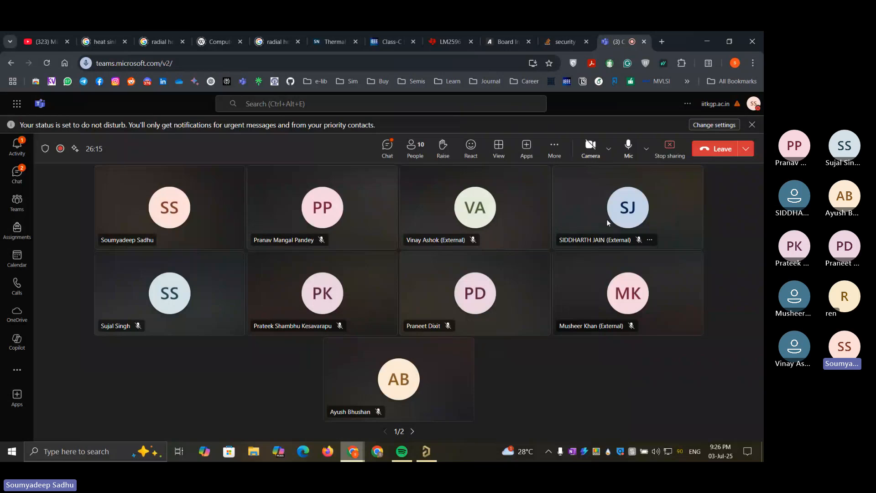
key(ctrl+shift+t)
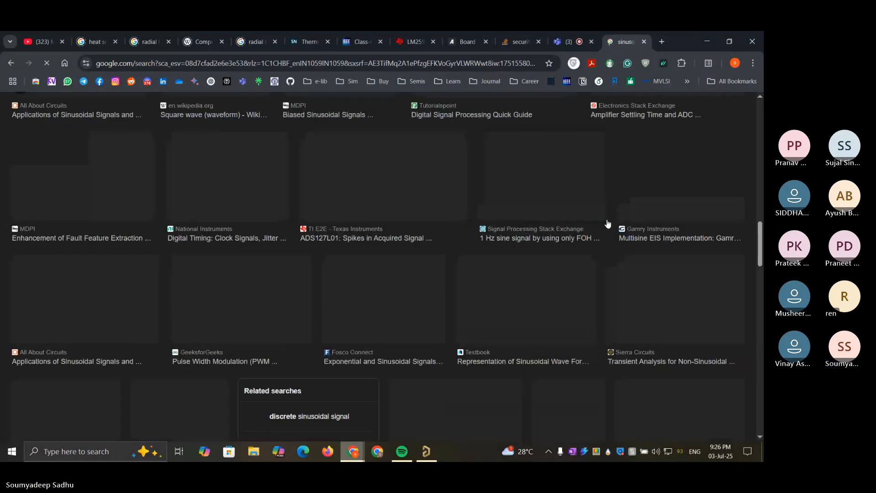
scroll(608, 223, up, 5)
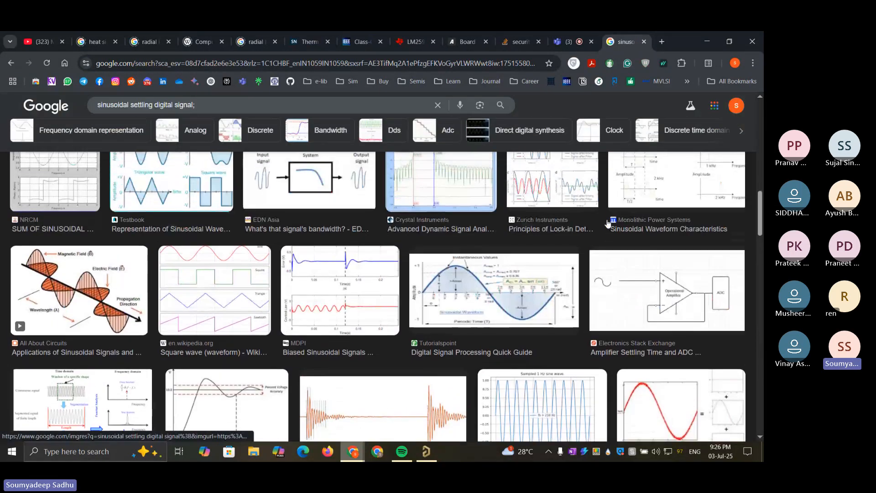
key(ctrl+shift+t)
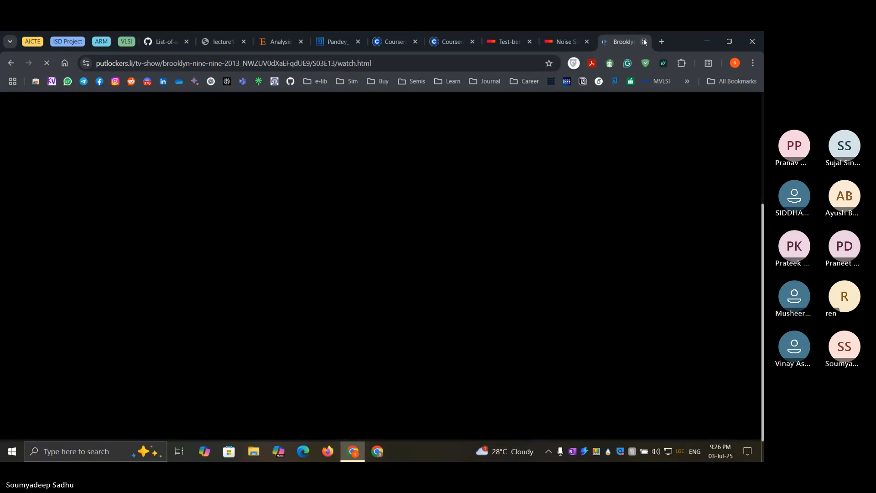
click(644, 42)
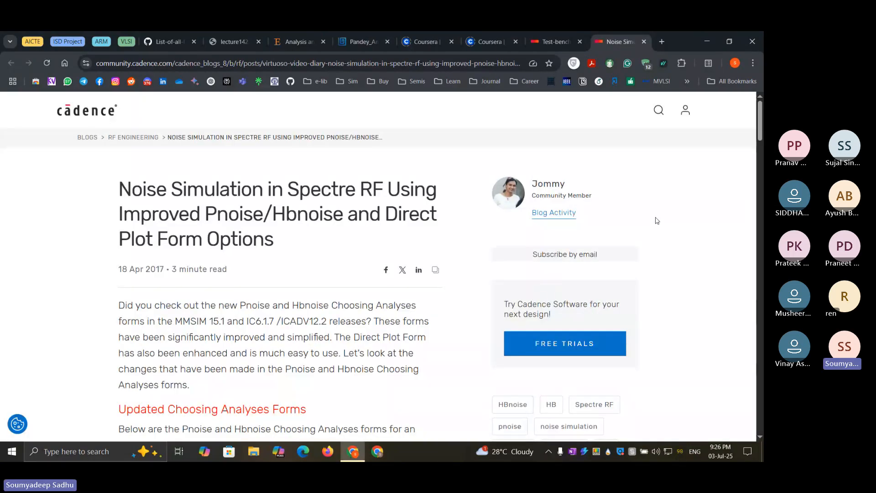
Browse the image results and open Wikipedia's transient response plot of a decaying oscillation
scroll(662, 268, up, 2)
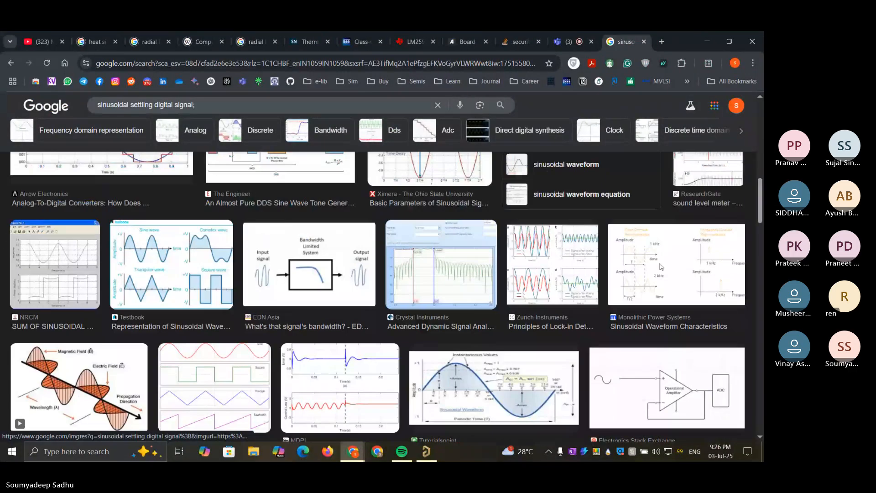
scroll(661, 267, down, 6)
scroll(661, 268, down, 10)
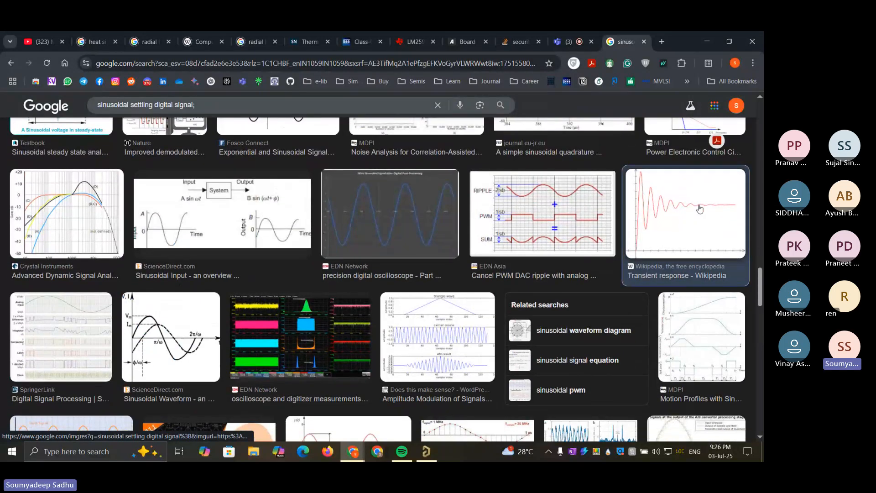
click(699, 209)
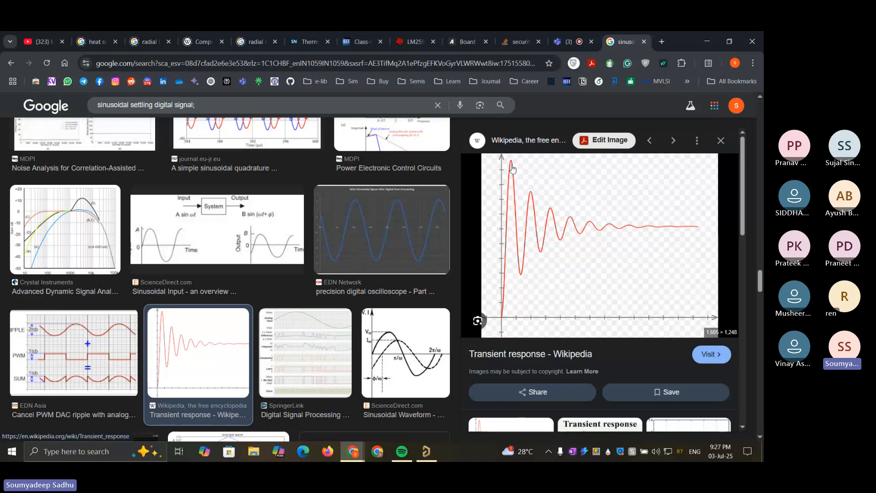
Return to the converter schematic in Altium Designer, examine inductor L1 and clear the selection
click(708, 41)
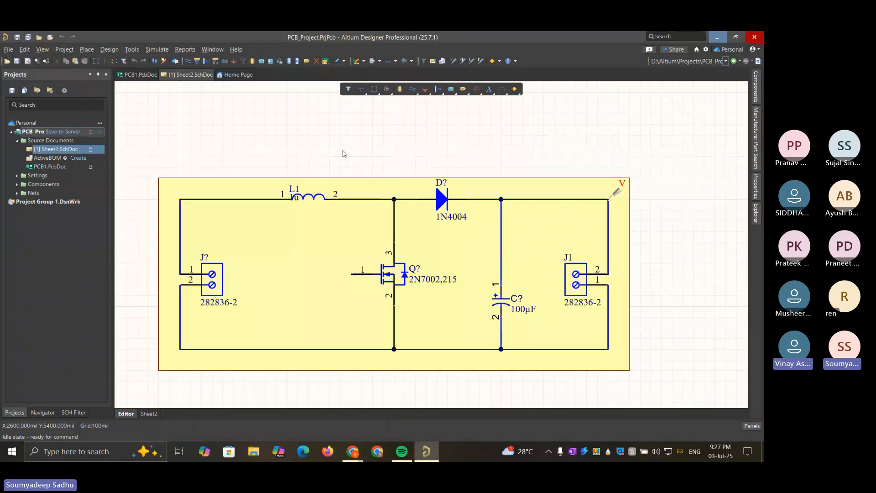
click(315, 239)
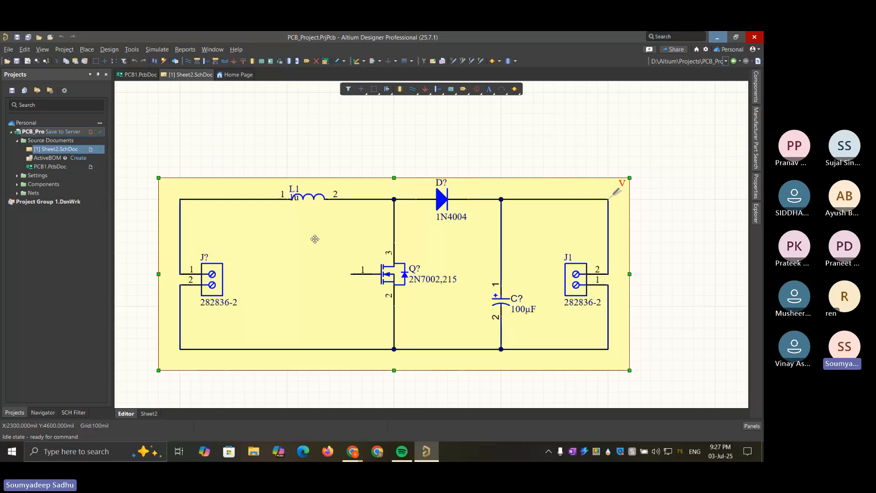
click(312, 203)
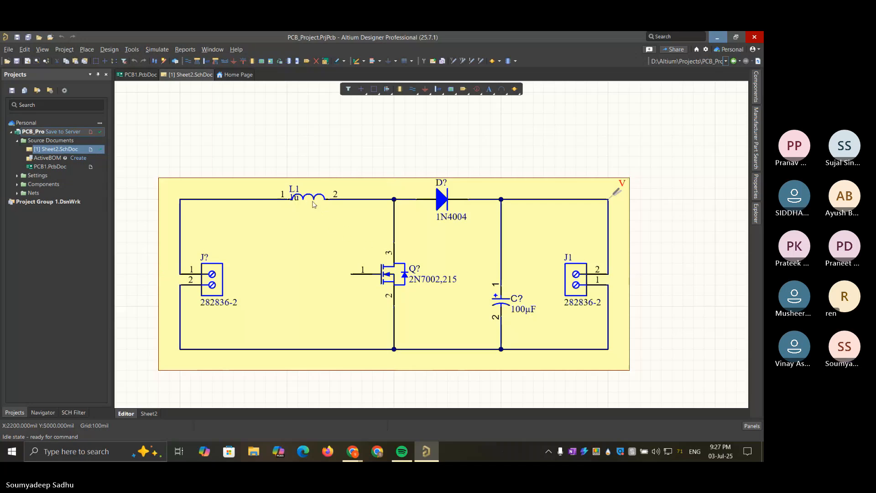
Switch to Chrome and search Google for "LM2596" on a new page
mouse_move(353, 452)
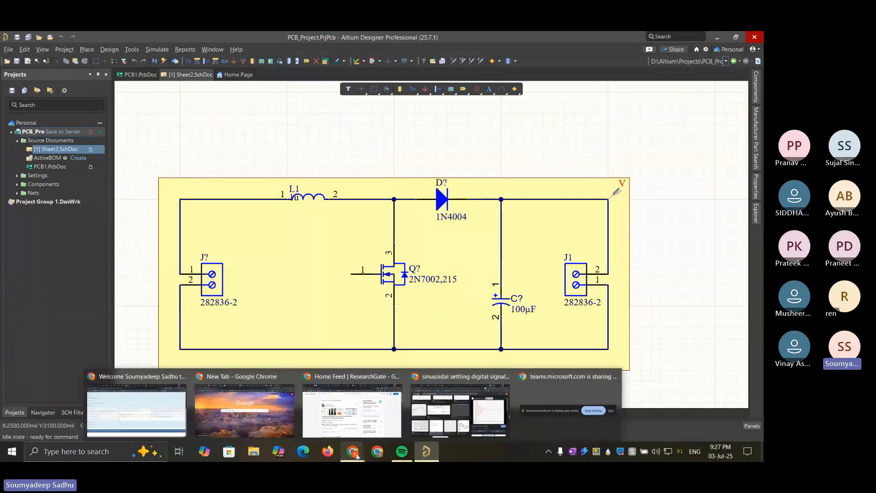
click(460, 406)
click(663, 41)
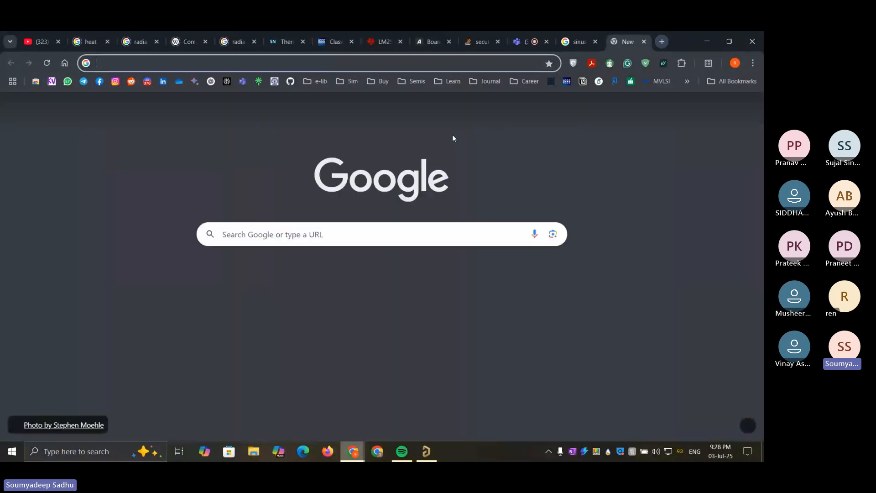
click(404, 235)
text(lm)
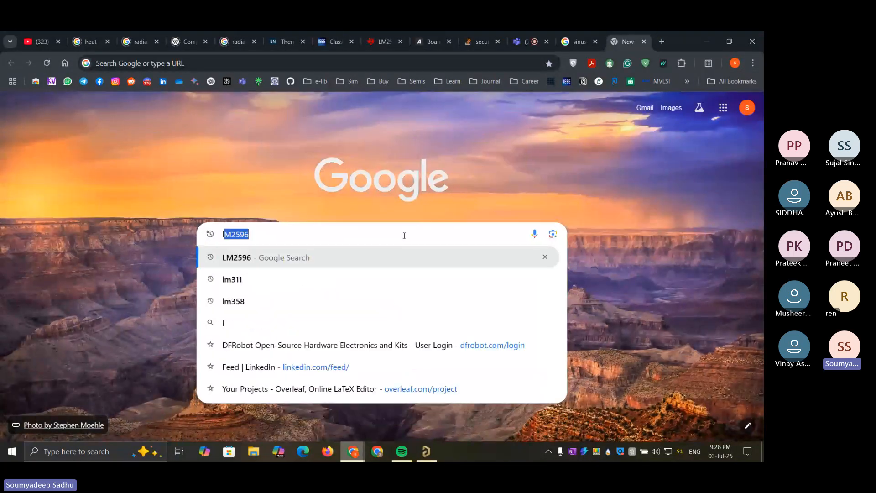
text(2596)
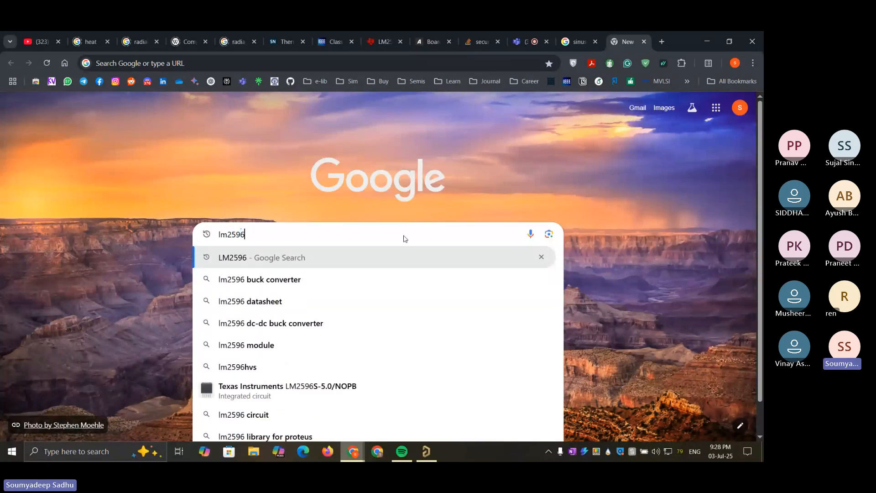
key(Return)
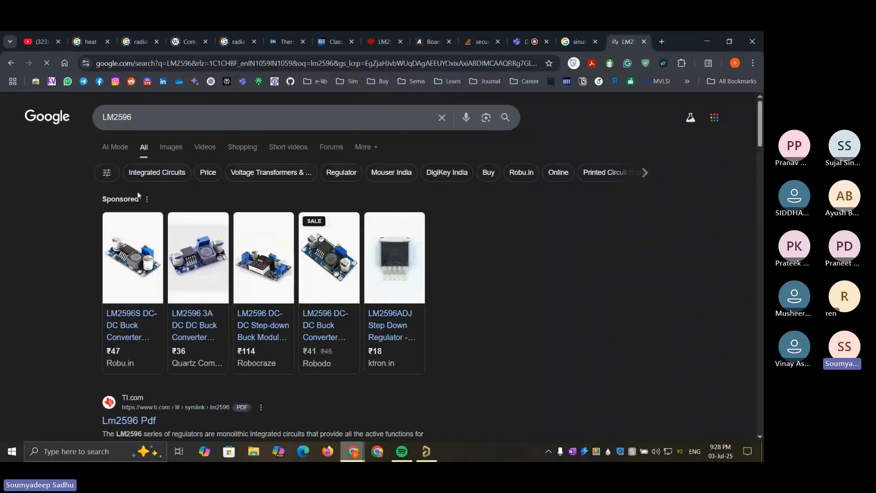
Show the LM2596 image results and open the Electronic Clinic picture with labelled module components
click(179, 147)
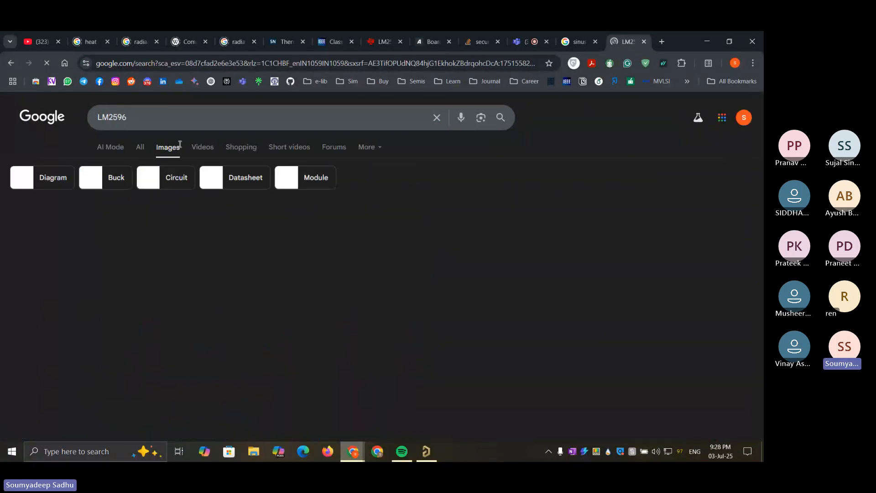
scroll(382, 285, down, 5)
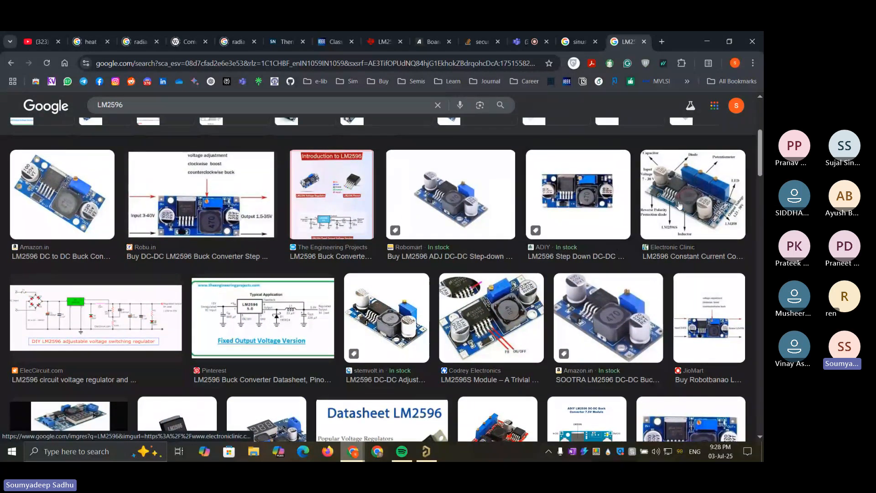
click(693, 196)
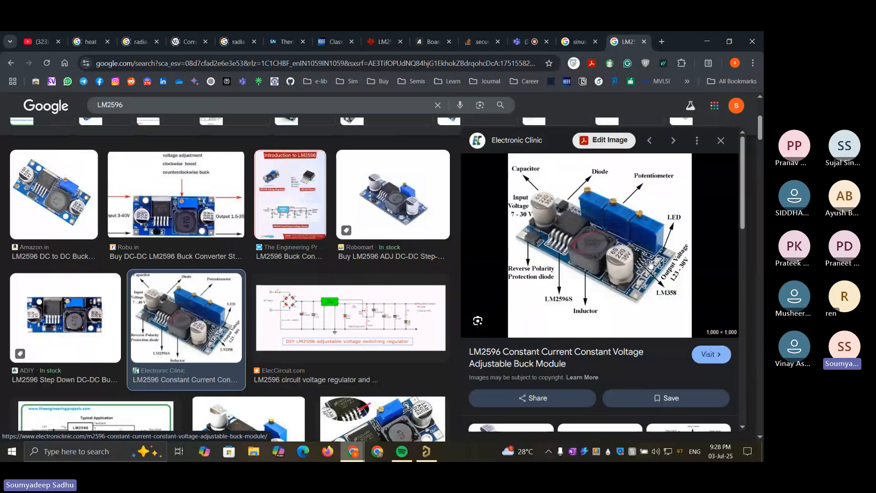
View the Robomart LM2596 module picture, then open the ADIY top-view picture and enlarge it
click(407, 187)
scroll(79, 273, down, 1)
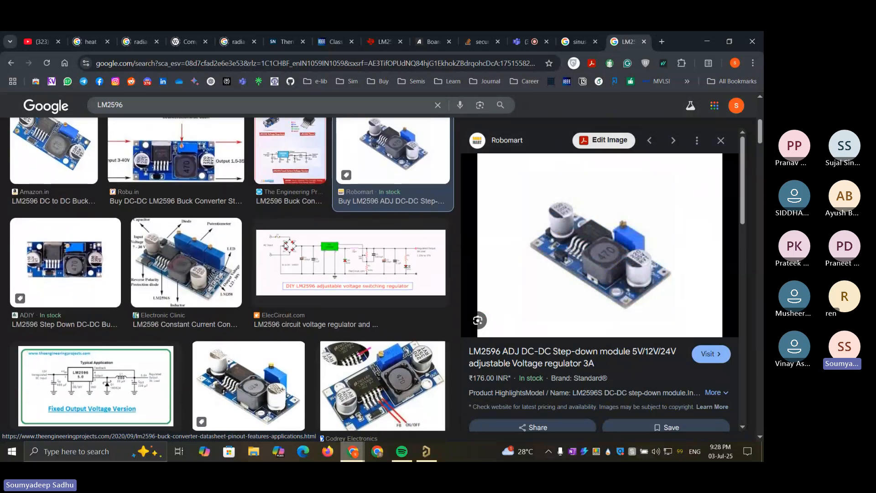
click(80, 273)
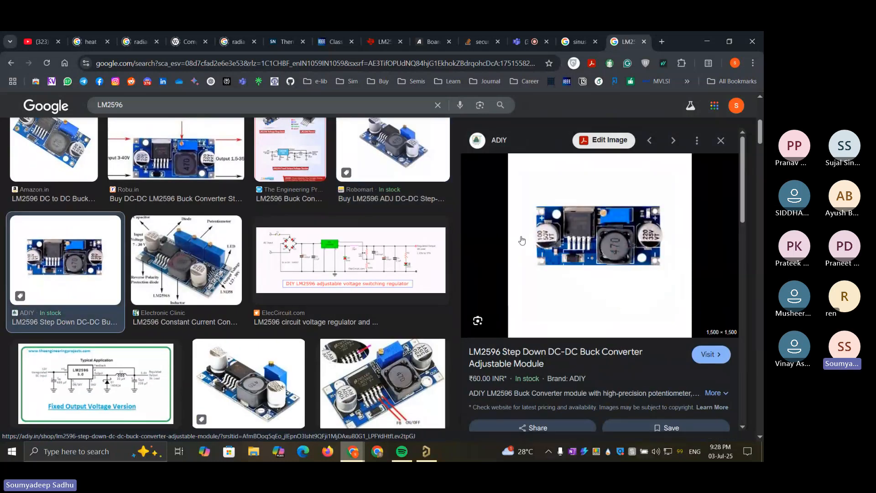
ctrl+scroll(647, 248, up, 5)
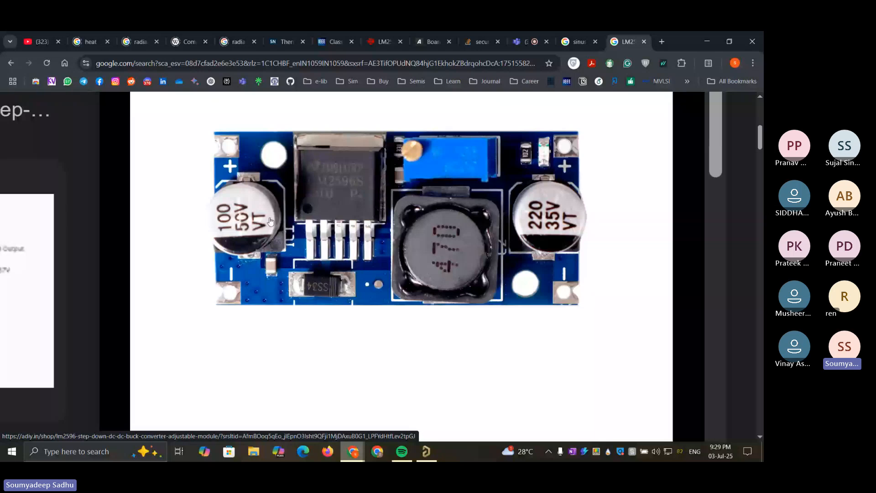
Compare the module picture with capacitor C? in the Altium schematic, then return to Chrome and close the ADIY shop page
click(427, 450)
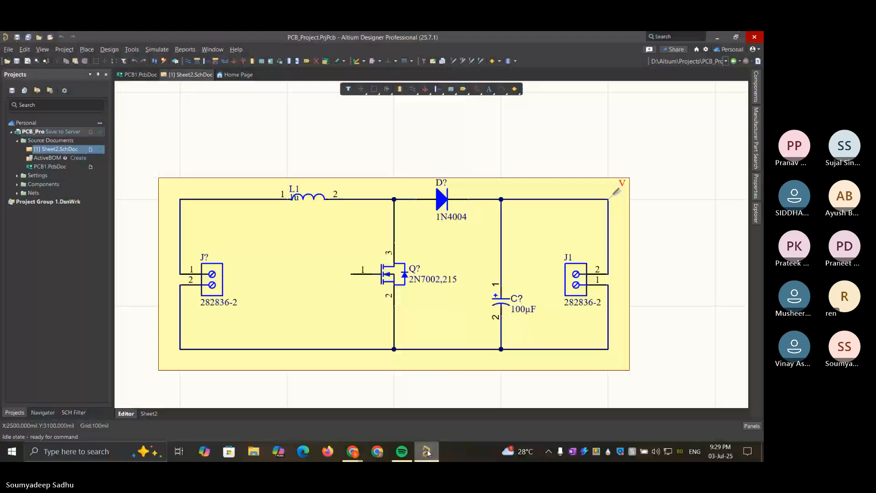
click(716, 35)
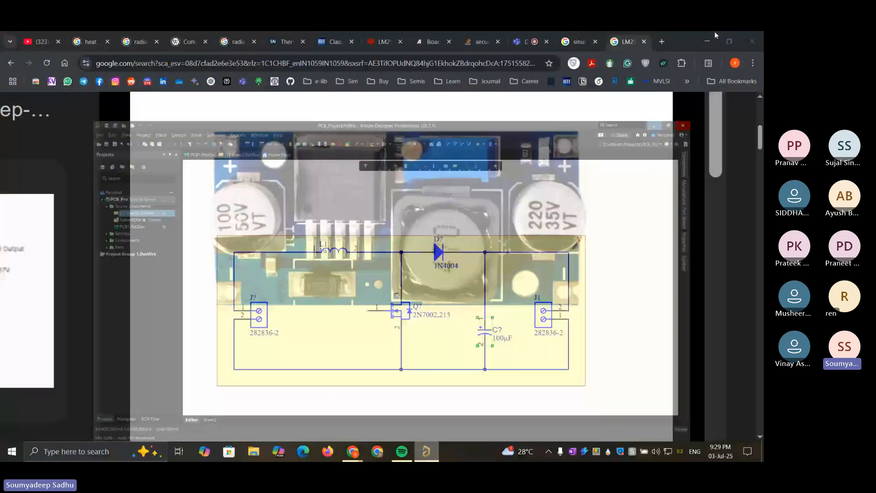
click(548, 192)
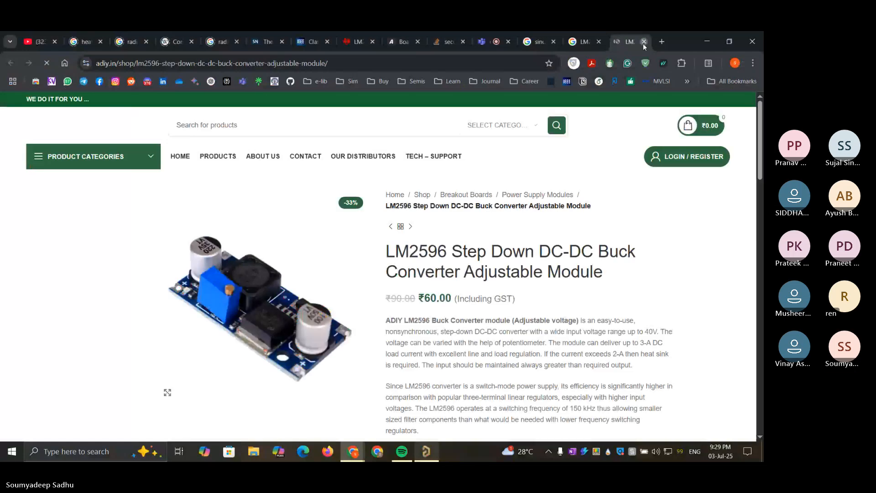
click(644, 42)
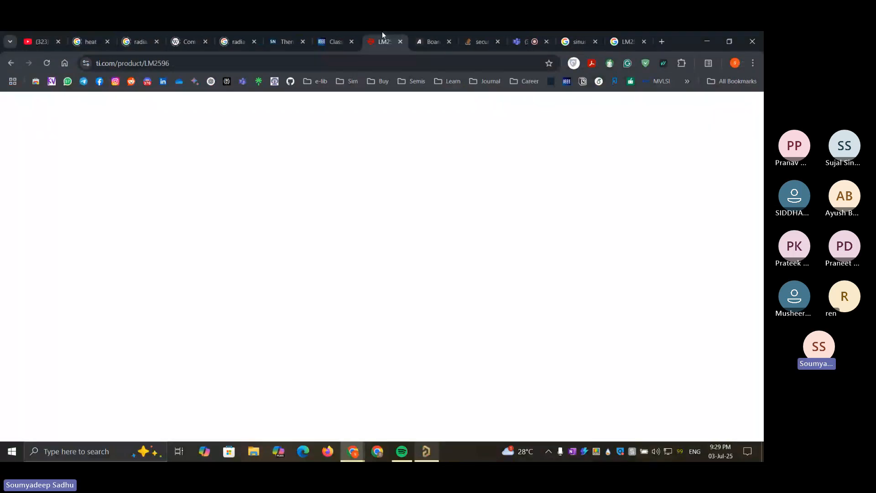
Look through the Texas Instruments LM2596 product page, from its title and datasheet link to the product details
scroll(509, 214, up, 3)
scroll(509, 214, up, 8)
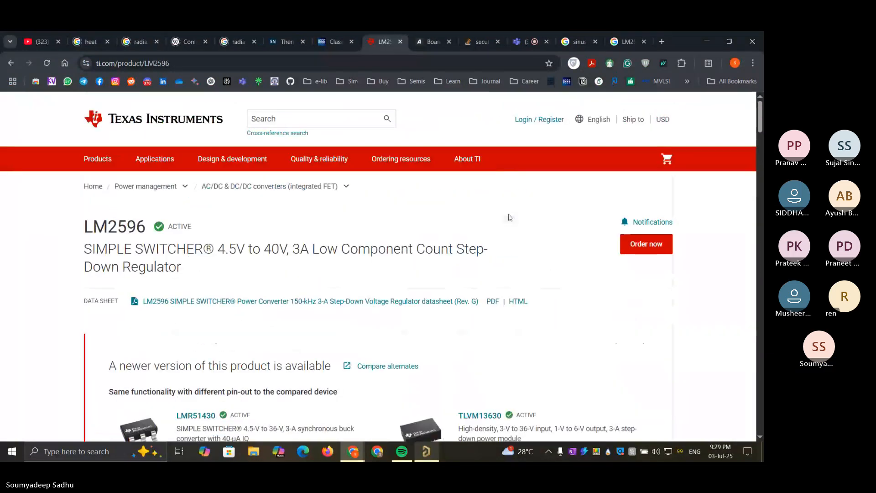
scroll(508, 215, down, 10)
scroll(509, 215, up, 10)
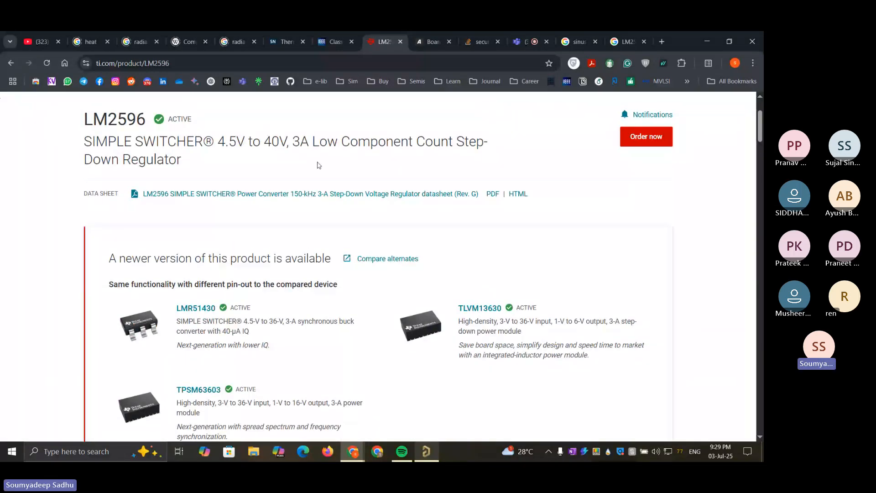
scroll(319, 164, down, 8)
Admit the participant waiting in the Teams meeting lobby and return to the enlarged LM2596 module picture
click(544, 32)
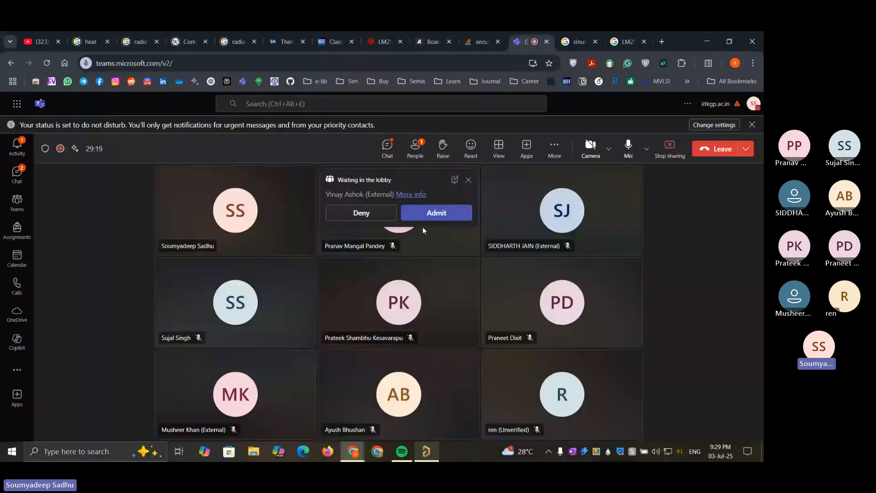
click(436, 213)
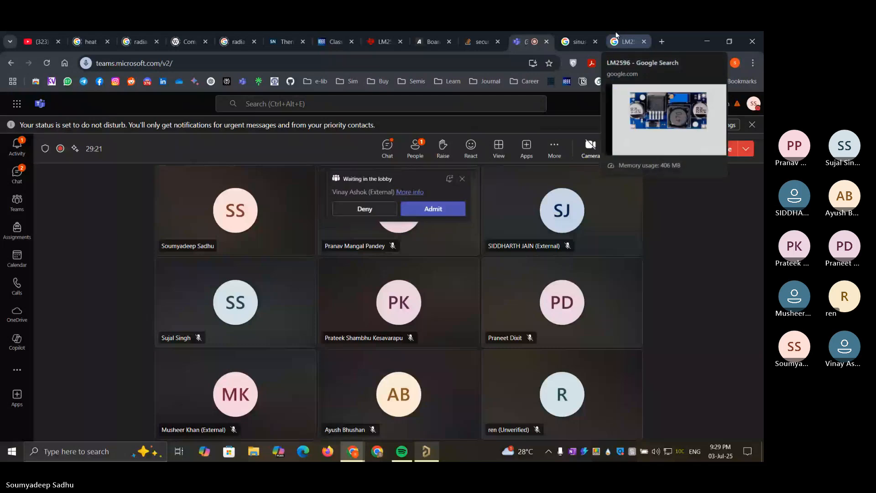
click(616, 37)
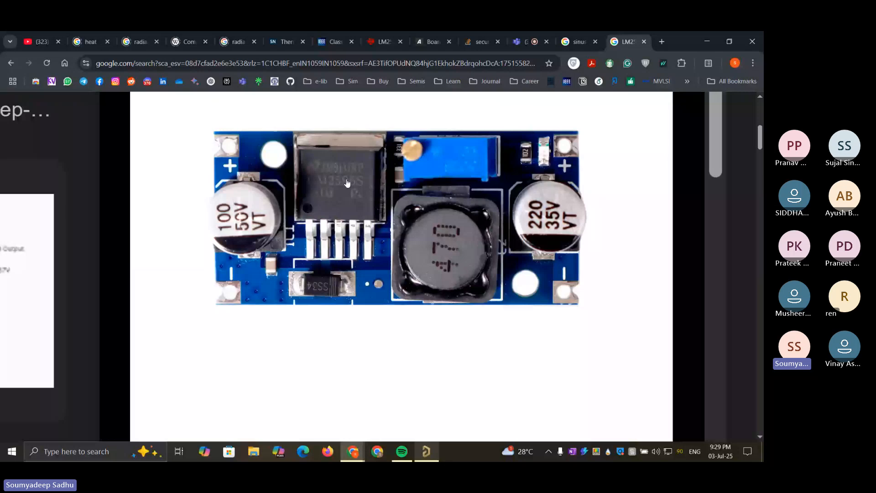
Examine the LM2596 parameters on the Texas Instruments product page, including voltage limits, output current and switching frequency
click(384, 41)
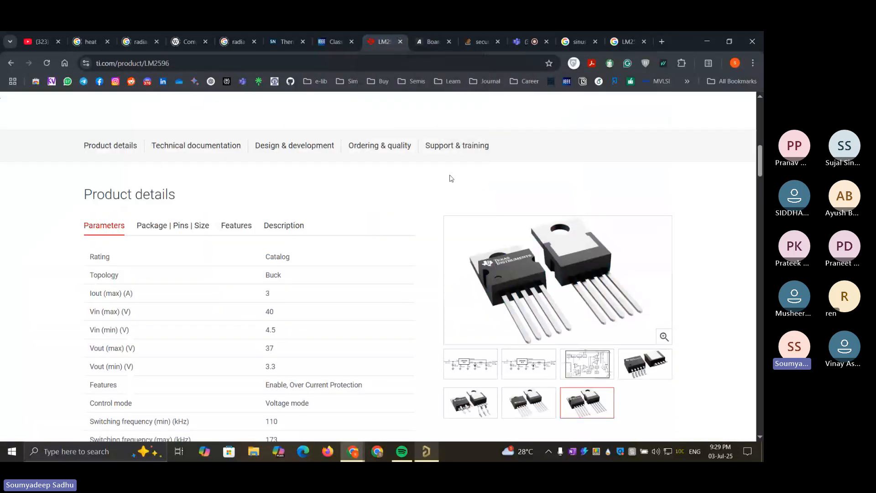
scroll(497, 205, down, 2)
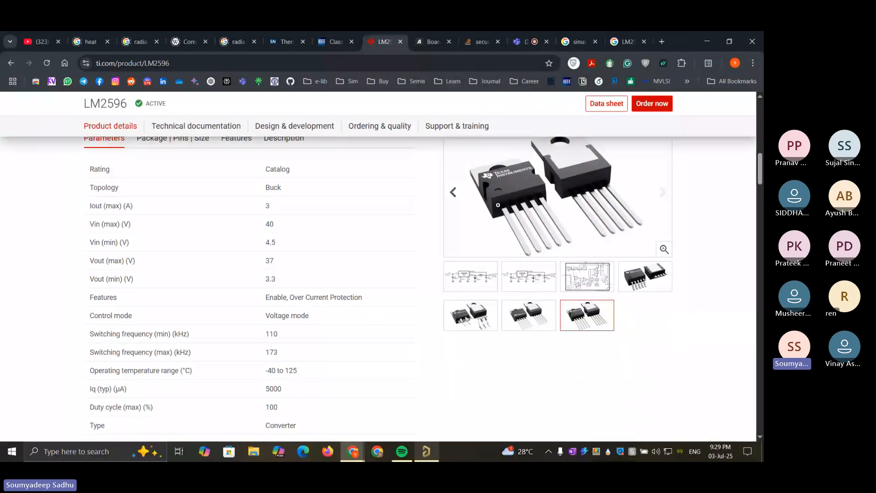
scroll(498, 205, down, 1)
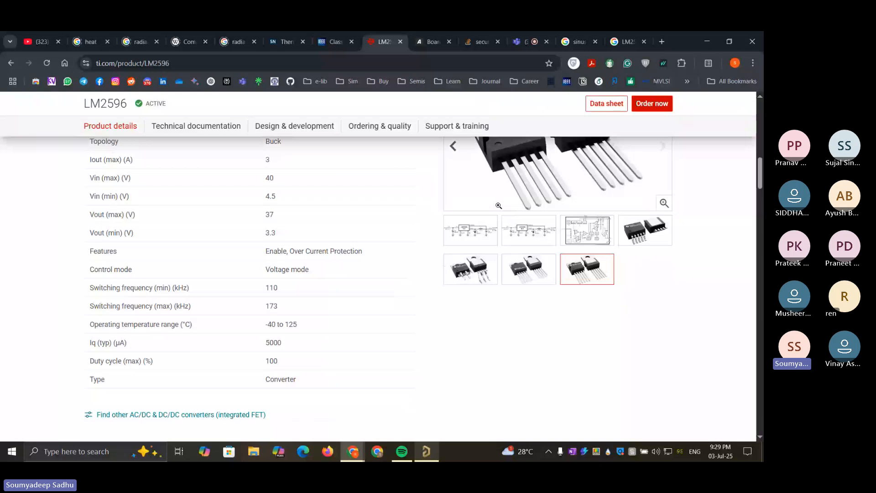
Copy the web address of the Texas Instruments LM2596 product page and post it in the Teams meeting chat
scroll(498, 206, up, 10)
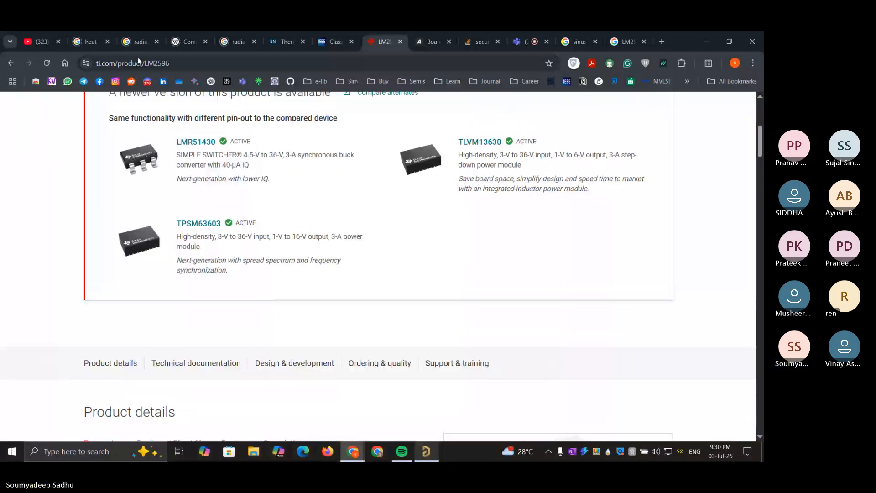
click(143, 65)
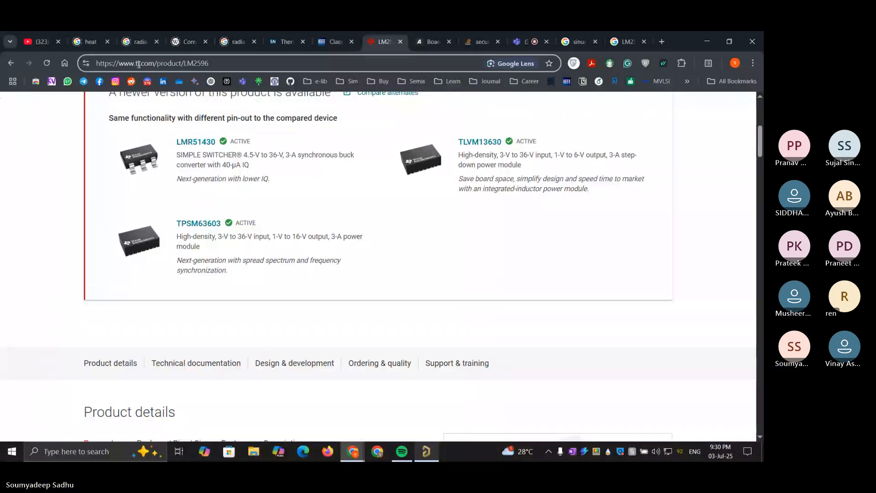
drag(234, 62, 89, 62)
key(ctrl+c)
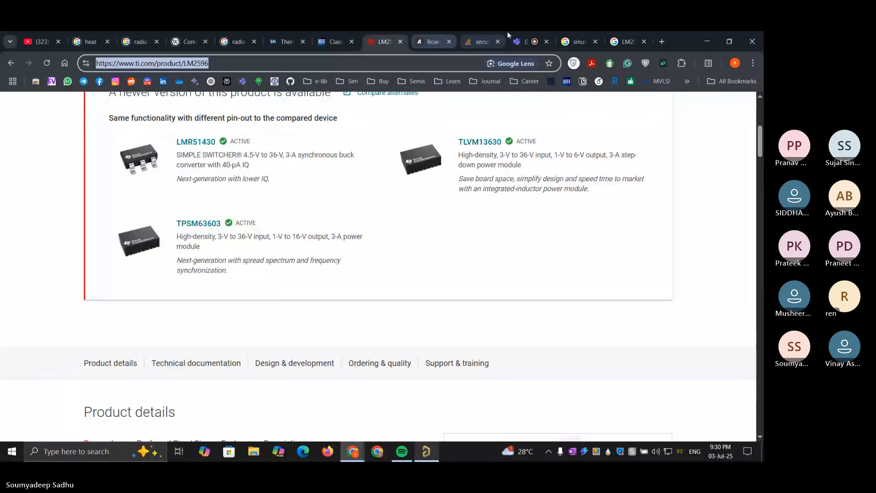
click(525, 41)
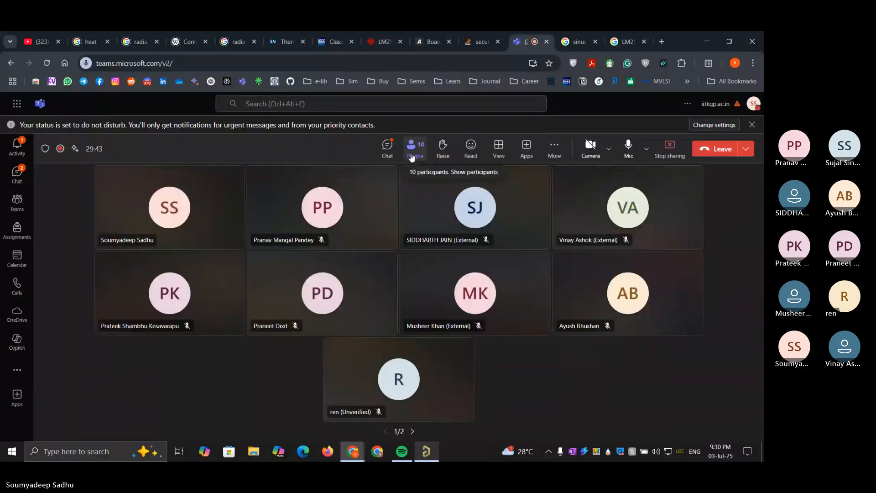
click(383, 154)
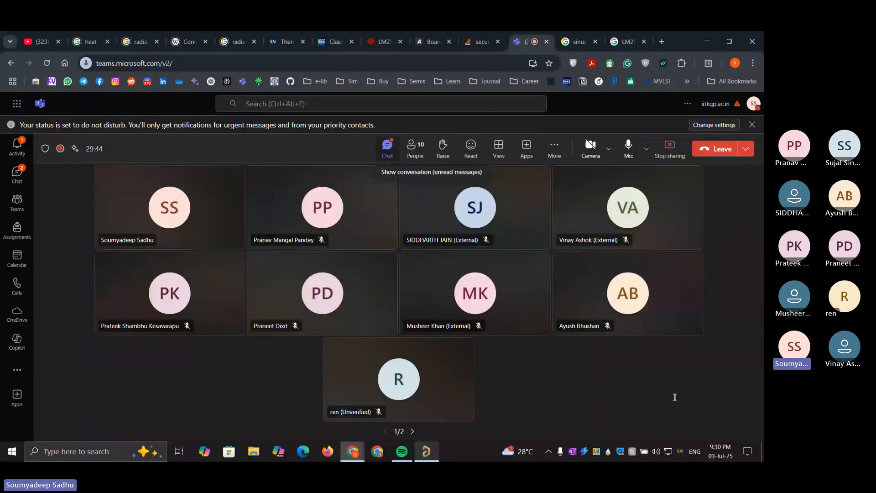
key(ctrl+v)
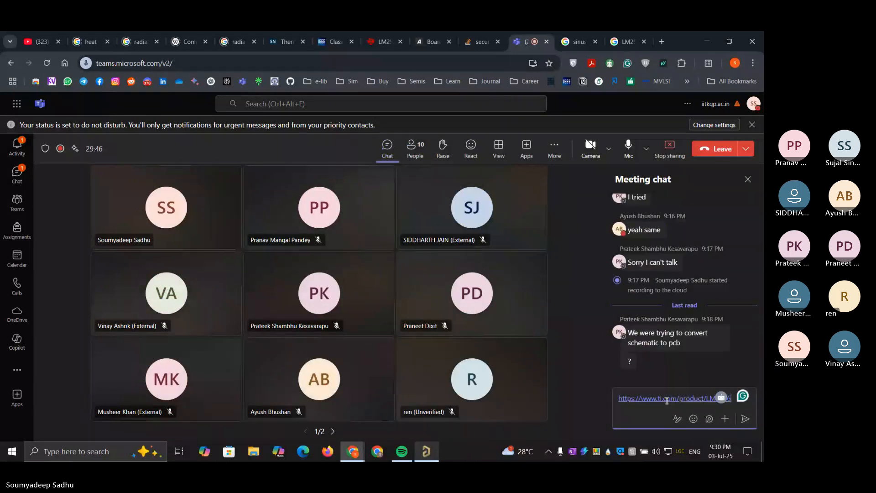
key(Return)
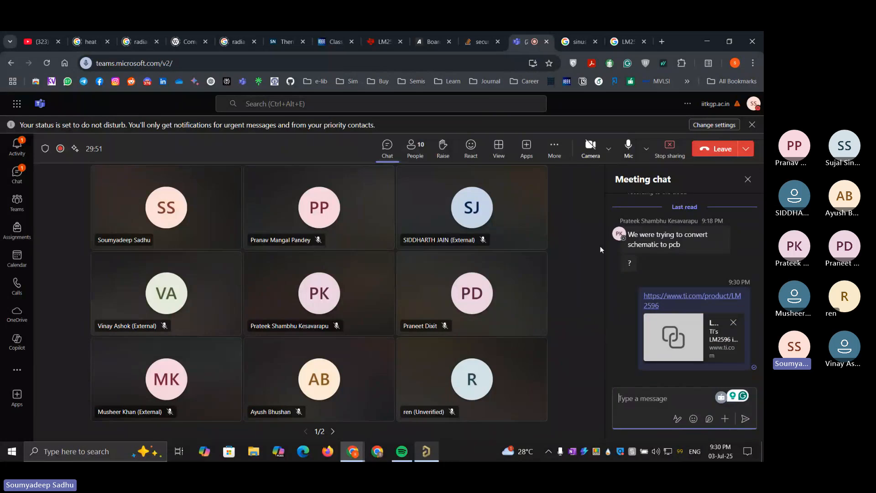
Return to the Texas Instruments LM2596 page and look over its technical documentation list, newer alternatives and parameter table
click(382, 33)
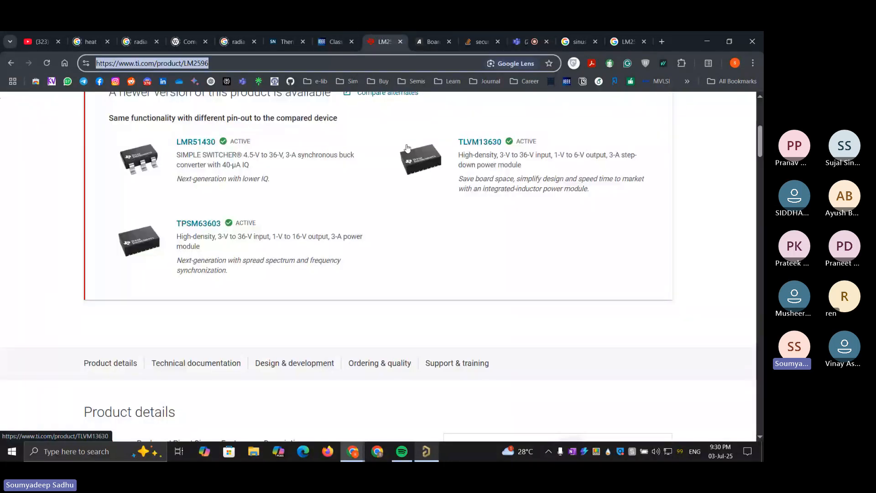
scroll(408, 148, down, 4)
scroll(408, 149, down, 13)
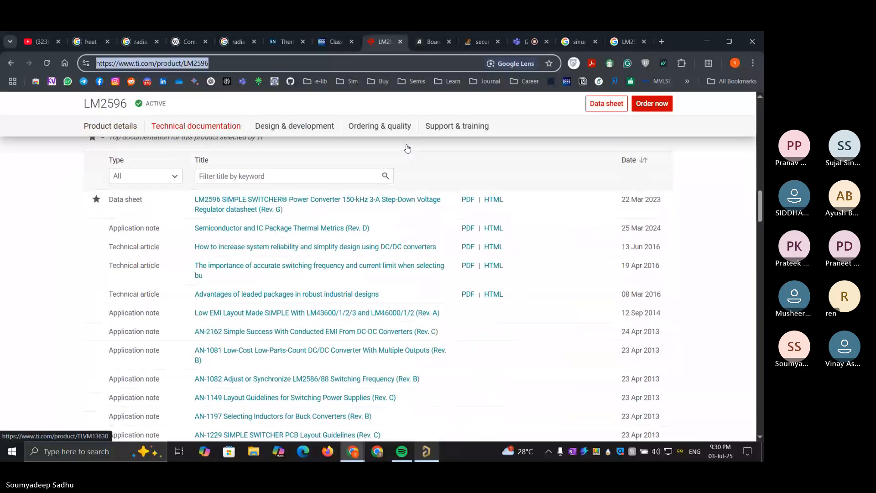
scroll(407, 149, up, 10)
scroll(408, 148, up, 1)
scroll(407, 148, down, 1)
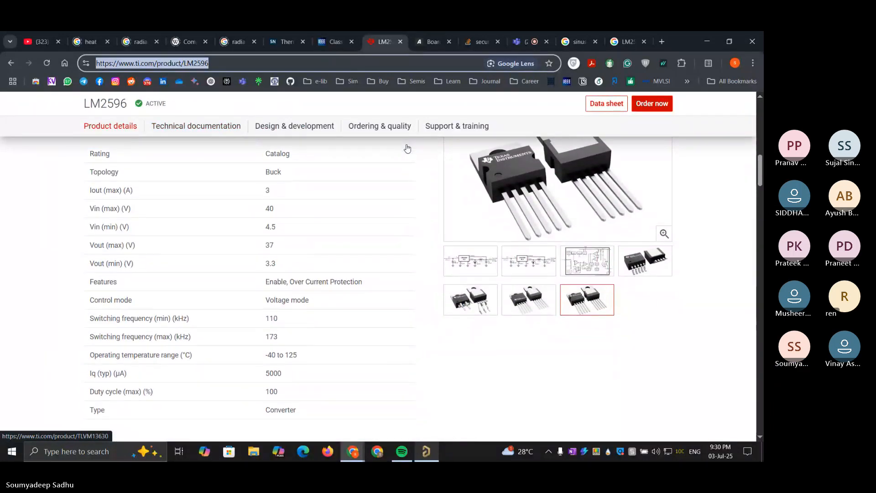
scroll(407, 149, up, 1)
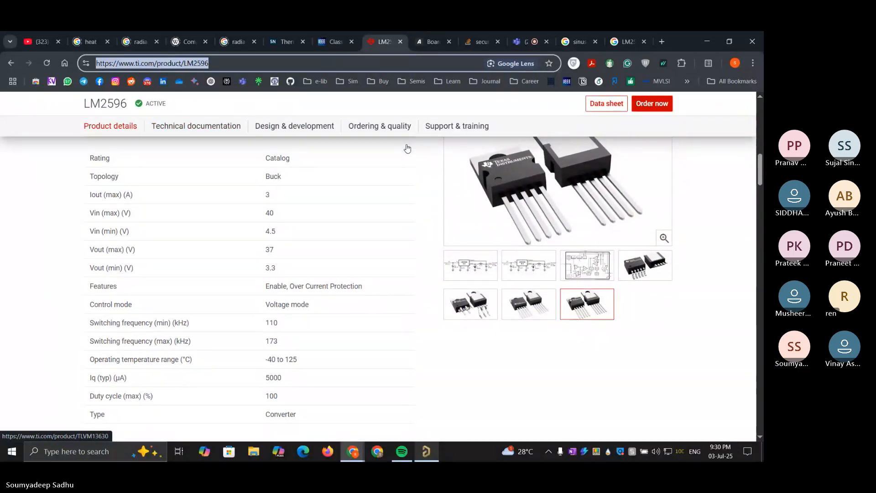
scroll(383, 288, up, 10)
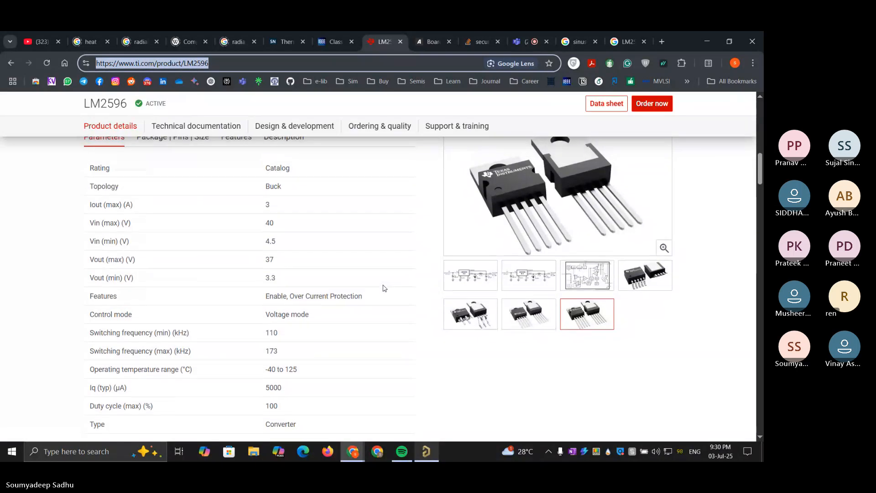
scroll(384, 288, up, 2)
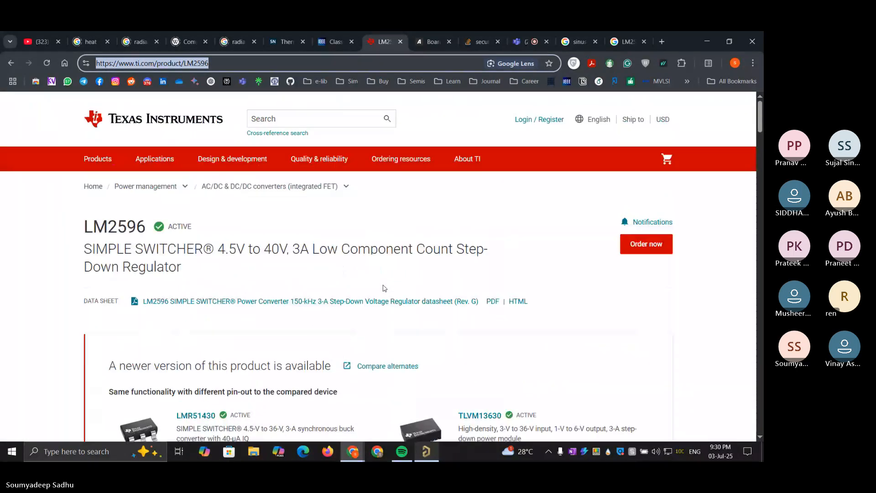
scroll(383, 288, down, 4)
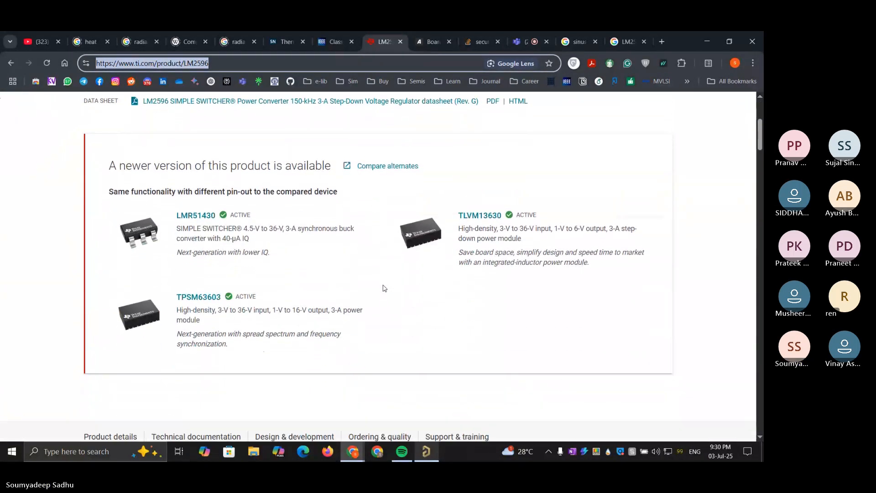
scroll(384, 288, up, 4)
scroll(383, 288, down, 5)
scroll(383, 288, down, 6)
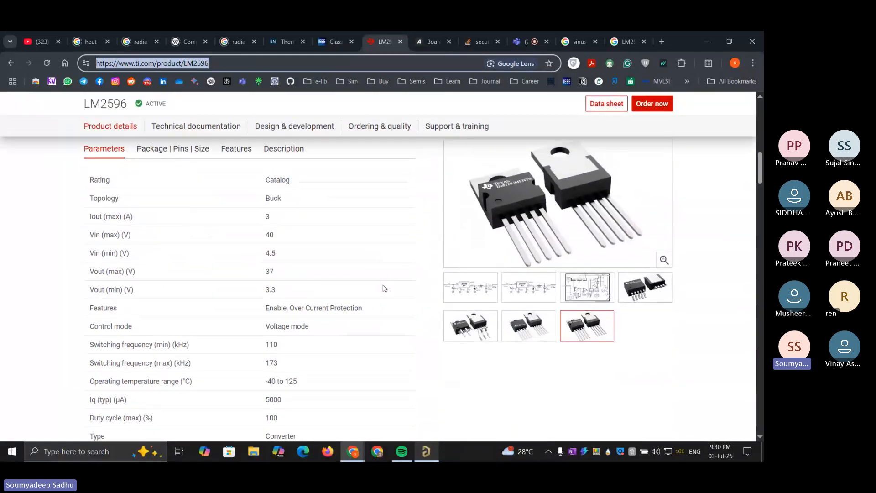
Read the LM2596 package and pin sizes, features and description in the product details
click(169, 152)
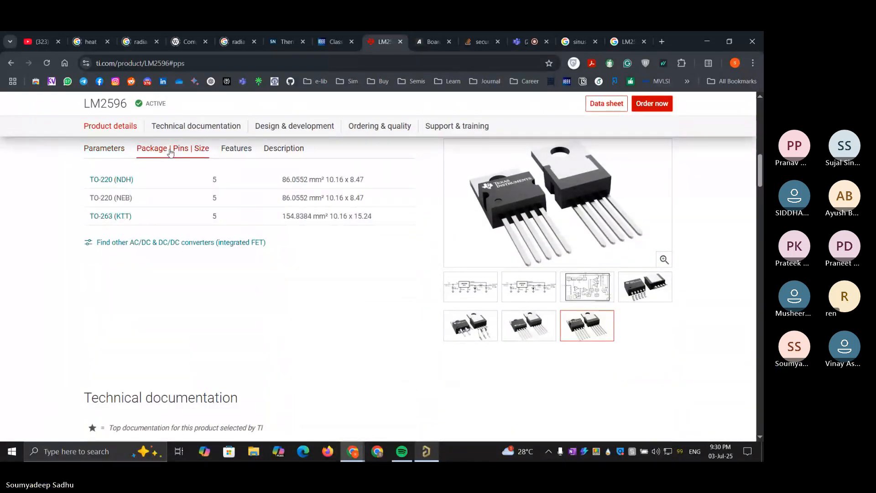
click(239, 148)
scroll(279, 208, down, 2)
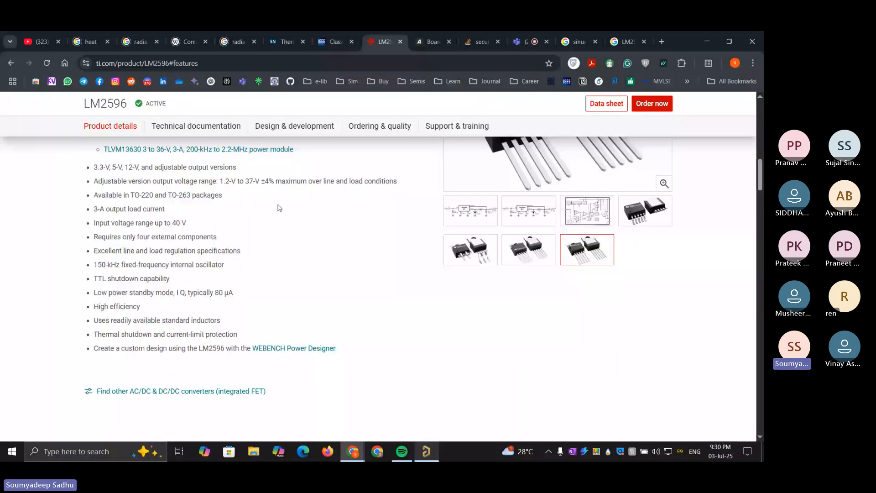
scroll(279, 208, up, 3)
click(283, 157)
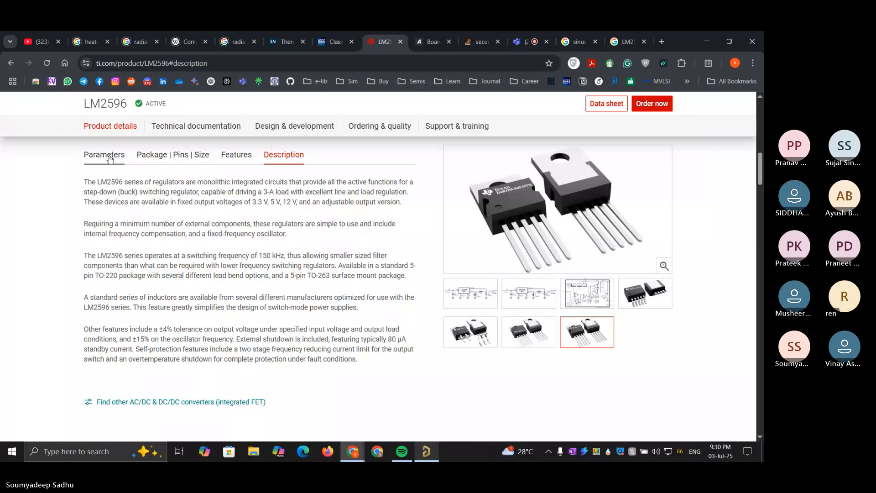
scroll(110, 157, up, 1)
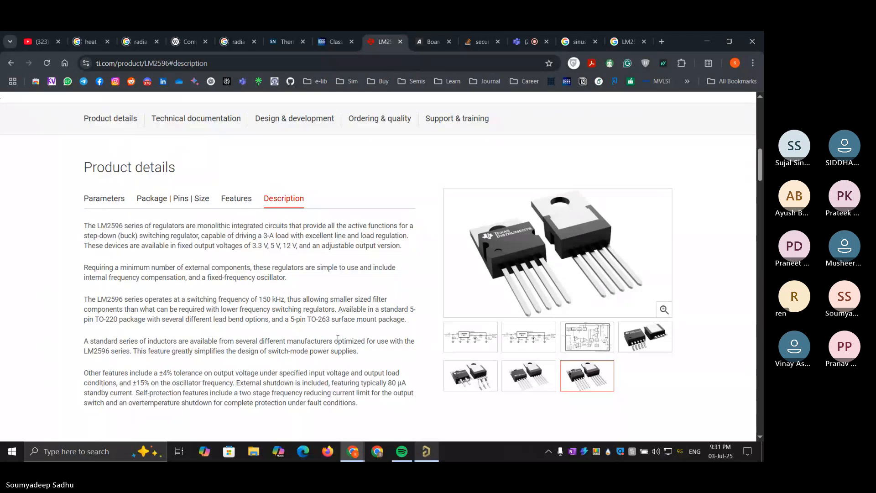
click(161, 204)
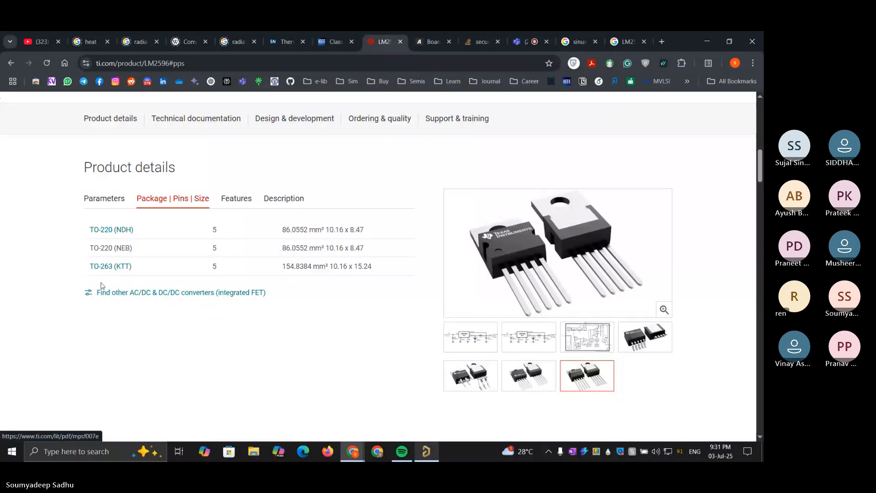
click(291, 201)
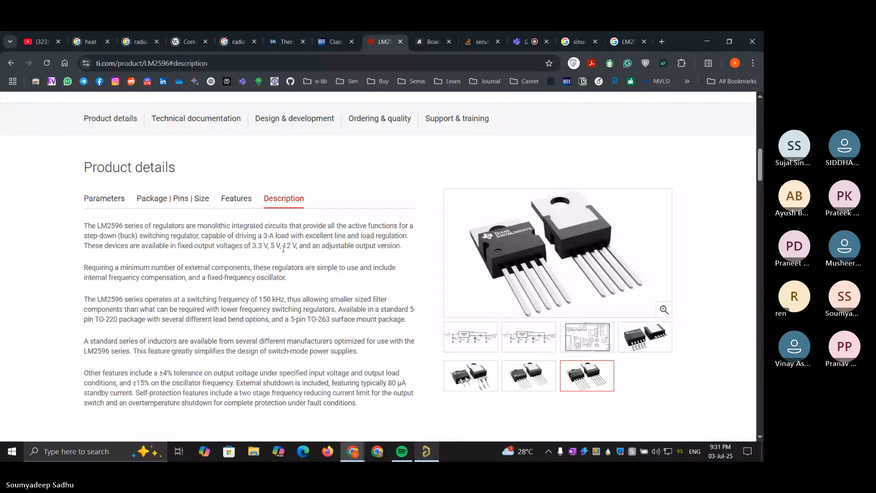
Show the first LM2596 typical application circuit in the product image gallery and open it enlarged
double_click(288, 266)
click(419, 268)
click(486, 343)
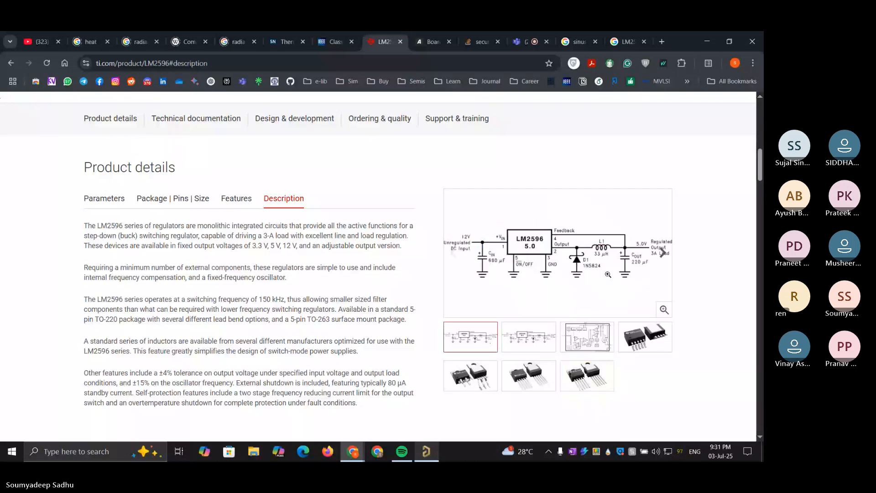
click(664, 311)
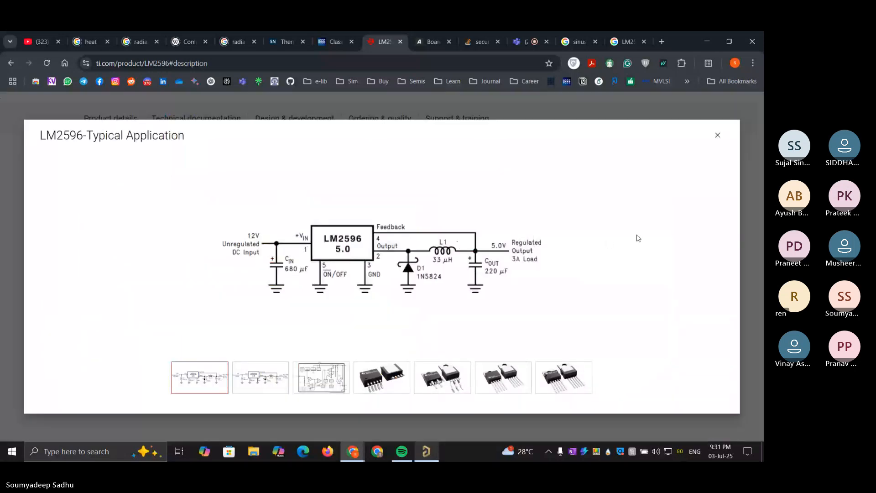
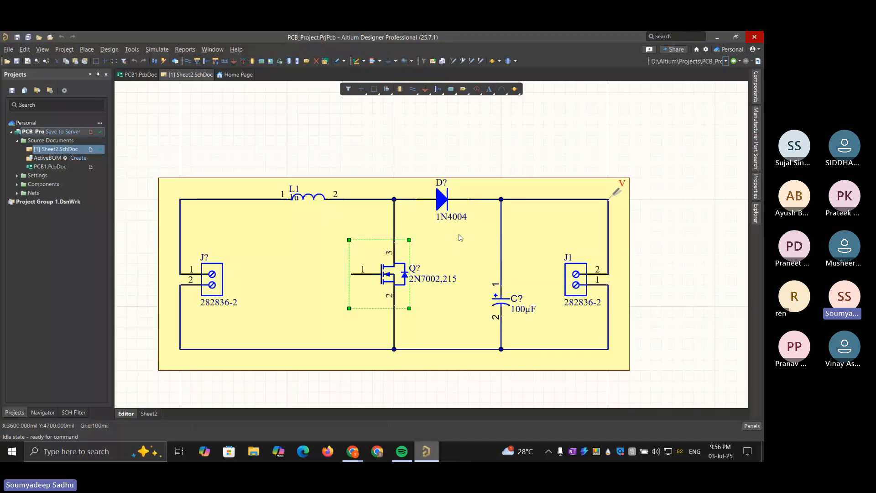
Delete both 282836-2 connectors and the 2N7002,215 MOSFET from the converter schematic
ctrl+scroll(479, 210, down, 2)
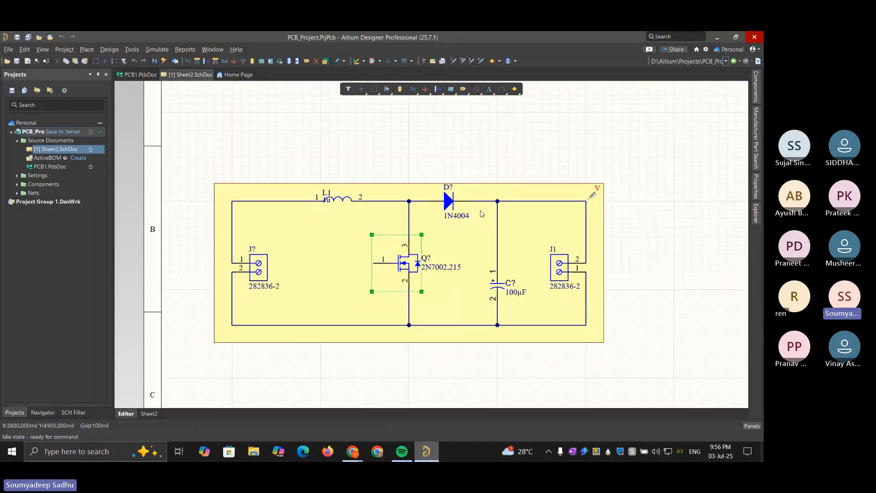
click(551, 259)
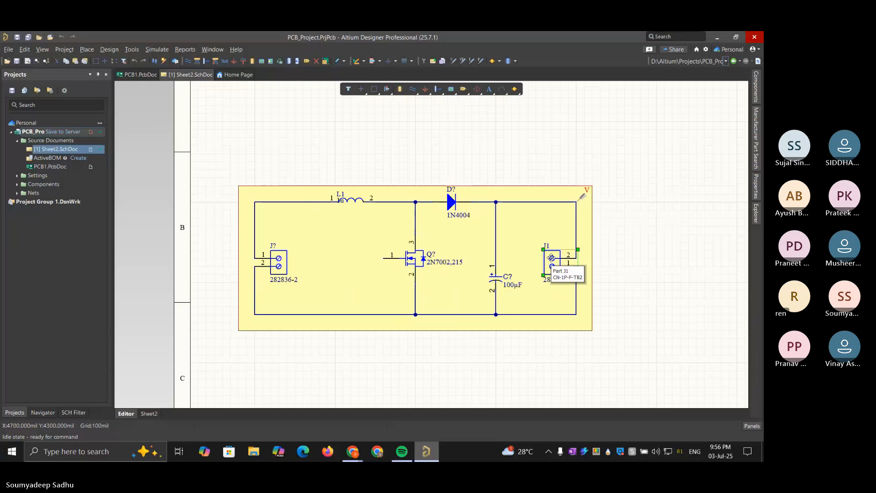
key(Delete)
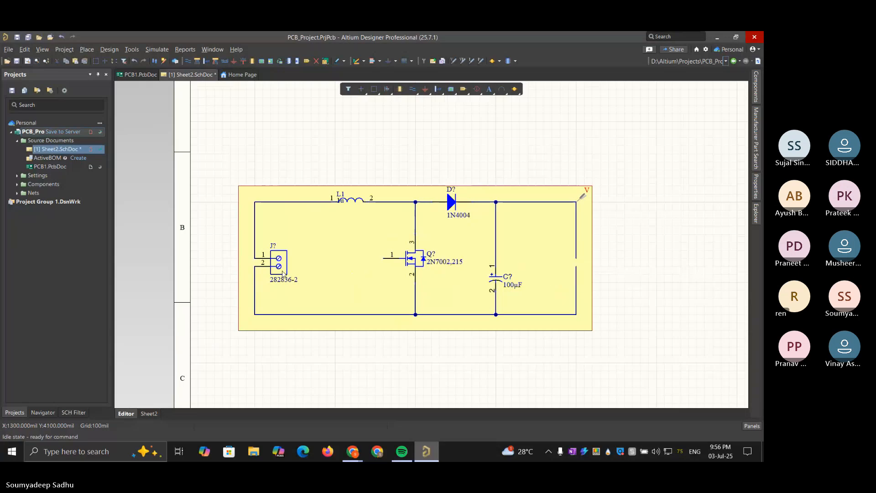
click(283, 273)
key(Delete)
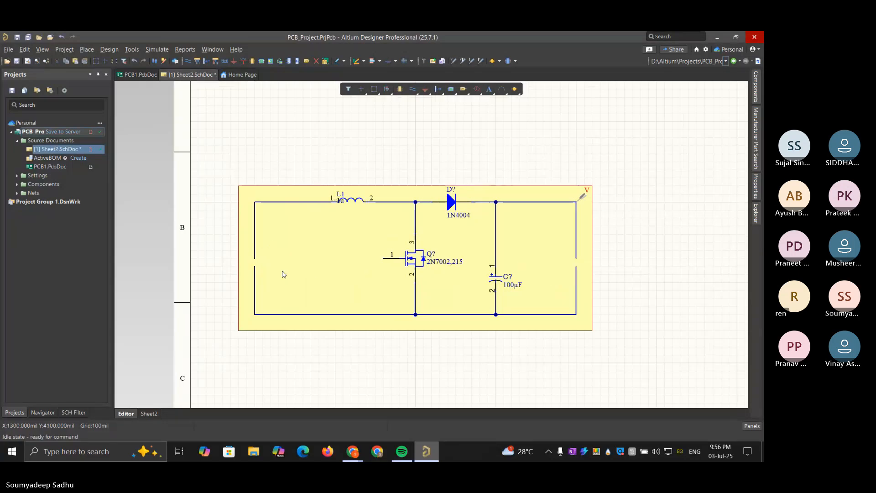
click(417, 254)
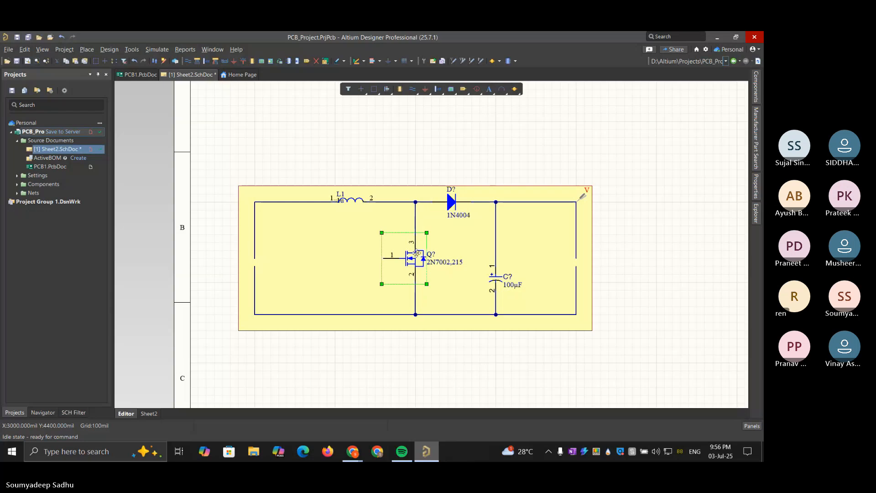
key(Delete)
Move the yellow background rectangle down until the inductor and diode lie outside it
click(352, 198)
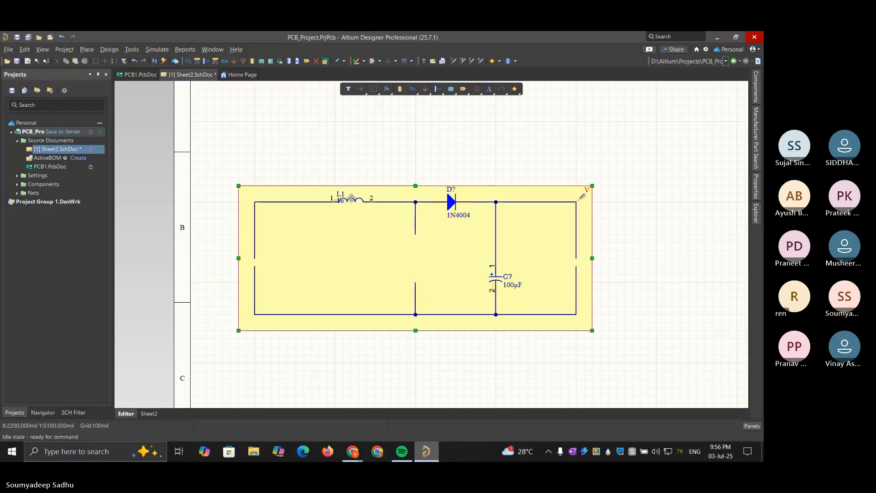
double_click(361, 203)
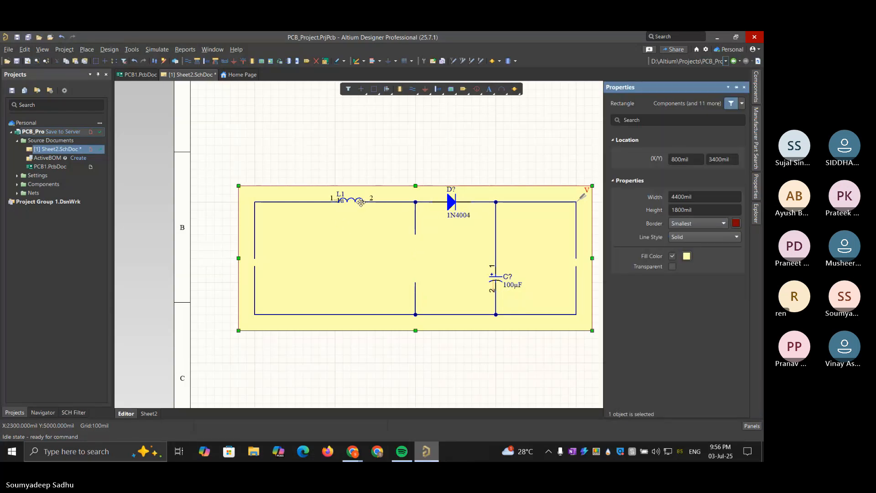
drag(408, 190, 406, 254)
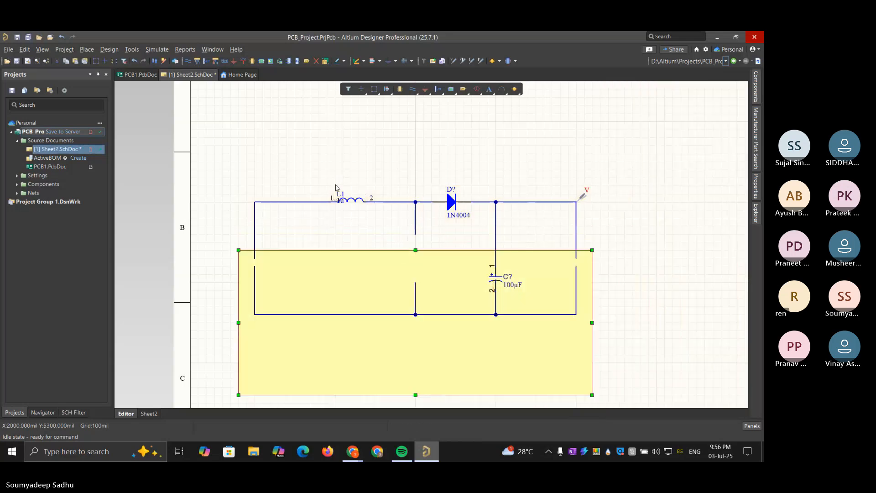
Open the properties of inductor L1 and review its description, footprint, value and part choices
click(352, 200)
click(593, 171)
click(756, 184)
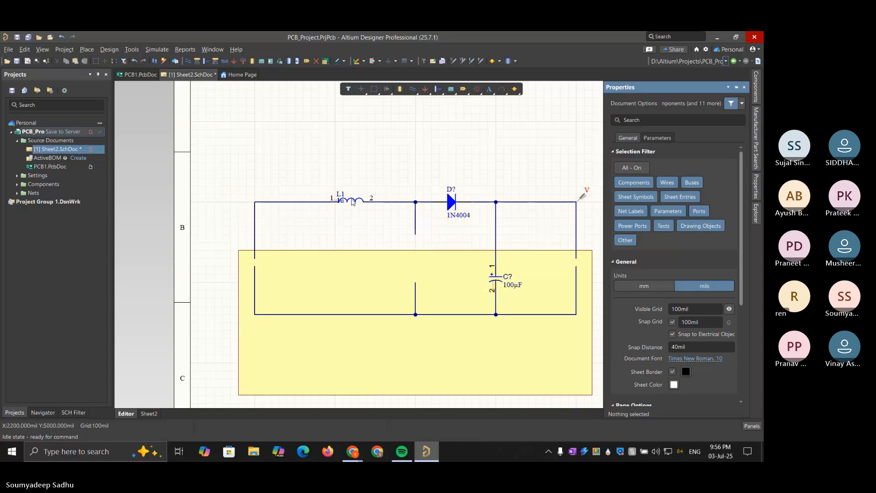
click(352, 200)
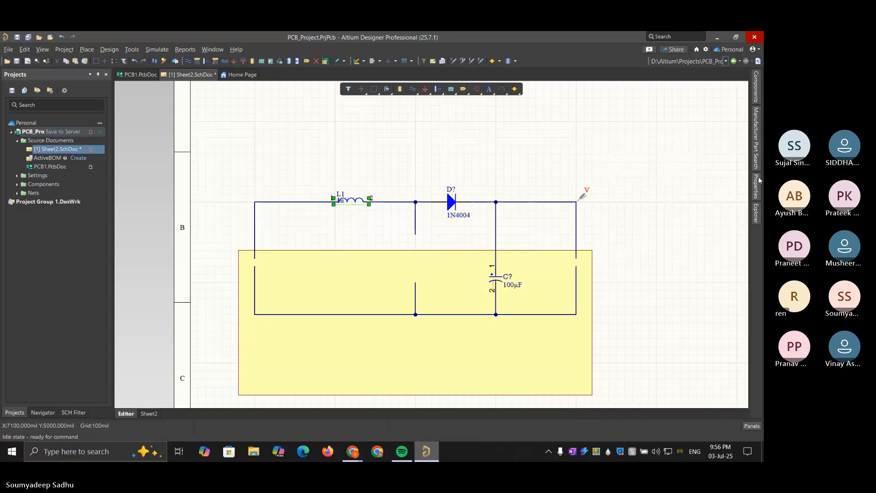
click(756, 184)
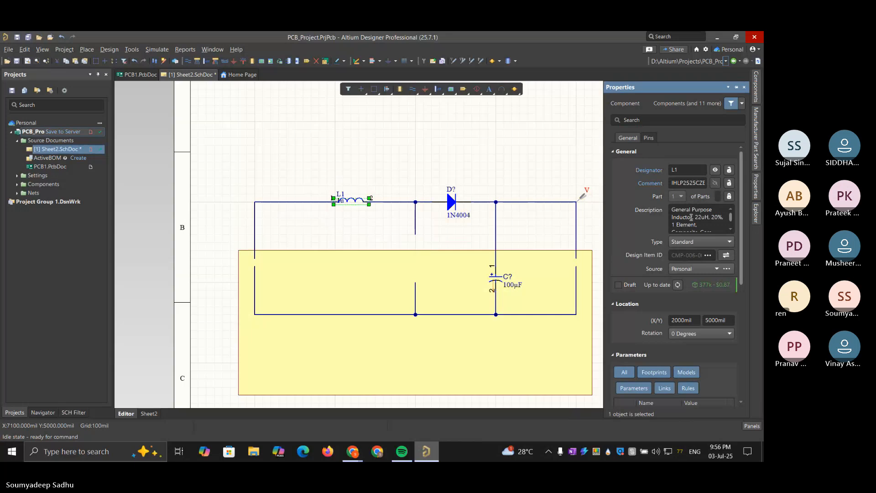
scroll(691, 226, down, 5)
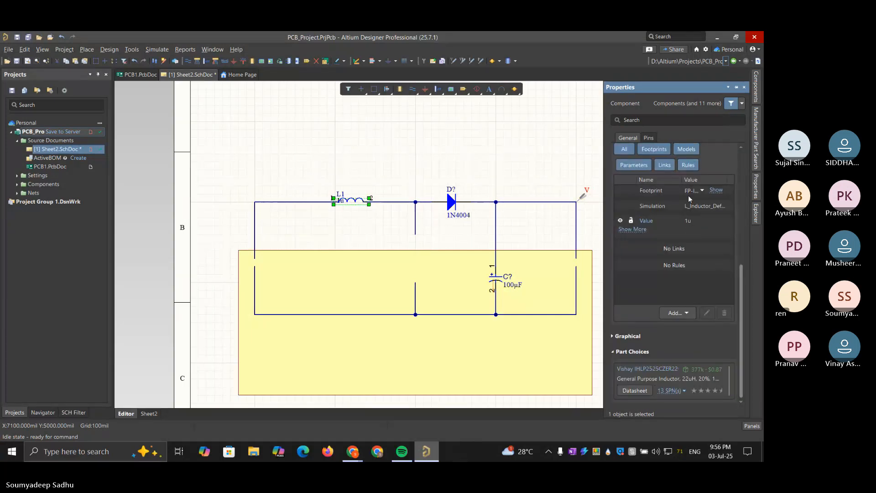
drag(741, 269, 737, 135)
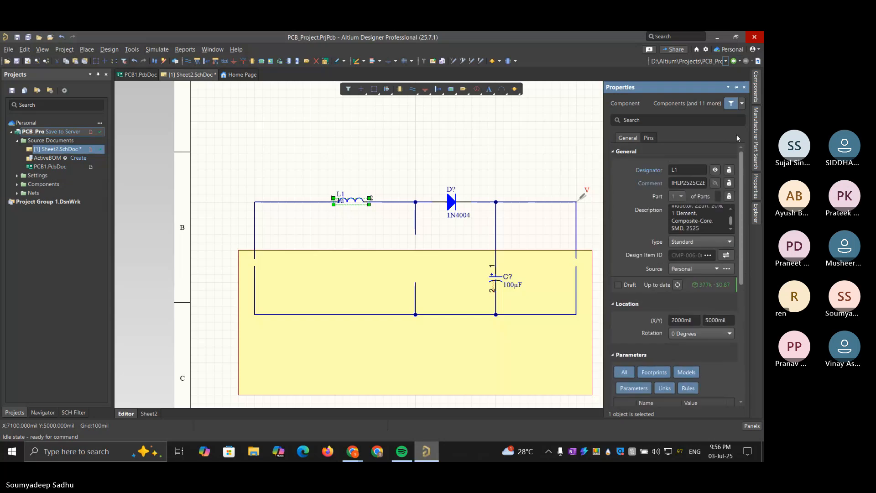
scroll(697, 214, up, 2)
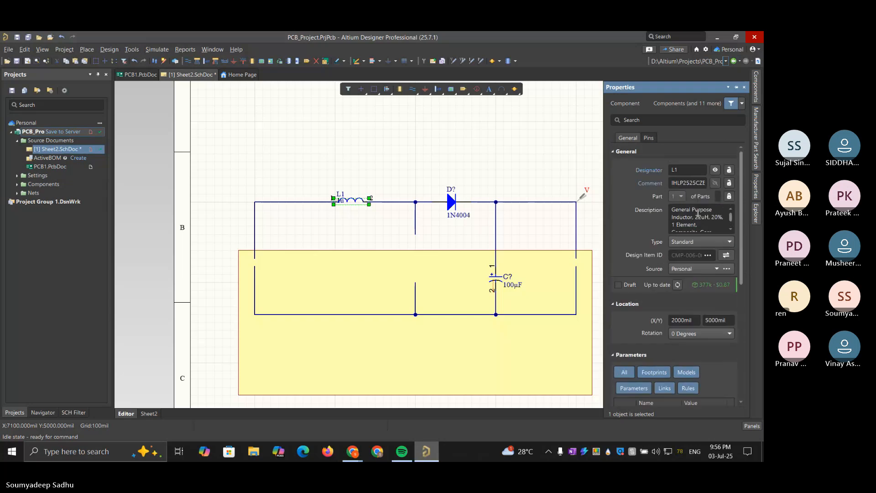
Clear the lm2596 component search and search the Inductors category for 33
click(756, 86)
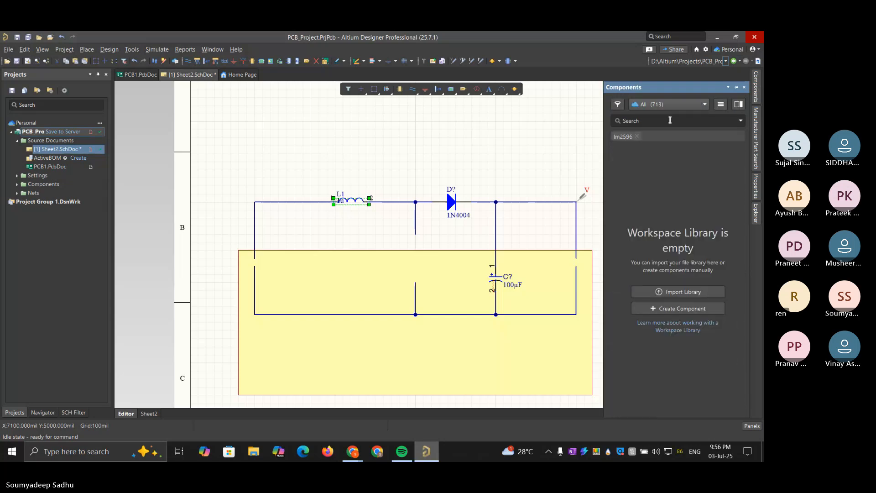
click(667, 120)
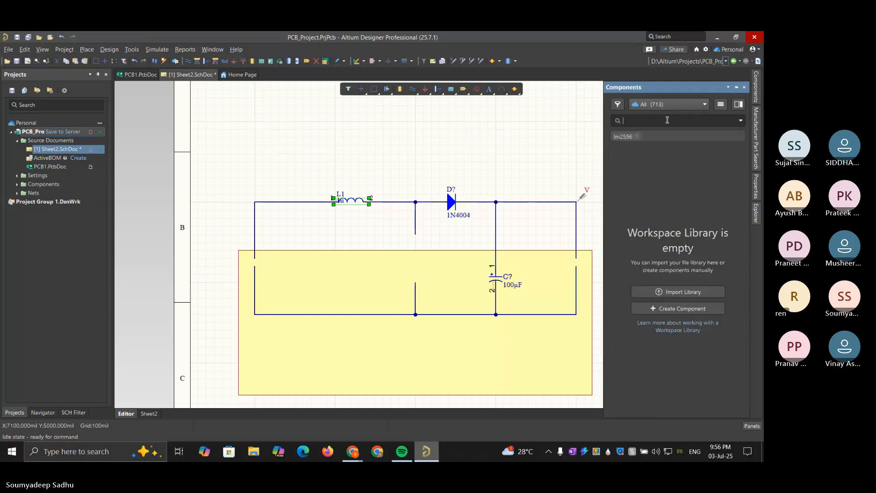
click(636, 136)
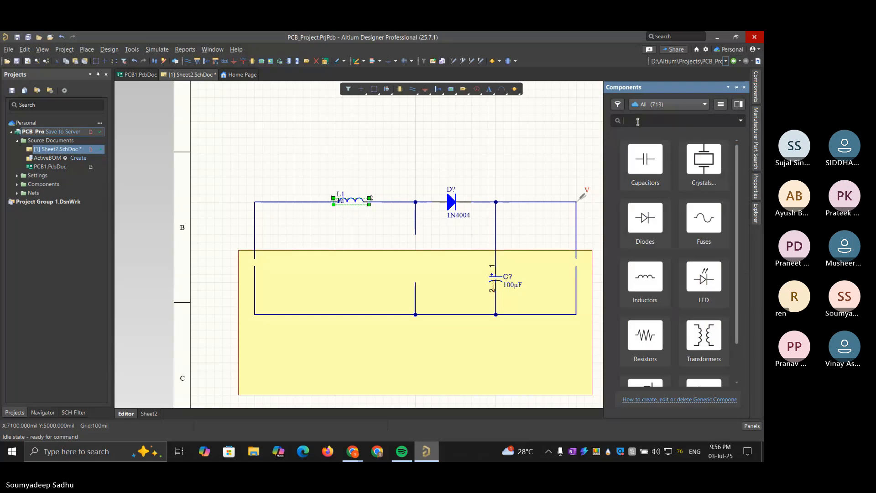
click(645, 276)
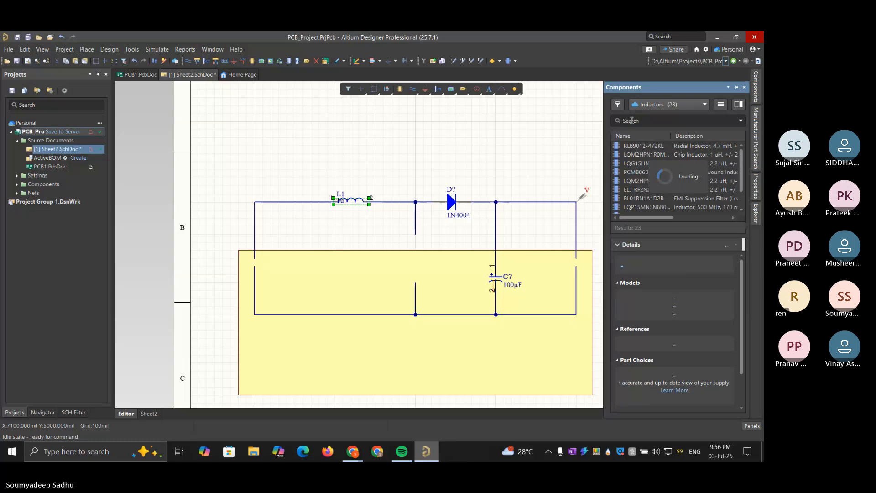
click(632, 120)
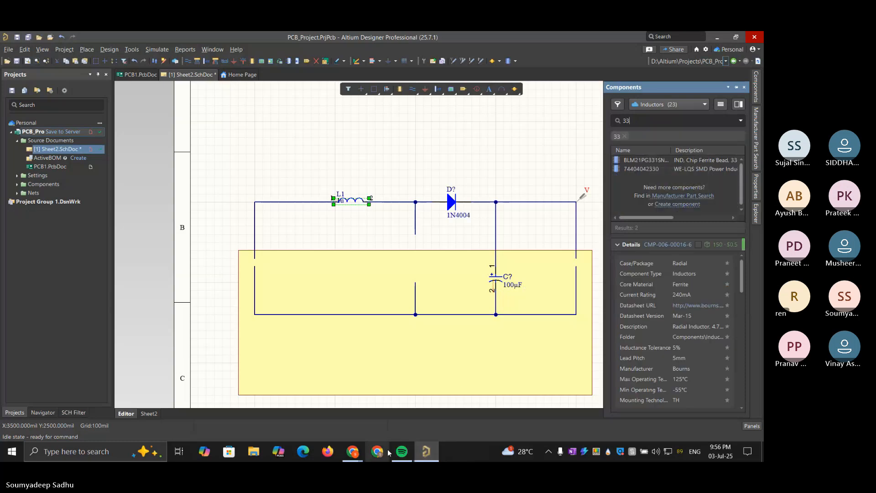
mouse_move(359, 453)
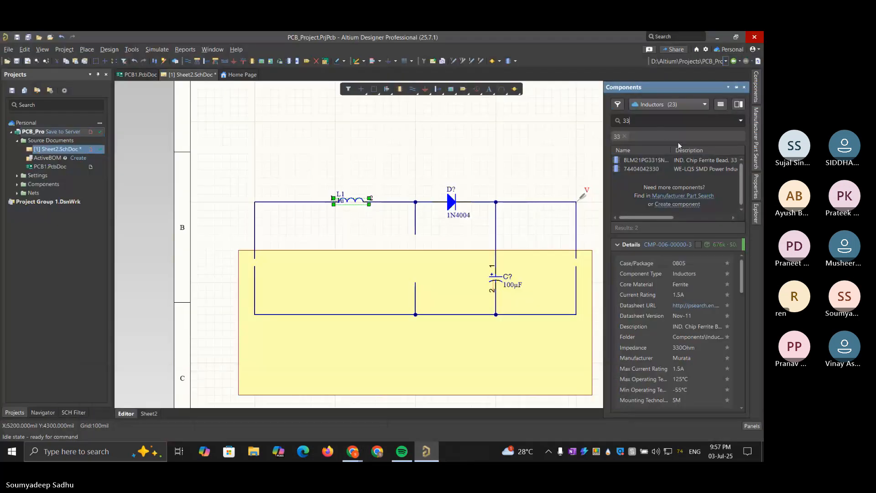
mouse_move(653, 217)
mouse_down()
mouse_move(724, 215)
mouse_move(642, 222)
mouse_up()
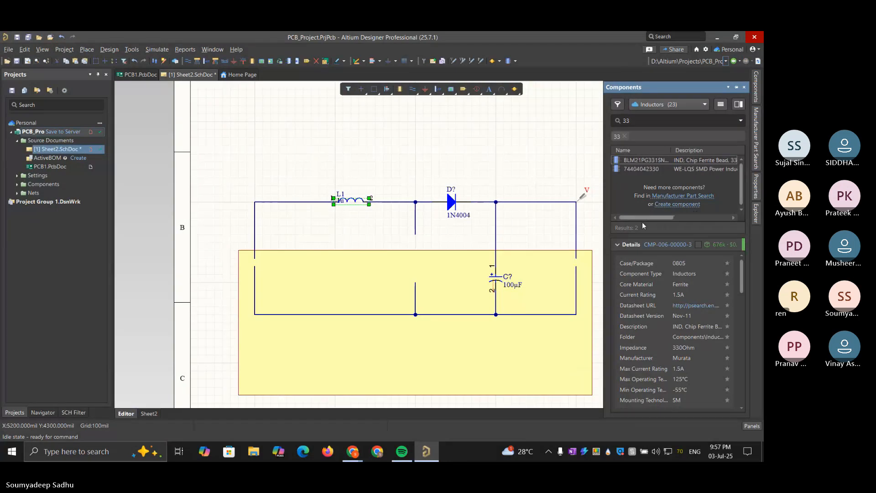
click(696, 168)
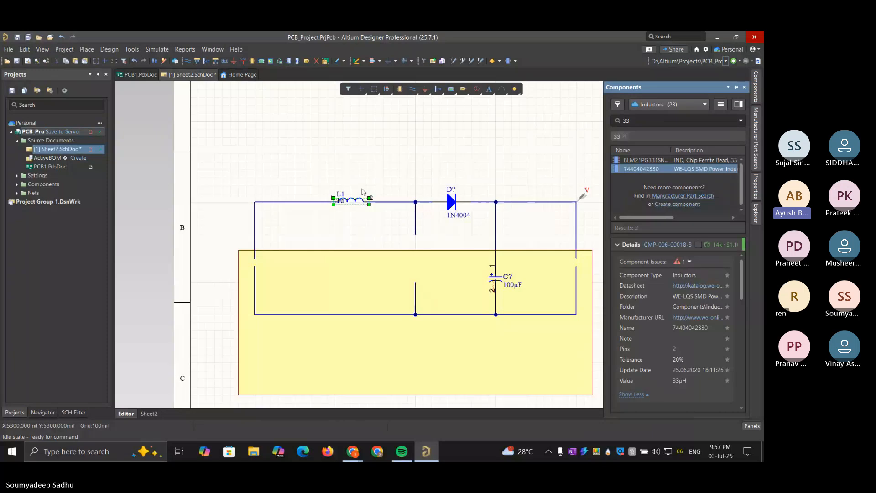
click(325, 179)
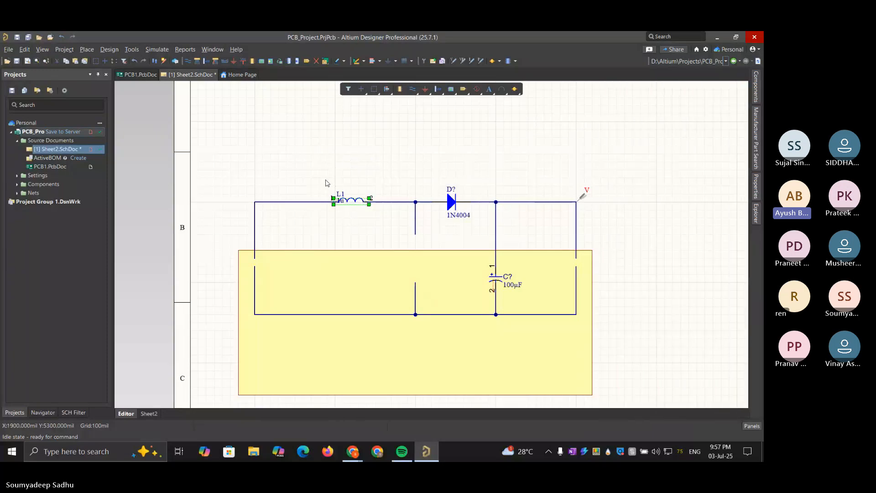
Replace the old inductor L1 with the 33 µH inductor in the upper wire, adjusting the wire to meet its pin 2
click(352, 200)
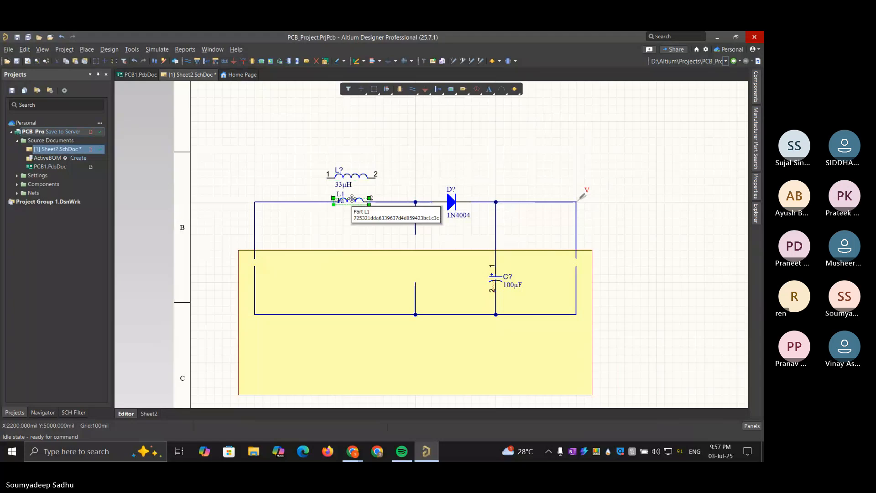
key(Delete)
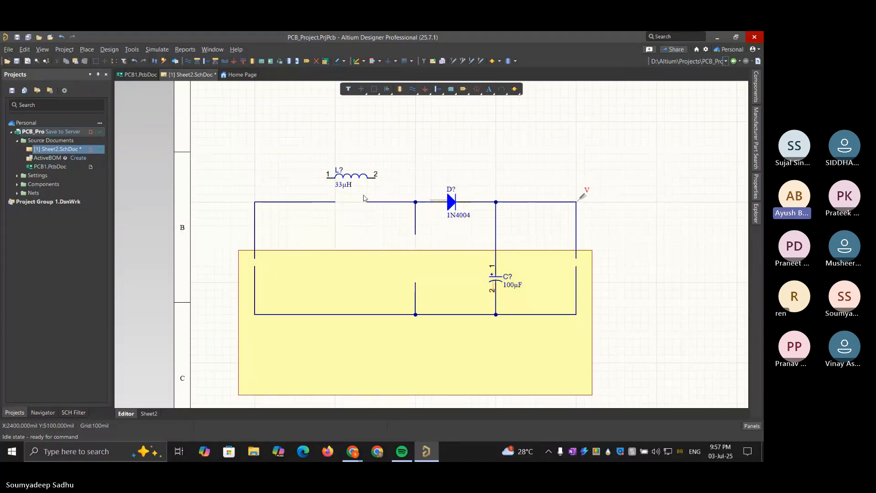
drag(368, 202, 392, 202)
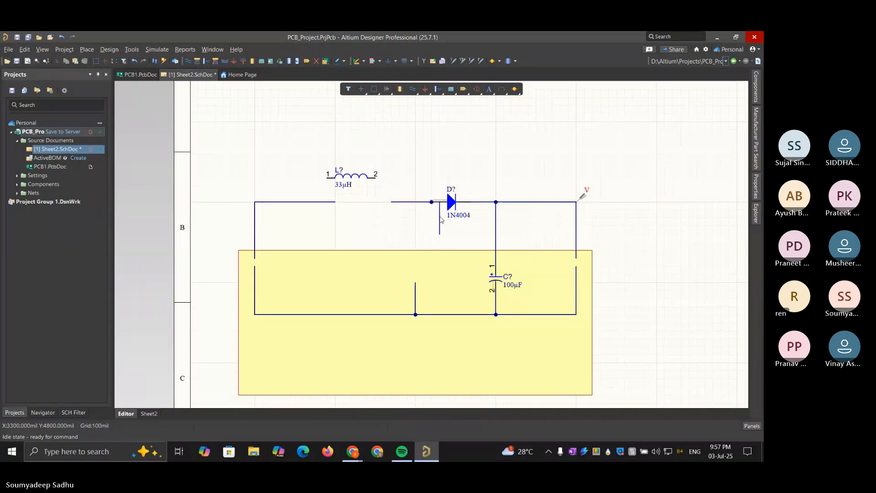
click(440, 217)
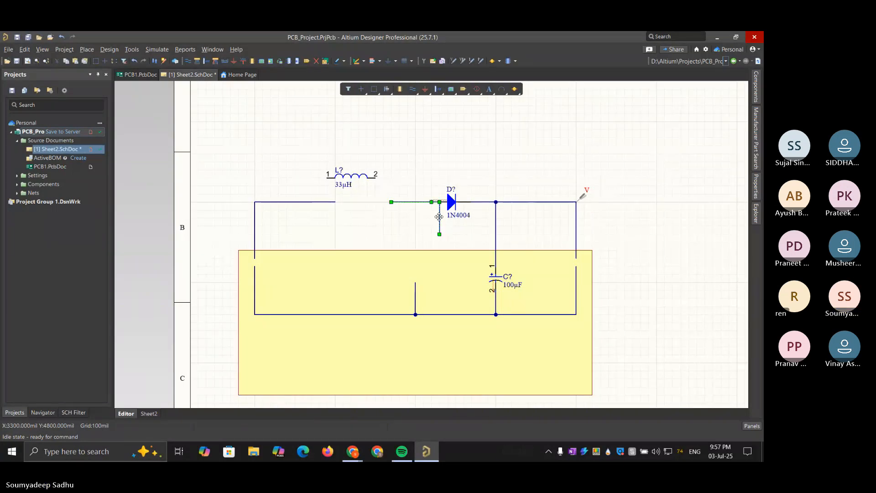
drag(439, 217, 416, 218)
click(374, 228)
drag(351, 178, 339, 204)
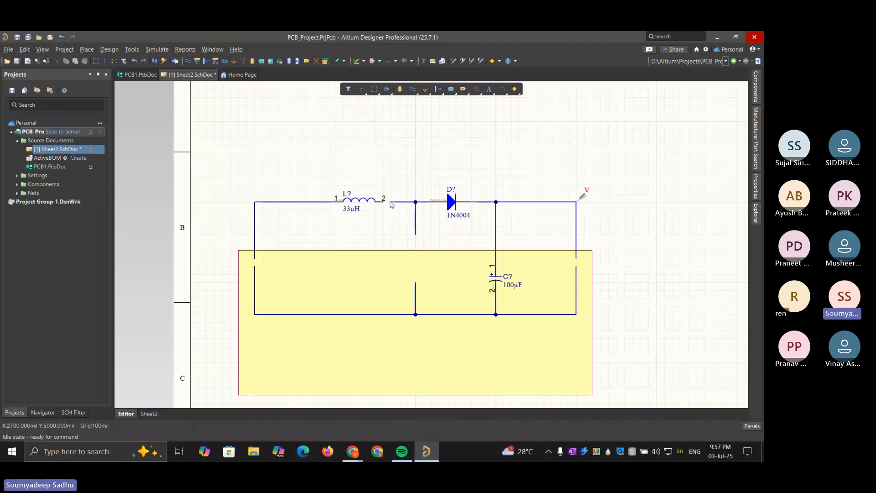
drag(392, 201, 384, 203)
Set the 33 µH inductor's designator to L1 and check its footprint parameter
click(369, 202)
click(756, 179)
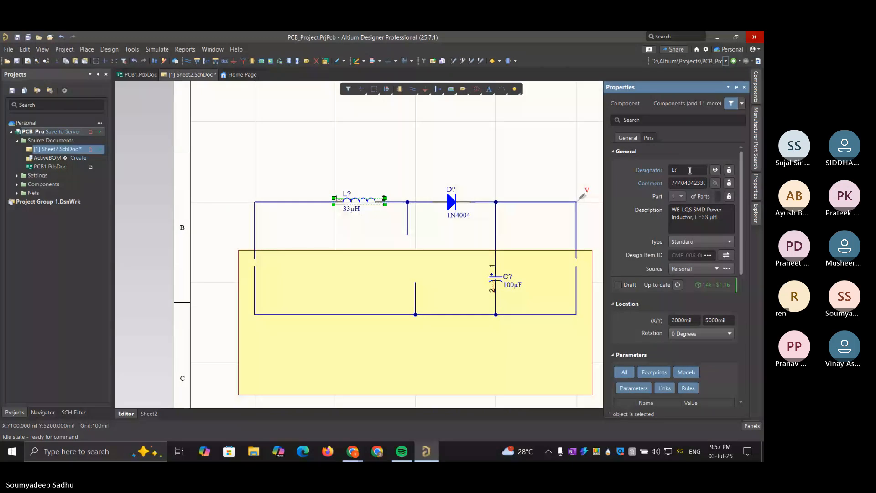
click(690, 171)
text(L1)
scroll(692, 329, down, 5)
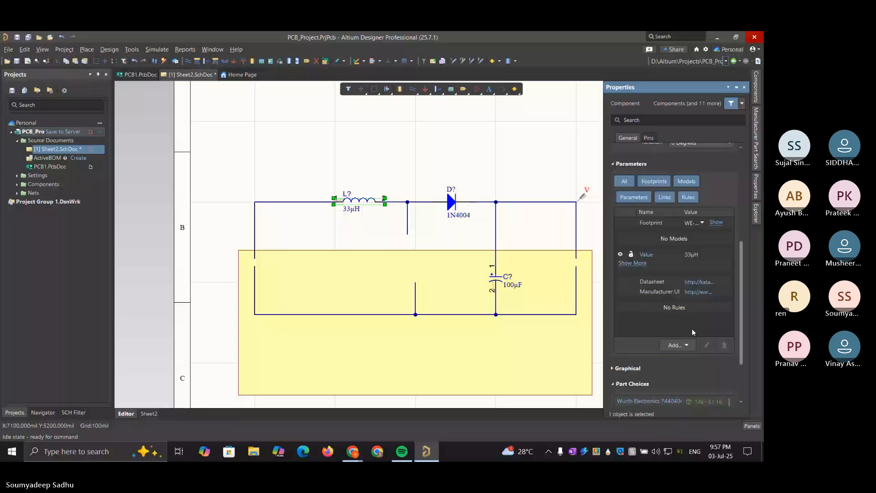
key(Return)
click(704, 224)
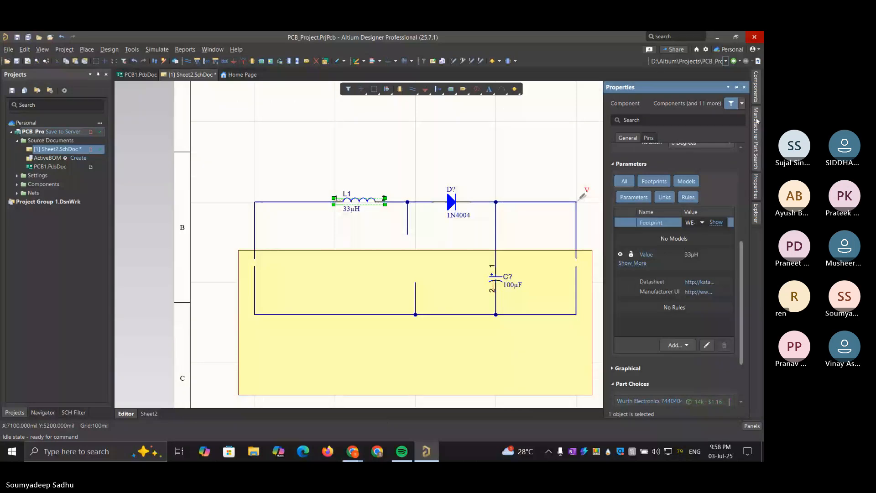
click(756, 94)
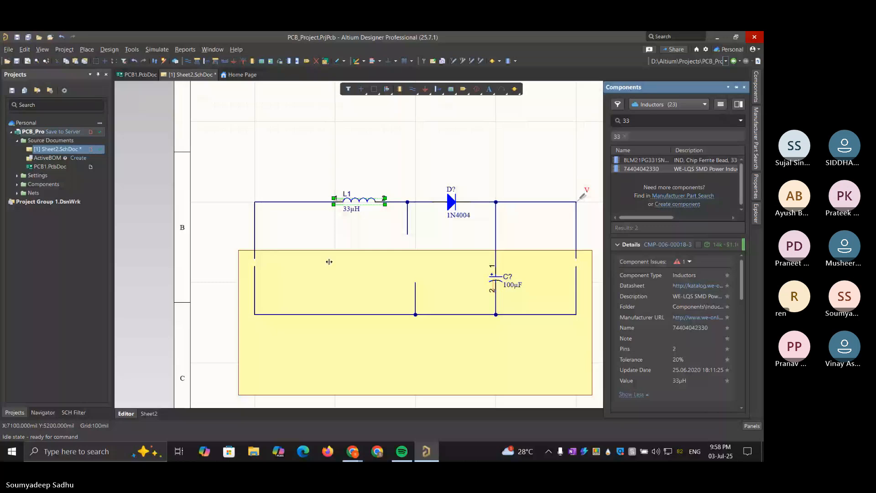
drag(245, 236, 238, 236)
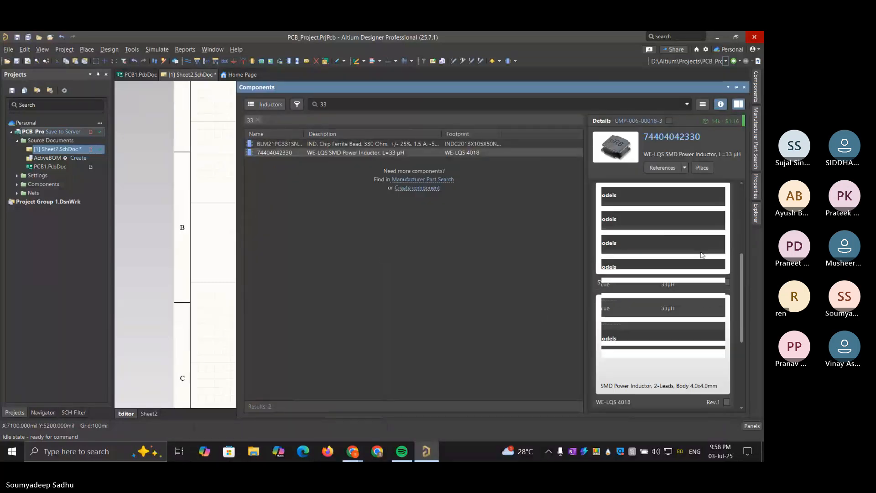
scroll(702, 255, down, 3)
scroll(701, 254, down, 5)
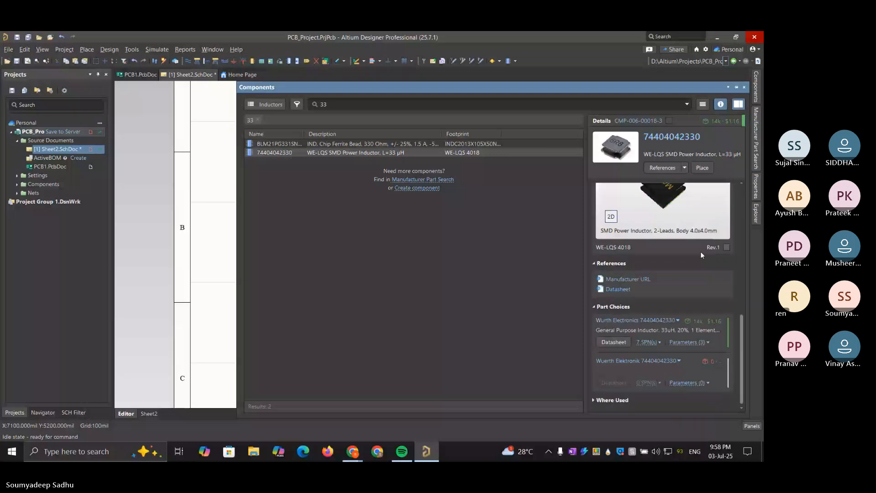
scroll(702, 254, up, 2)
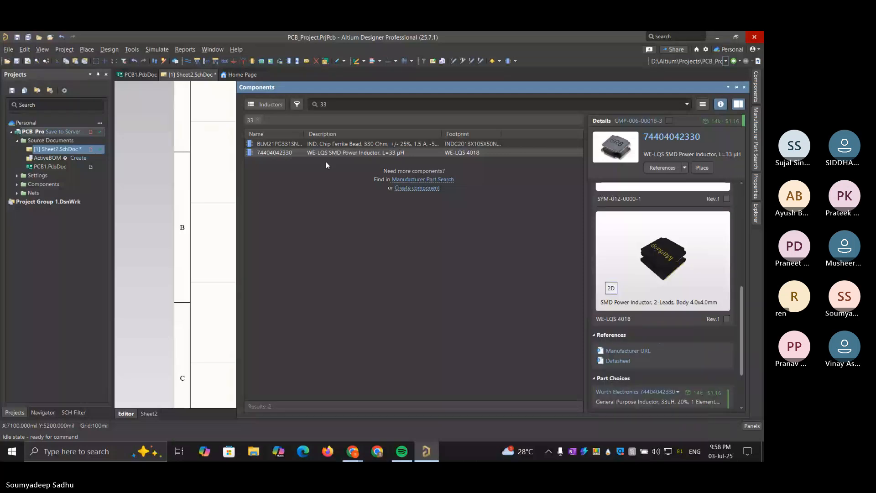
click(342, 144)
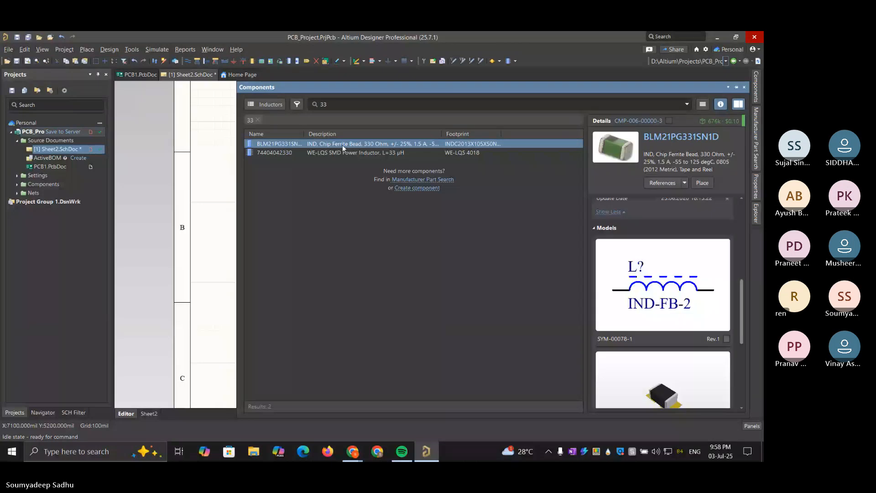
scroll(653, 256, down, 4)
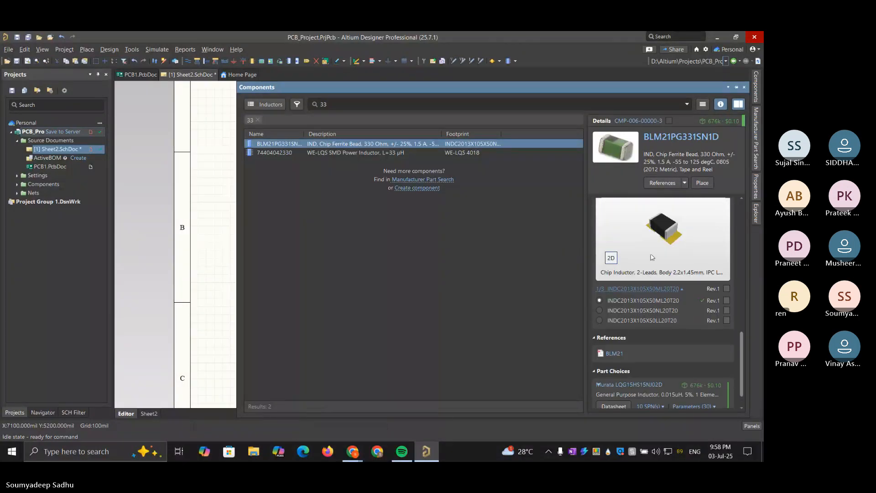
scroll(652, 257, up, 2)
scroll(652, 257, down, 2)
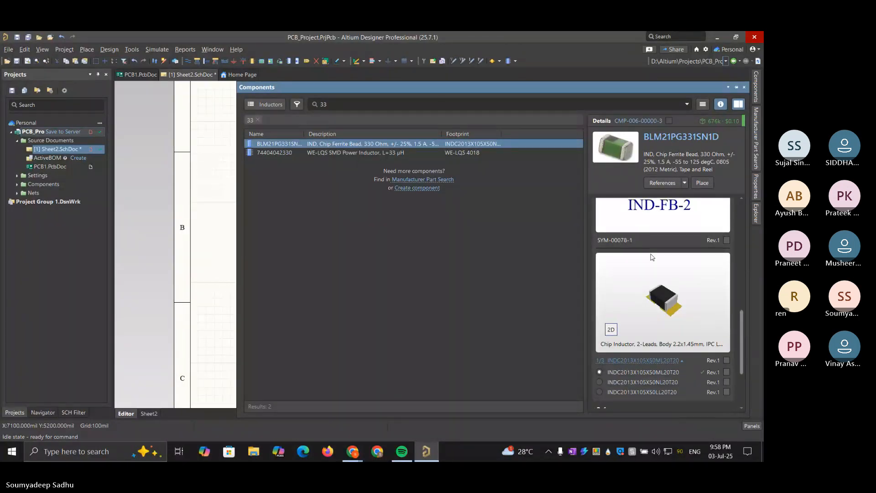
scroll(653, 257, up, 1)
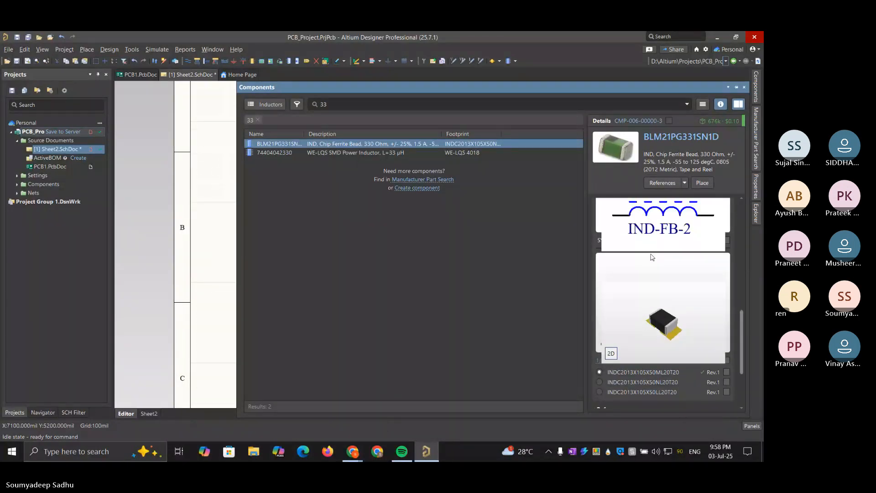
click(335, 154)
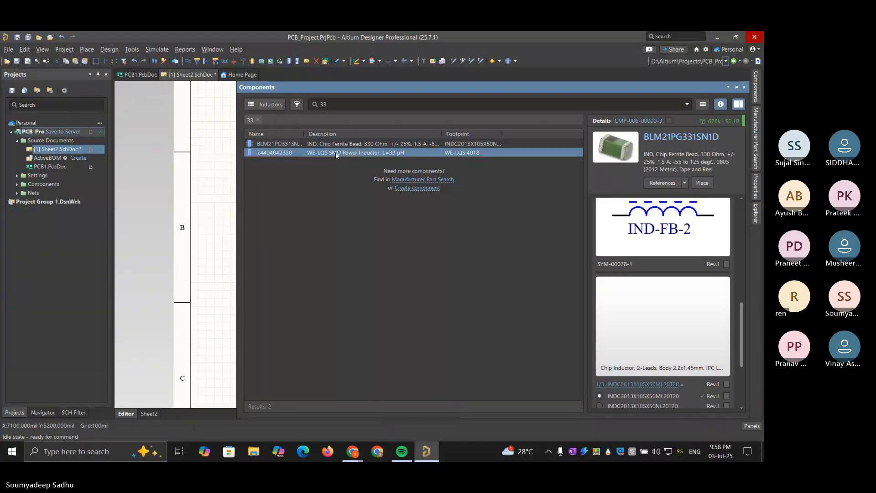
click(359, 108)
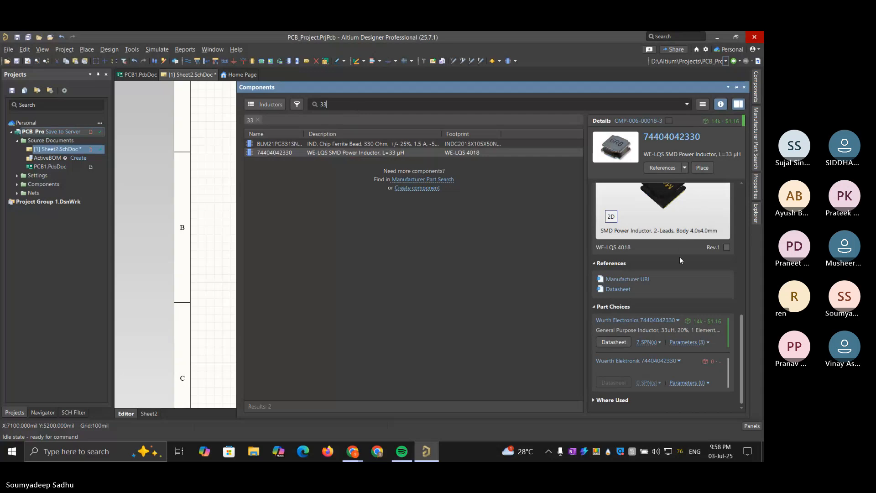
scroll(680, 260, up, 3)
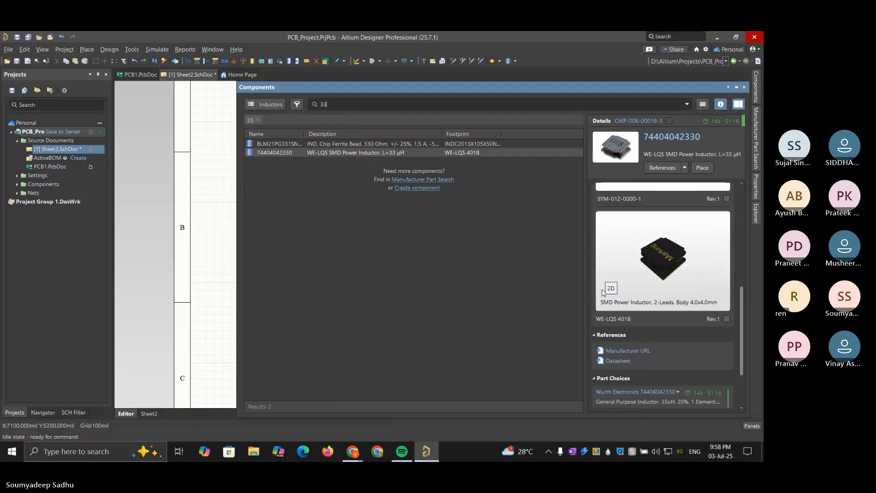
click(611, 289)
click(611, 289)
scroll(659, 270, down, 2)
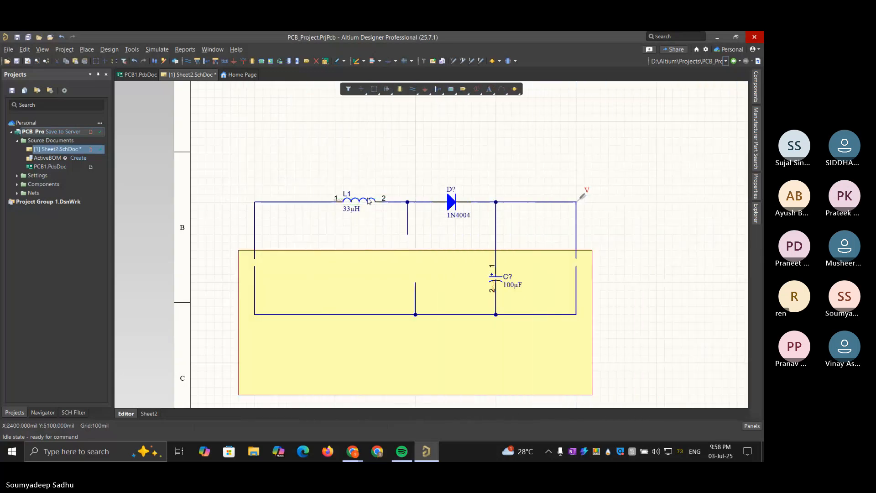
Review the full parameter list of inductor L1, briefly toggling the visibility of its Current Rating parameter
click(368, 202)
click(756, 194)
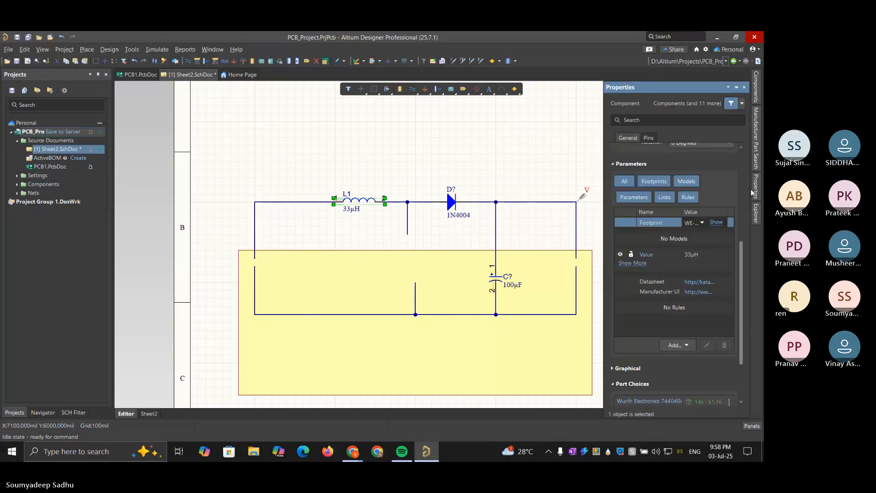
click(632, 263)
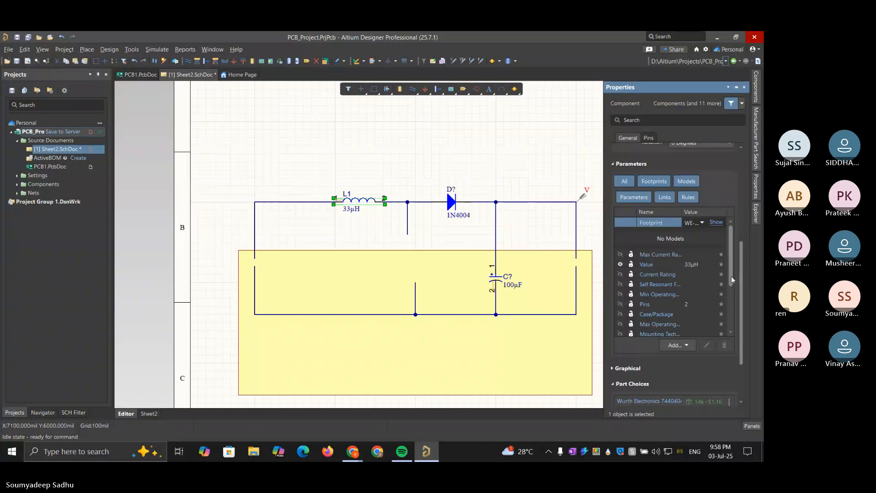
mouse_move(731, 276)
mouse_down()
mouse_move(736, 316)
mouse_move(733, 280)
mouse_up()
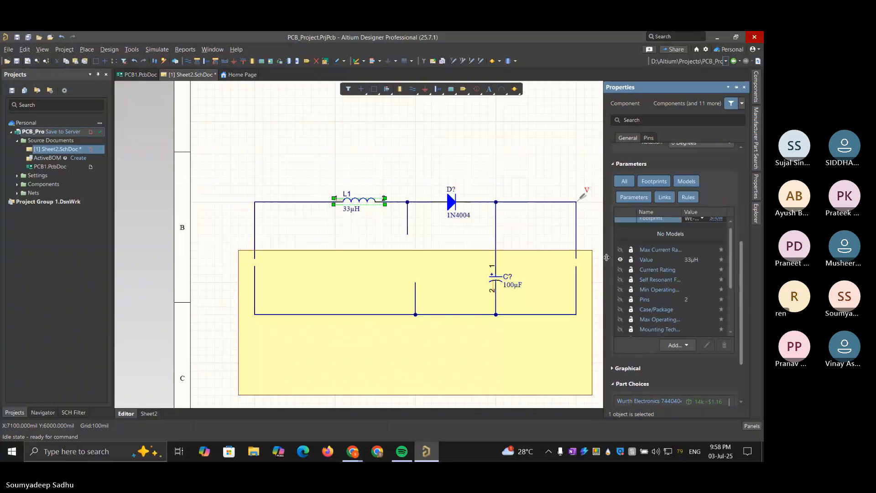
click(620, 268)
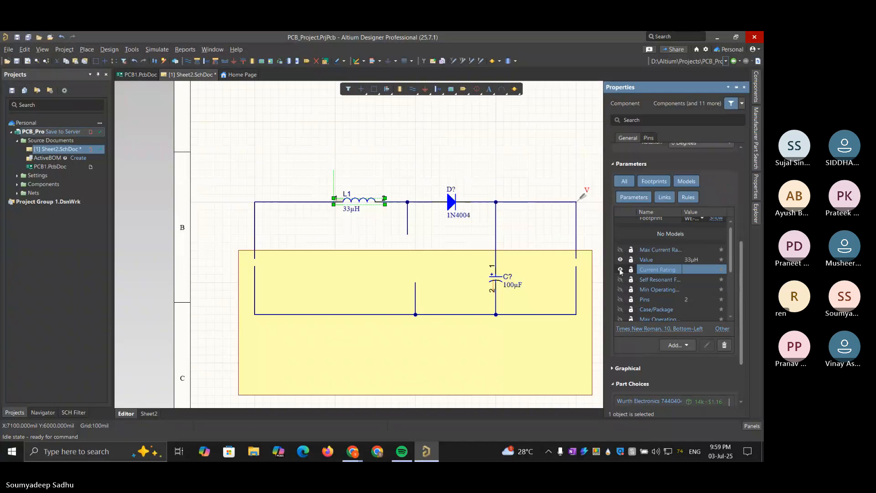
click(620, 269)
drag(732, 245, 730, 215)
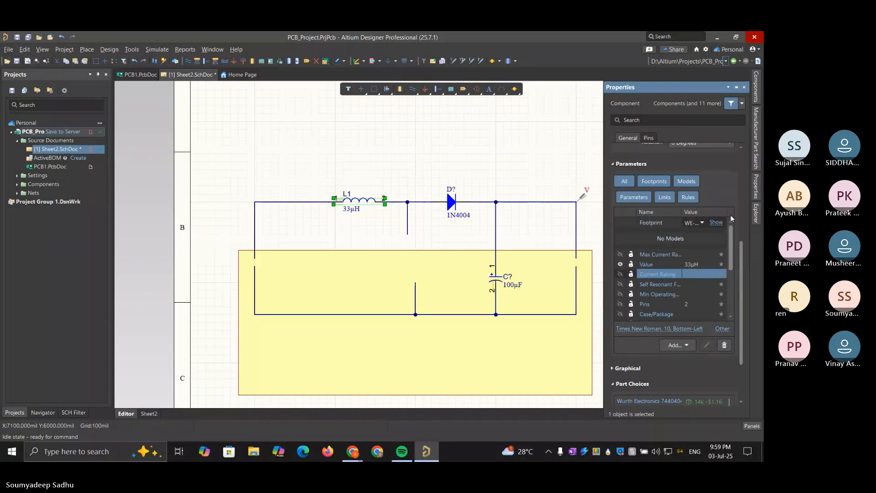
scroll(634, 154, up, 5)
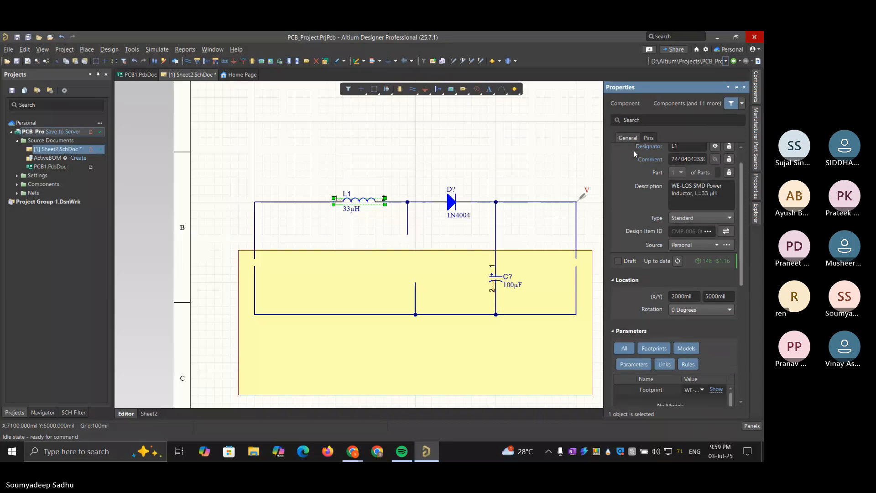
click(474, 141)
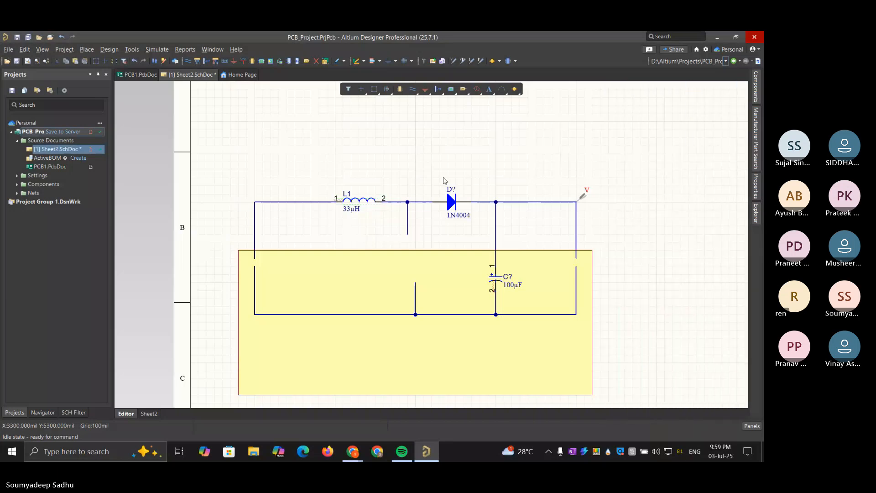
Delete the 1N4004 diode from the upper wire and the 100 µF capacitor from the vertical branch
click(451, 207)
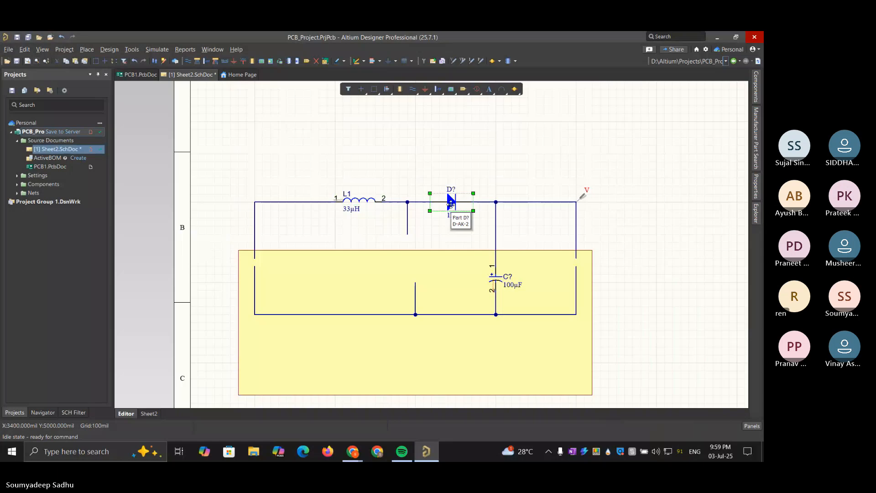
key(Delete)
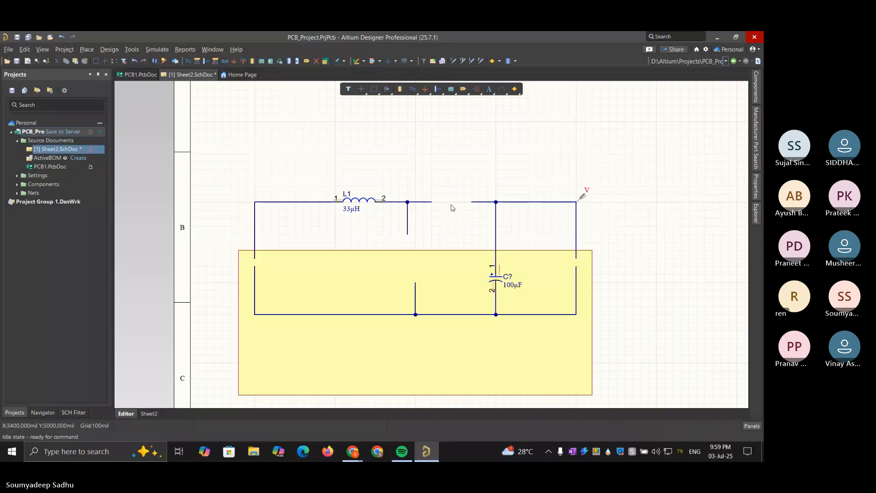
click(497, 282)
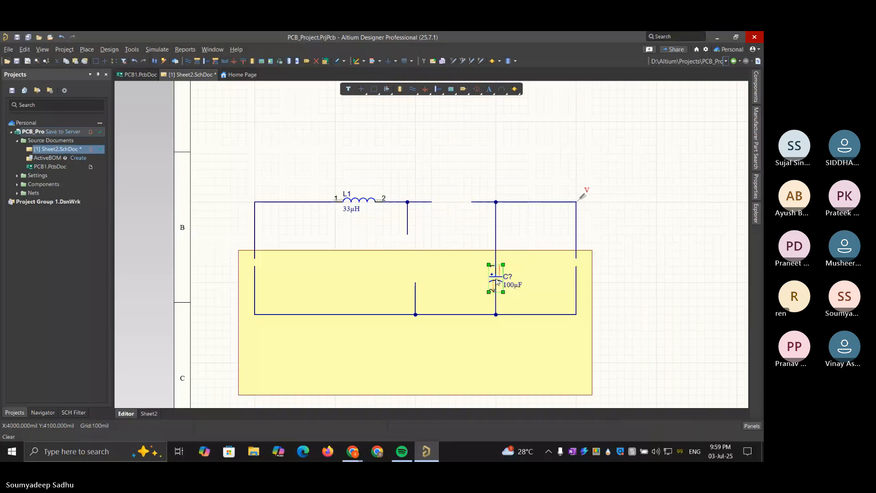
key(Delete)
Search the Capacitors category of the component library for 220
click(755, 97)
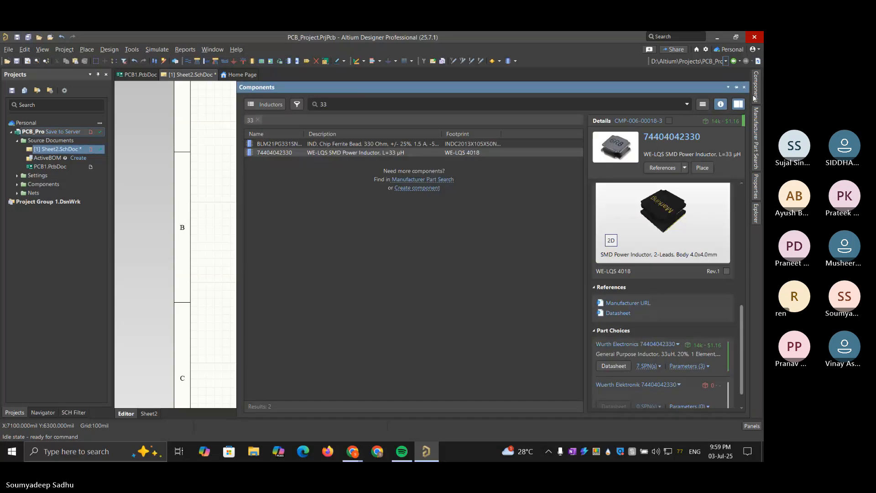
click(284, 104)
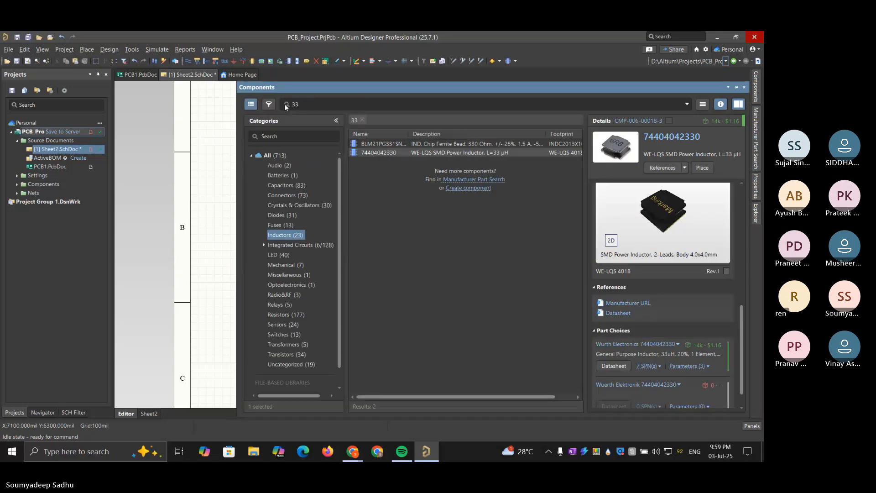
click(296, 187)
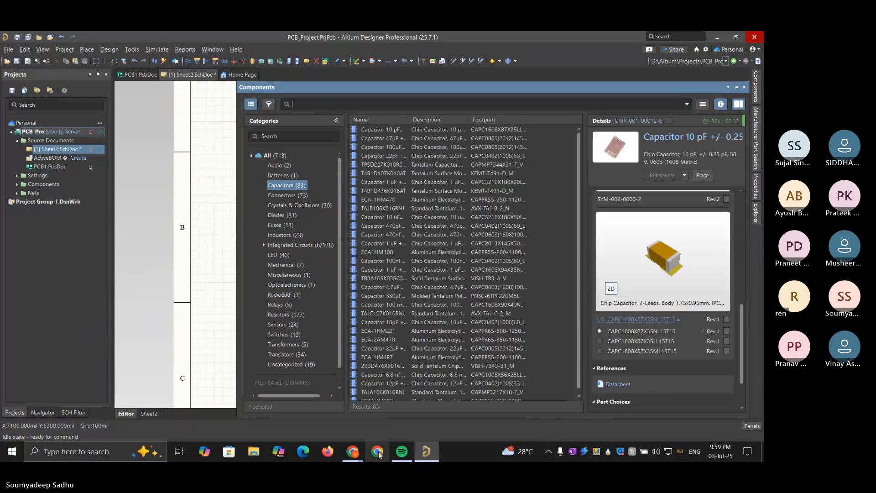
mouse_move(357, 452)
mouse_move(467, 420)
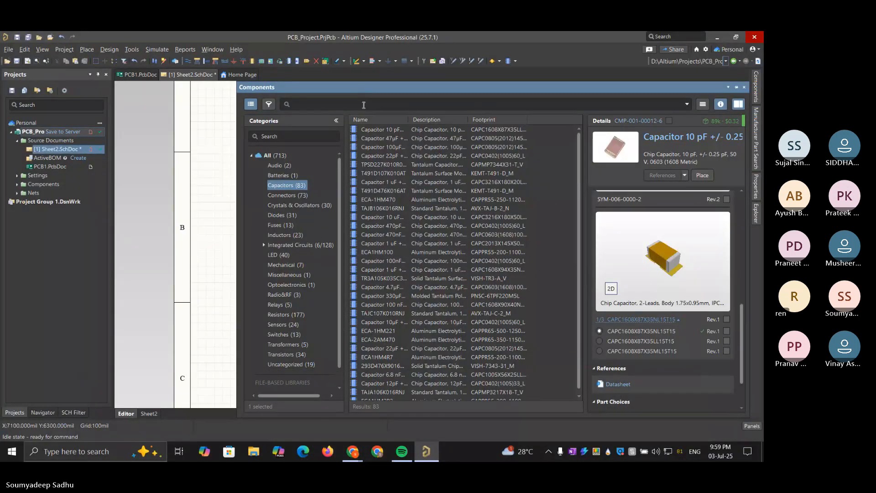
click(364, 105)
text(220)
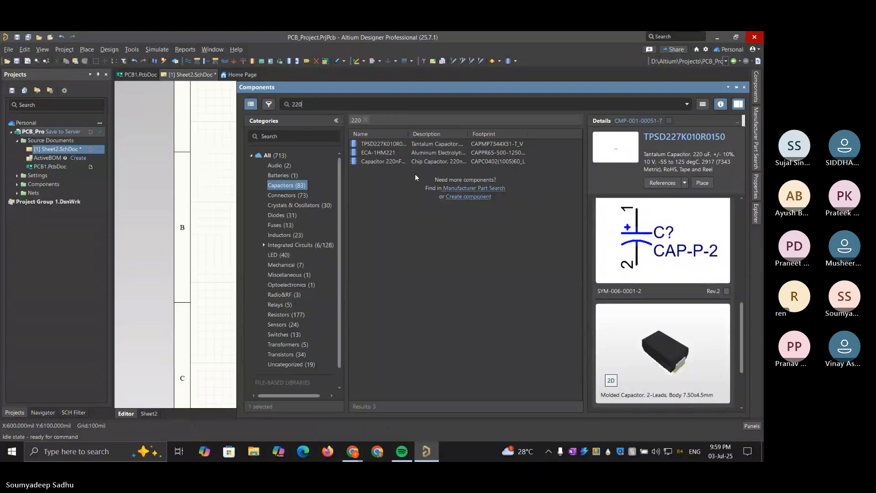
Compare the 220 µF capacitors TPSD227K010R0150 and ECA-1HM221, and place ECA-1HM221 above the circuit's upper-left corner
click(427, 153)
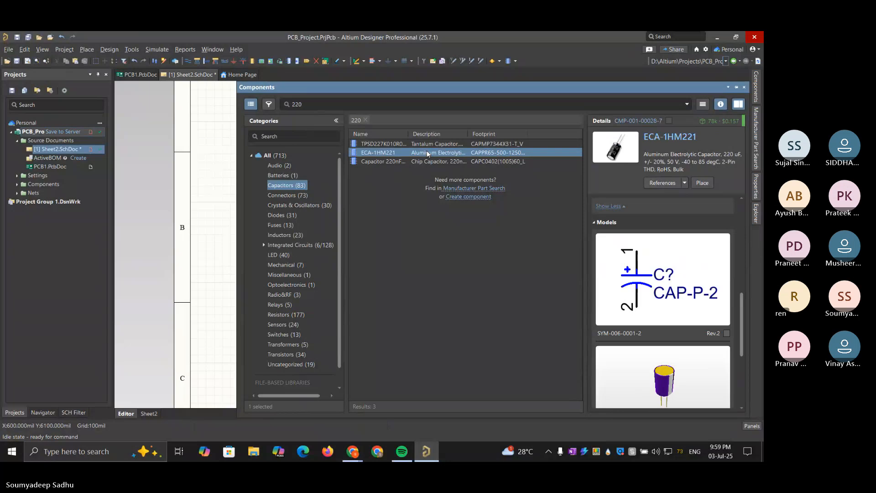
click(430, 144)
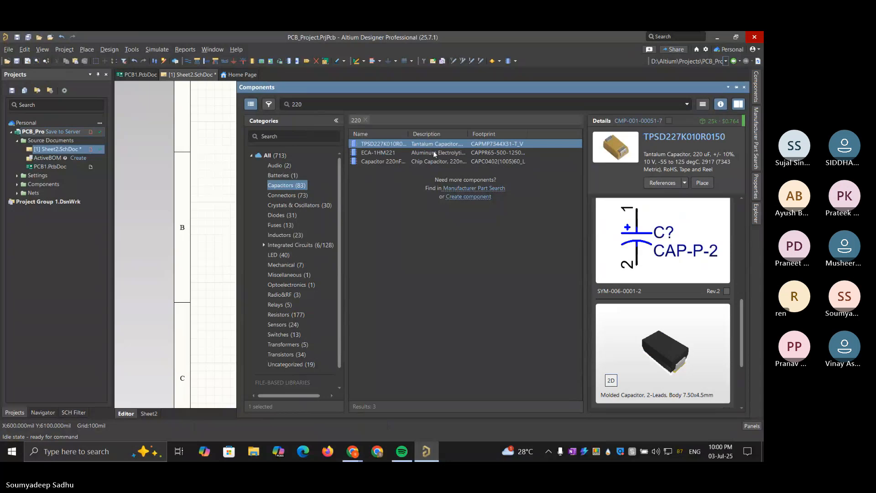
click(434, 153)
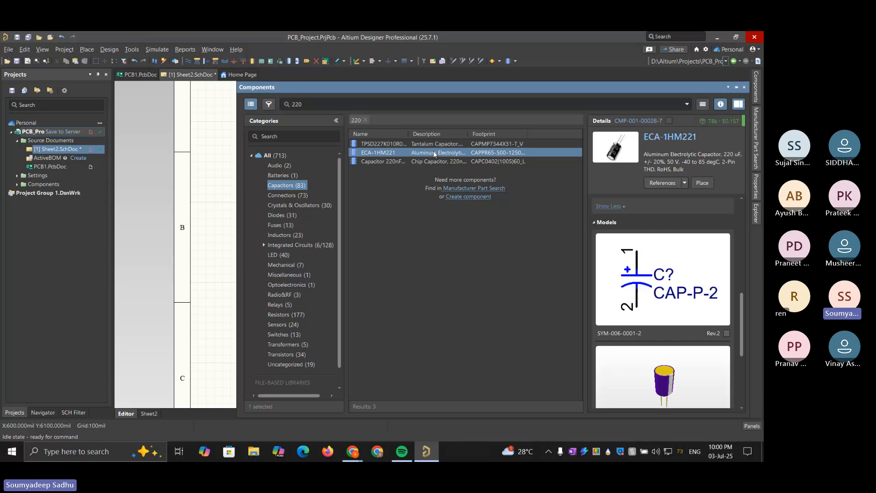
drag(434, 154, 212, 178)
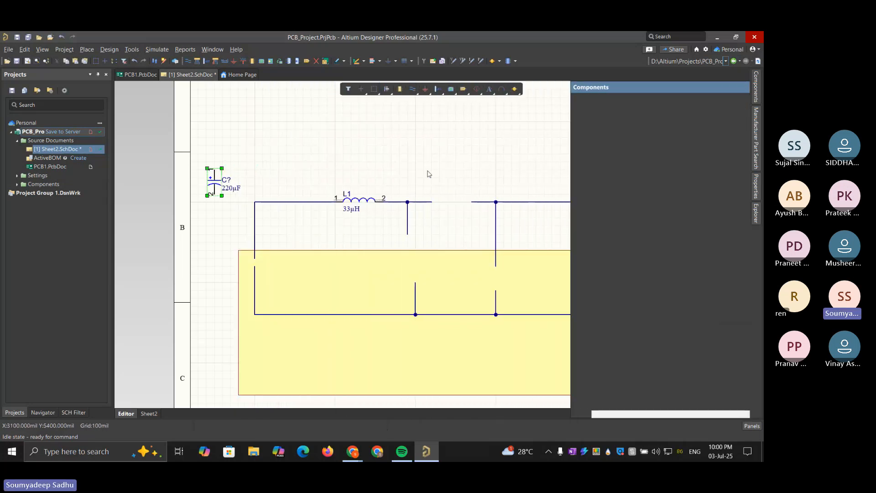
Move the 220 µF capacitor with its value label into the gap of the vertical branch, and shift the yellow rectangle below the circuit
drag(232, 187, 496, 276)
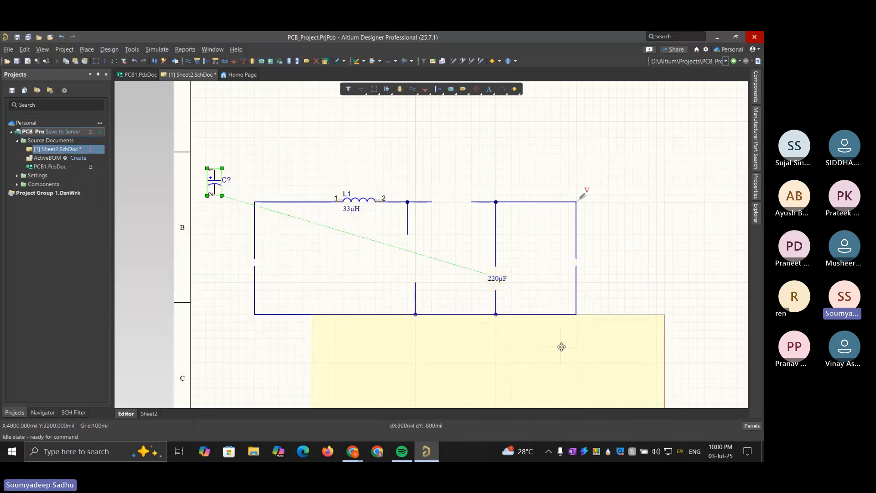
drag(496, 279, 497, 279)
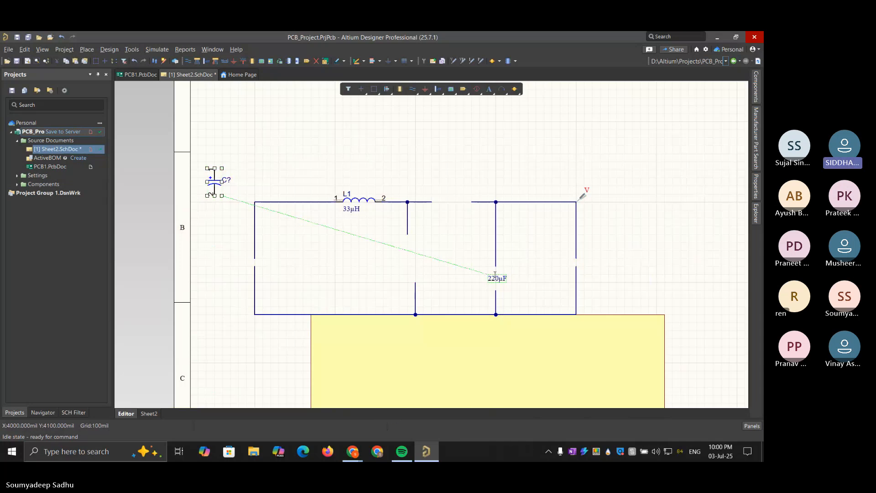
click(496, 277)
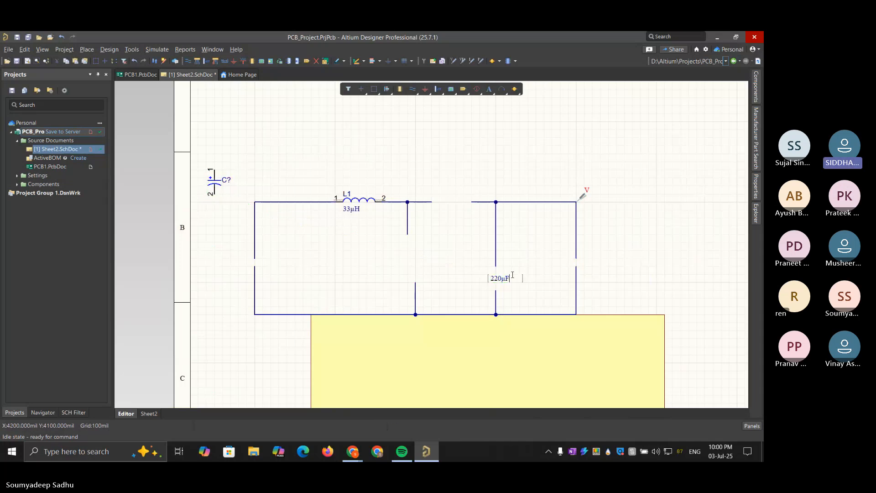
click(541, 247)
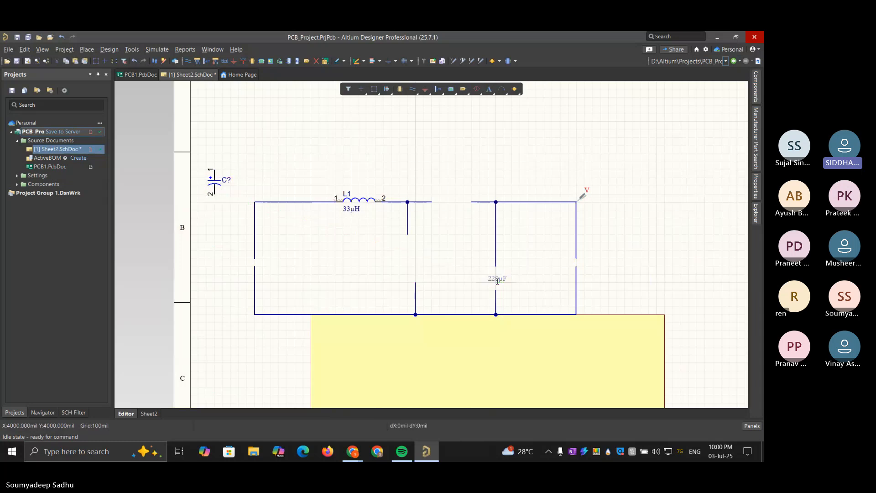
click(611, 249)
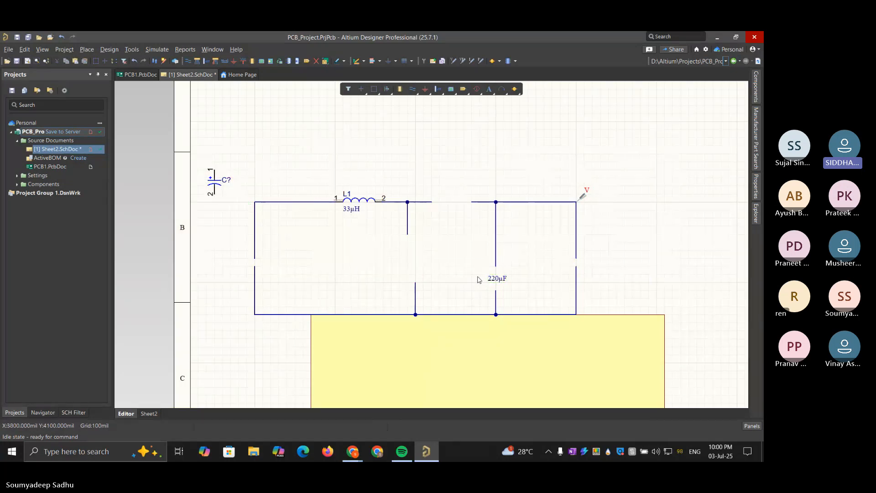
drag(488, 279, 496, 259)
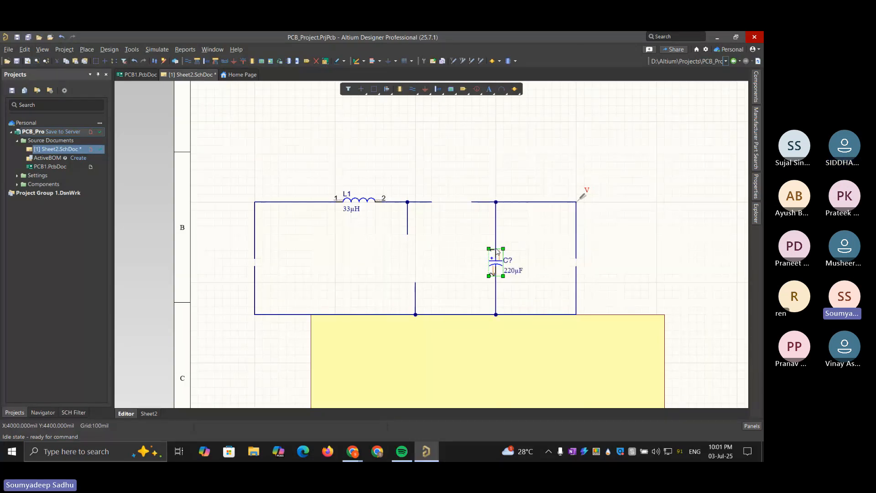
Inspect the 220 µF capacitor's general properties and its footprint and value parameters
click(634, 259)
click(759, 183)
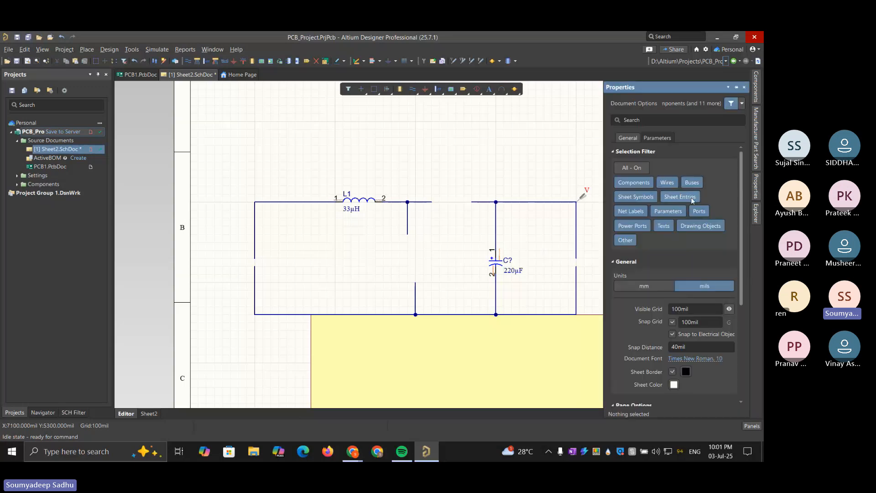
scroll(691, 197, down, 3)
click(496, 268)
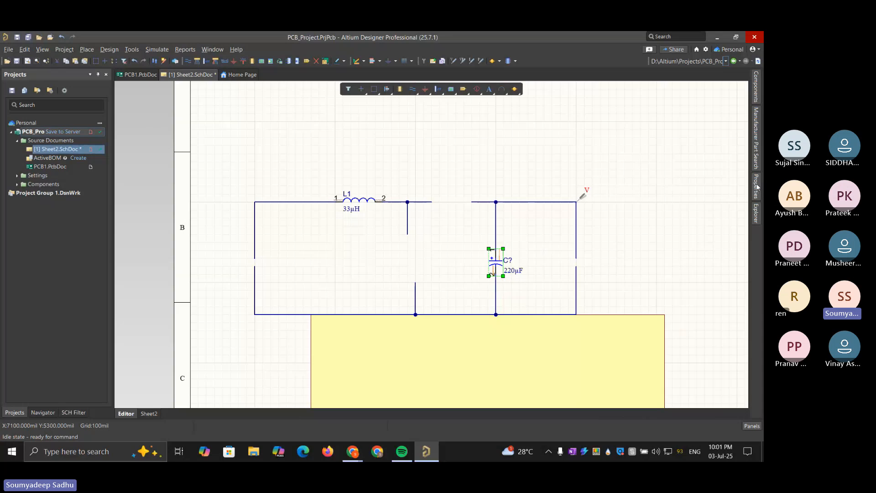
mouse_move(757, 186)
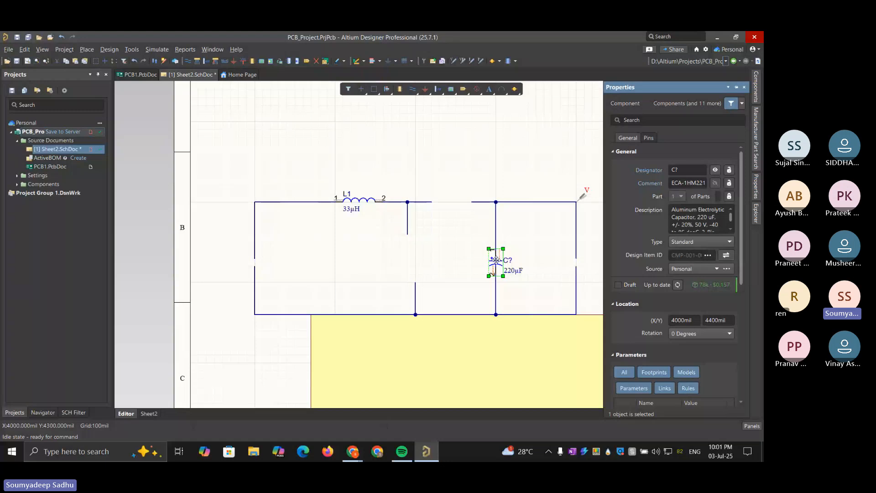
scroll(689, 226, down, 5)
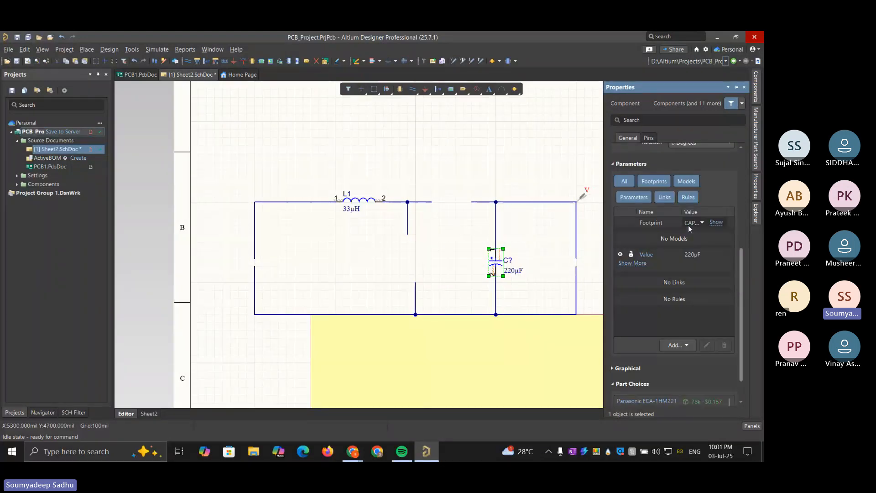
Check the description and models of the 220 µF tantalum capacitor TPSD227K010R0150 in the component library
scroll(740, 259, up, 5)
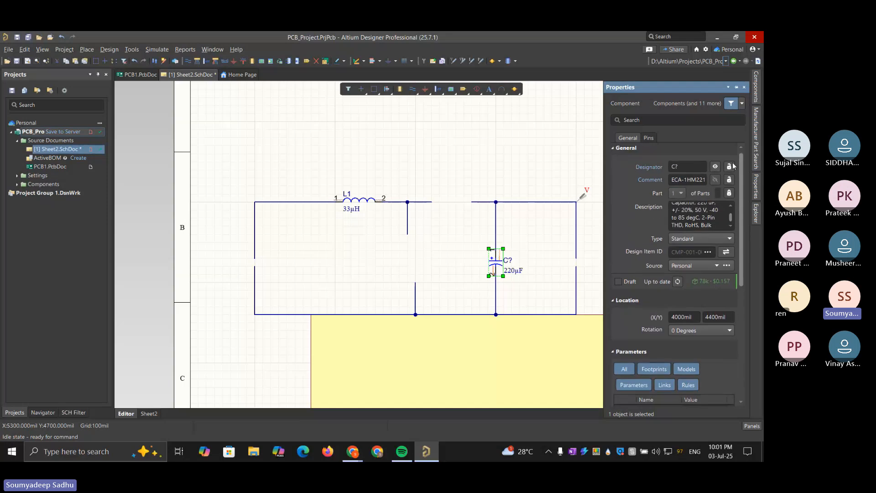
click(756, 87)
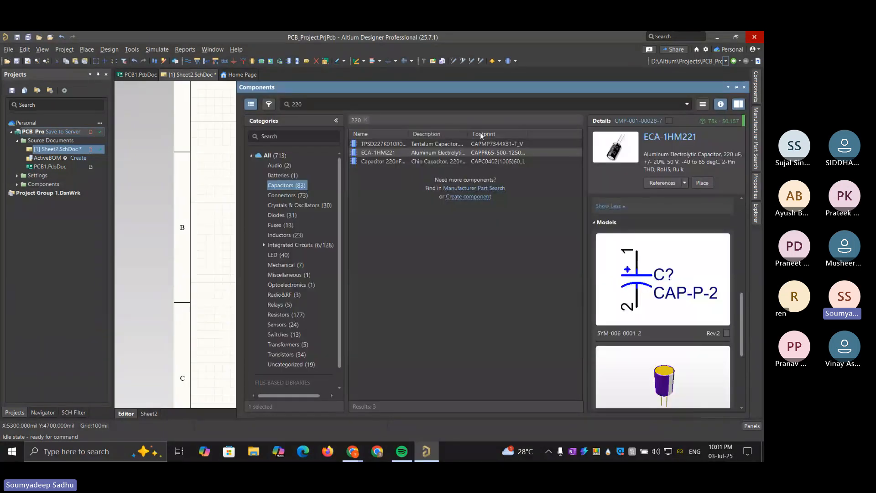
click(453, 145)
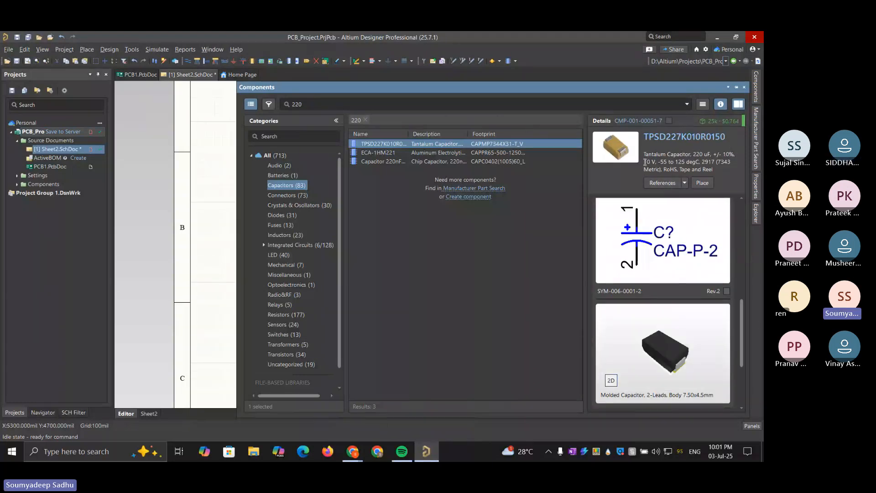
click(662, 163)
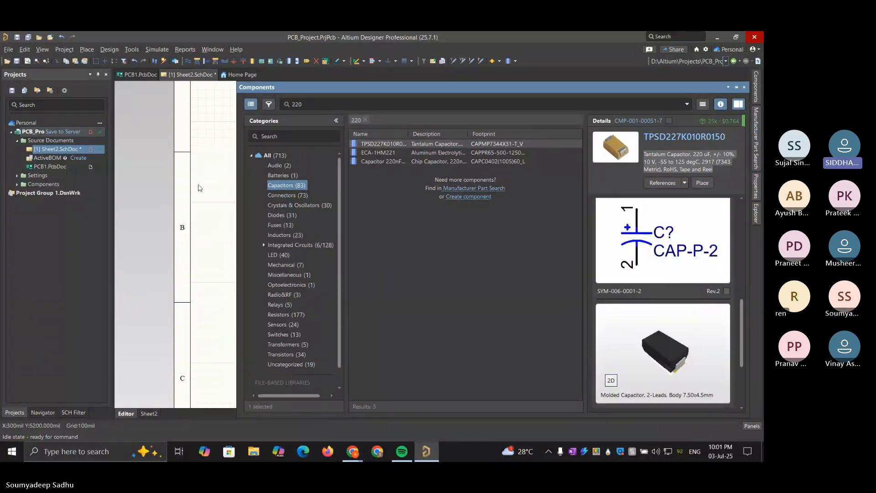
click(209, 195)
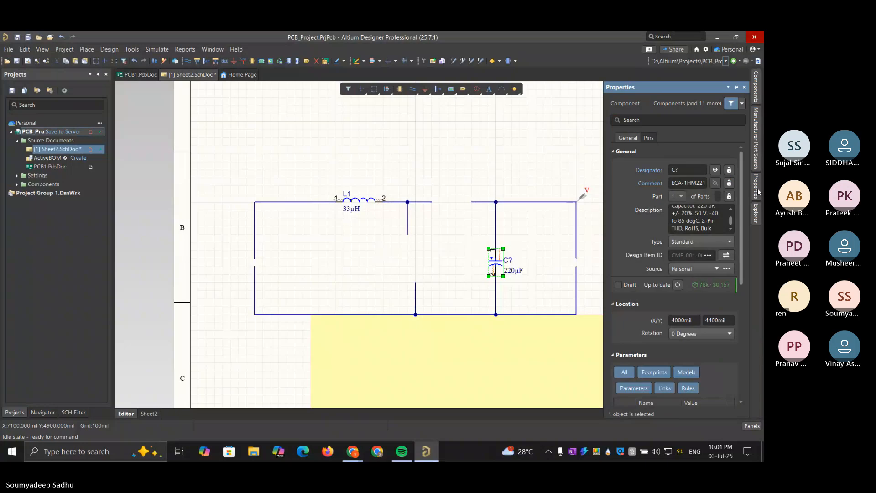
Review the available component types for the 220 µF capacitor without changing its type, and deselect it
click(713, 241)
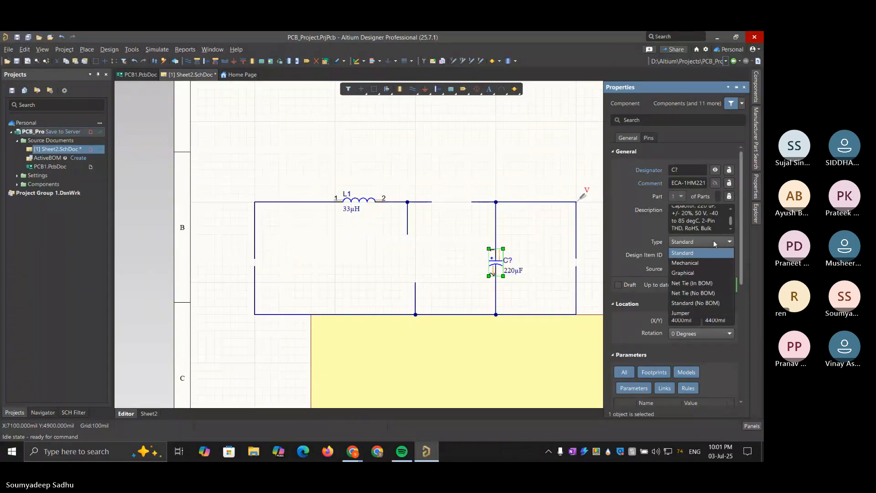
click(713, 241)
click(713, 241)
click(713, 241)
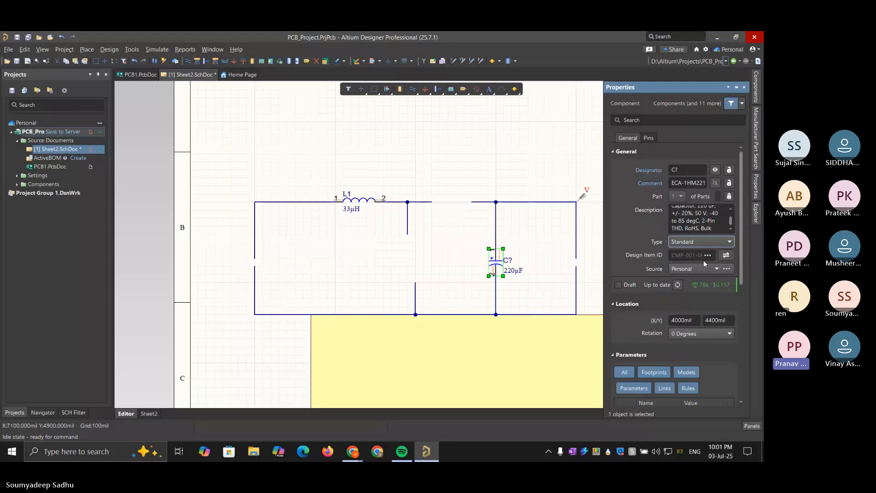
click(538, 178)
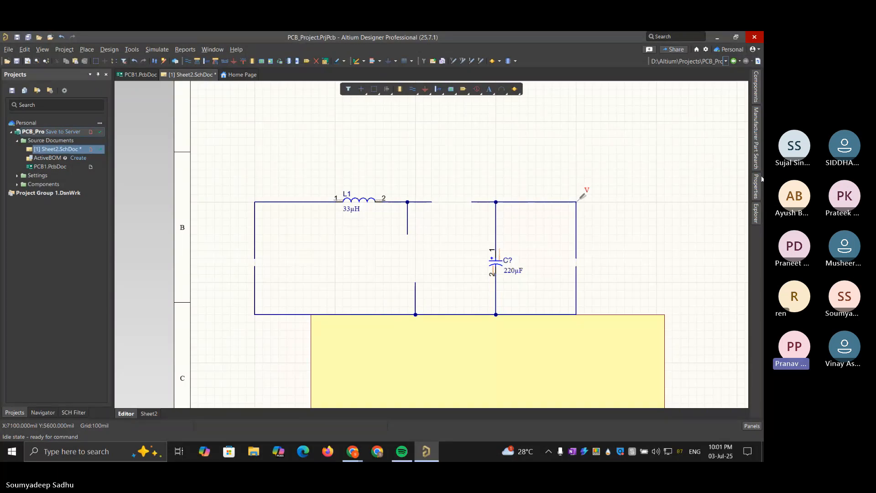
mouse_move(759, 180)
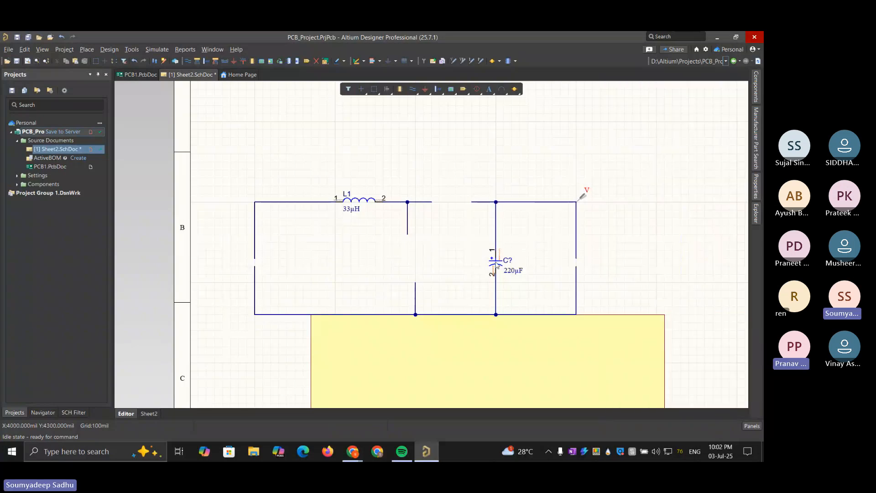
Shift the 220 µF capacitor left and back to its branch, and return the displaced right-hand vertical wire to its former position
drag(498, 266, 474, 265)
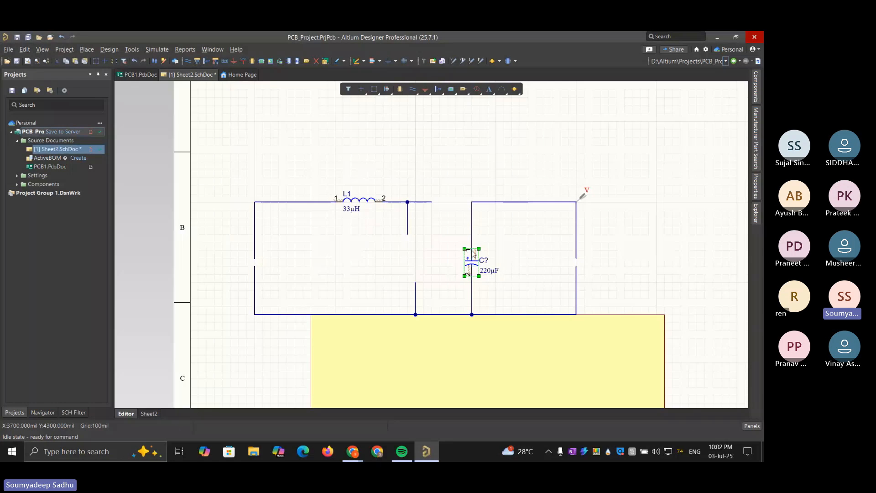
drag(474, 252, 498, 253)
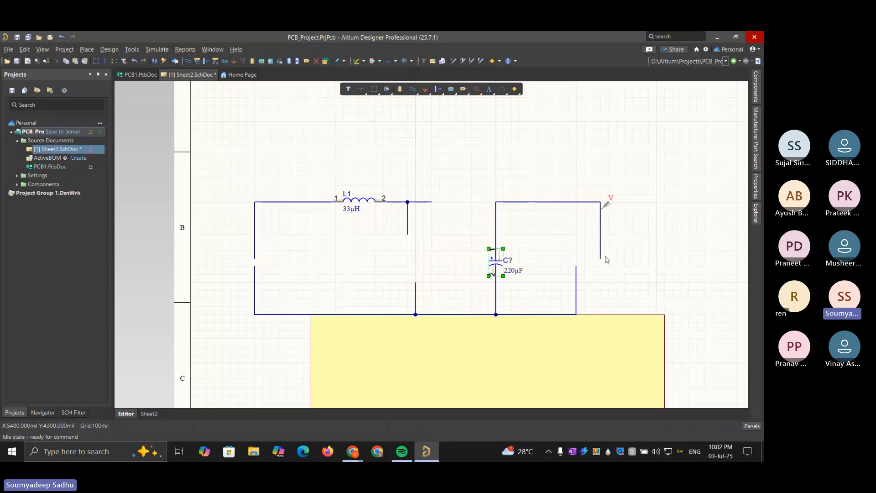
drag(602, 260, 577, 259)
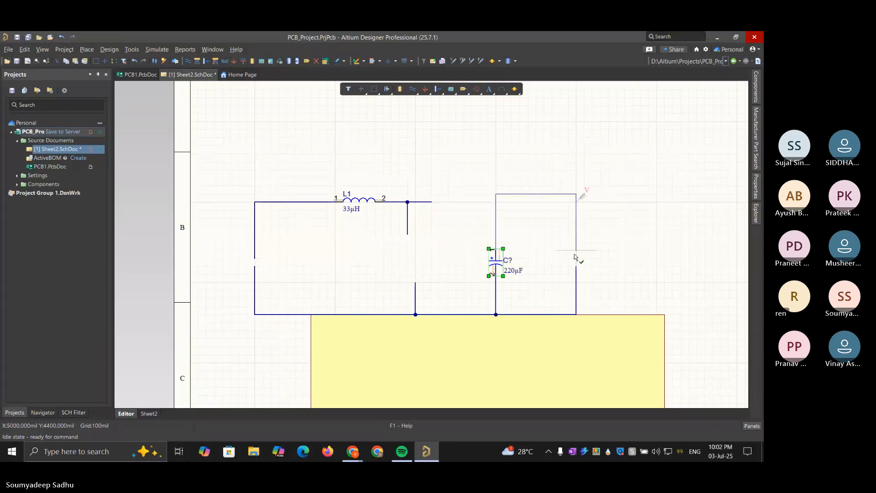
click(600, 268)
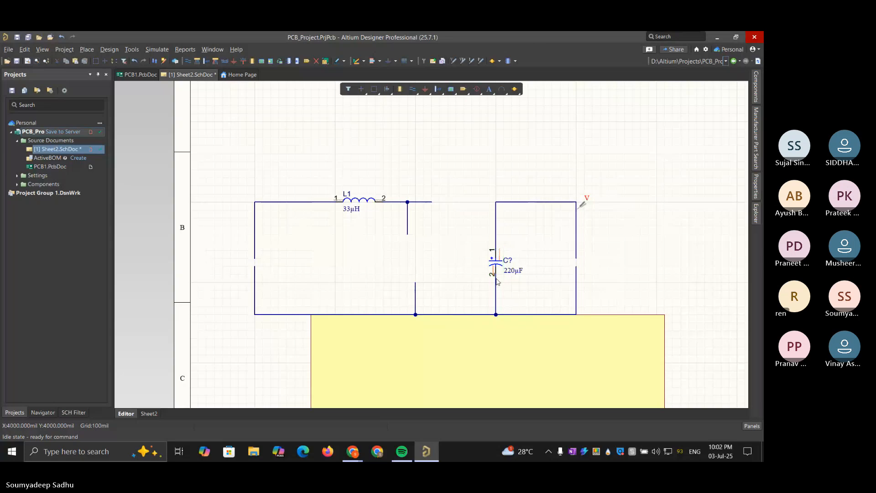
mouse_move(496, 263)
mouse_down()
mouse_move(495, 283)
mouse_move(496, 275)
mouse_up()
Paste a copy of the 220 µF capacitor to the right of the circuit, and delete the original from the vertical branch
click(496, 266)
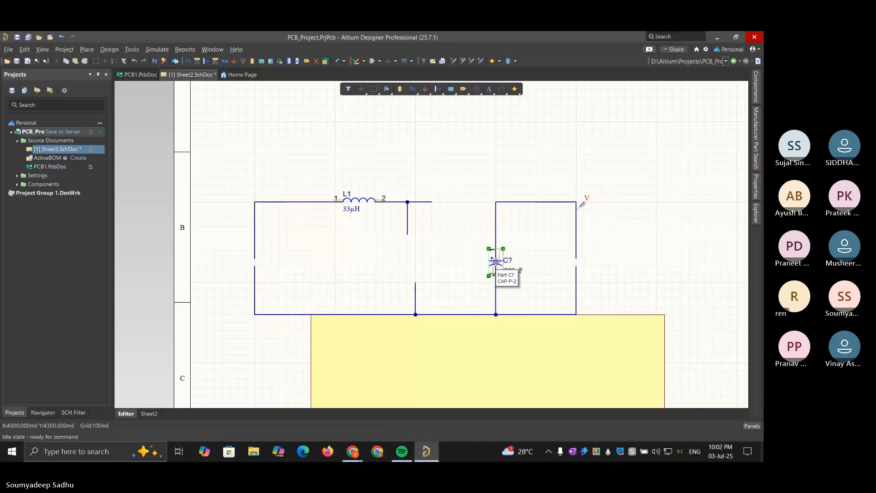
key(ctrl+c)
key(ctrl+v)
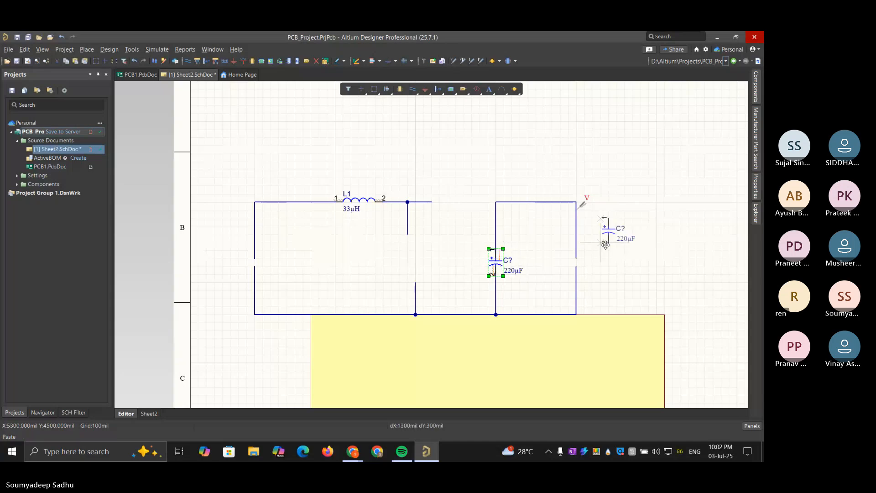
click(617, 244)
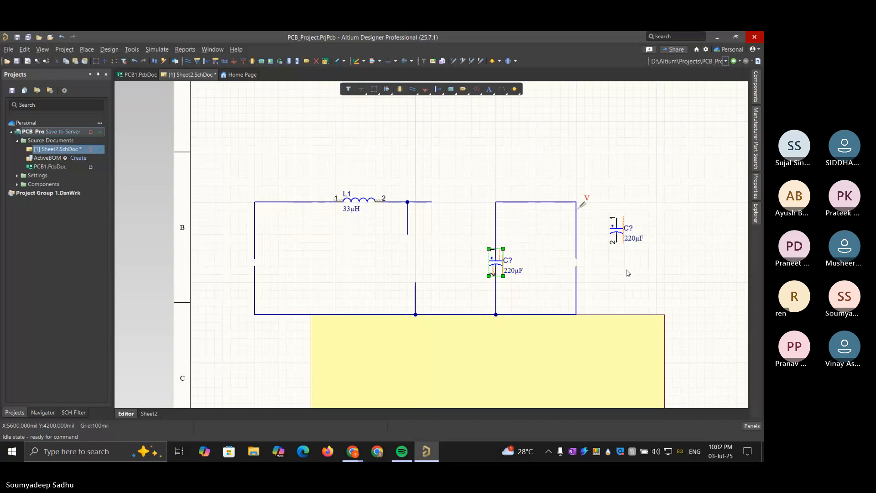
click(628, 273)
click(495, 263)
key(Delete)
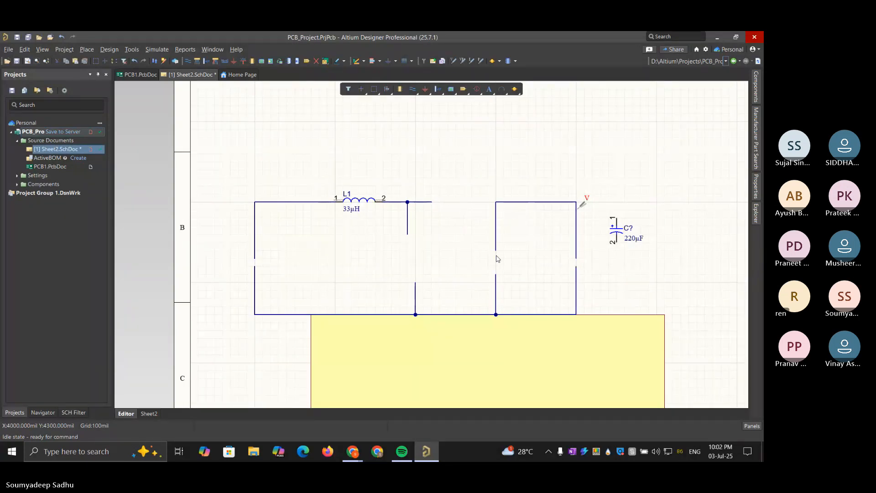
Place the copied 220 µF capacitor onto the lower wire of the open vertical branch, and bring the upper wire loop down to its pin 1
drag(496, 253, 496, 216)
click(617, 230)
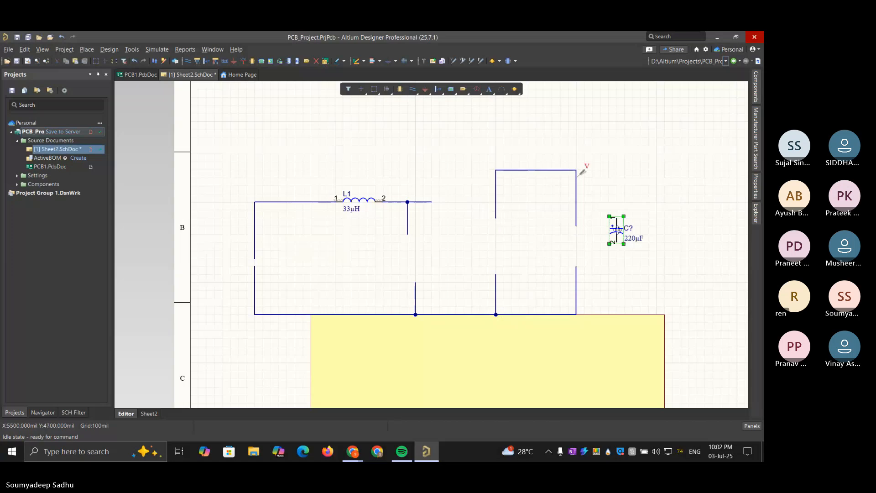
drag(617, 230, 496, 248)
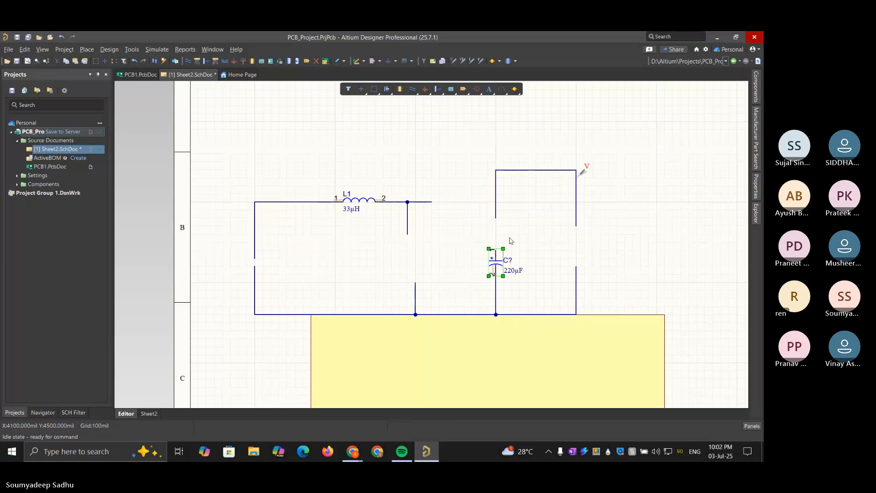
click(529, 171)
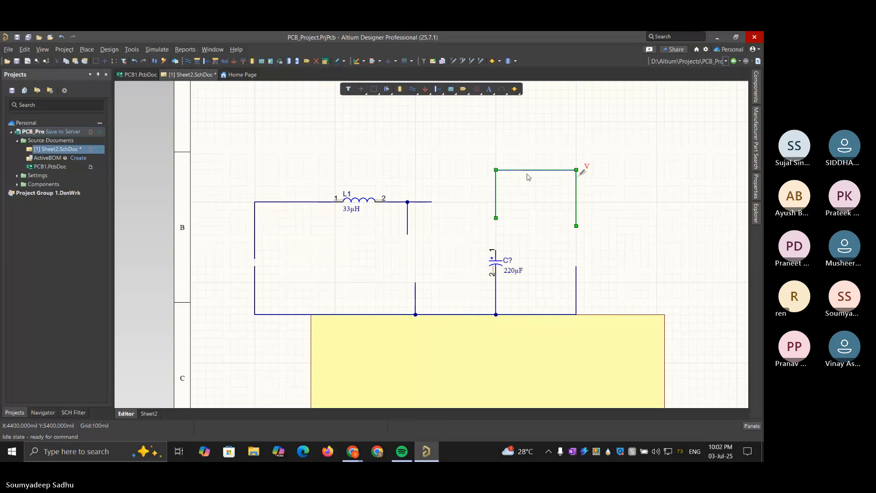
drag(528, 174, 528, 202)
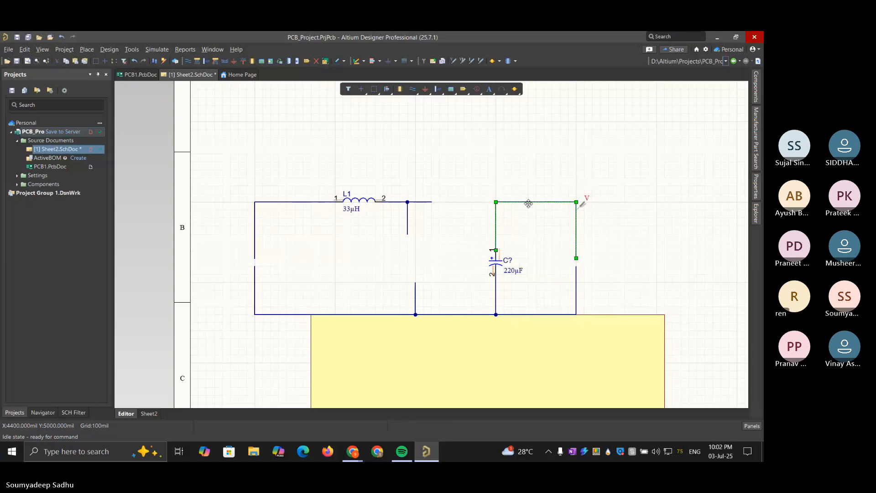
click(646, 242)
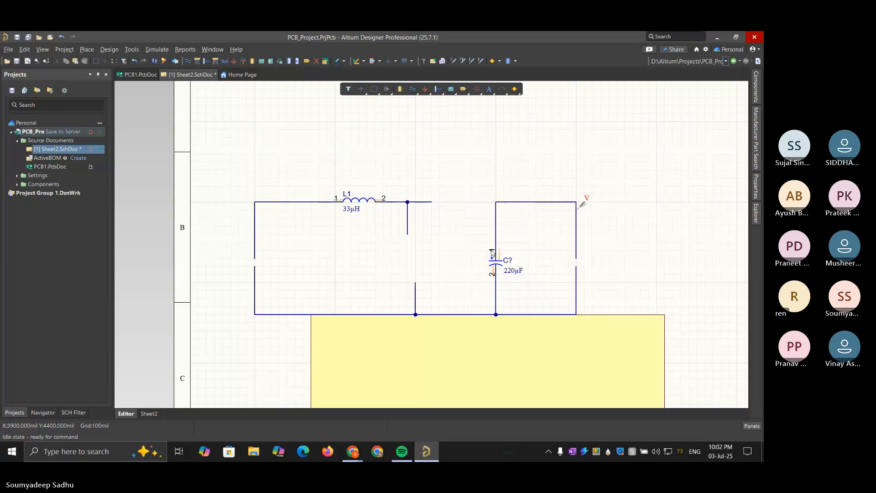
Shorten the upper and lower wire ends of the circuit's rightmost branch to widen the gap between them
click(576, 261)
drag(576, 261, 576, 225)
click(592, 242)
click(576, 268)
drag(576, 268, 575, 296)
click(600, 282)
Switch to Chrome to check the LM2596 typical application circuit, and return to the Altium Designer schematic
mouse_move(431, 457)
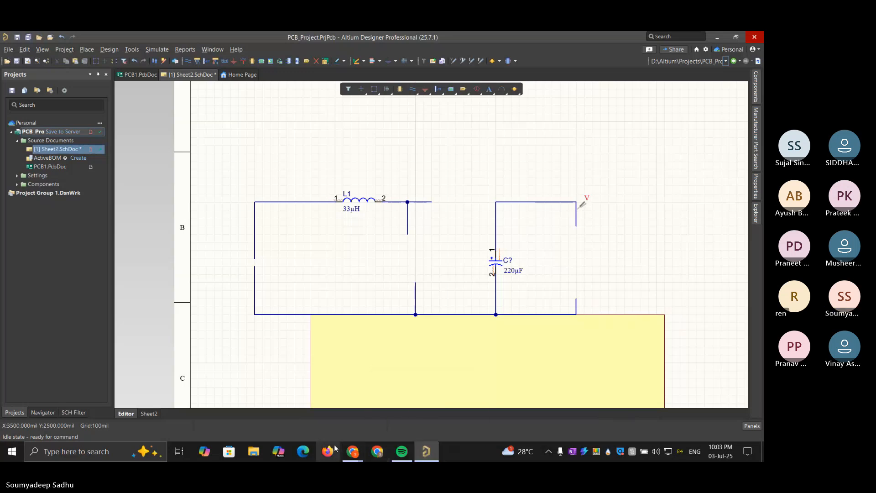
mouse_move(347, 452)
click(457, 427)
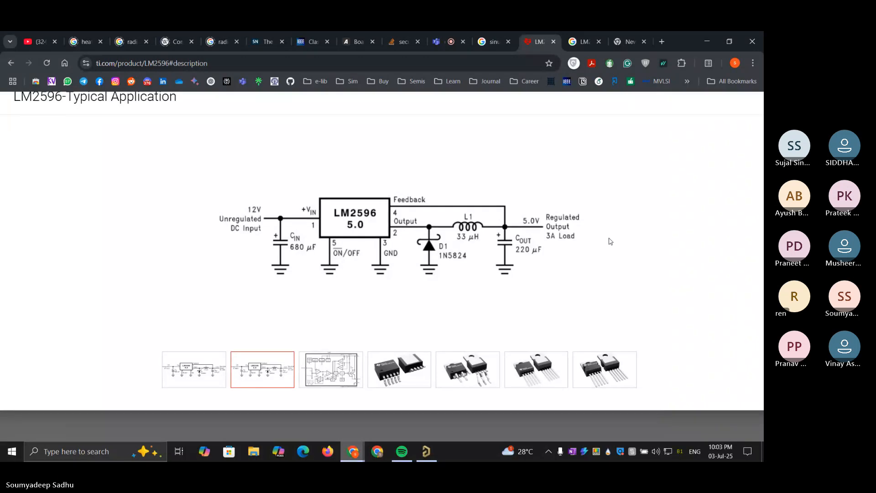
click(706, 41)
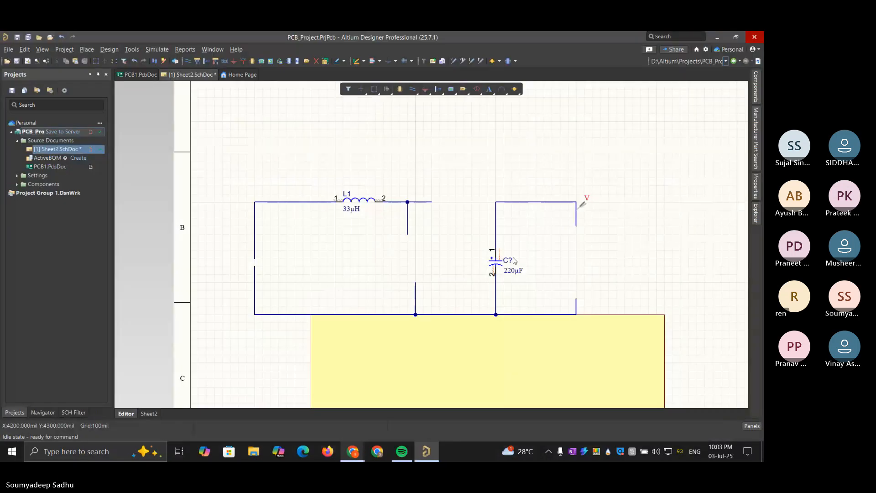
Search the manufacturer parts for lm2596, choose the suggested LM2596R-5.0V, and widen the search panel to inspect its details
click(755, 92)
click(757, 116)
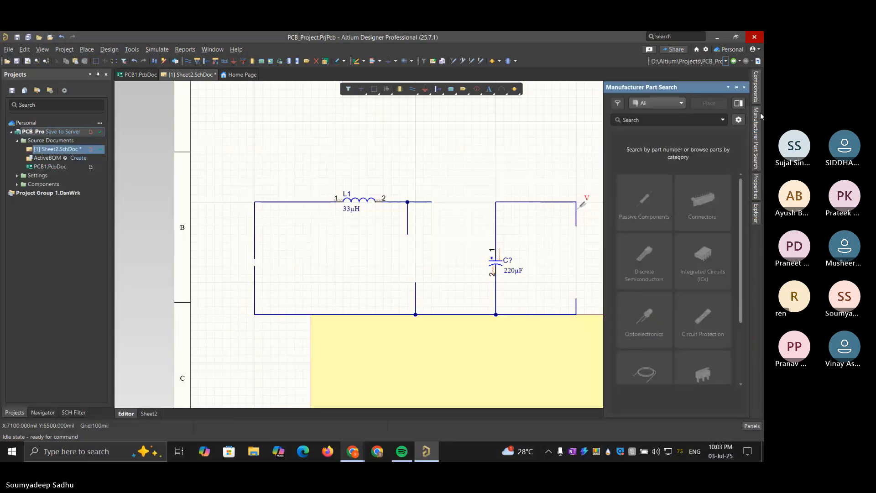
click(661, 120)
text(lm25)
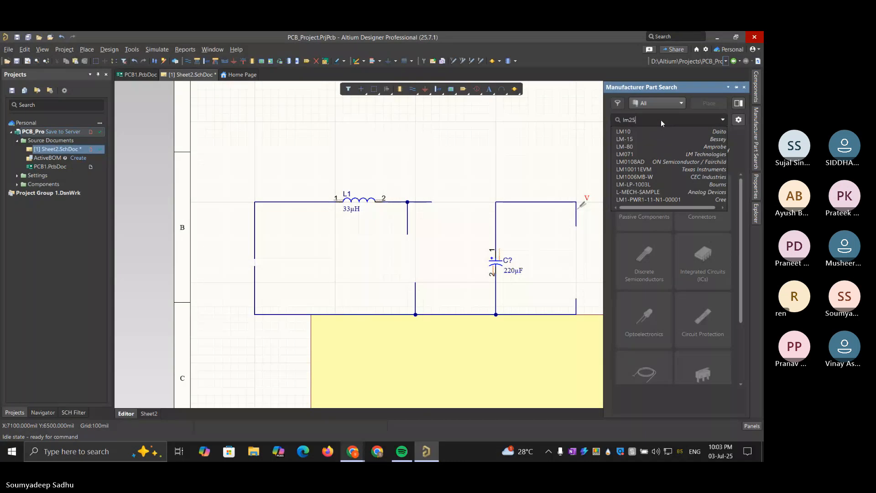
text(96)
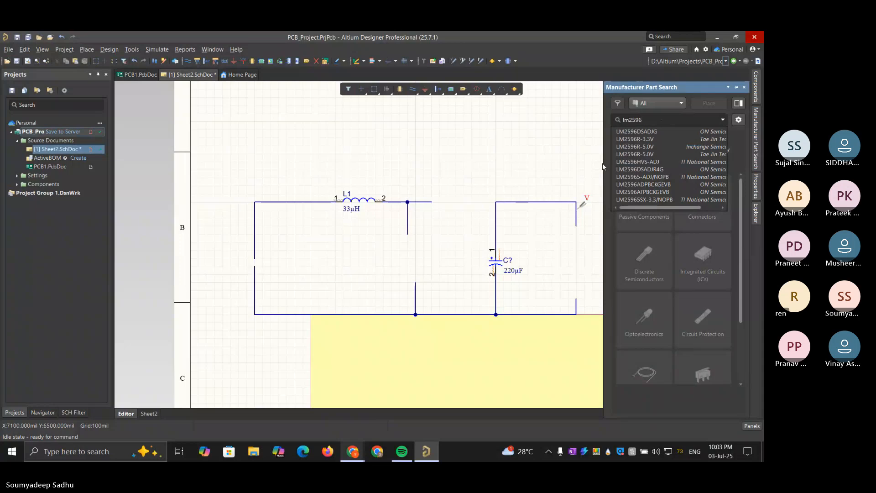
click(631, 150)
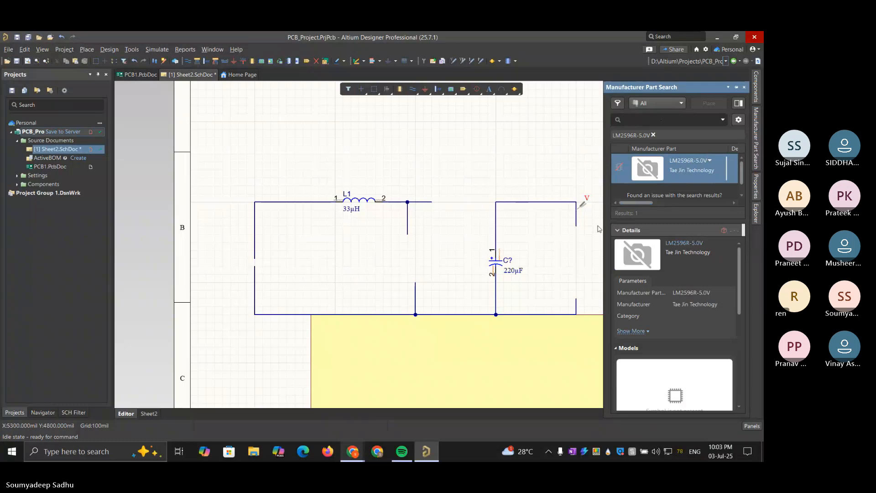
drag(604, 240, 303, 213)
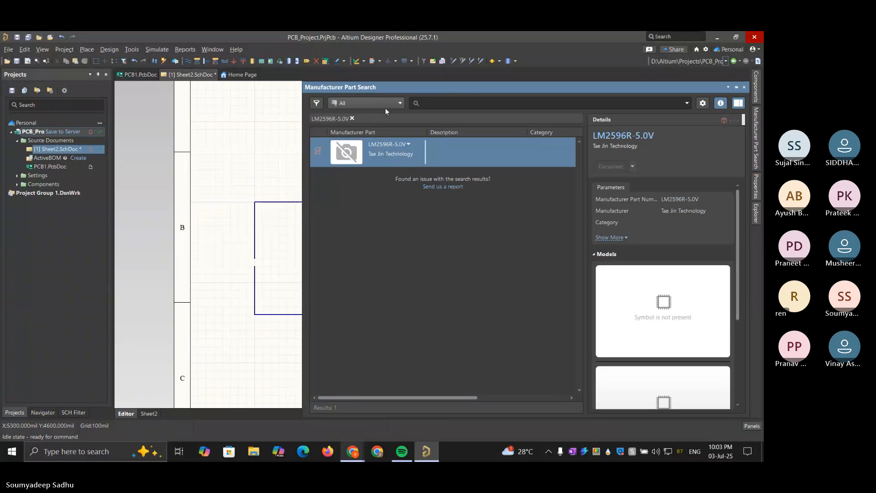
Replace the LM2596R-5.0V filter with a general search for lm2596, and browse the matching switching regulators
click(352, 118)
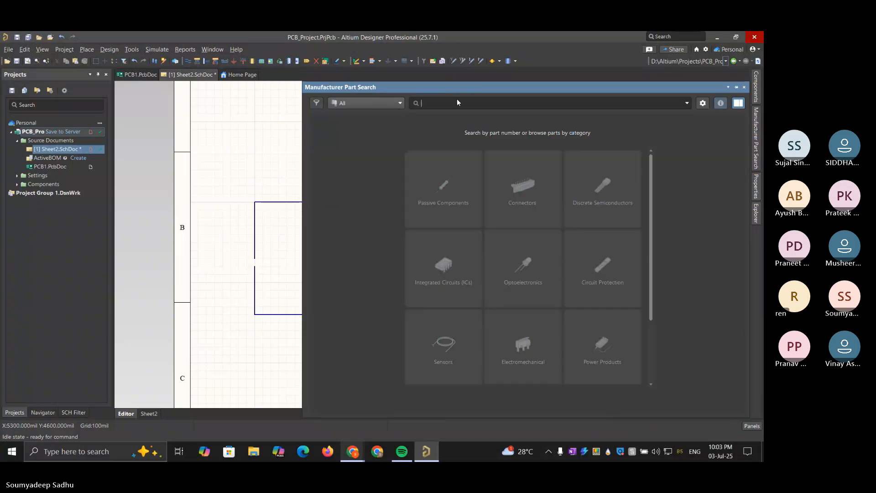
text(lm)
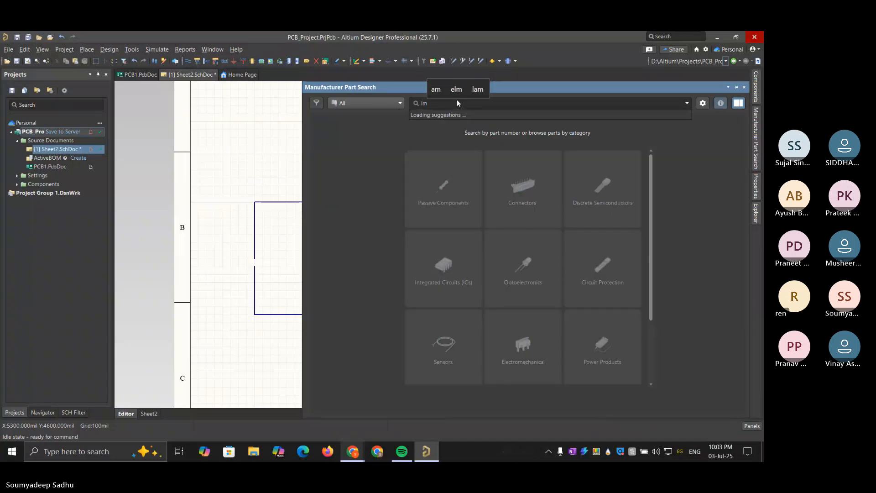
text(2596)
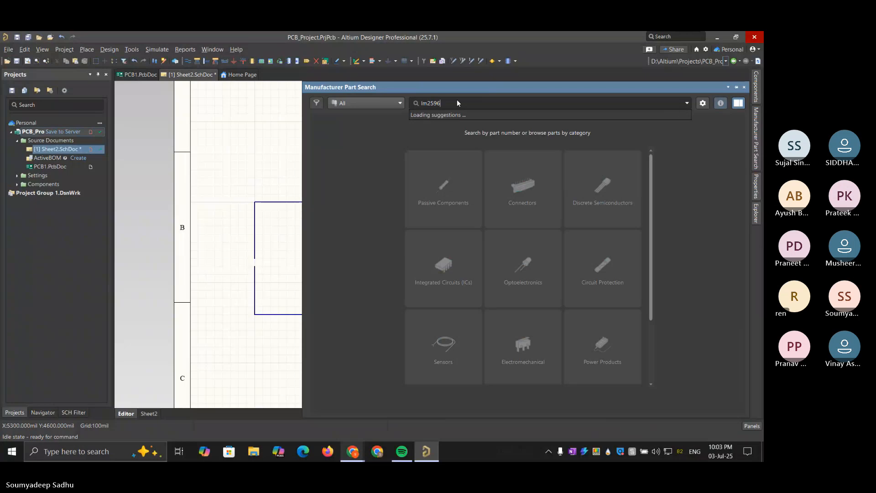
key(Return)
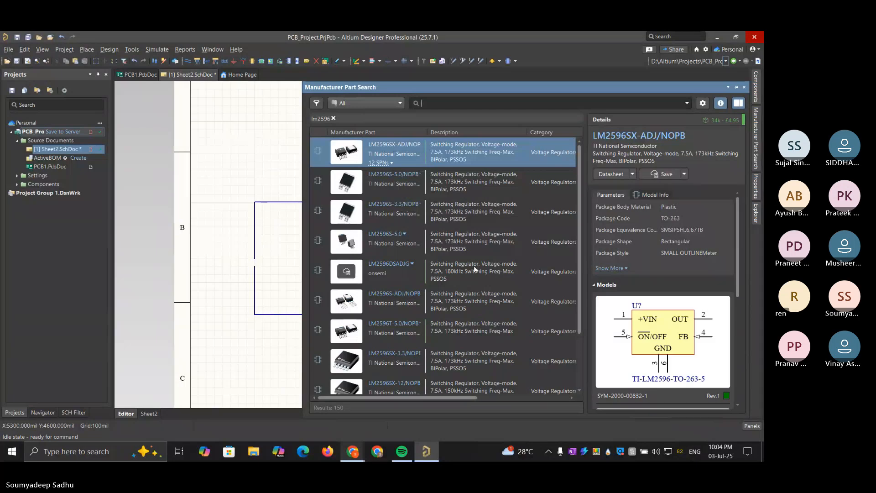
scroll(472, 215, down, 3)
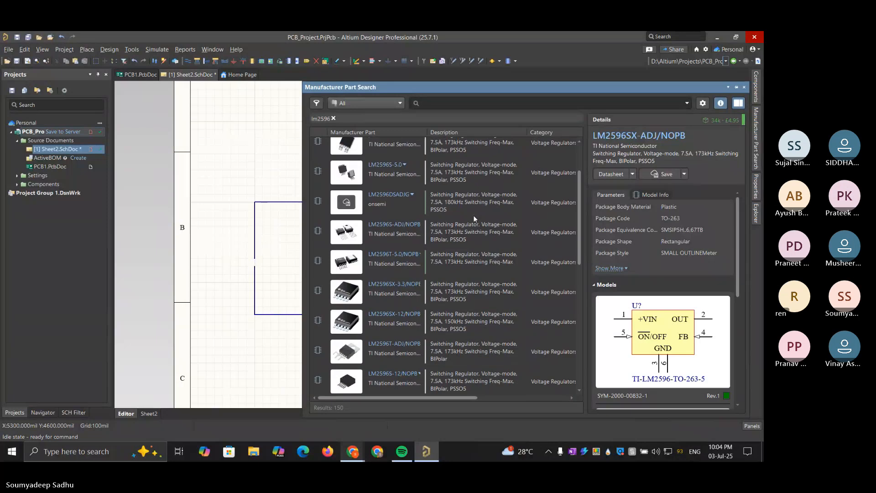
Expand the full parameter list of the LM2596SX-ADJ/NOPB regulator and review its voltage, current and package specifications
scroll(473, 214, up, 2)
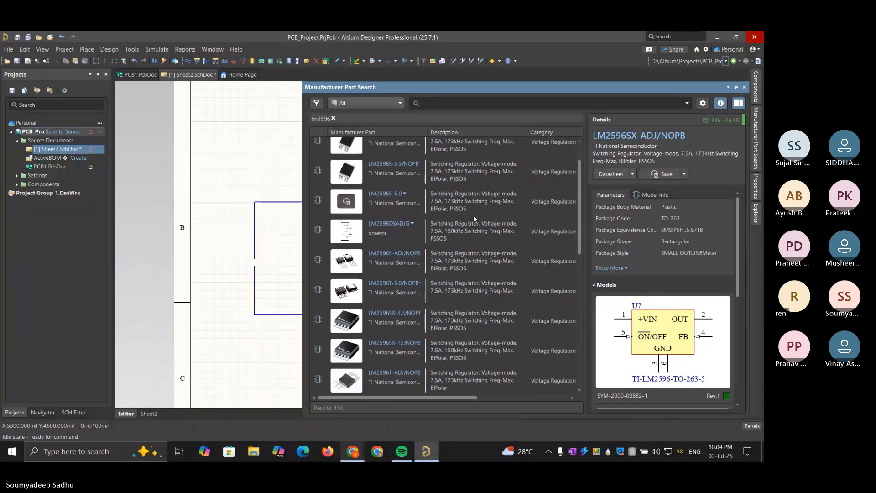
scroll(473, 215, up, 1)
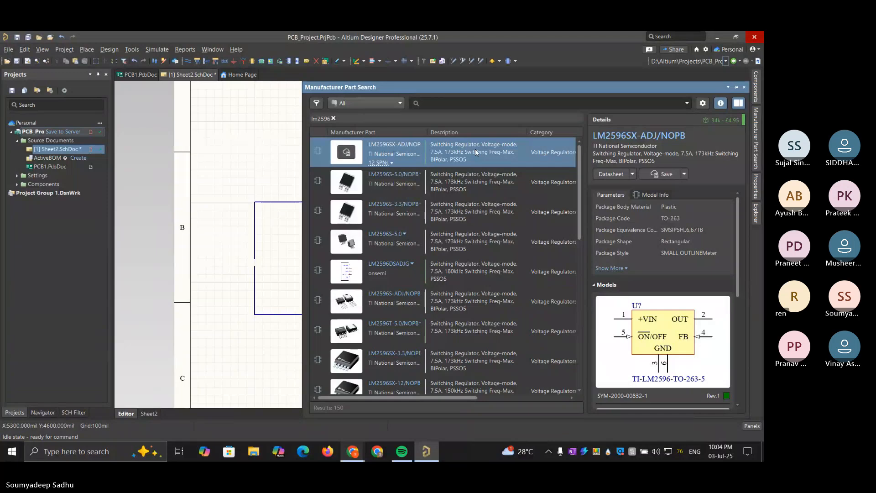
click(609, 268)
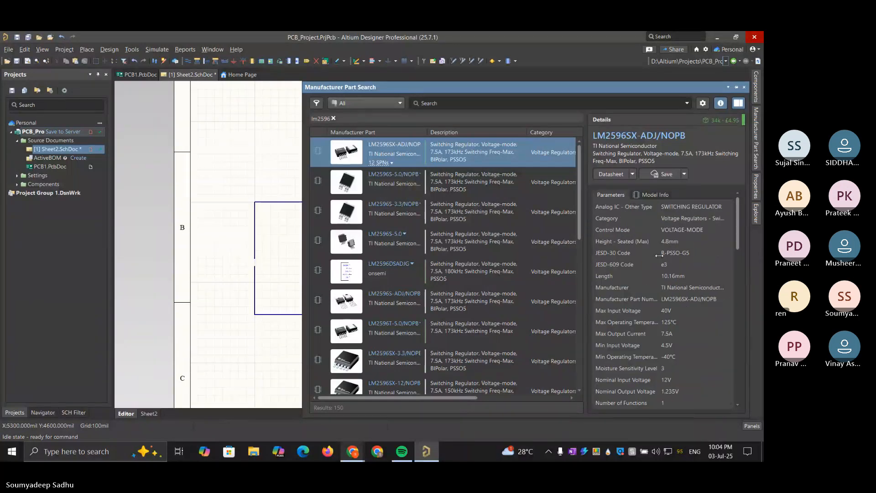
scroll(659, 255, down, 3)
scroll(659, 255, up, 3)
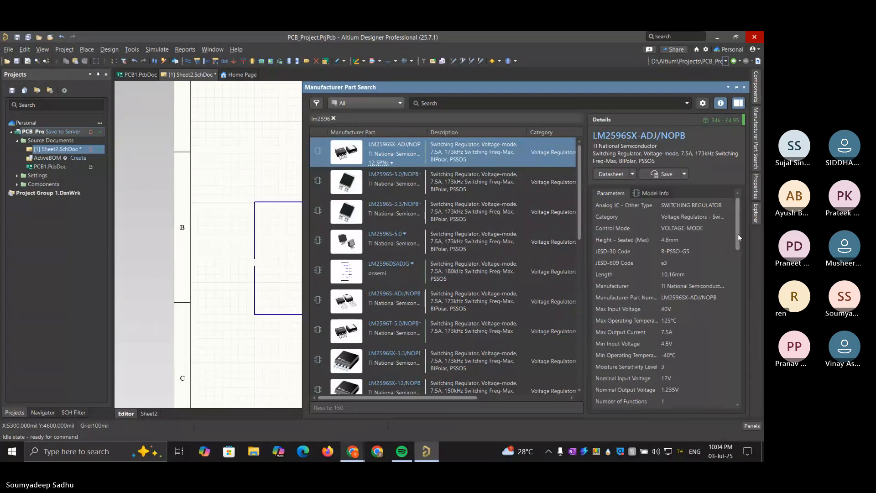
drag(738, 234, 746, 261)
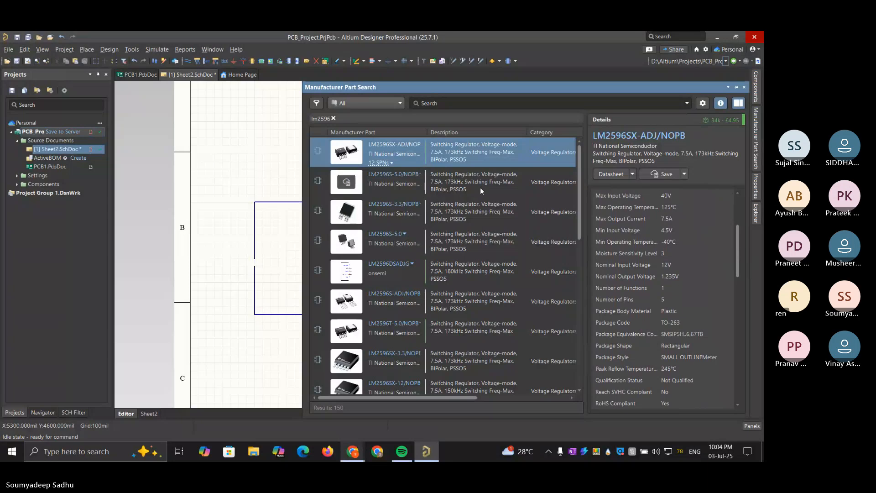
Review the parameters of the LM2596T-12/NOPB regulator for comparison, and return to the LM2596SX-ADJ/NOPB entry
scroll(486, 237, down, 8)
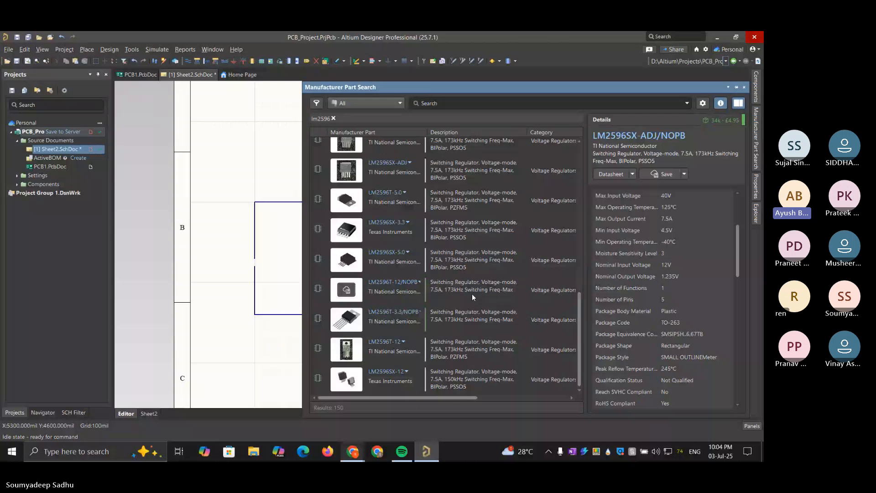
click(472, 294)
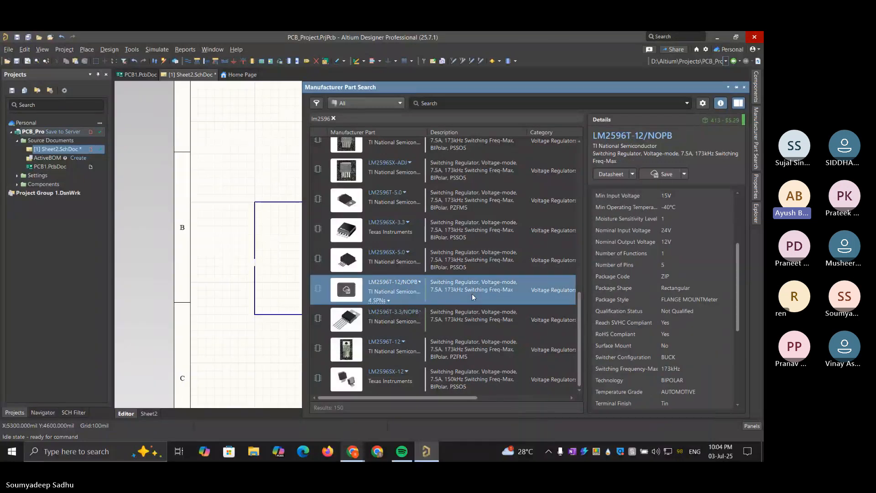
mouse_move(738, 249)
mouse_down()
mouse_move(736, 201)
mouse_move(743, 238)
mouse_up()
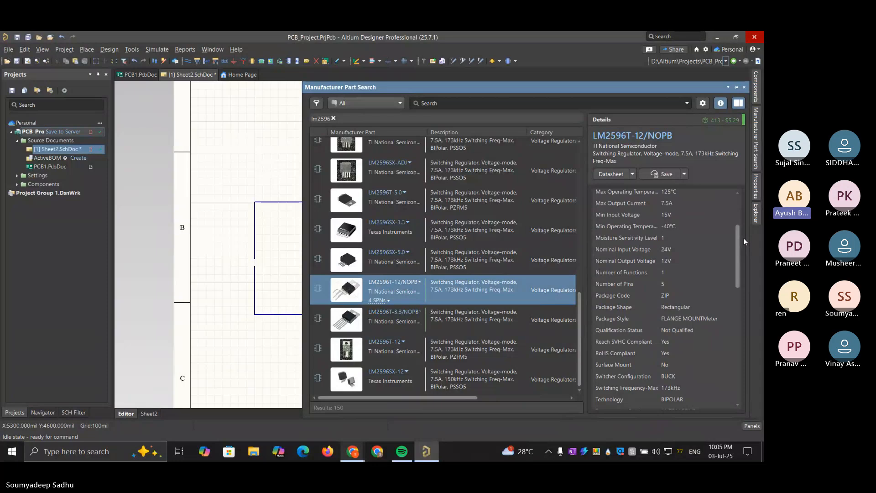
drag(743, 237, 737, 196)
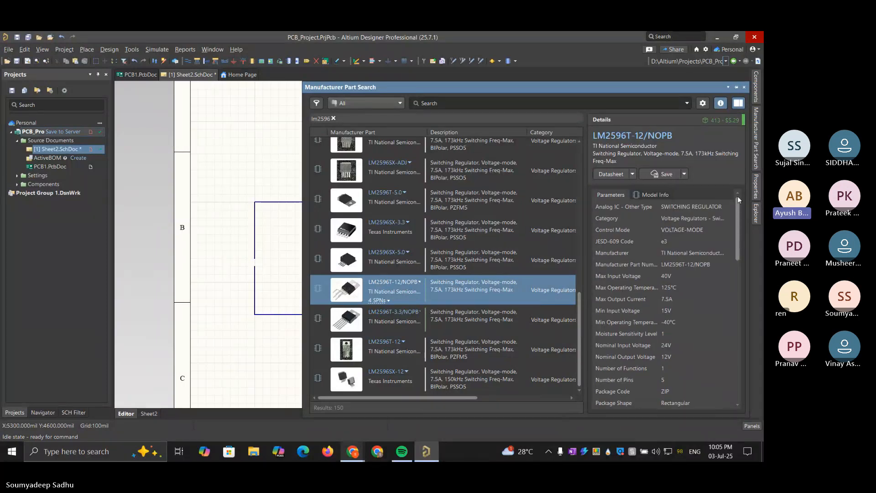
scroll(504, 250, up, 3)
scroll(503, 246, up, 5)
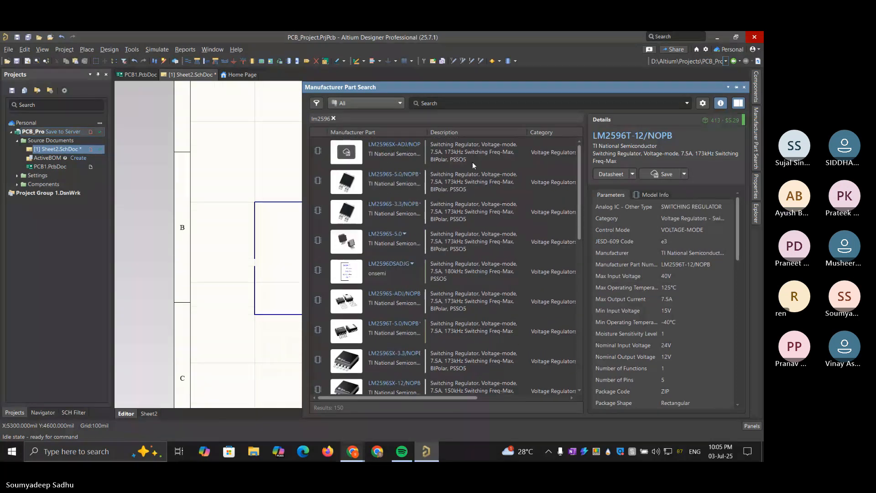
click(465, 152)
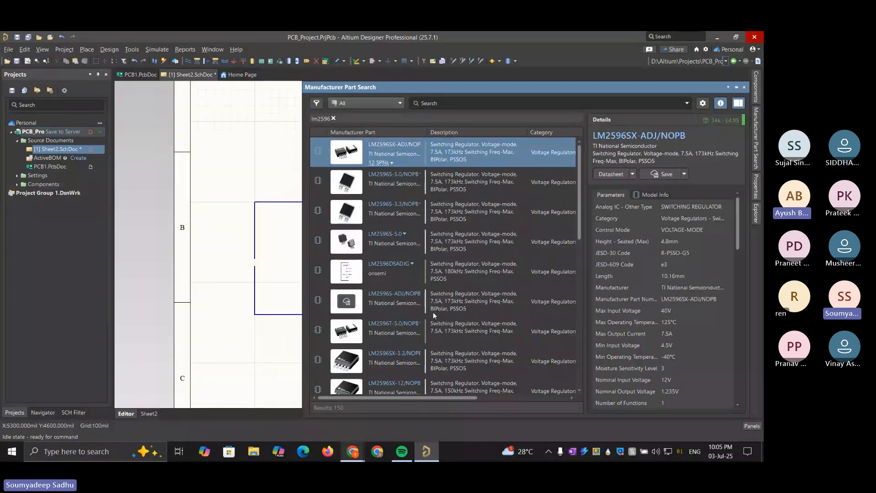
Switch to the Teams meeting in Chrome, dismiss the meeting chat and the do-not-disturb notice, and stop sharing the screen
mouse_move(359, 450)
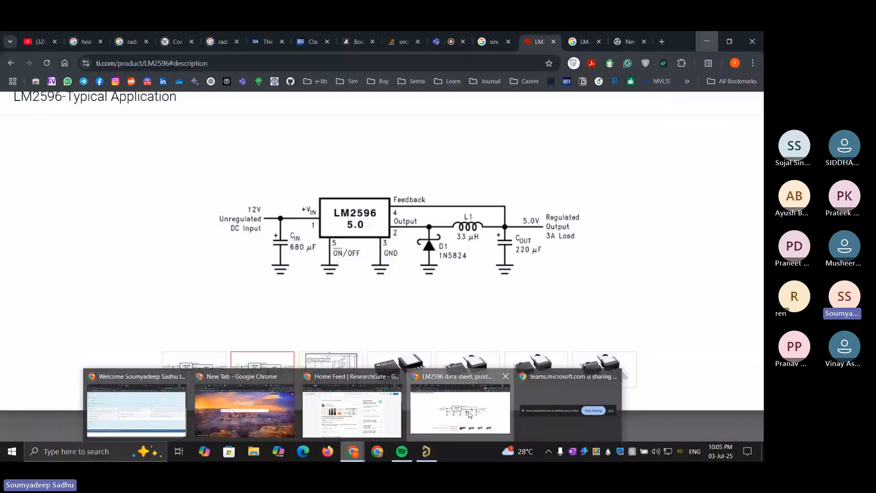
click(470, 413)
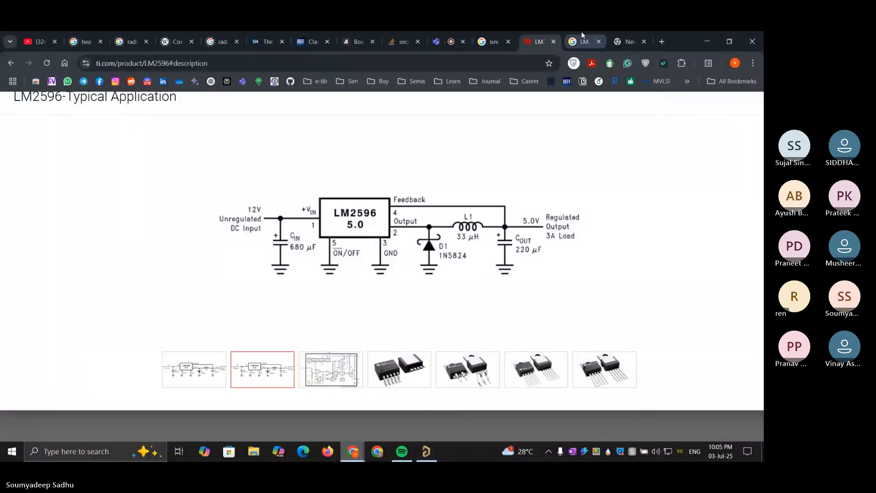
click(443, 41)
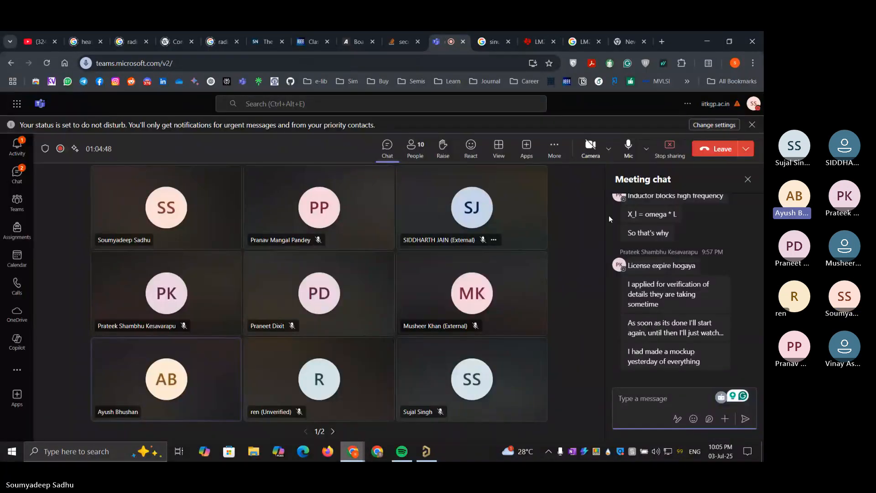
click(748, 179)
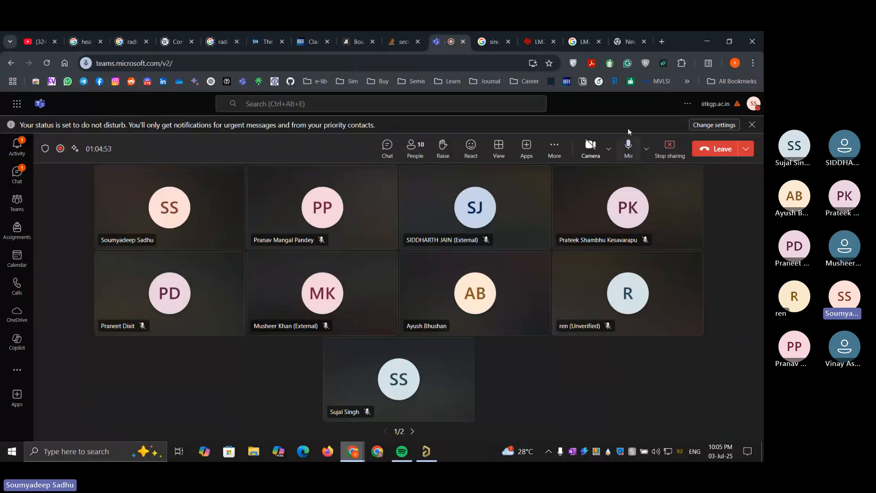
click(751, 127)
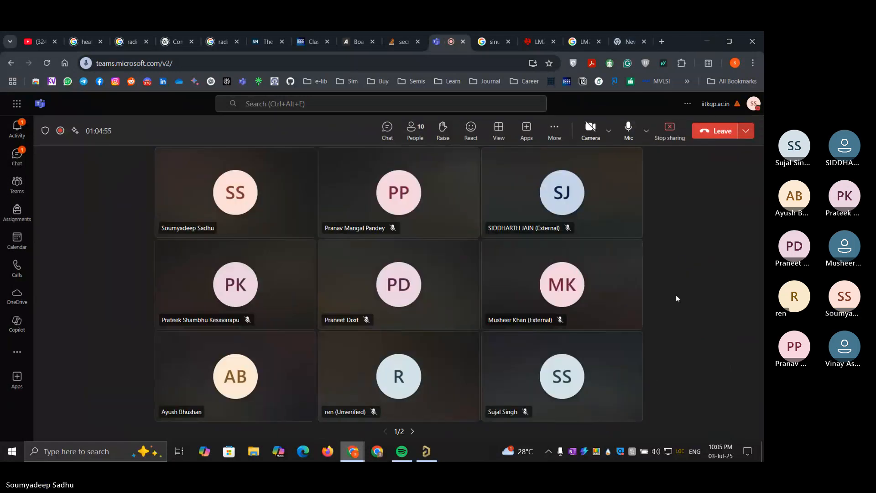
click(668, 130)
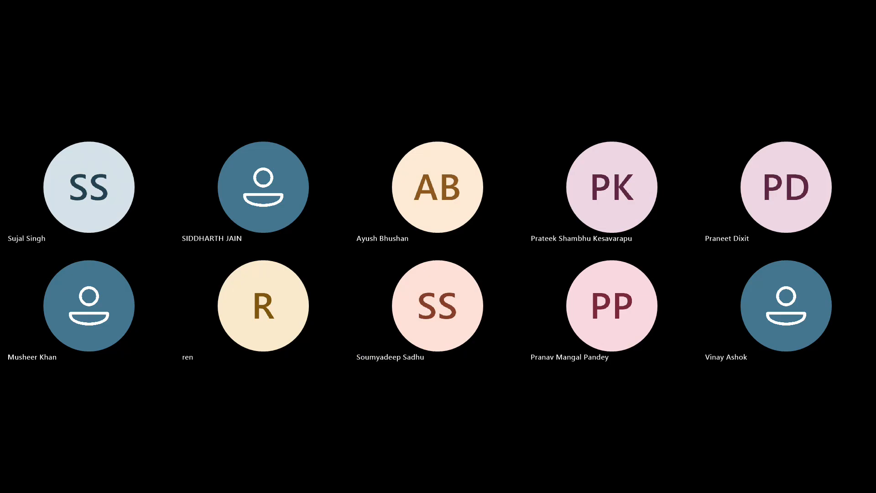
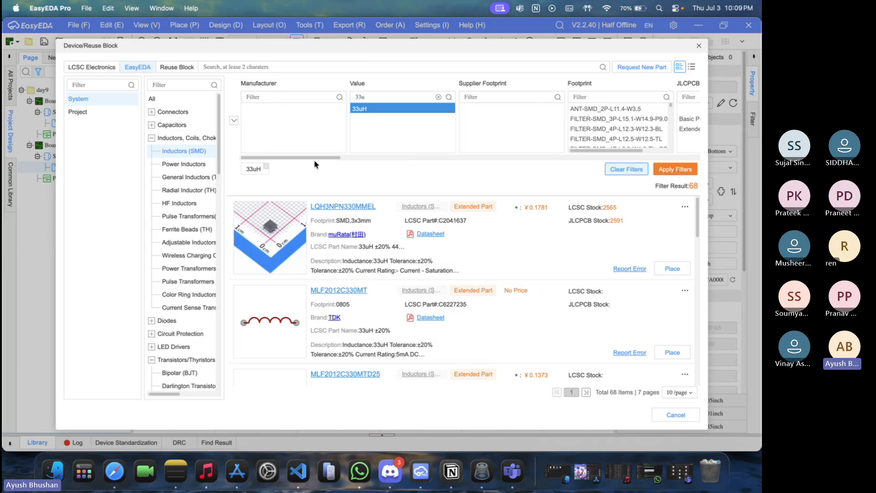
Review the filter parameters for the 33uH SMD inductors, including current rating, saturation current, DC resistance and tolerance
drag(315, 159, 458, 165)
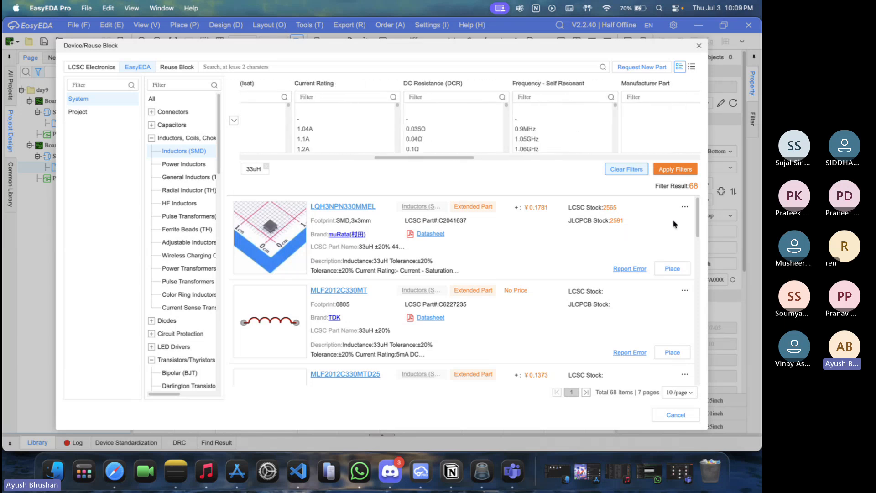
mouse_move(697, 209)
mouse_down()
mouse_move(717, 312)
mouse_move(706, 202)
mouse_up()
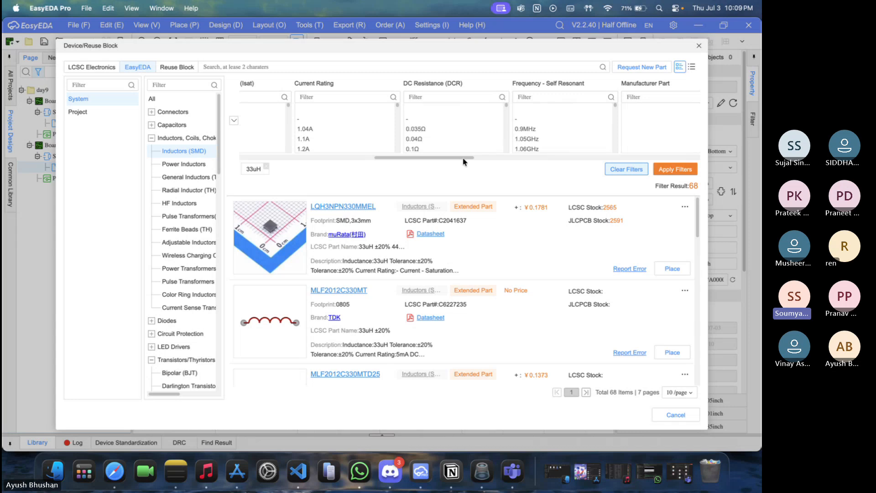
scroll(464, 161, left, 3)
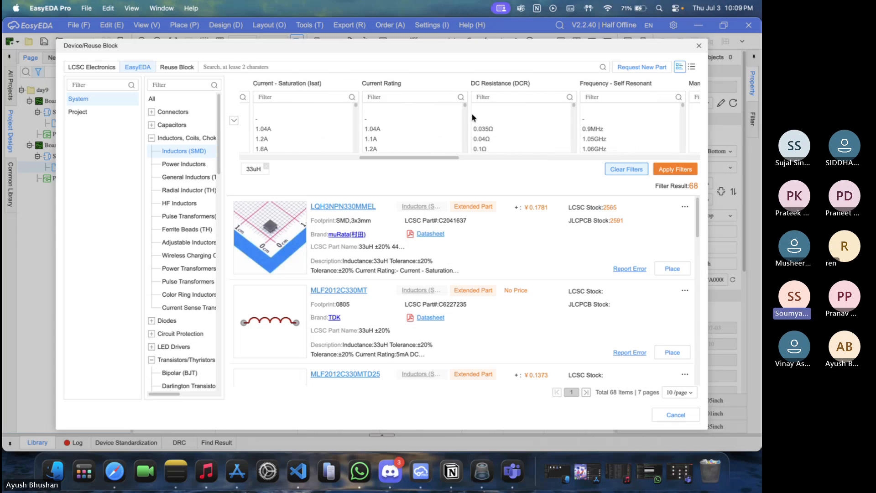
scroll(465, 112, down, 3)
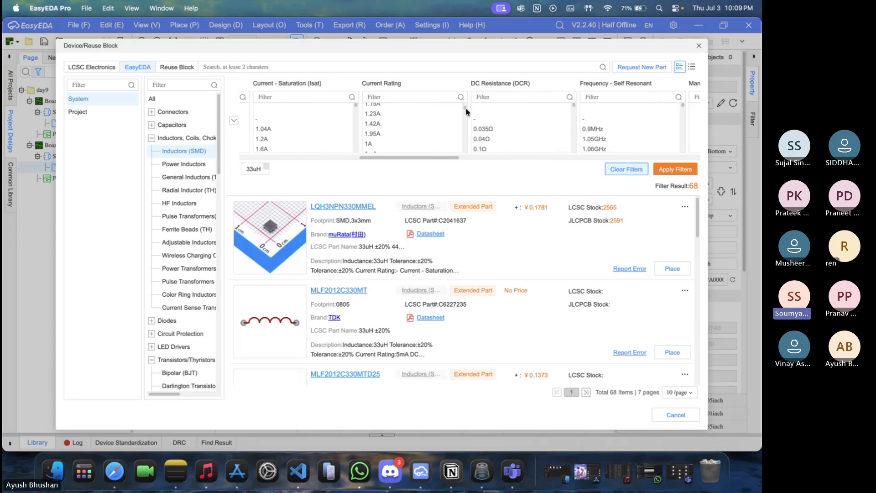
drag(440, 161, 687, 158)
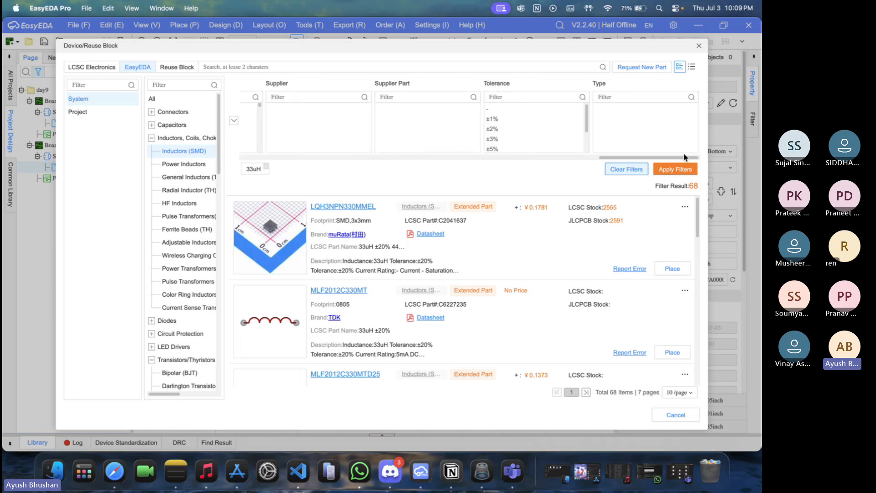
click(626, 97)
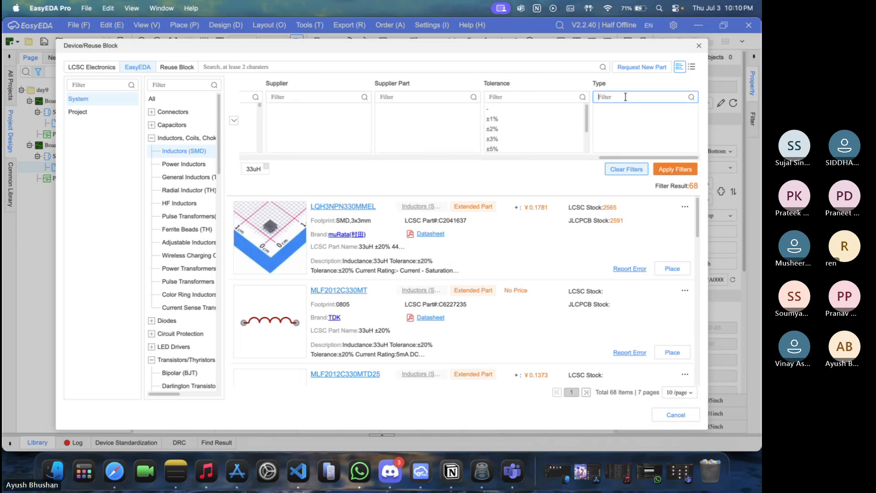
text(temp)
click(693, 97)
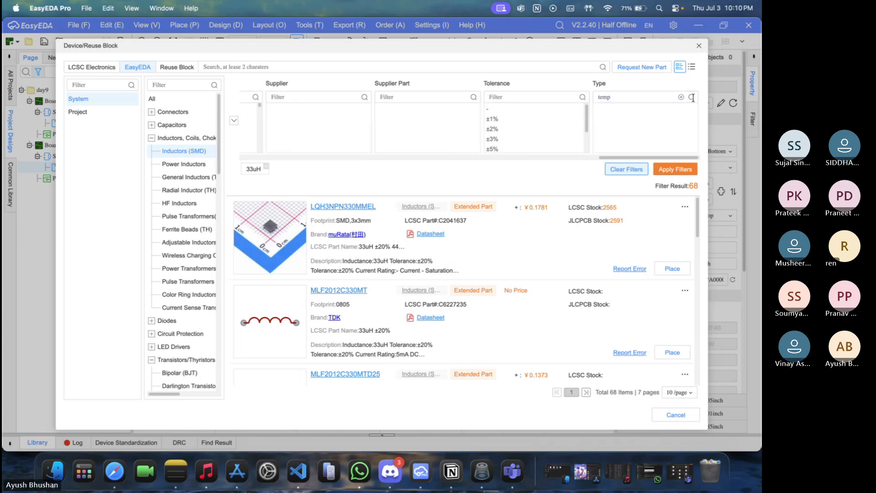
double_click(644, 97)
key(BackSpace)
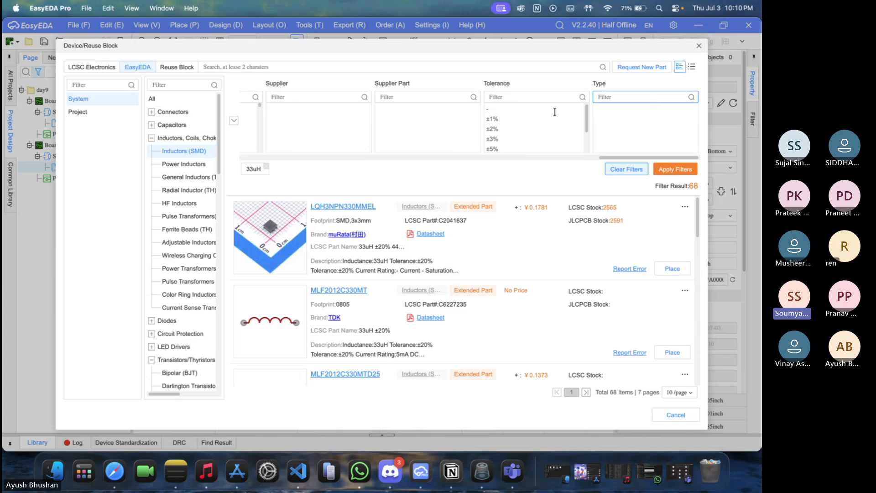
Show 50 results per page and browse the 33uH SMD inductors, comparing their footprints, current ratings and stock
drag(602, 156, 356, 158)
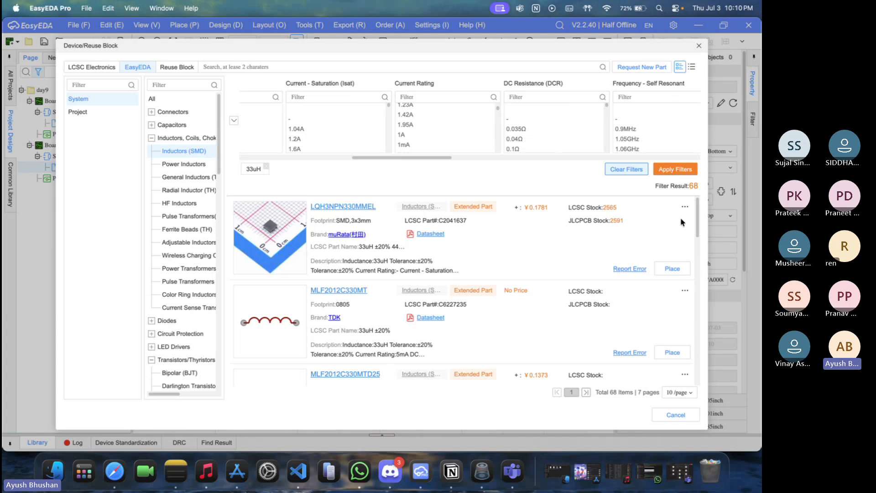
click(687, 393)
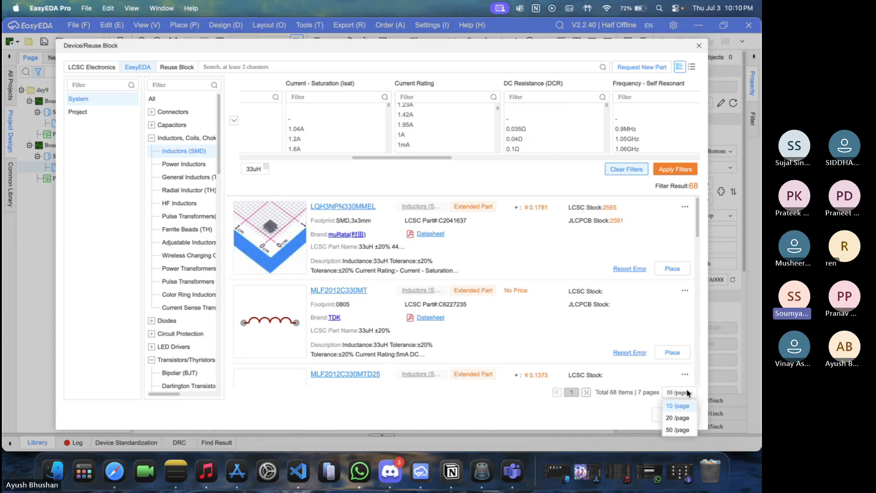
click(678, 430)
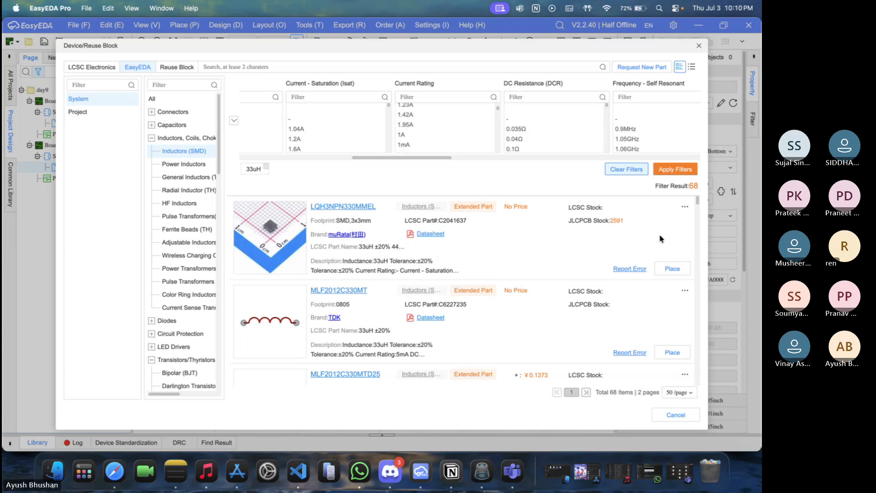
drag(697, 202, 700, 213)
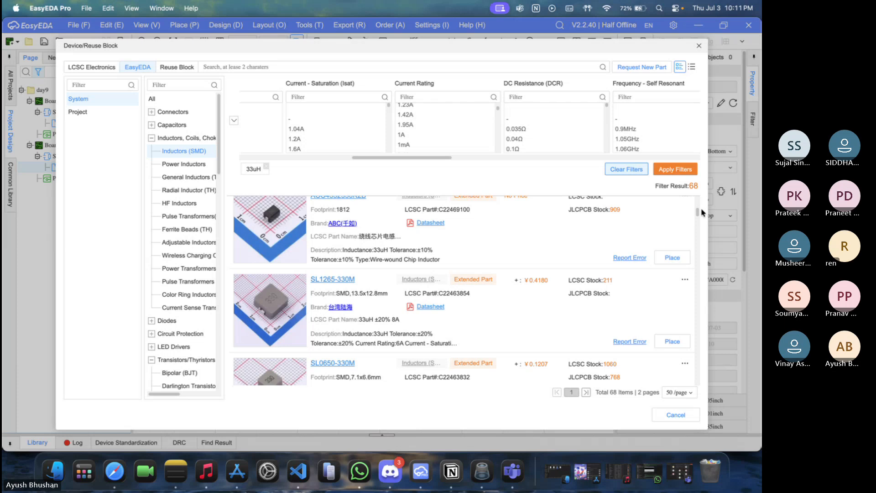
scroll(701, 222, down, 3)
scroll(701, 221, down, 4)
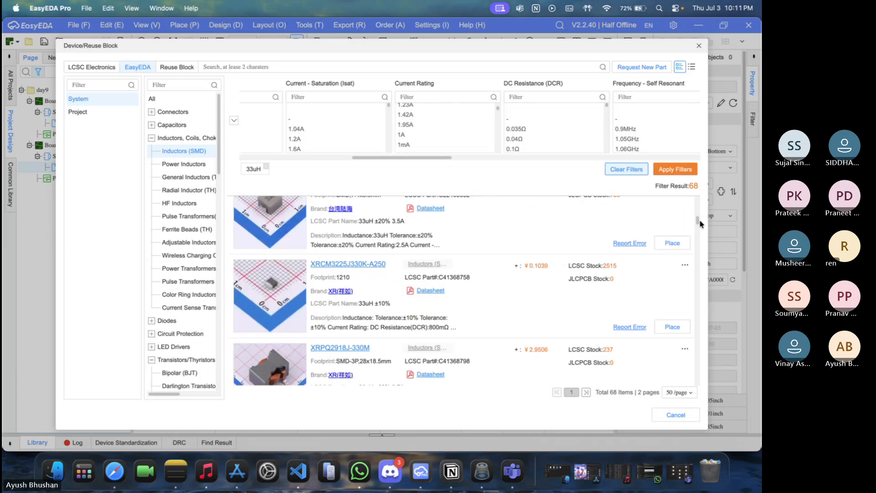
scroll(701, 226, down, 5)
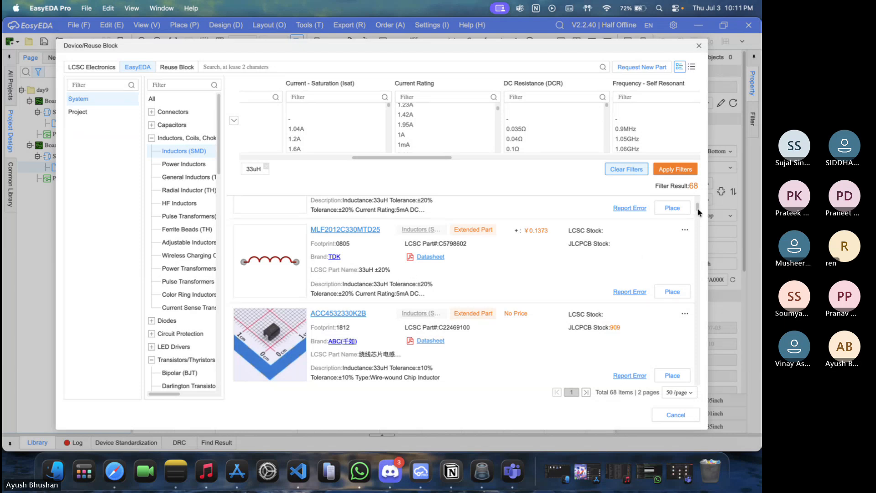
drag(700, 212, 696, 206)
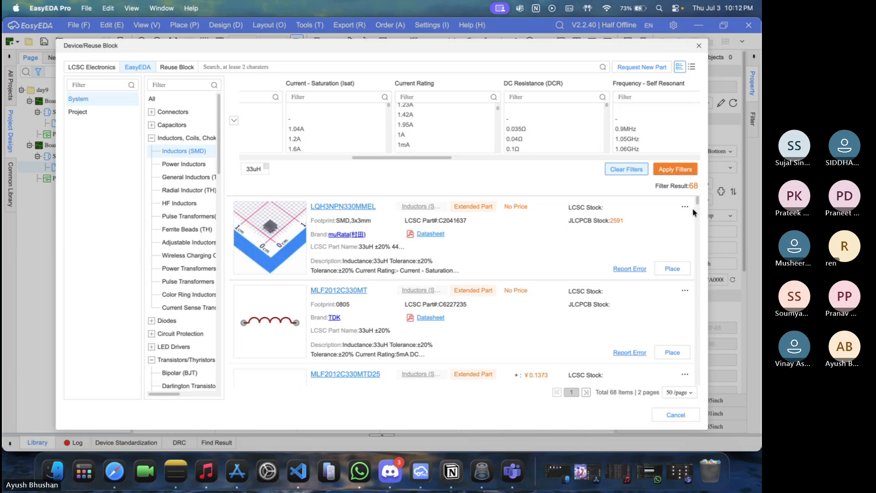
Place one ACC4532330K2B 33uH inductor in the upper part of the Schematic2 sheet
scroll(696, 212, down, 5)
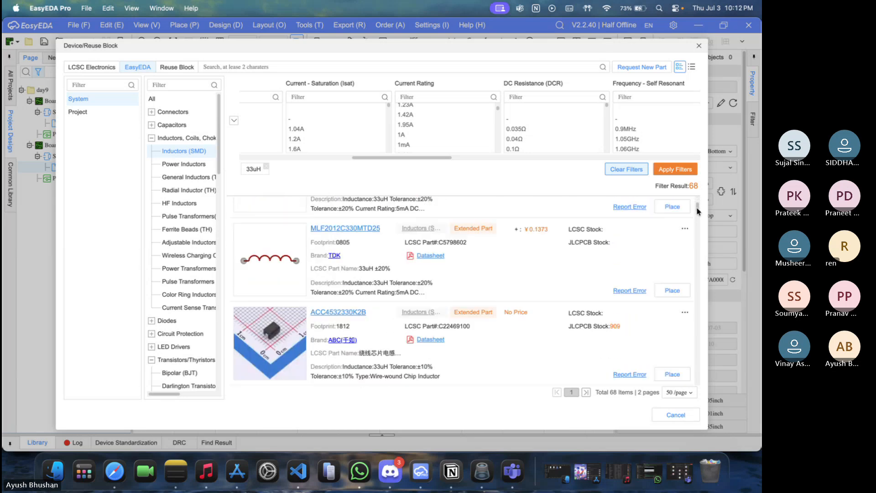
scroll(697, 213, down, 1)
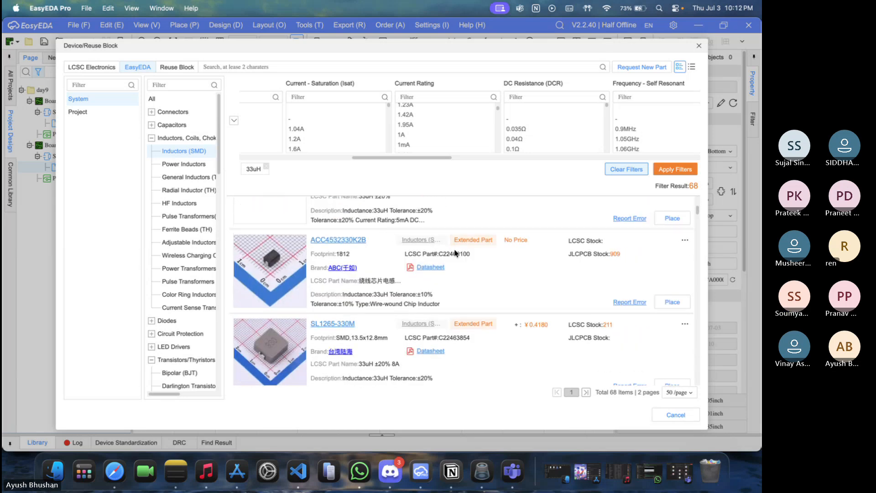
click(672, 301)
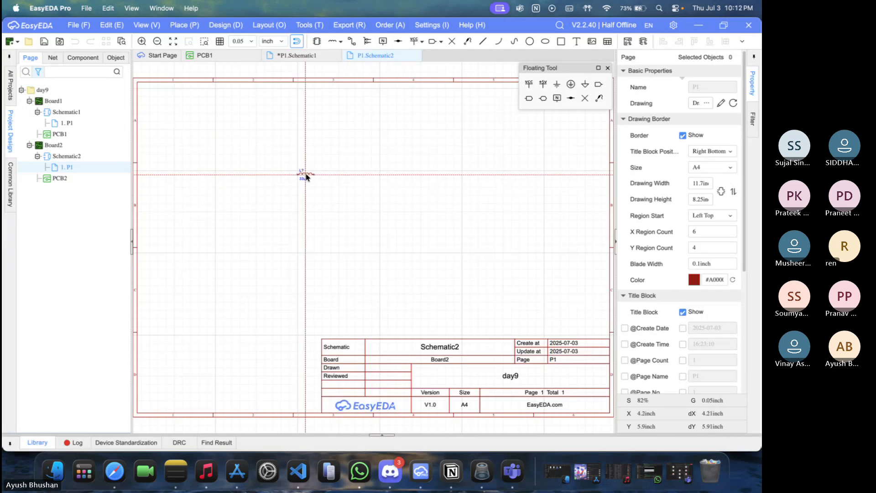
click(322, 162)
key(Escape)
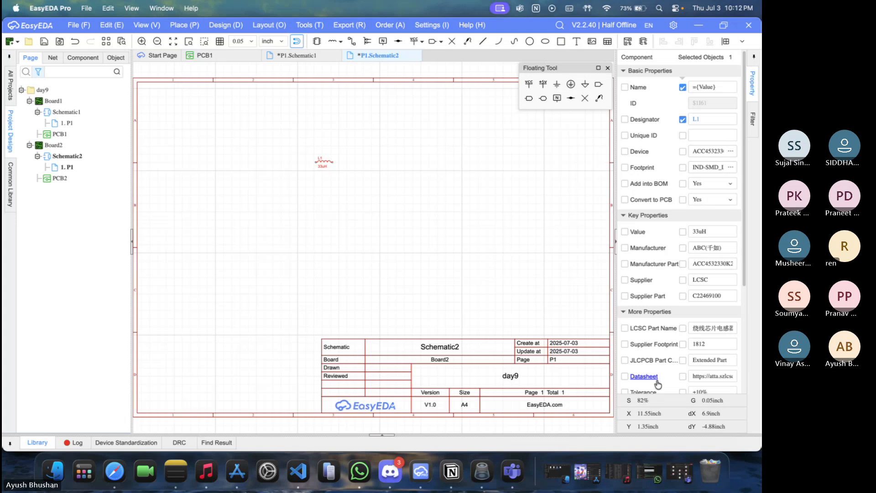
Check the LM2596 typical application circuit on TI's page in Safari, and move the inductor toward the right side of the EasyEDA Pro sheet
click(114, 471)
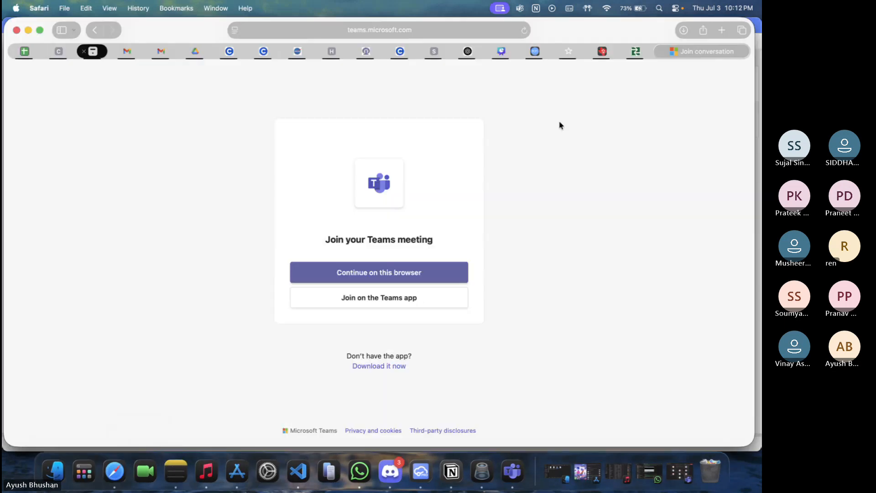
click(603, 54)
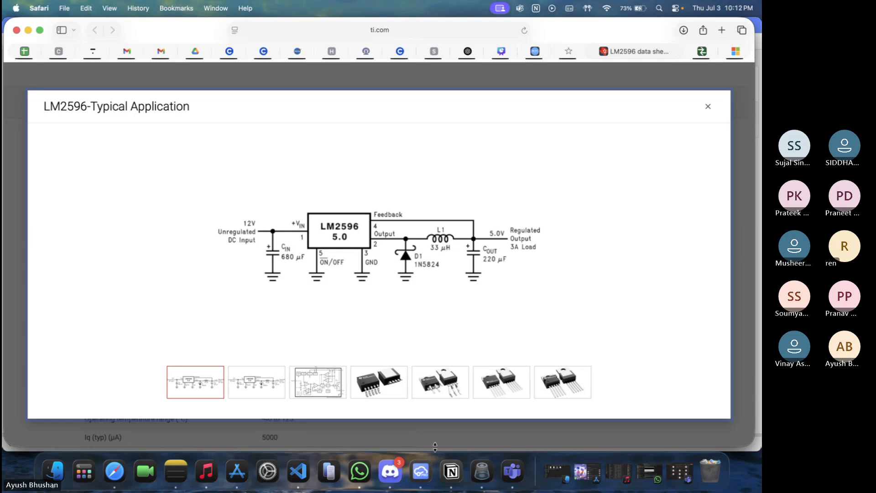
click(421, 471)
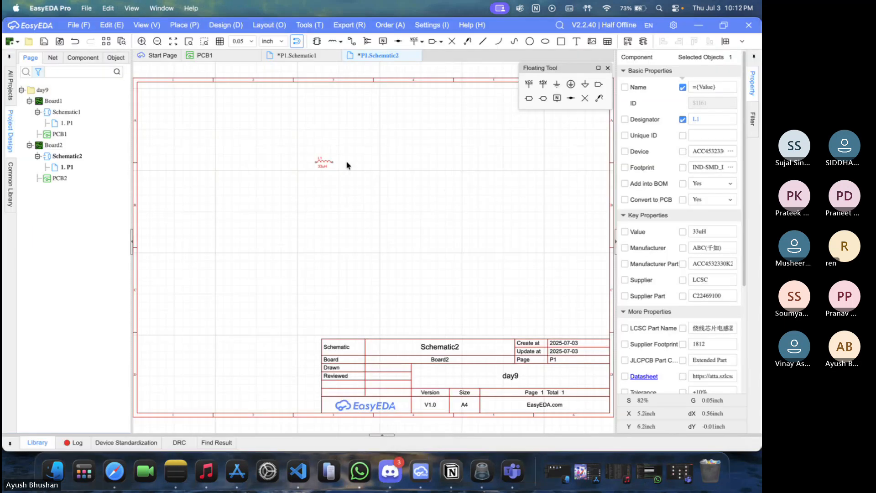
drag(326, 161, 473, 172)
click(471, 143)
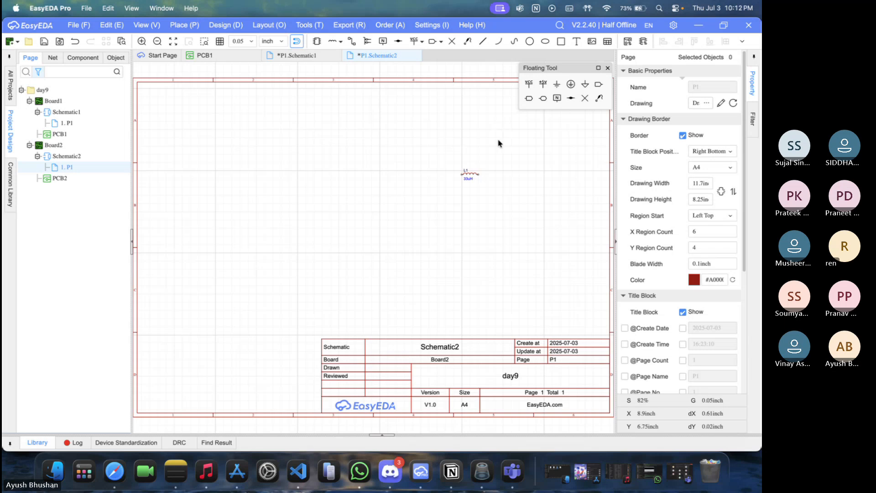
Reopen the device library and list the parts in the Capacitors category
click(317, 42)
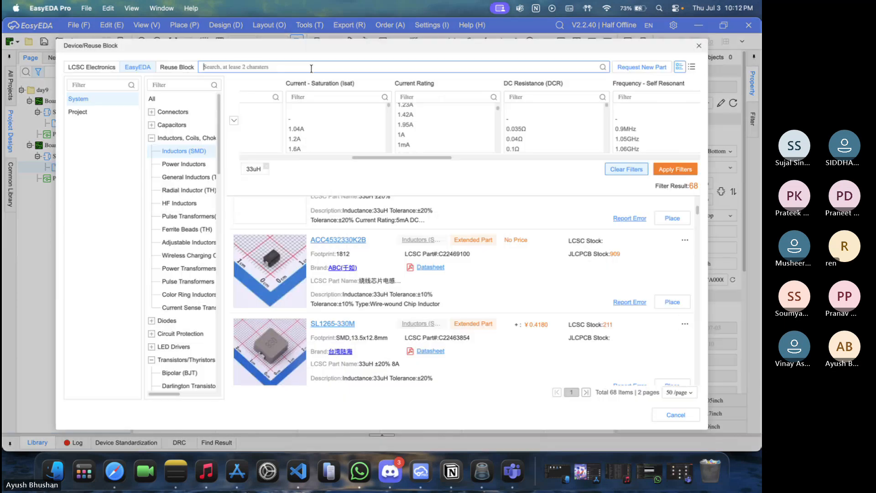
click(175, 127)
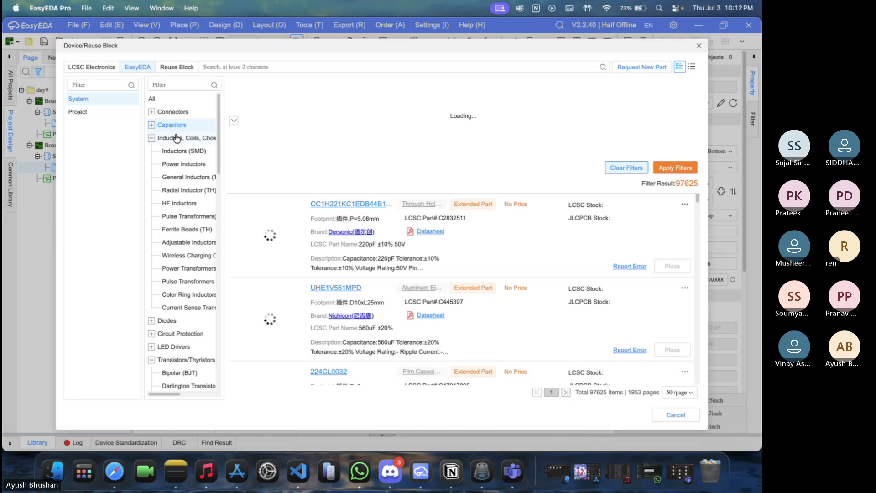
click(152, 125)
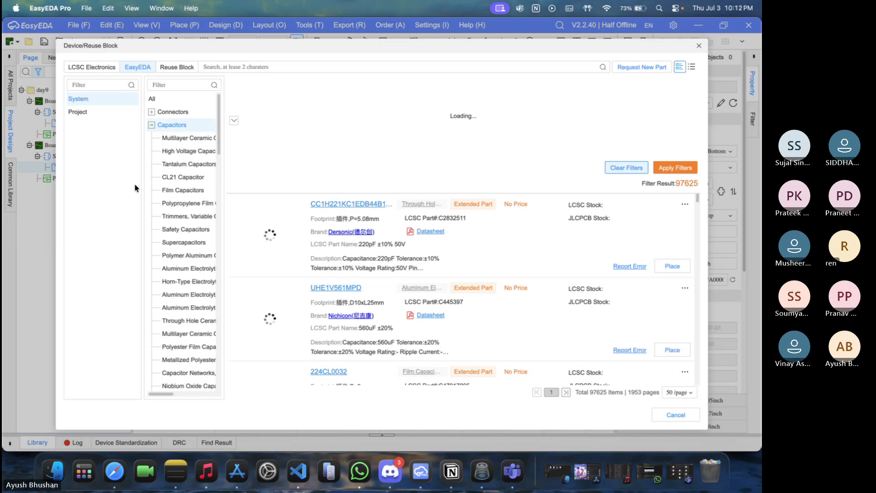
click(152, 125)
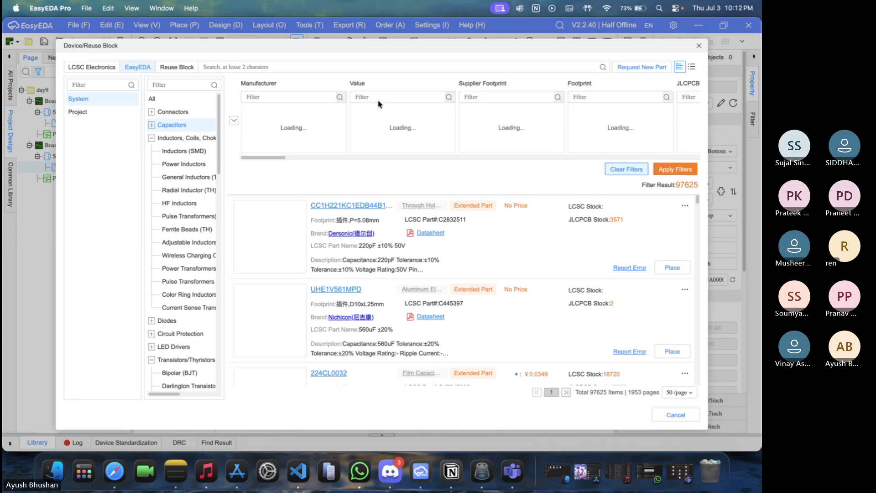
Filter the capacitors to the 680uF value, checking the input capacitance against the LM2596 typical application circuit in Safari
click(378, 97)
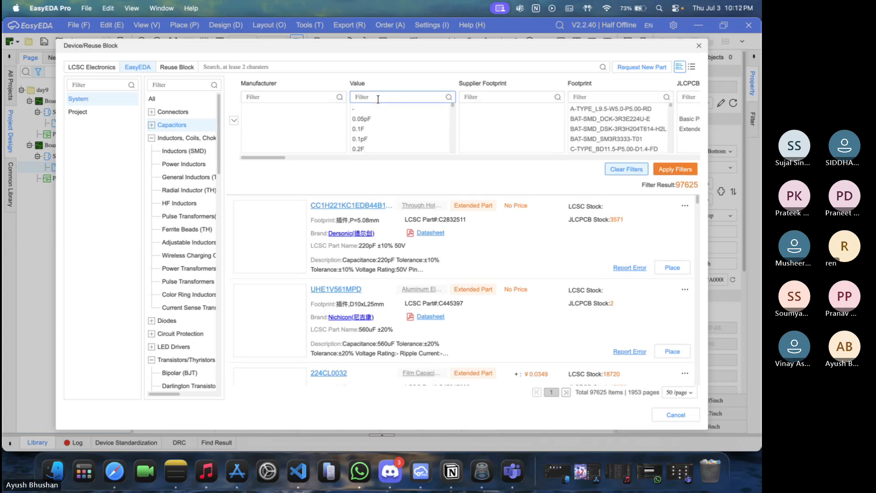
text(680)
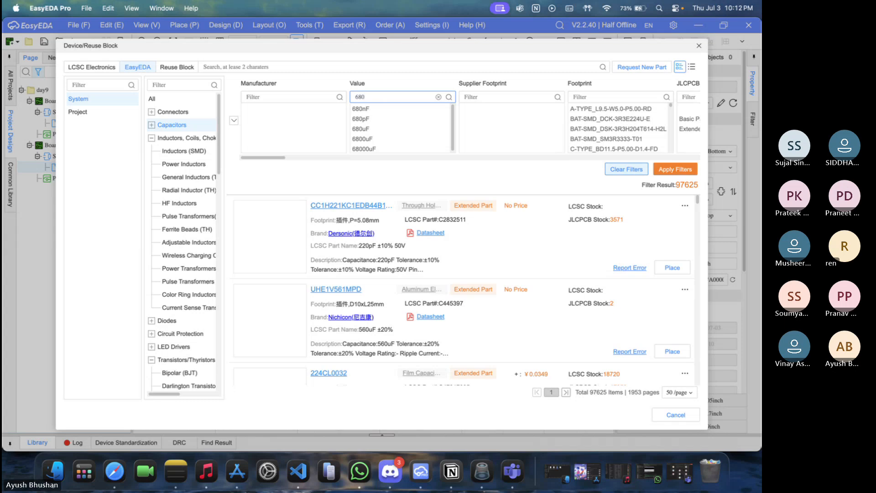
key(ctrl+Up)
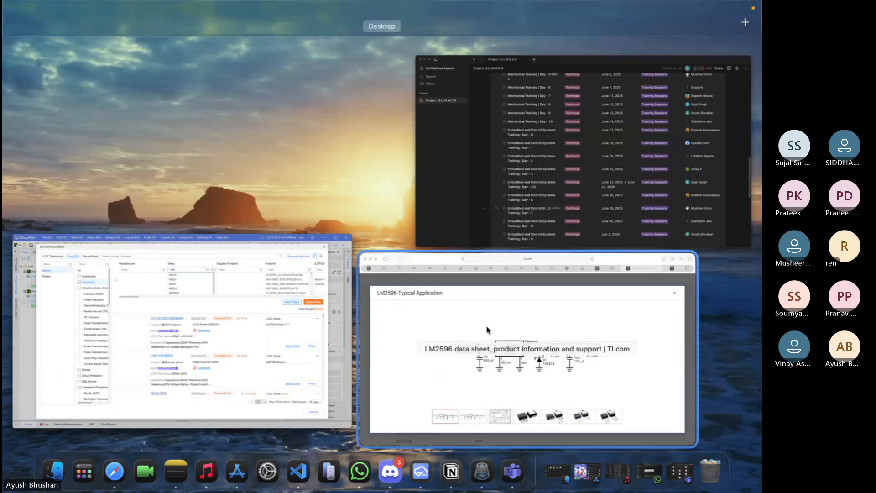
click(487, 330)
key(ctrl+Up)
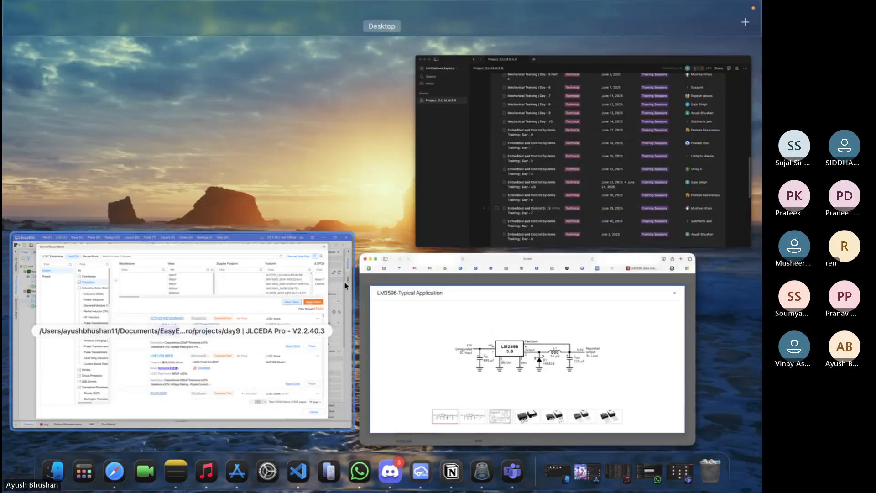
click(224, 327)
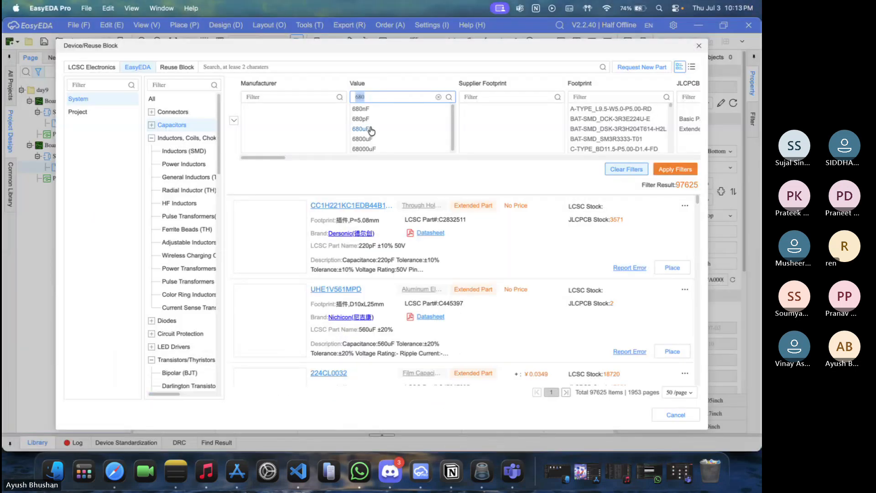
click(370, 130)
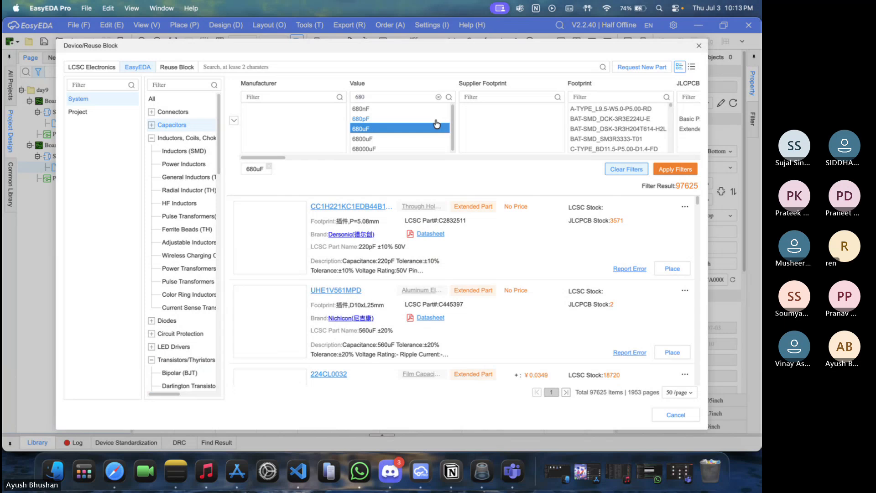
click(660, 170)
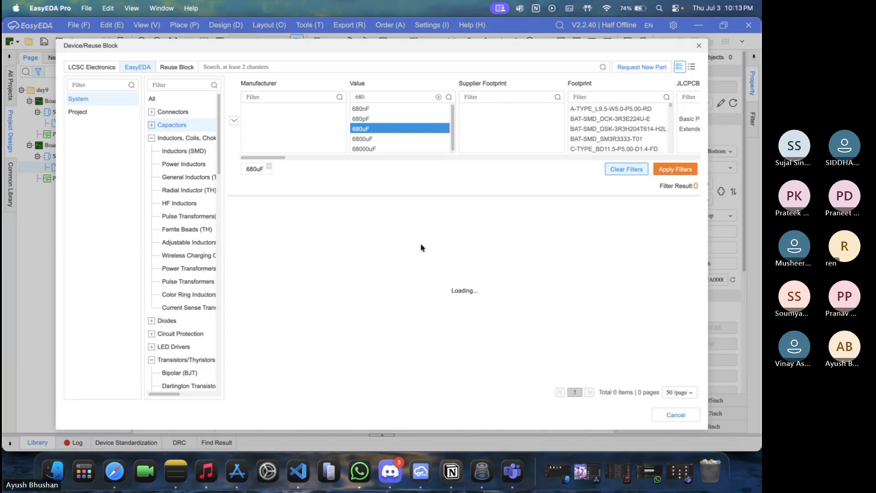
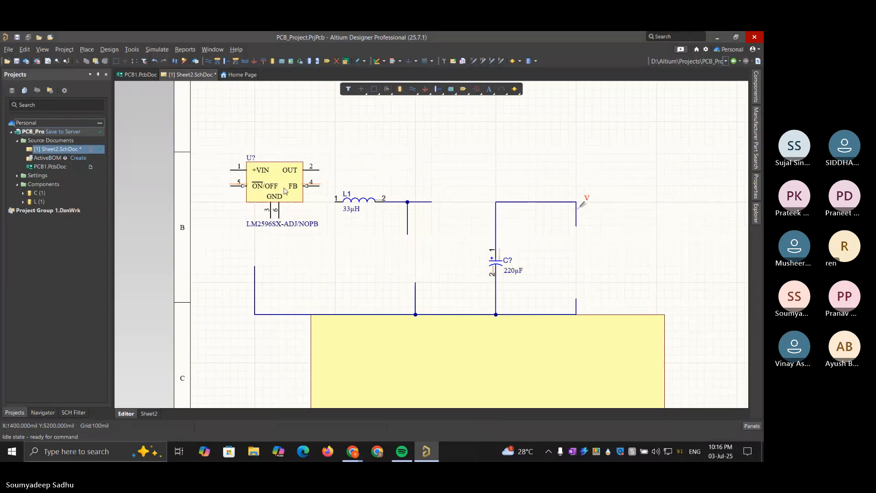
In Altium Designer, level the LM2596SX-ADJ/NOPB regulator's OUT pin with the inductor and align the vertical wire stub beside the inductor with the lower stub
drag(284, 191, 262, 252)
mouse_move(353, 454)
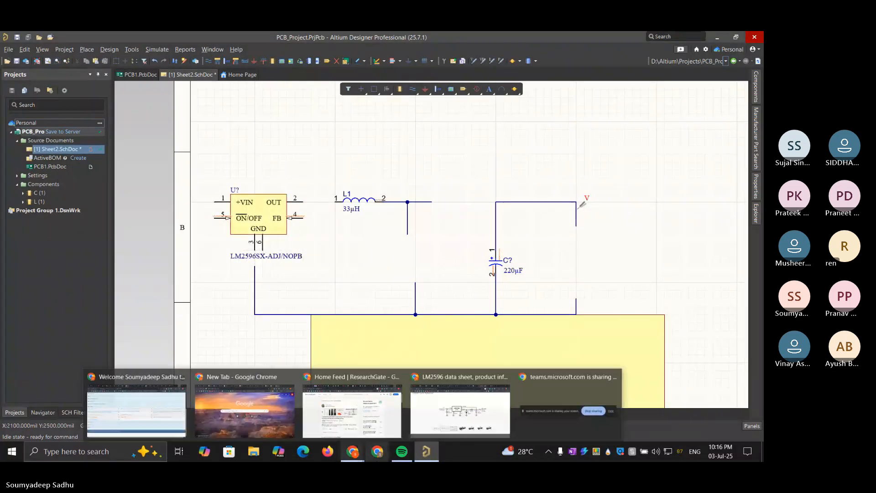
mouse_move(465, 406)
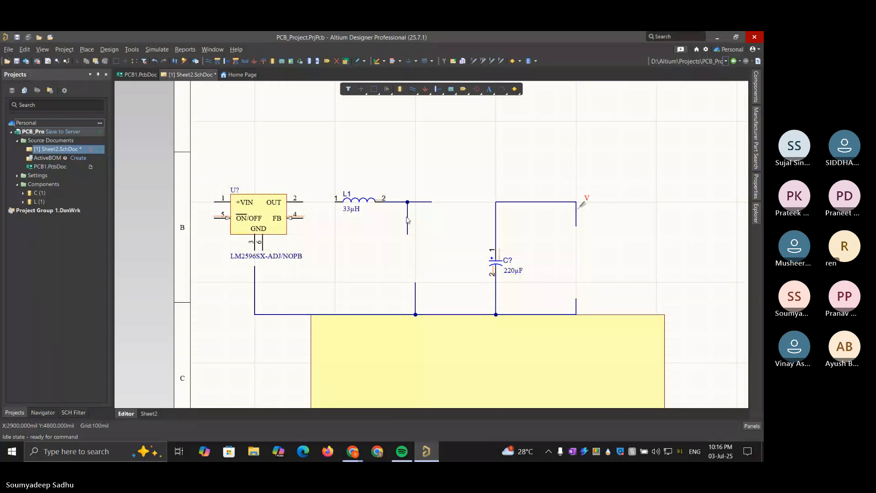
drag(407, 220, 416, 220)
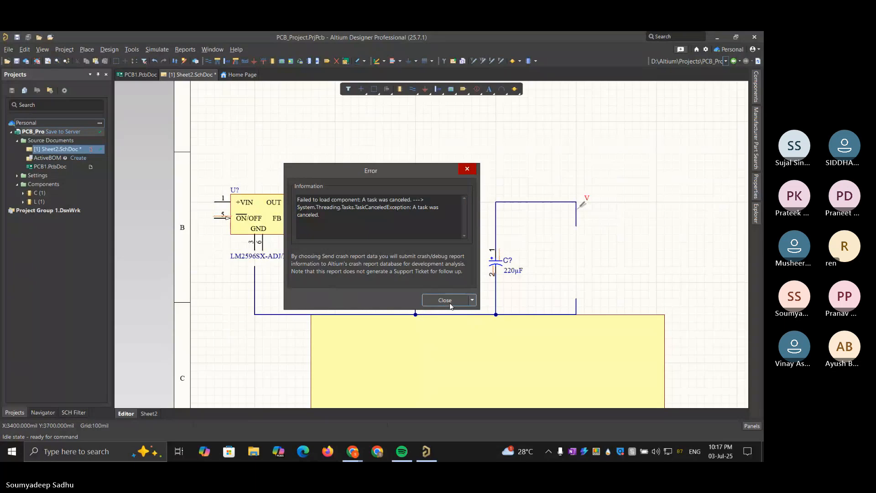
click(445, 300)
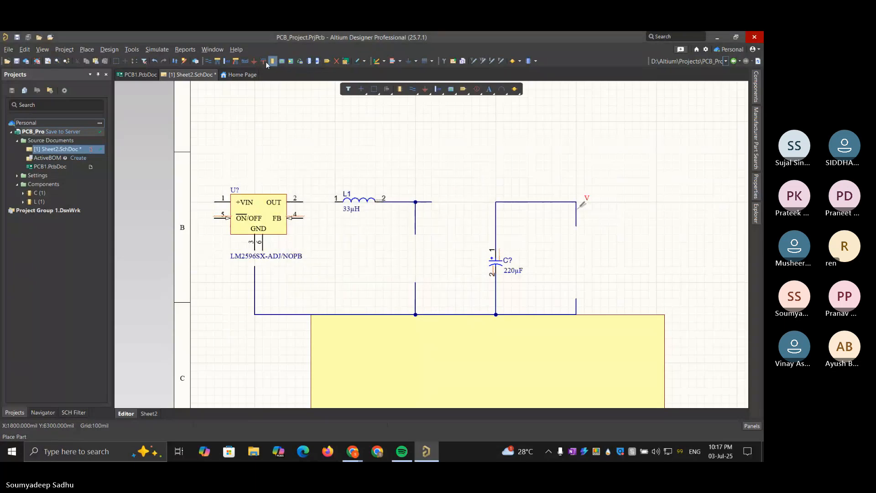
Wire the regulator's OUT pin to pin 1 of the 33µH inductor
click(211, 62)
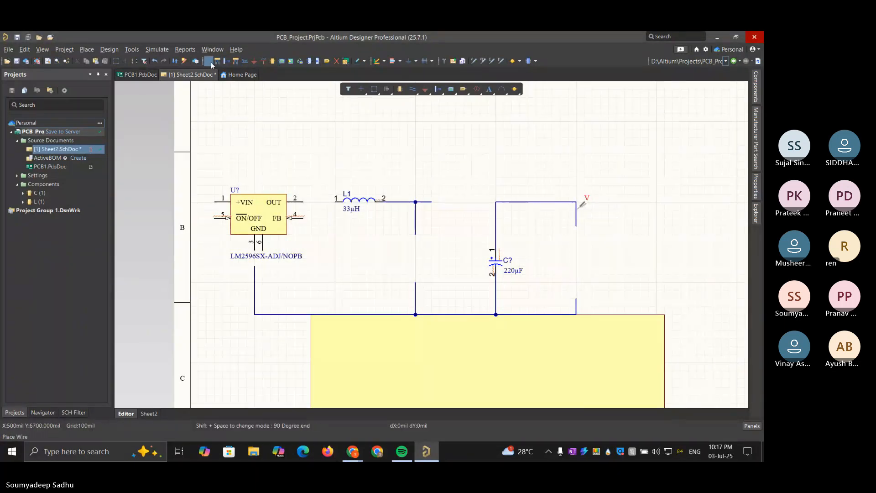
click(303, 202)
click(335, 202)
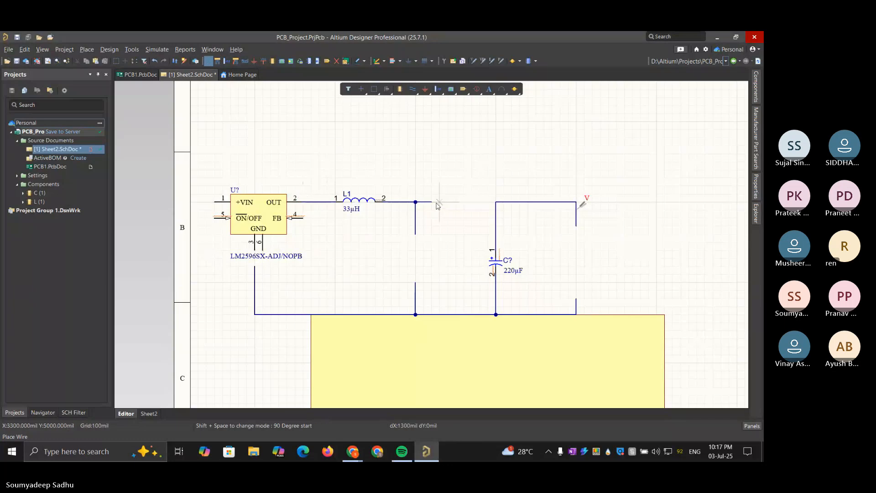
scroll(450, 242, down, 5)
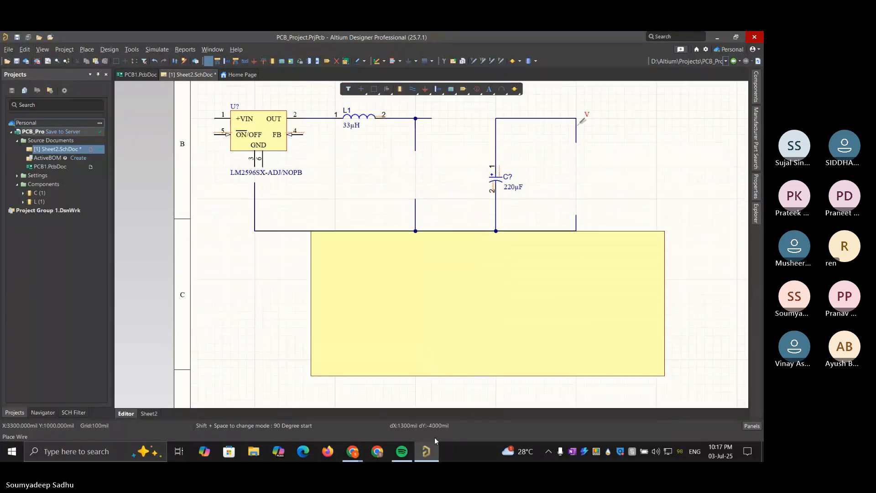
scroll(450, 99, up, 5)
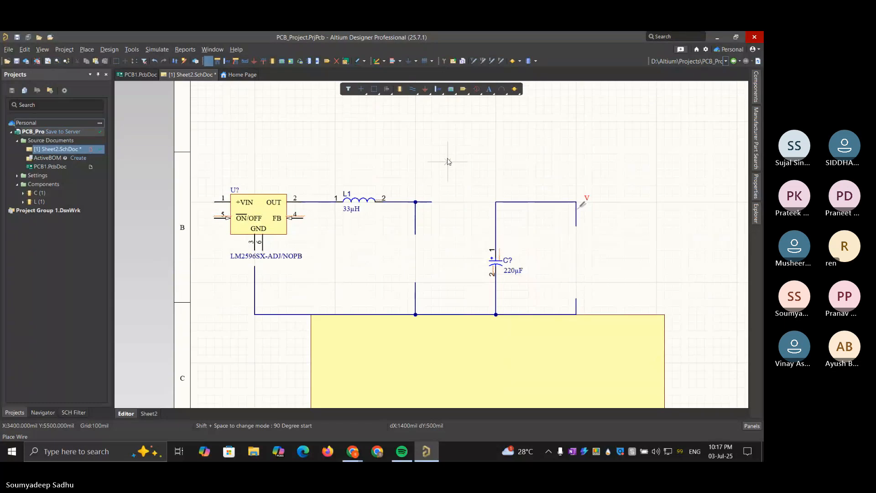
key(Escape)
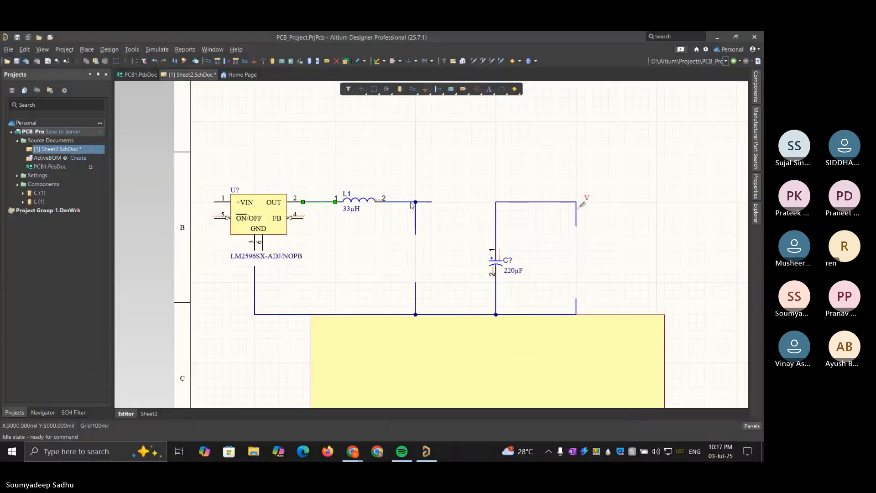
Move inductor L1 about 1200 mil right along the output wire, so its pin 1 sits just past the vertical branch
click(459, 250)
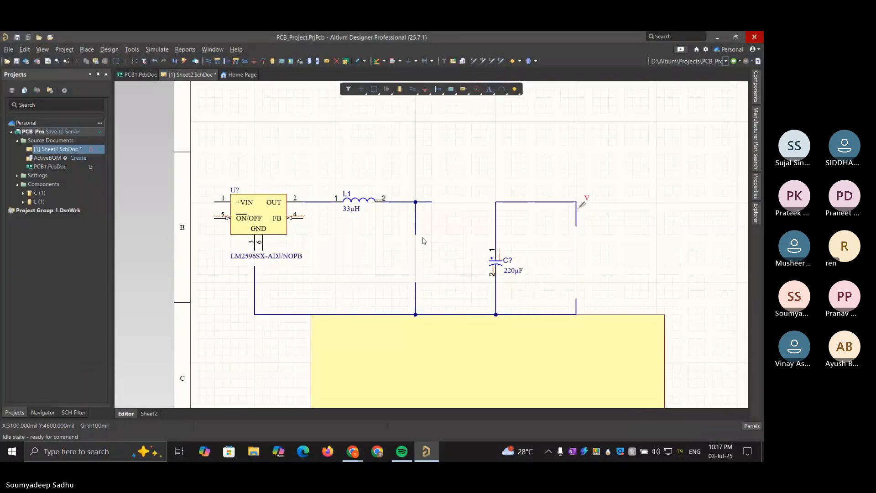
drag(401, 227, 313, 166)
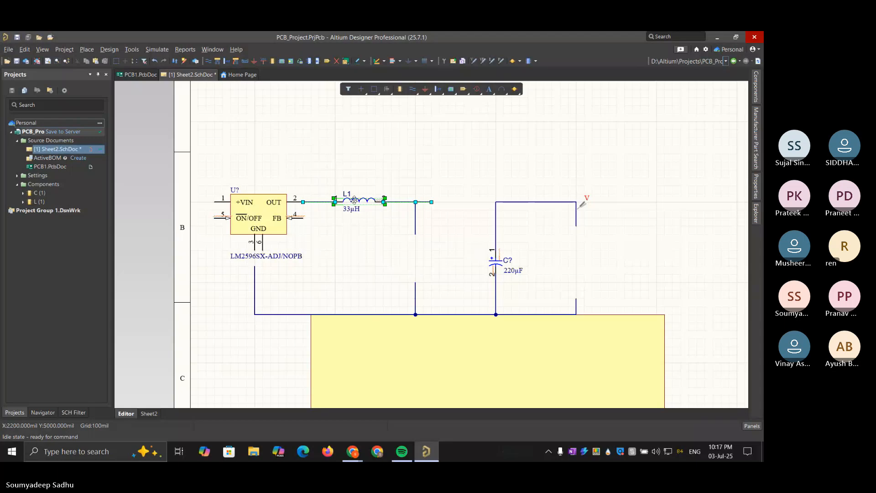
shift+click(354, 200)
click(361, 187)
drag(383, 199, 481, 205)
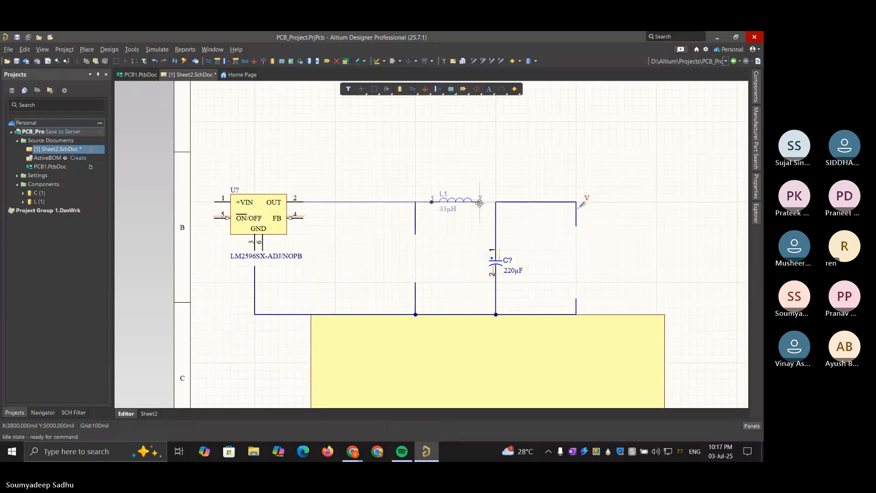
click(478, 222)
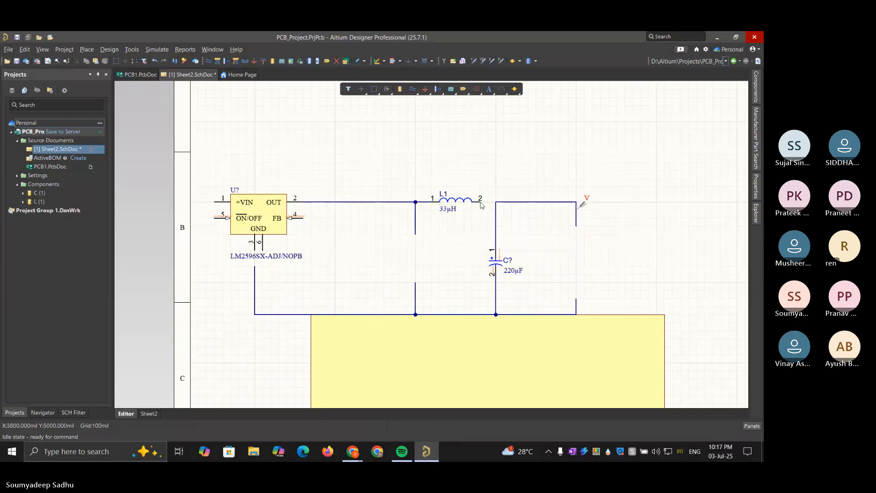
Wire pin 2 of inductor L1 to the corner above the 220µF output capacitor
click(208, 61)
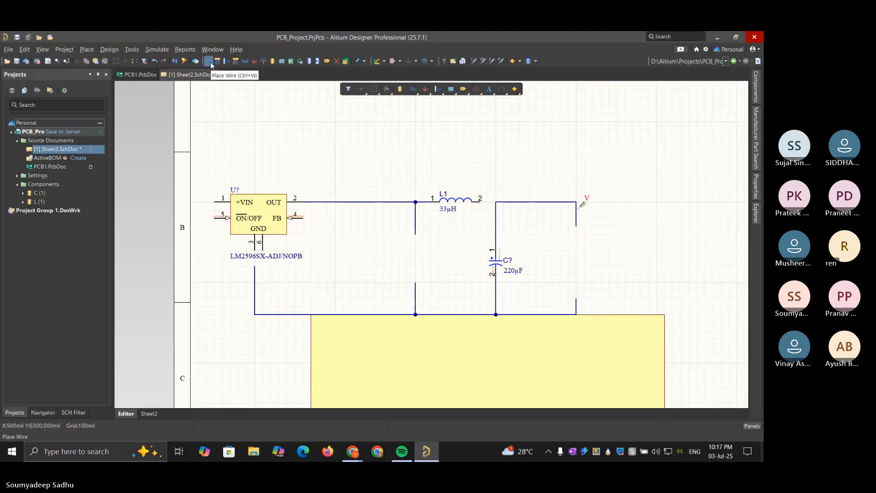
key(ctrl+w)
click(479, 201)
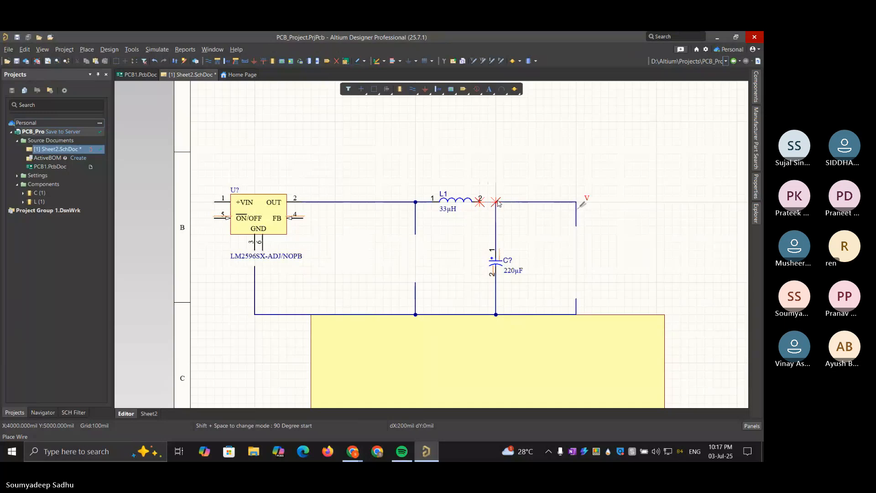
click(496, 202)
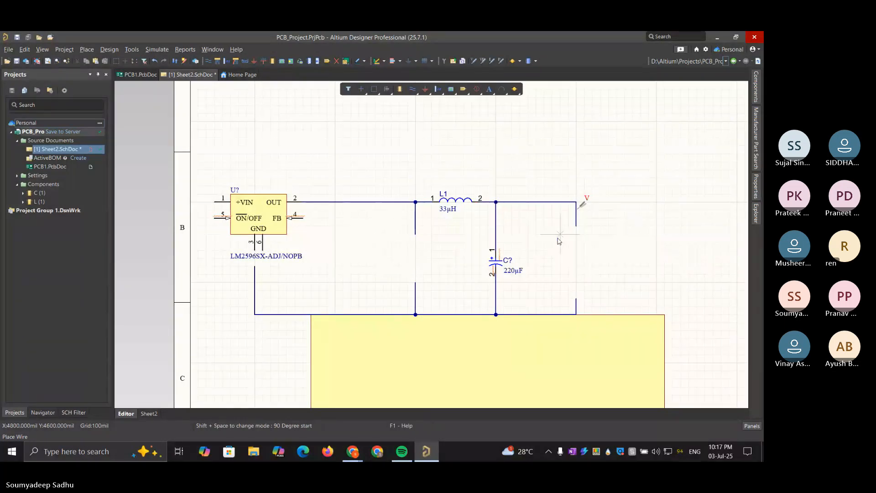
key(Escape)
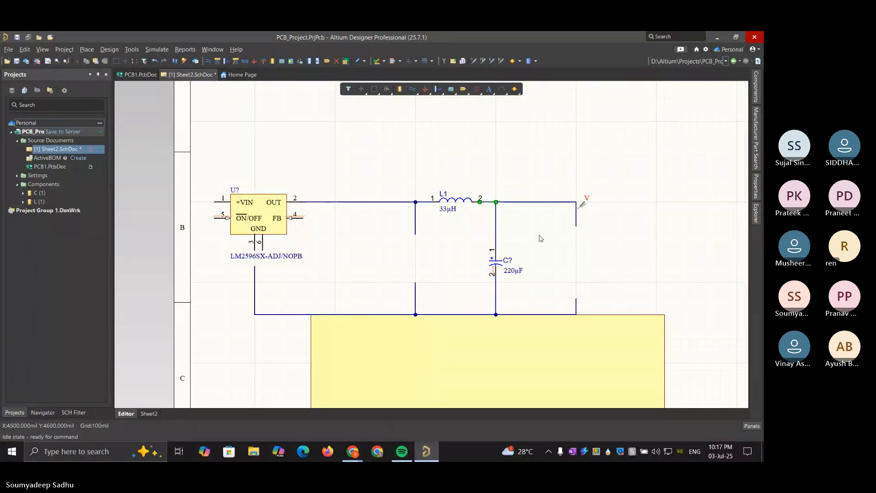
click(540, 238)
Move the 220µF capacitor up about 100 mil on its vertical branch
click(497, 263)
drag(498, 265, 497, 257)
click(621, 216)
Reroute the ground wire to the regulator's GND pin 6 and wire GND pin 3 down to the same ground line
drag(256, 269, 264, 256)
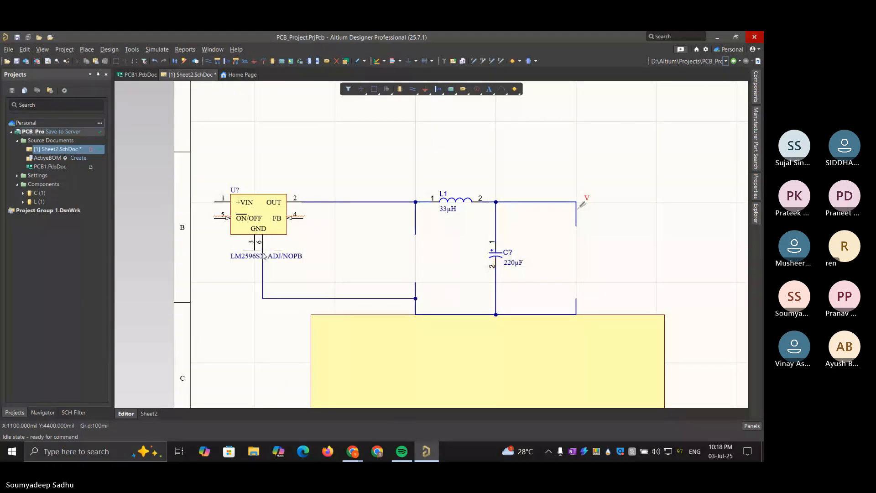
drag(334, 300, 335, 314)
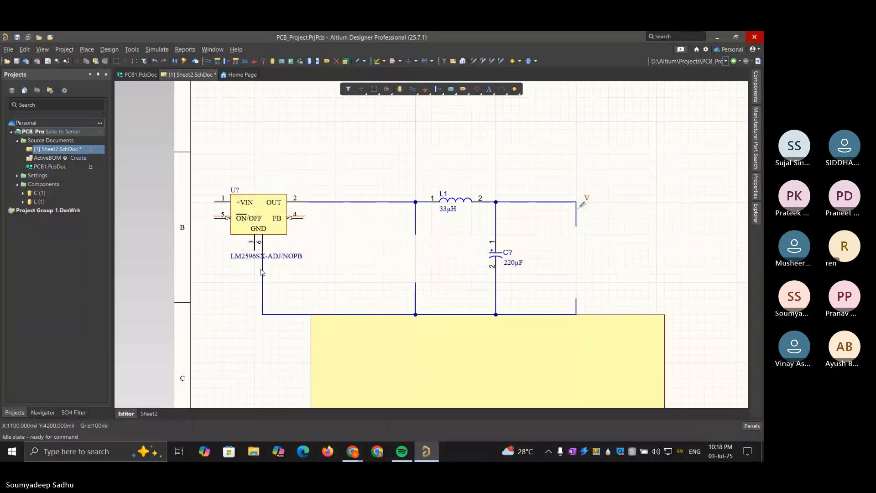
key(ctrl+w)
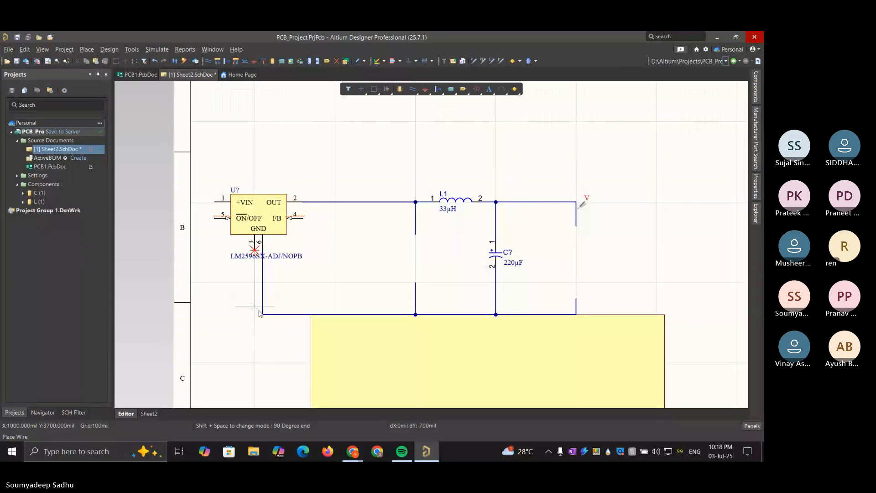
click(263, 314)
click(262, 314)
right_click(310, 305)
right_click(315, 302)
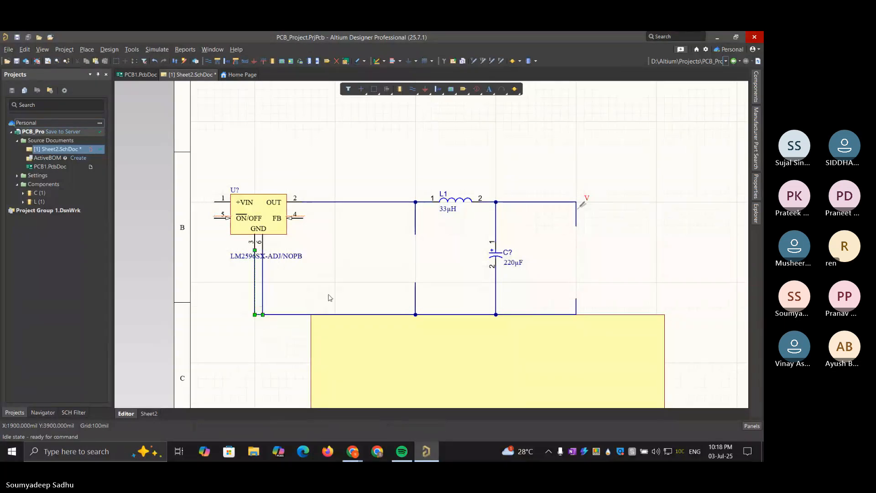
click(300, 271)
Move the regulator together with its ground wires about 1000 mil right, closer to the inductor
drag(198, 170, 351, 345)
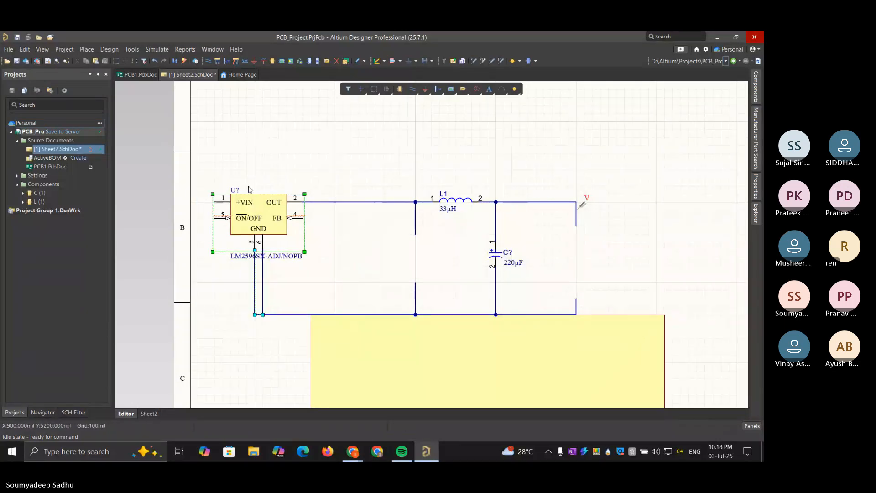
drag(219, 205, 285, 204)
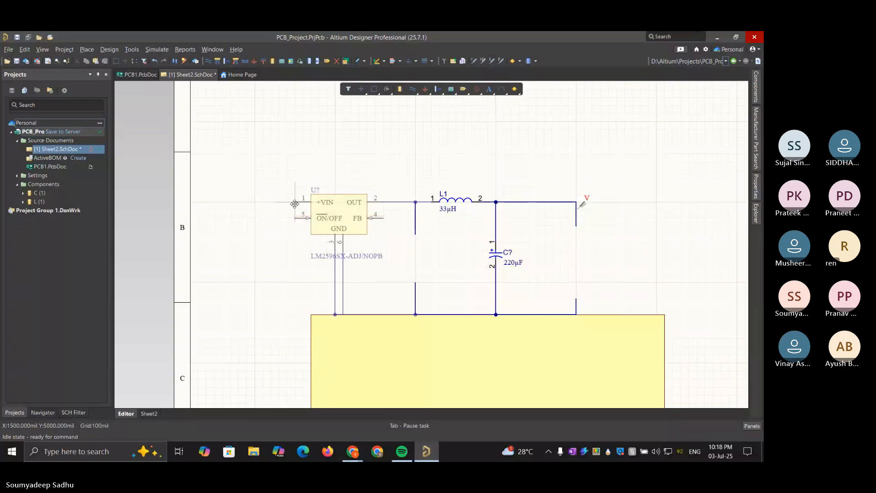
drag(287, 203, 296, 209)
click(651, 251)
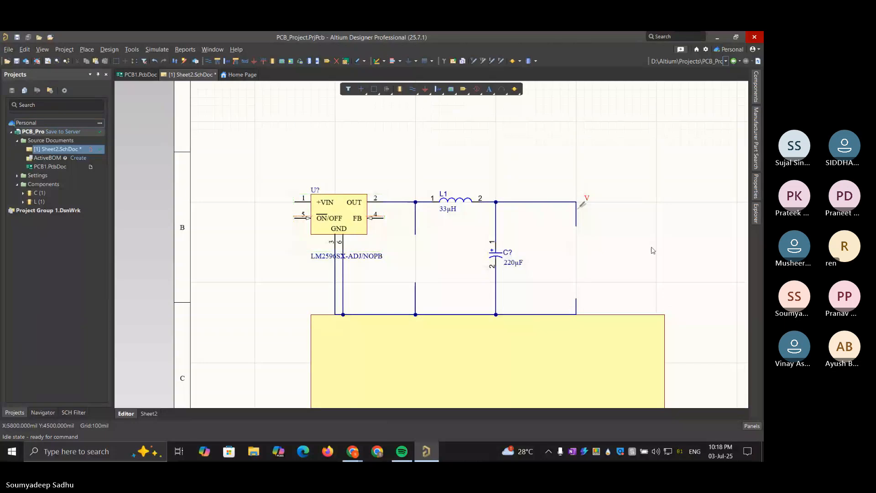
Wire the regulator's FB pin to the vertical wire above the 220µF output capacitor
key(ctrl+w)
click(383, 218)
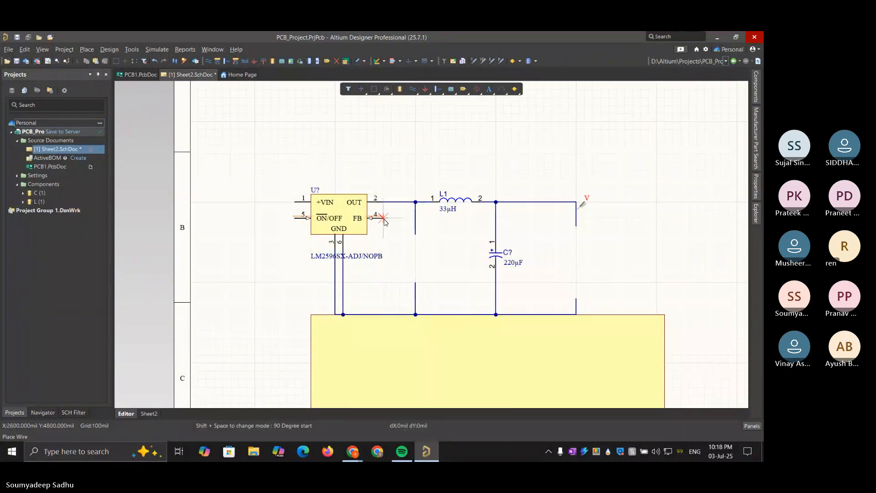
click(496, 218)
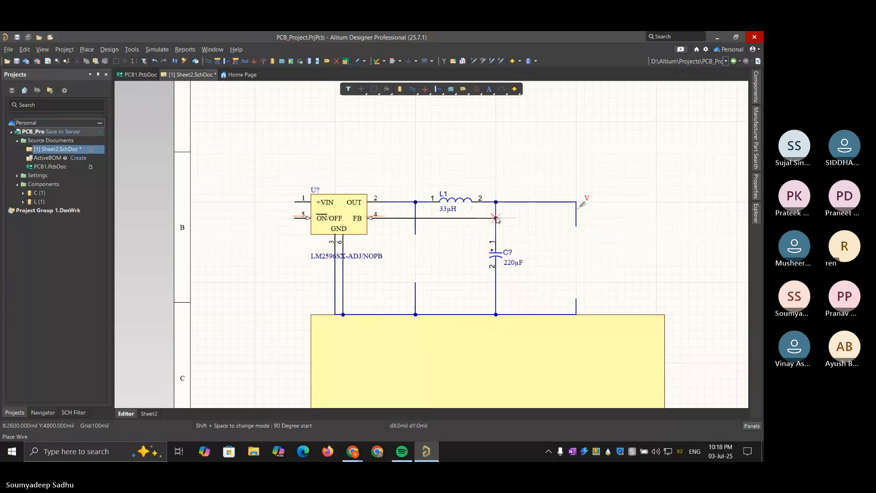
right_click(606, 229)
click(606, 230)
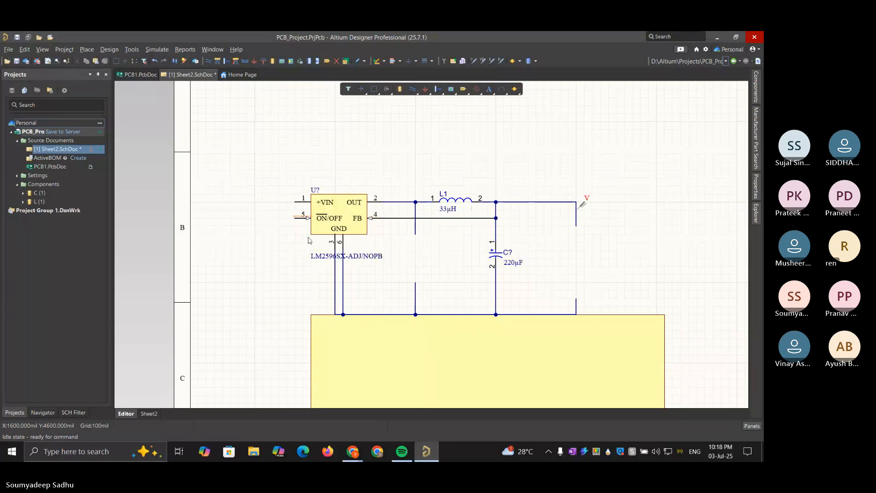
Wire the regulator's ON/OFF pin down and across to the ground line at GND pin 3's wire
key(ctrl+w)
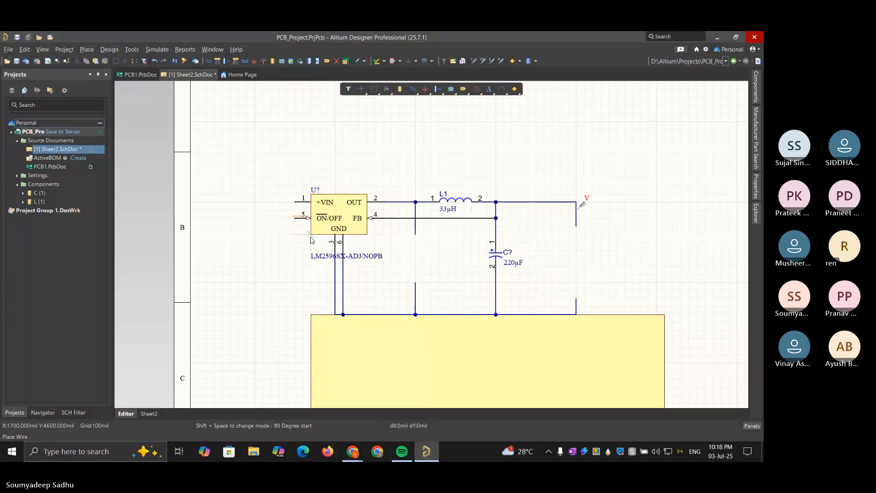
click(295, 219)
key(space)
click(335, 315)
right_click(378, 297)
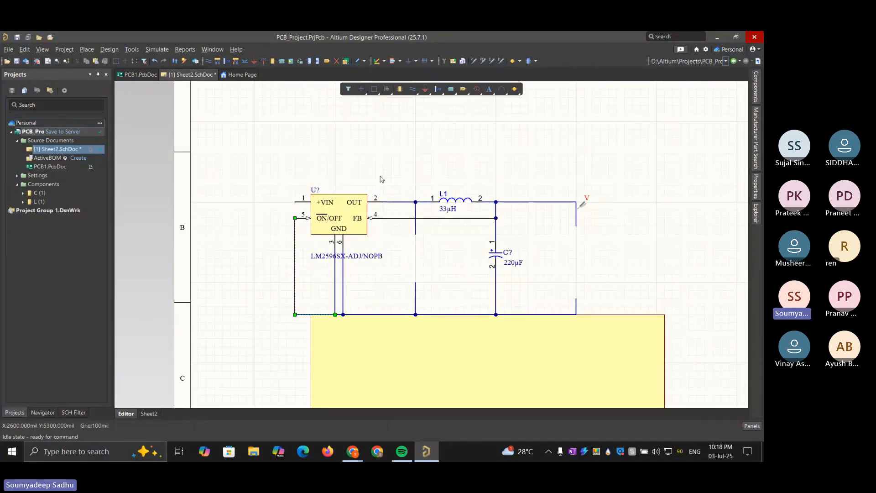
Open the Manufacturer Part Search and clear the lm2596 query for a new part search
click(755, 138)
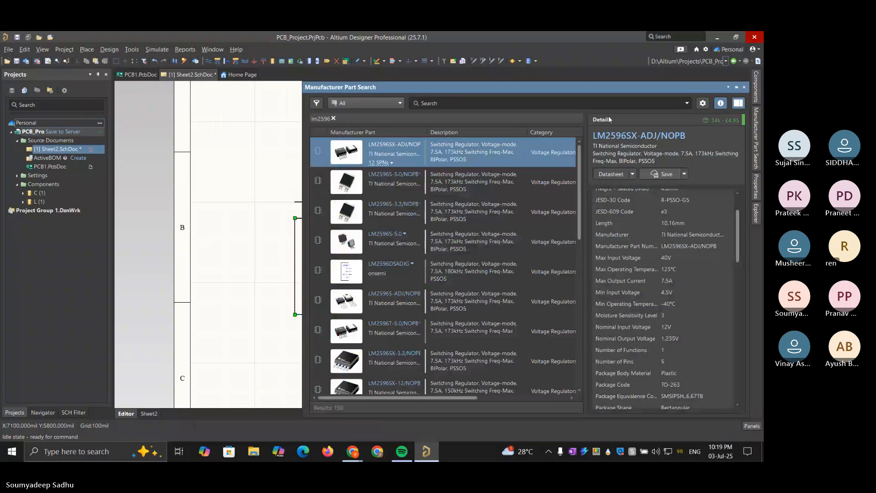
click(334, 118)
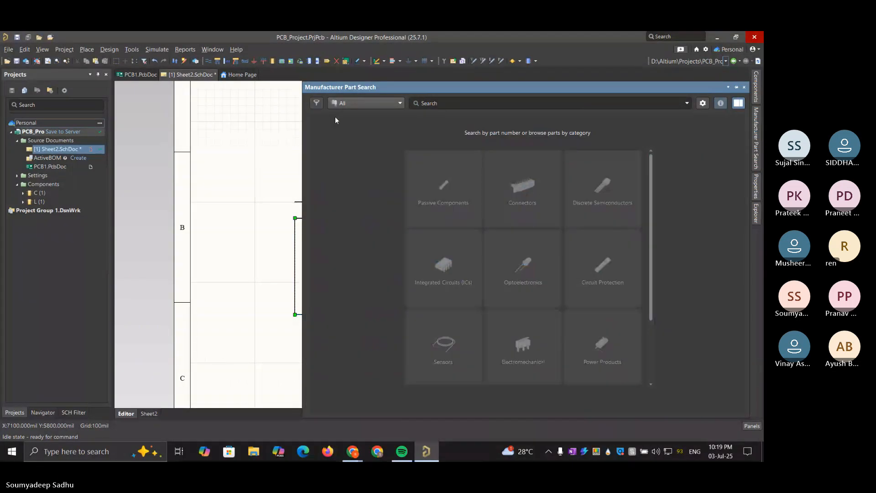
click(464, 105)
Switch to Chrome and check the remaining parts in the LM2596 typical application circuit on TI's product page
mouse_move(353, 451)
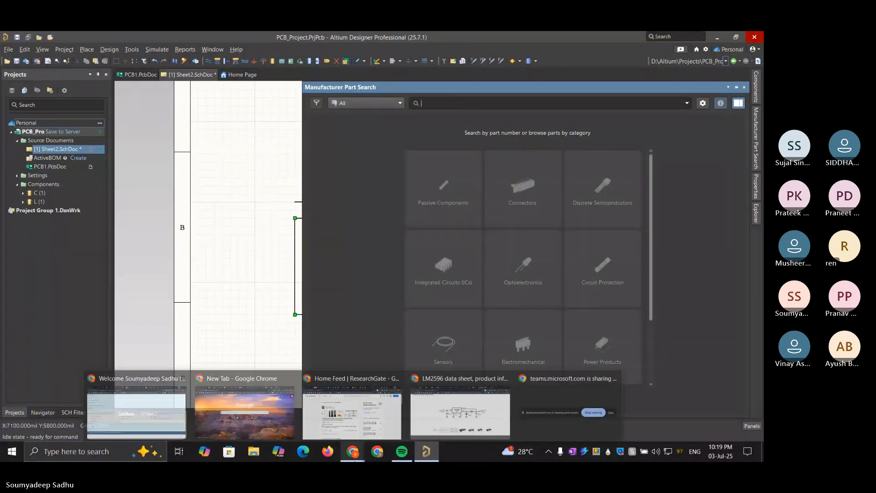
mouse_move(470, 408)
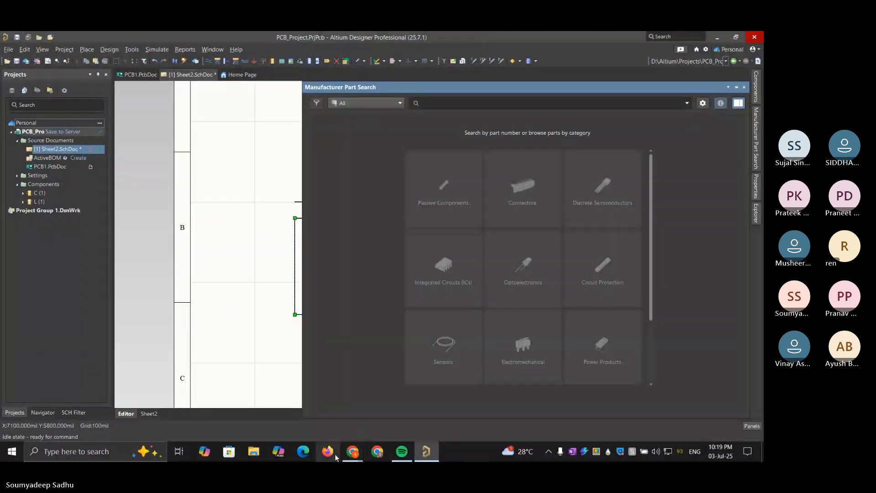
click(460, 408)
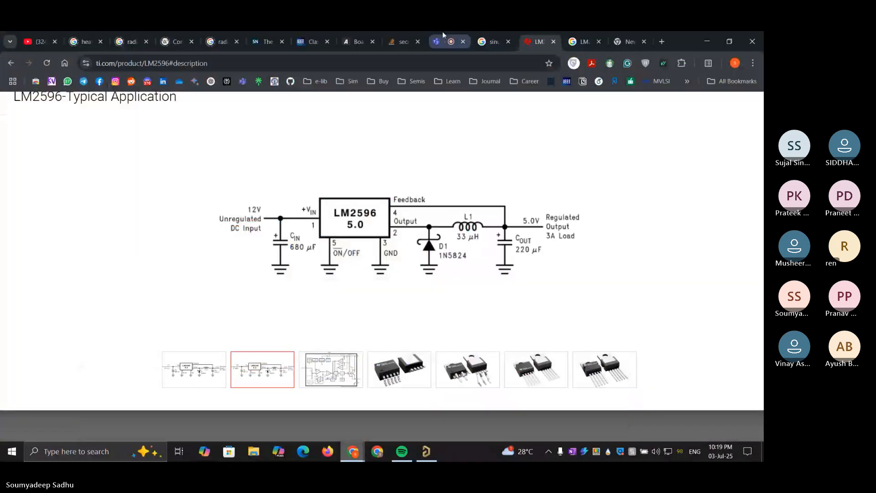
click(442, 32)
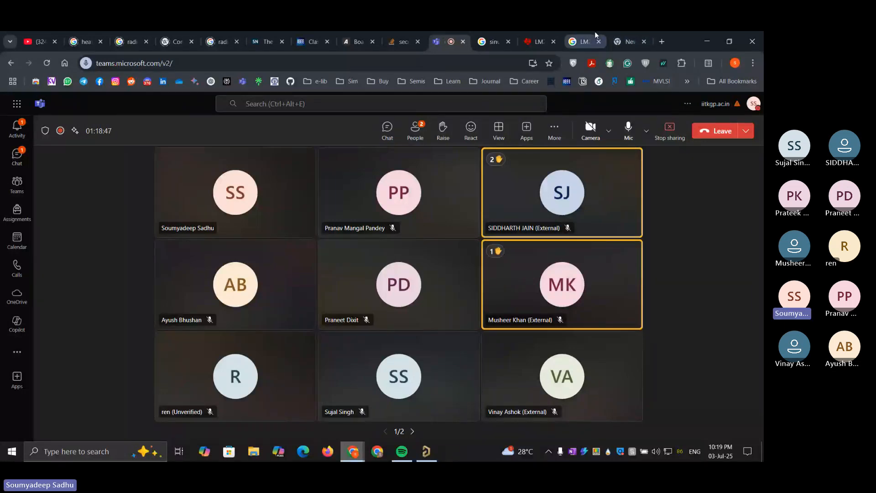
click(549, 32)
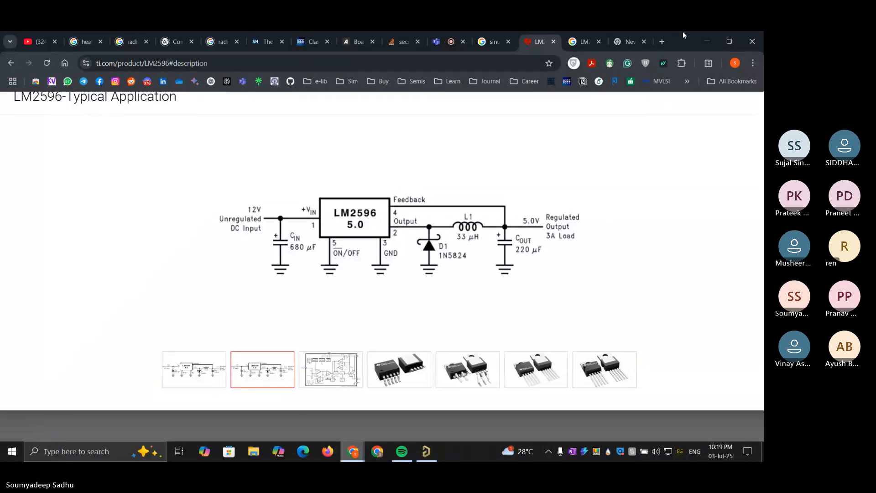
Switch back to Altium Designer and search the manufacturer parts for 1N5824
click(707, 42)
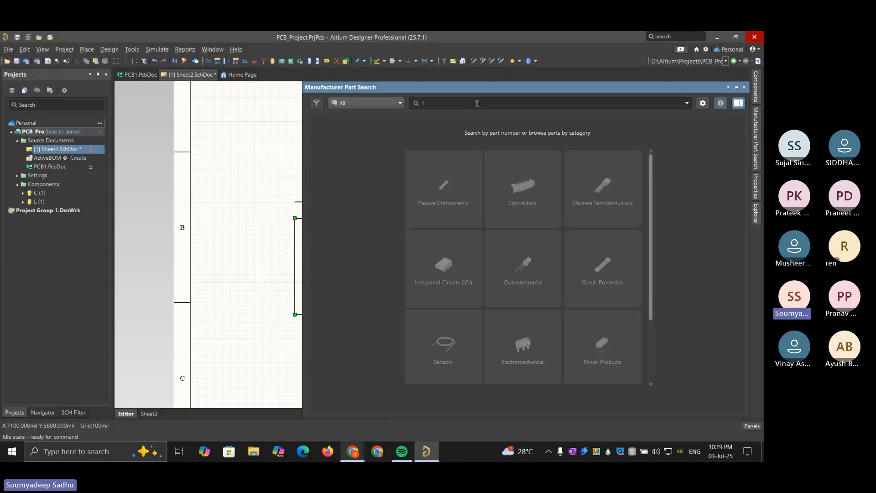
text(5)
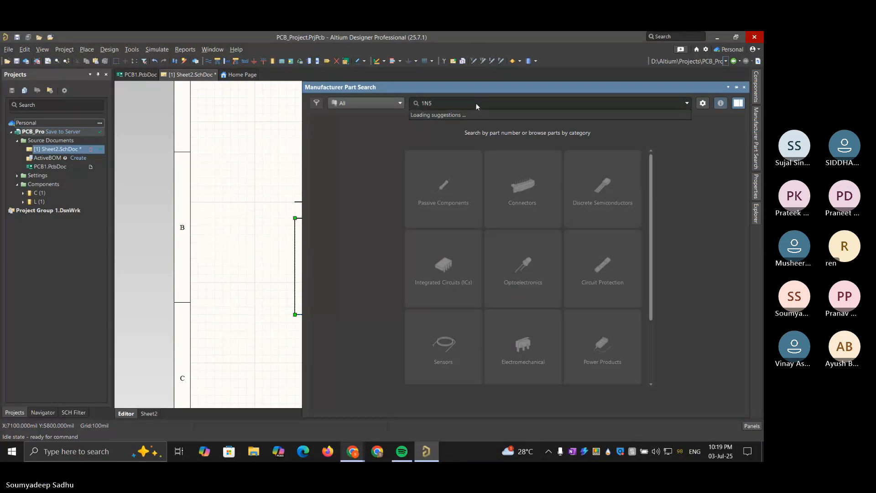
text(824)
key(Return)
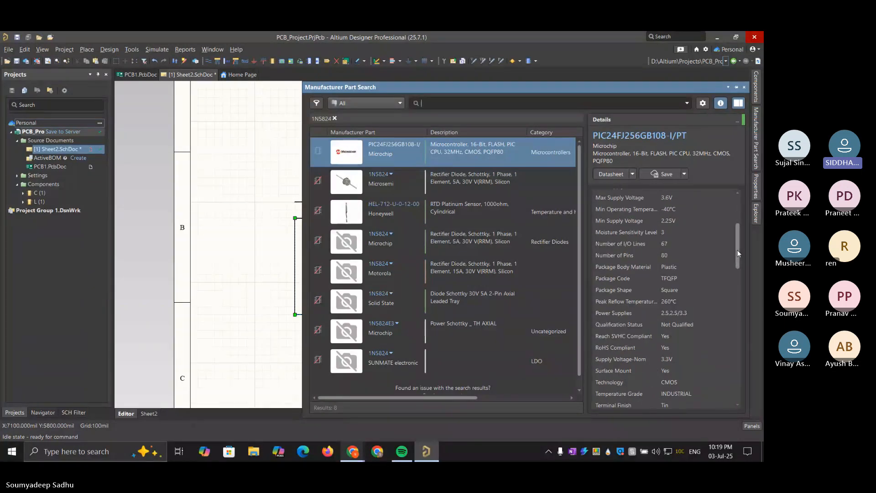
Check the symbol and footprint models of the Microchip microcontroller, Microsemi and Solid State 1N5824, and Honeywell sensor results
drag(737, 250, 735, 314)
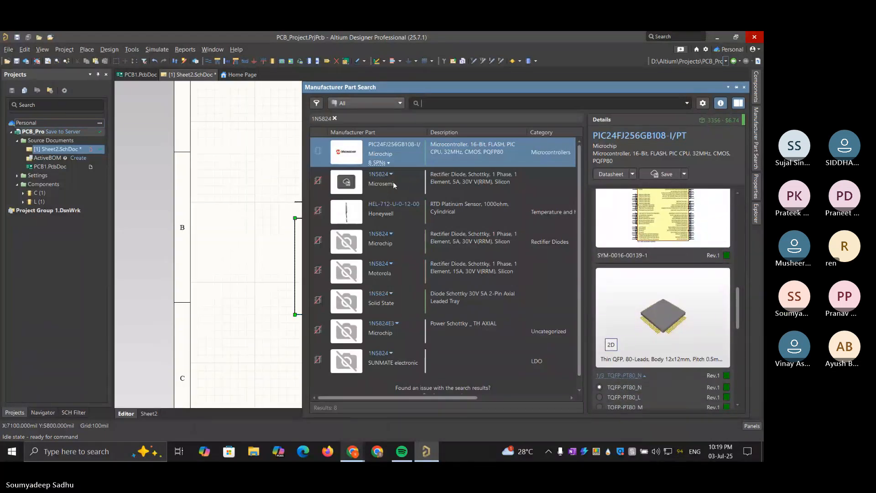
click(458, 180)
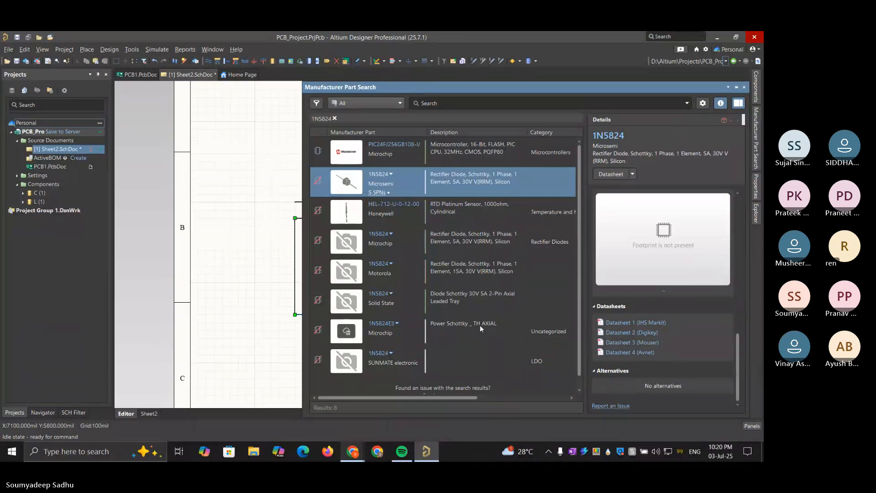
click(481, 297)
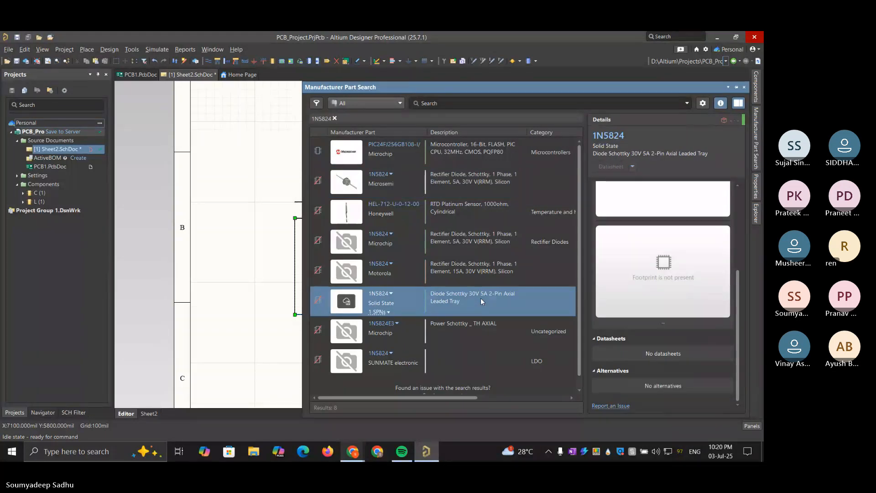
click(464, 209)
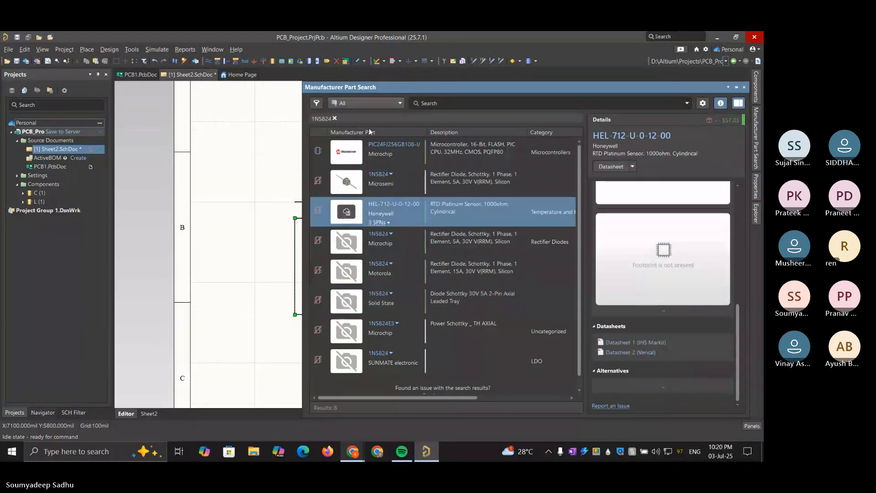
Clear the current part query and run the manufacturer part search for 1N5824 again
click(335, 118)
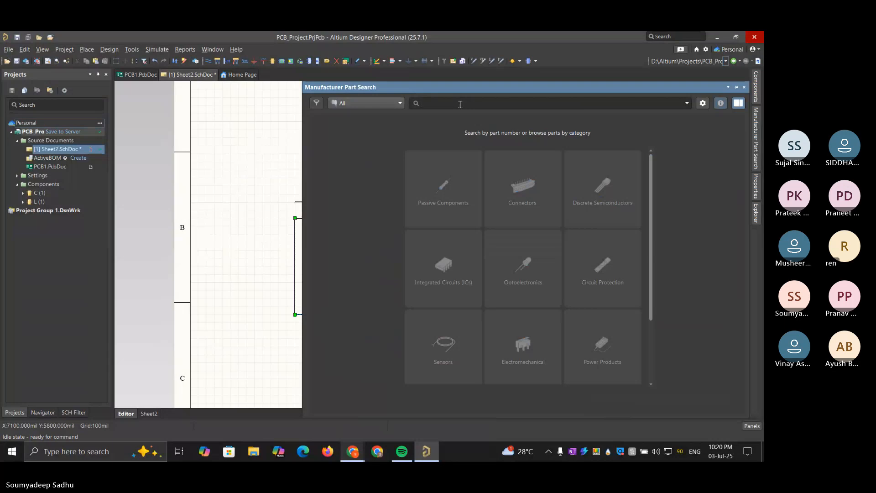
text(1N5)
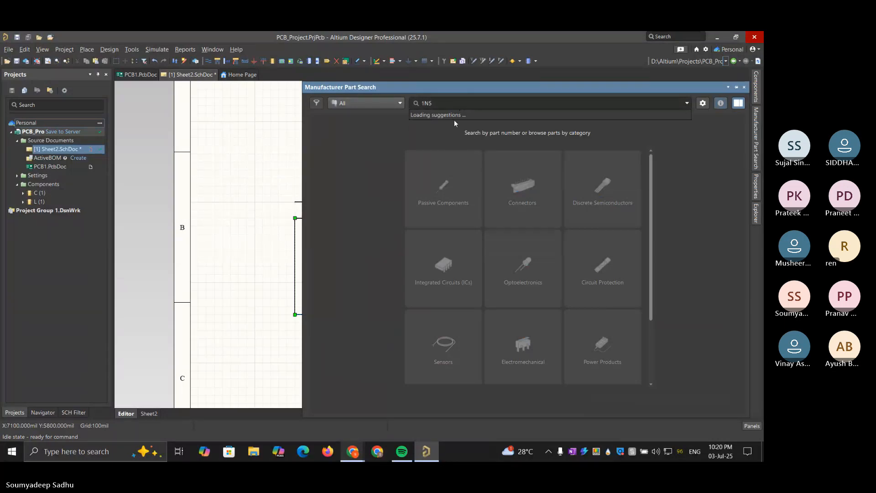
mouse_move(352, 451)
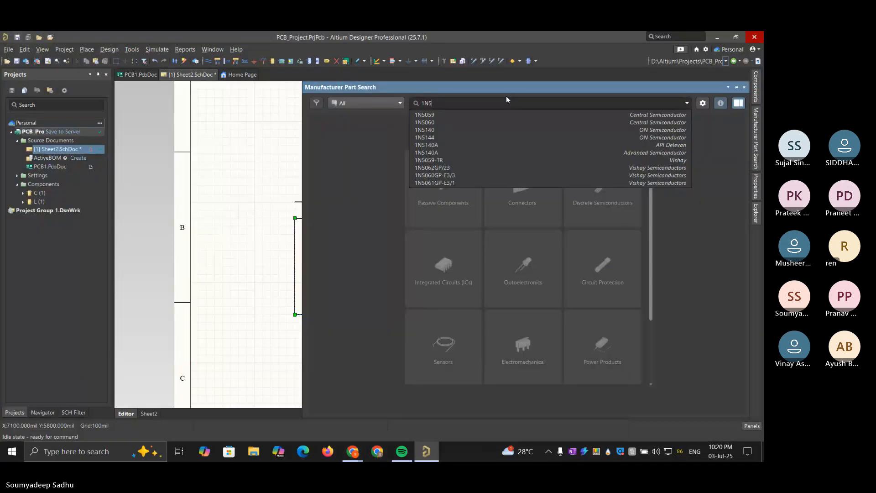
text(882)
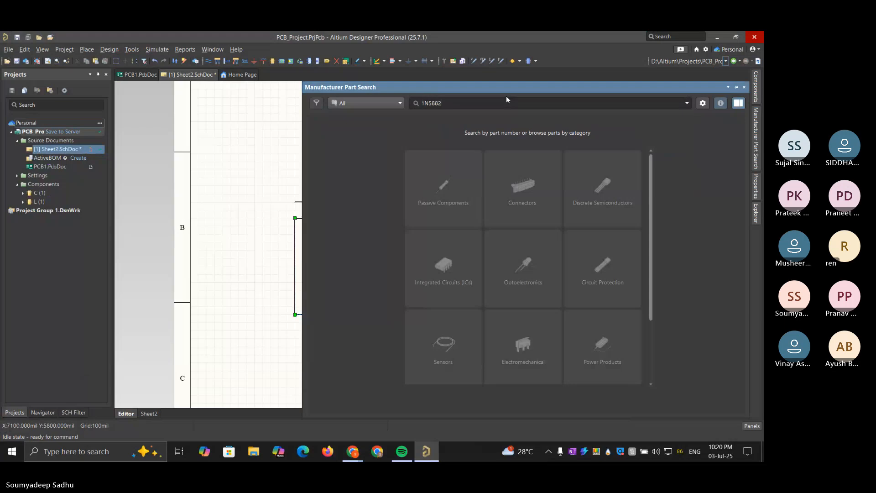
key(BackSpace)
key(BackSpace)
text(24)
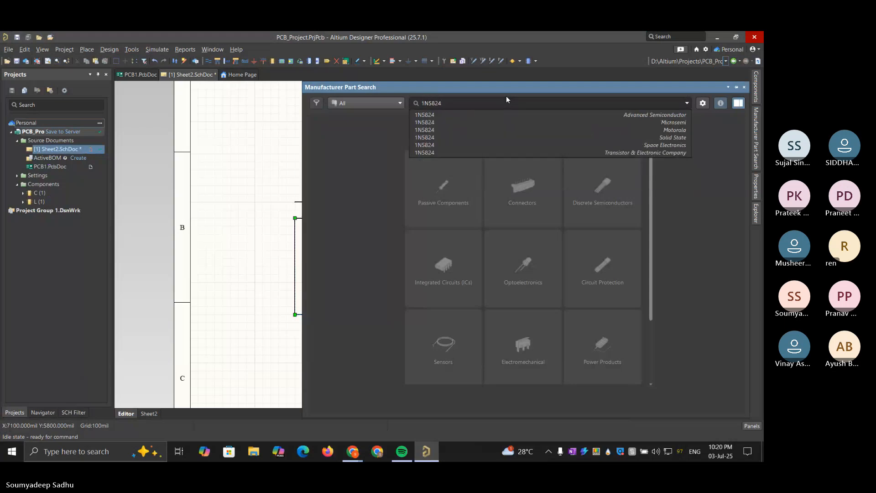
key(Return)
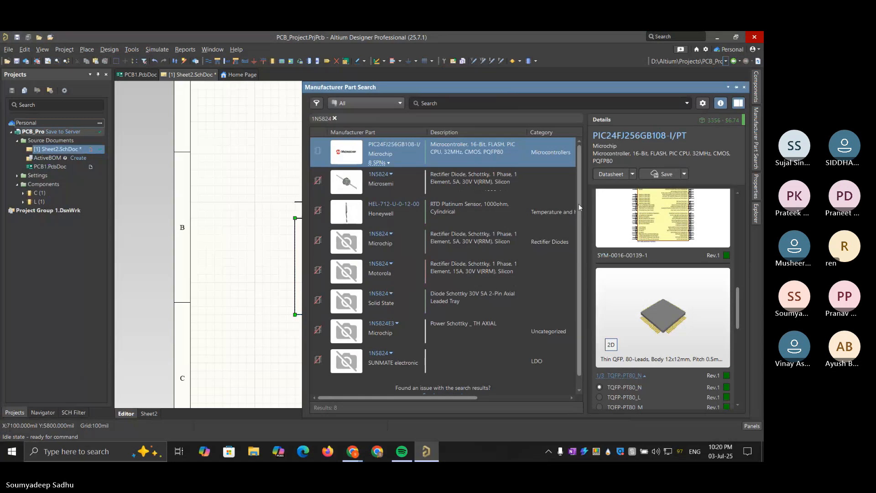
Inspect the details and models of the Honeywell HEL-712-U-0-12-00 and the Microsemi 1N5824 in the repeated search results
drag(579, 204, 576, 156)
click(482, 206)
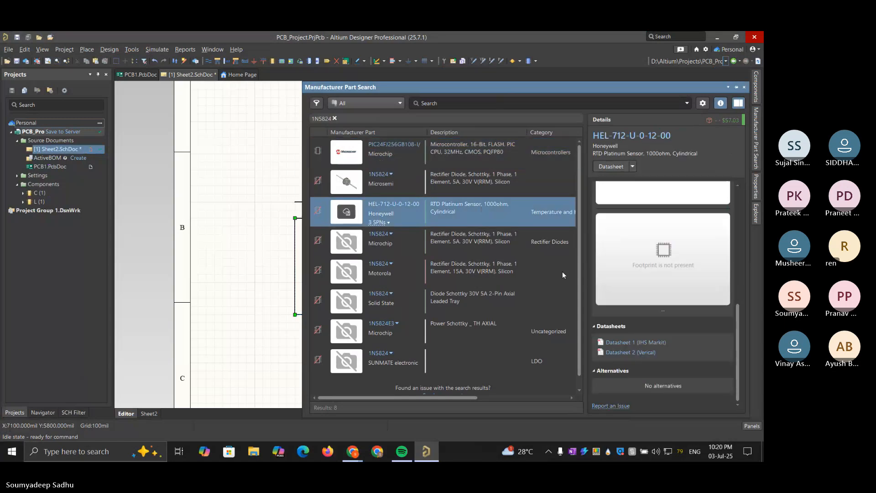
scroll(653, 268, up, 5)
scroll(653, 269, down, 5)
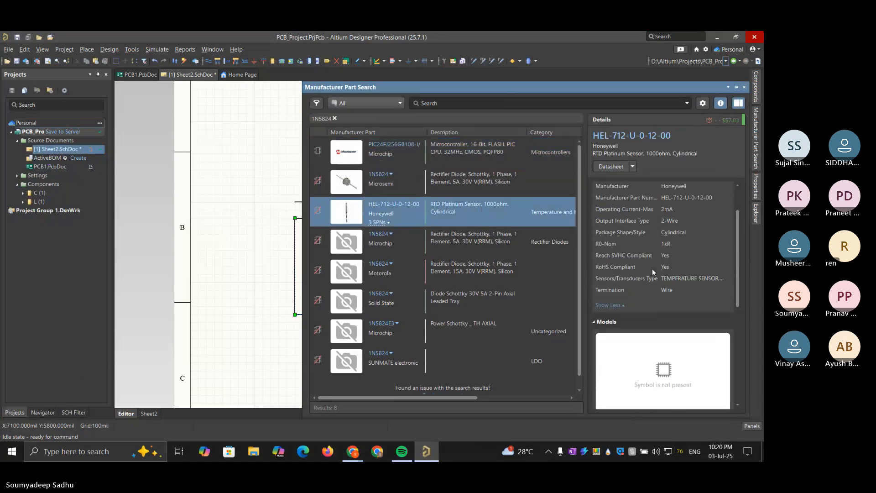
click(491, 184)
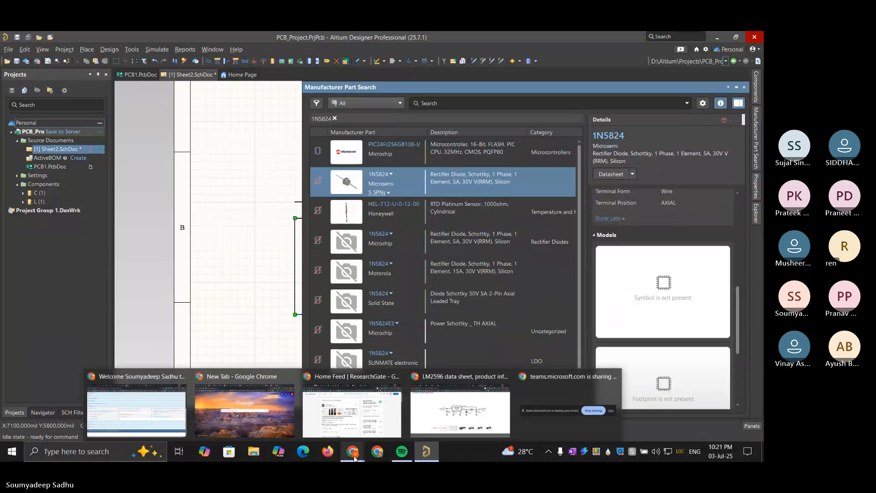
Switch to Chrome and check the diode in TI's LM2596 typical application circuit and the photo of the LM2596 module
click(451, 407)
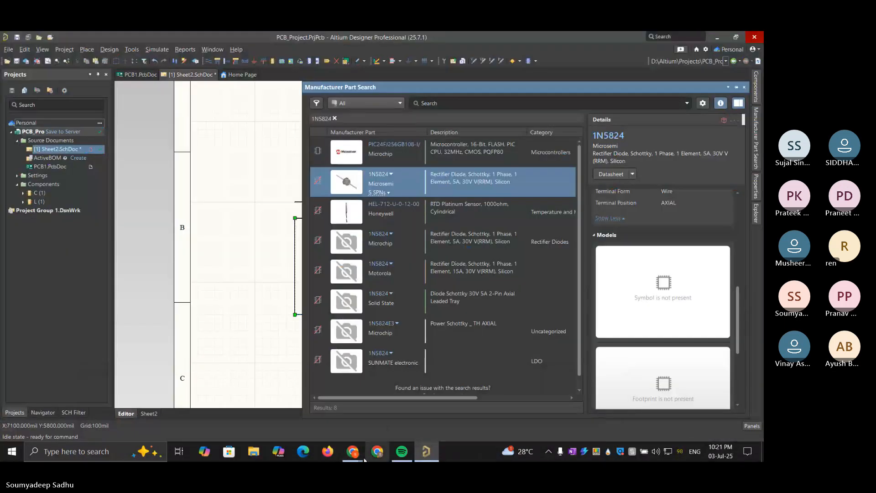
mouse_move(353, 451)
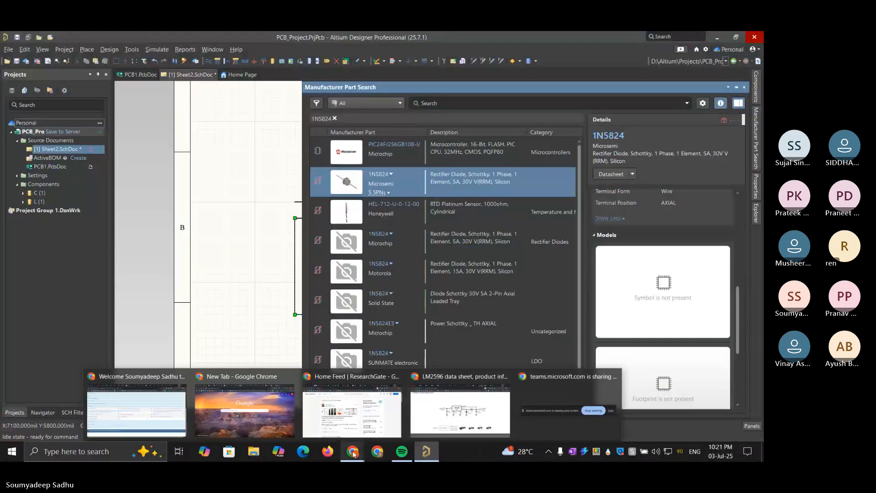
click(451, 400)
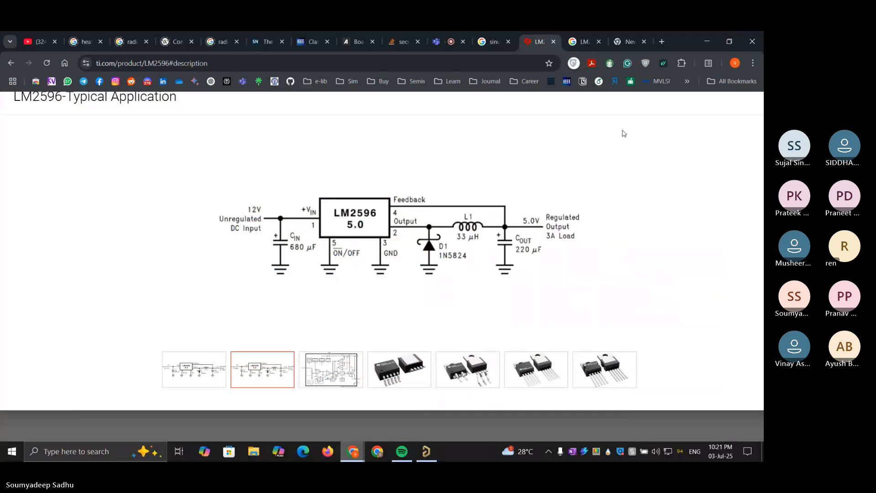
click(628, 32)
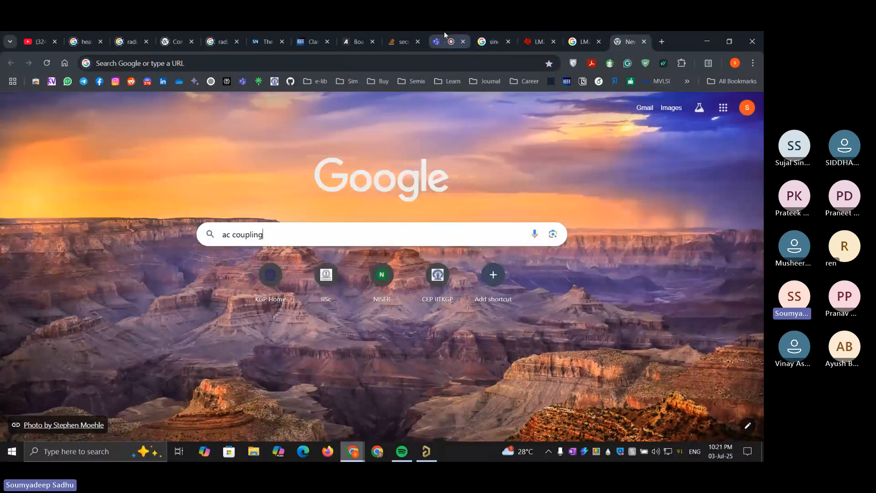
click(444, 31)
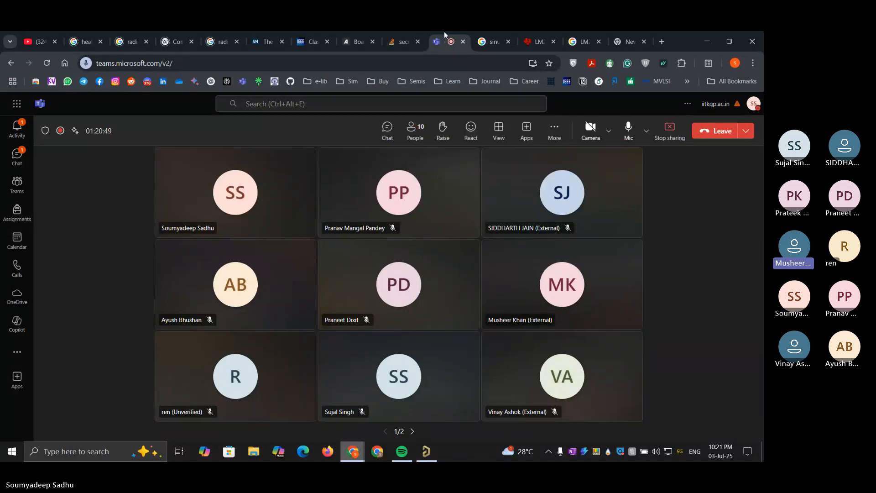
click(621, 33)
click(586, 36)
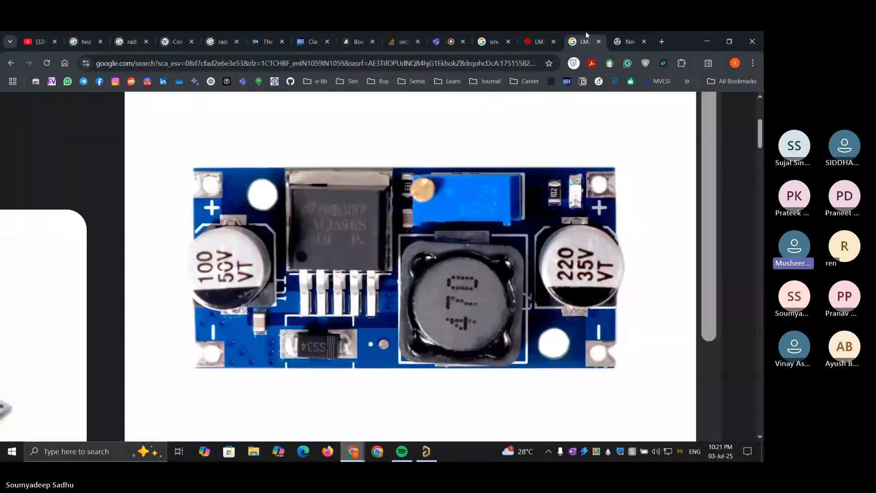
click(533, 33)
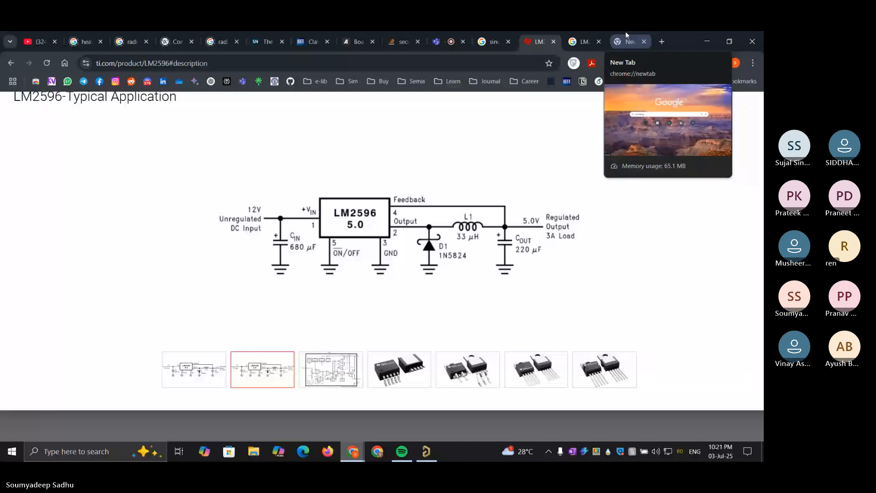
Search Google for "1n5824 alternative" in the open new tab
click(625, 34)
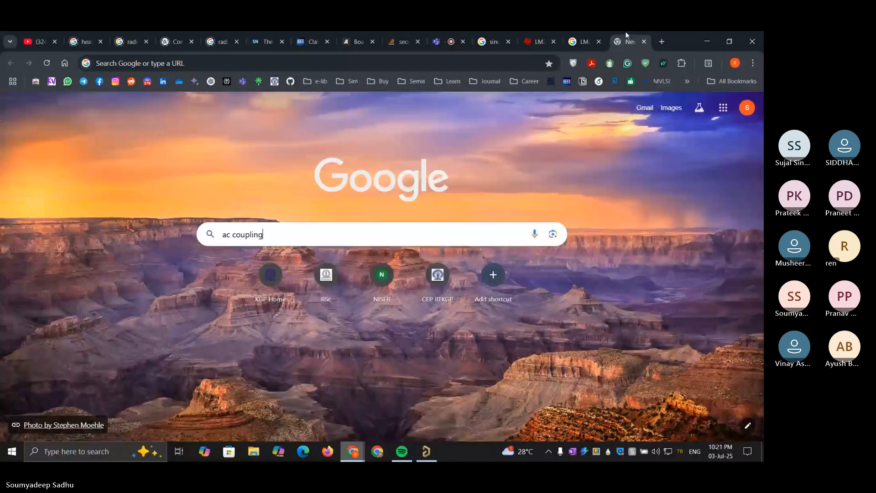
click(432, 240)
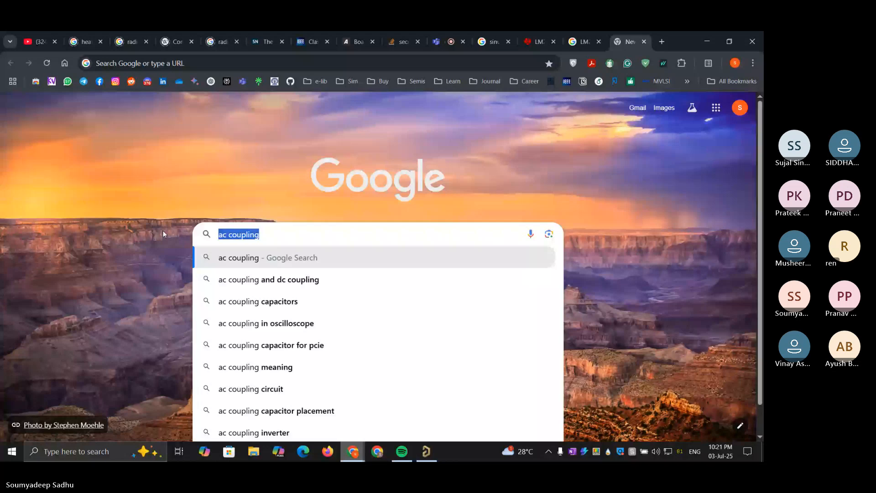
text(1N)
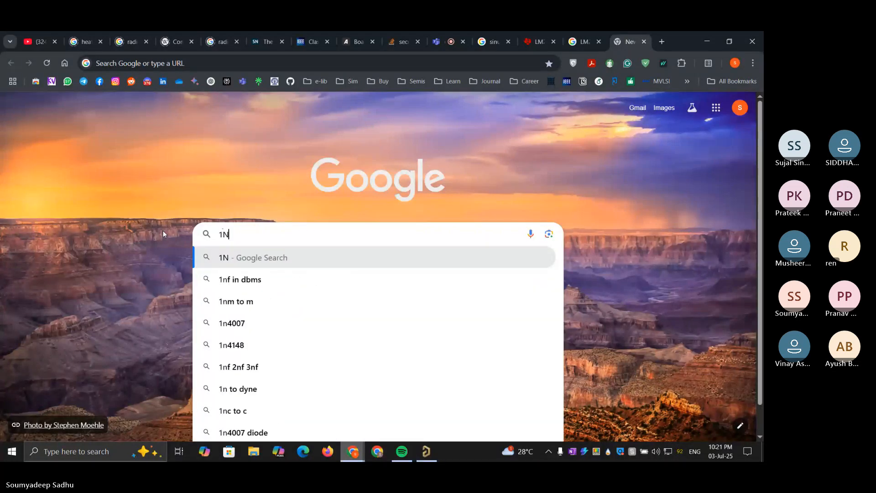
text(5824)
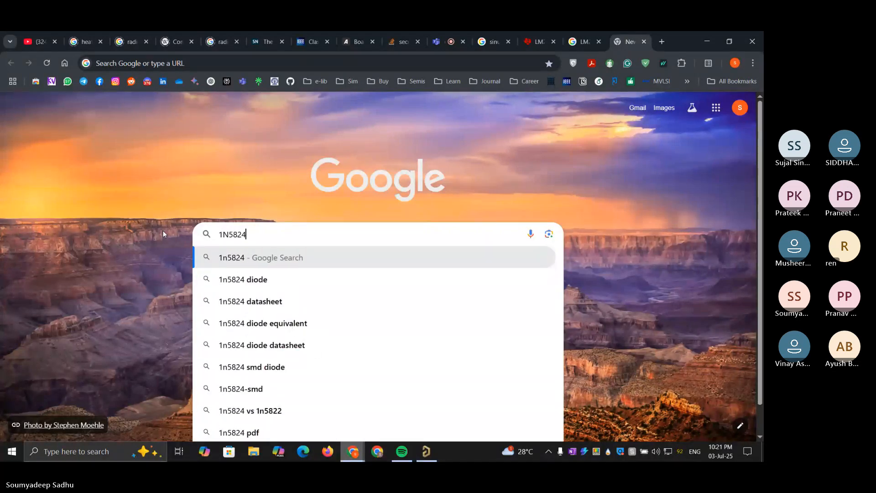
text( alterna)
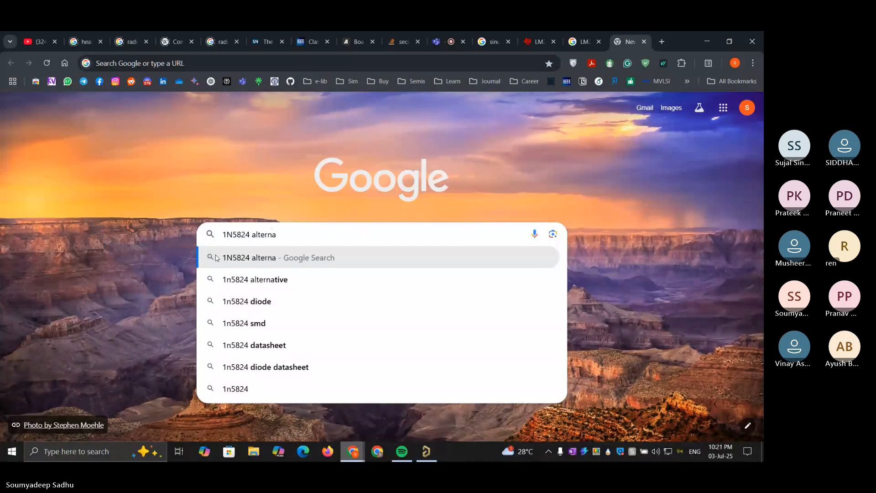
click(247, 272)
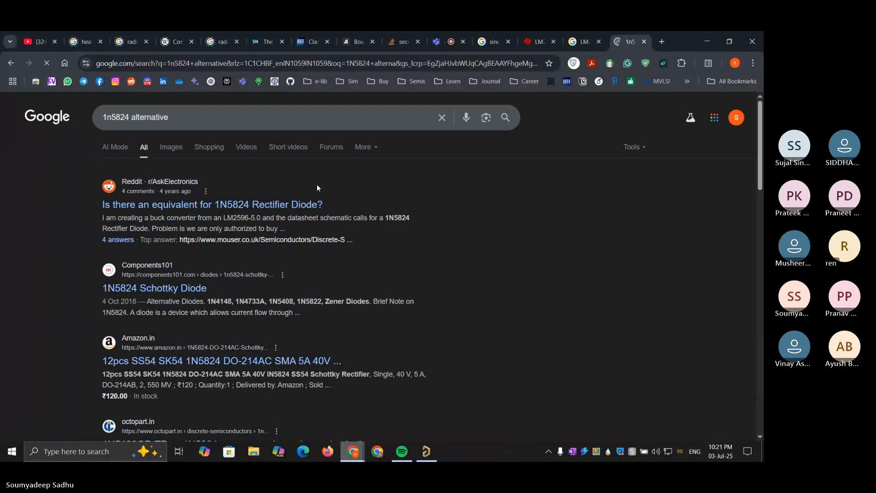
Look through the Google results for substitute diodes for the 1N5824 and switch back to Altium Designer
scroll(318, 187, down, 1)
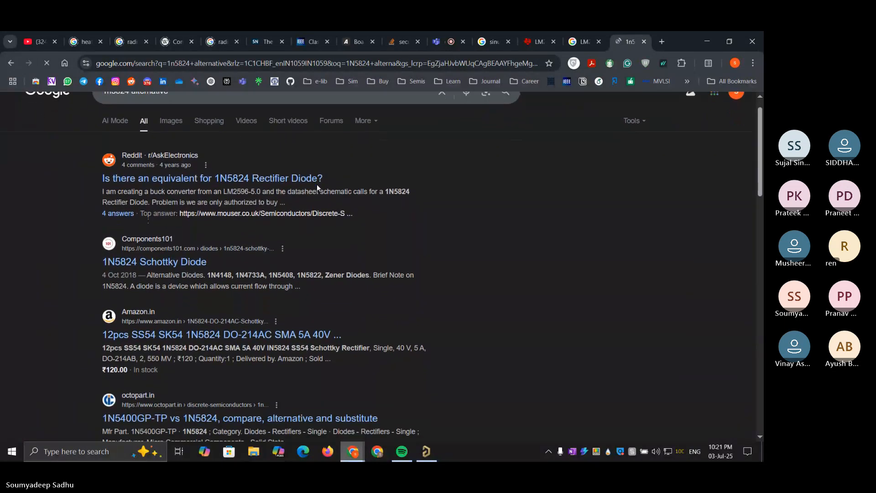
scroll(318, 185, down, 2)
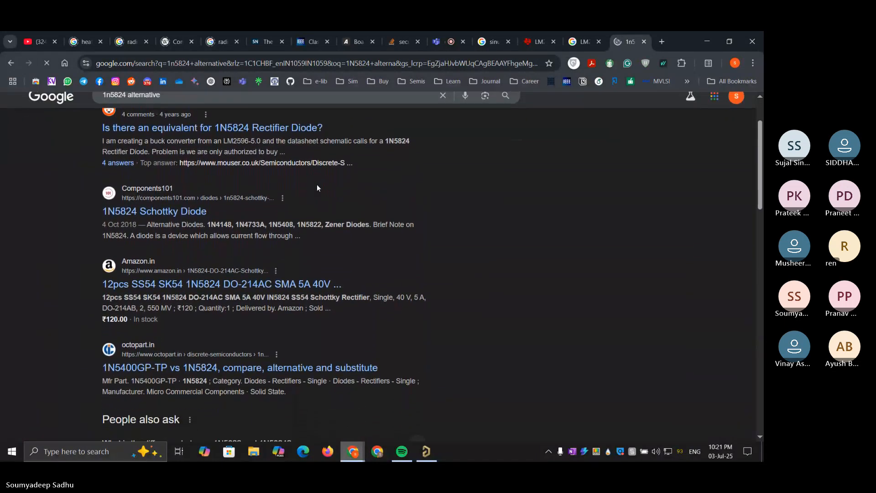
scroll(316, 184, up, 1)
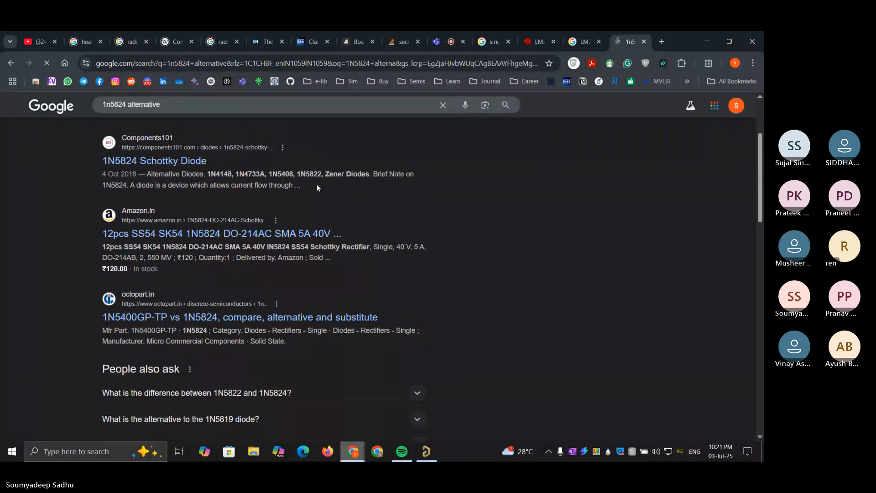
scroll(477, 243, up, 1)
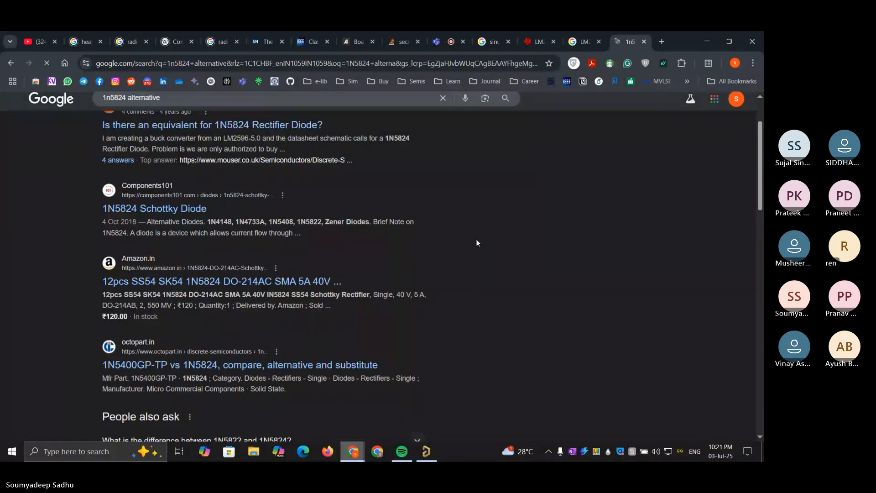
click(449, 33)
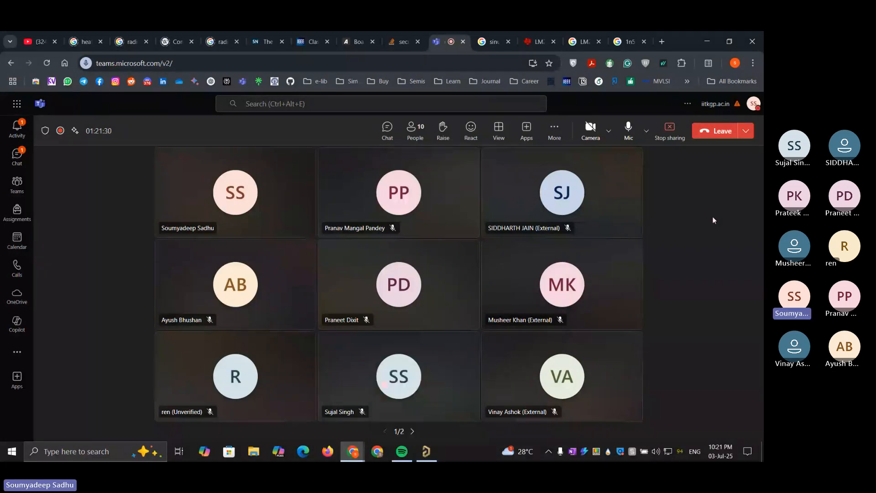
click(427, 451)
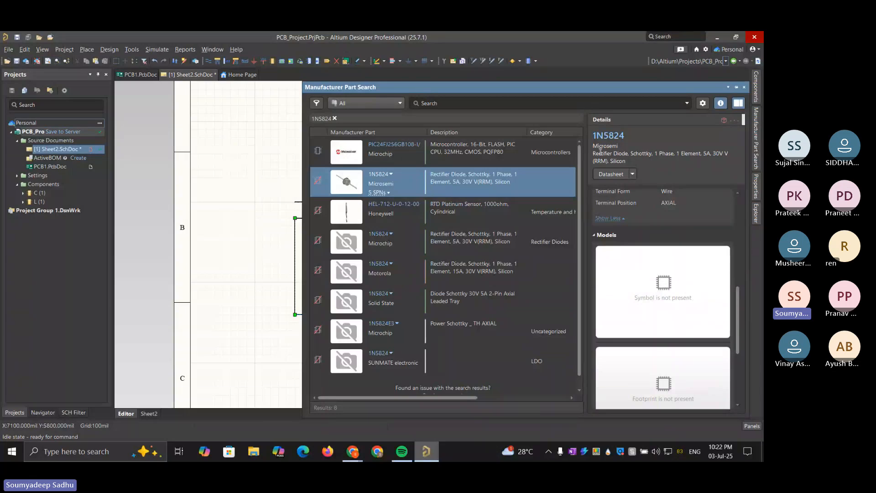
Look over the 1N5824 search results, check TI's LM2596 typical application circuit in Chrome, and return to Altium Designer
scroll(469, 316, down, 1)
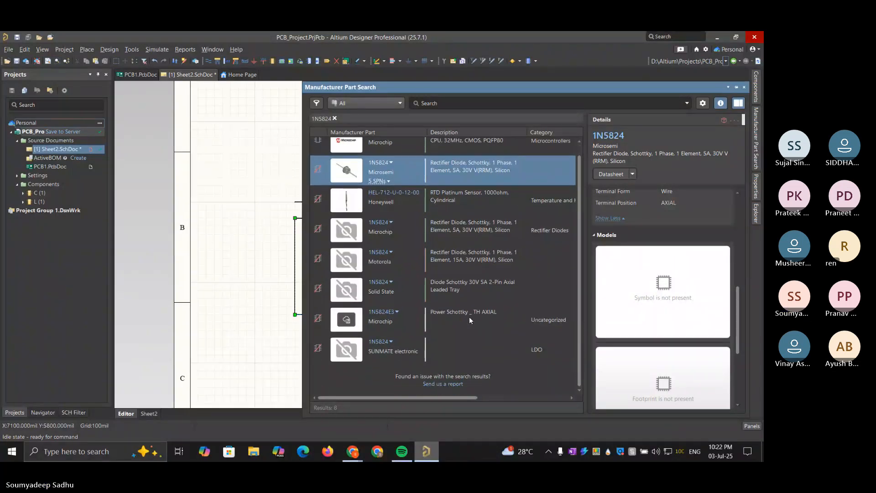
scroll(486, 175, up, 1)
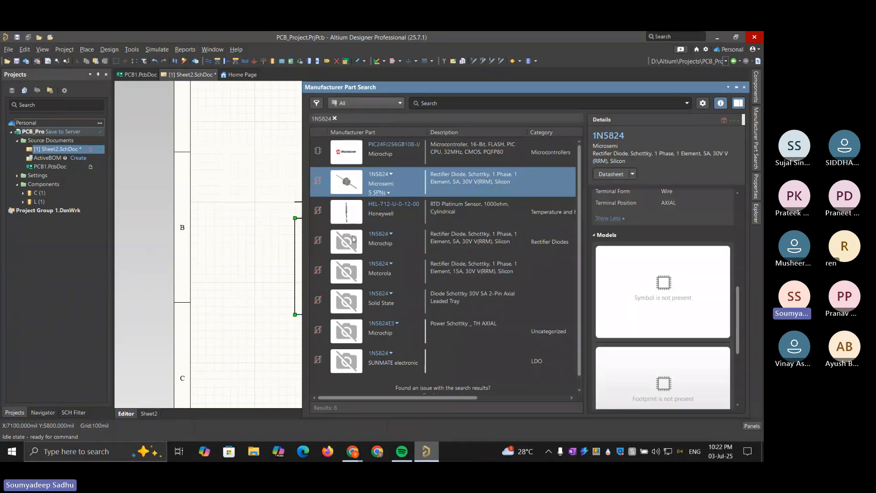
mouse_move(352, 452)
click(458, 411)
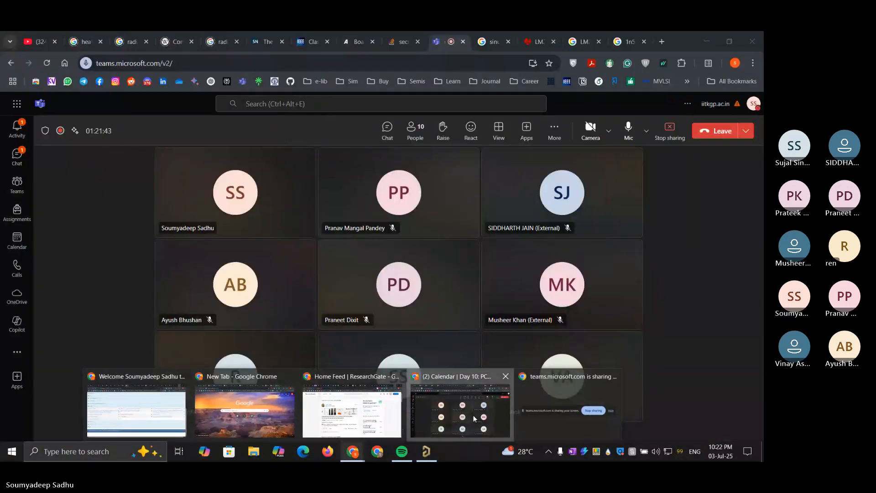
click(538, 34)
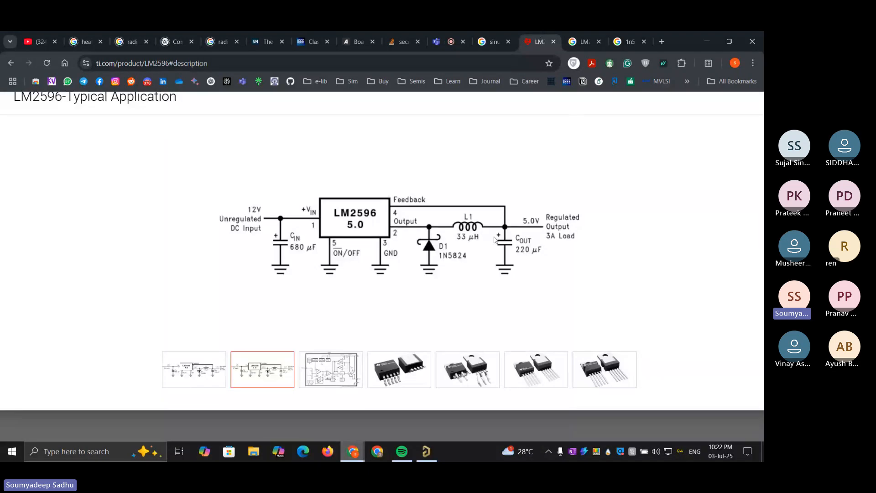
click(703, 36)
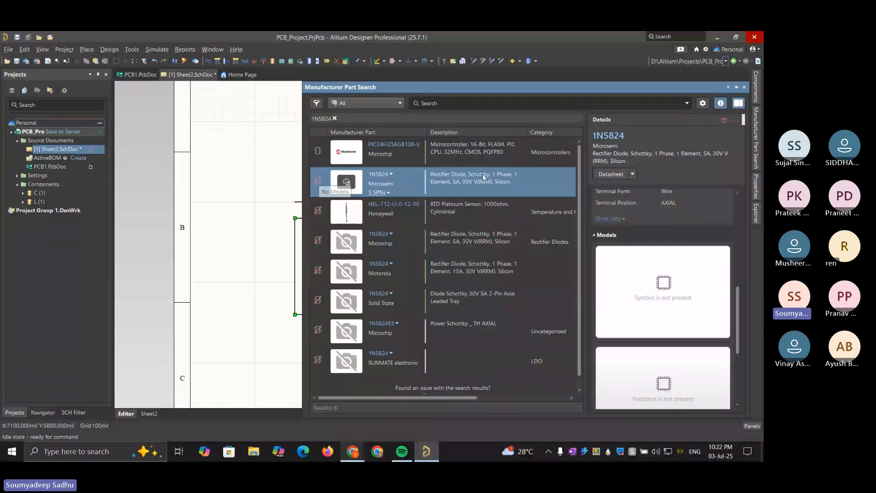
Inspect the models of the remaining results, from the Honeywell part to the SUNMATE 1N5824, and clear the 1N5824 search
click(519, 215)
click(522, 243)
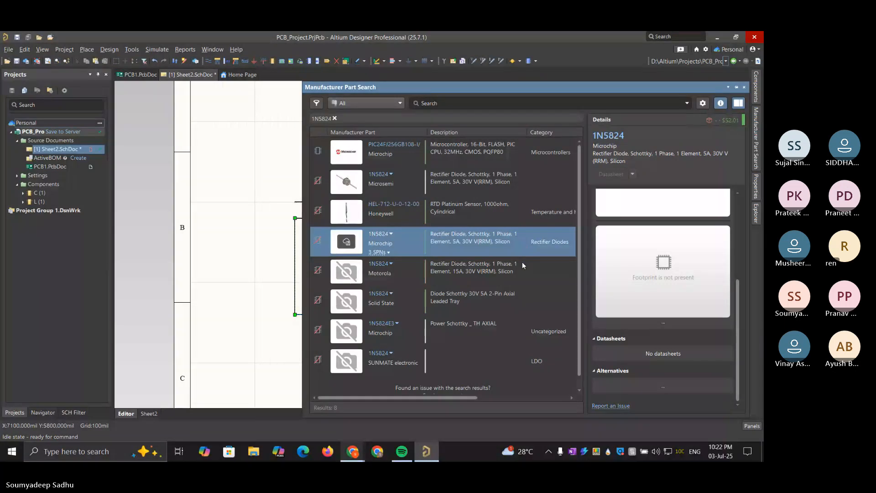
click(522, 261)
click(516, 308)
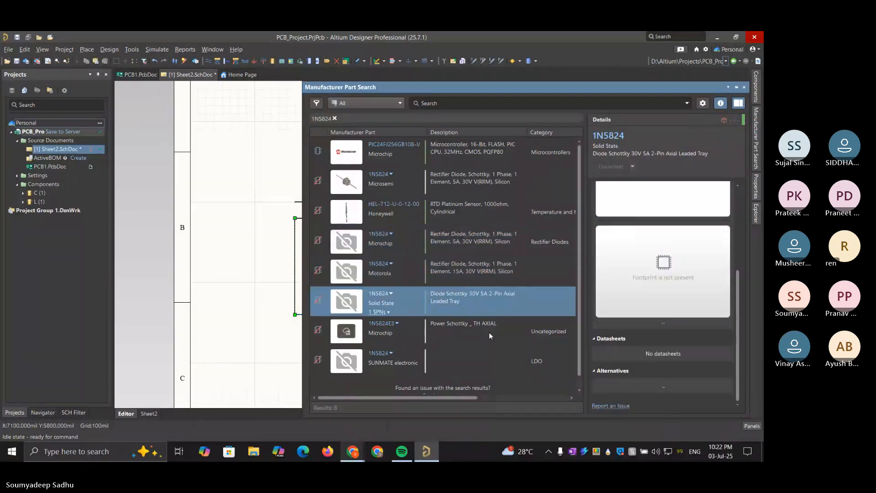
click(489, 335)
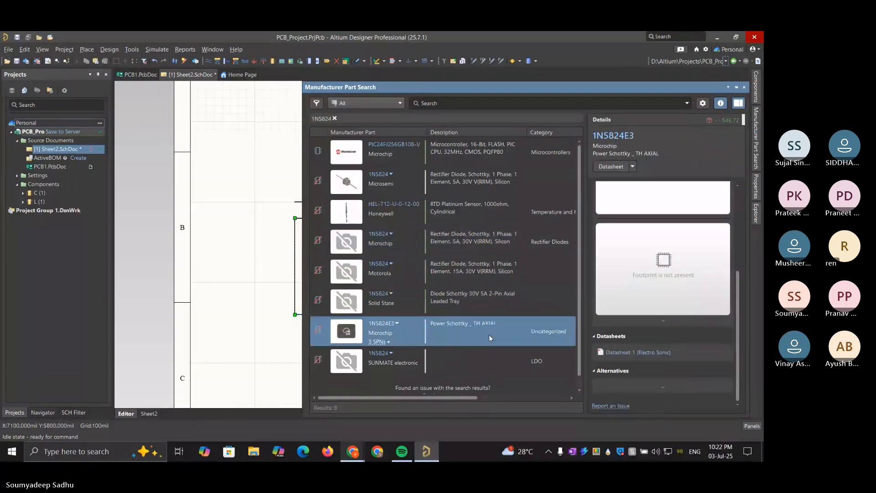
click(489, 363)
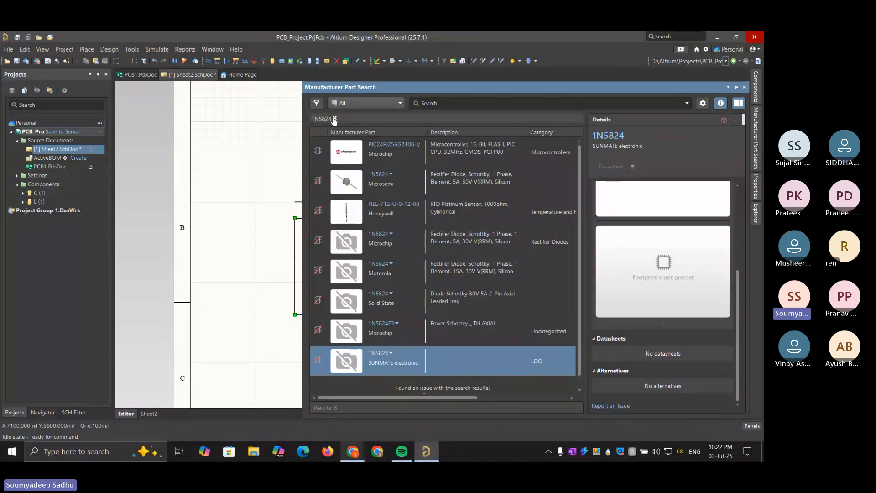
scroll(473, 210, down, 1)
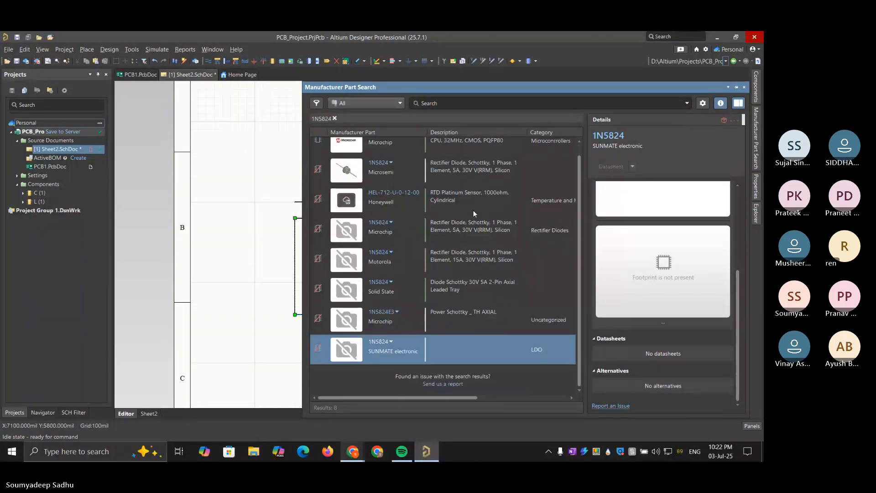
click(336, 119)
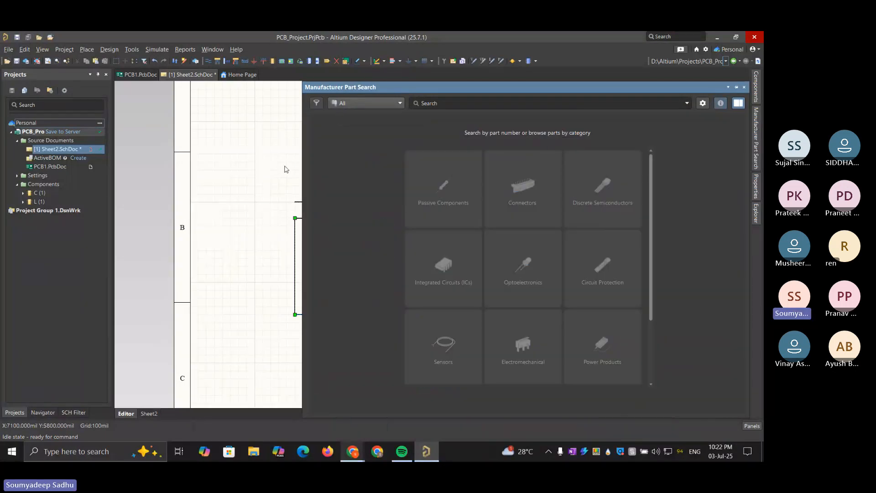
Switch to Chrome, search Google for "mouser" in a new tab, and open the Mouser Electronics India website
mouse_move(353, 450)
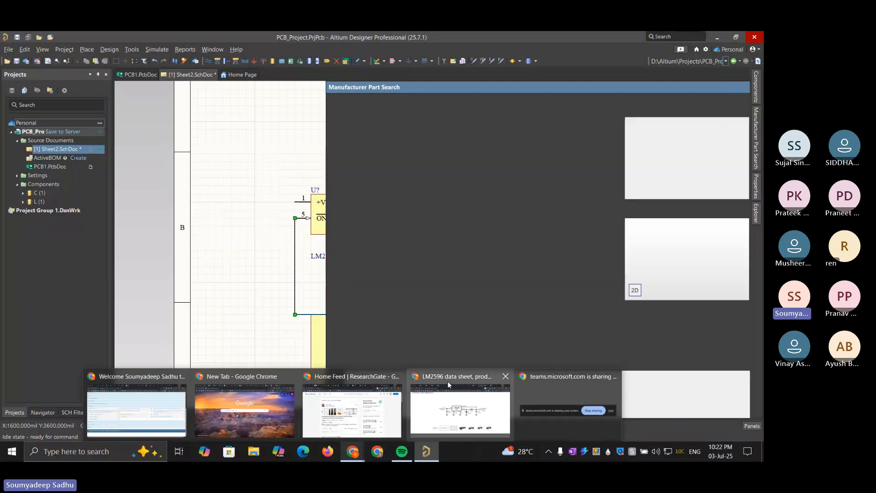
click(447, 382)
click(662, 42)
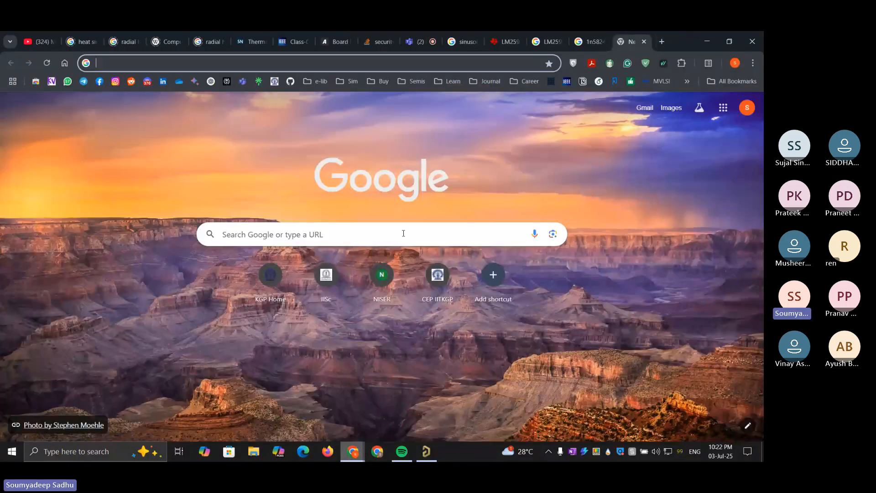
click(404, 233)
text(mouser)
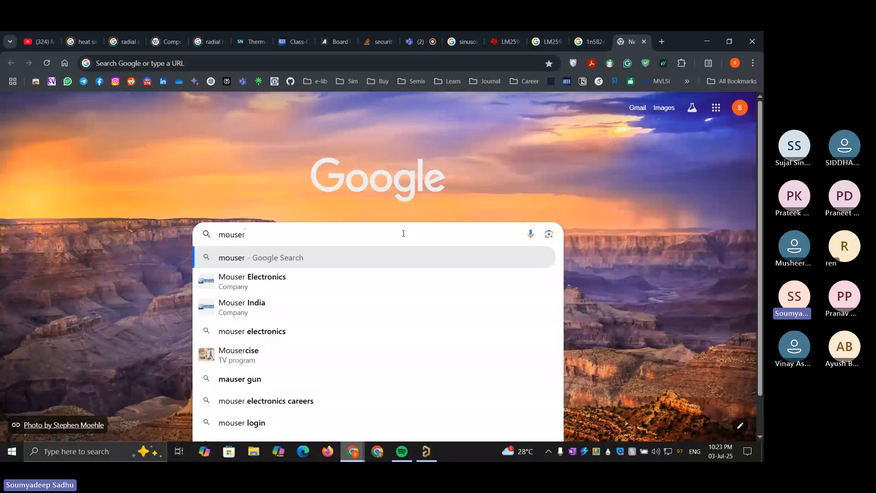
key(Return)
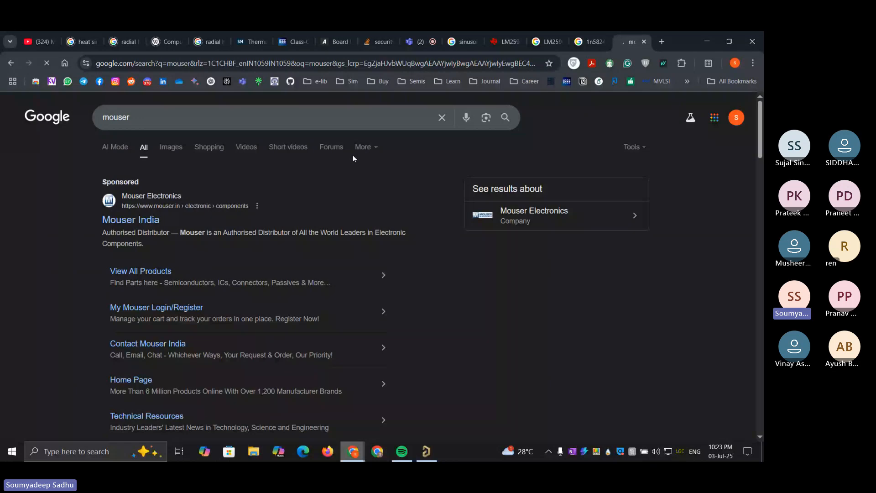
click(411, 41)
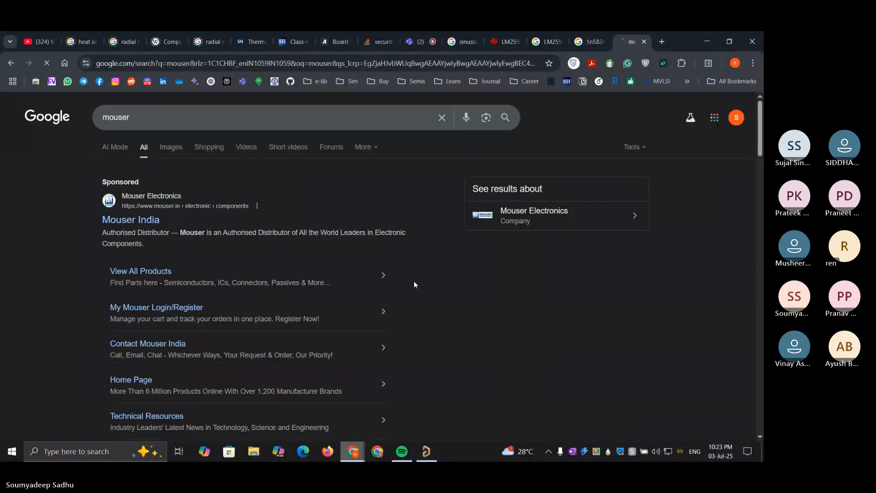
scroll(312, 283, down, 7)
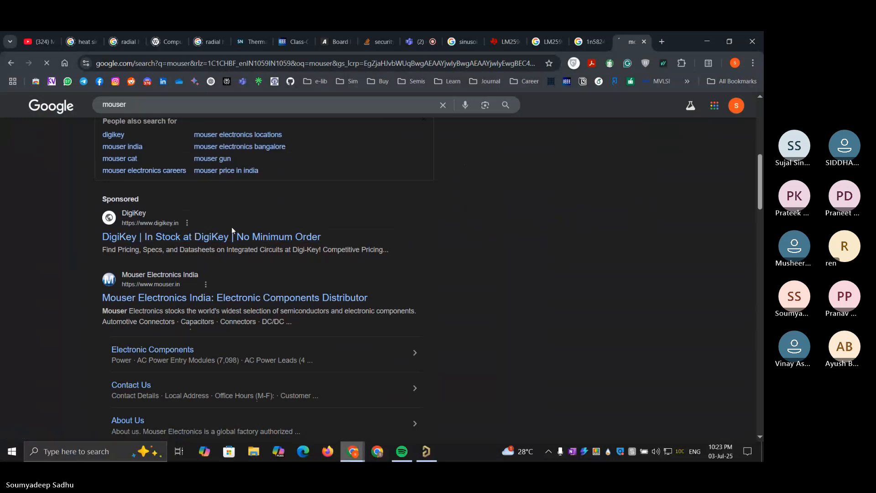
click(210, 298)
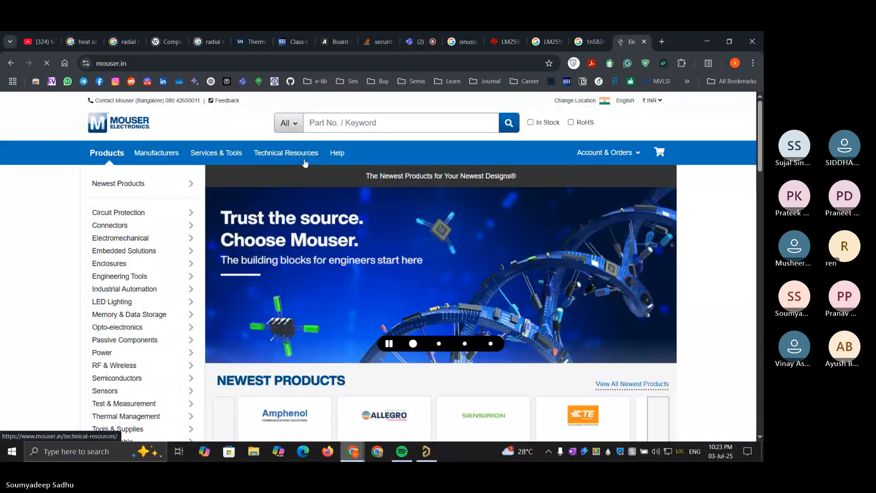
Search Mouser for 1N5824, checking the part number against TI's LM2596 application circuit
click(350, 119)
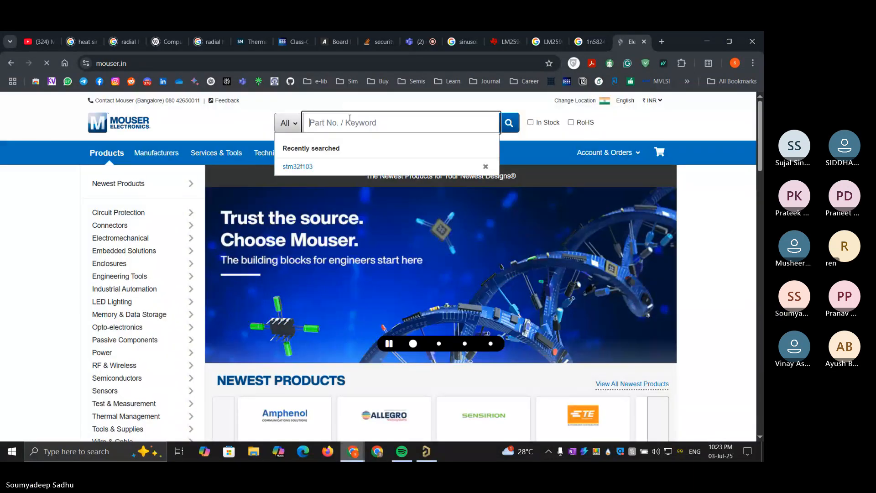
text(1)
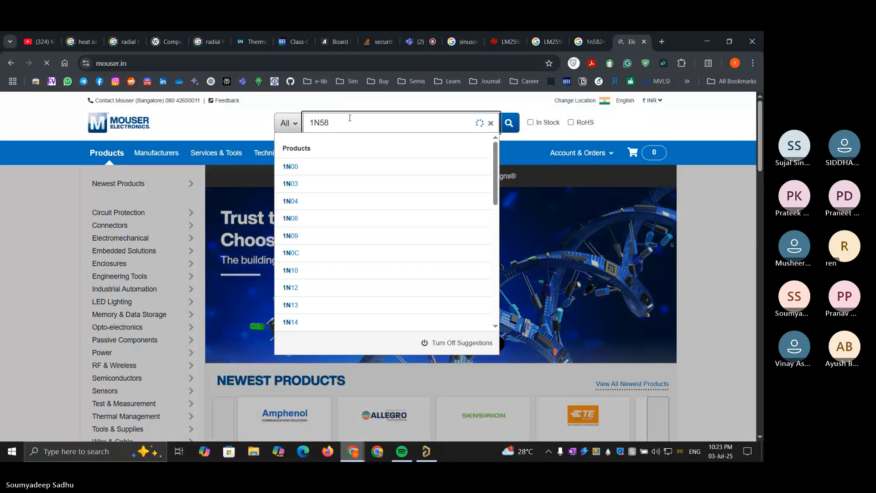
text(N58)
key(BackSpace)
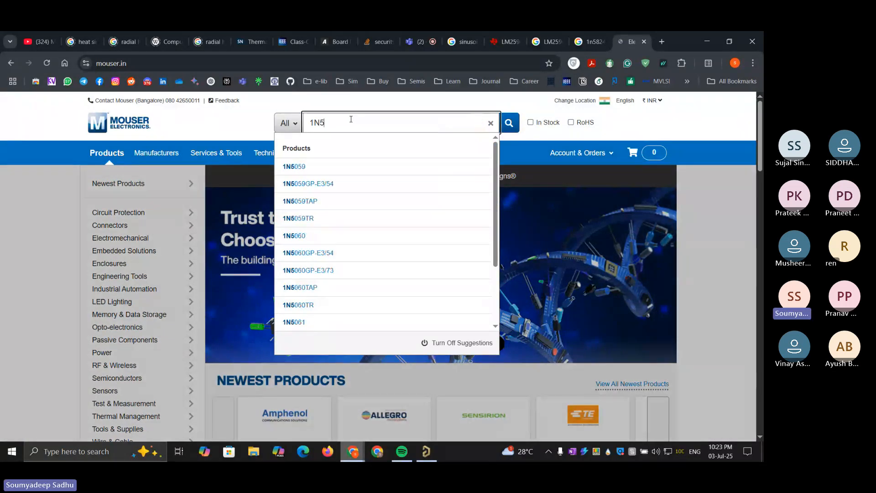
click(492, 33)
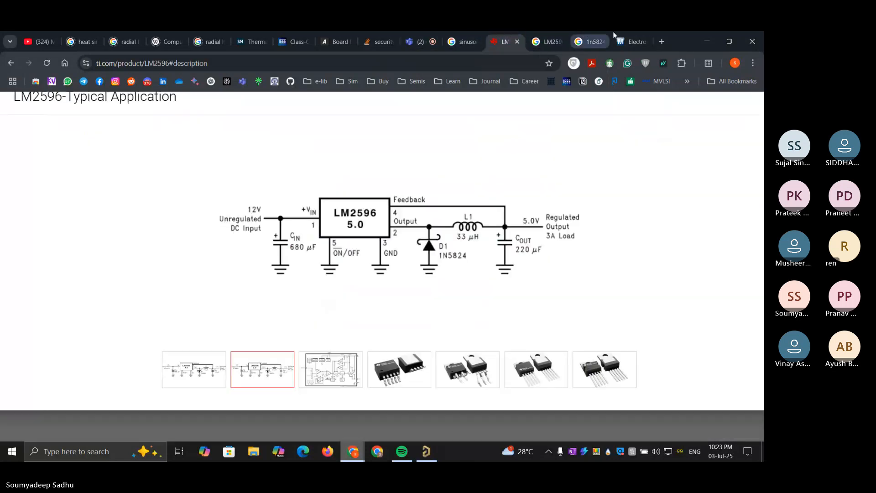
click(621, 38)
text(8)
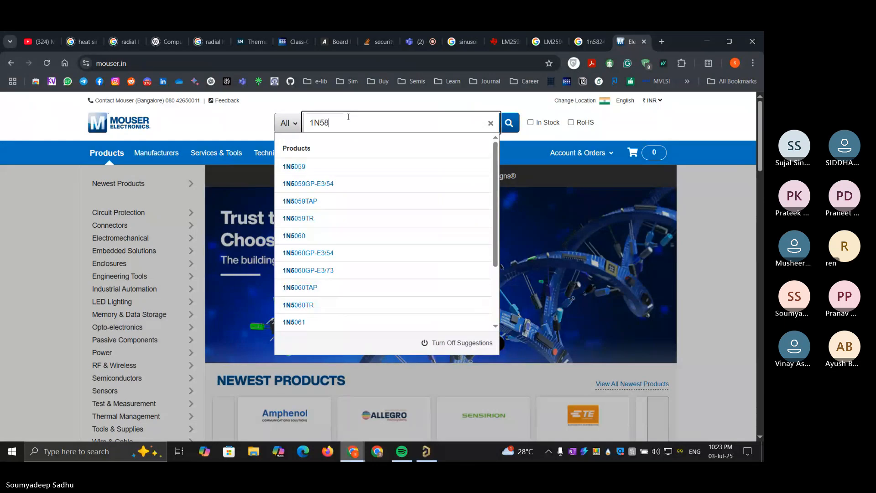
text(24)
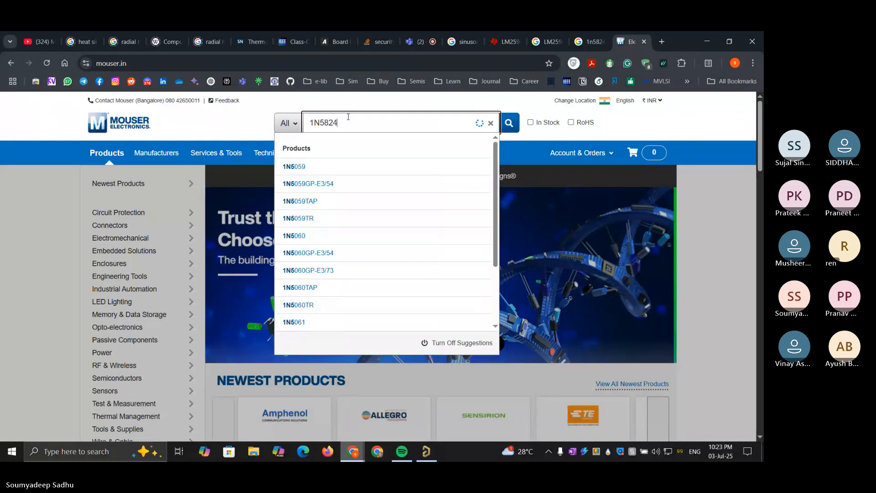
key(Return)
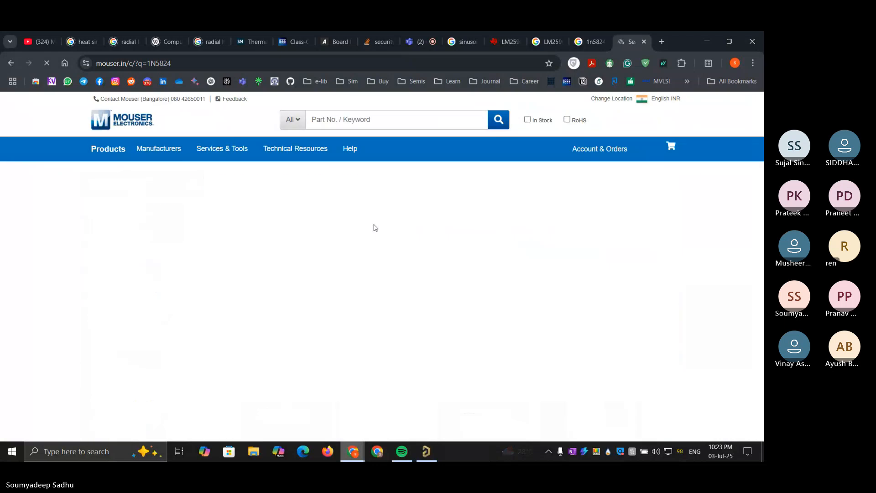
Preview the symbol, footprint and 3D model of Microchip's 1N5824 among the Mouser results, and close the preview
scroll(289, 264, down, 3)
scroll(289, 268, down, 6)
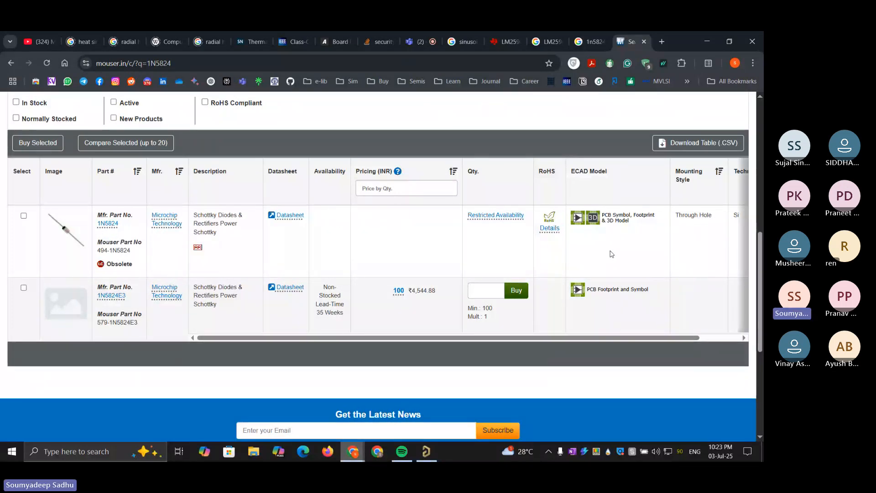
click(615, 218)
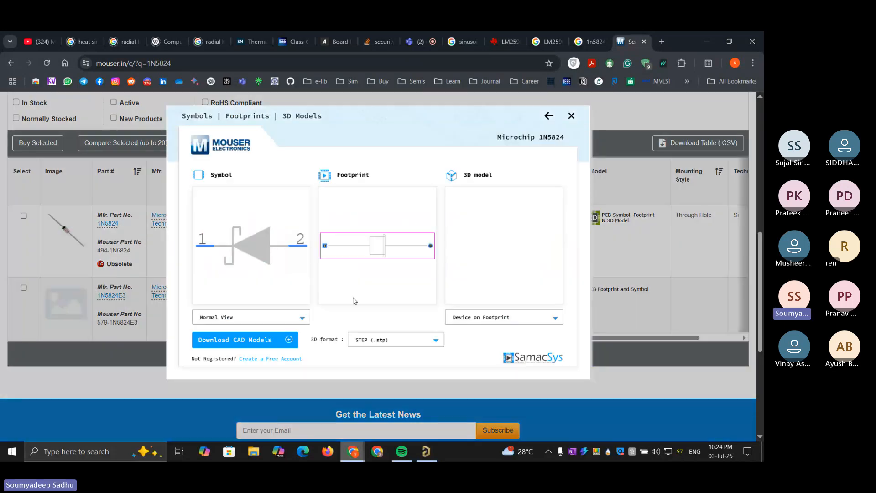
scroll(388, 242, up, 4)
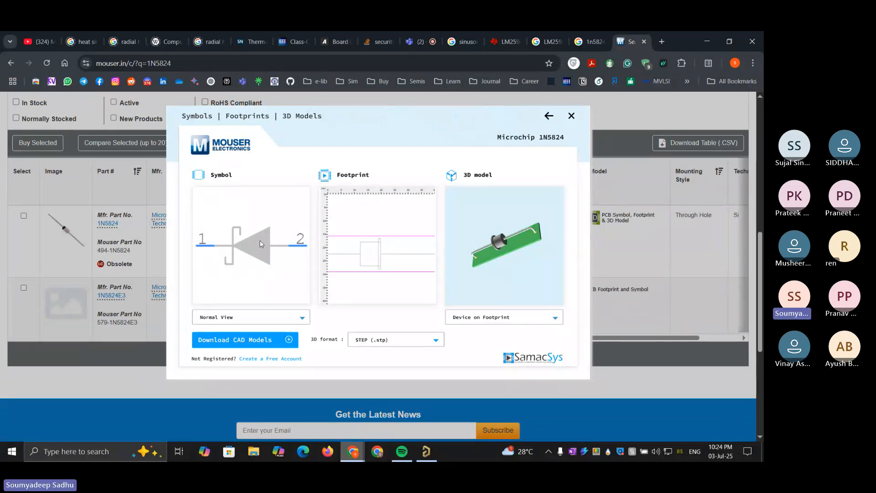
drag(259, 240, 249, 224)
scroll(389, 253, down, 4)
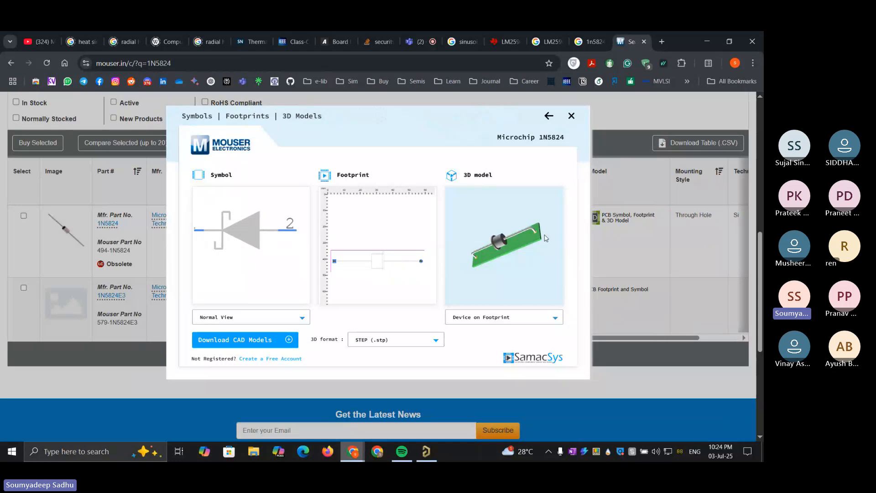
drag(545, 237, 491, 208)
click(571, 116)
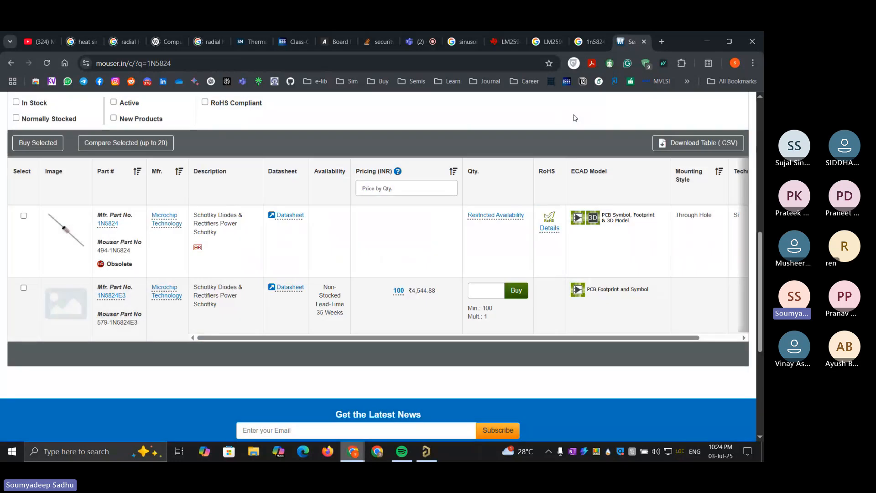
Return to the Google results for "1n5824 alternative" and highlight 1N4148 among the alternative diodes in the Components101 entry
click(586, 36)
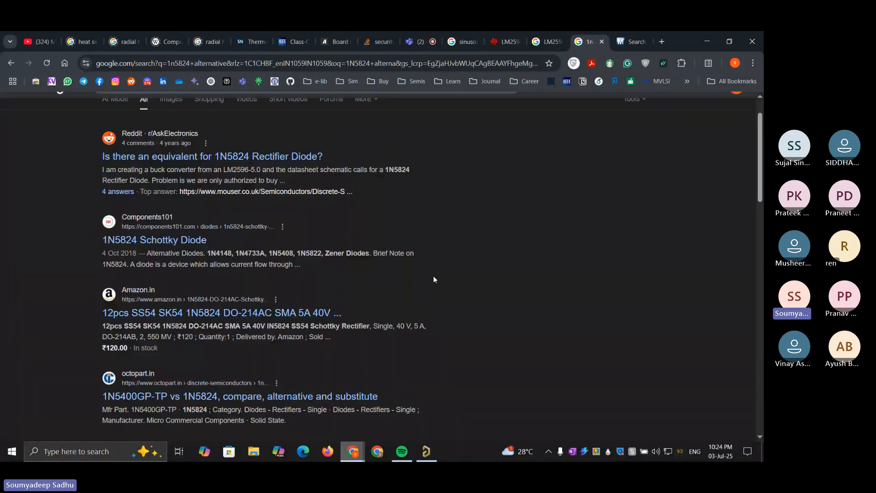
scroll(434, 276, up, 1)
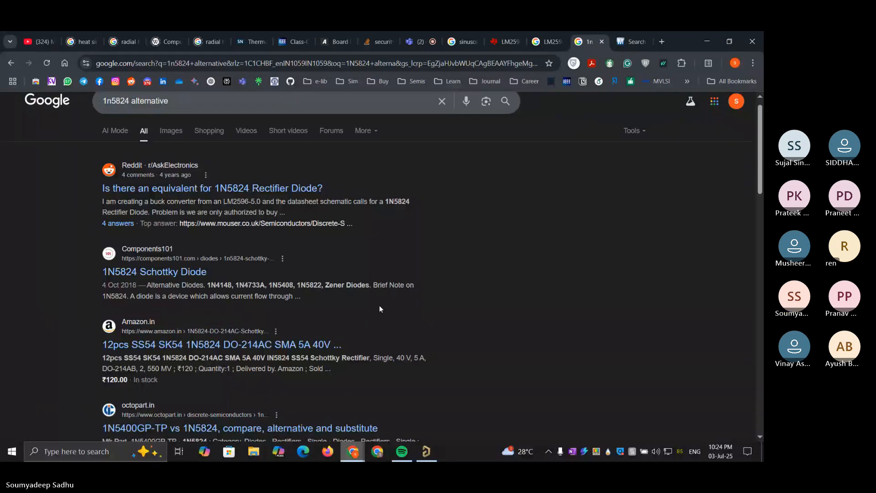
drag(208, 285, 233, 286)
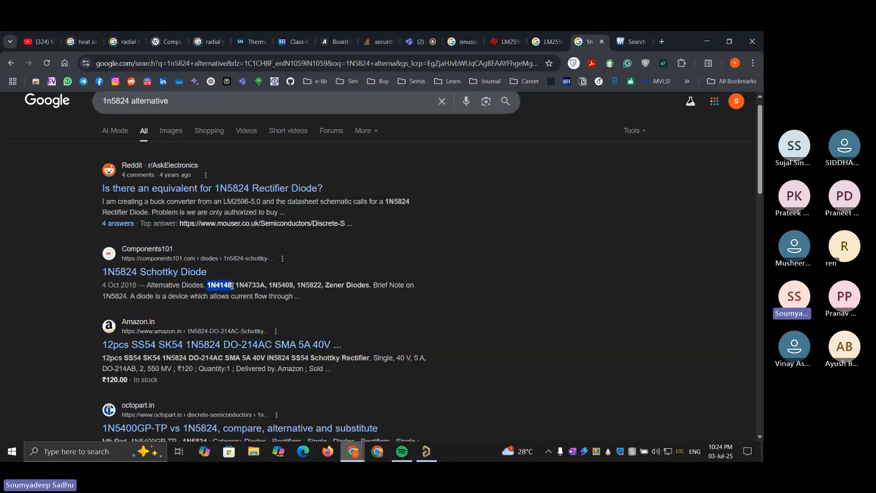
Switch back to Altium Designer and search the Diodes category of the component library for 1N4148
click(426, 450)
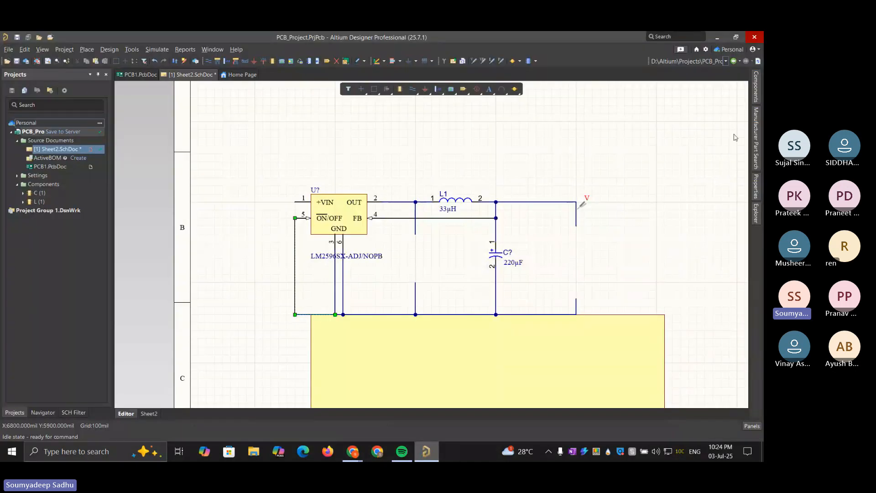
click(756, 99)
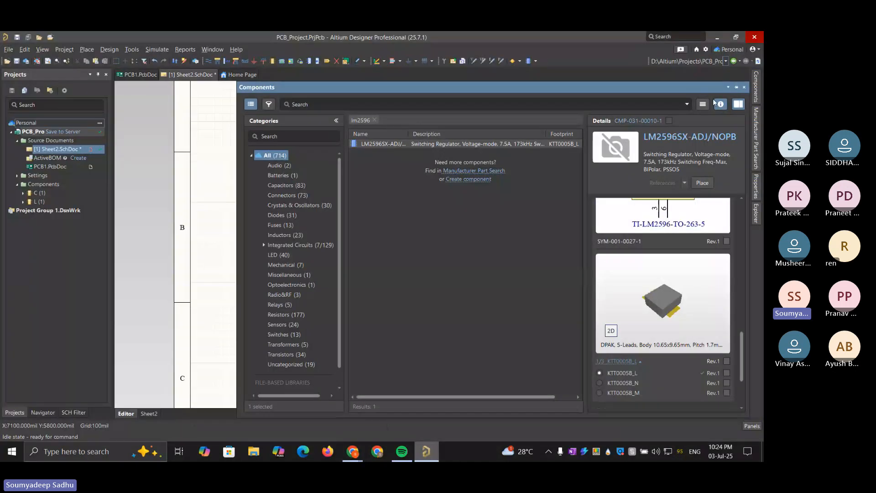
click(375, 120)
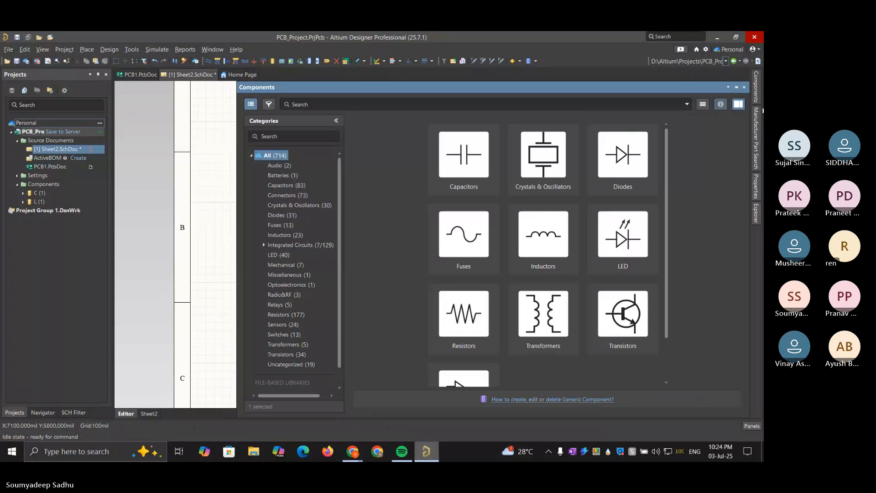
click(758, 85)
click(757, 84)
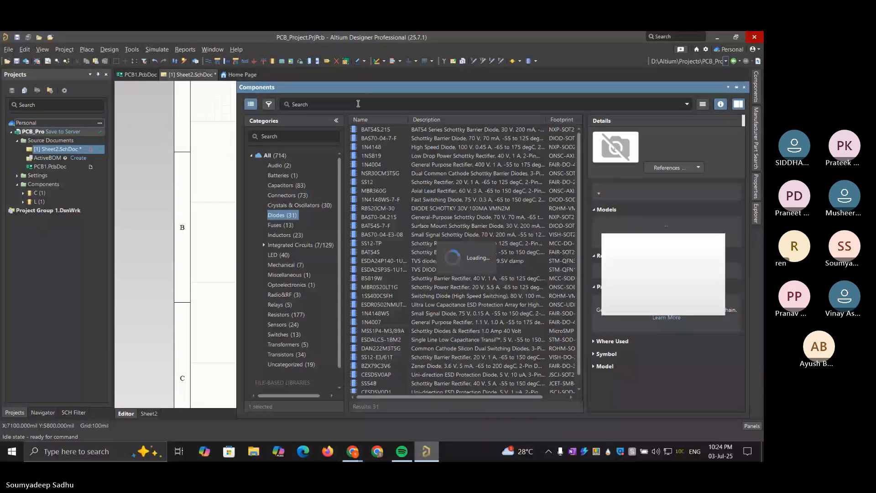
click(358, 104)
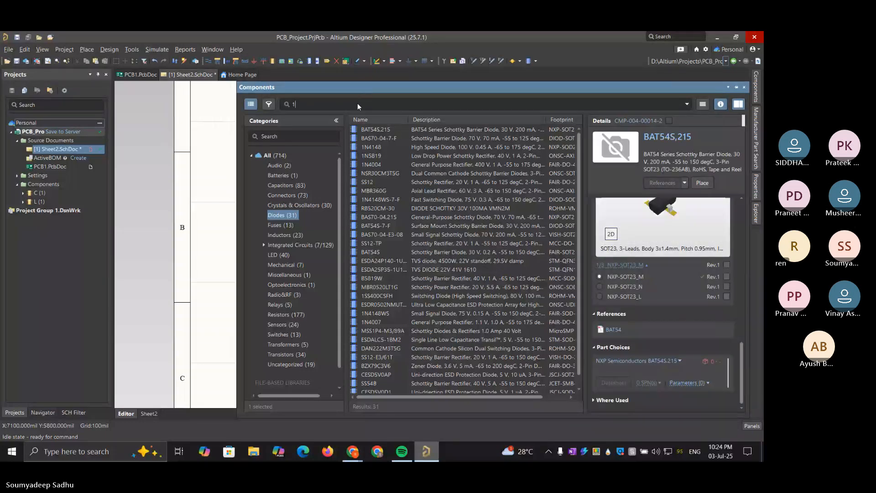
text(1N)
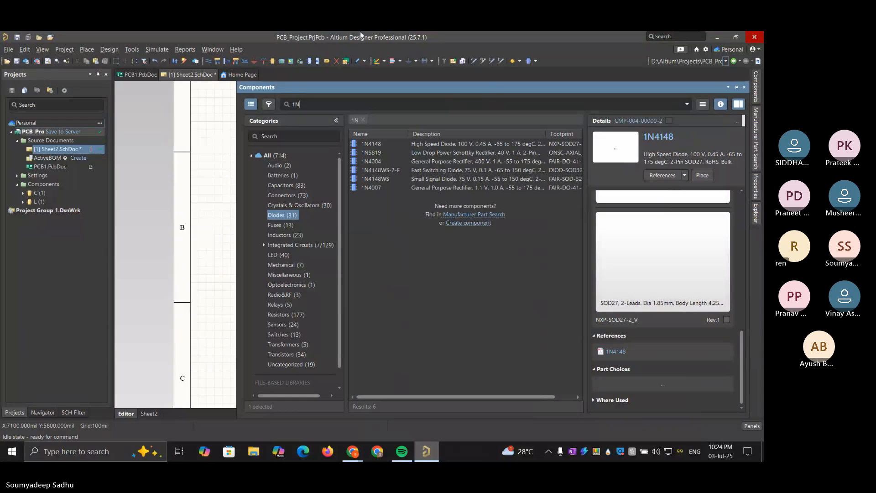
text(4148)
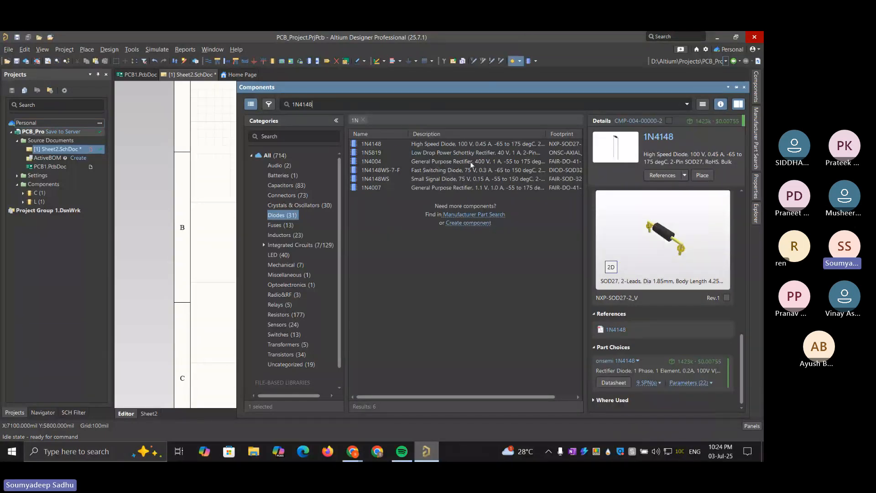
Place the 1N4148 high speed diode on the schematic between the LM2596 and the 220µF output capacitor
click(384, 144)
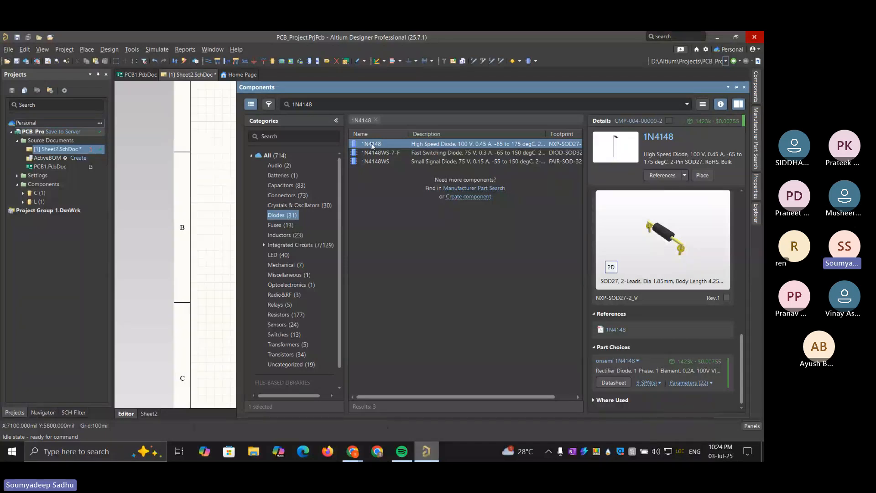
drag(371, 144, 217, 226)
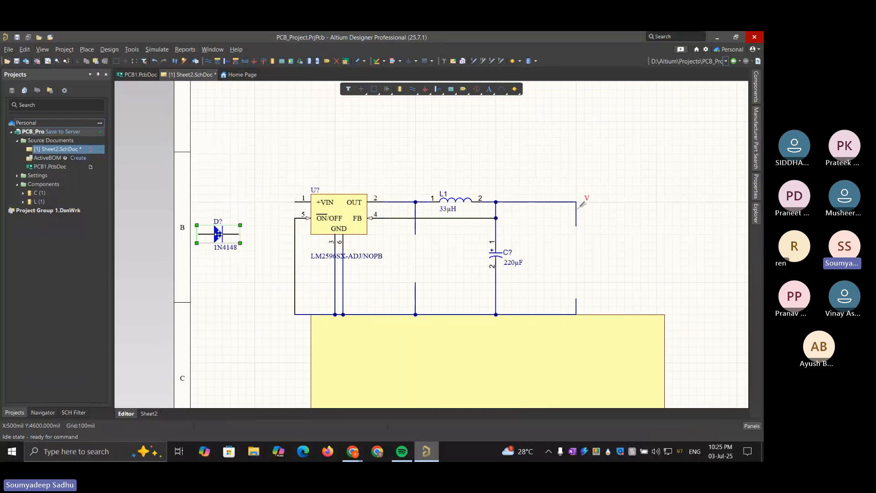
drag(219, 234, 436, 266)
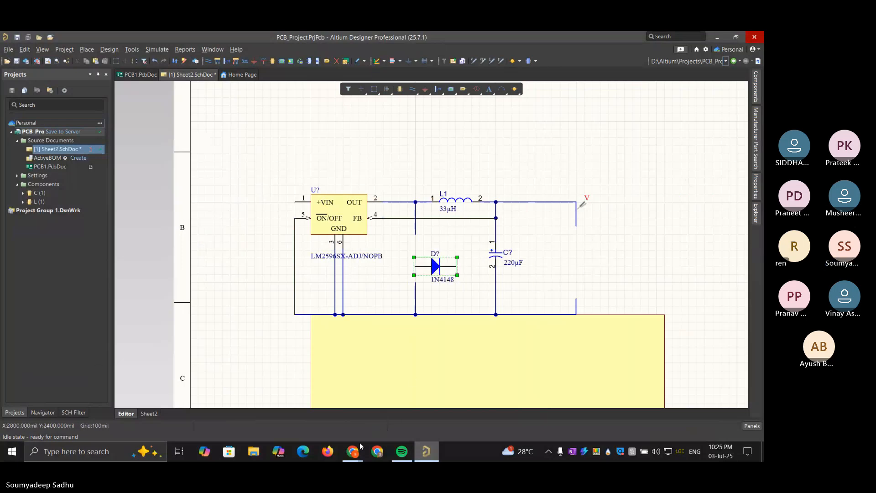
Check the diode's orientation in TI's LM2596 typical application circuit in Chrome, and return to the schematic
mouse_move(361, 446)
click(449, 410)
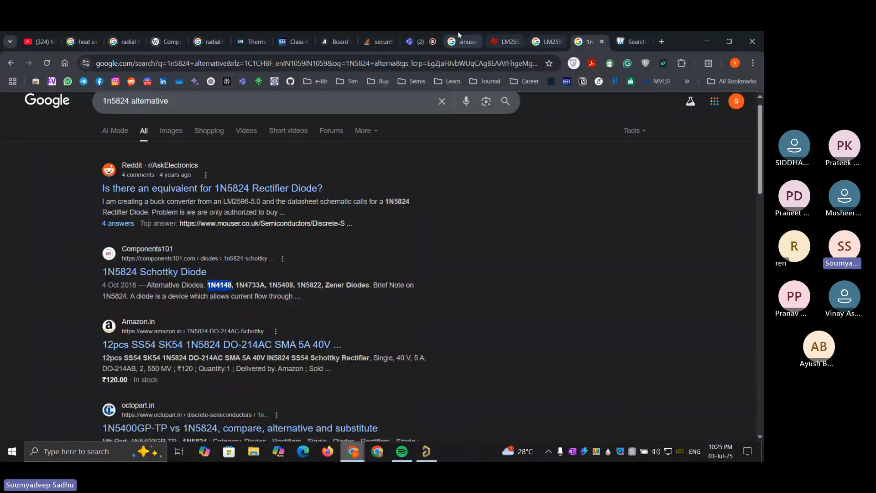
click(511, 32)
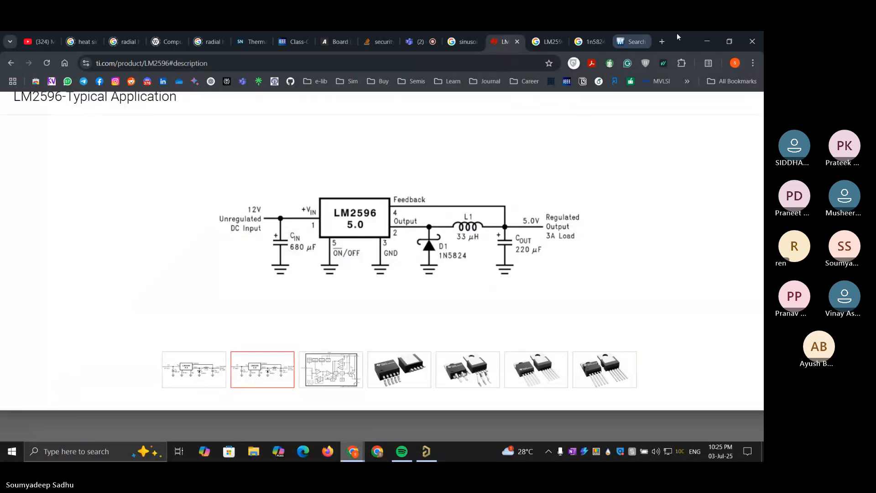
click(708, 41)
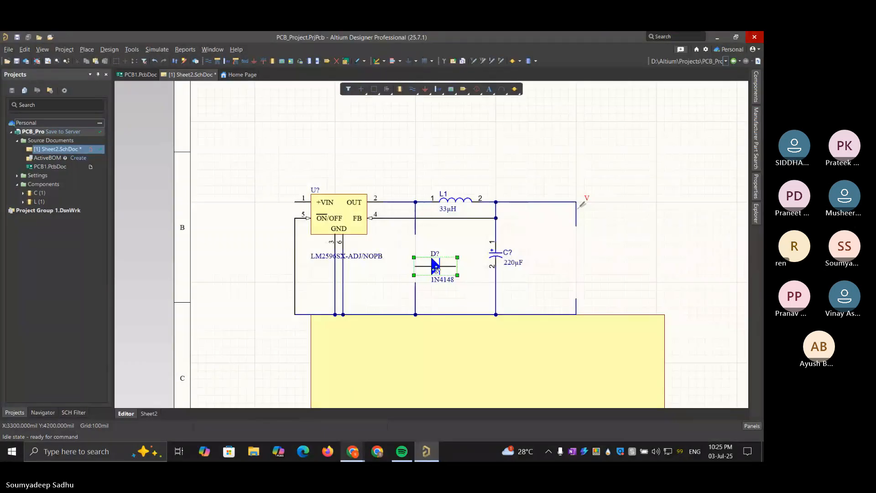
Rotate the 1N4148 upright with its cathode up and connect it between the OUT line and the ground line
double_click(436, 266)
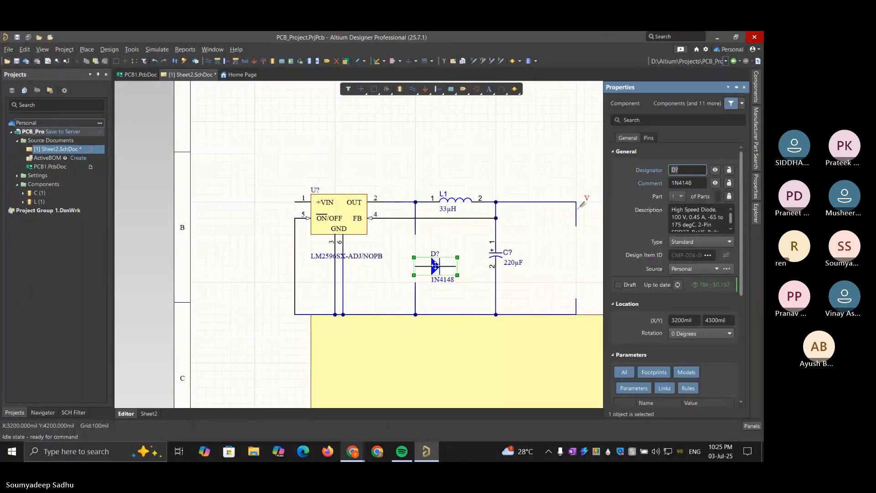
drag(435, 266, 415, 283)
key(space)
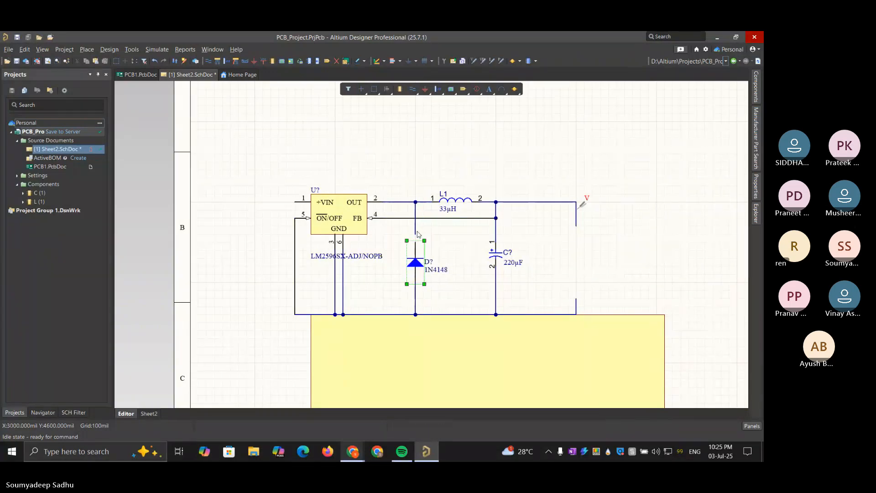
drag(416, 235, 414, 242)
drag(397, 211, 397, 208)
click(656, 226)
click(518, 92)
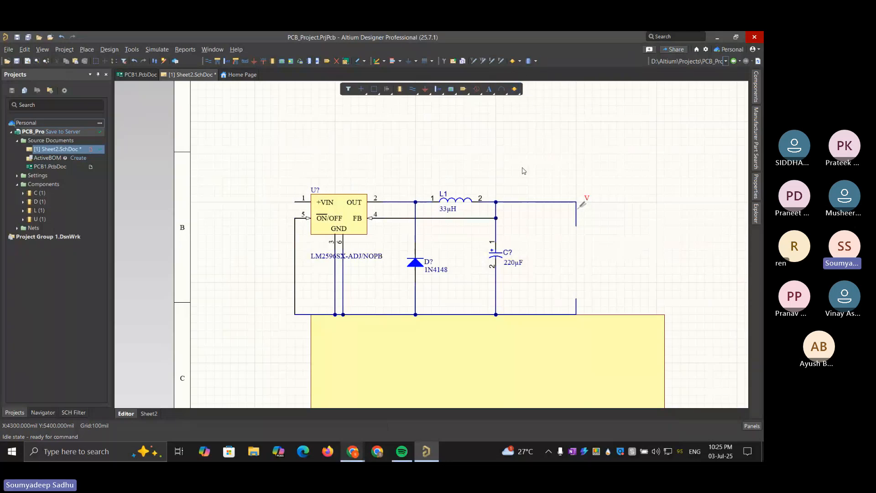
Move the yellow rectangle up behind the buck converter circuit
ctrl+scroll(523, 171, down, 3)
ctrl+scroll(524, 171, up, 2)
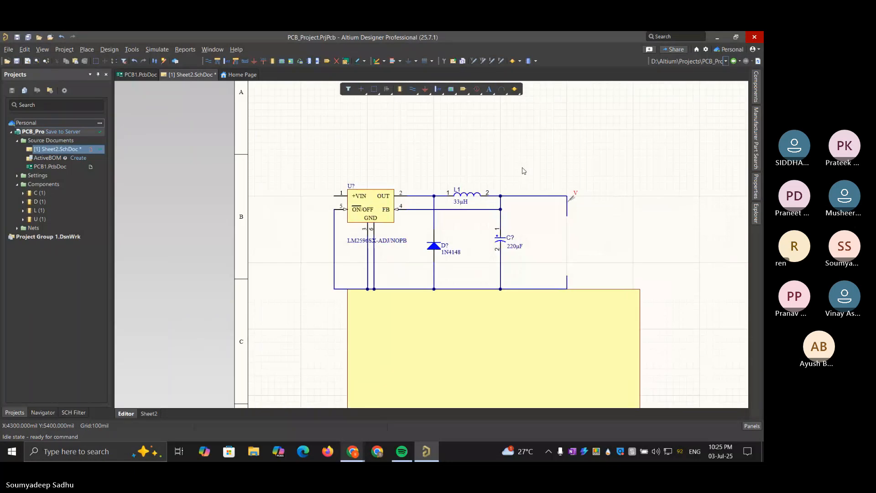
click(515, 315)
drag(515, 315, 449, 197)
click(610, 206)
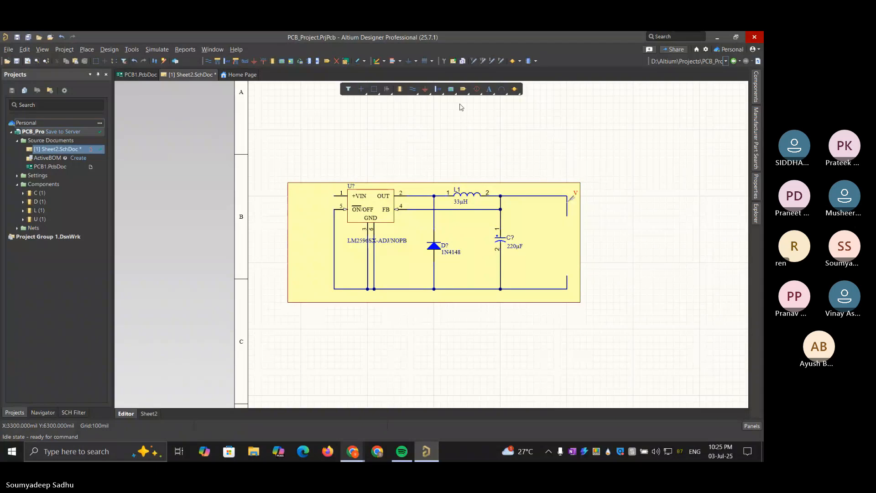
Place a DC voltage source beside the circuit and move the yellow rectangle clear below it
click(518, 94)
click(523, 106)
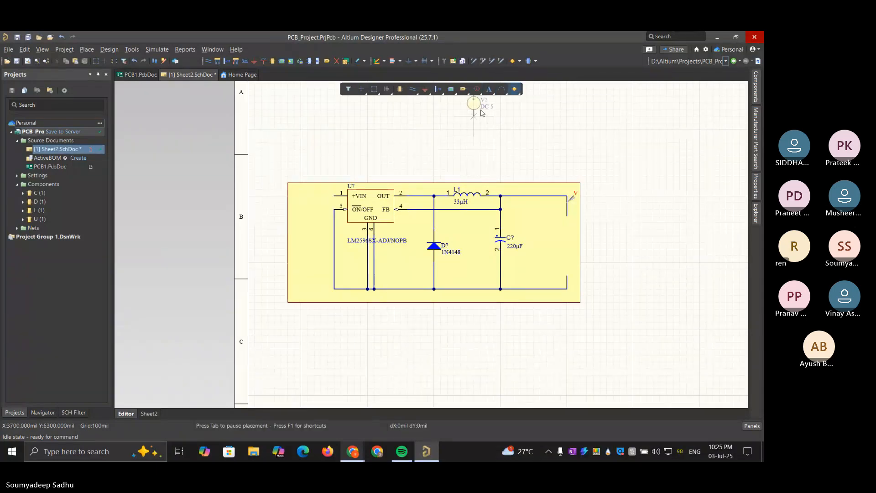
click(474, 91)
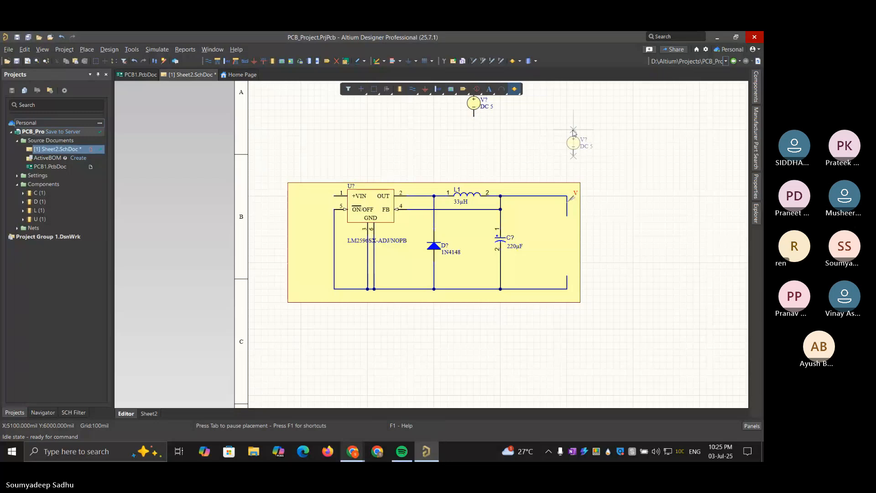
key(Escape)
drag(473, 105, 625, 160)
ctrl+scroll(488, 152, down, 1)
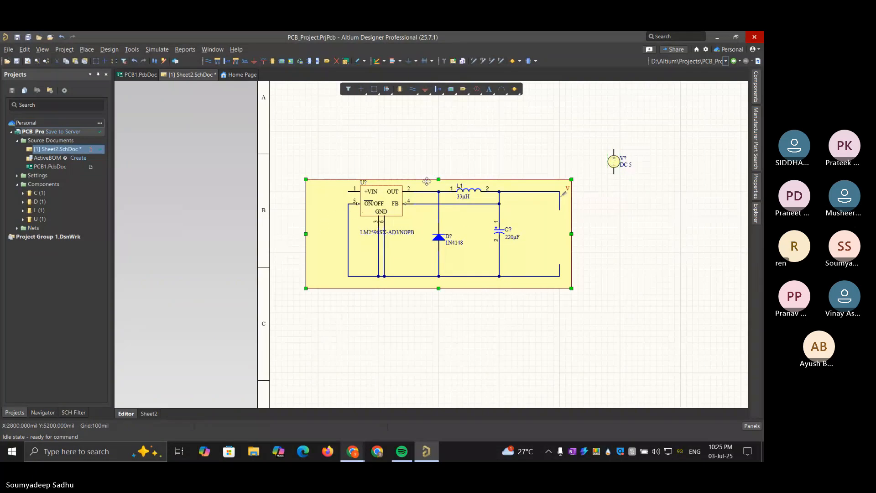
drag(427, 184, 517, 299)
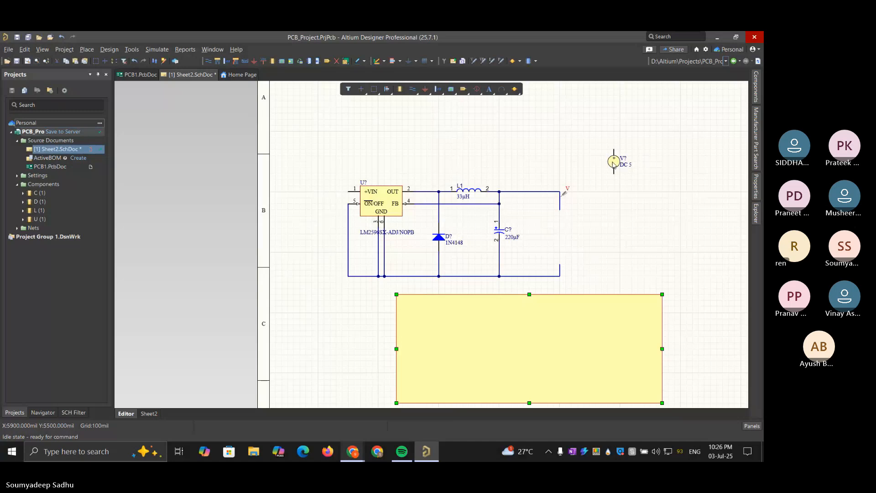
Position the DC voltage source left of the LM2596 and wire its positive terminal to +VIN and its negative terminal to the ground line
drag(613, 162, 318, 231)
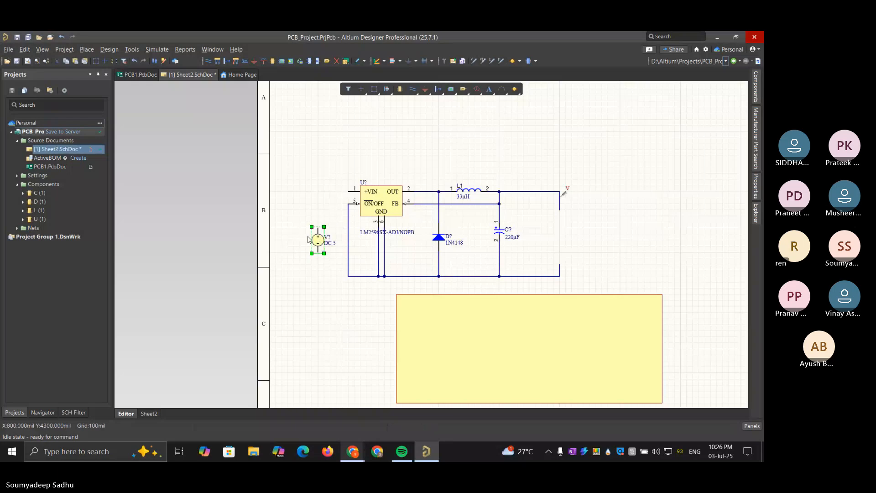
key(ctrl+w)
click(318, 227)
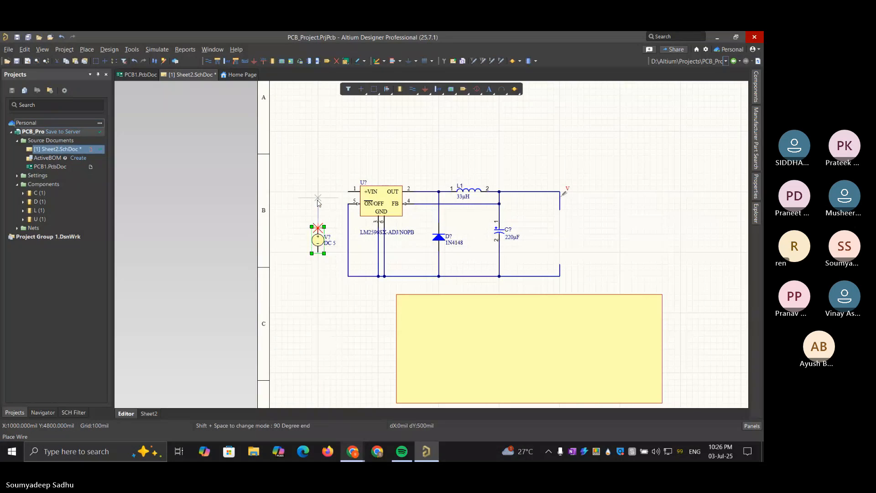
click(354, 191)
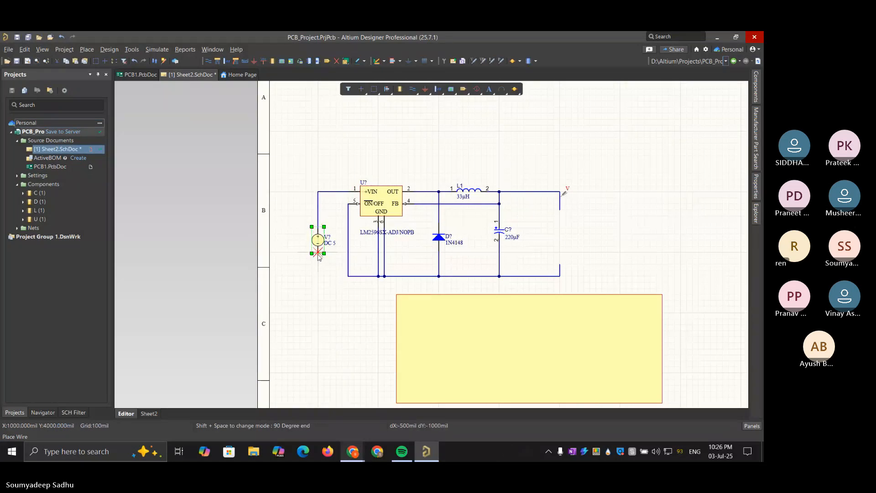
click(319, 254)
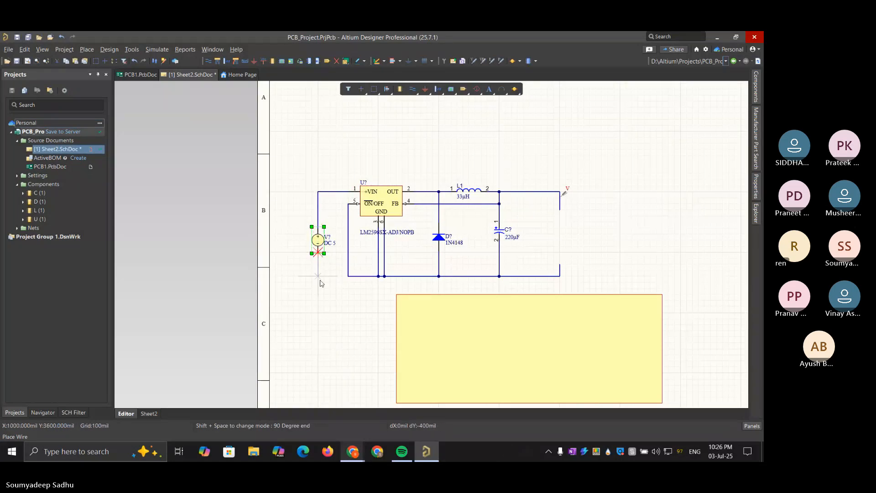
click(348, 276)
key(Escape)
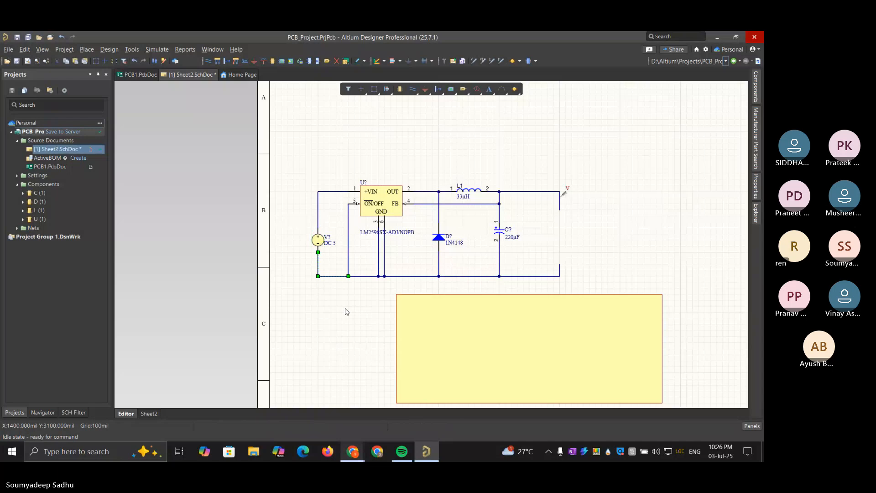
click(324, 316)
Place a GND power port on the ground line's corner directly below the voltage source
click(424, 89)
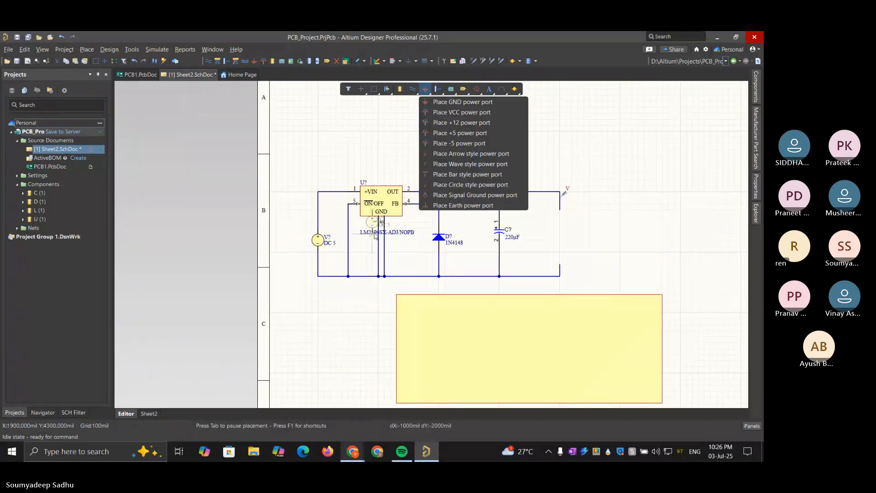
key(Escape)
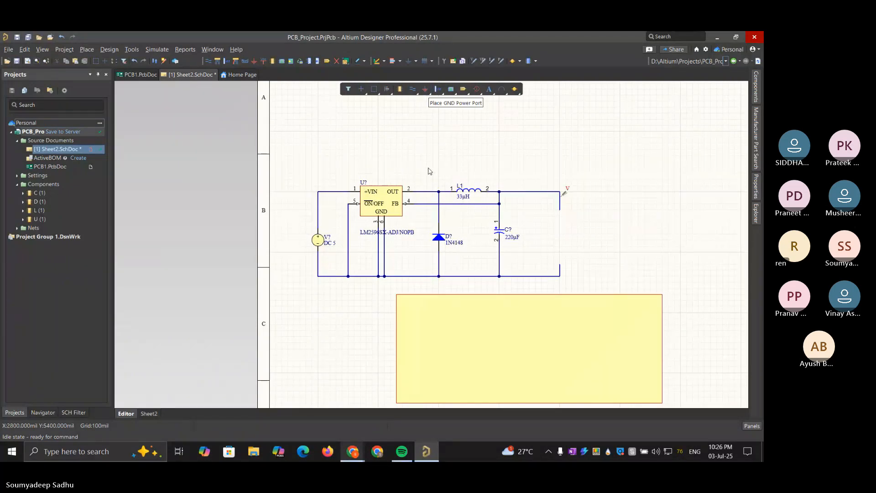
click(434, 92)
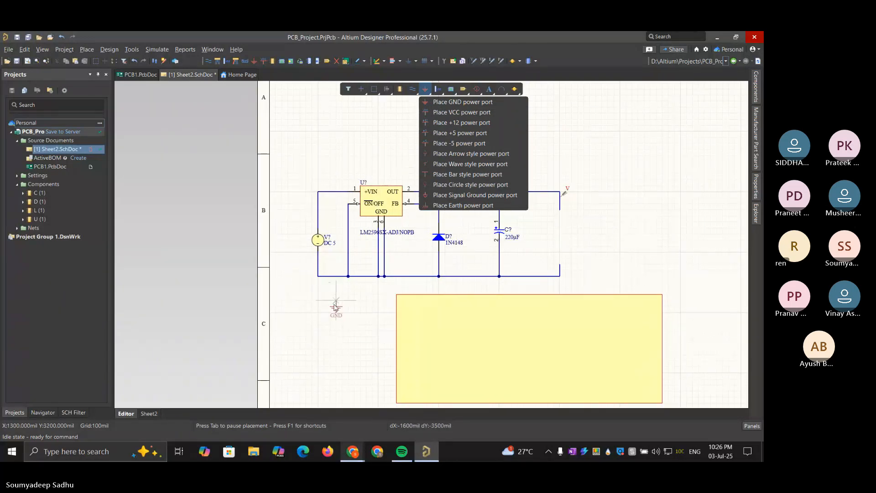
click(318, 277)
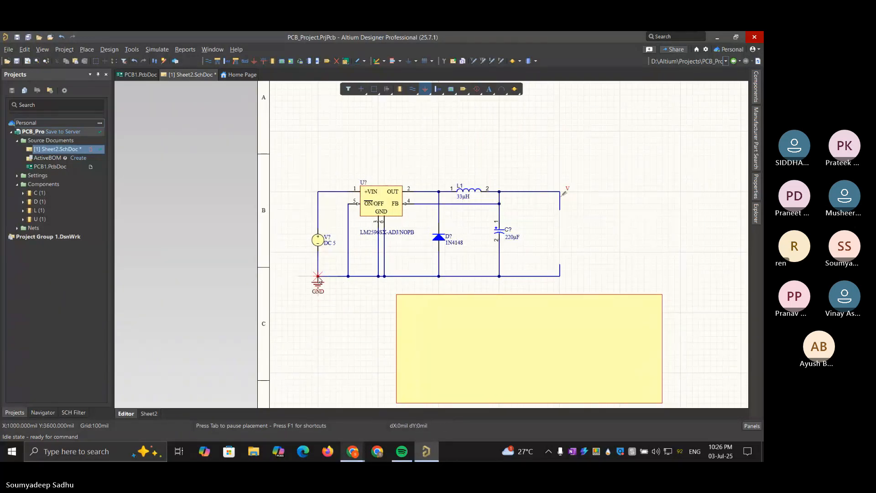
key(Escape)
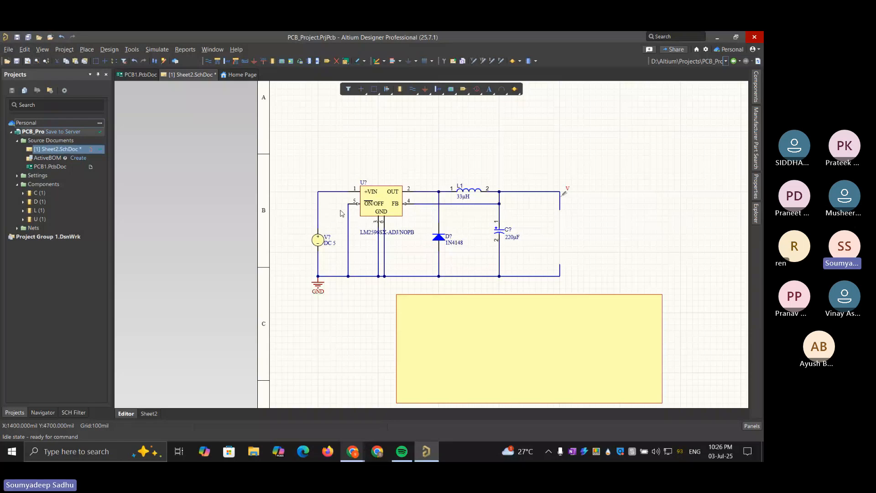
Select the voltage source with its wires and GND port, and shift them farther left from the LM2596
drag(298, 174, 351, 343)
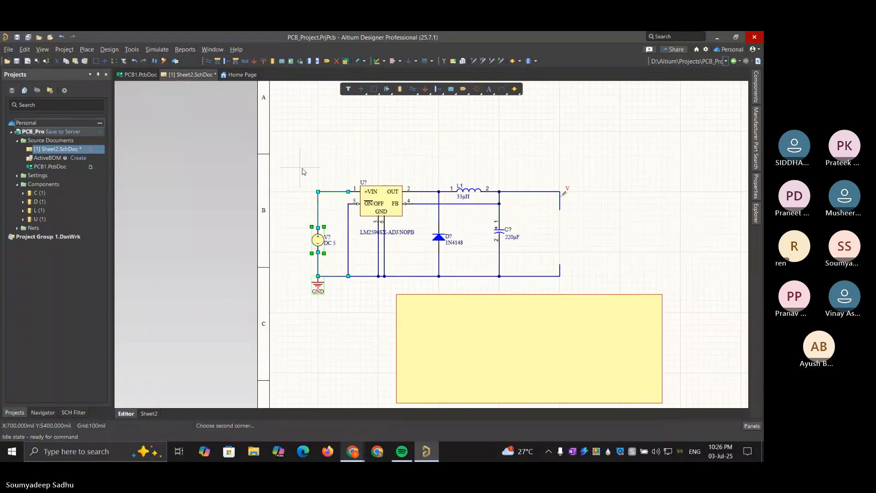
click(302, 172)
drag(302, 168, 325, 336)
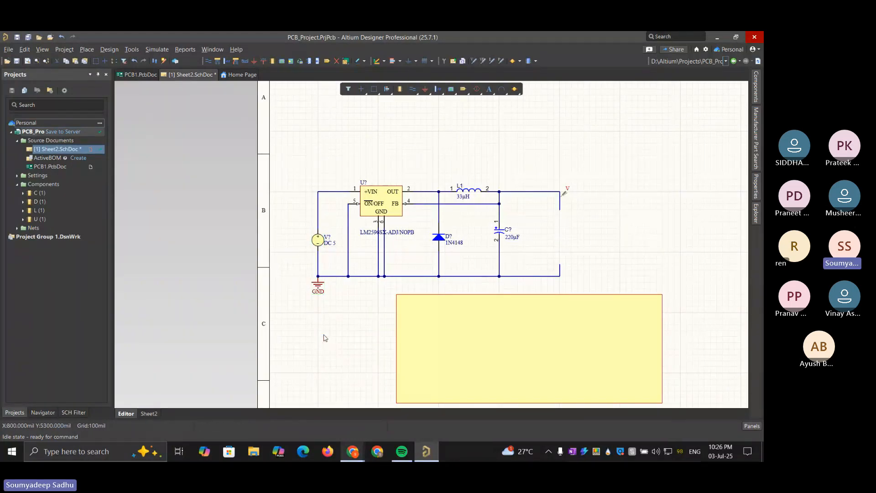
drag(335, 304, 283, 135)
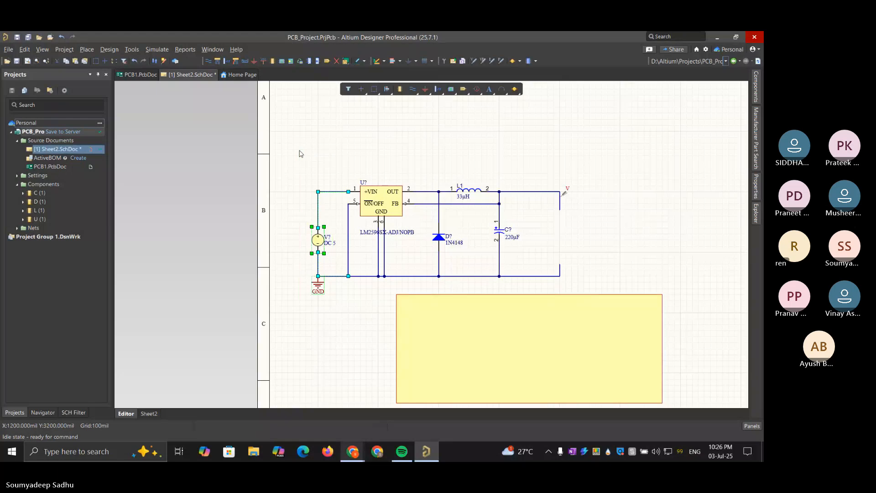
drag(318, 243, 296, 231)
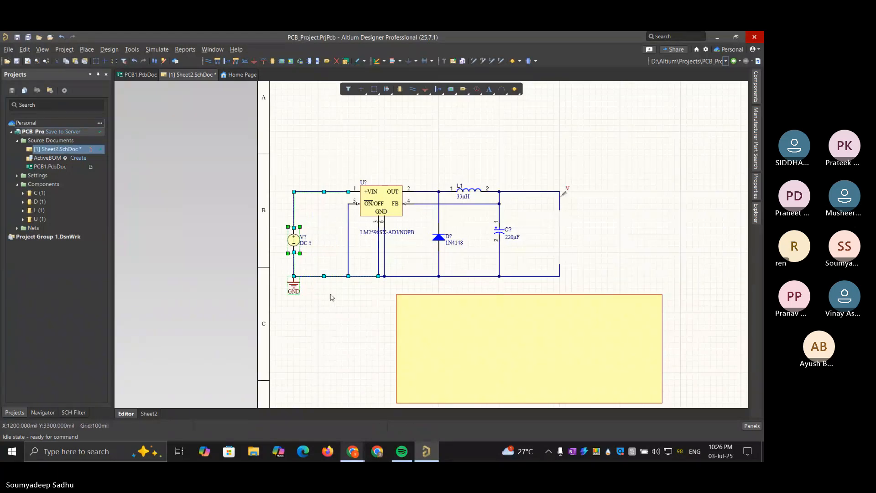
Deselect the schematic objects, clear the 1N4148 filter in the component library, and list the Capacitors category
click(330, 297)
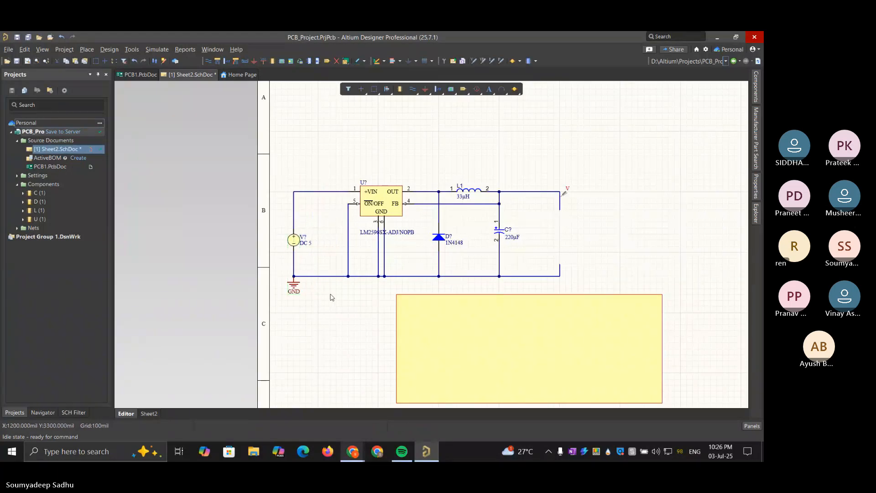
click(756, 98)
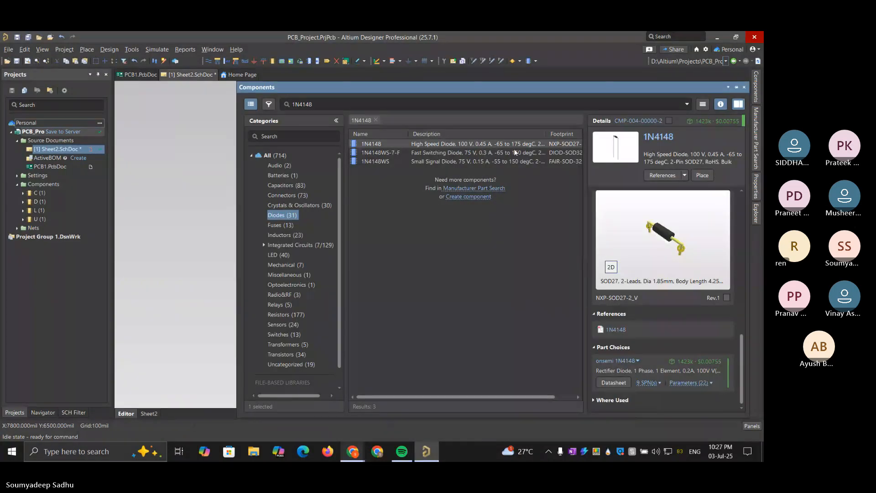
click(375, 120)
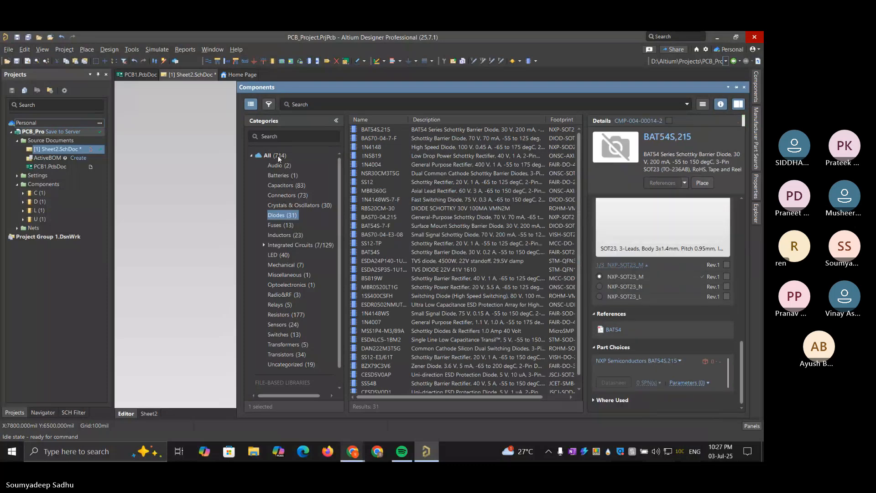
click(278, 156)
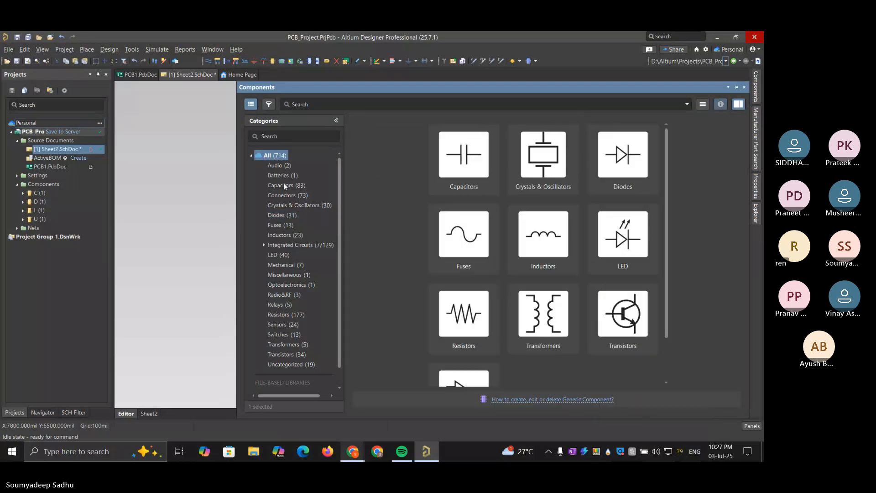
click(284, 186)
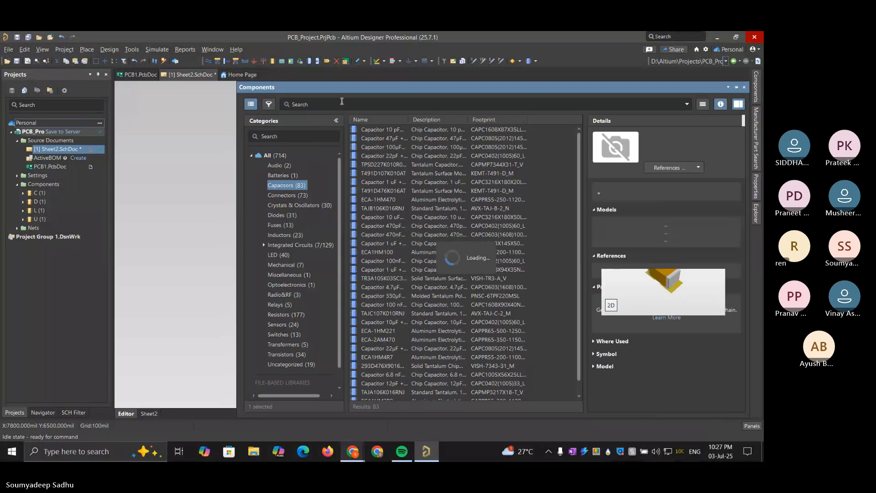
click(342, 101)
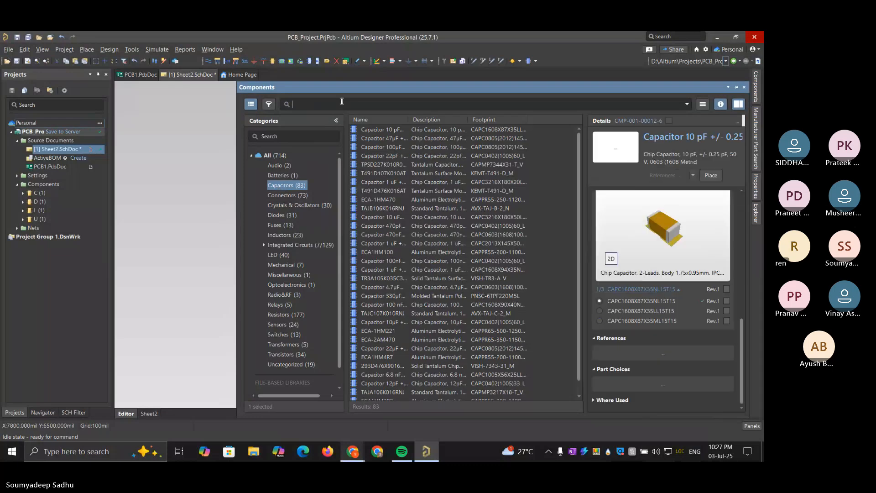
Switch to Chrome and bring up TI's LM2596 typical application circuit
click(354, 451)
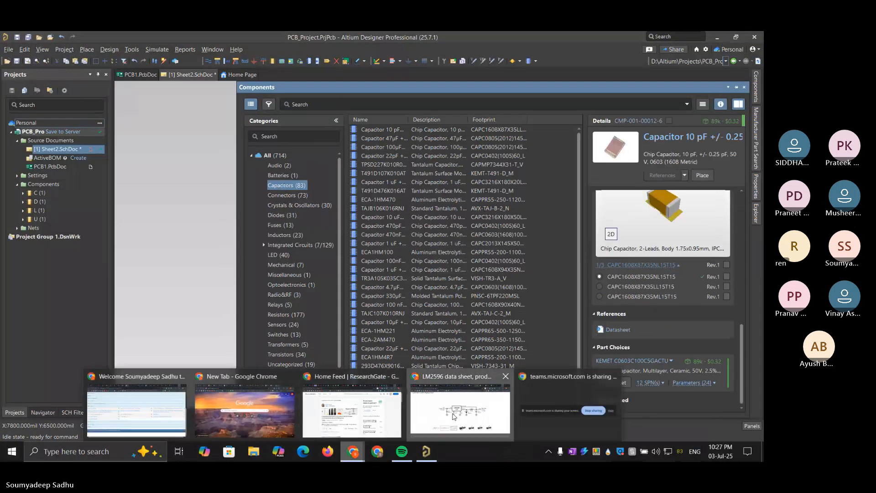
click(454, 413)
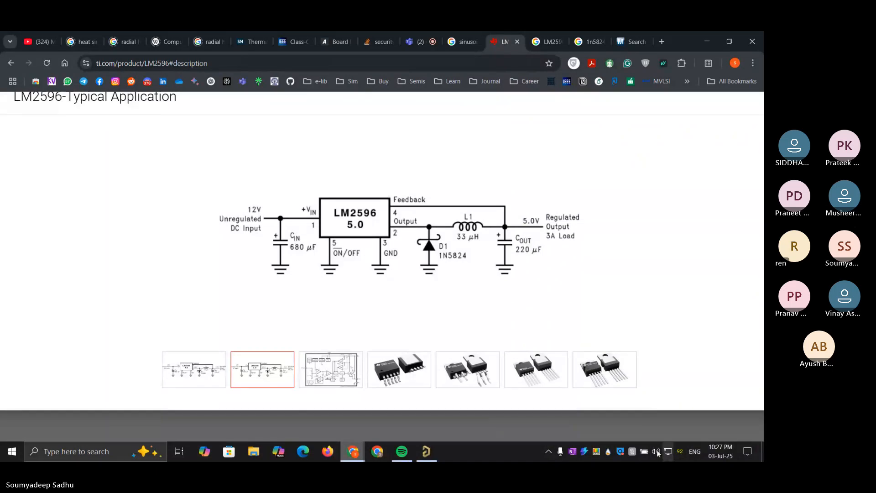
Set the computer's plugged-in power mode to Best performance
click(643, 451)
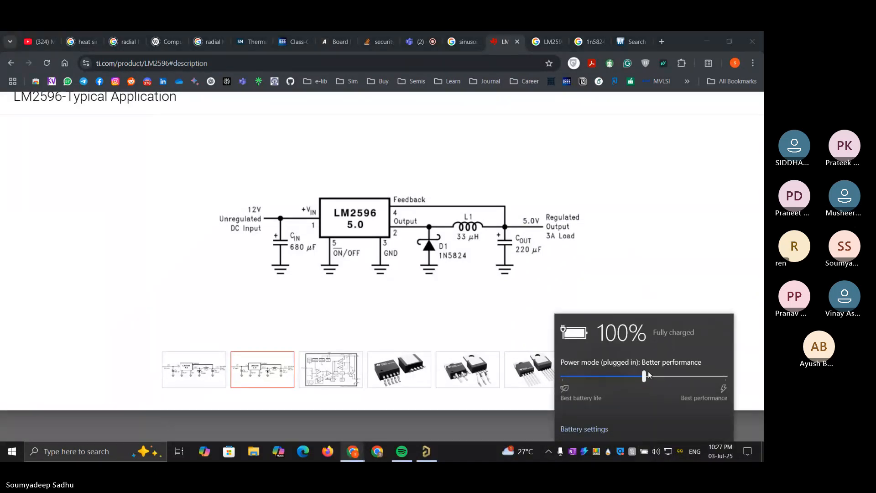
drag(647, 374, 757, 370)
click(599, 211)
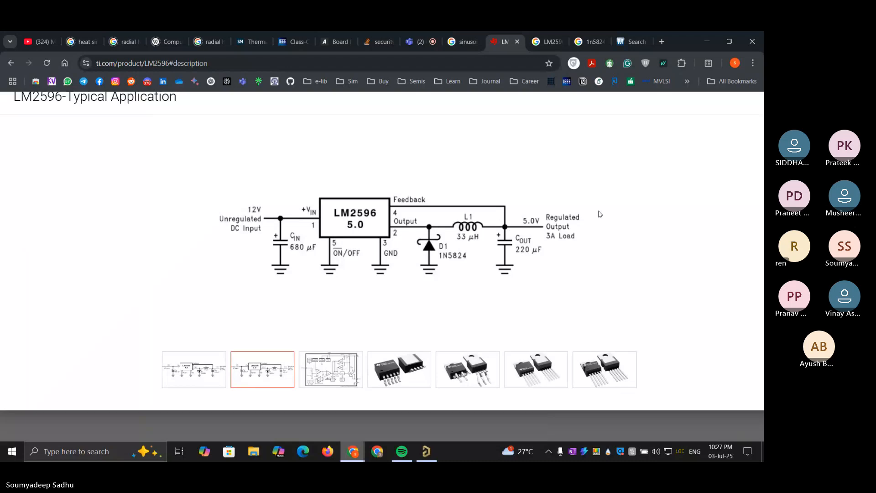
Return to the LM2596 typical application circuit, check the input capacitor value, and switch back to Altium Designer
click(552, 35)
click(462, 39)
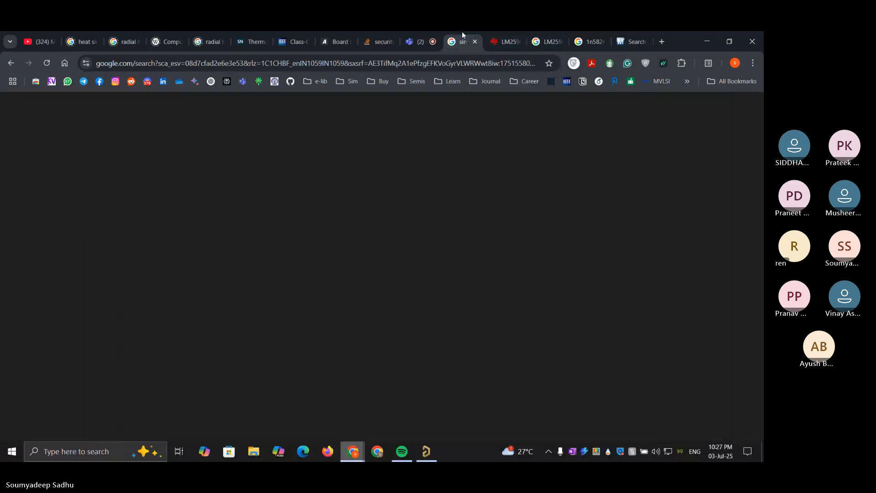
click(436, 39)
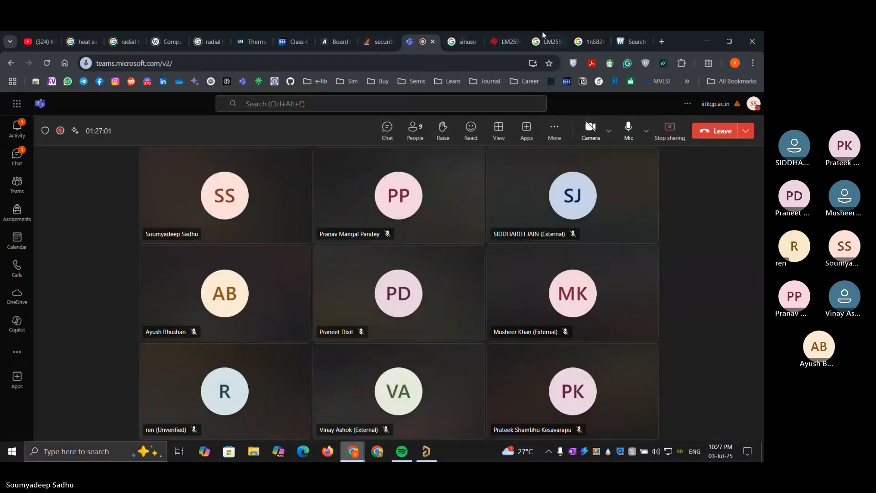
click(500, 39)
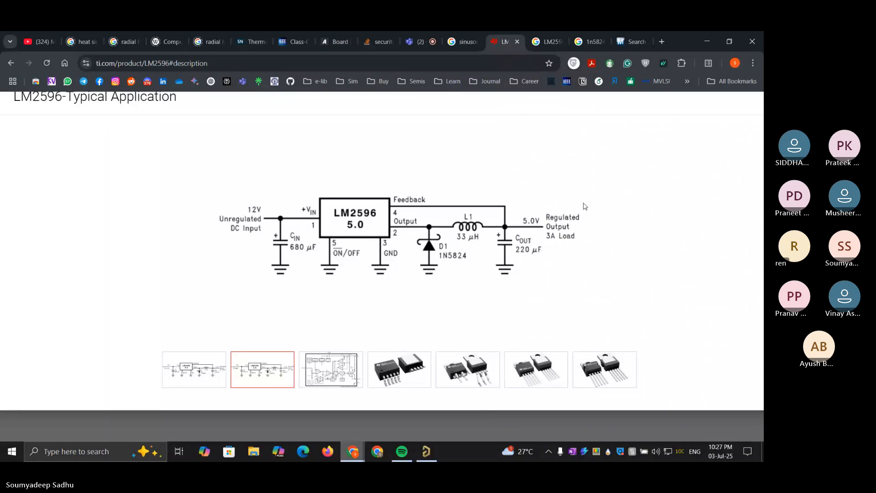
click(707, 40)
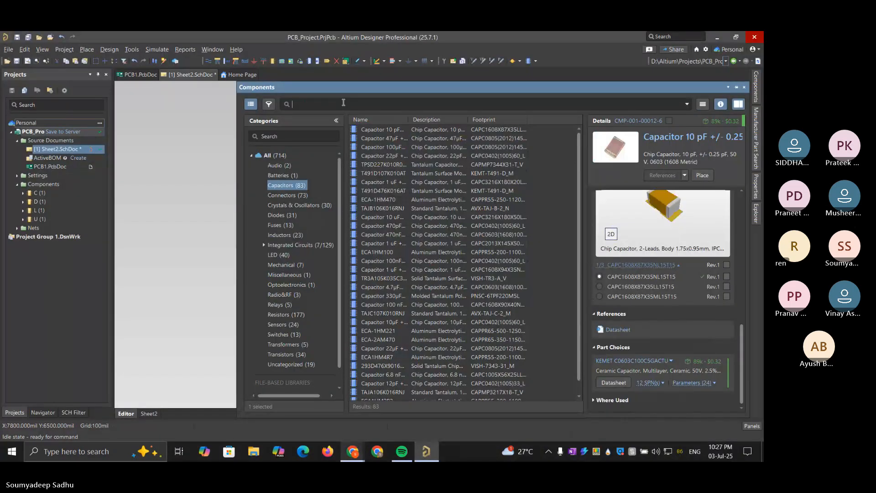
Search the library's Capacitors category for 680 and select the 680 pF chip capacitor to view its details
text(680)
key(Return)
click(385, 144)
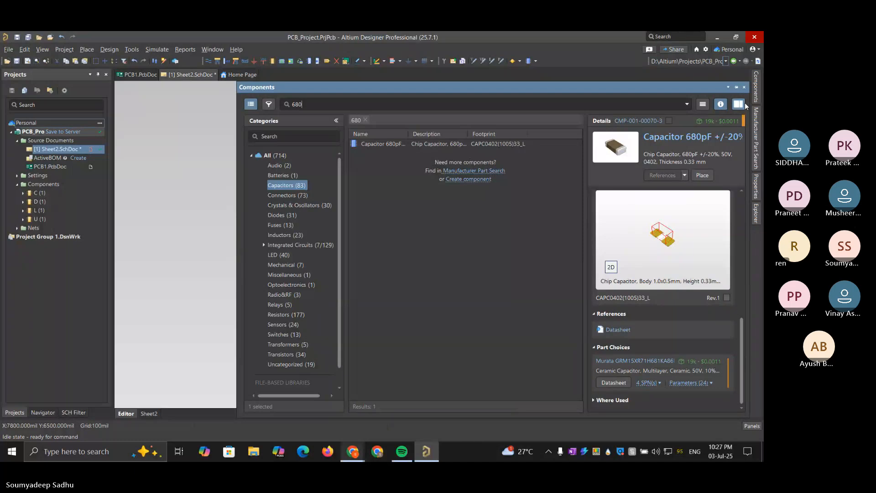
Search all manufacturer parts for 680
click(755, 130)
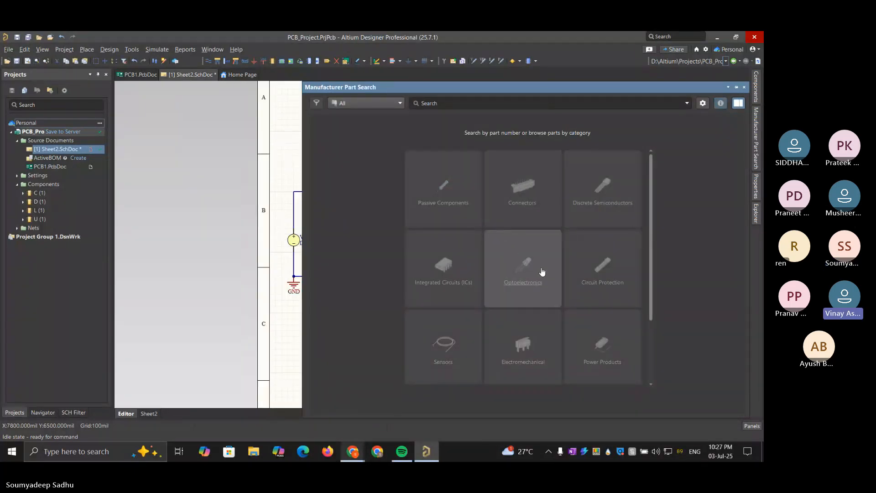
scroll(542, 272, down, 2)
scroll(543, 273, up, 2)
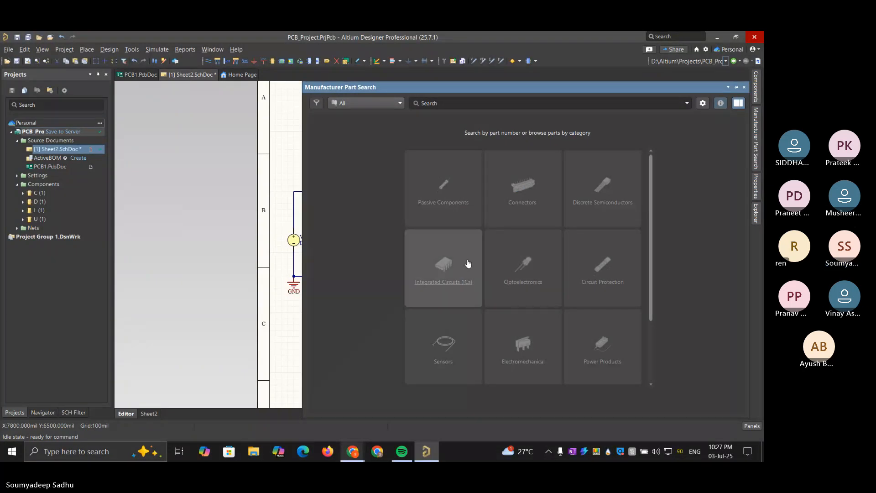
click(440, 101)
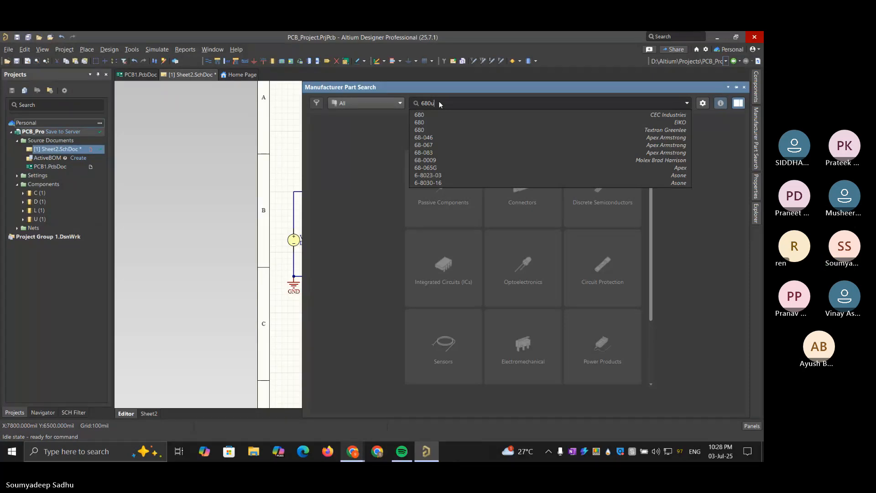
text(u)
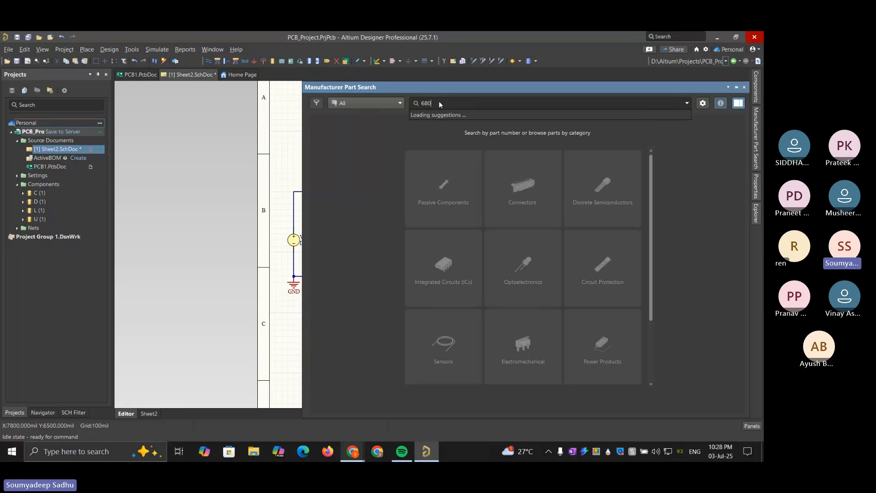
key(Return)
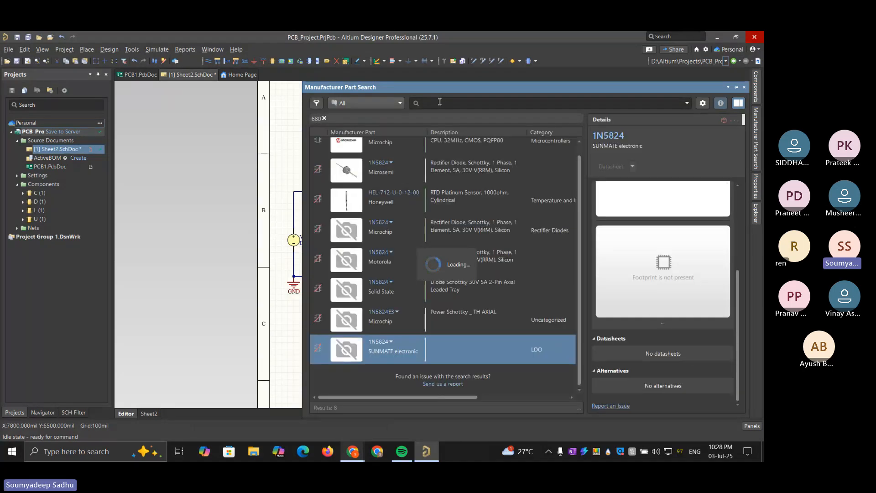
Restrict the manufacturer parts to Capacitors and browse the list to inspect Panasonic's 2R5SEP680M electrolytic capacitor
click(374, 103)
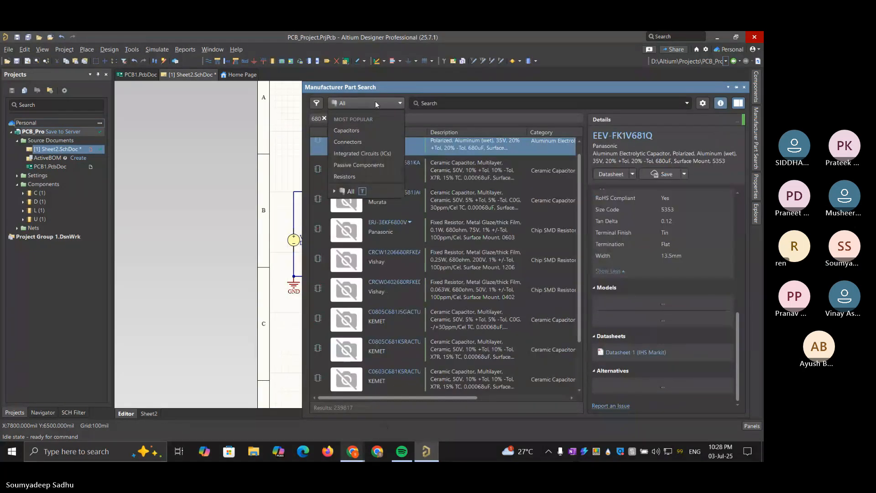
click(374, 130)
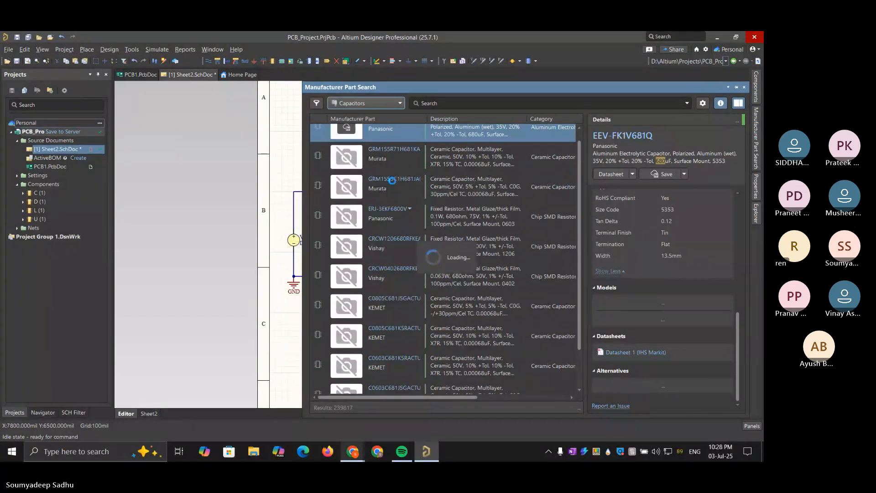
scroll(430, 230, up, 1)
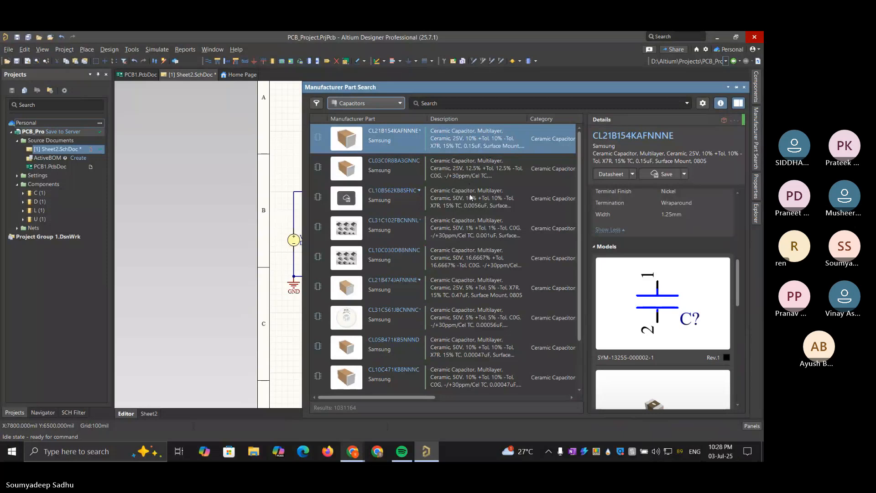
scroll(470, 193, down, 2)
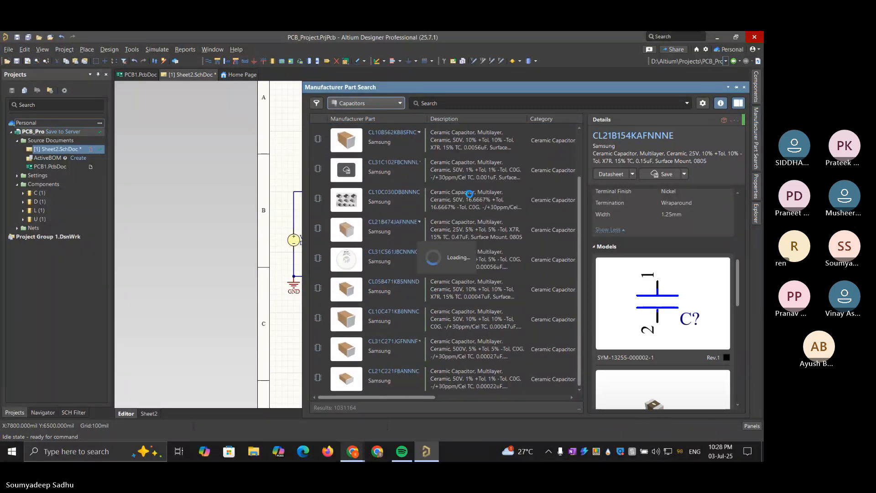
scroll(470, 194, down, 5)
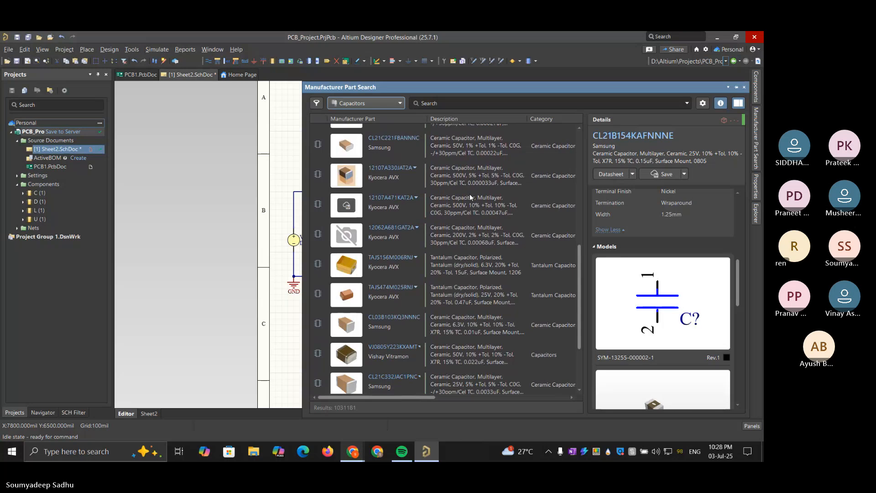
scroll(469, 198, down, 3)
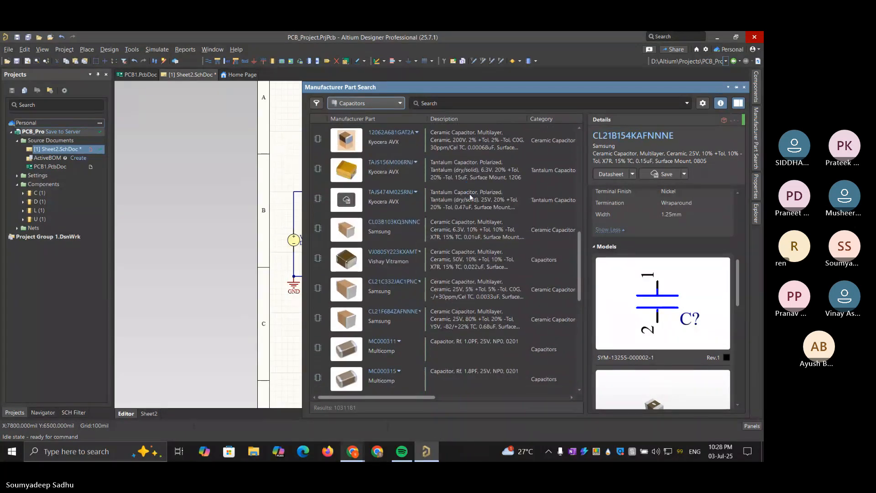
scroll(469, 197, down, 5)
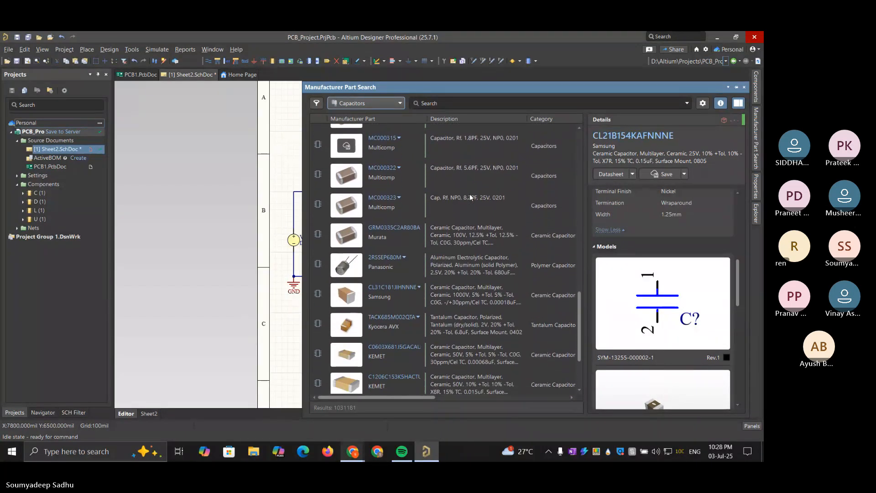
scroll(470, 197, down, 2)
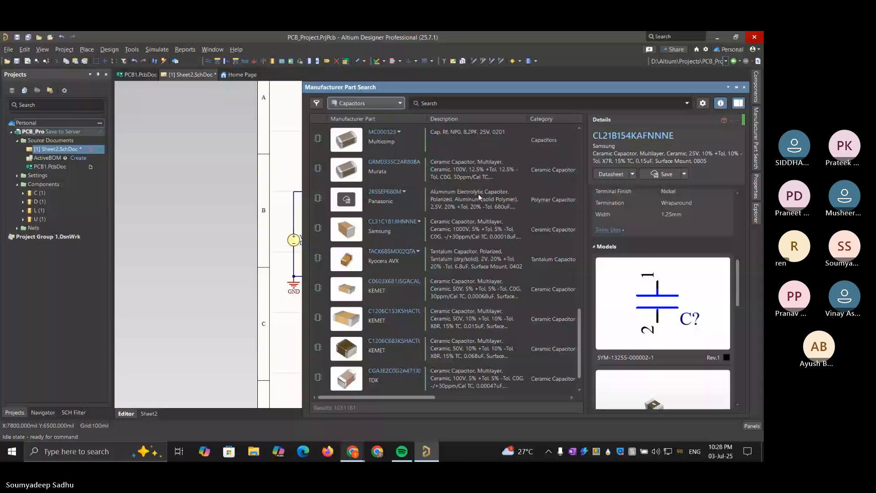
click(478, 194)
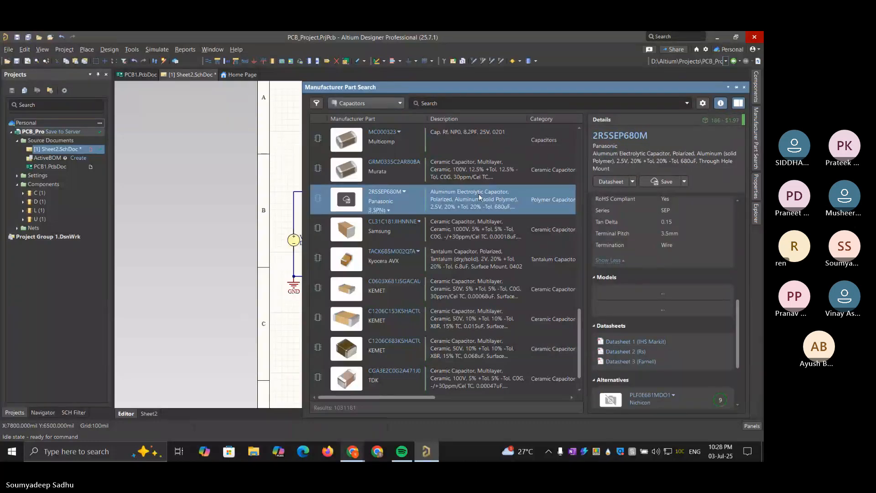
Browse the manufacturer capacitors for a suitable 680 µF part, checking the details of Nichicon's UUD1E560MCL1GS along the way
scroll(479, 194, down, 1)
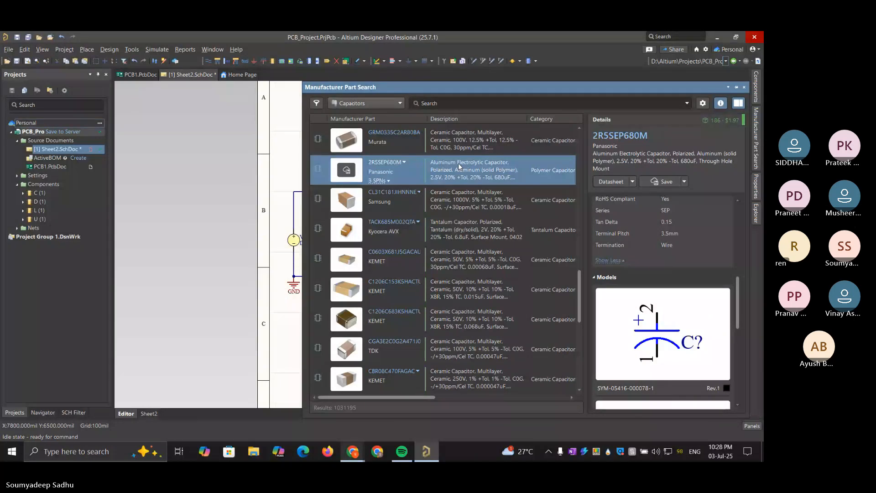
scroll(459, 166, down, 5)
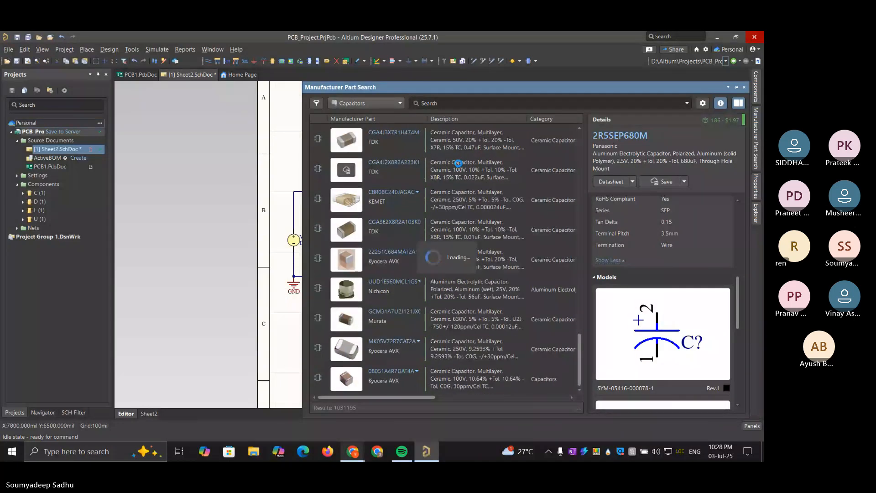
scroll(459, 164, down, 1)
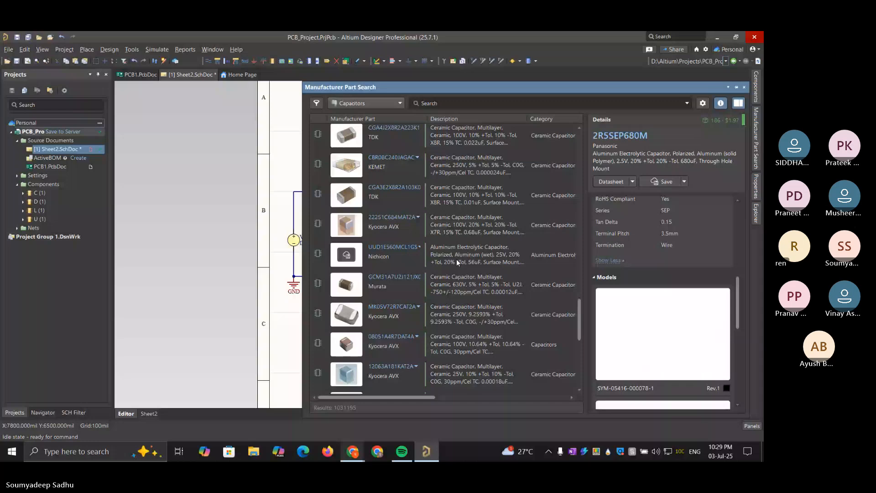
click(458, 262)
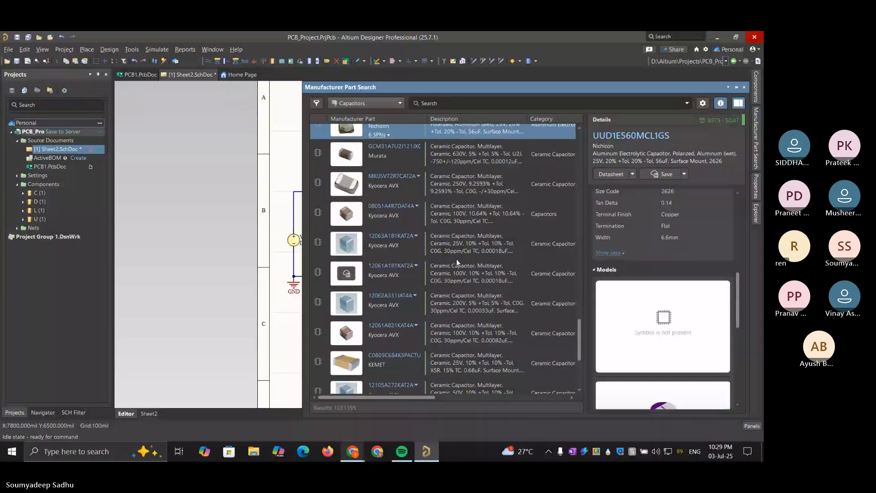
scroll(456, 258, down, 9)
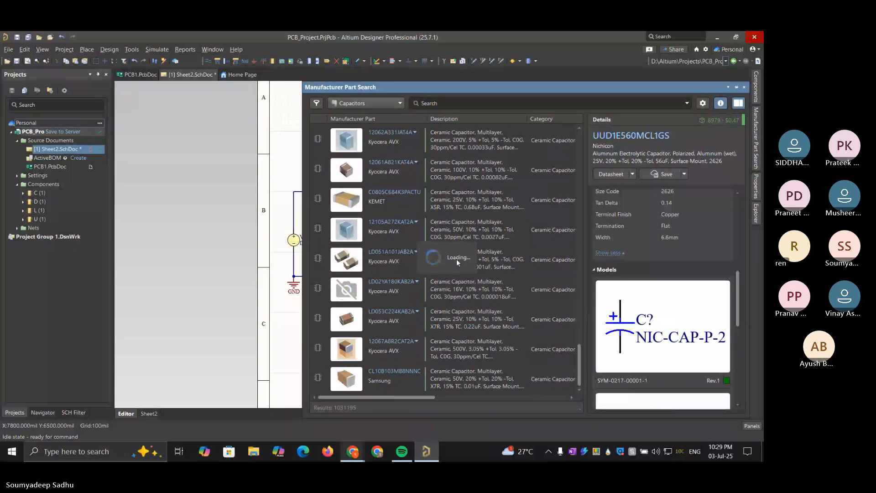
scroll(456, 259, down, 6)
scroll(456, 259, down, 2)
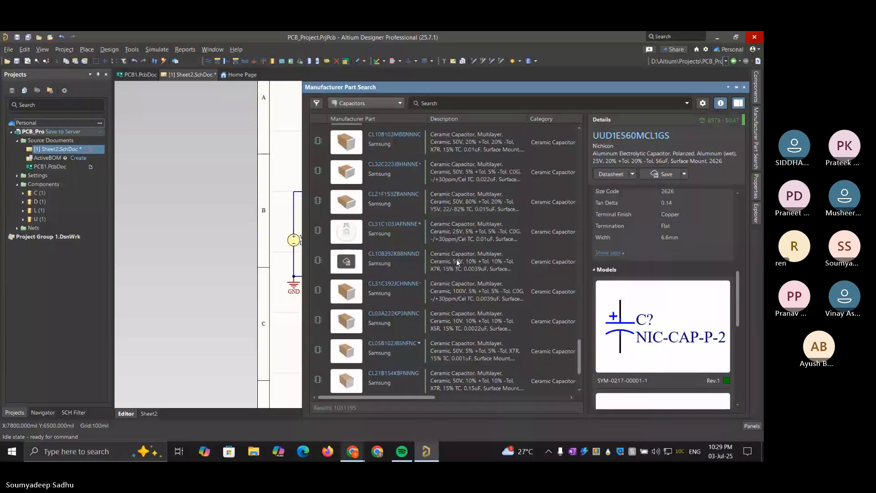
scroll(456, 259, down, 3)
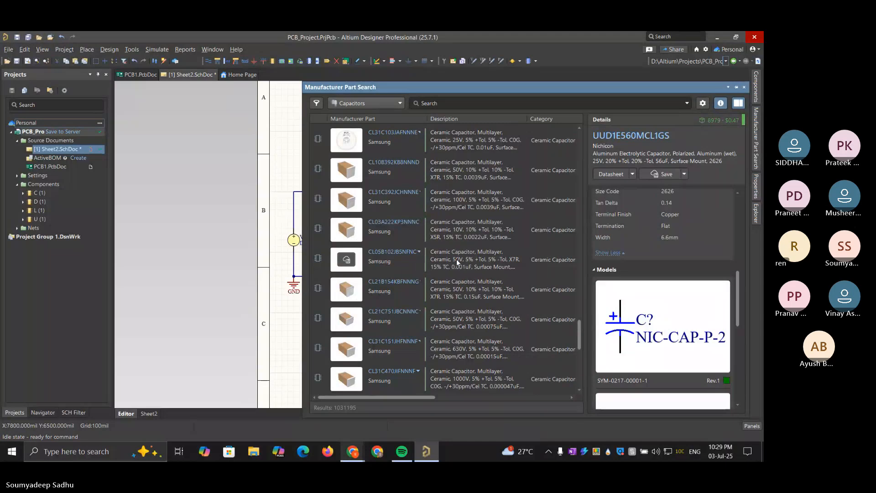
scroll(456, 259, down, 7)
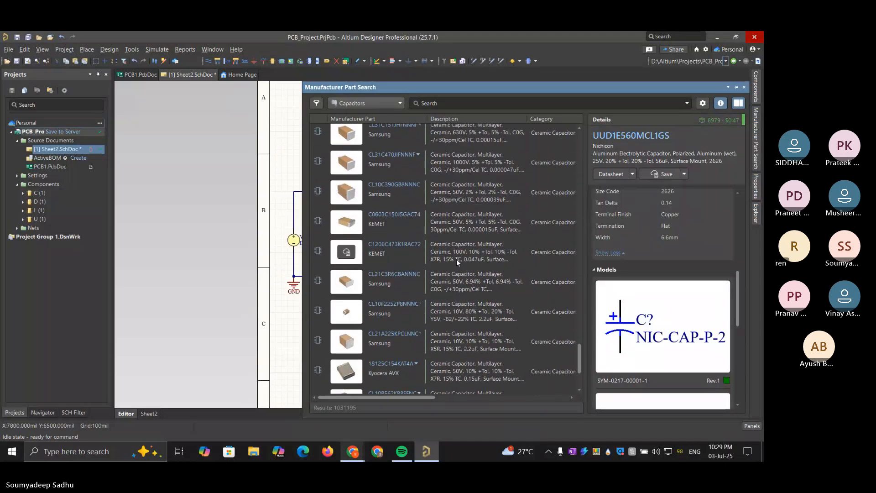
scroll(456, 259, down, 4)
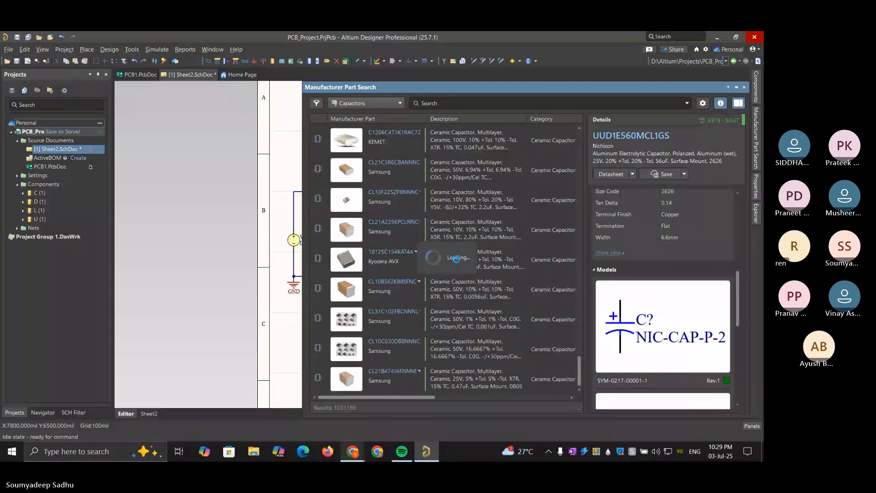
scroll(456, 258, down, 10)
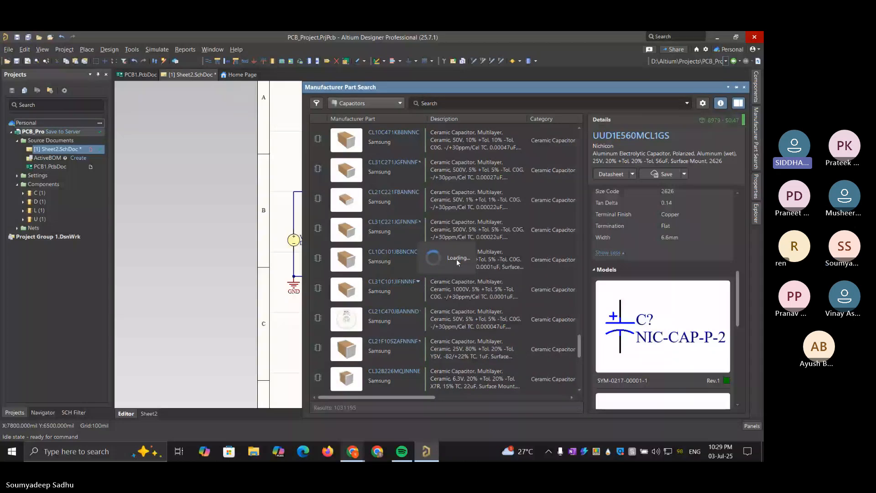
scroll(456, 258, down, 2)
scroll(456, 258, down, 5)
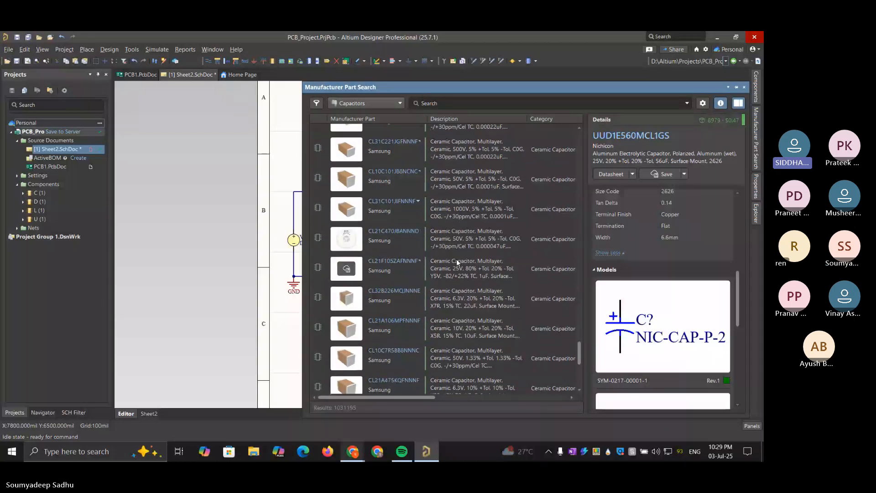
scroll(456, 258, down, 3)
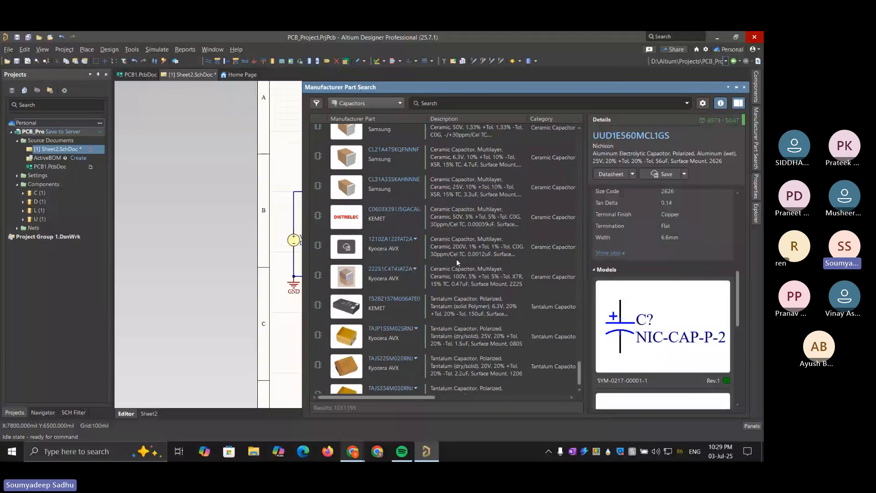
scroll(458, 262, down, 6)
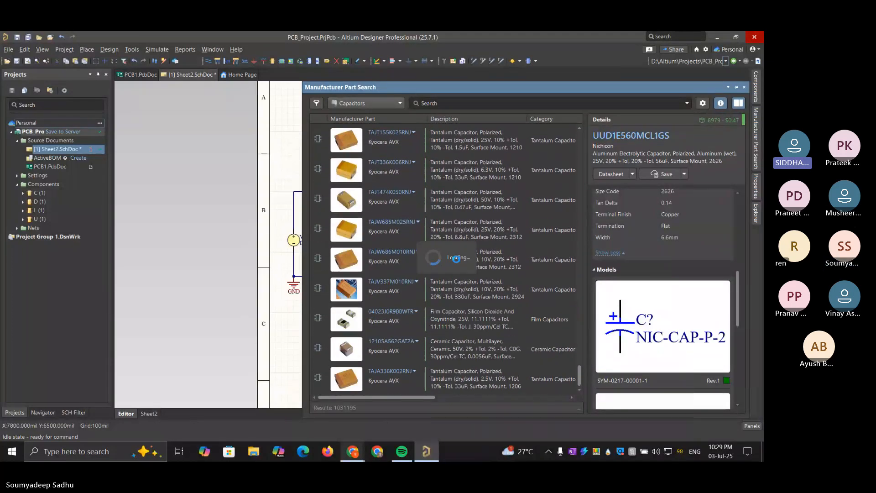
scroll(457, 259, down, 5)
scroll(456, 258, down, 7)
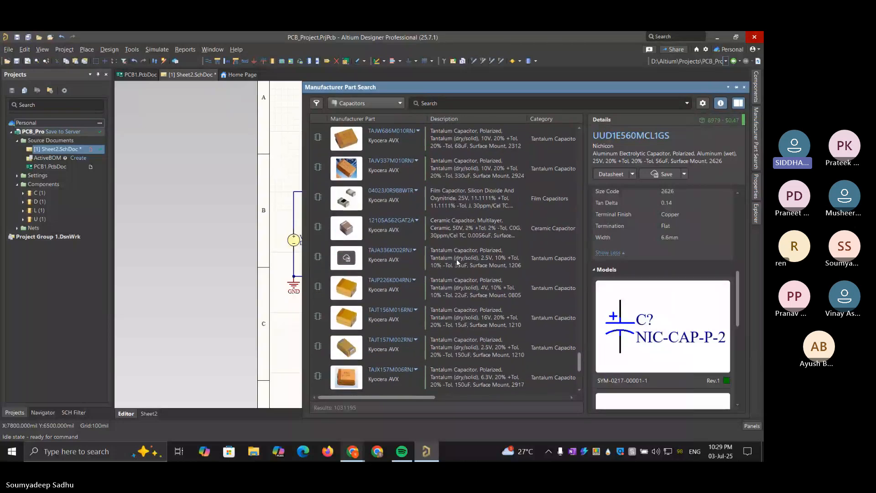
click(318, 103)
click(317, 103)
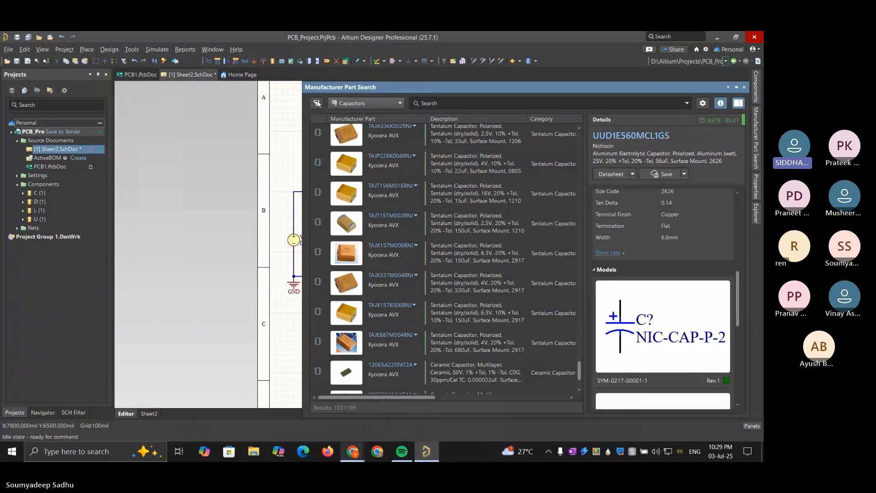
click(317, 103)
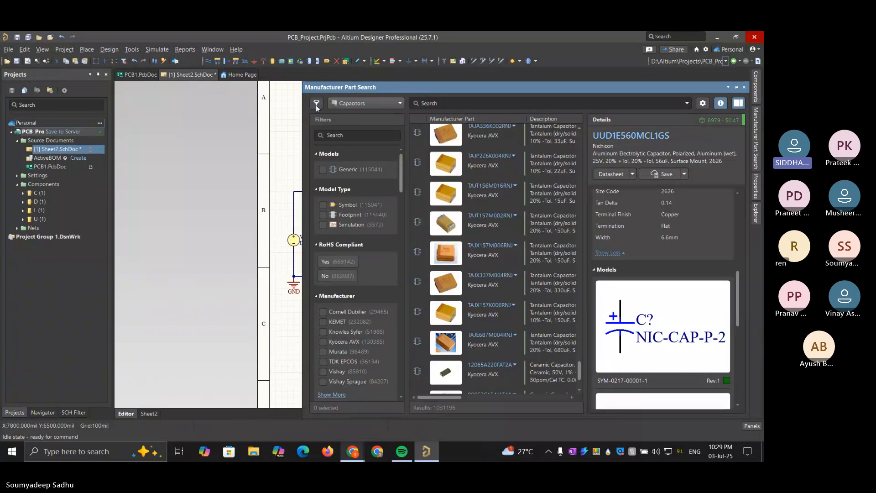
click(316, 104)
Try searching the manufacturer capacitors for Panasonic's EEUCF1H391 and clear that search term
click(437, 103)
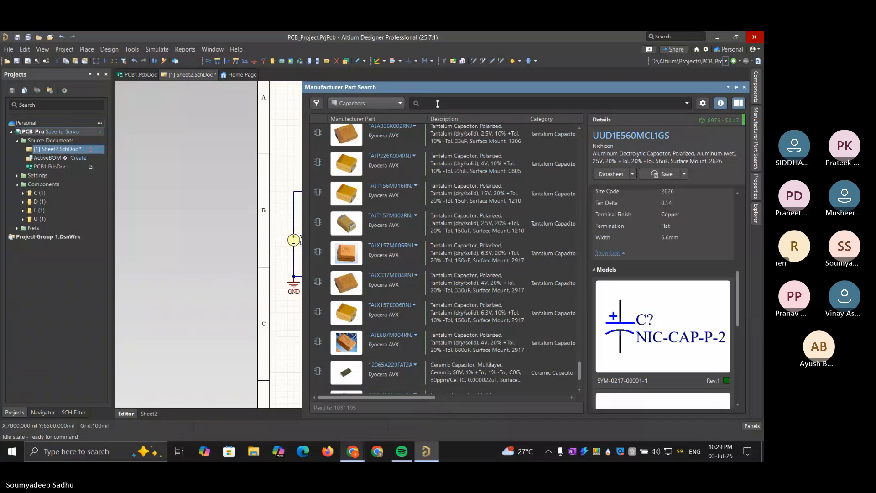
text(tpu)
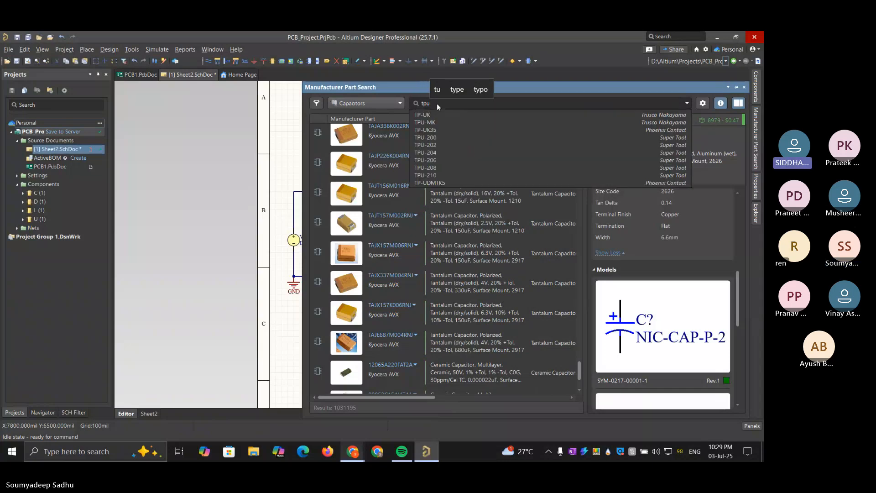
key(BackSpace)
key(BackSpace)
text(eu)
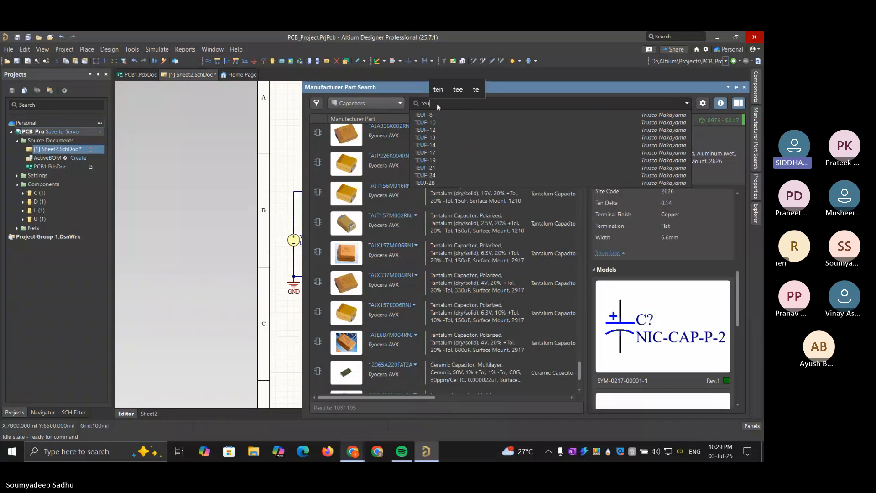
key(BackSpace)
text(eeu)
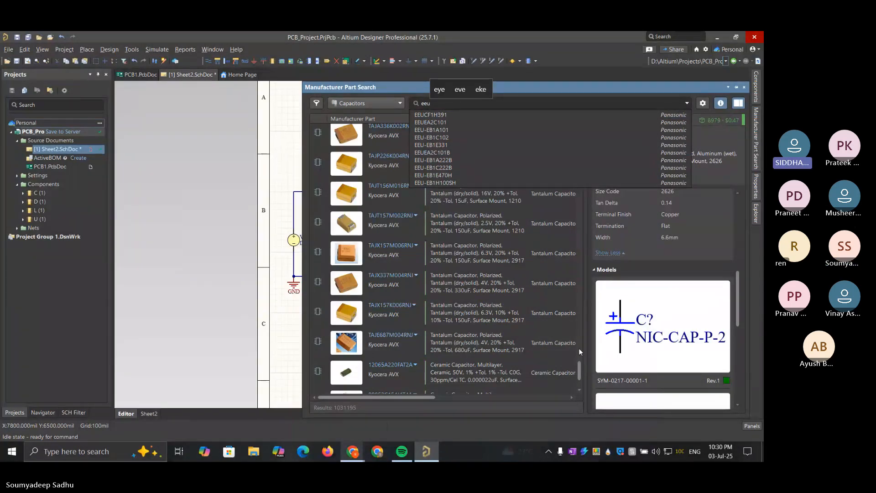
click(438, 115)
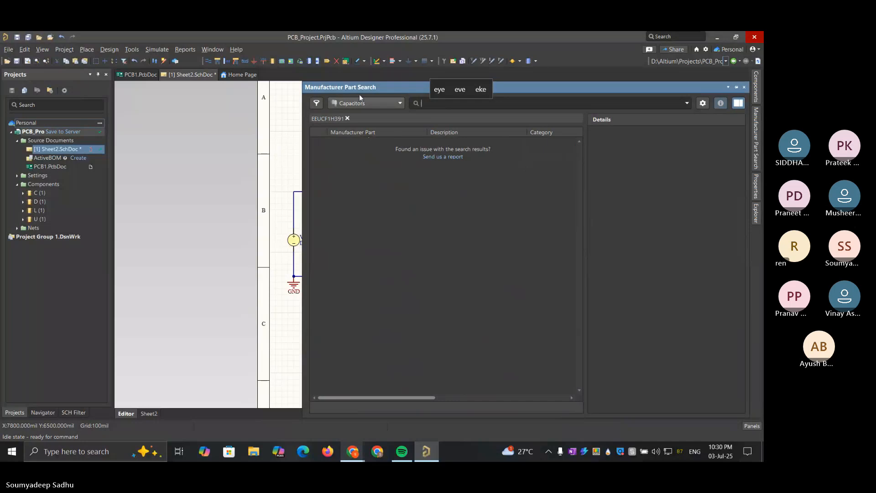
click(348, 117)
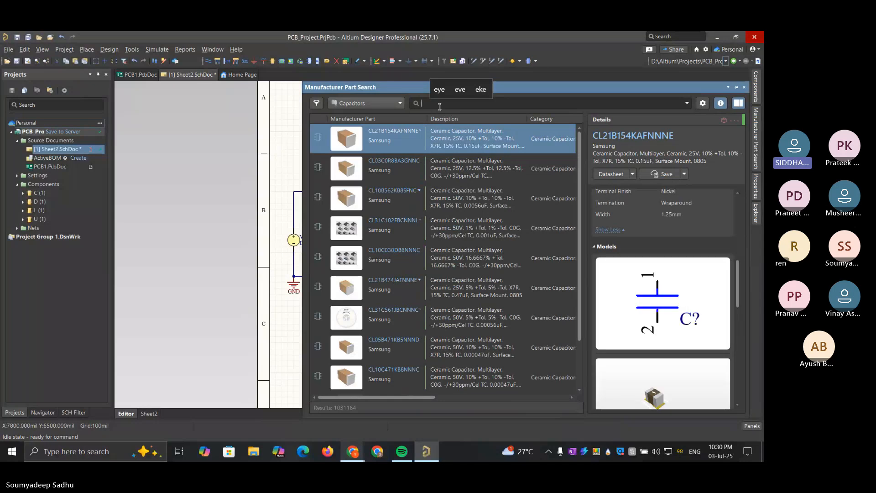
Start a part search with eeu, copy the part number ending FC1H681L from the Teams meeting chat, and return to Altium Designer
text(u)
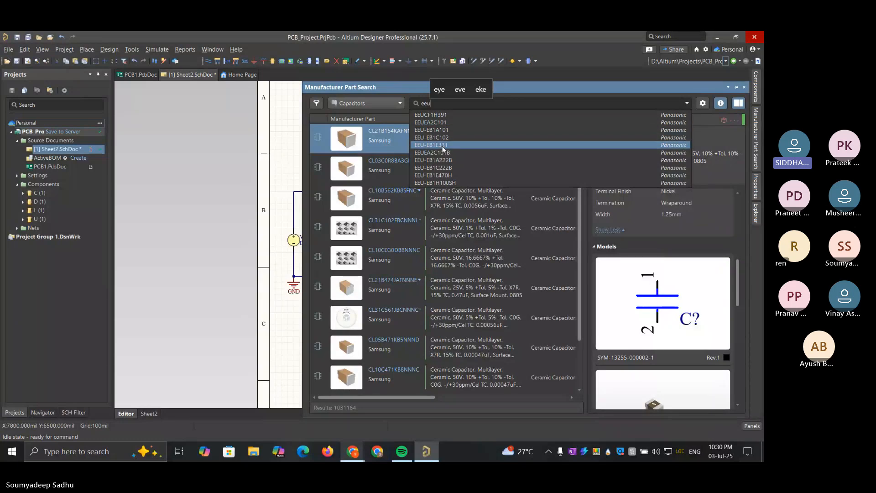
mouse_move(351, 454)
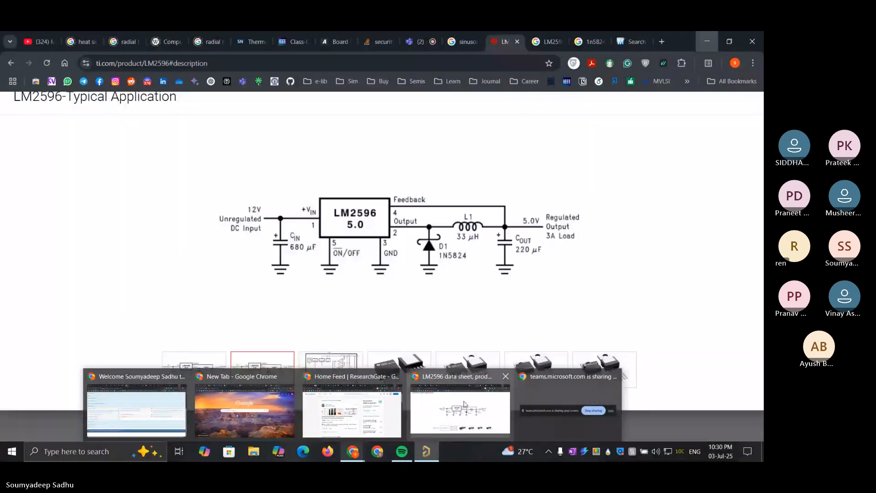
click(436, 407)
click(434, 34)
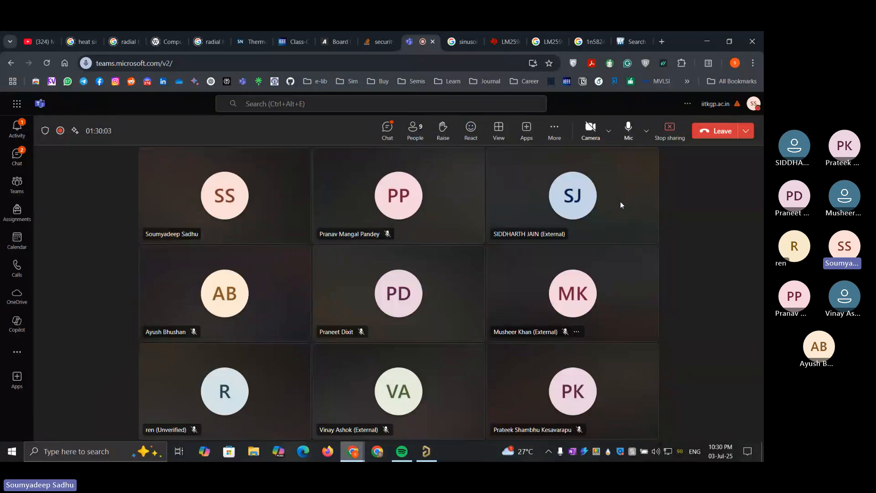
click(395, 126)
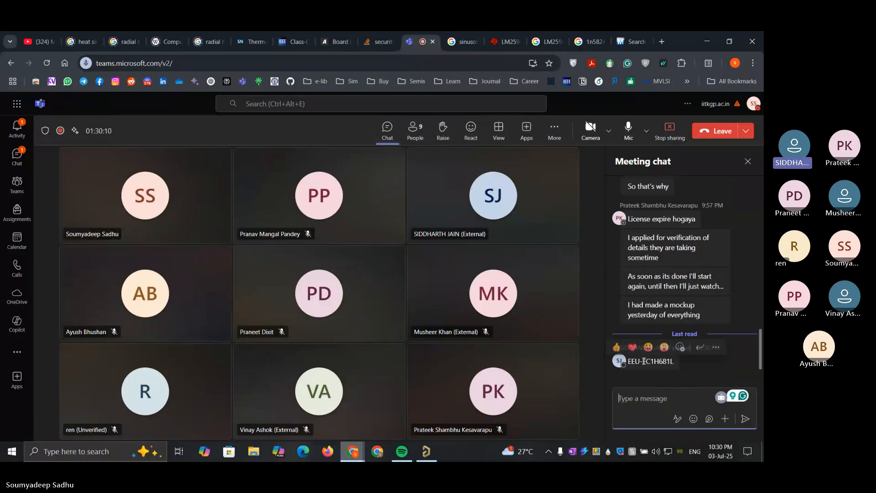
drag(672, 361, 648, 361)
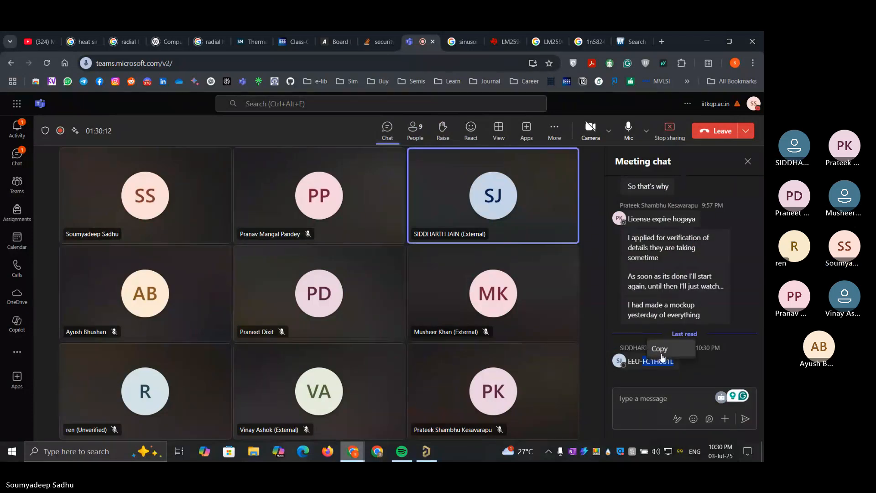
click(708, 41)
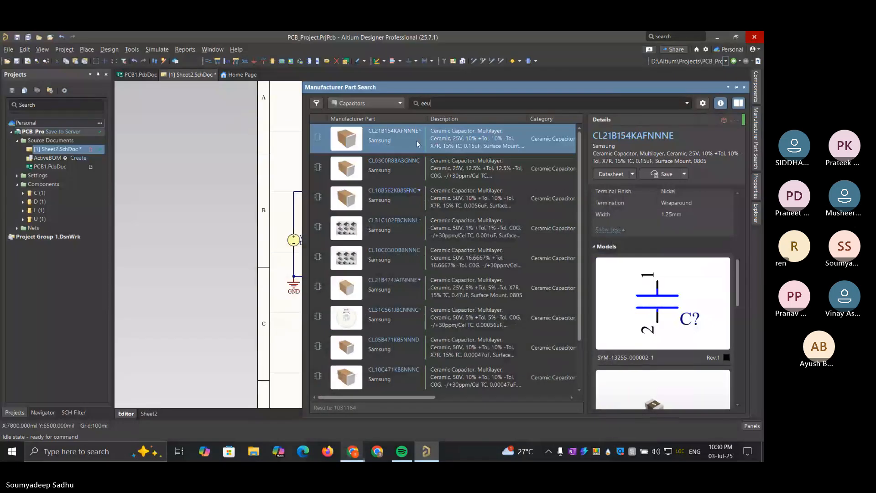
Search the manufacturer capacitors for EEU-FC1H681L and preview the Panasonic part's footprint as a 3D model
click(455, 104)
text(-FC1H681L)
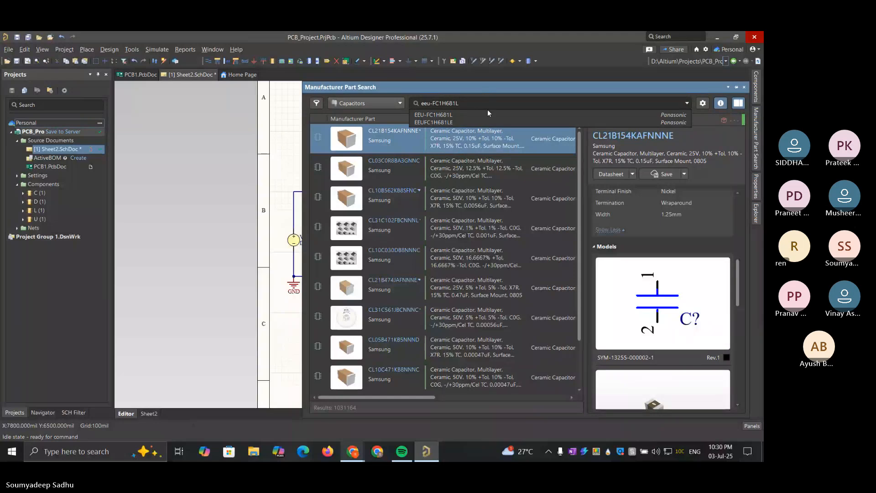
click(491, 110)
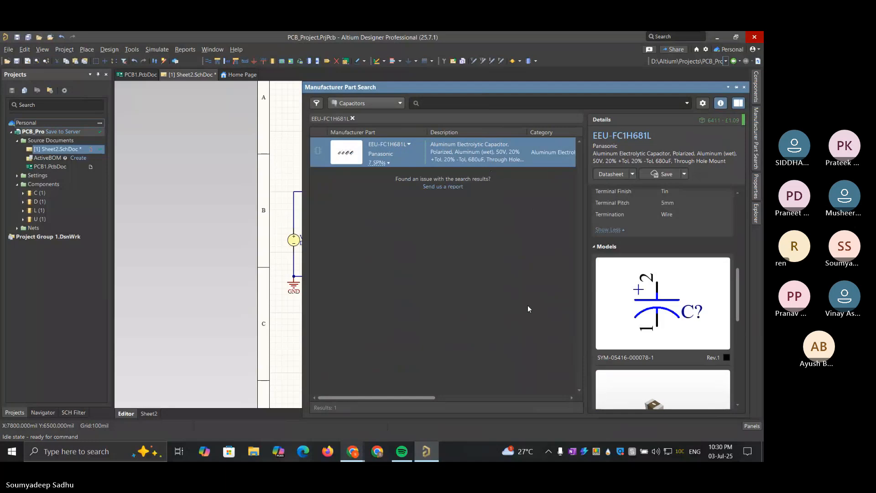
scroll(705, 262, down, 2)
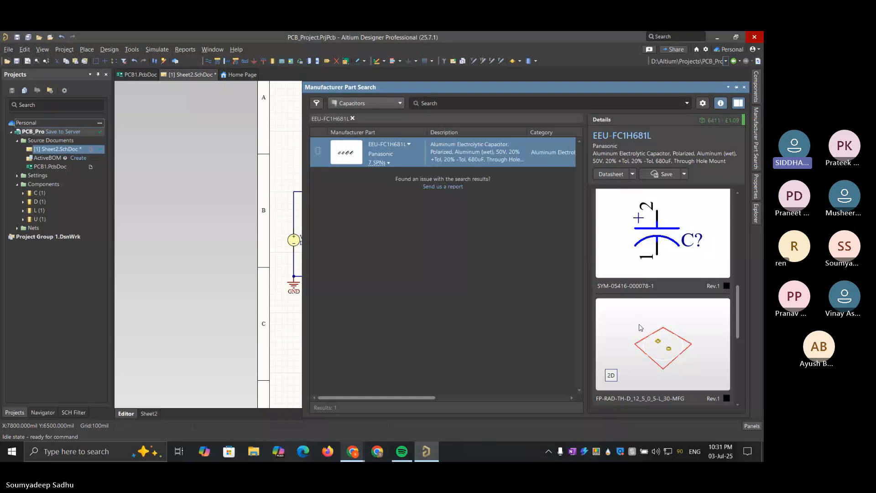
click(612, 375)
click(613, 376)
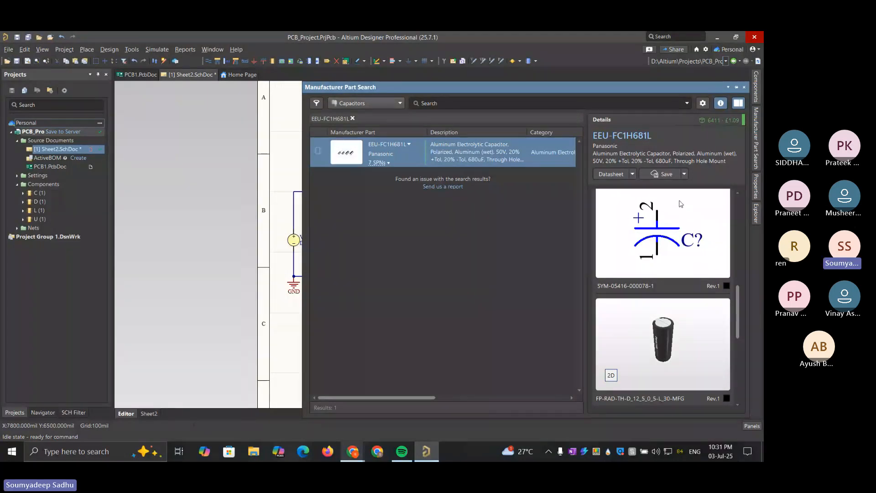
Save EEU-FC1H681L as a new Capacitors component, importing its cloud parameters, models and datasheets
click(665, 176)
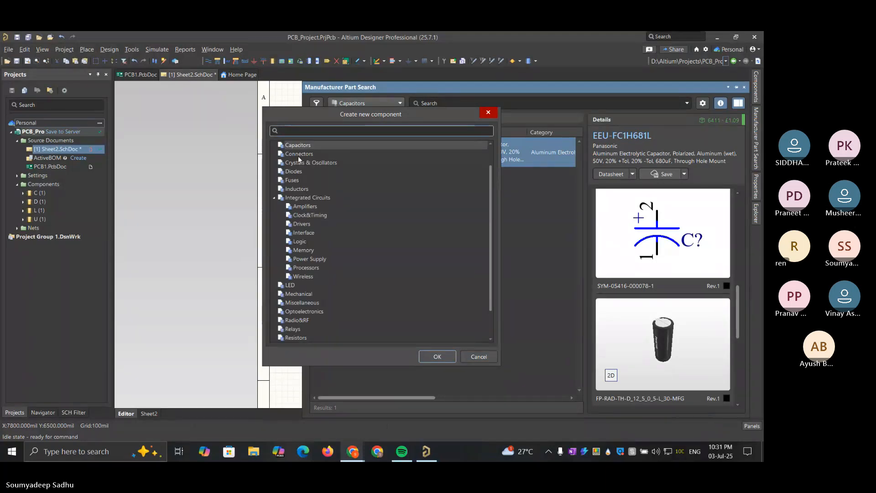
double_click(296, 145)
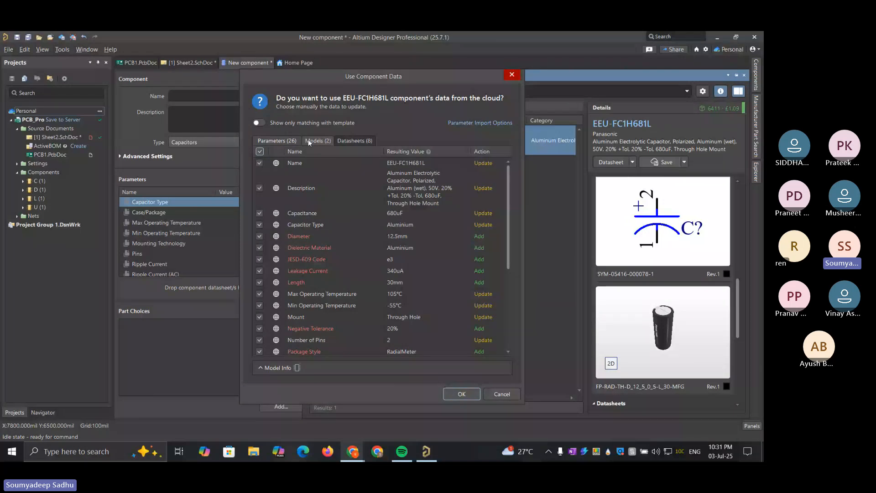
click(318, 141)
click(260, 151)
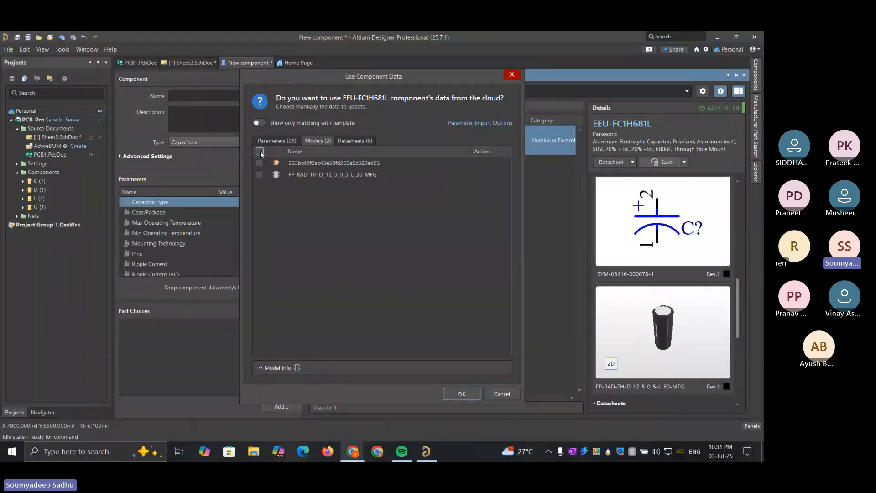
click(371, 141)
click(277, 141)
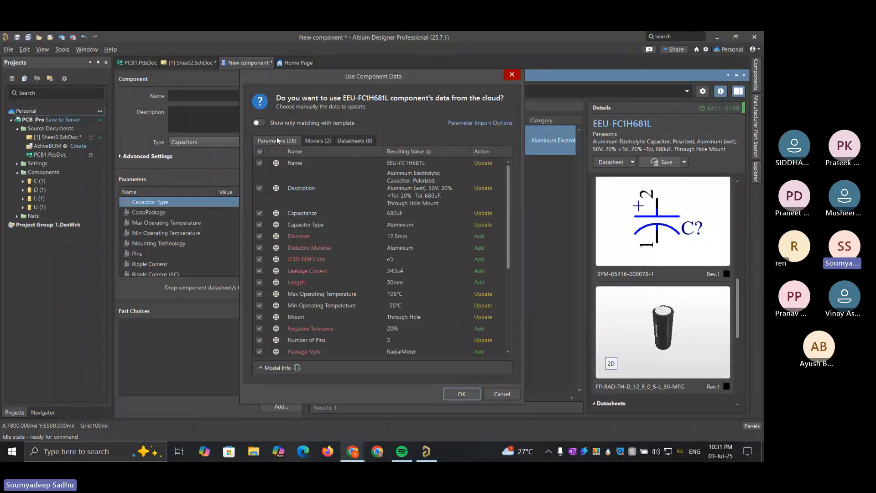
click(466, 391)
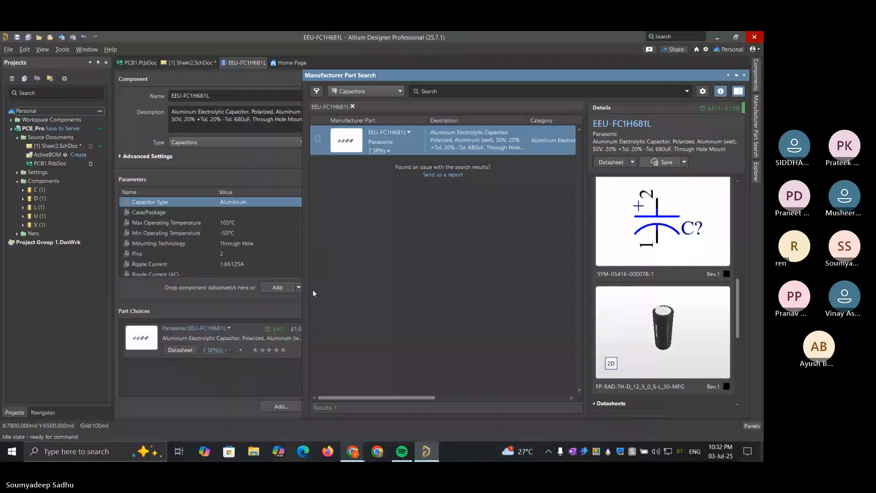
Release the new EEU-FC1H681L component to the workspace server with empty release notes and dismiss the message list
click(236, 312)
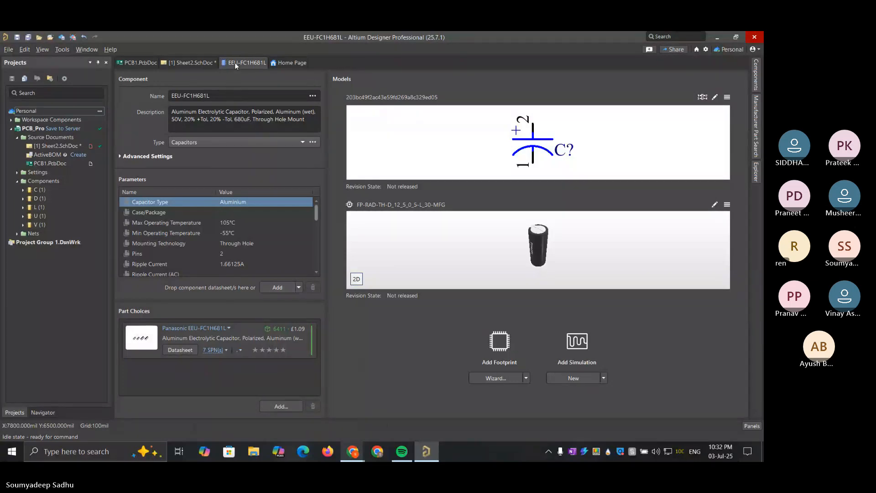
click(12, 120)
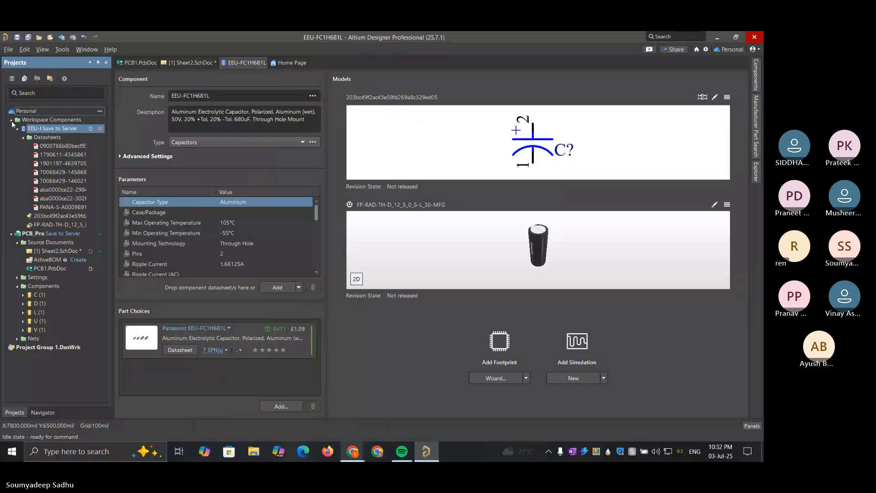
click(53, 129)
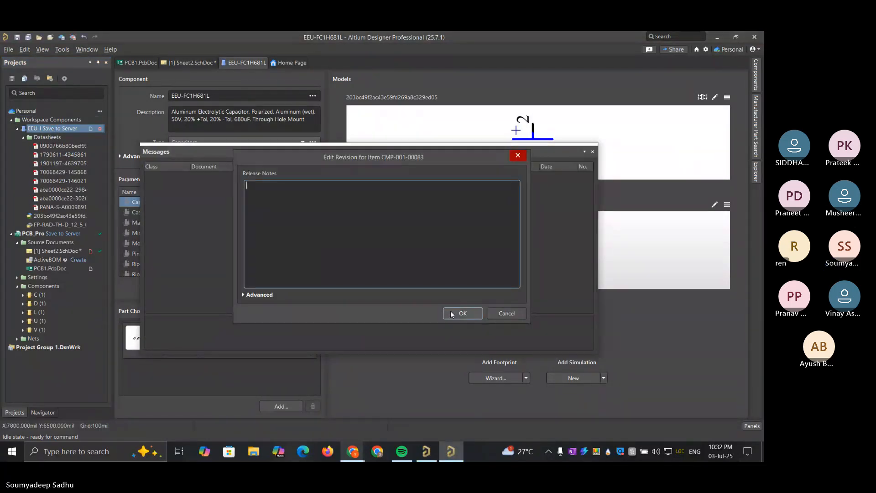
click(463, 314)
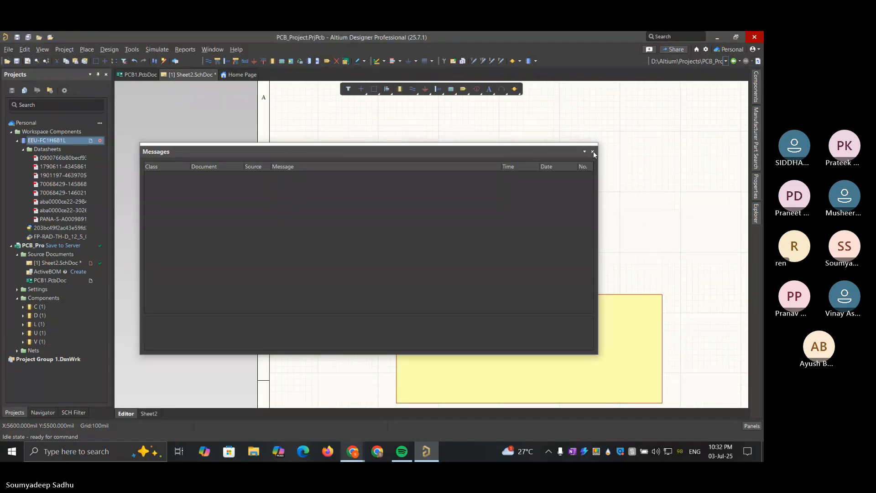
click(594, 152)
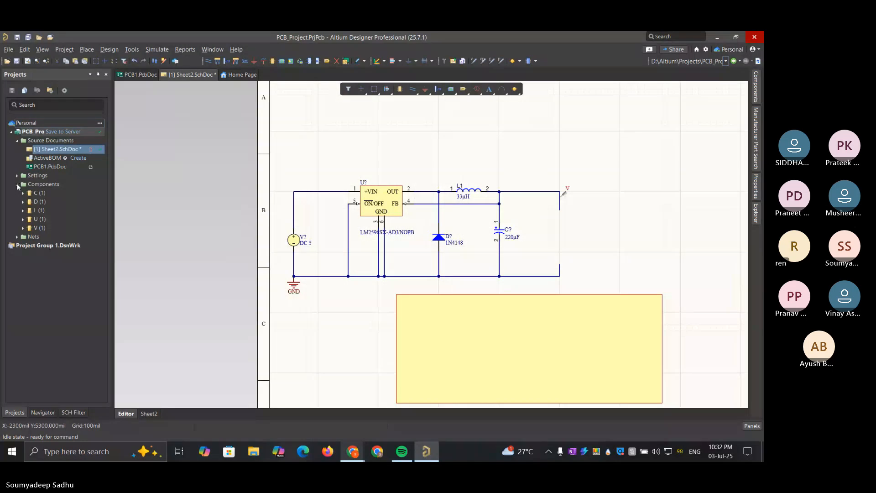
Search the workspace capacitors for 680 and place EEU-FC1H681L beside the schematic sheet
click(18, 184)
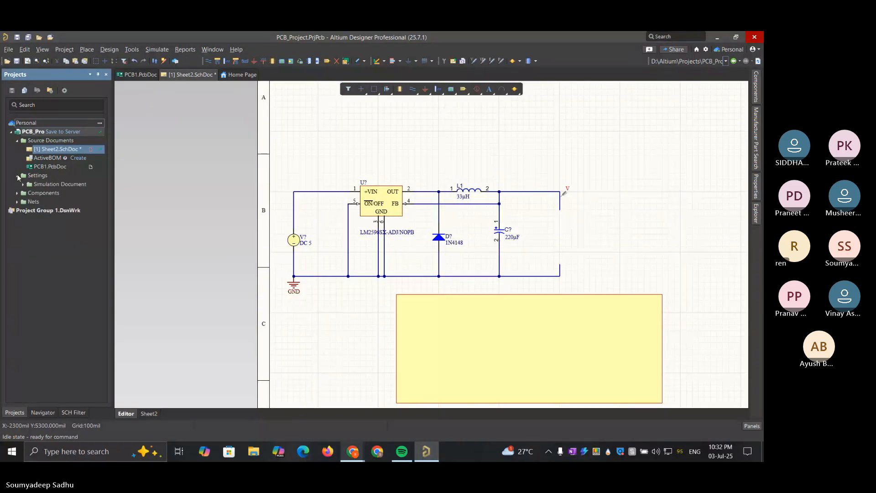
click(757, 84)
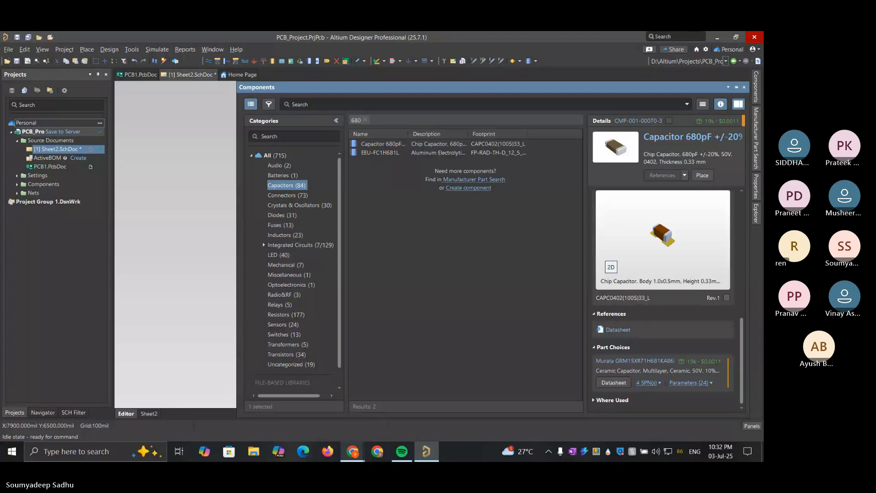
click(365, 121)
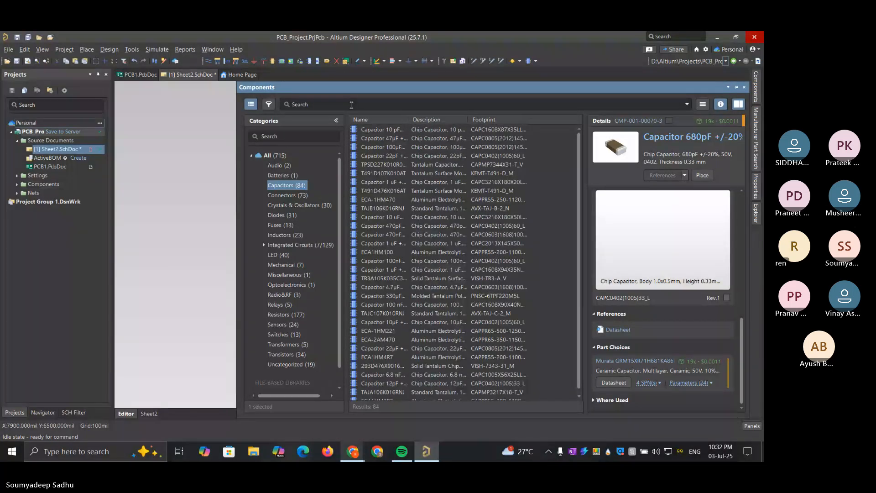
text(680)
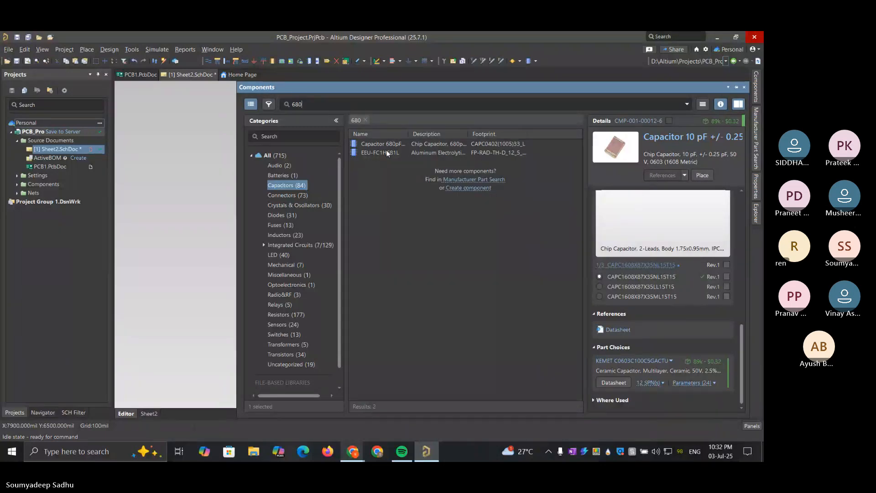
click(387, 153)
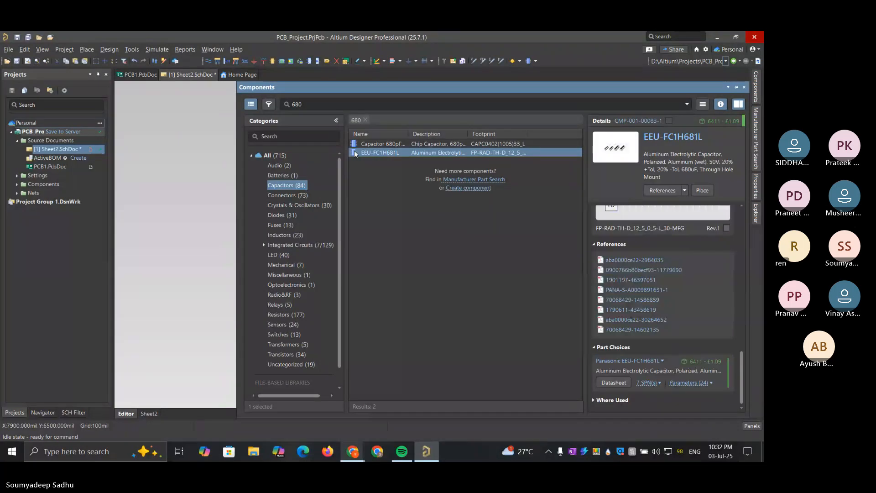
scroll(696, 301, up, 3)
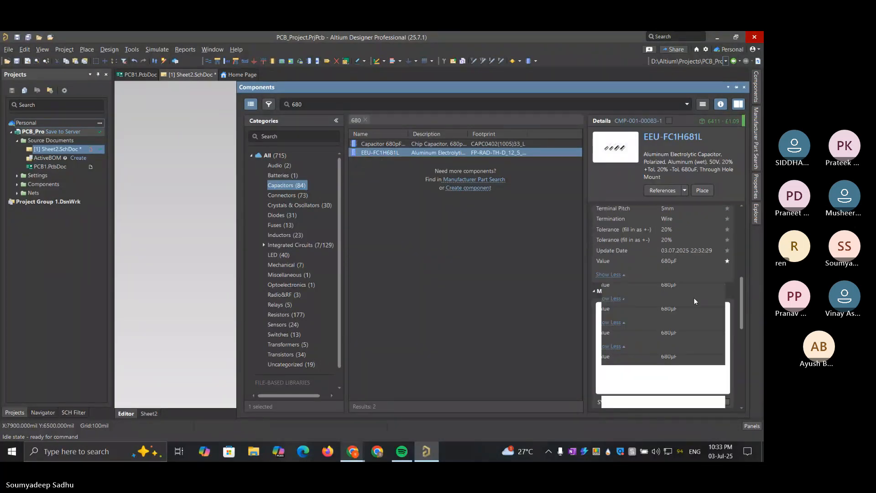
drag(358, 155, 190, 266)
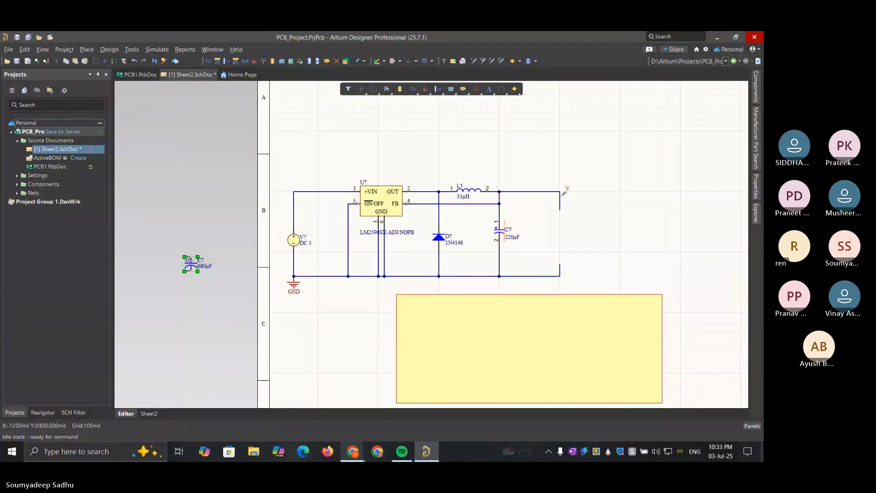
Undo the accidental move of the new capacitor's designator and position the 680 µF capacitor between the DC source and the LM2596
drag(190, 265, 338, 242)
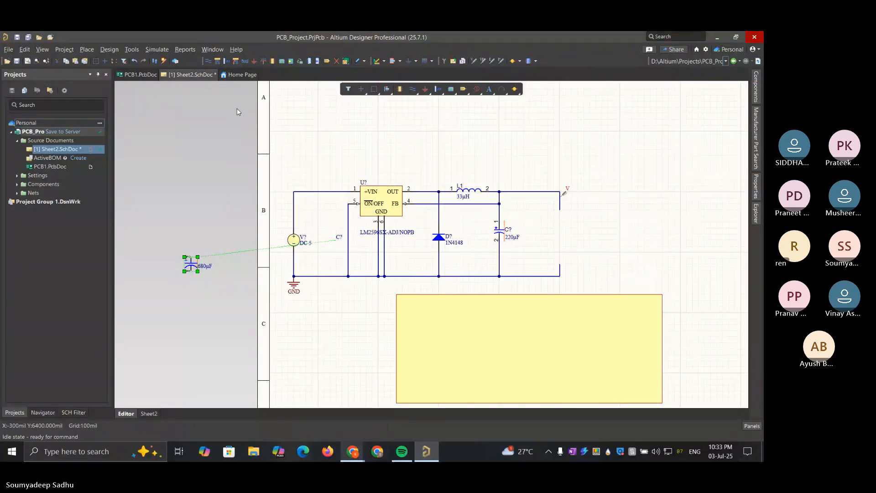
click(135, 61)
drag(199, 260, 328, 236)
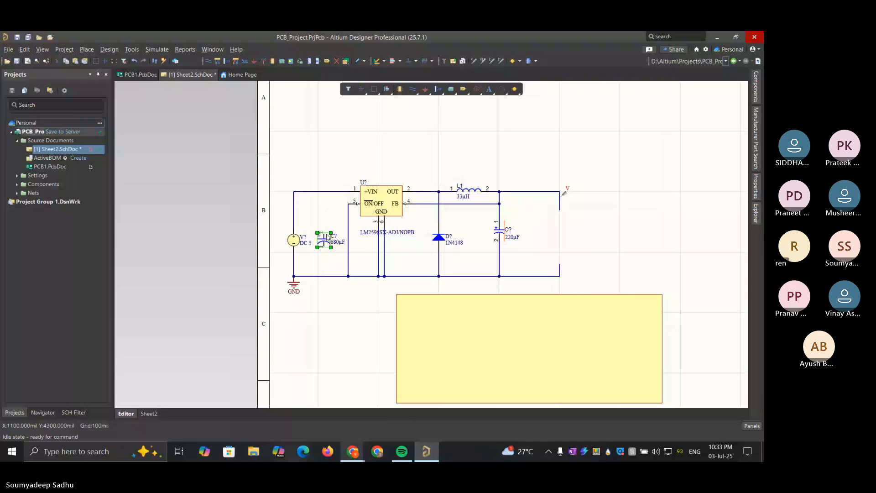
Wire the 680 µF capacitor's pin 1 to the ground rail and pin 2 to the input rail
click(328, 275)
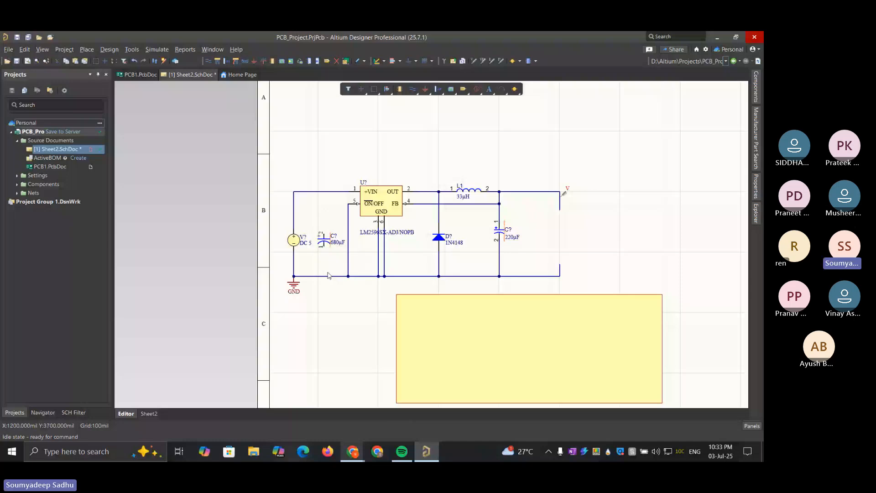
key(ctrl+w)
click(324, 246)
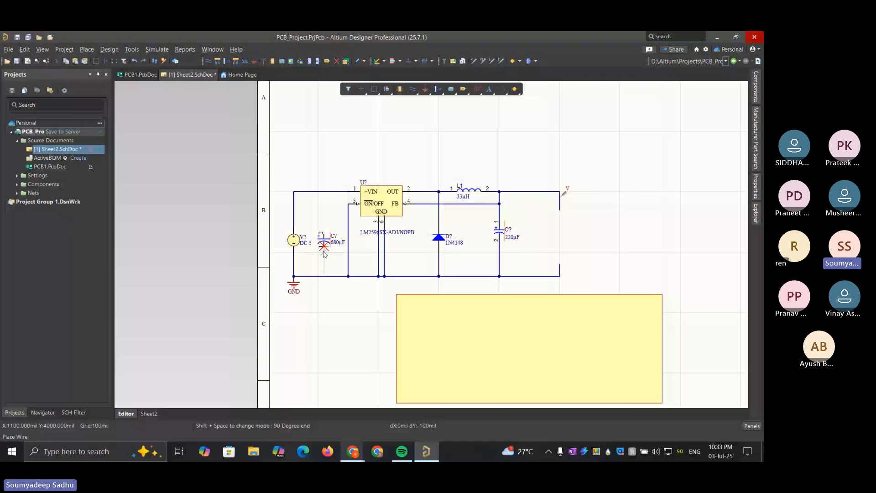
click(324, 276)
click(324, 234)
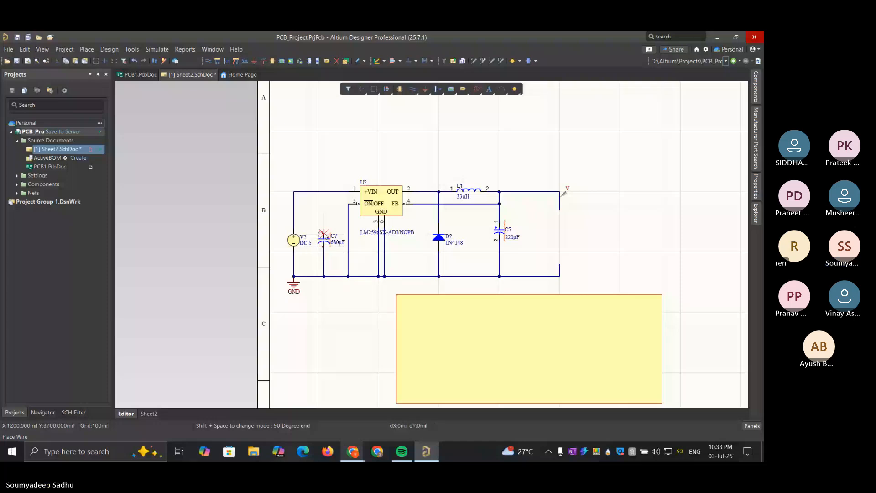
click(324, 192)
right_click(434, 314)
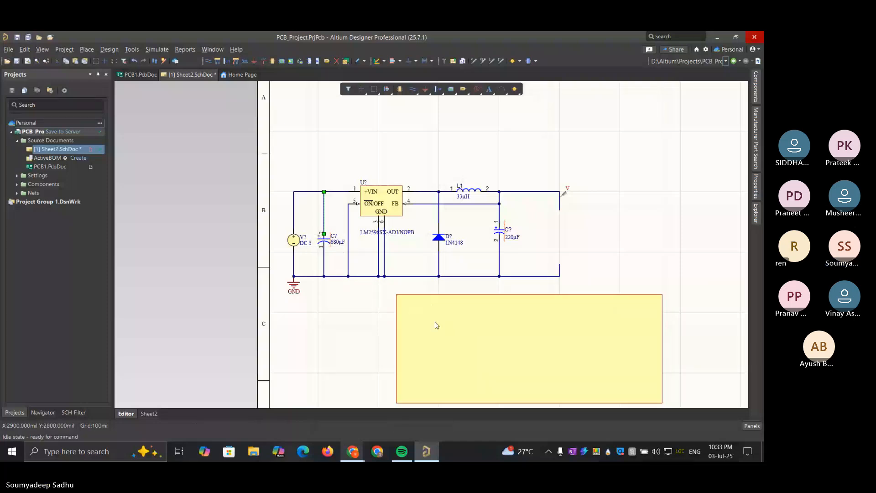
click(614, 282)
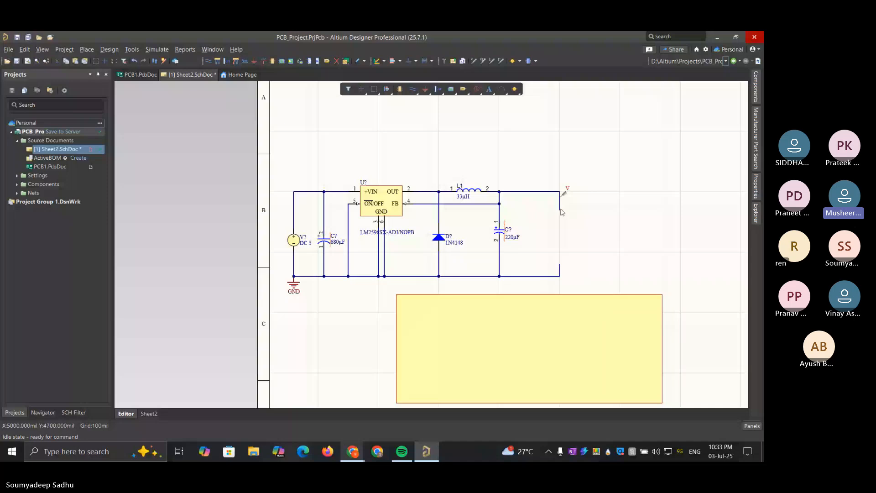
Remove the open output and ground wire stubs that extend beyond the 220 µF output capacitor
mouse_move(560, 211)
mouse_down()
mouse_move(558, 199)
mouse_move(561, 212)
mouse_up()
click(561, 211)
drag(560, 210, 501, 192)
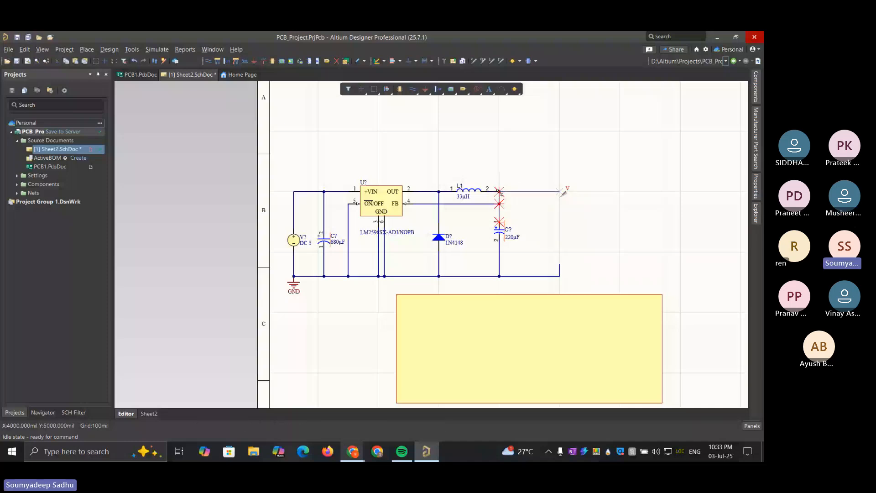
click(561, 191)
drag(557, 189, 500, 193)
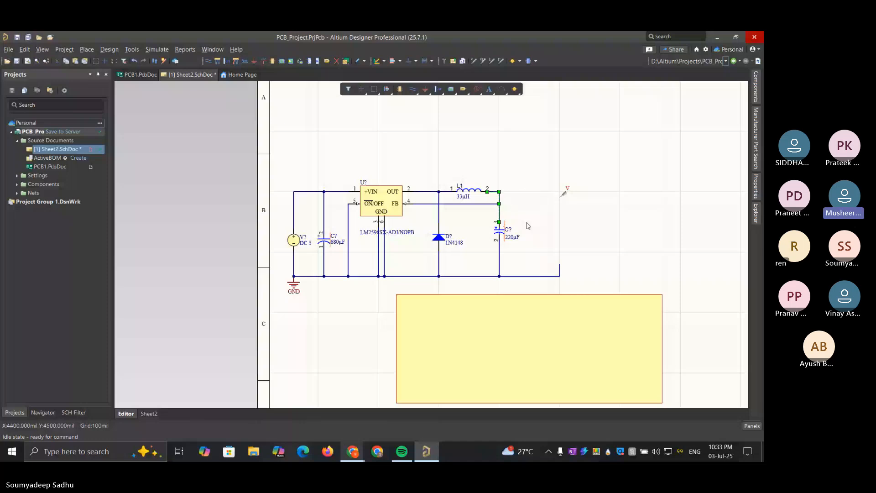
click(570, 236)
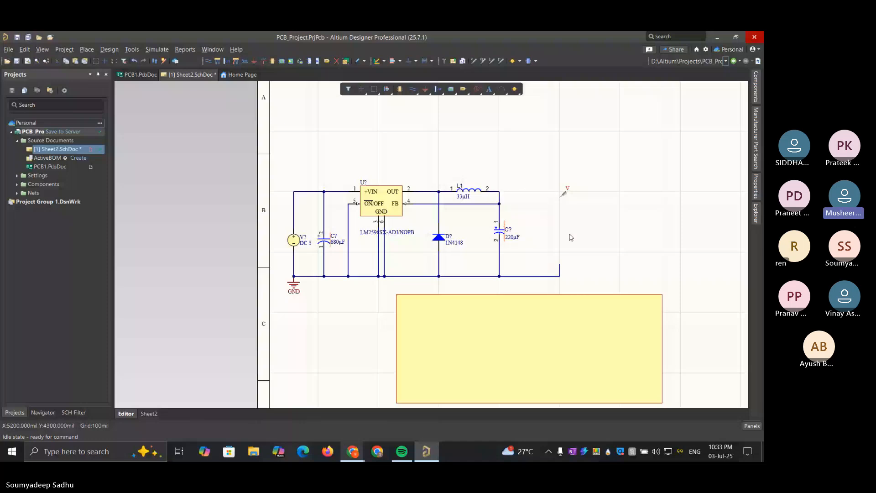
click(554, 275)
key(Delete)
Shift the 220 µF output capacitor and its wires slightly away from the inductor and straighten the diode's ground wire
drag(521, 288, 492, 182)
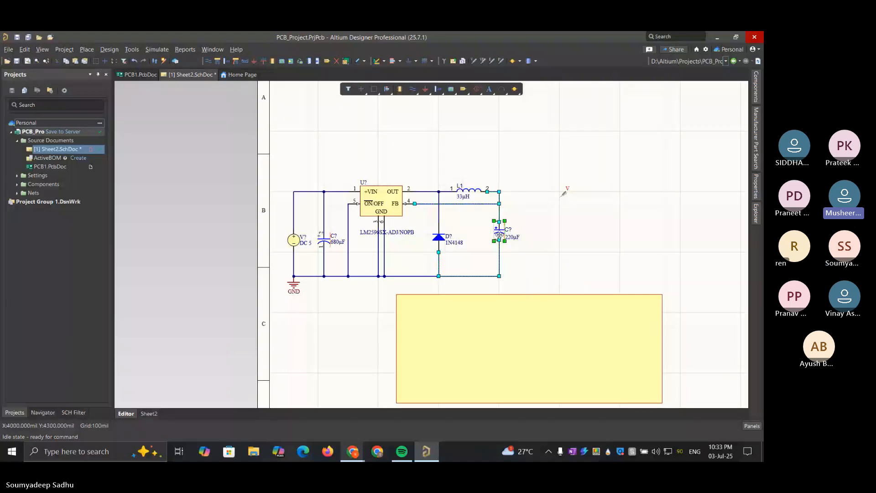
drag(500, 235, 512, 242)
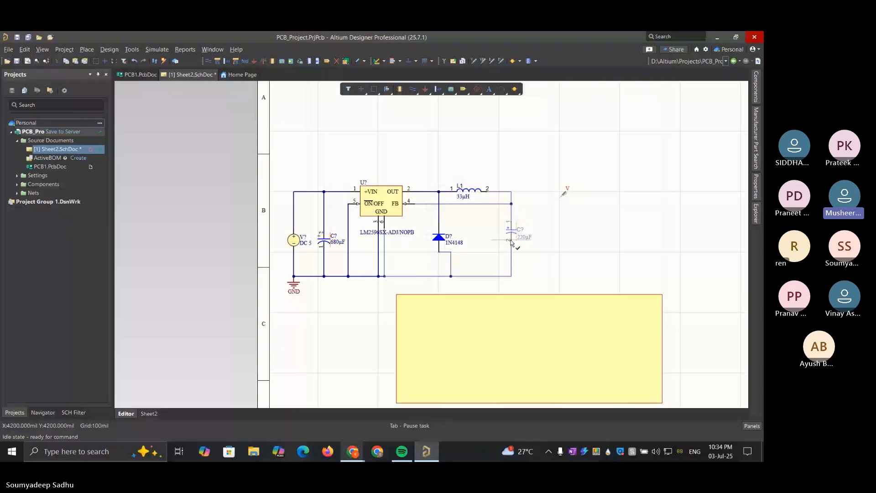
drag(511, 242, 511, 243)
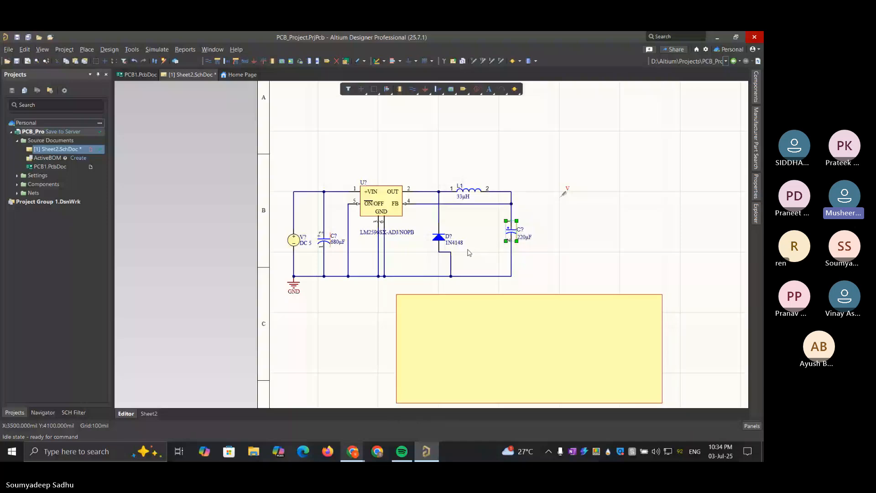
click(451, 262)
drag(451, 262, 438, 263)
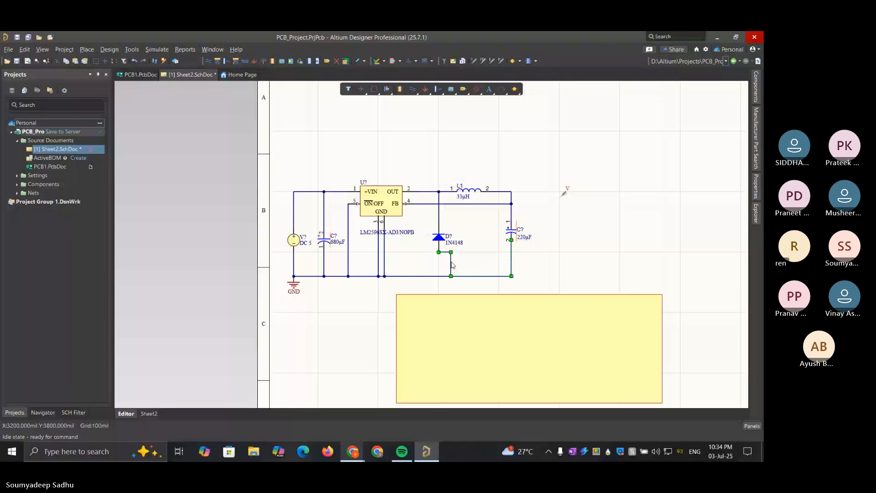
click(575, 226)
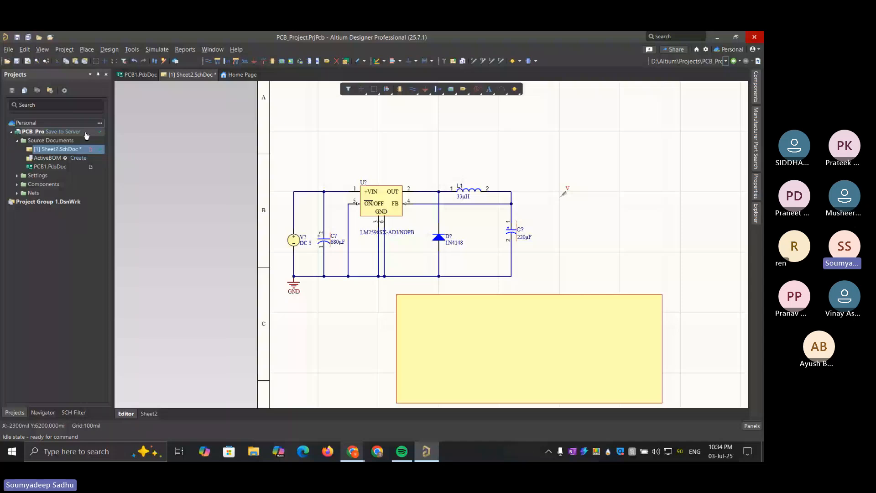
Save Sheet2.SchDoc and move the voltage probe onto the output wire corner above the 220 µF capacitor
right_click(190, 78)
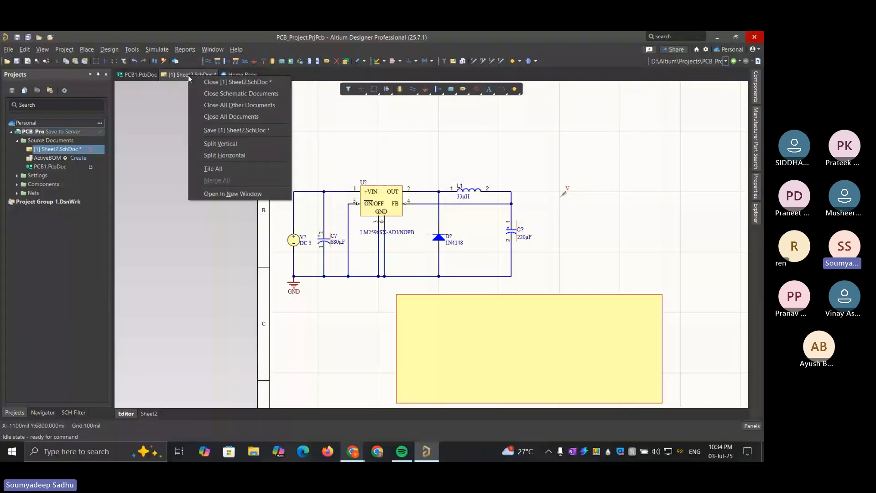
click(231, 130)
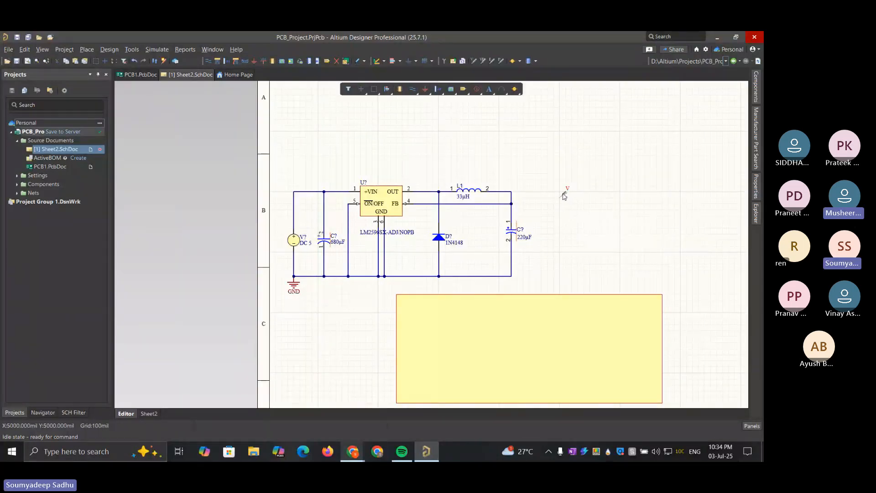
click(517, 188)
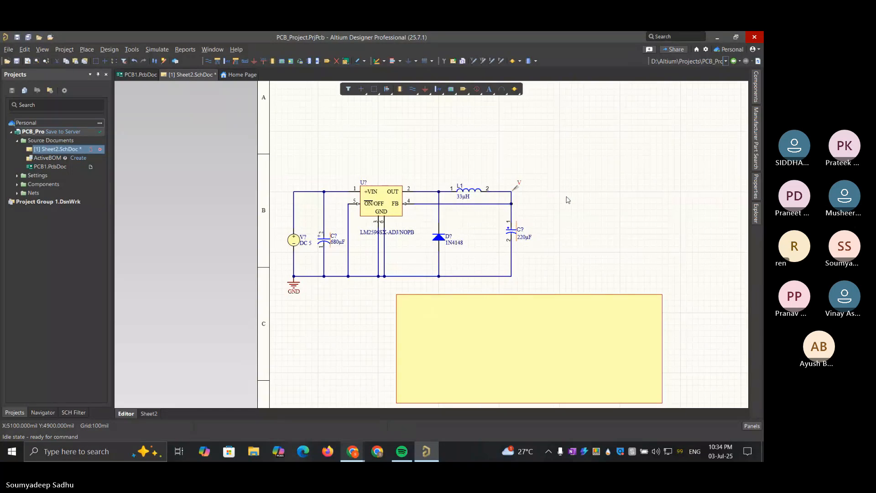
Move the yellow rectangle behind the buck converter circuit and extend its lower edge to enclose the GND symbol
drag(566, 333, 454, 221)
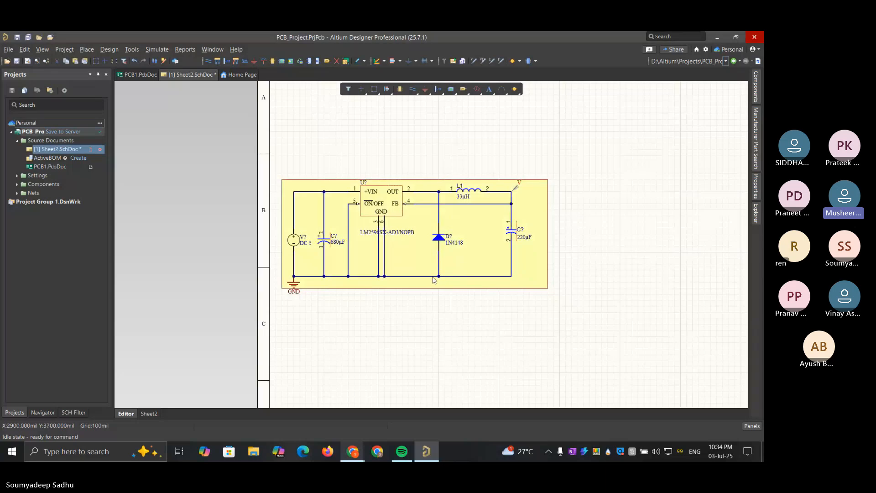
click(431, 288)
drag(414, 288, 414, 299)
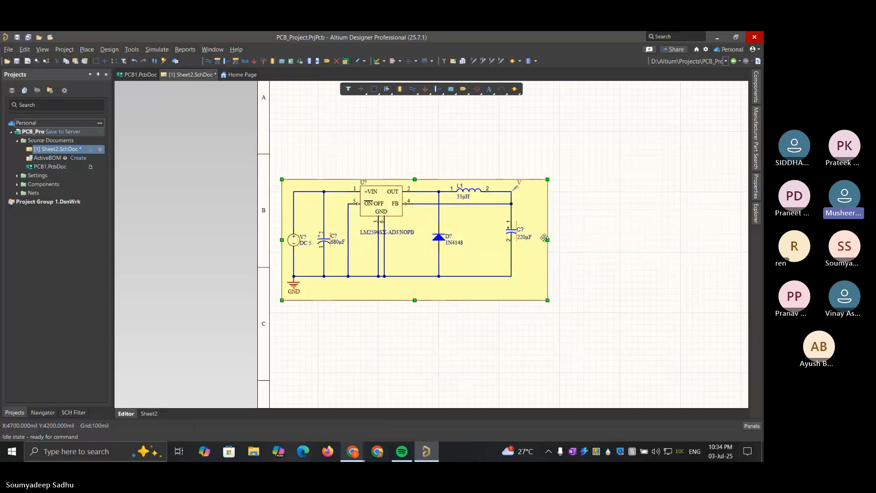
Narrow the yellow background rectangle so its outer edge sits just beyond the 220 µF output capacitor's label
drag(547, 239, 537, 240)
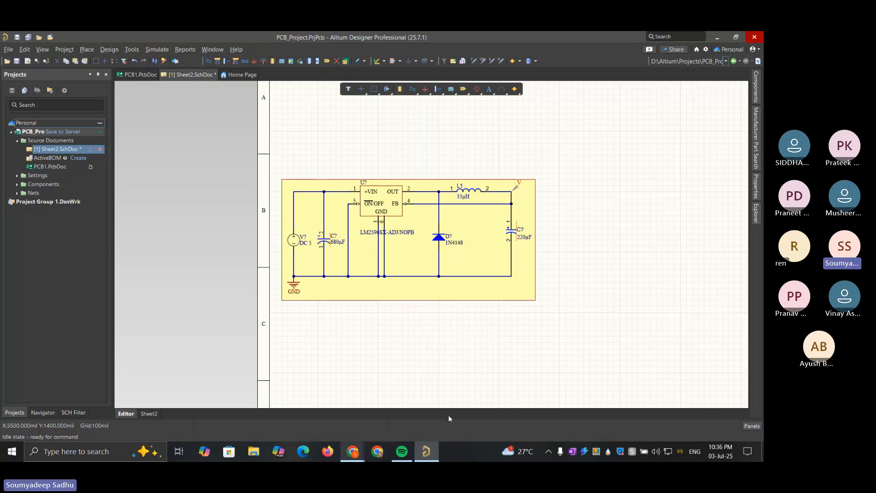
Switch to Chrome and review the LM2596 typical application circuit on TI's product page, closing the separately opened copy of the diagram
mouse_move(353, 451)
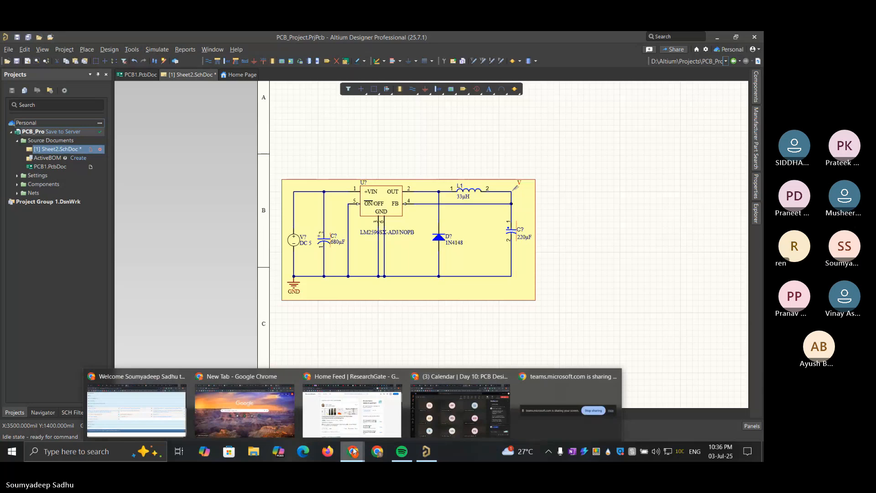
click(439, 388)
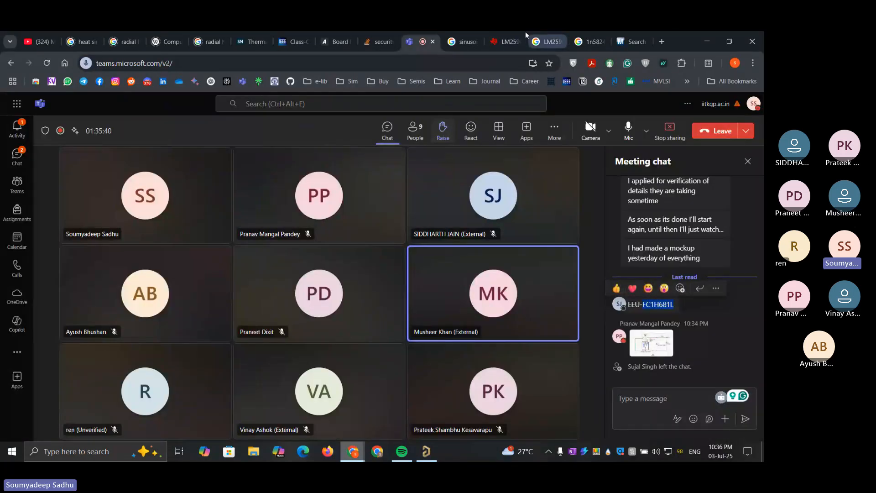
click(514, 35)
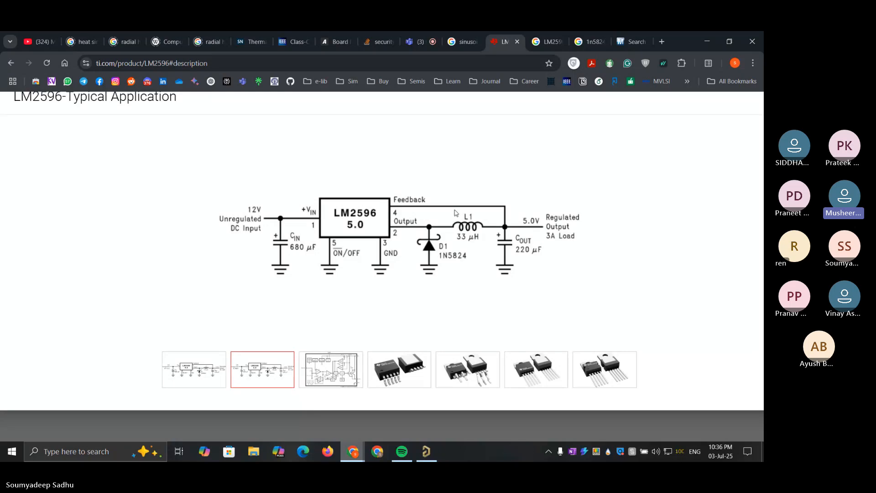
drag(455, 212, 465, 32)
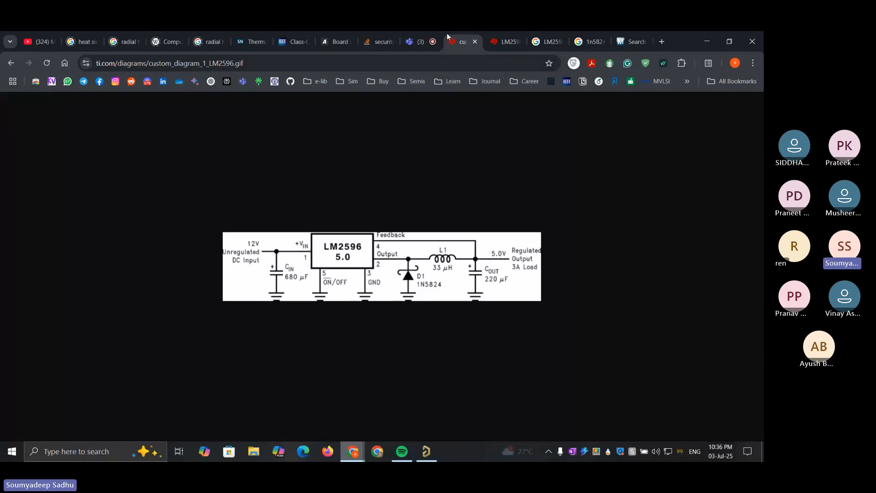
click(475, 42)
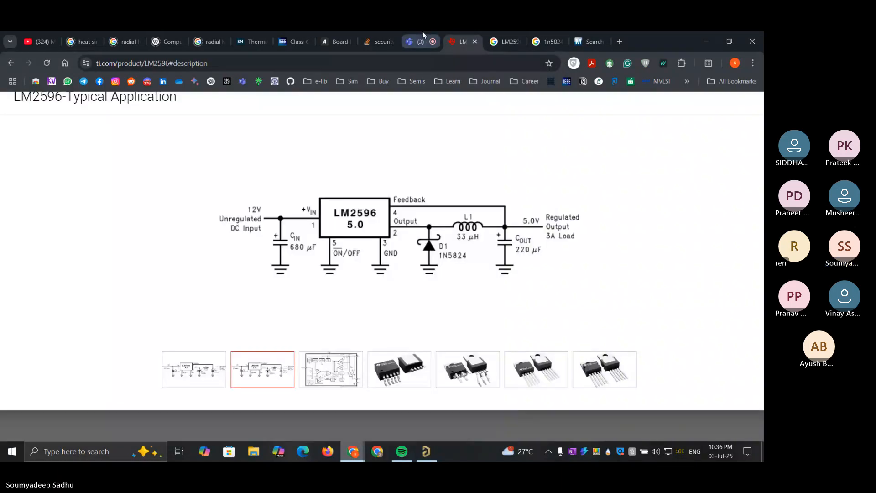
click(423, 32)
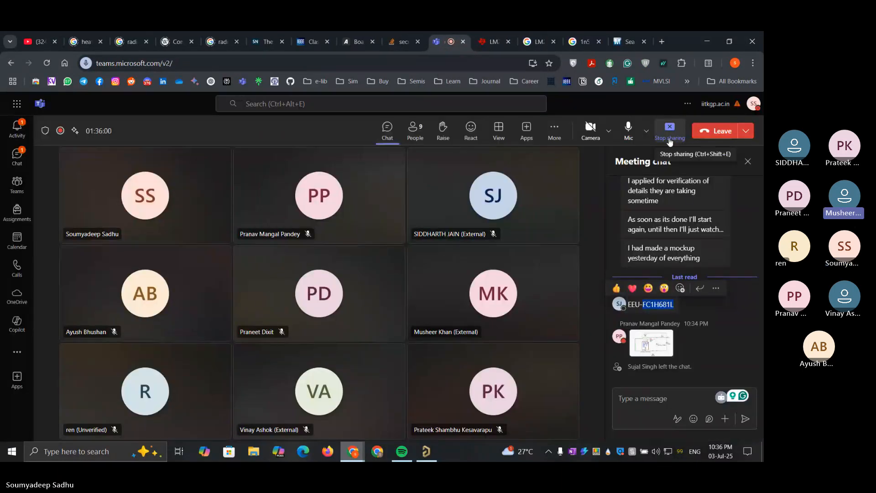
click(492, 33)
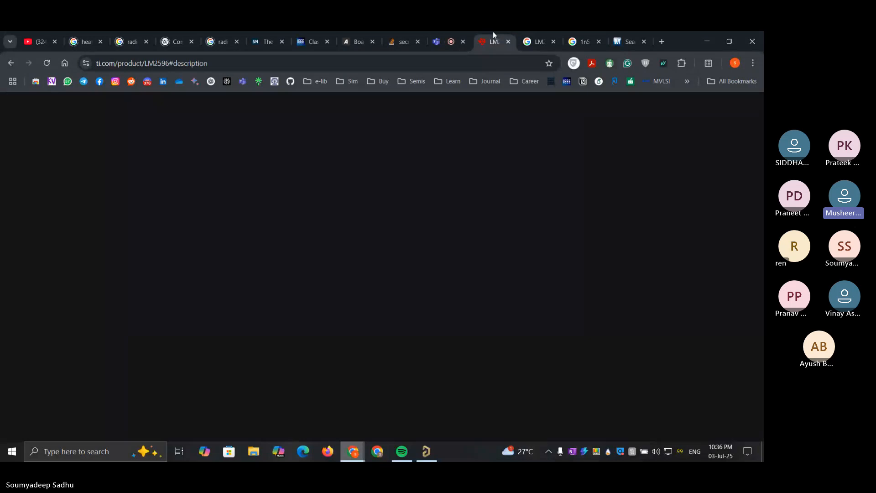
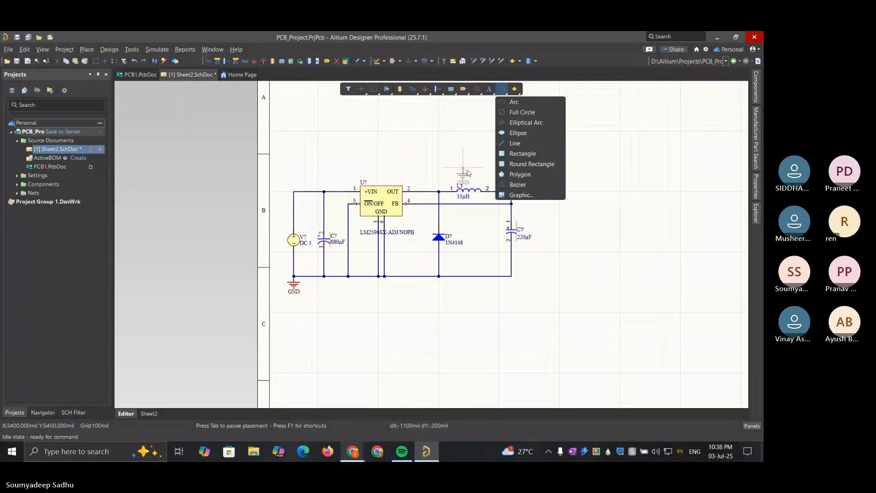
key(Escape)
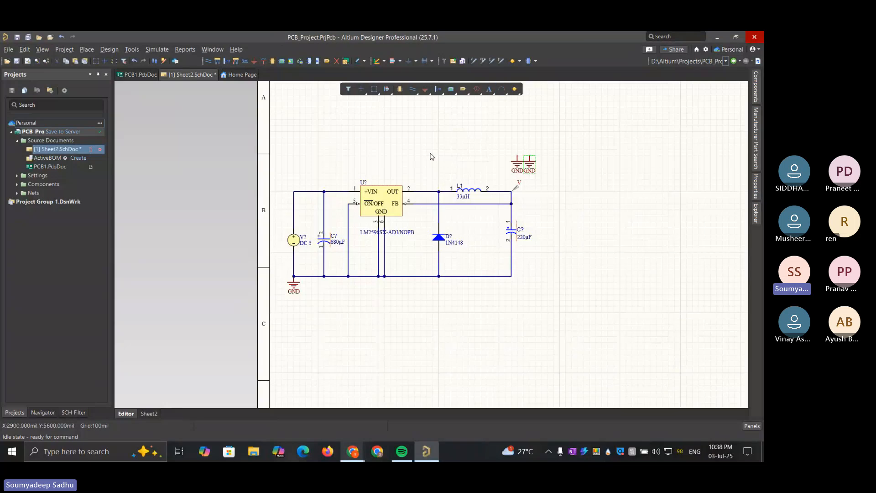
click(504, 93)
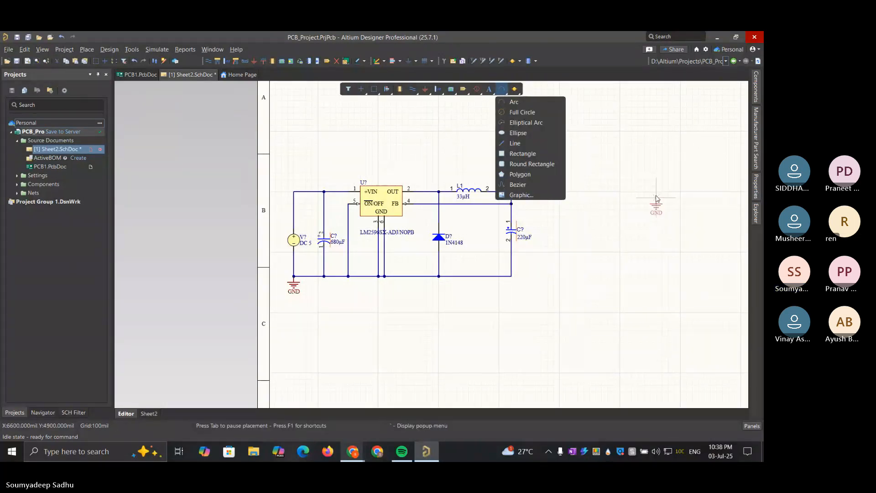
key(Escape)
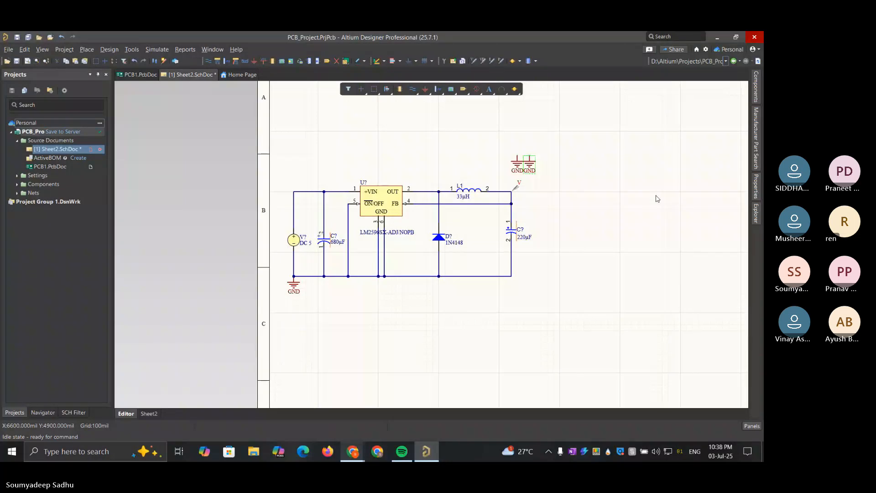
drag(502, 144, 554, 184)
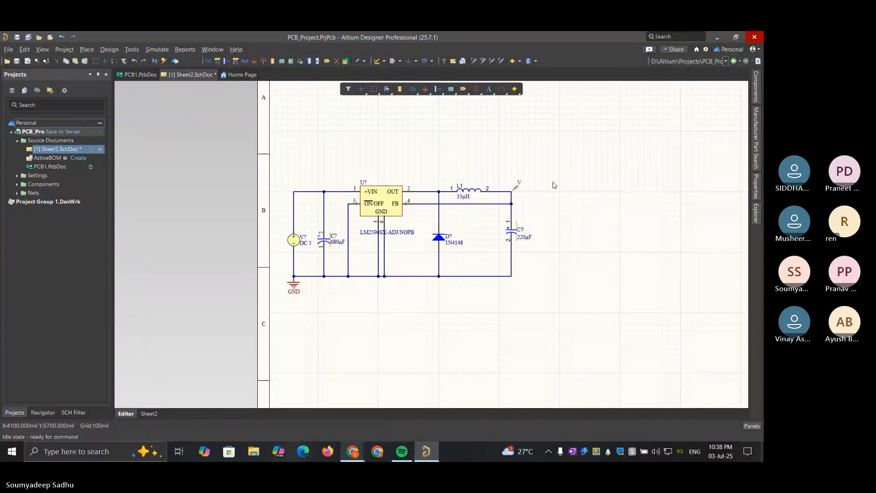
click(505, 90)
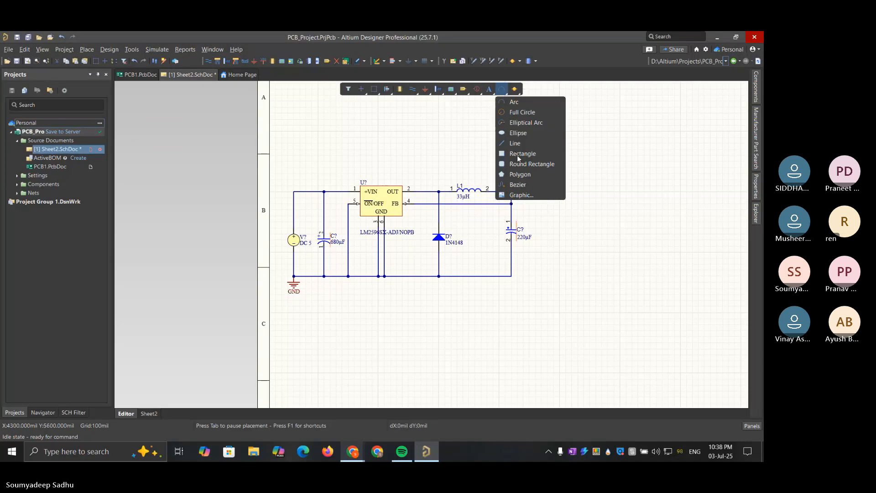
click(681, 212)
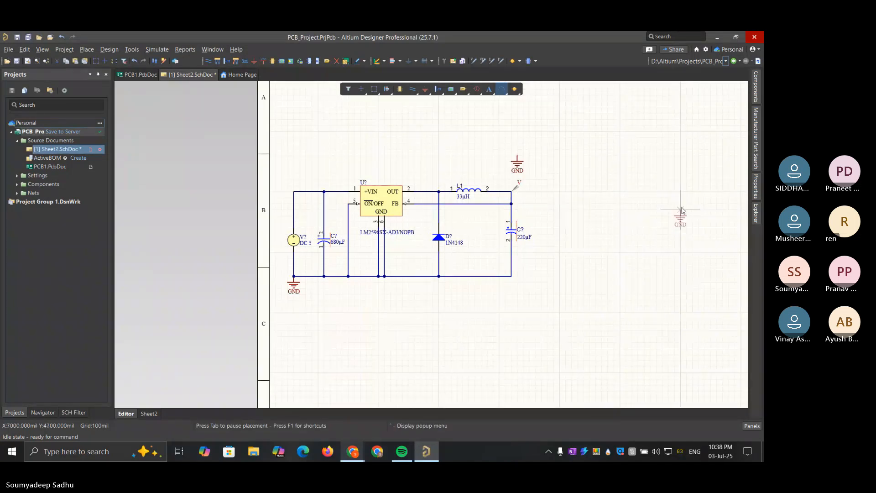
key(Escape)
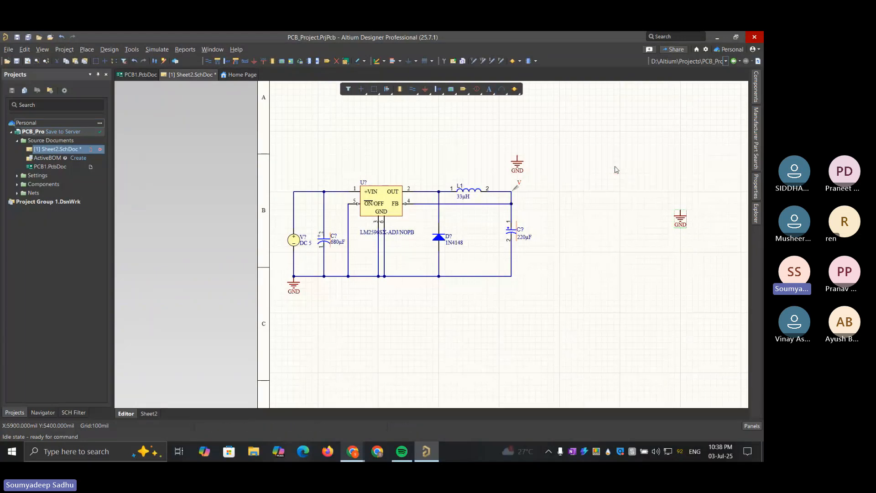
click(681, 219)
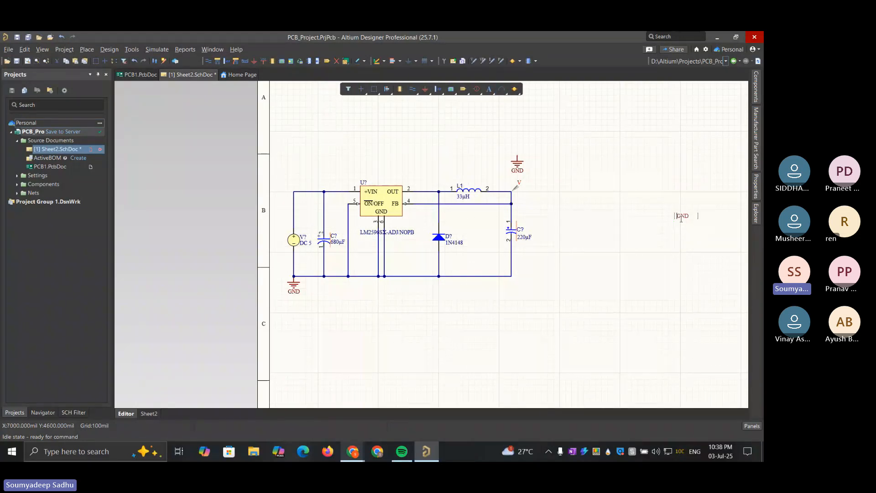
click(660, 197)
key(Delete)
click(519, 161)
key(Delete)
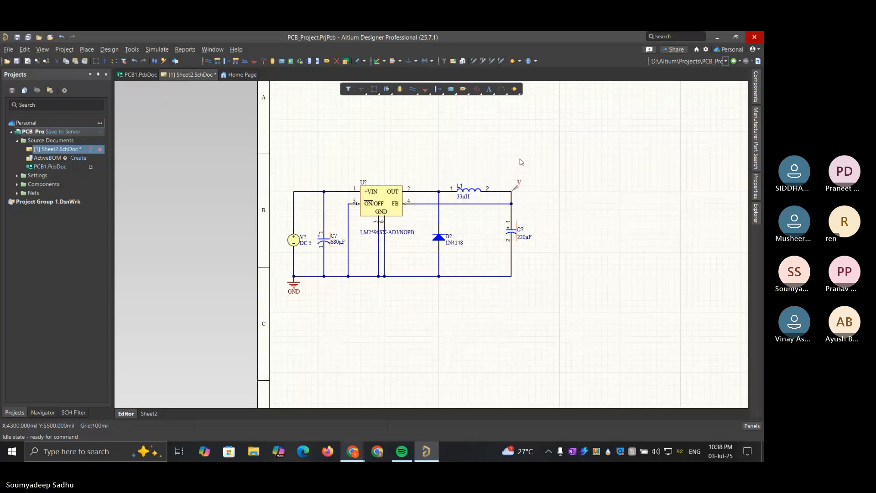
click(505, 94)
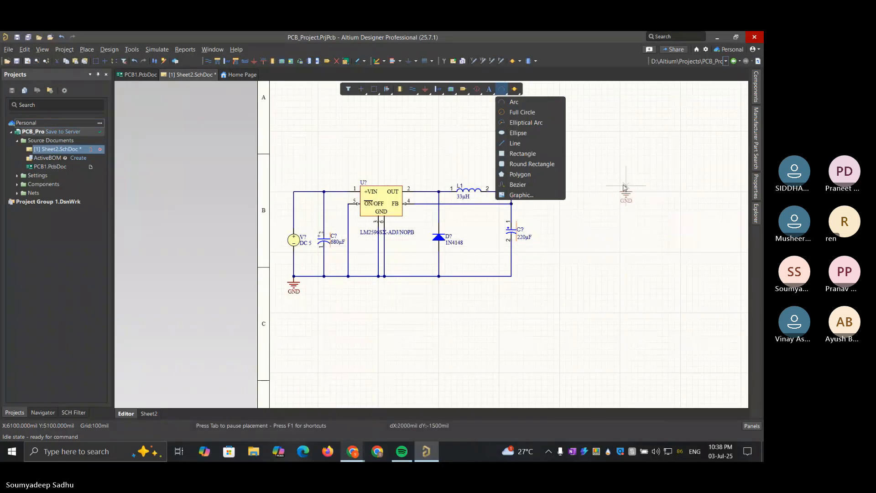
key(Escape)
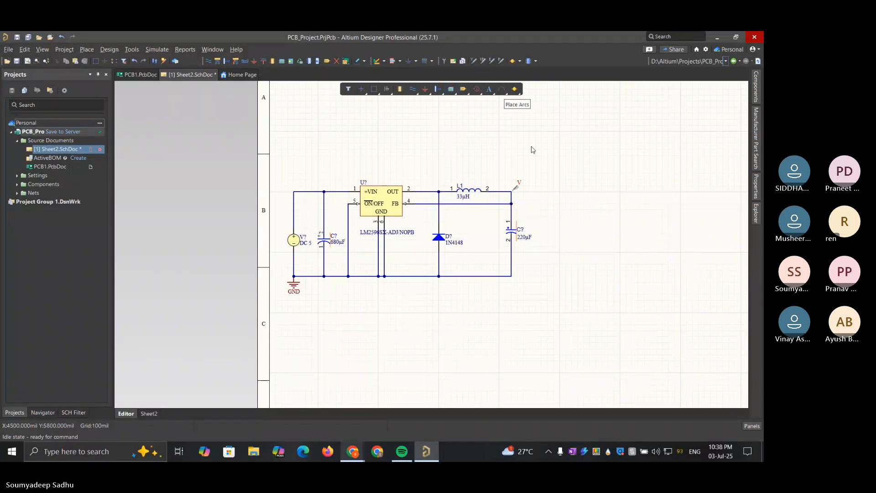
click(507, 94)
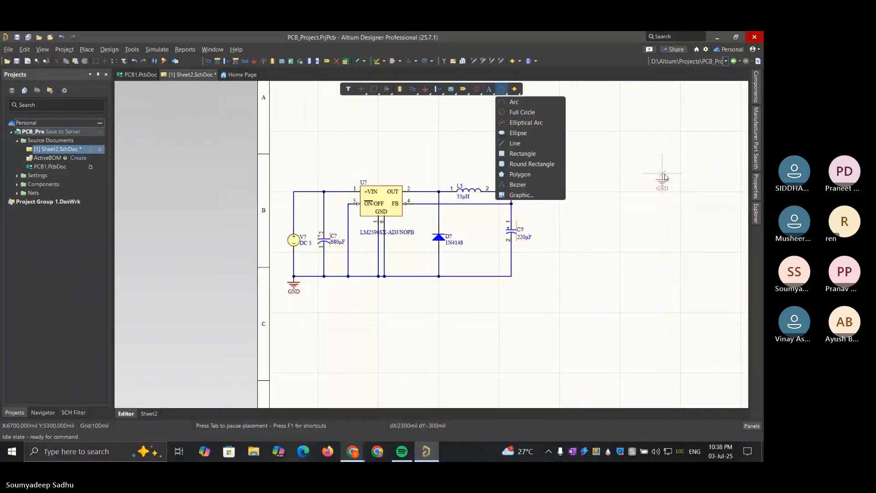
right_click(608, 150)
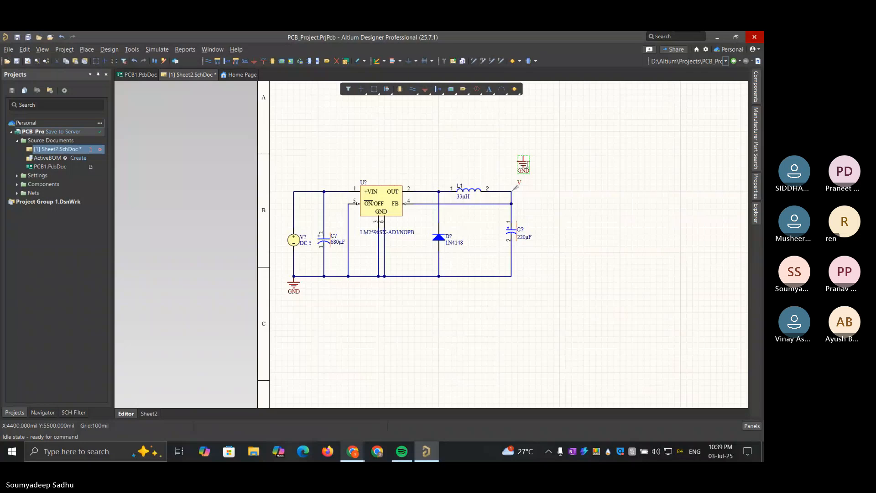
Draw a filled rectangle about 4200 mil wide and 2000 mil high over the whole buck converter circuit, including the GND symbol and output capacitor
right_click(471, 144)
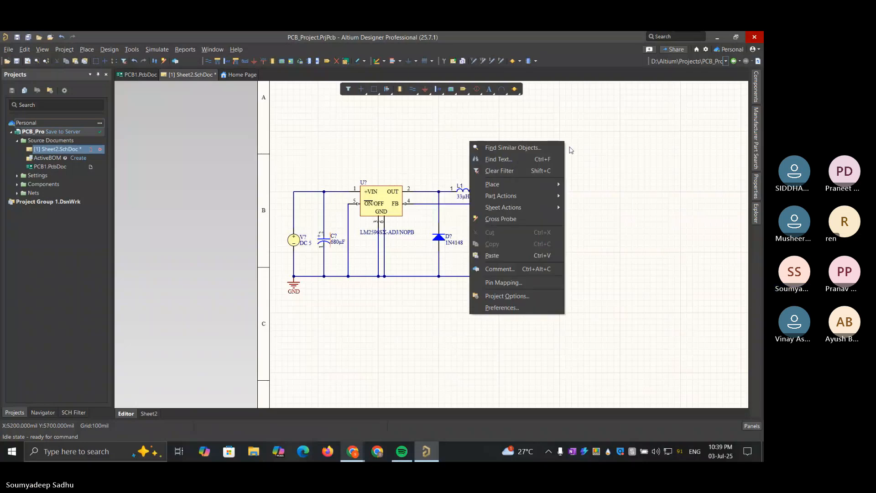
mouse_move(548, 185)
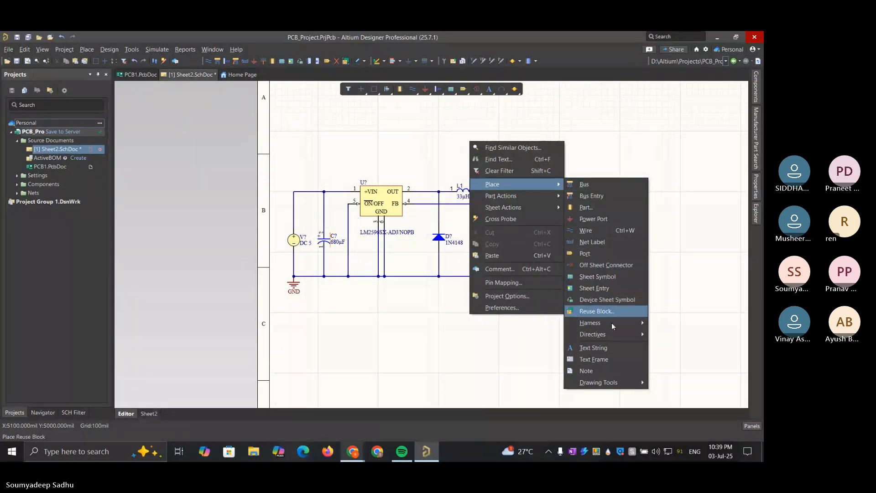
mouse_move(614, 334)
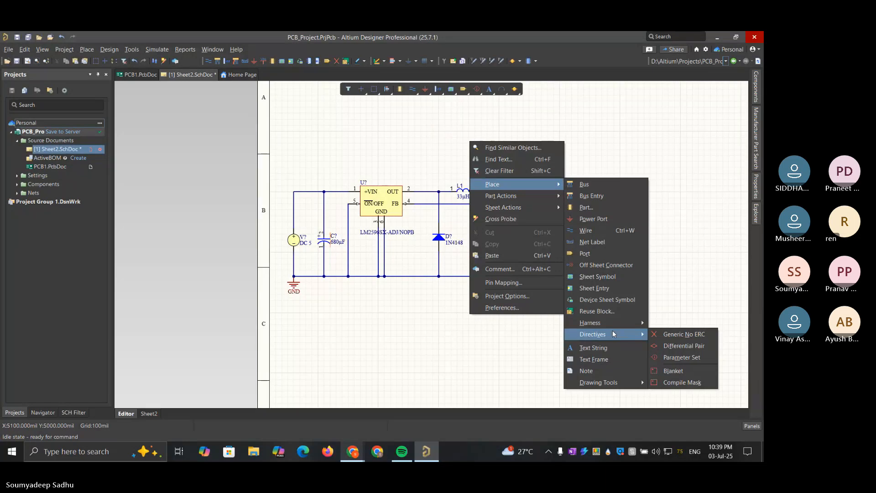
mouse_move(644, 383)
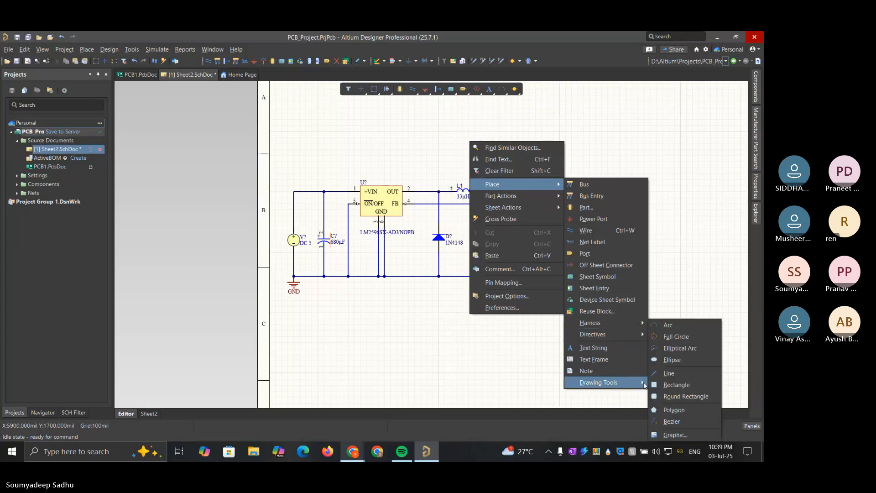
click(664, 385)
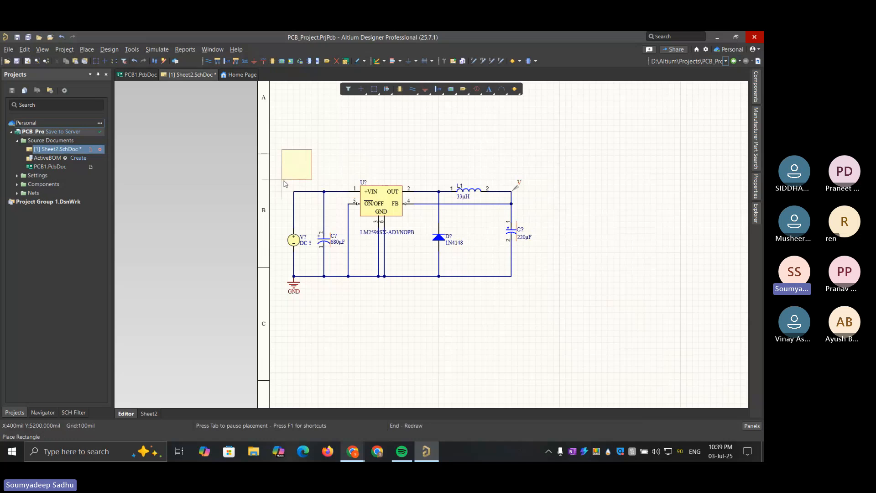
click(282, 181)
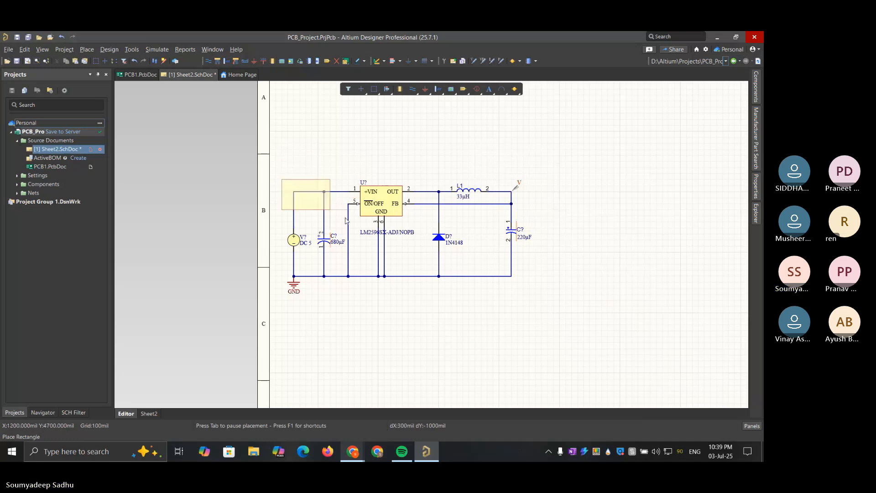
click(535, 301)
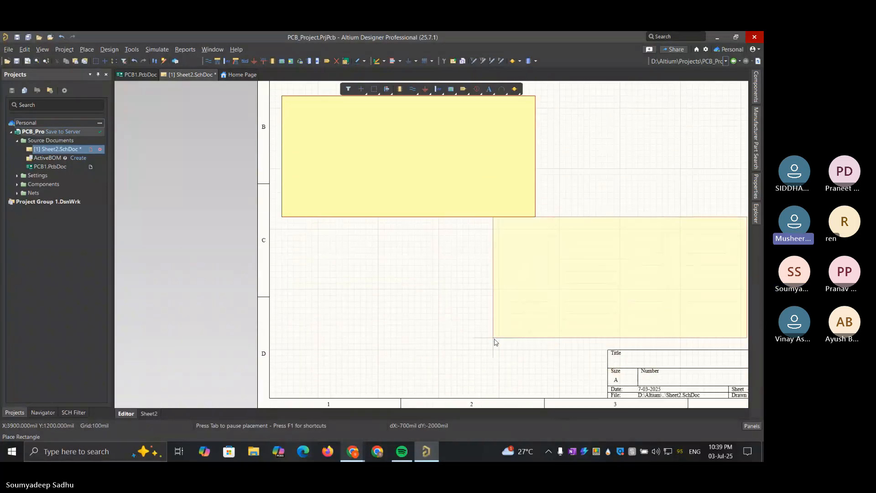
key(Escape)
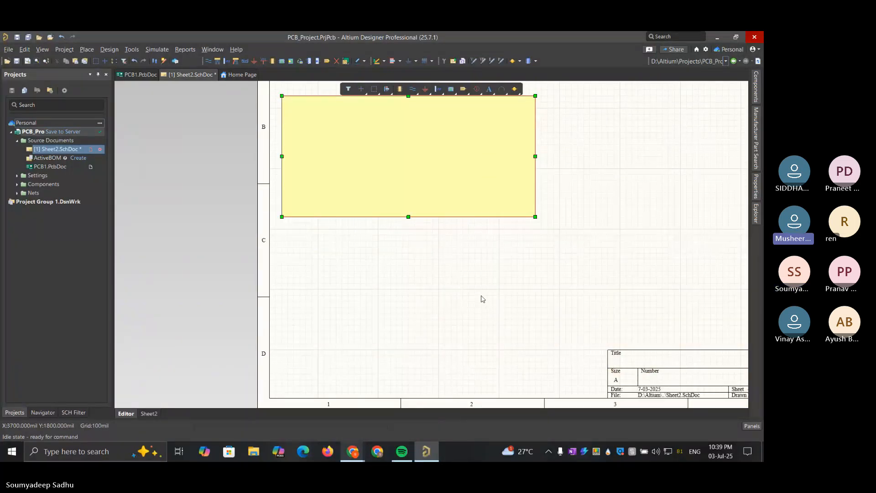
scroll(483, 298, up, 2)
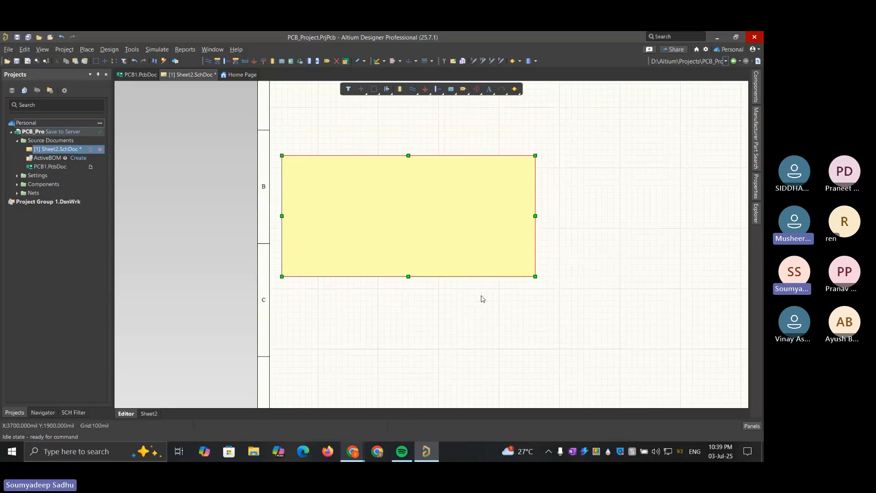
scroll(483, 299, up, 2)
right_click(383, 266)
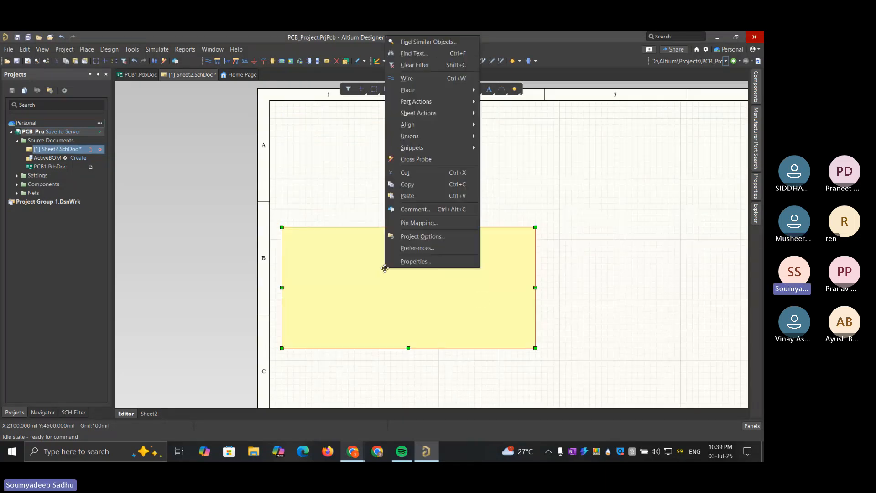
mouse_move(451, 135)
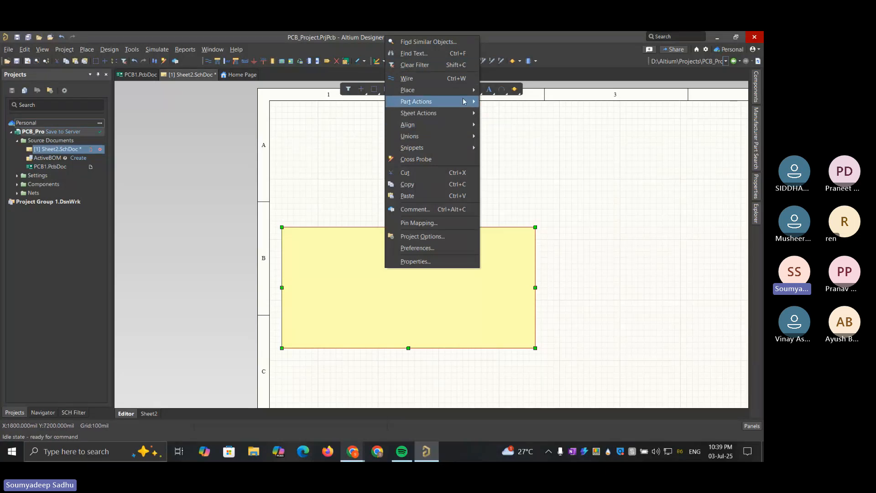
mouse_move(469, 107)
click(325, 180)
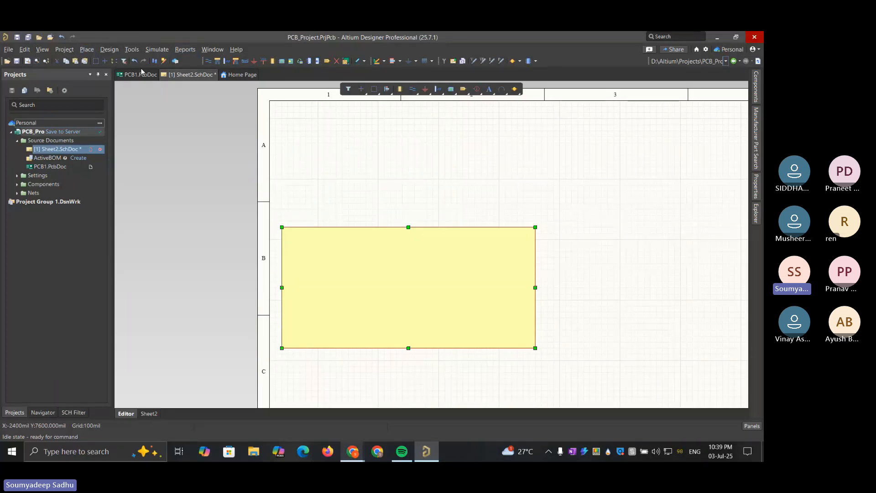
click(158, 61)
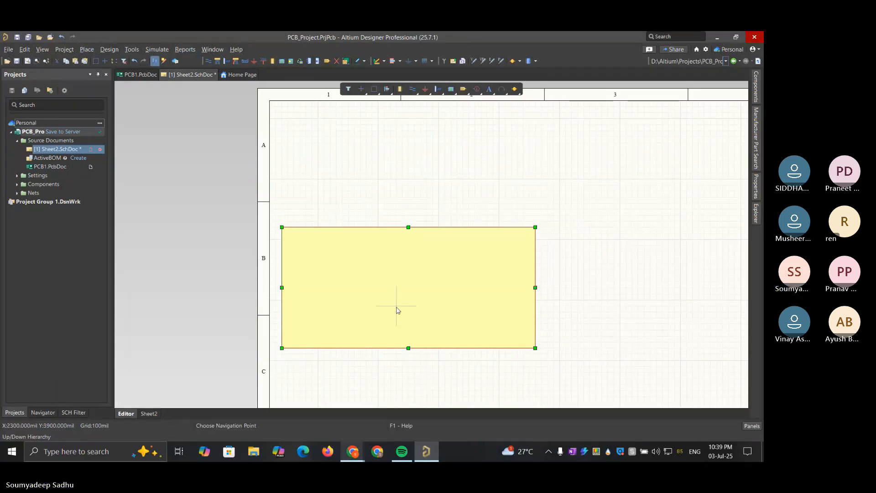
key(Escape)
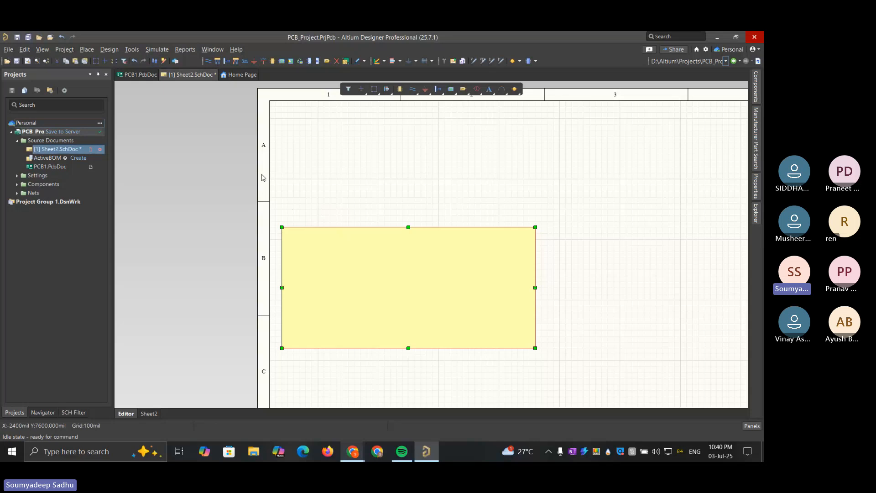
Try to send the filled yellow rectangle to the back so the buck converter circuit shows in front of it
click(263, 202)
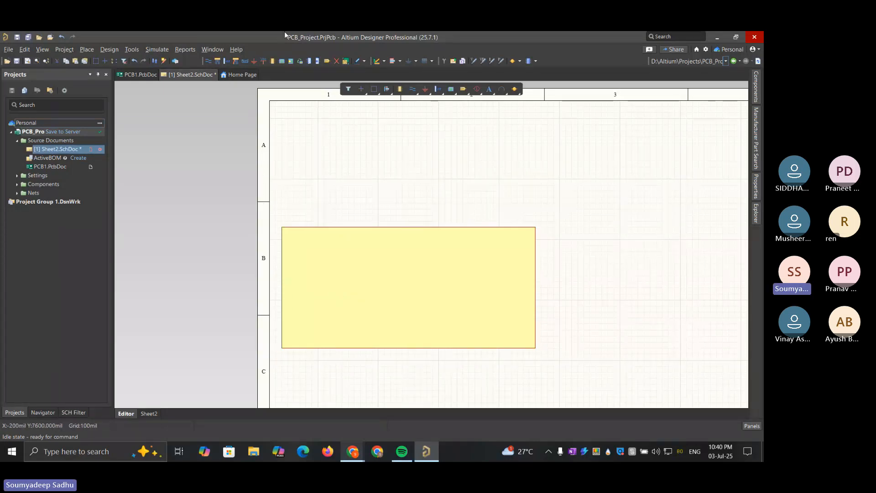
click(46, 52)
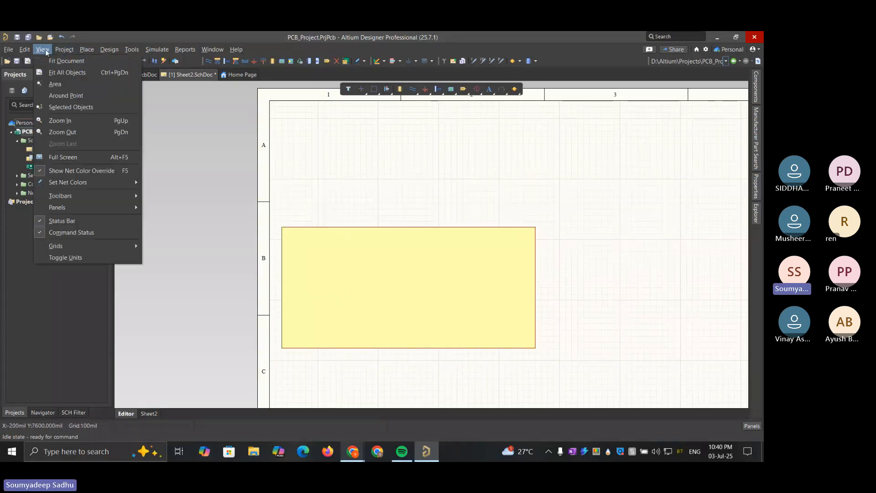
mouse_move(104, 196)
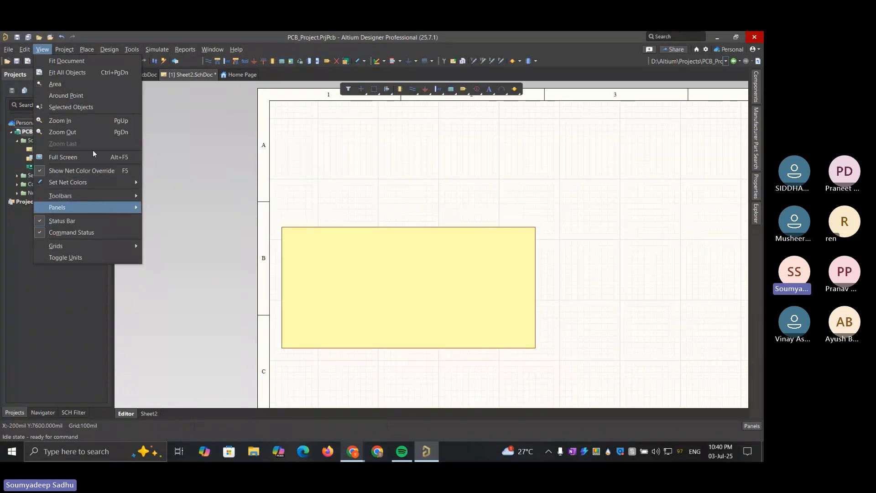
click(87, 49)
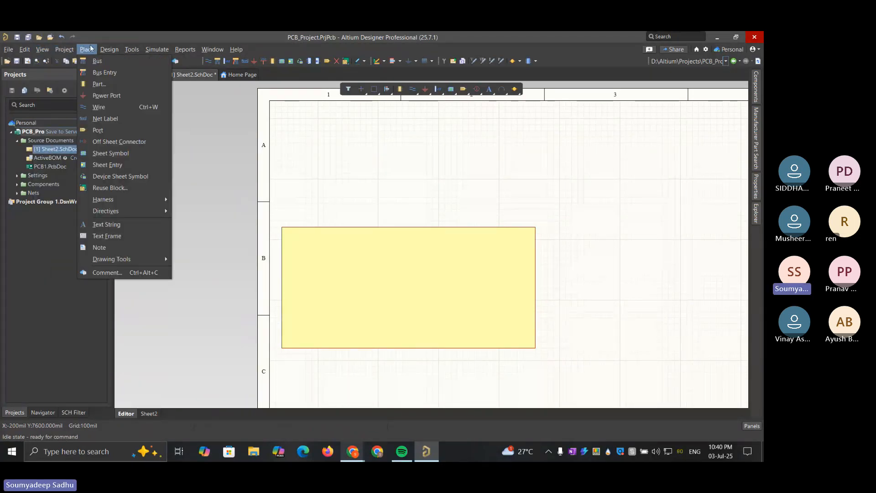
mouse_move(68, 48)
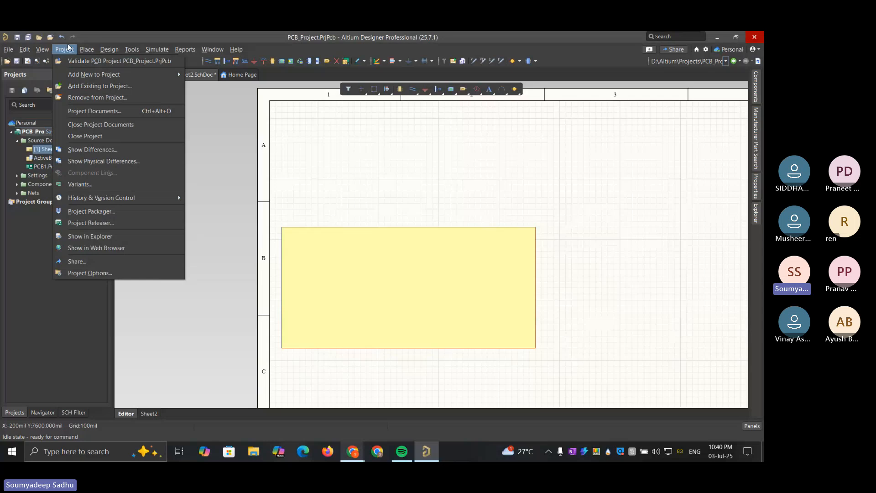
mouse_move(30, 49)
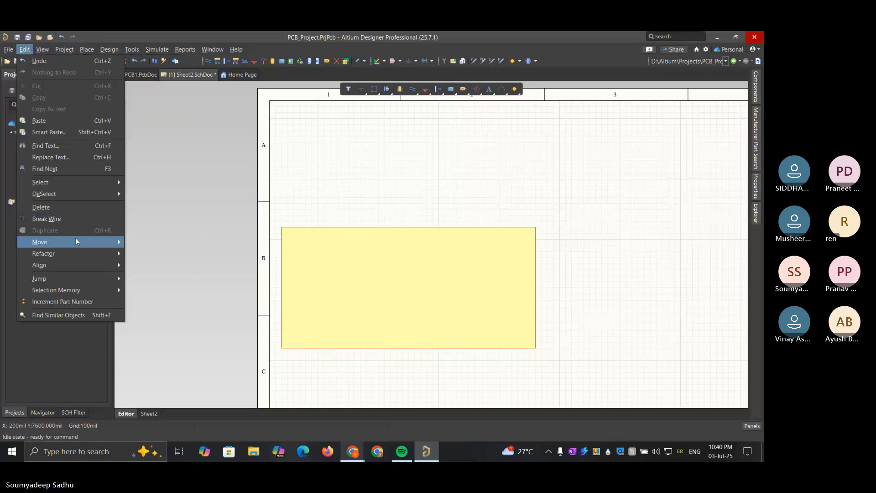
mouse_move(78, 246)
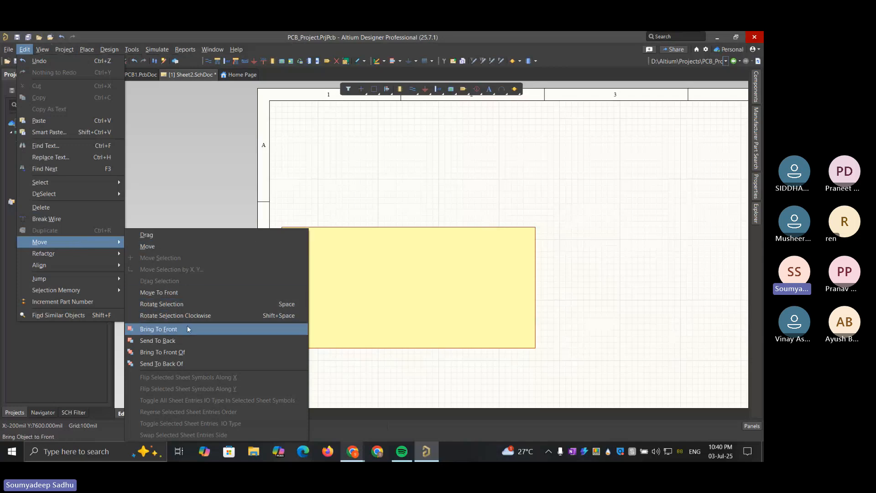
click(191, 341)
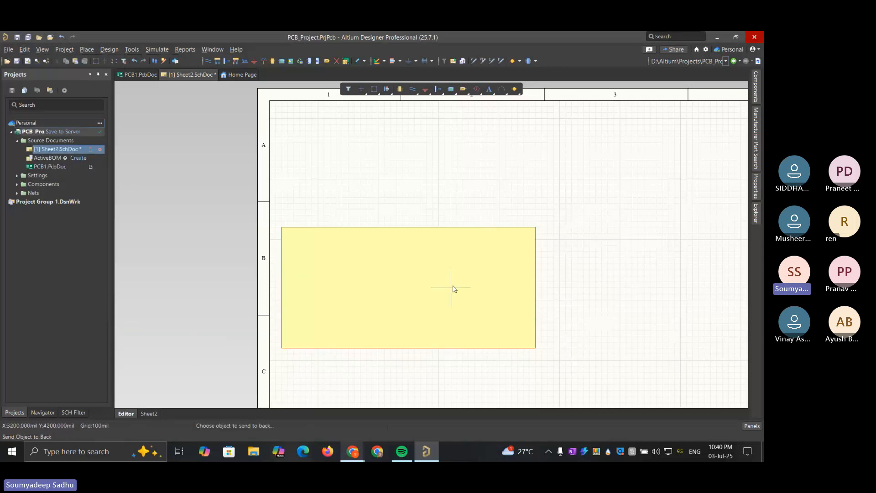
click(403, 274)
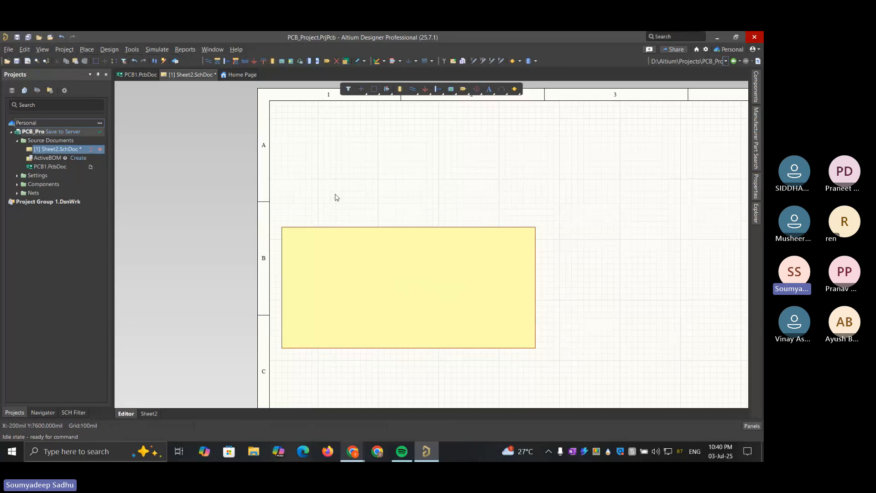
Select the yellow rectangle and try Send To Back again, picking the rectangle as the object
click(384, 275)
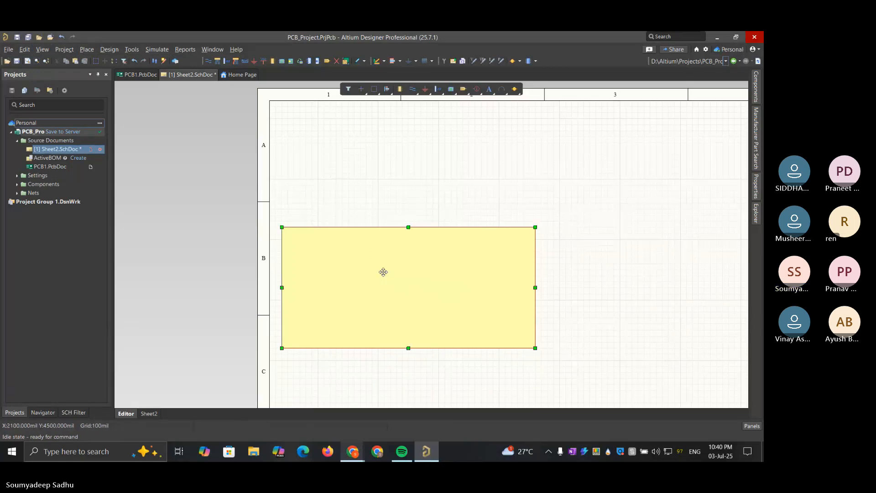
click(384, 271)
click(319, 291)
click(25, 49)
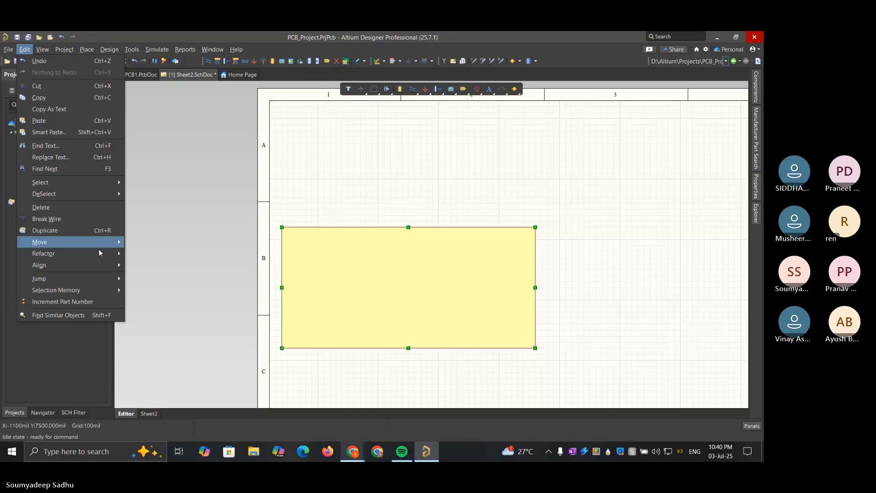
mouse_move(98, 242)
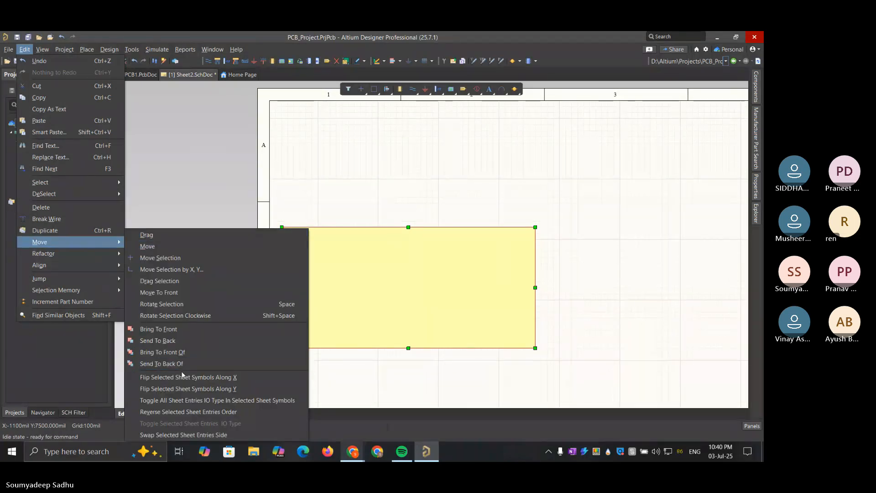
click(188, 343)
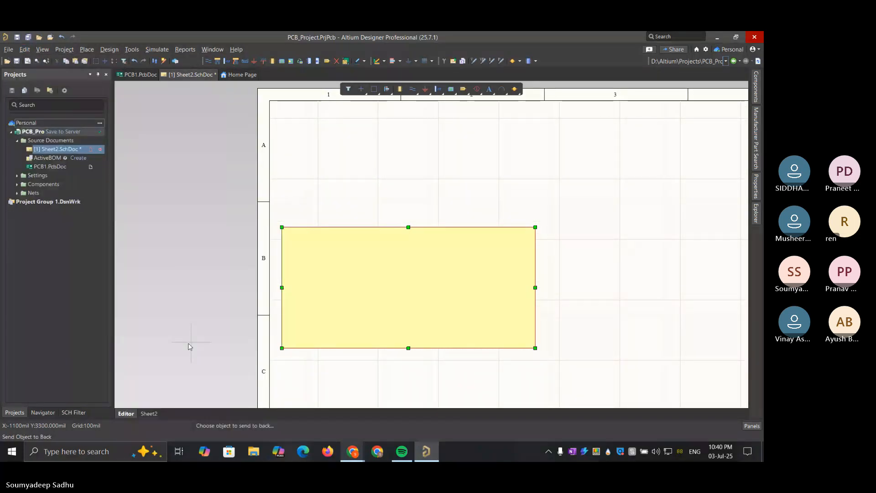
click(319, 264)
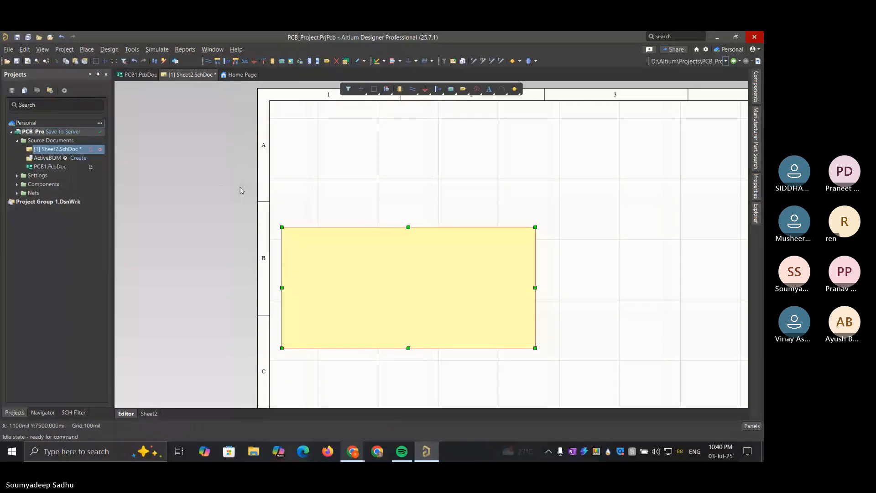
Save PCB_Project to the server, including the modified Sheet2.SchDoc
click(74, 132)
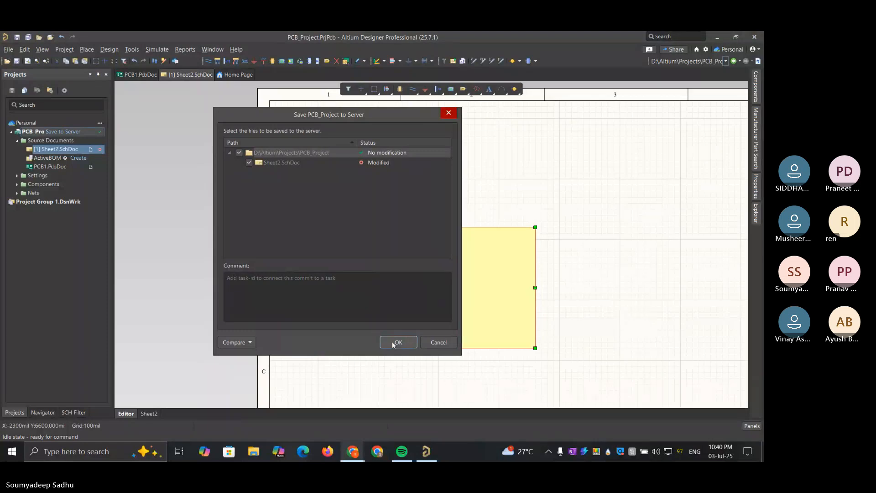
click(397, 343)
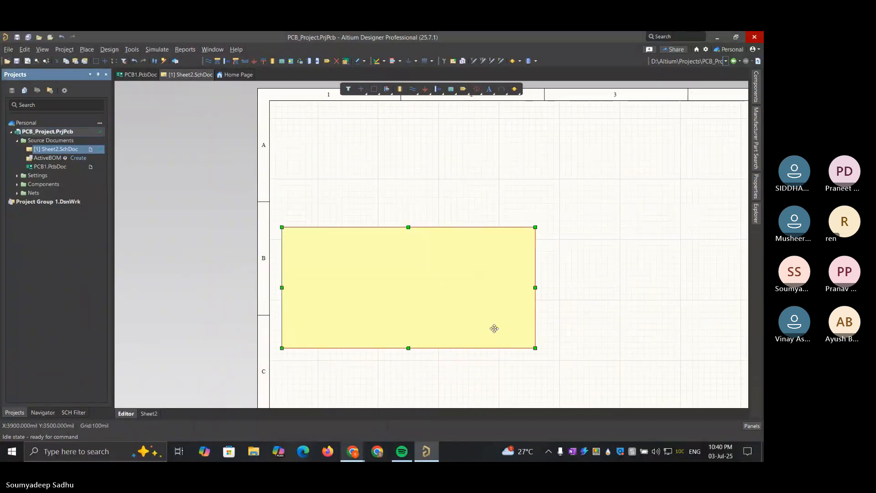
Try Send To Back Of on the yellow rectangle, picking the corner of the input wire beneath it
mouse_move(510, 328)
mouse_down()
mouse_move(608, 303)
mouse_move(526, 274)
mouse_move(497, 323)
mouse_move(513, 329)
mouse_up()
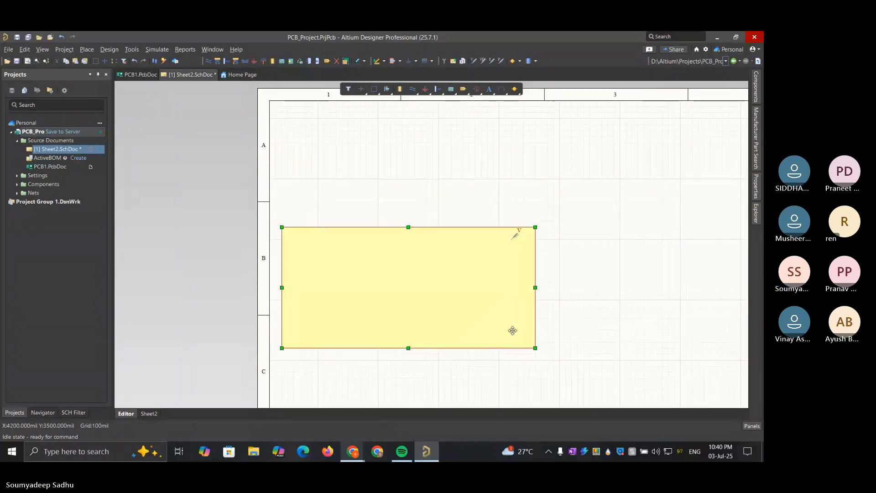
click(24, 49)
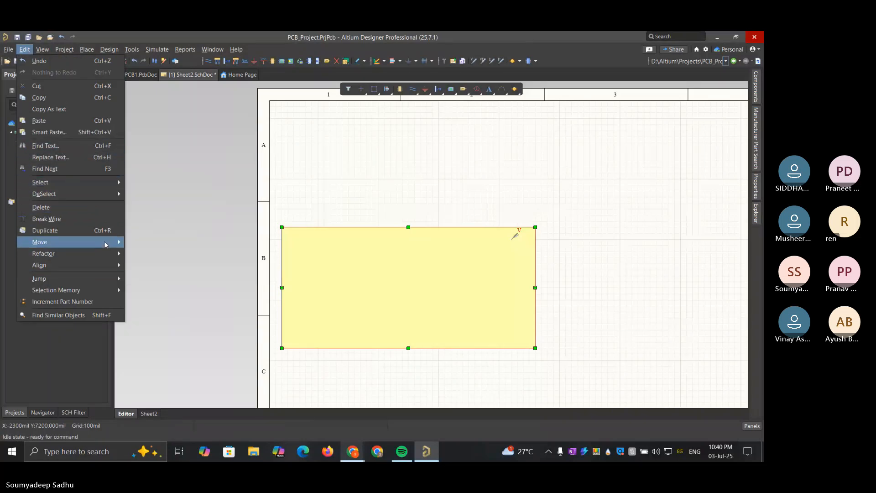
mouse_move(110, 242)
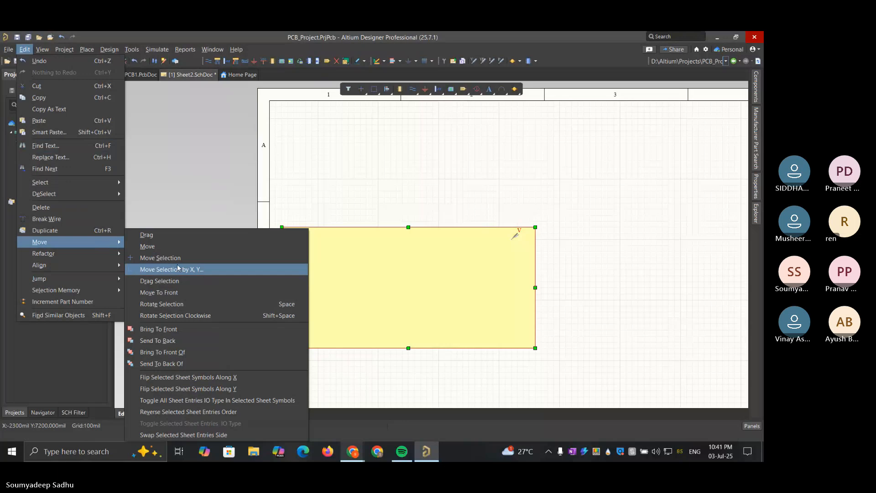
click(207, 361)
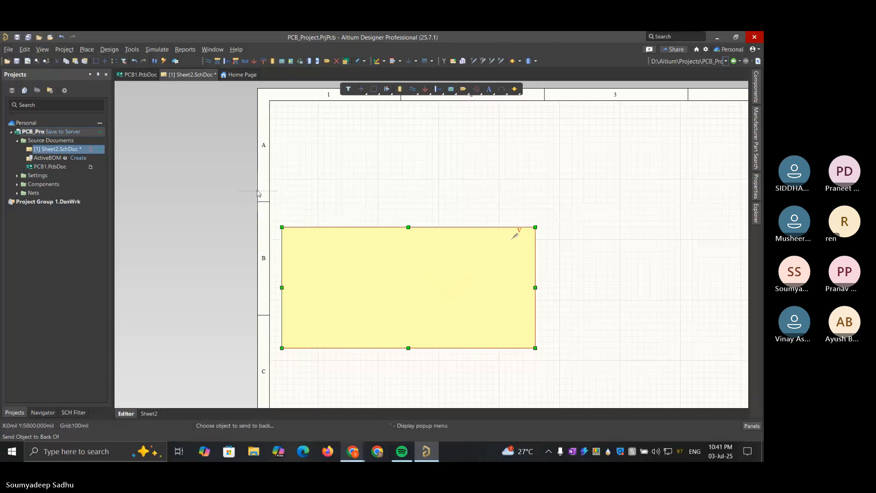
click(294, 239)
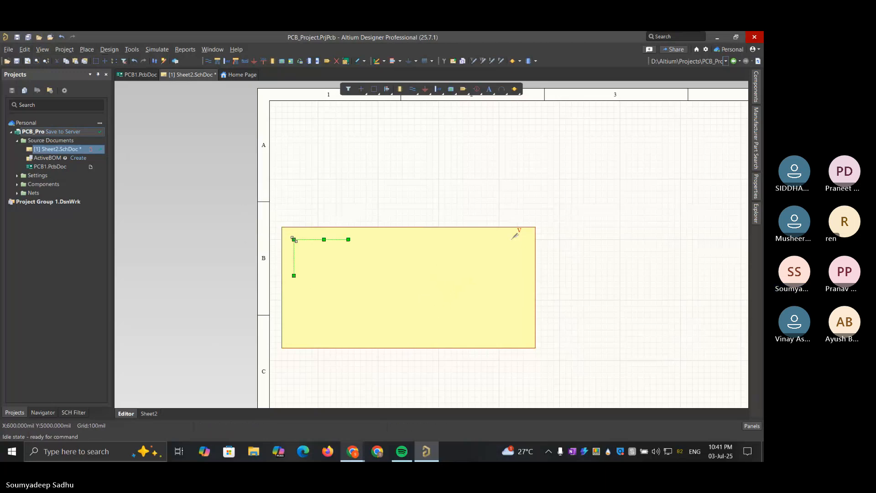
Try to send the yellow rectangle to the back by picking its lower border
click(25, 49)
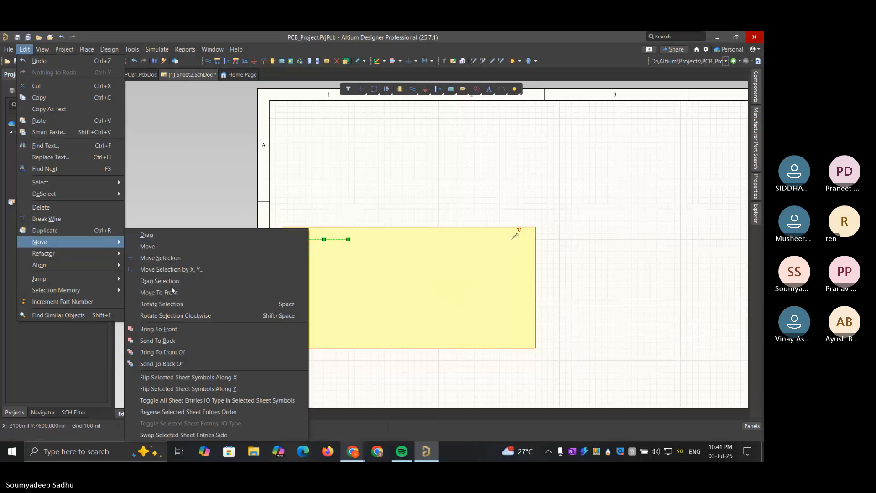
click(169, 342)
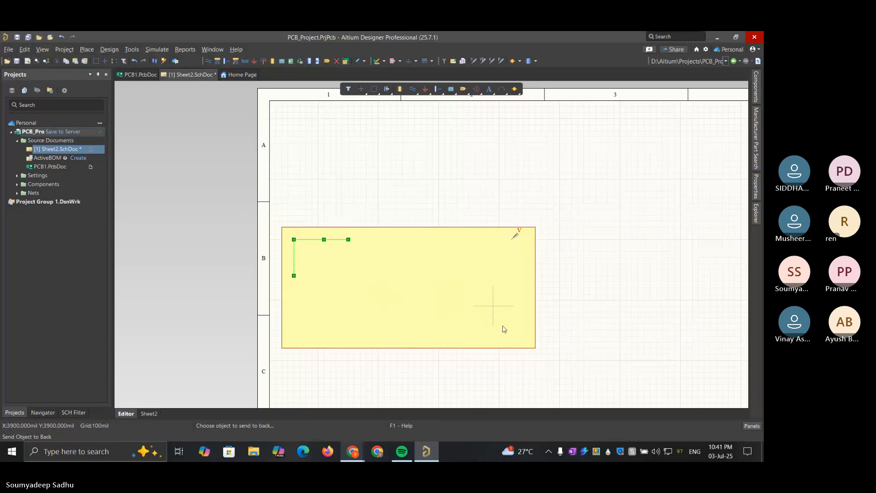
click(524, 348)
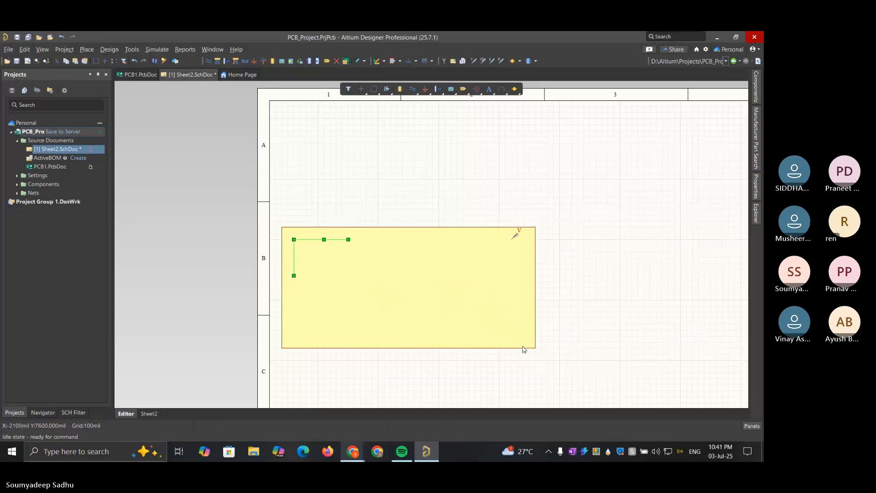
click(505, 332)
drag(506, 332, 526, 317)
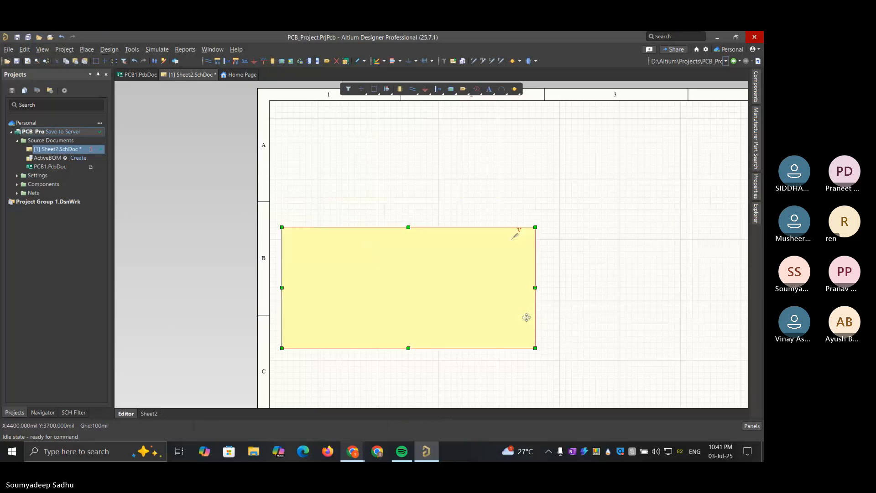
click(583, 300)
click(507, 303)
right_click(506, 303)
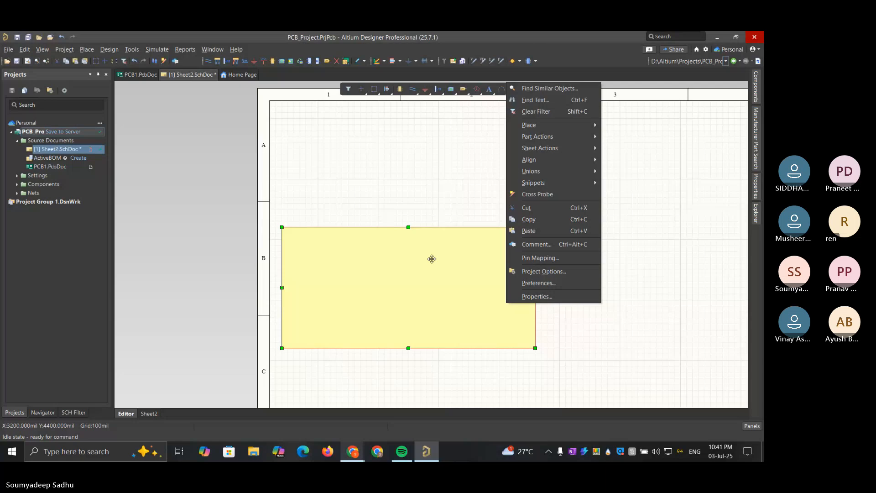
click(41, 50)
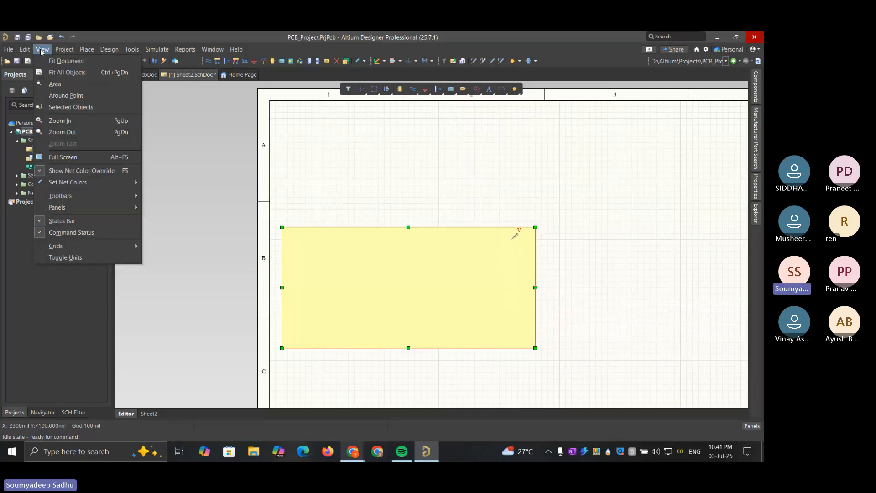
mouse_move(25, 49)
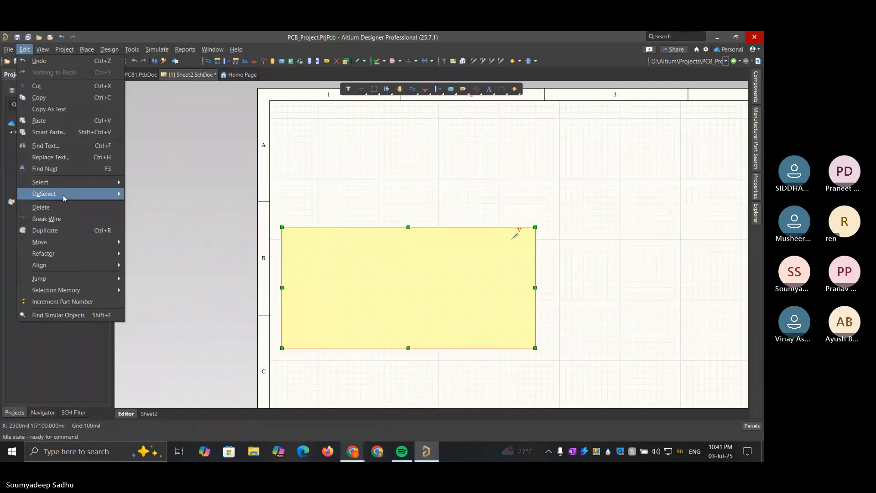
mouse_move(63, 194)
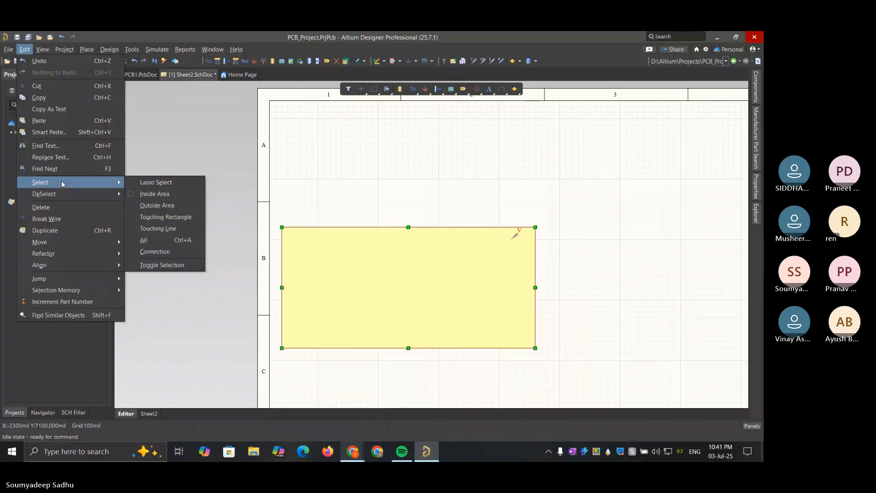
mouse_move(76, 239)
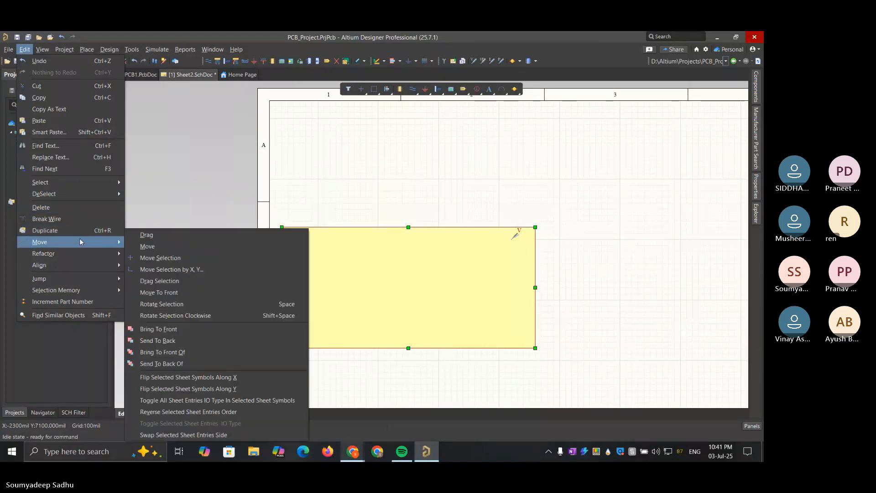
click(158, 341)
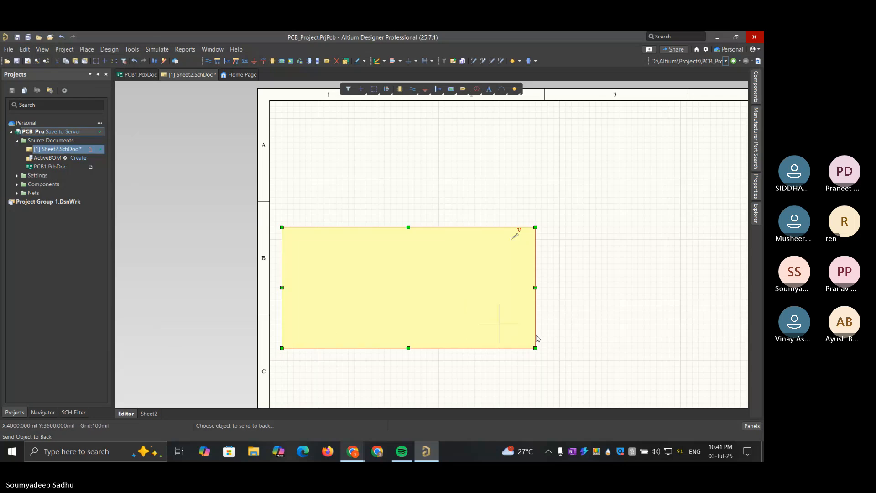
right_click(645, 309)
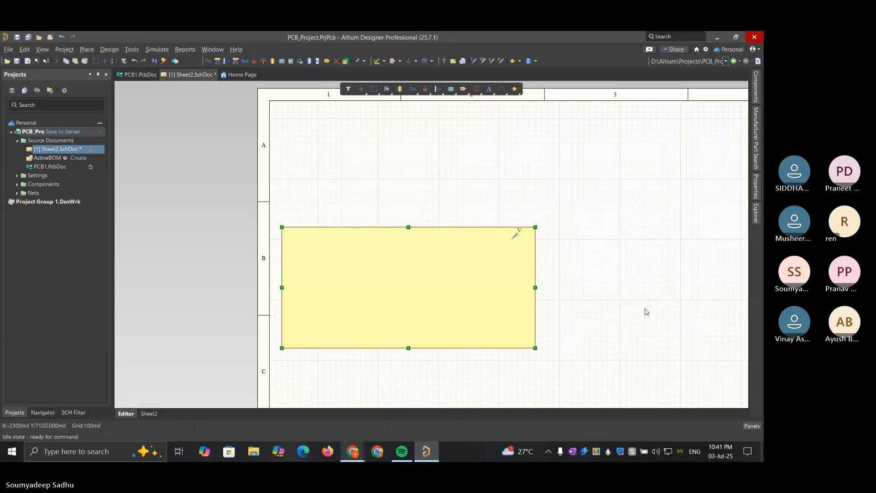
Move the yellow rectangle off the buck converter circuit into the empty area above it
click(534, 310)
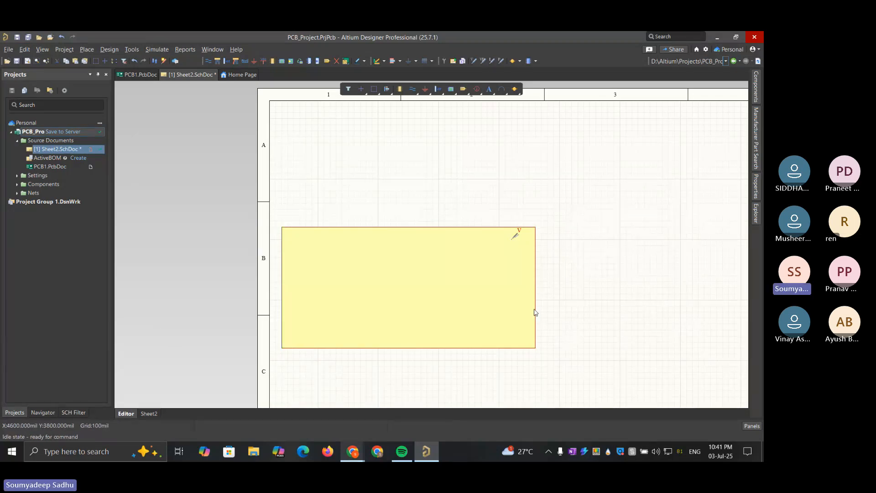
click(494, 307)
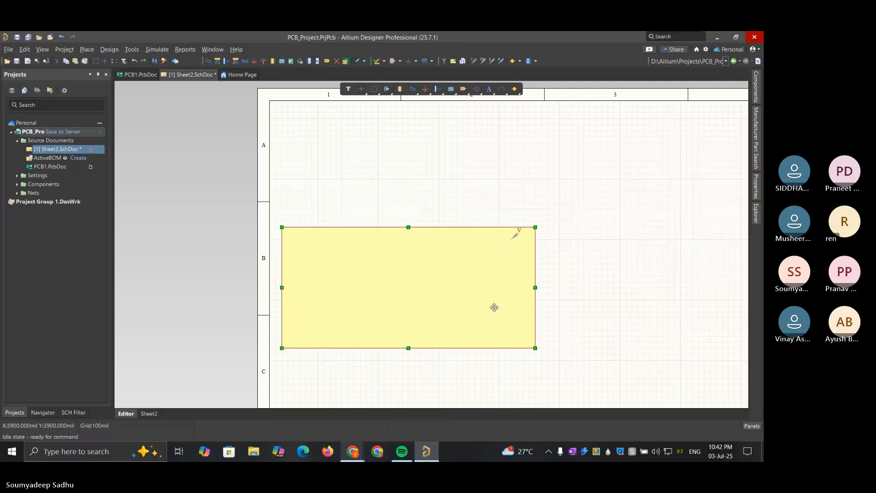
drag(495, 307, 566, 156)
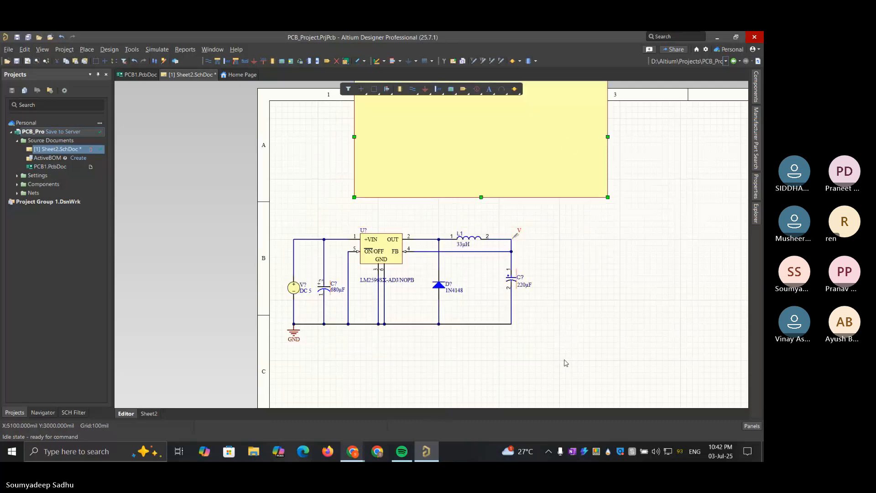
drag(566, 363, 270, 216)
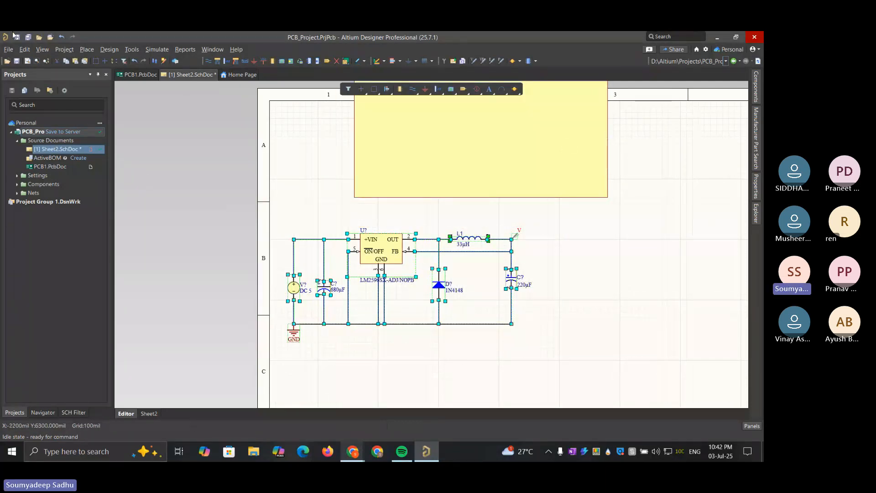
click(25, 50)
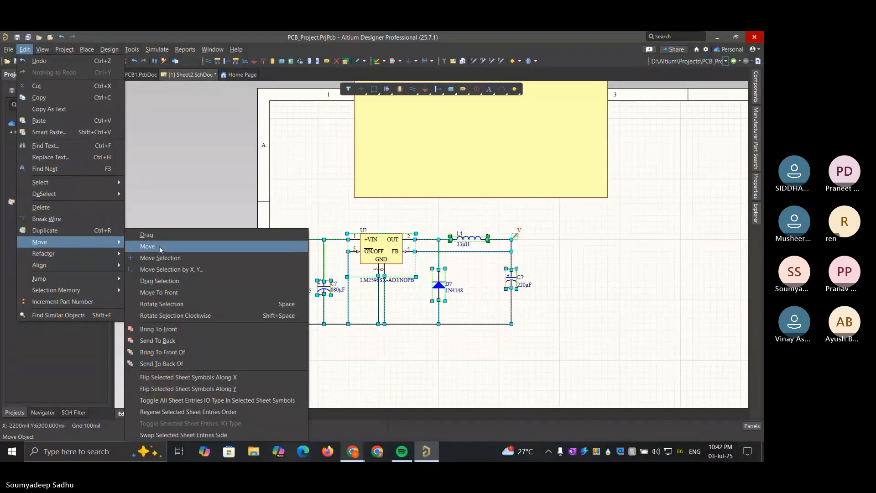
click(188, 330)
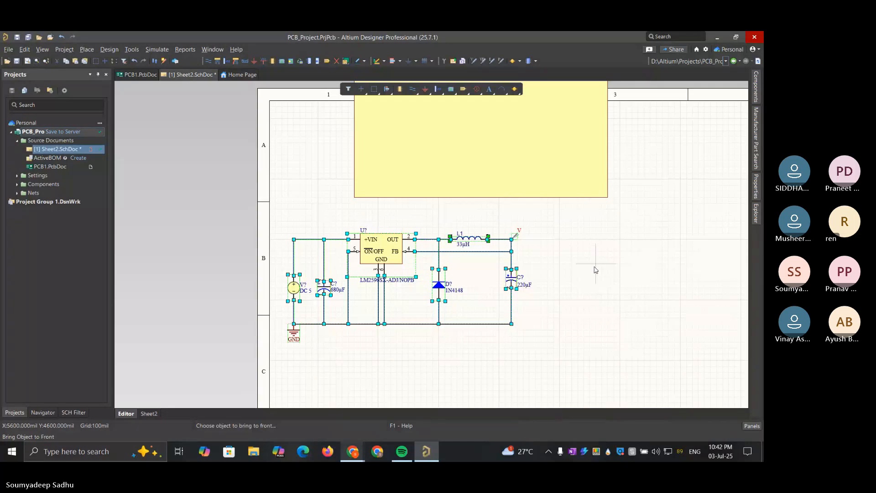
key(Escape)
Delete the yellow background rectangle from the schematic sheet
click(481, 149)
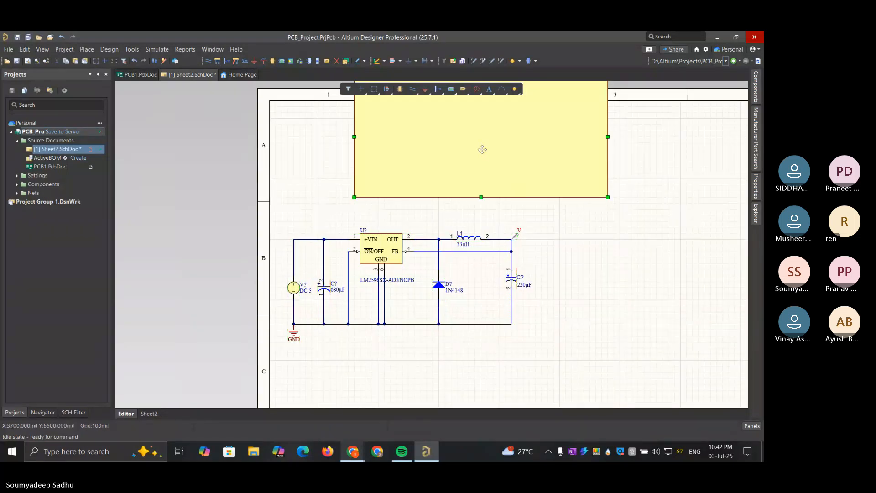
drag(481, 150, 548, 247)
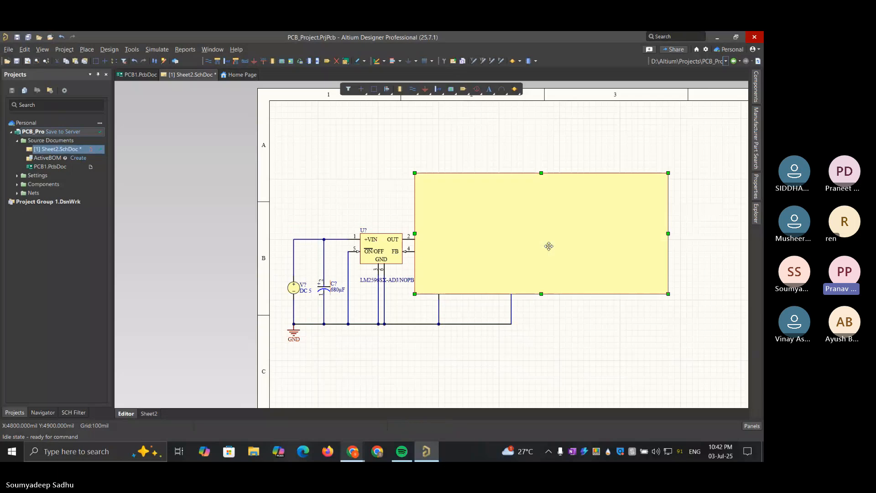
key(Delete)
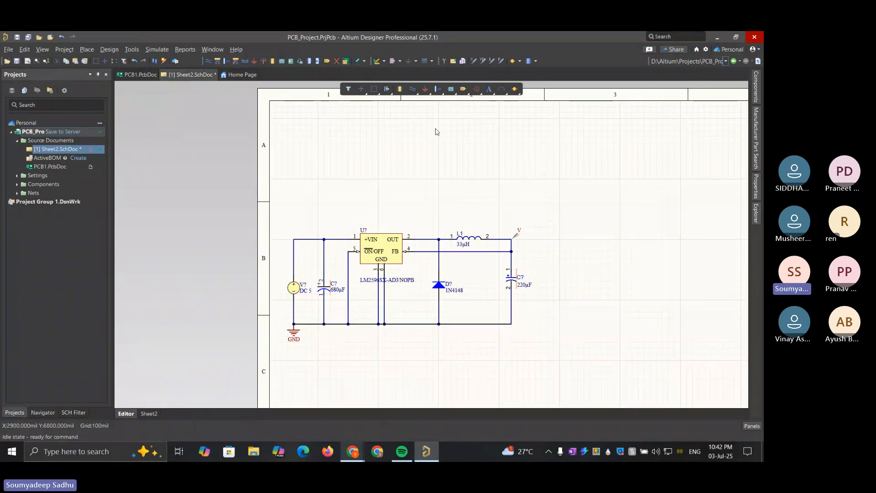
Set the designator of the DC voltage source at the circuit's input to V1
click(294, 287)
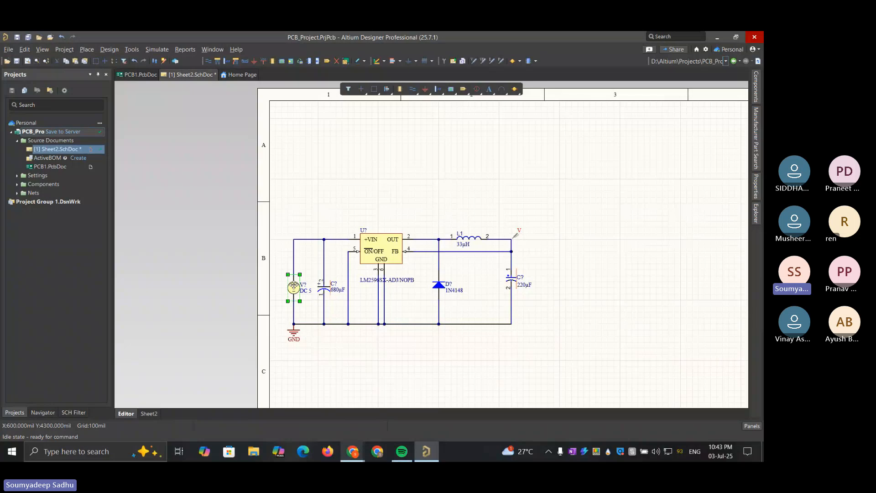
click(756, 187)
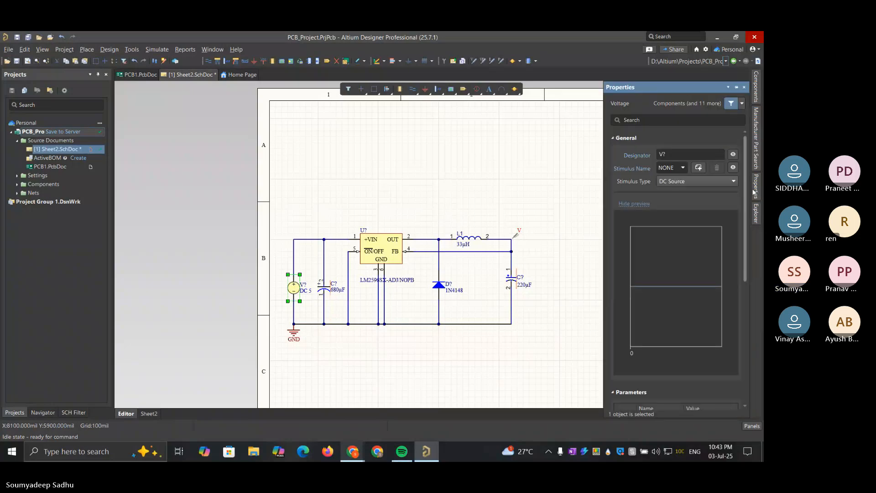
click(669, 153)
key(BackSpace)
text(1)
Set the DC Magnitude parameter of voltage source V1 to 12
click(700, 181)
scroll(700, 245, down, 5)
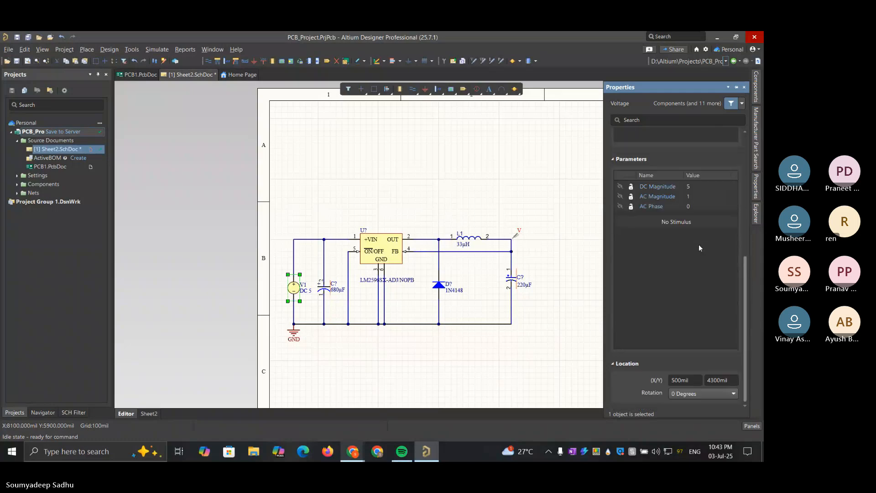
double_click(691, 184)
text(12)
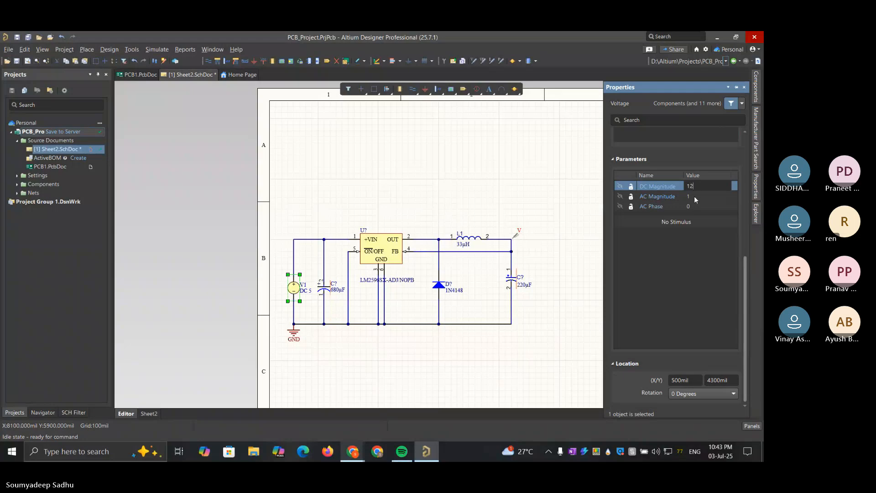
key(Return)
click(537, 195)
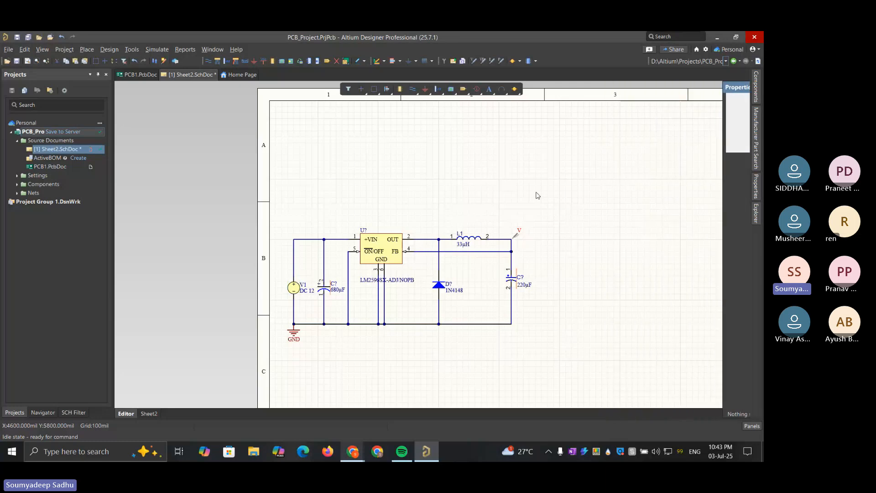
Examine the buck converter circuit up close, checking the voltage source, LM2596 regulator, diode and both capacitors
click(293, 288)
ctrl+scroll(294, 287, up, 1)
ctrl+scroll(293, 287, up, 1)
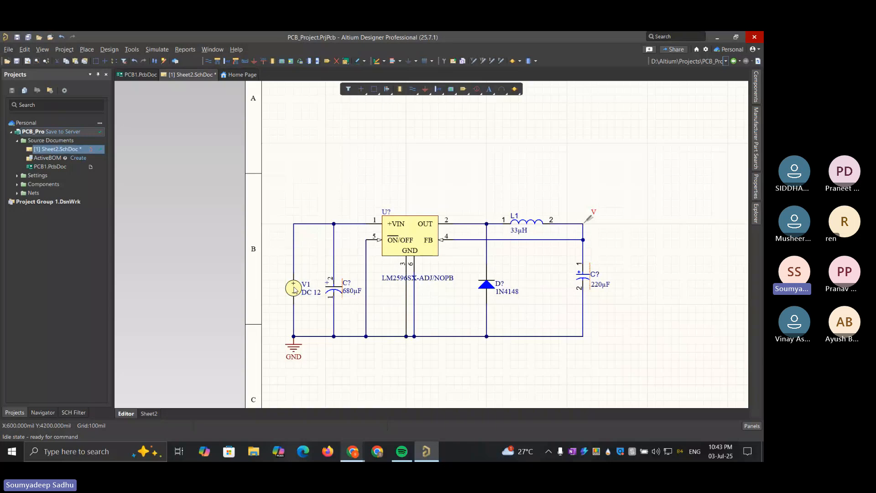
click(623, 219)
click(406, 233)
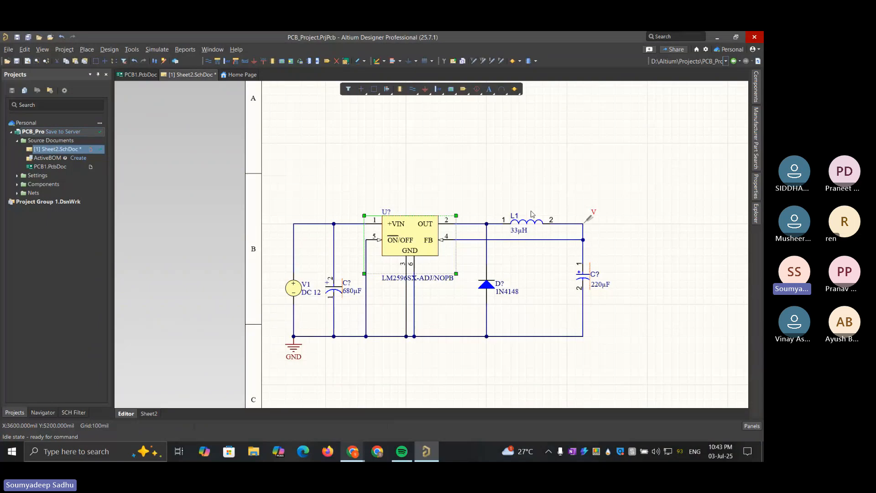
click(484, 289)
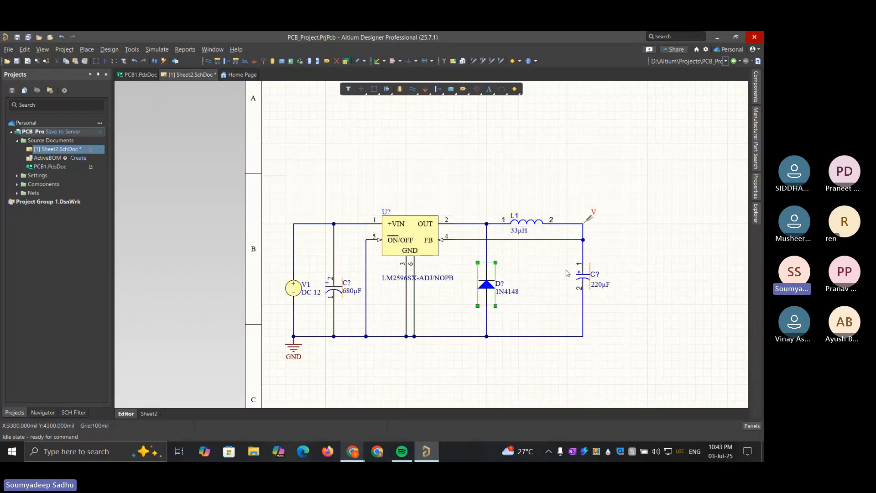
click(587, 277)
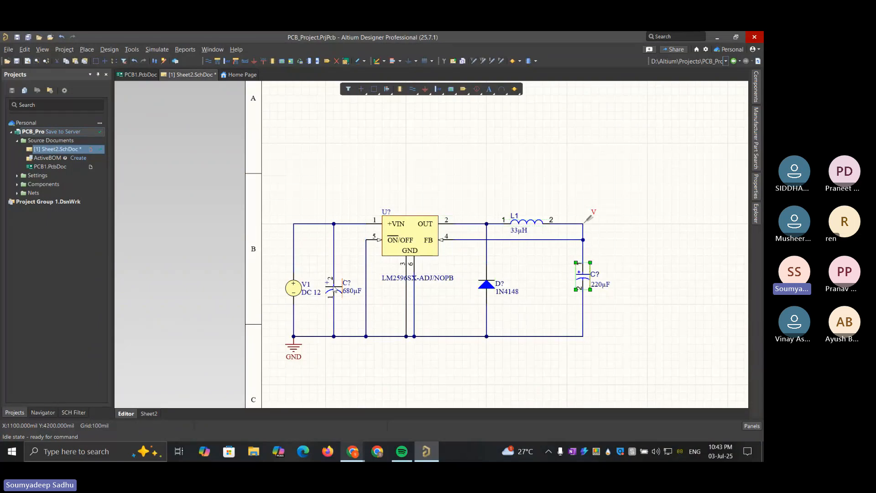
click(334, 287)
click(606, 134)
Look at the verification stage in the Simulation Dashboard for Sheet2.SchDoc and close the dashboard
click(442, 62)
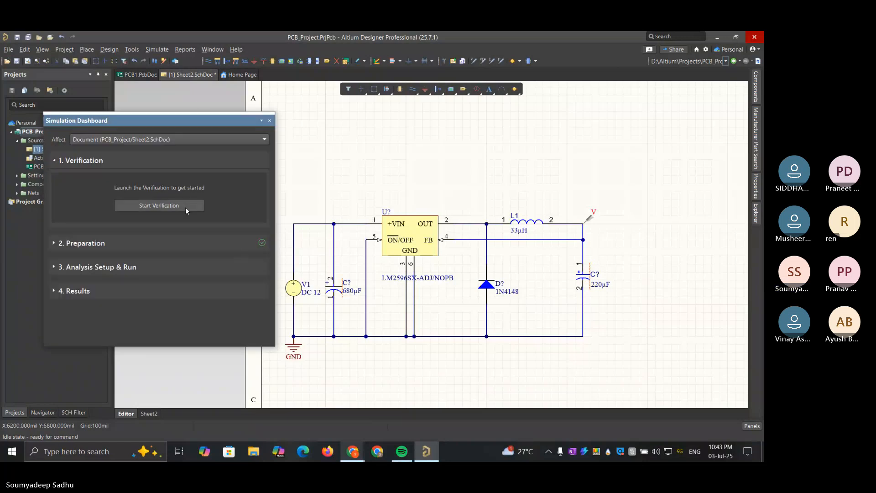
click(270, 120)
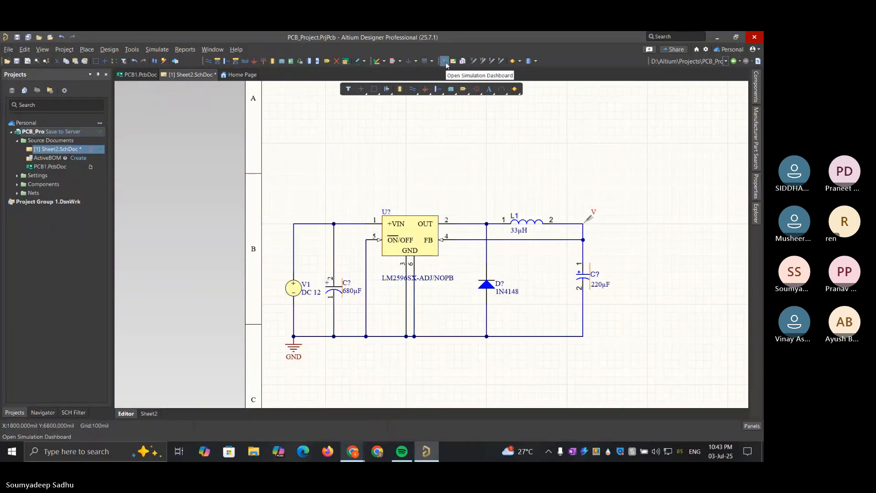
Create the ActiveBOM document for PCB_Project and set its currency to INR
click(82, 160)
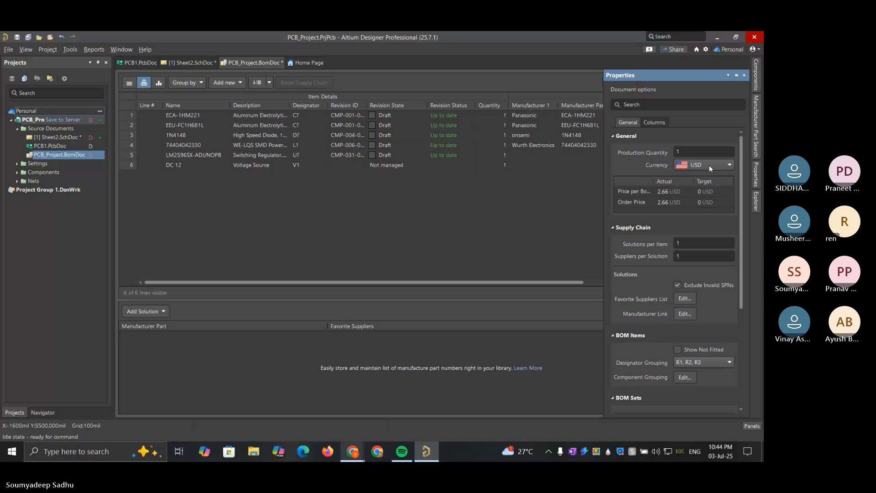
click(721, 165)
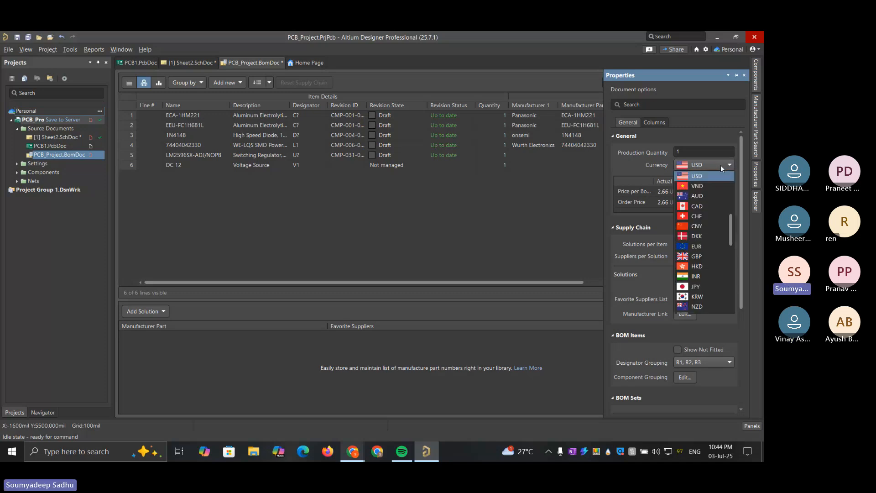
click(698, 276)
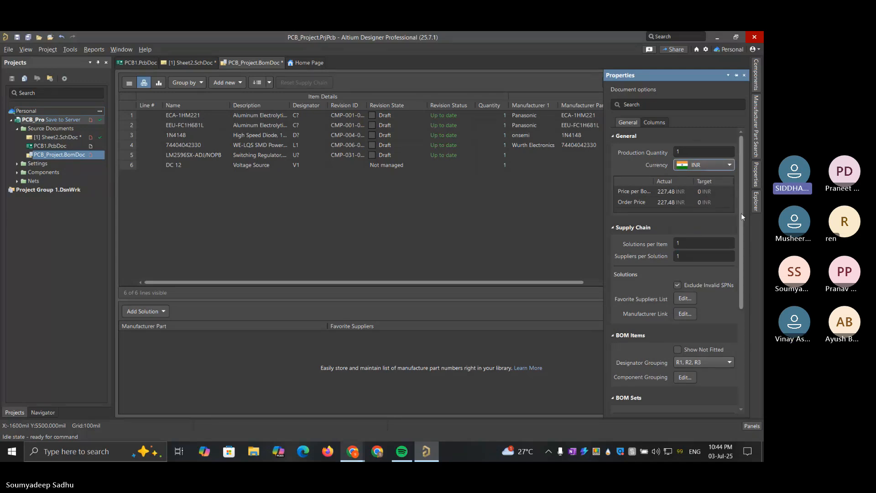
drag(741, 213, 739, 189)
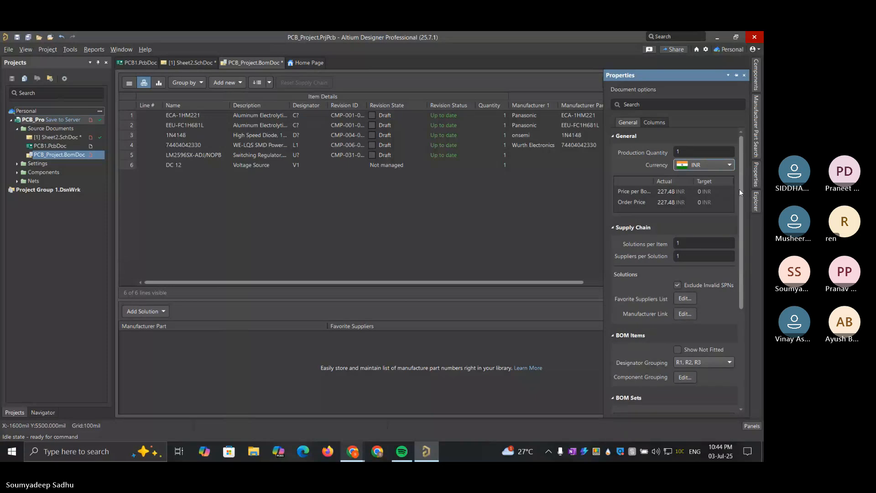
scroll(689, 308, down, 5)
scroll(689, 308, up, 4)
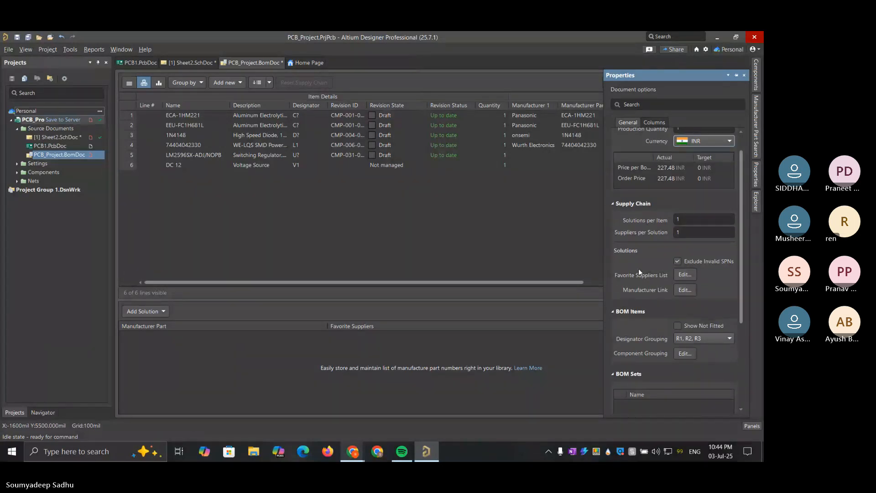
scroll(638, 268, up, 1)
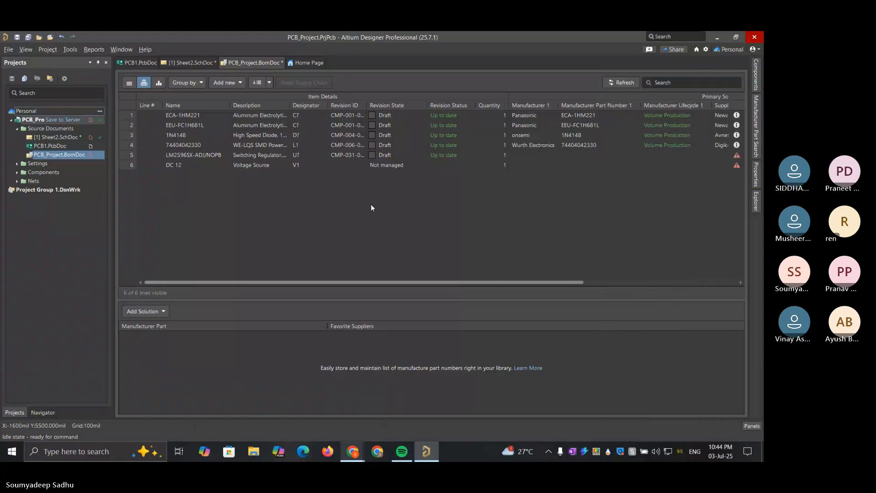
Review the BOM lines, checking the LM2596SX-ADJ/NOPB status flag, the supplier price columns and the ECA-1HM221 capacitor's supplier offers
click(735, 157)
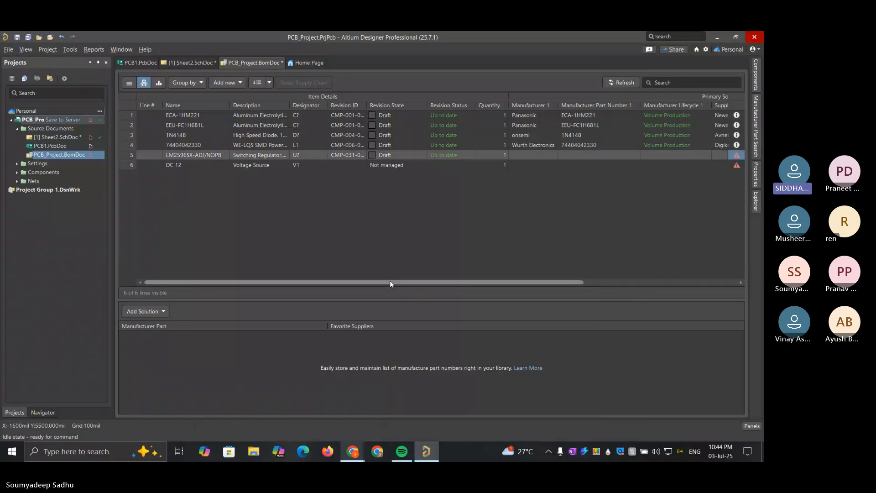
drag(390, 283, 551, 273)
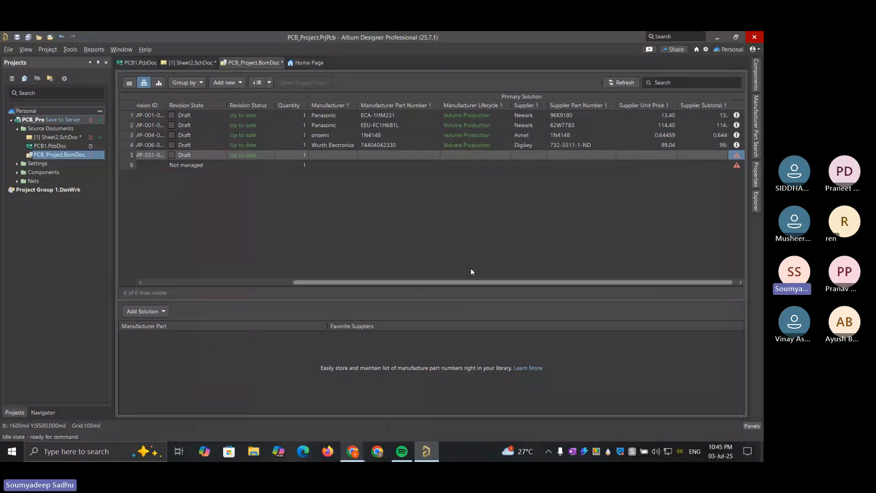
drag(472, 274, 253, 277)
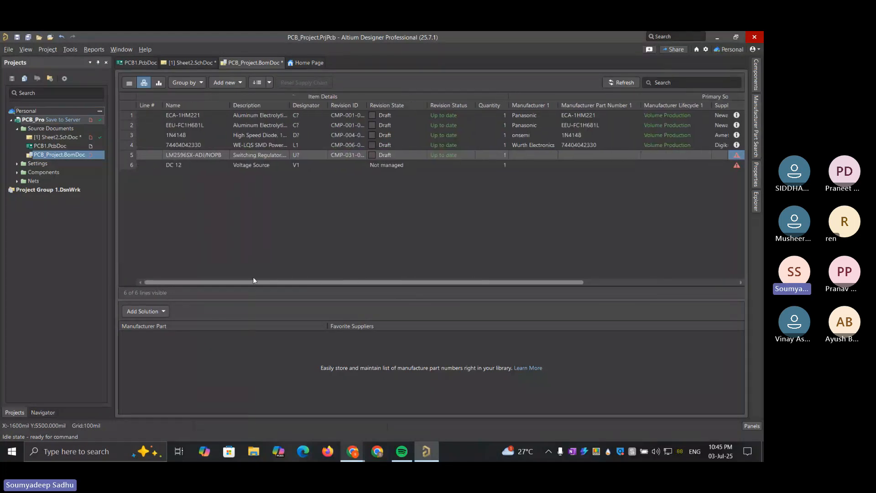
click(300, 116)
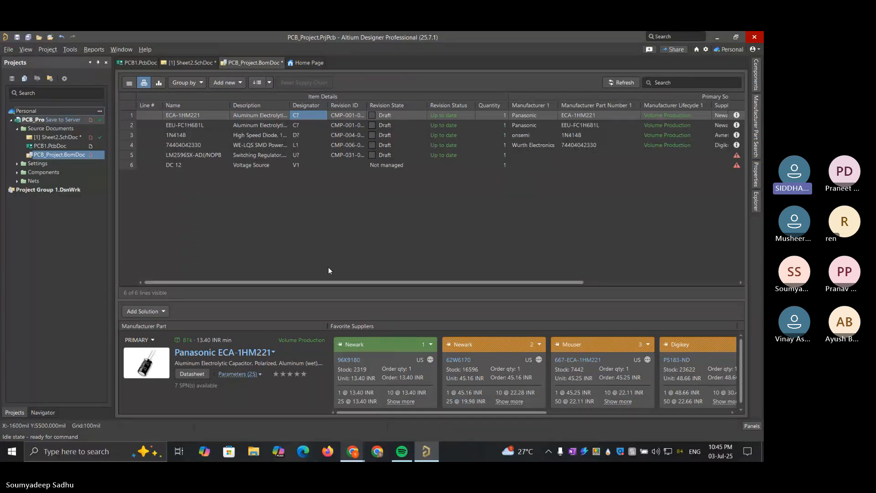
drag(334, 282, 654, 246)
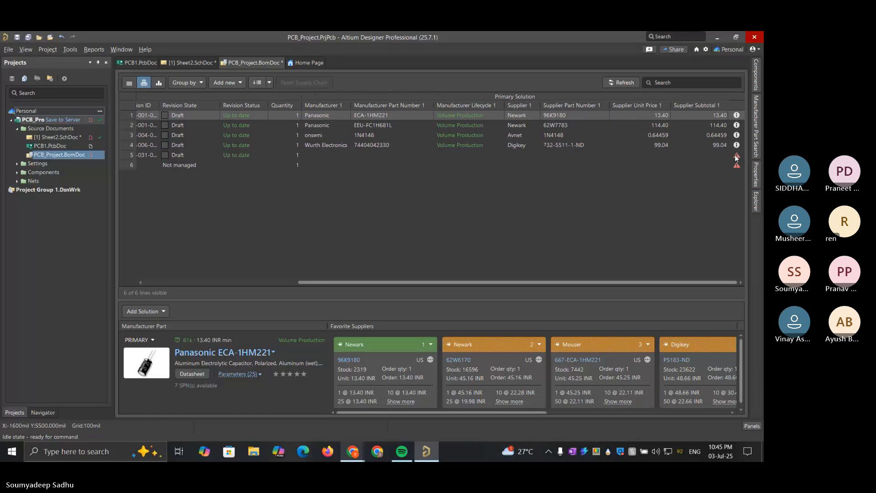
mouse_move(736, 158)
click(233, 283)
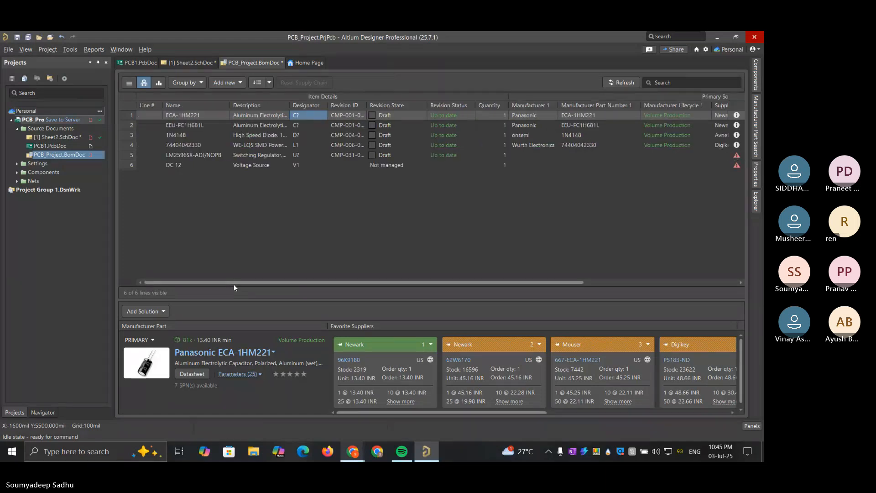
Save the BOM document as PCB_Project in the project folder and commit it to the server with the modified project and schematic files
click(66, 122)
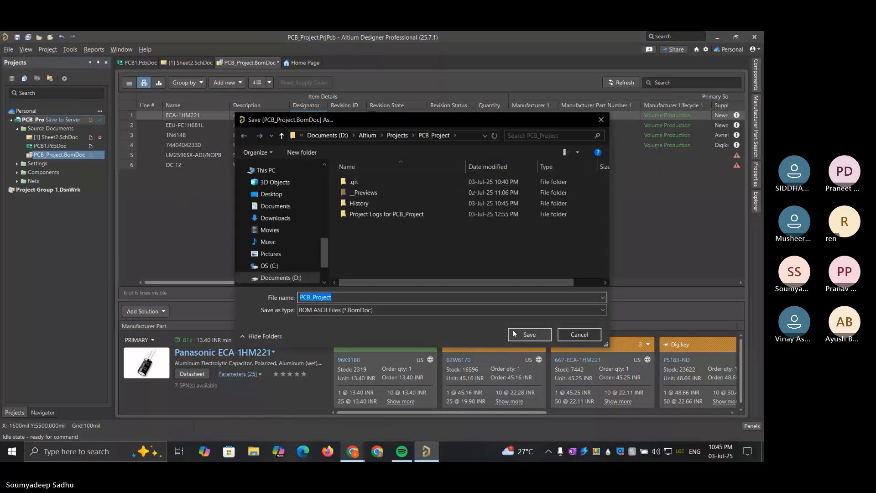
click(520, 337)
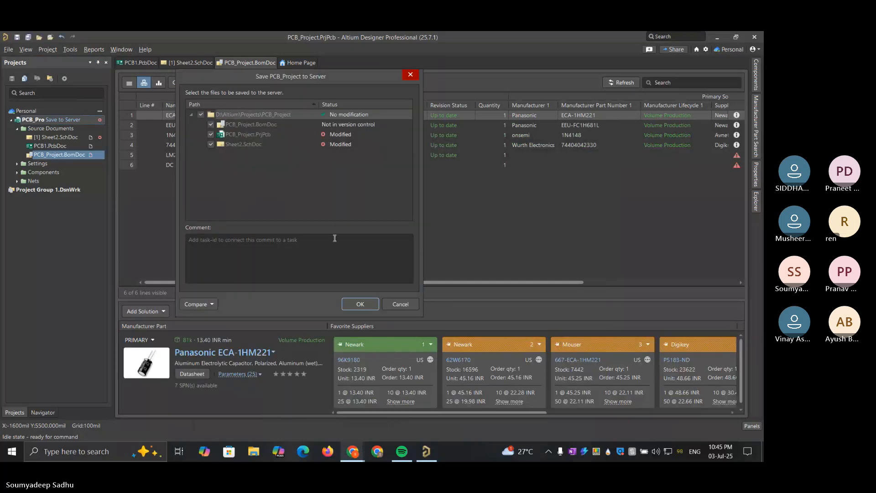
click(366, 305)
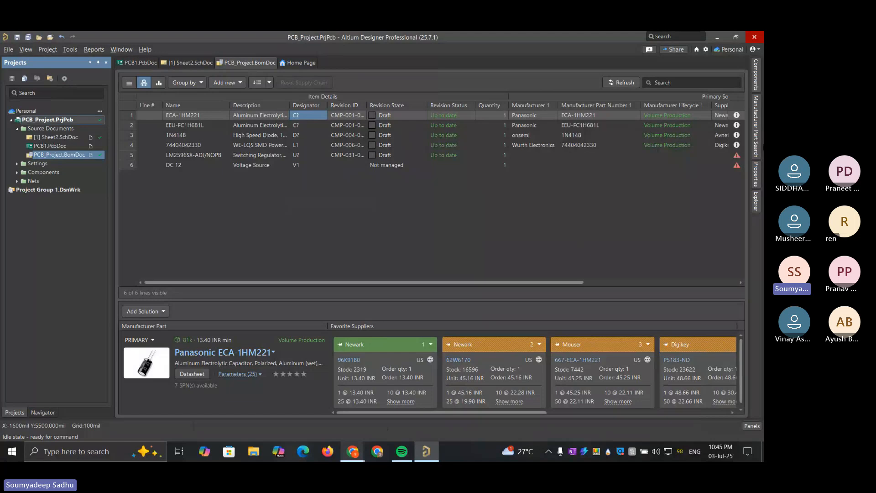
Search the component library for lm2596 across all categories instead of only the capacitors
click(759, 118)
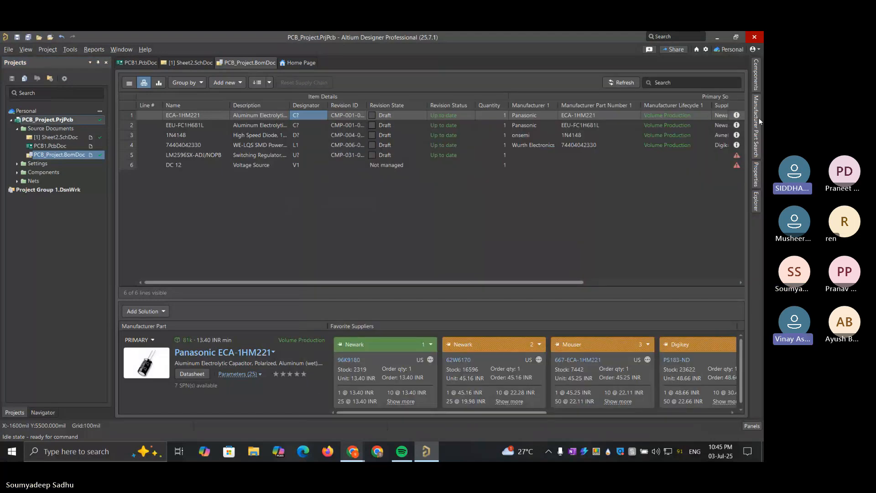
mouse_move(757, 78)
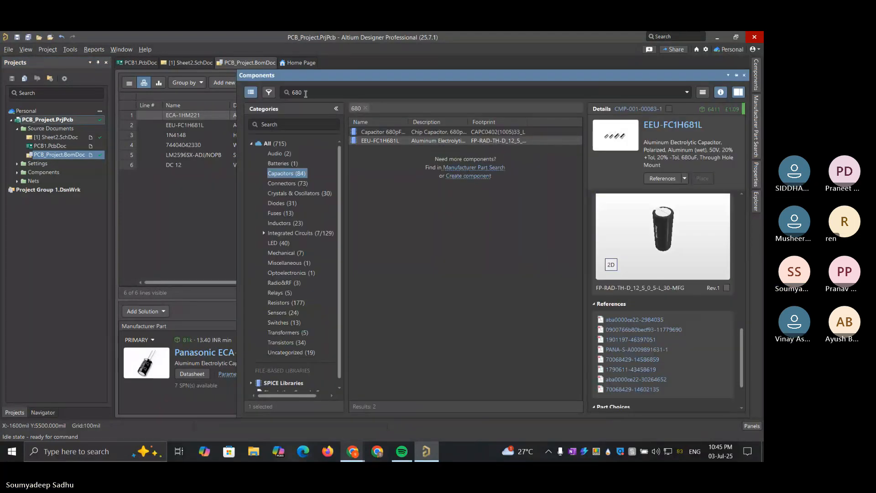
double_click(306, 92)
key(BackSpace)
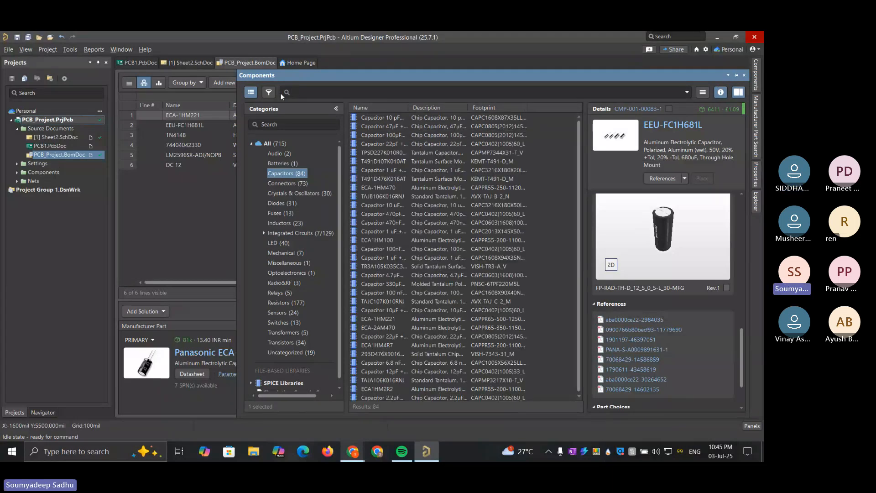
text(lm2596)
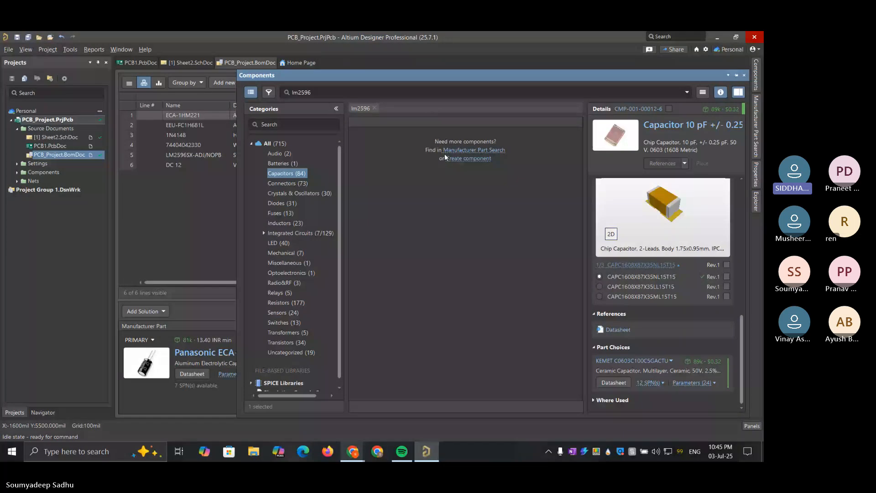
click(280, 144)
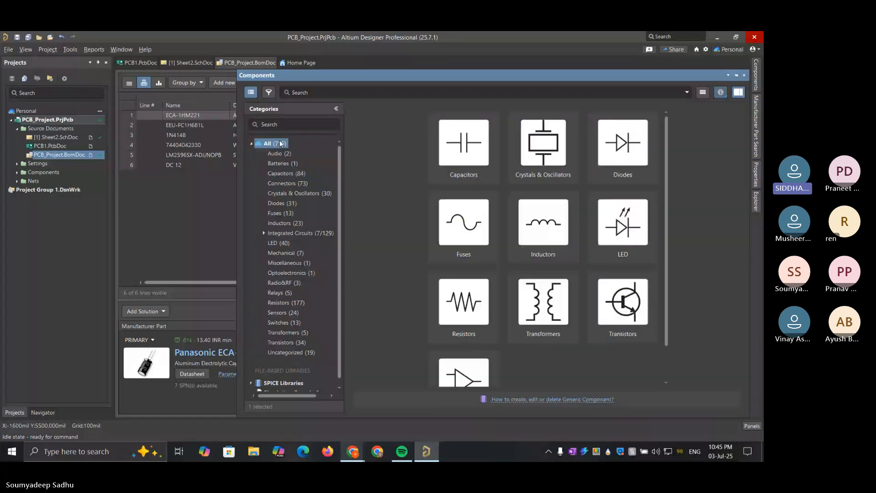
click(332, 93)
text(lm2)
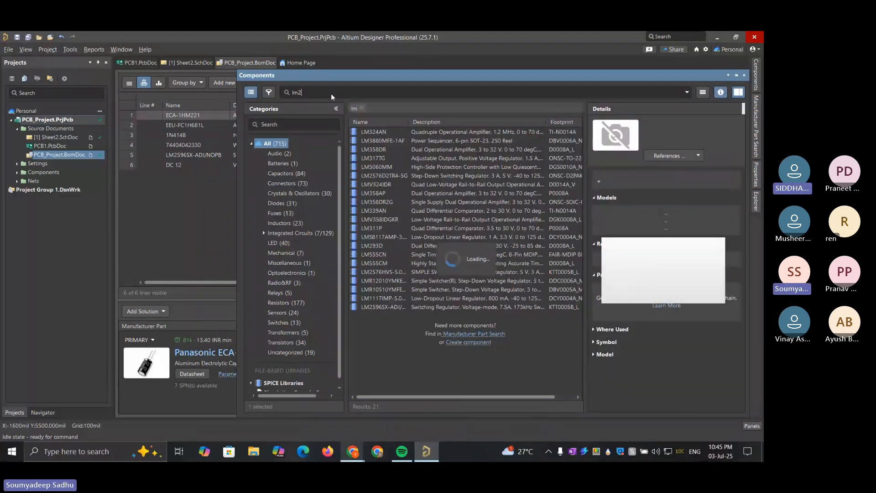
text(5)
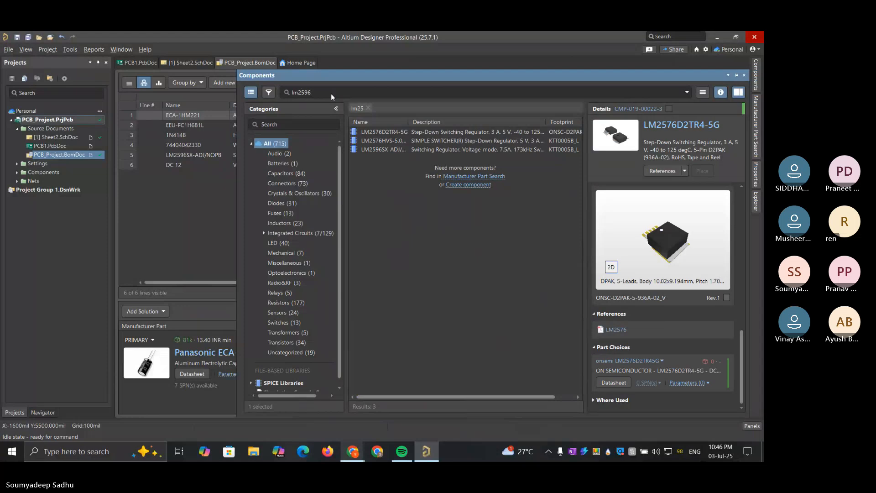
text(96)
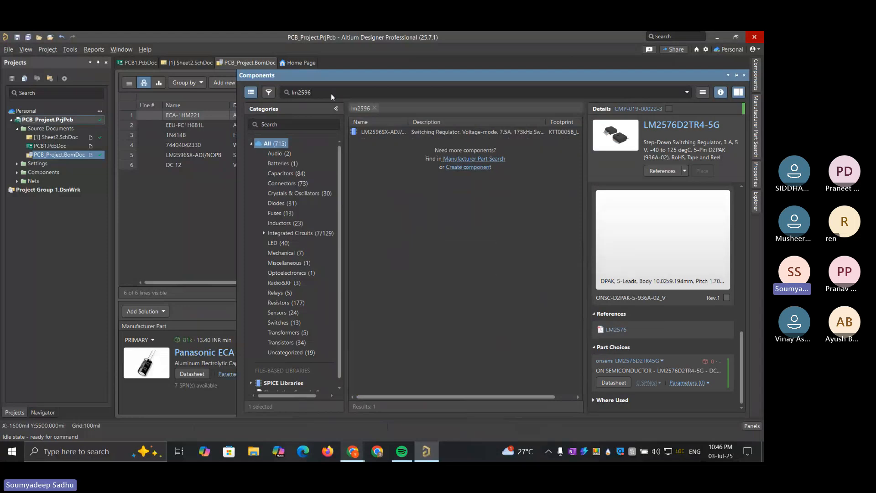
click(8, 50)
mouse_move(70, 64)
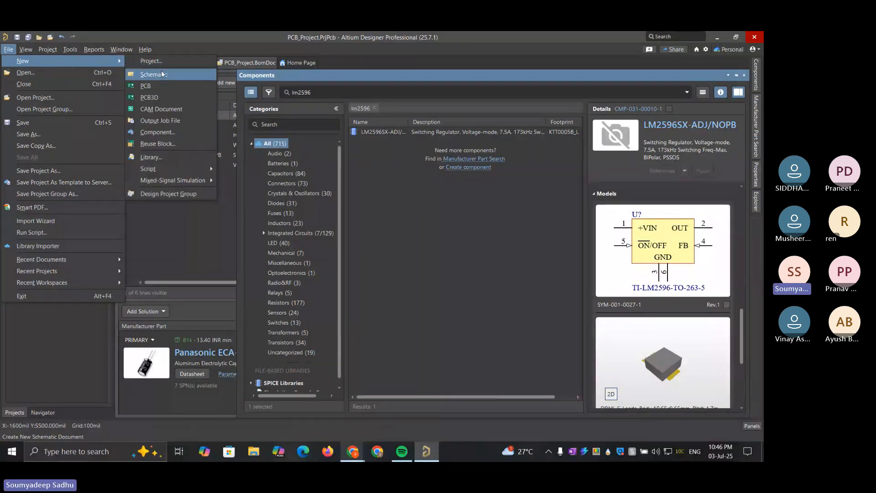
click(468, 243)
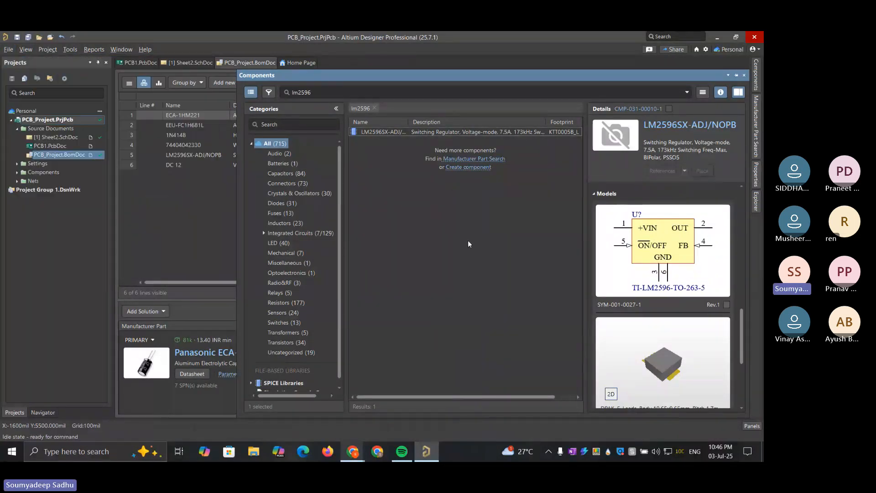
Examine the LM2596SX-ADJ/NOPB component's models, part choices, where-used section and parameters
click(459, 132)
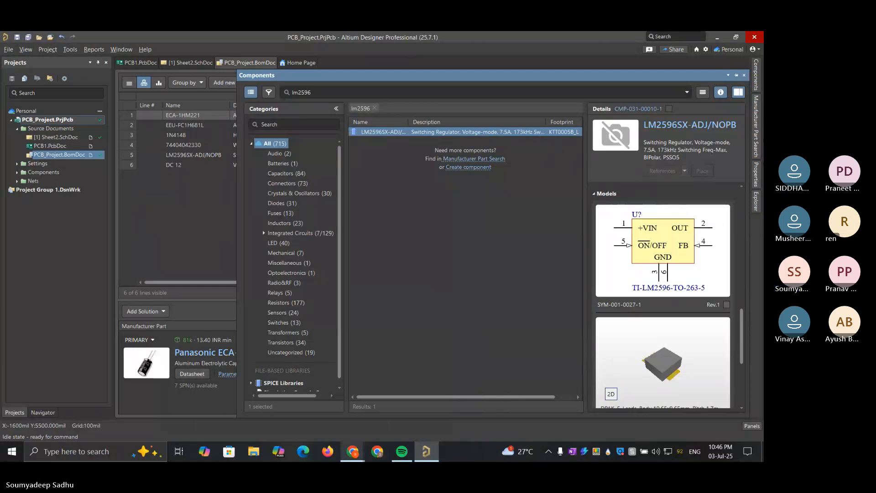
drag(743, 314, 747, 381)
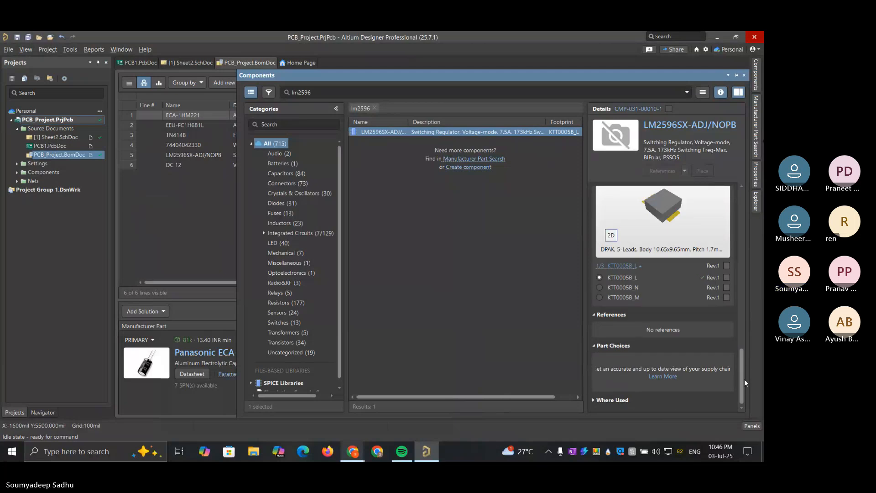
click(595, 401)
scroll(620, 374, down, 1)
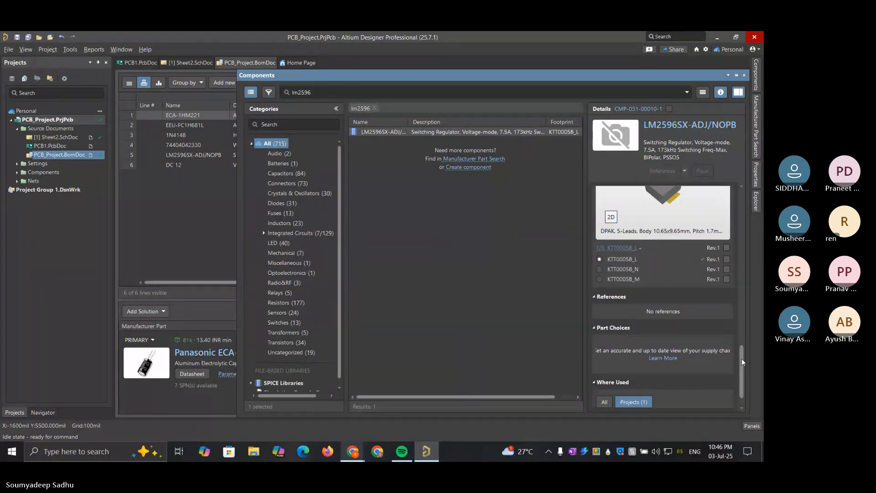
drag(742, 361, 743, 207)
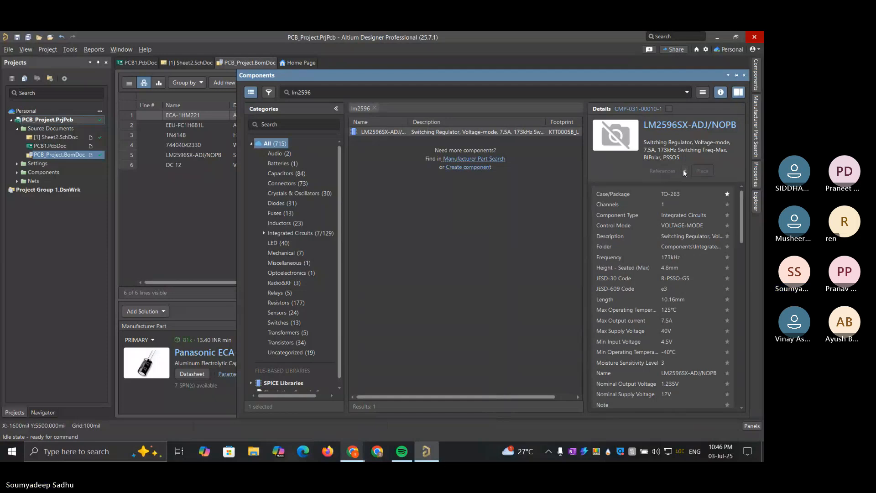
Look up lm2596 in Manufacturer Part Search across all categories and examine the LM2596SX-ADJ/NOPB parameters and models
click(482, 158)
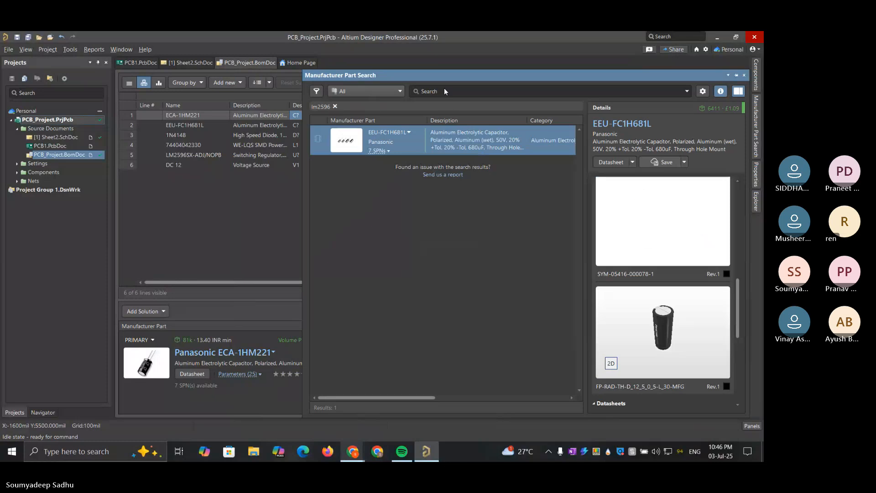
click(372, 88)
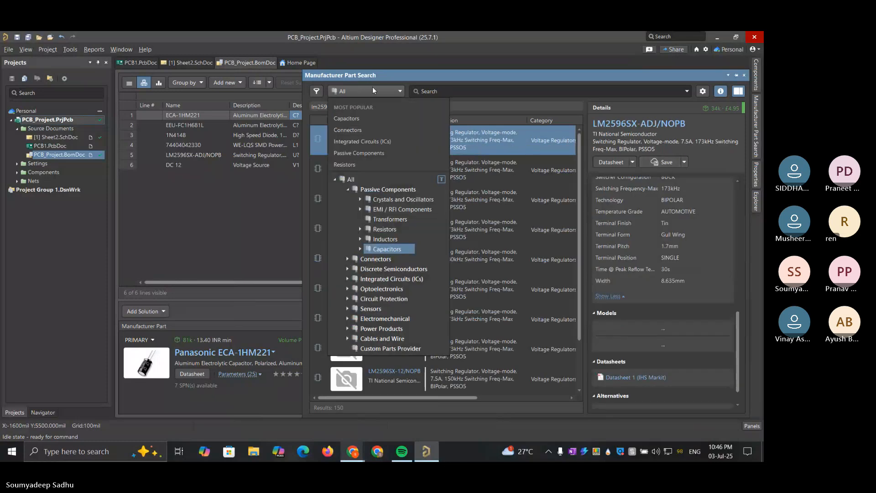
click(372, 87)
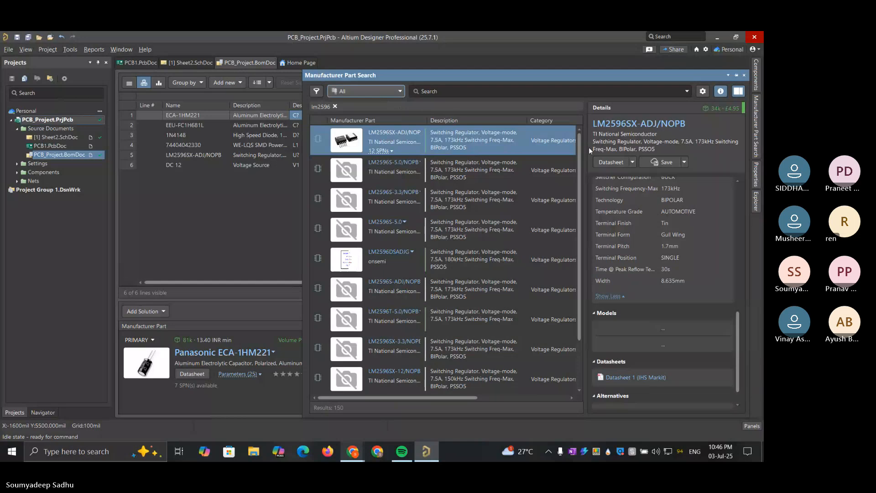
scroll(645, 226, down, 3)
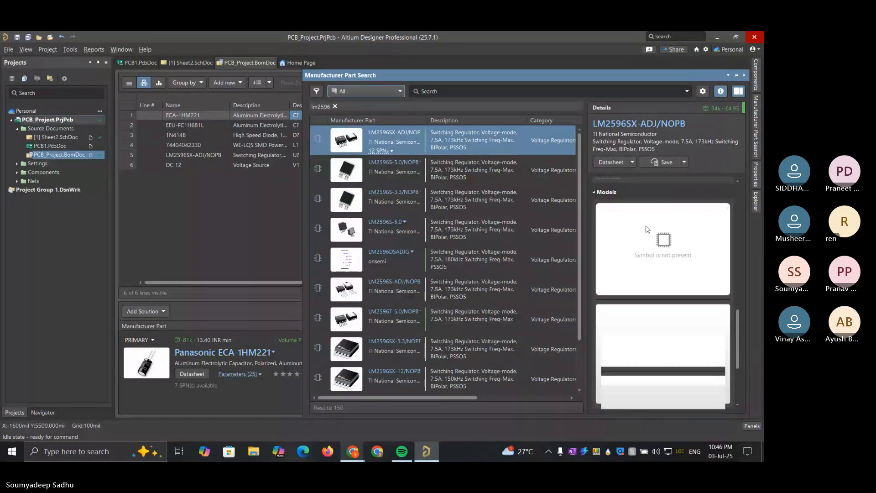
scroll(645, 226, up, 8)
scroll(646, 225, down, 5)
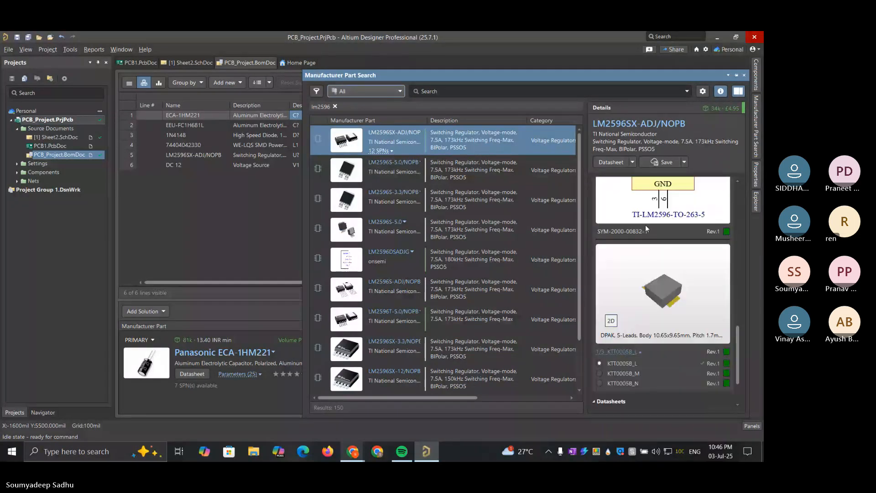
scroll(645, 225, up, 10)
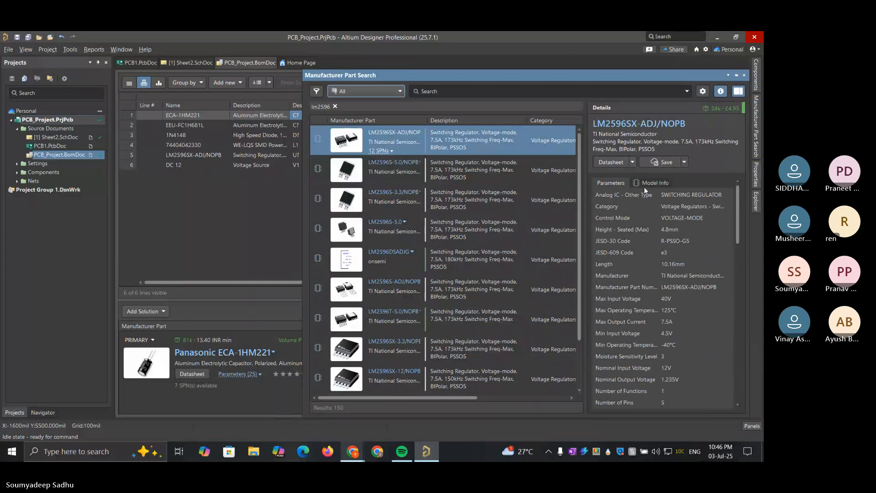
scroll(644, 183, down, 5)
scroll(618, 179, up, 6)
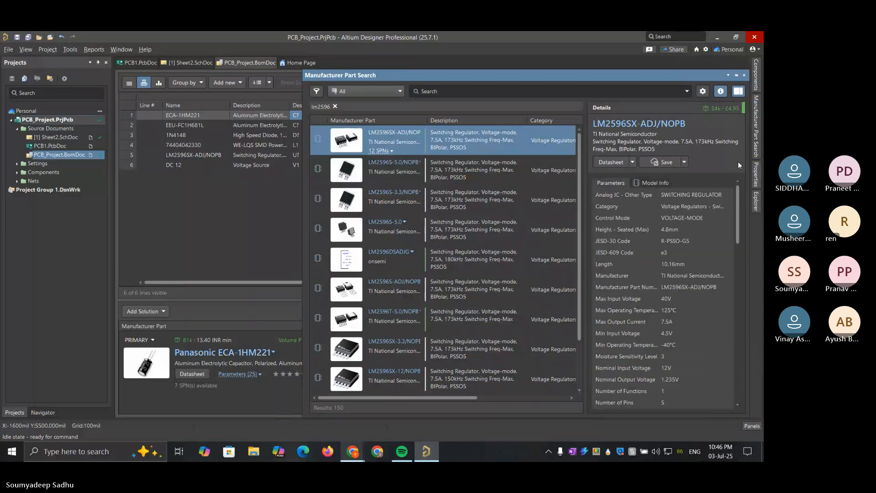
Compare the library component's details for LM2596SX-ADJ/NOPB with its manufacturer part entry, and return to the BOM document
click(757, 70)
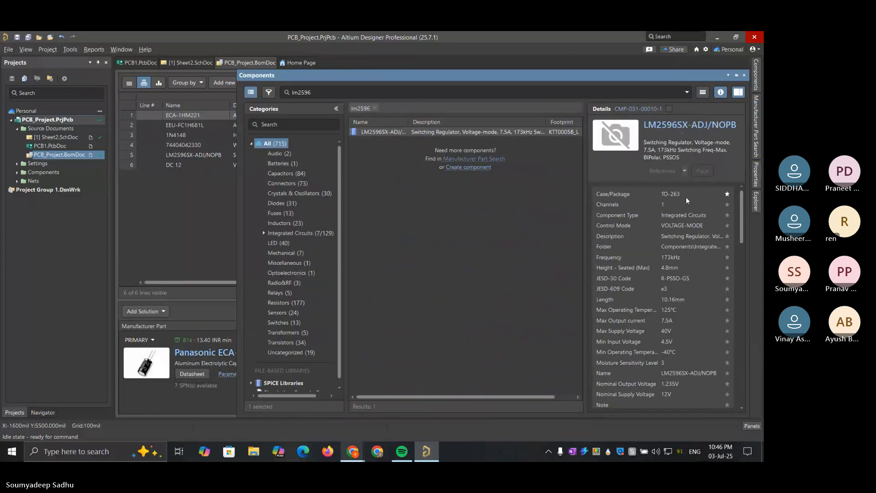
scroll(682, 212, down, 10)
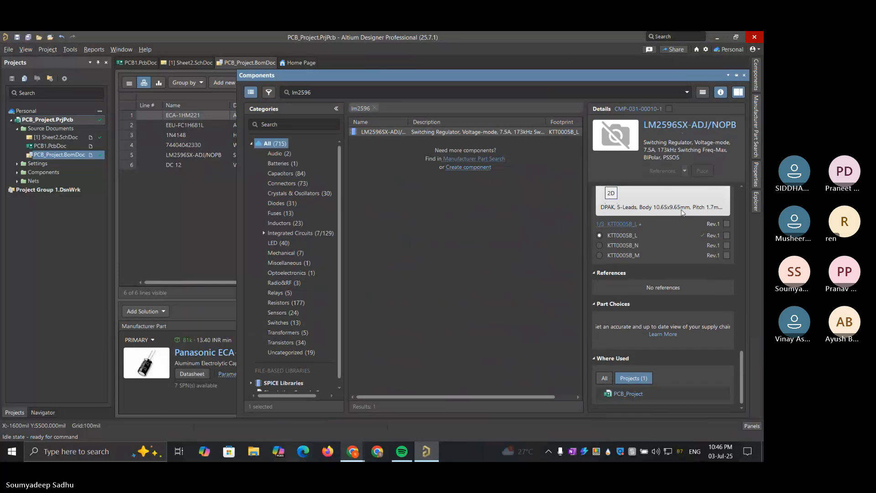
scroll(683, 215, up, 10)
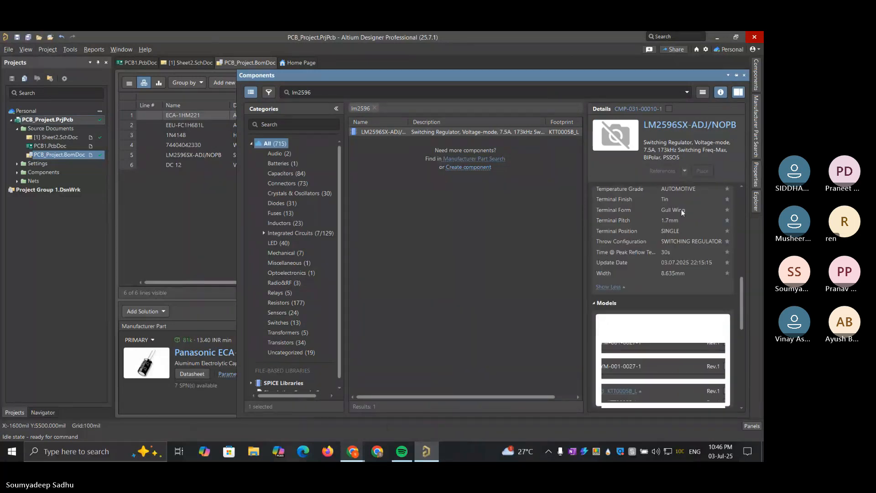
click(757, 151)
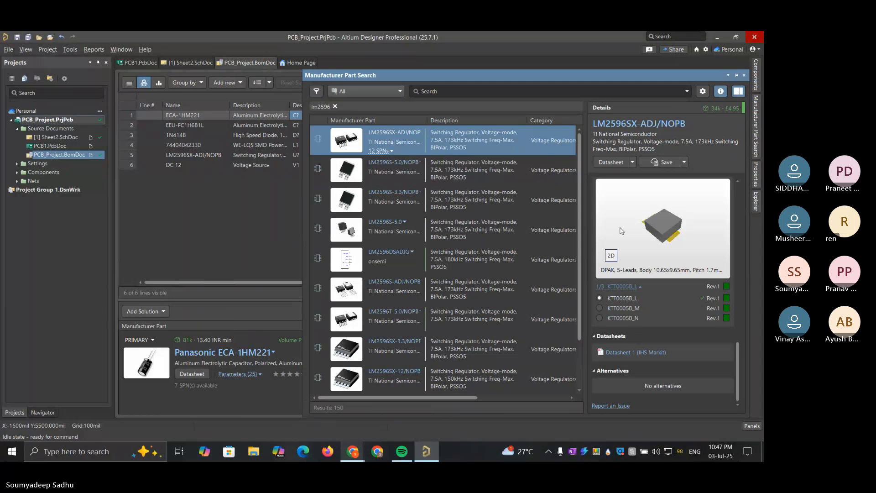
scroll(620, 228, up, 10)
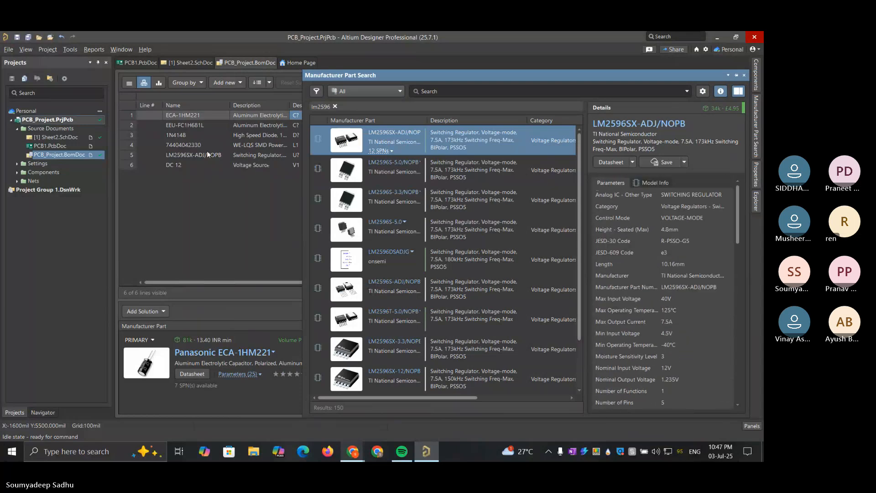
click(229, 264)
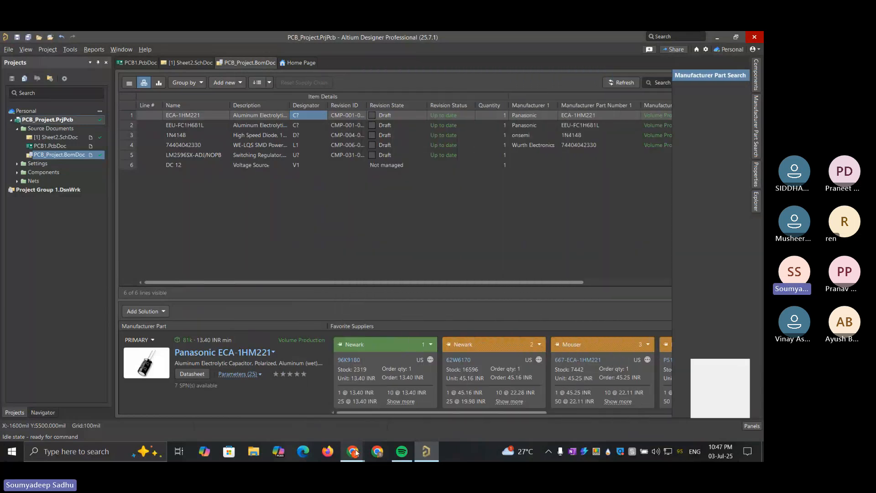
Switch to the Teams meeting in Chrome, view the circuit image shared in the meeting chat, and close it
mouse_move(352, 456)
click(456, 411)
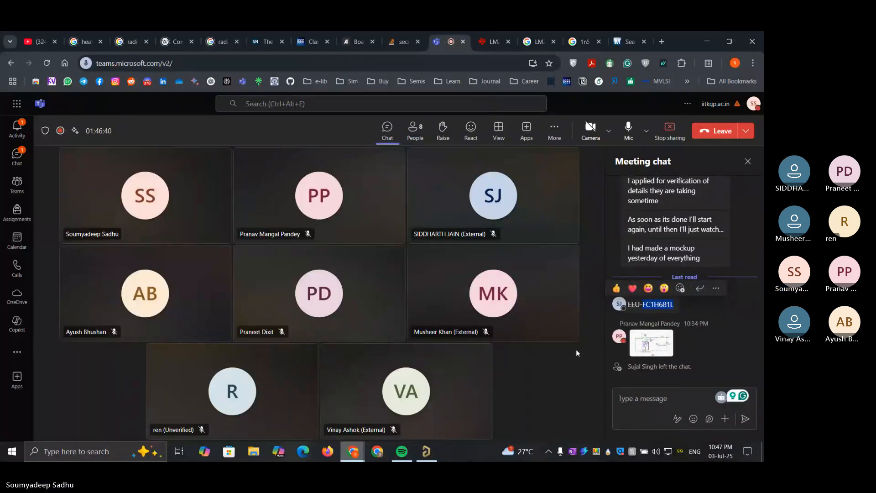
click(661, 340)
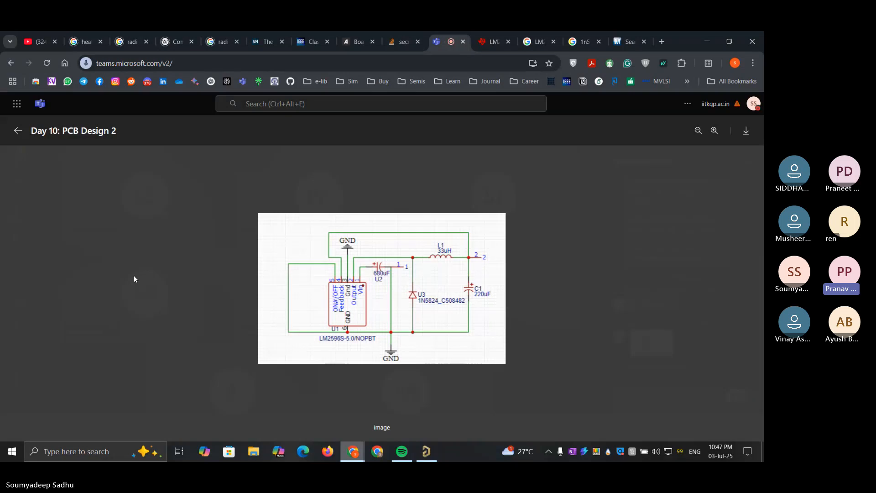
click(19, 131)
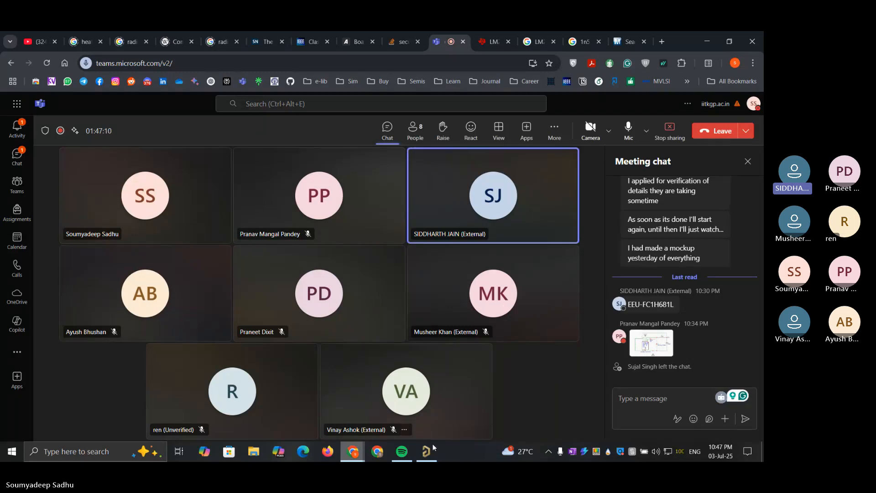
Switch back to Altium Designer and bring up the Sheet2.SchDoc schematic
mouse_move(428, 450)
click(439, 404)
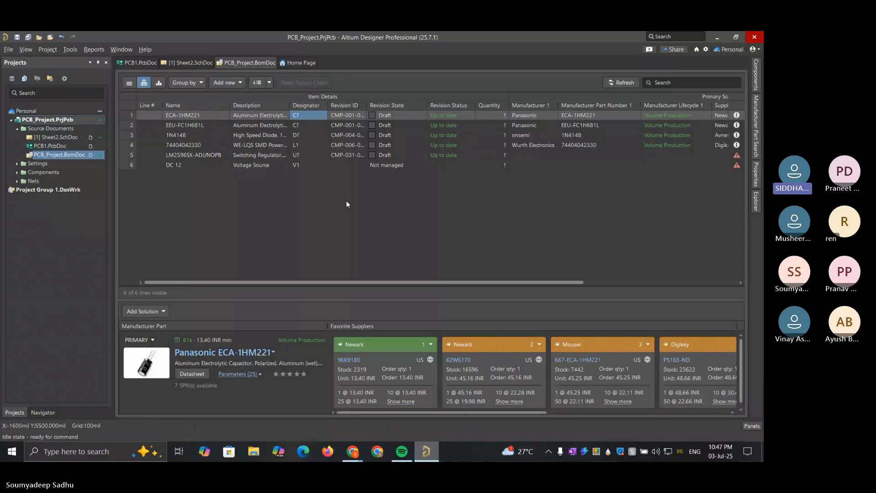
click(50, 137)
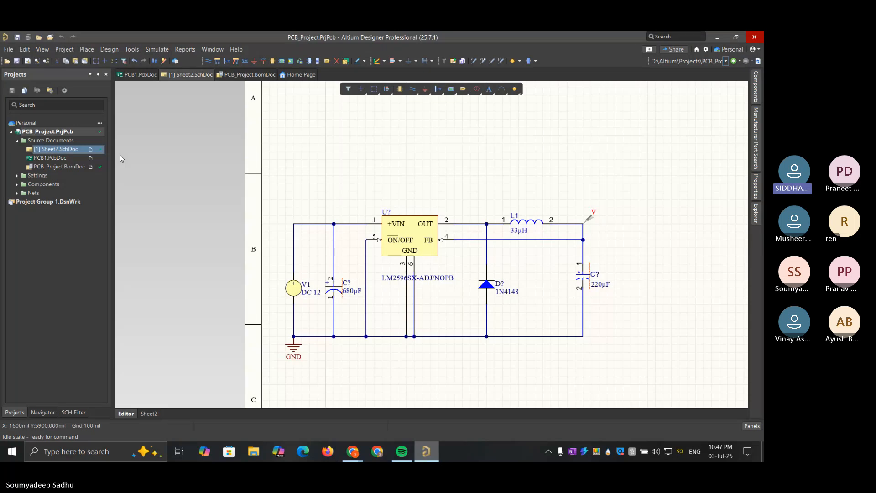
click(8, 49)
mouse_move(68, 61)
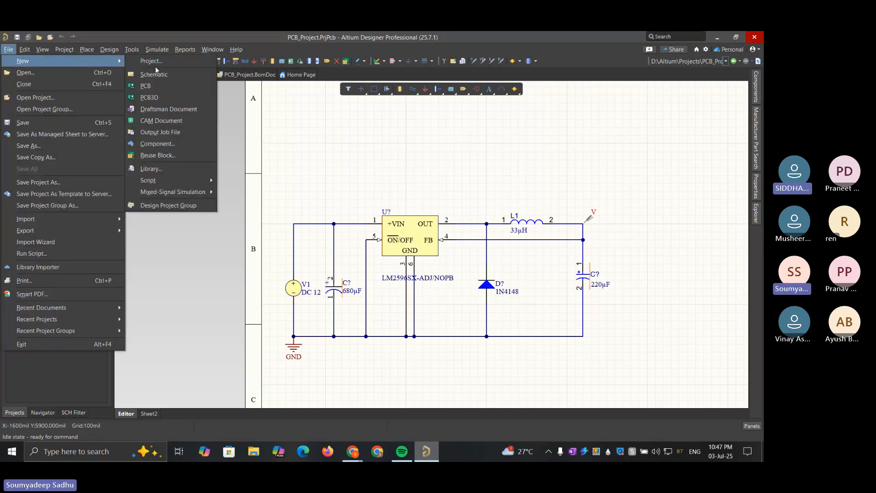
click(208, 312)
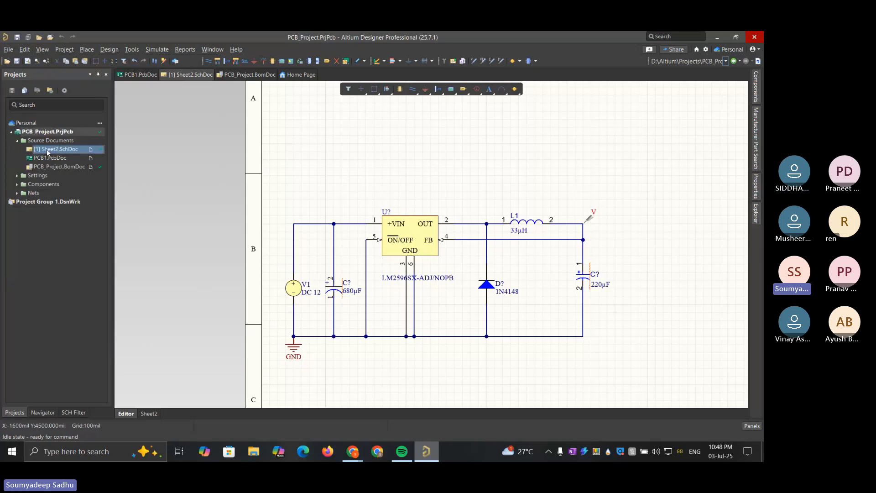
drag(45, 149, 25, 201)
drag(48, 152, 39, 149)
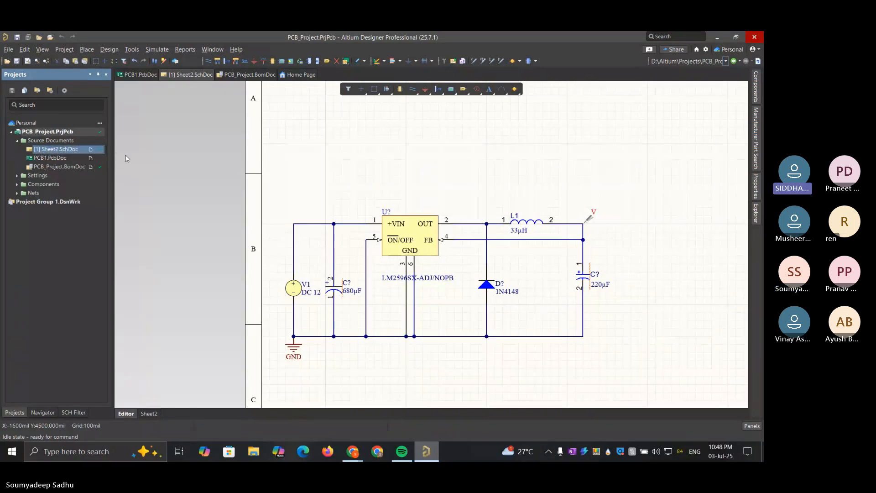
Check the component list in PCB_Project.BomDoc, and return to the Sheet2.SchDoc schematic
click(427, 187)
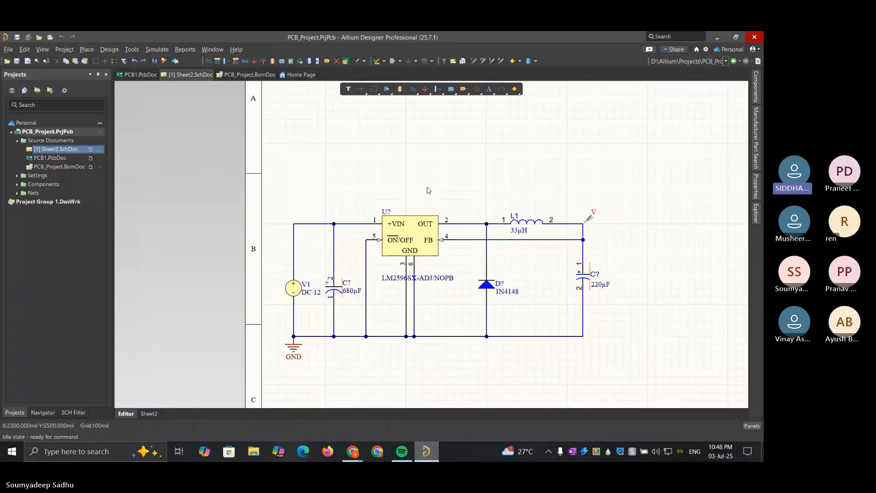
double_click(66, 166)
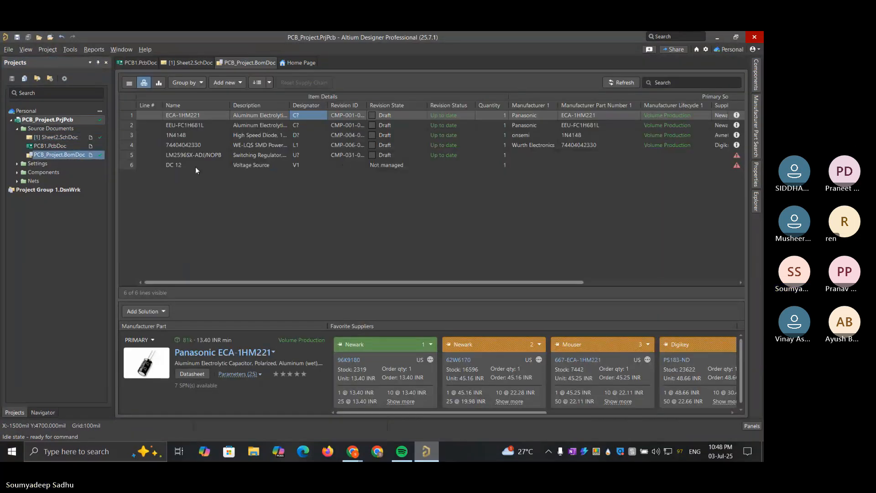
double_click(59, 134)
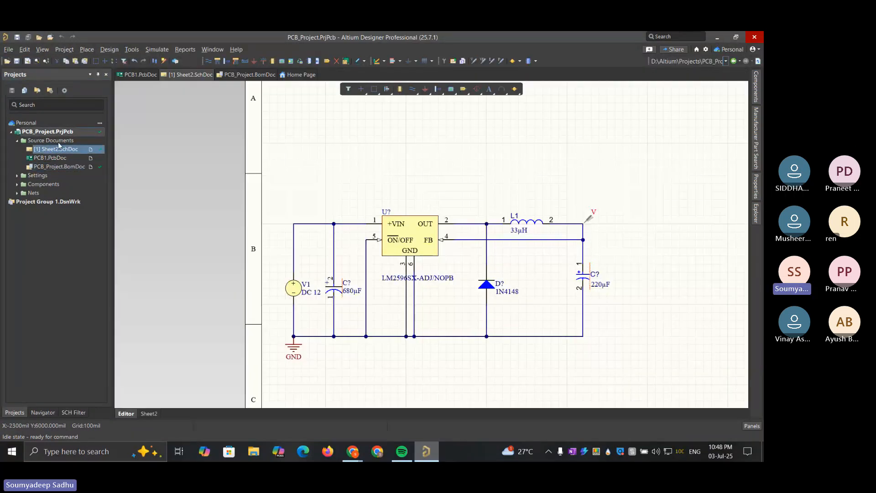
click(59, 142)
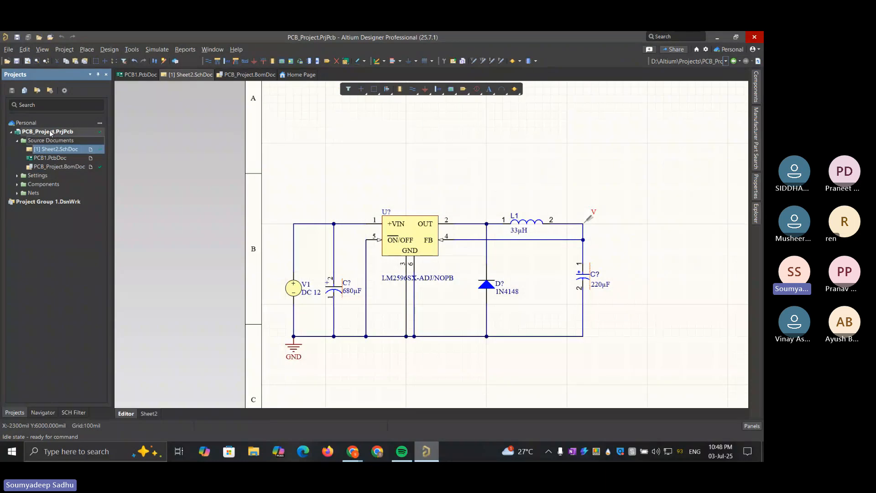
right_click(51, 133)
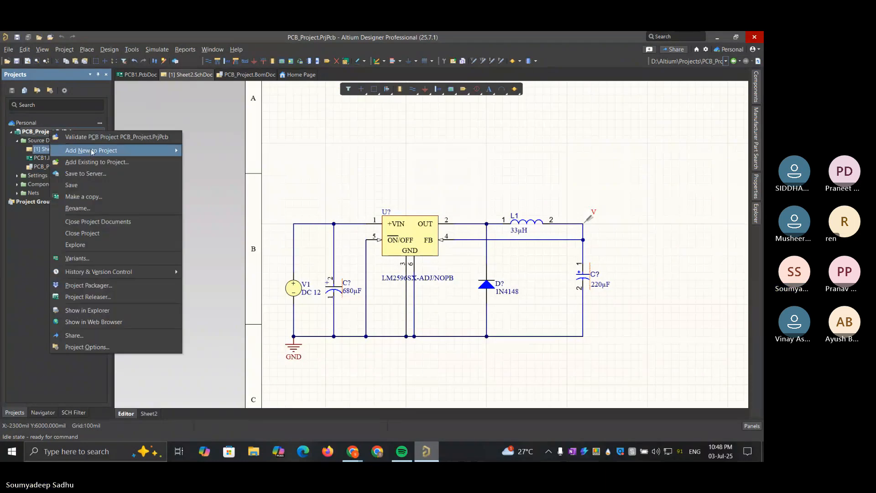
mouse_move(91, 152)
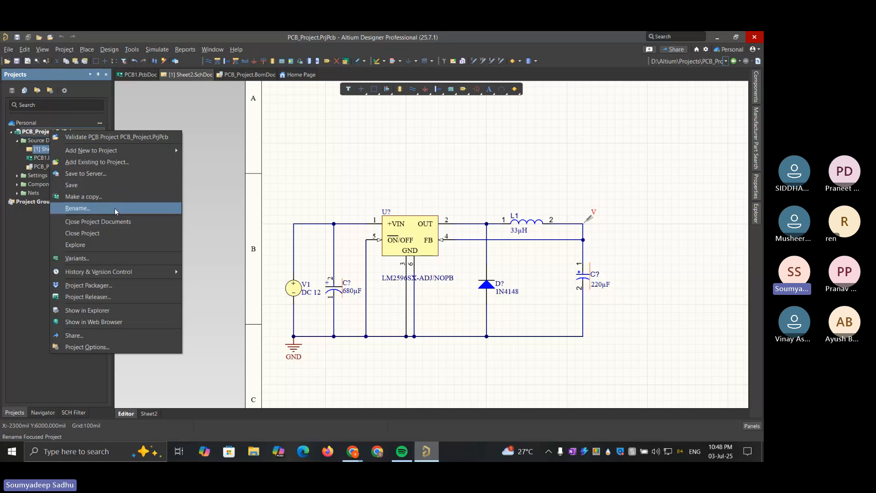
mouse_move(143, 152)
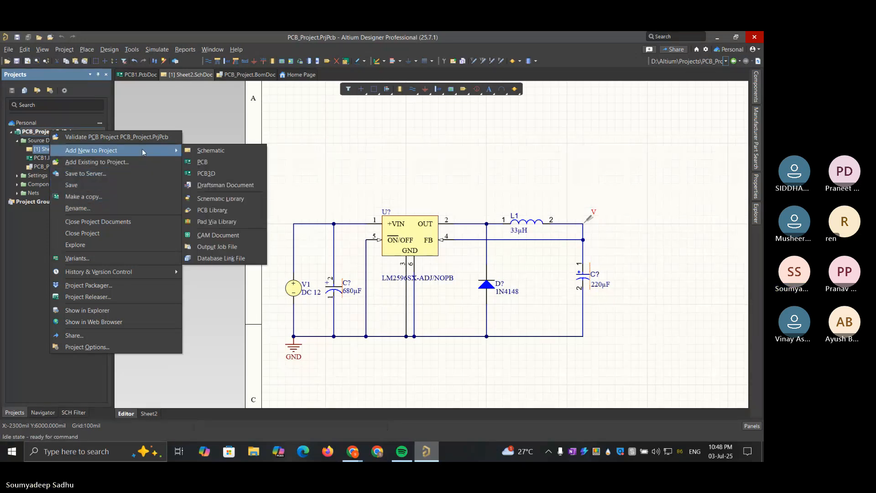
click(399, 150)
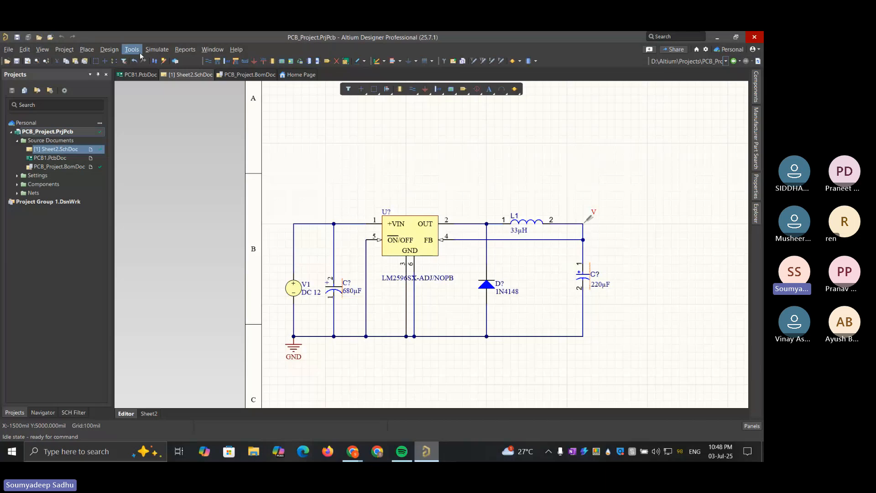
Bring up the Simulation Dashboard for Sheet2.SchDoc and start its verification
click(157, 49)
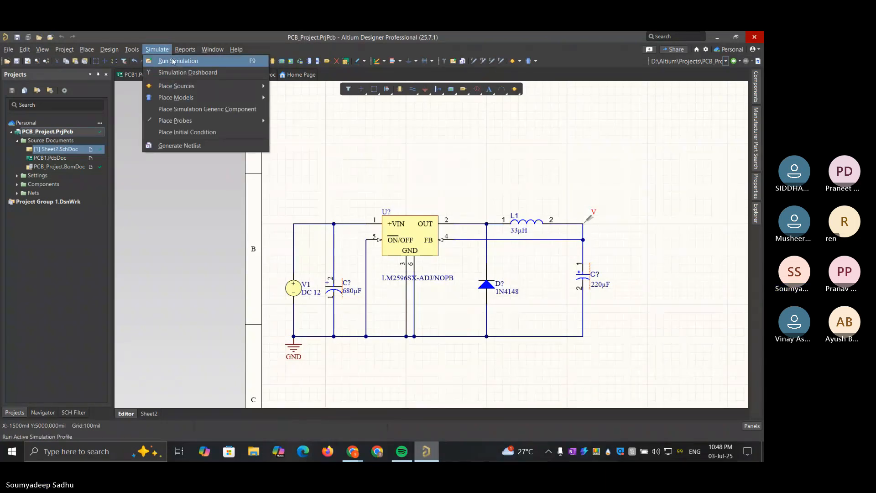
click(177, 73)
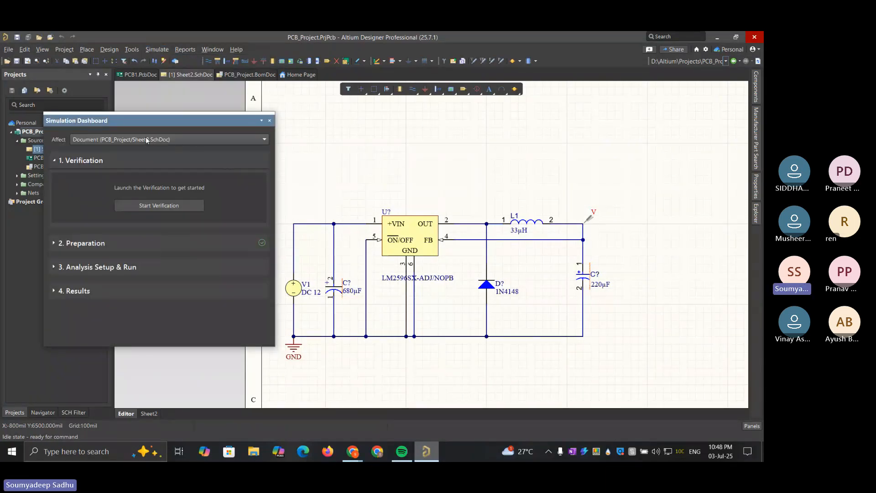
click(170, 206)
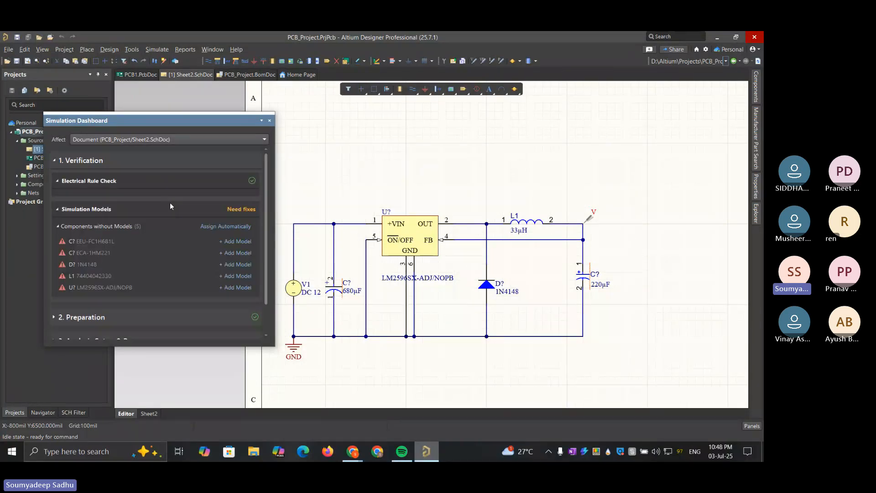
Automatically assign simulation models to the components without models, and move the dashboard clear of the Projects list
click(238, 227)
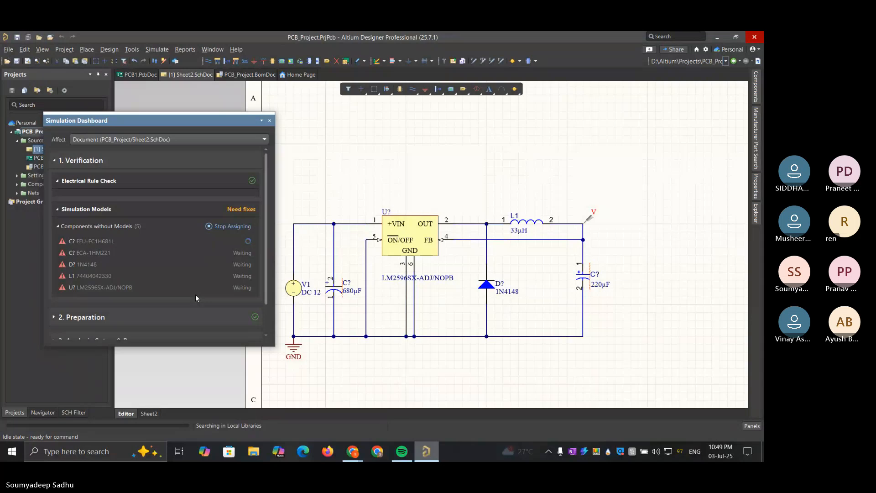
drag(267, 287, 270, 330)
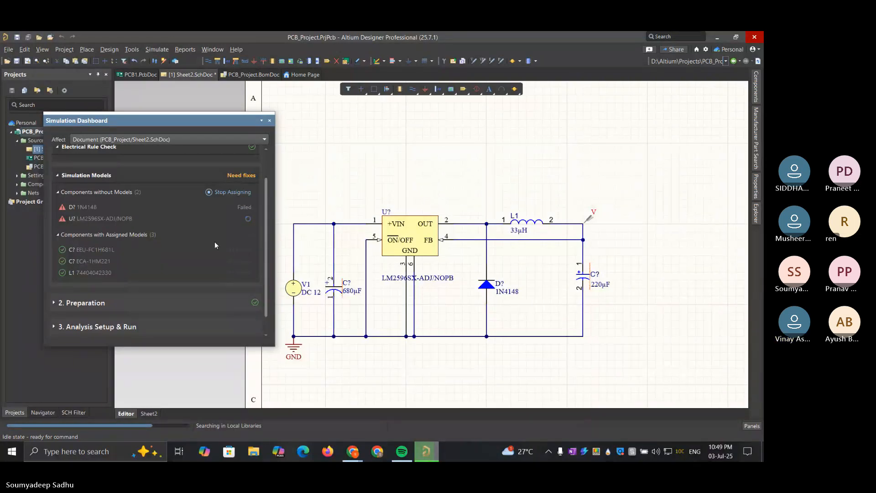
mouse_move(265, 180)
mouse_down()
mouse_move(265, 162)
mouse_move(265, 188)
mouse_move(264, 171)
mouse_up()
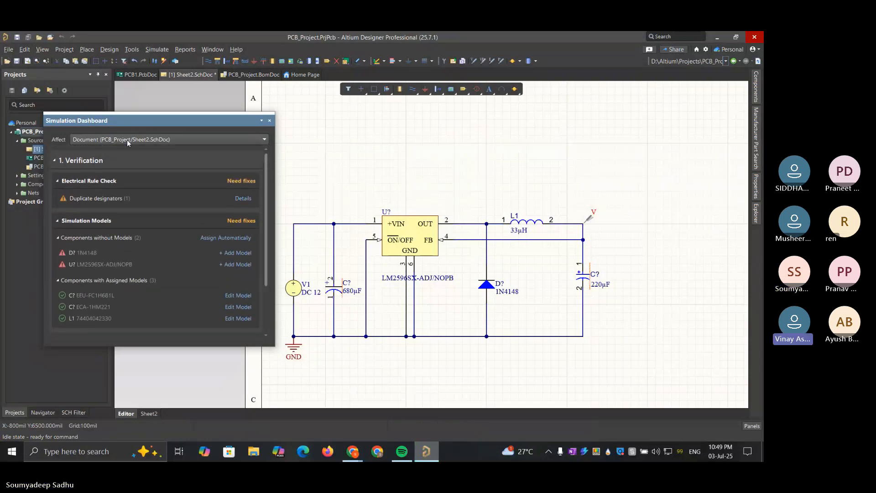
drag(163, 121, 273, 131)
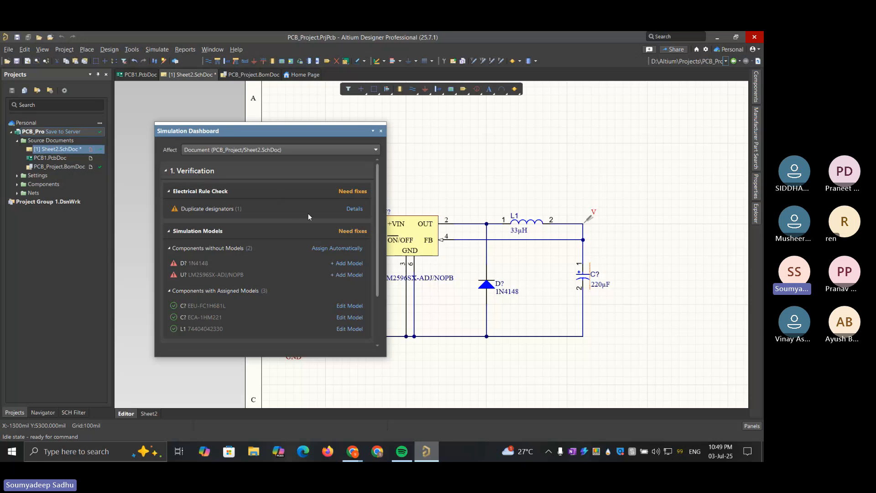
Examine the Sim Model parameters and model file format options for diode 1N4148 without choosing a model
click(352, 263)
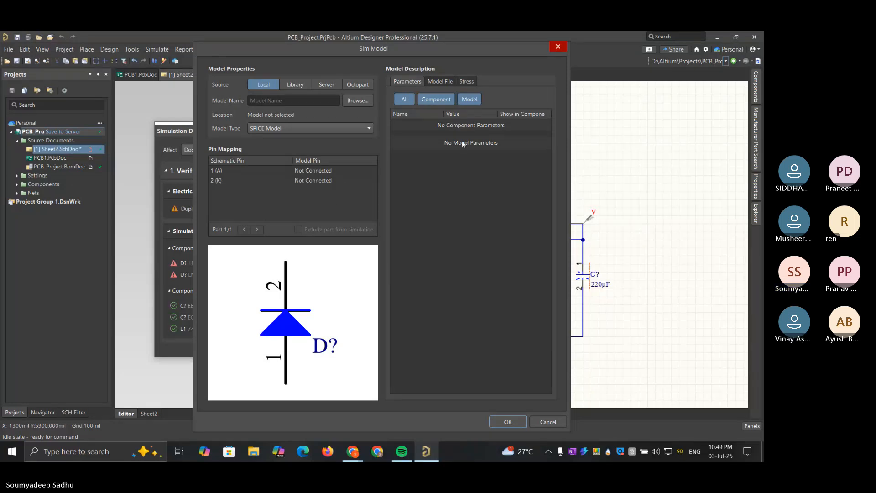
click(436, 81)
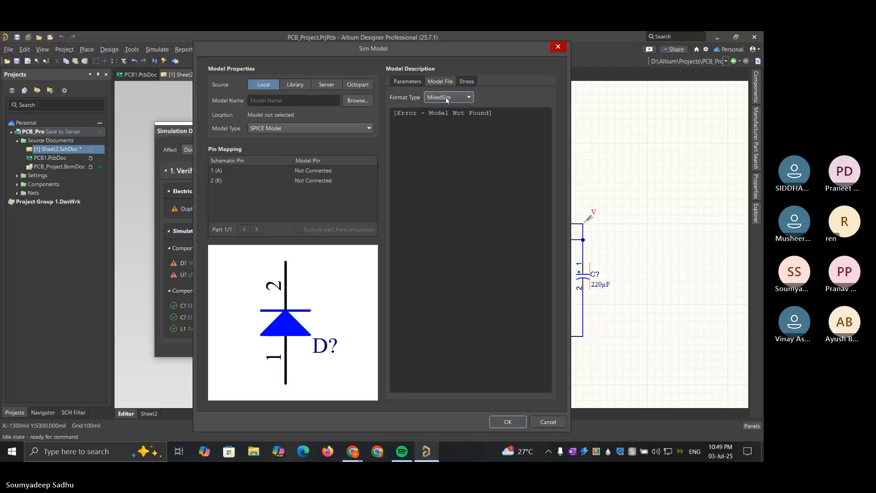
click(446, 96)
click(436, 118)
click(415, 82)
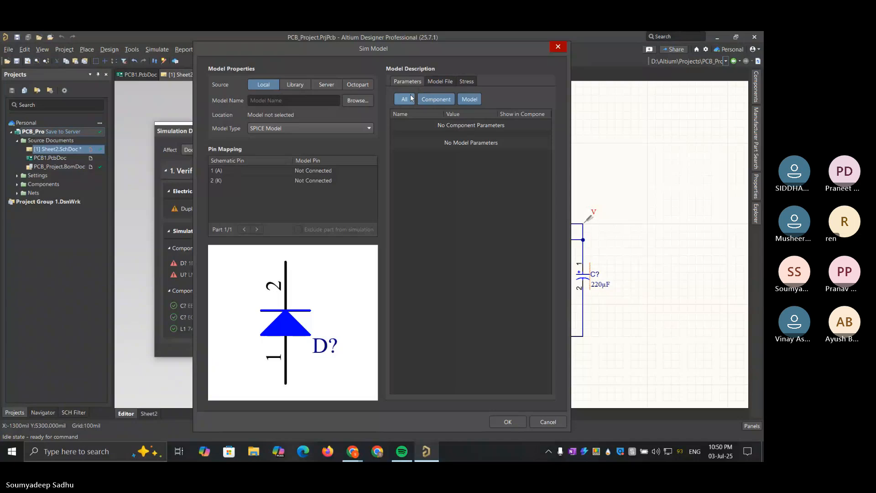
click(470, 99)
click(429, 98)
click(512, 423)
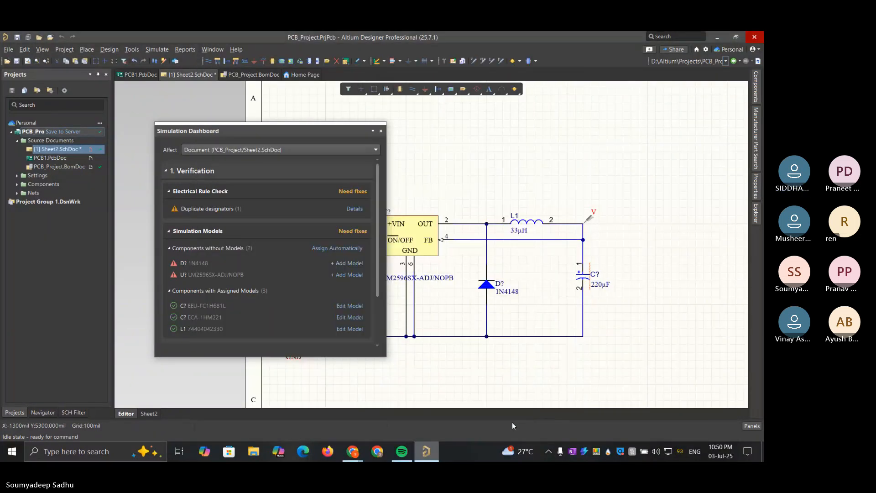
Assign the generic library Diode simulation model to diode 1N4148
click(348, 264)
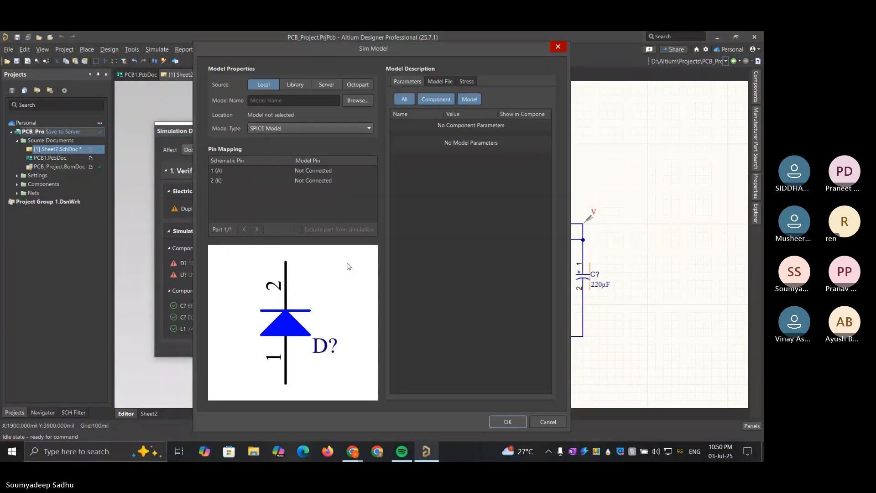
click(330, 130)
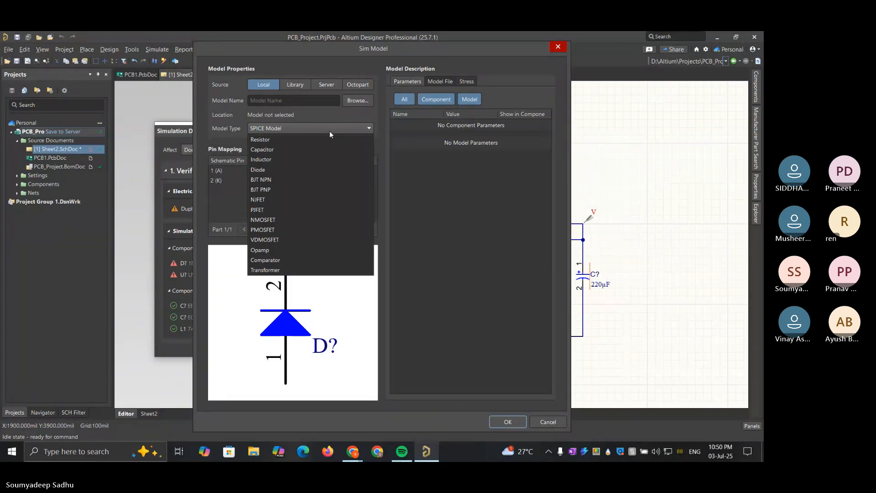
click(329, 131)
click(330, 130)
click(276, 171)
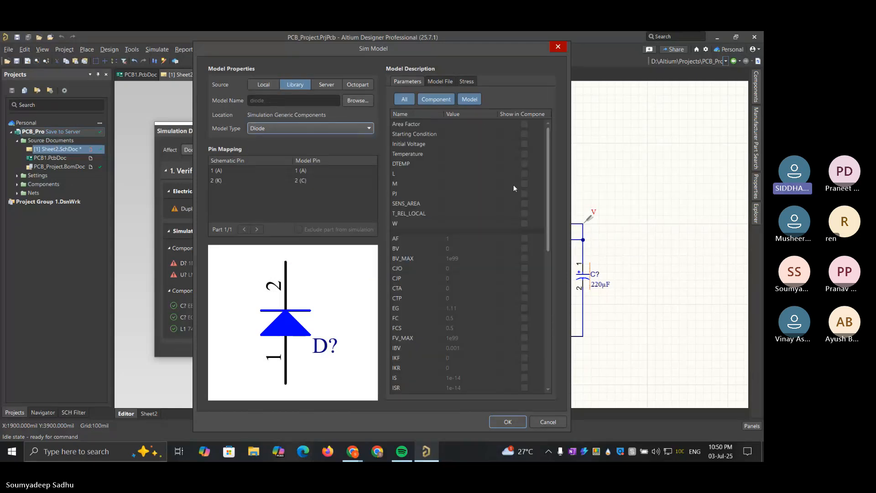
scroll(513, 187, down, 10)
scroll(513, 187, up, 10)
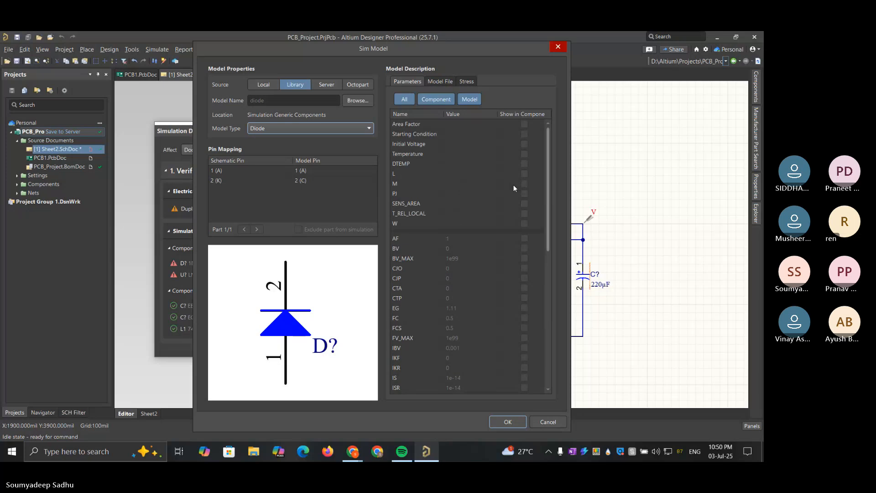
click(329, 86)
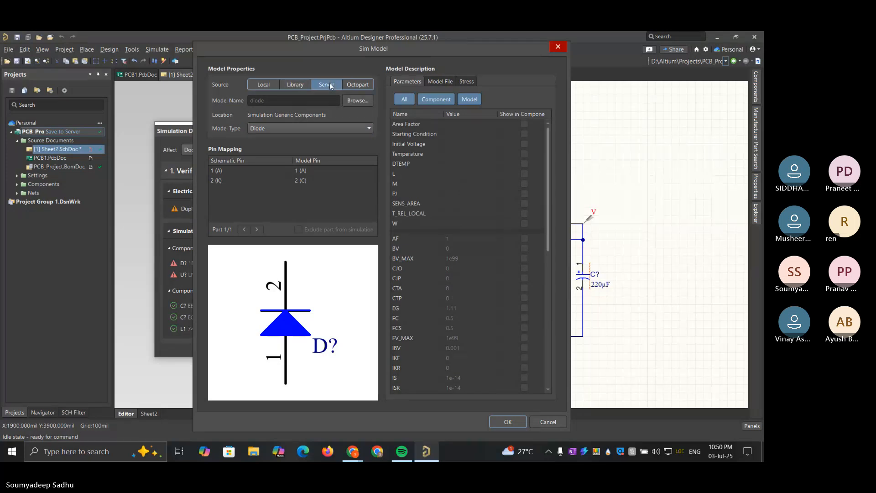
click(300, 87)
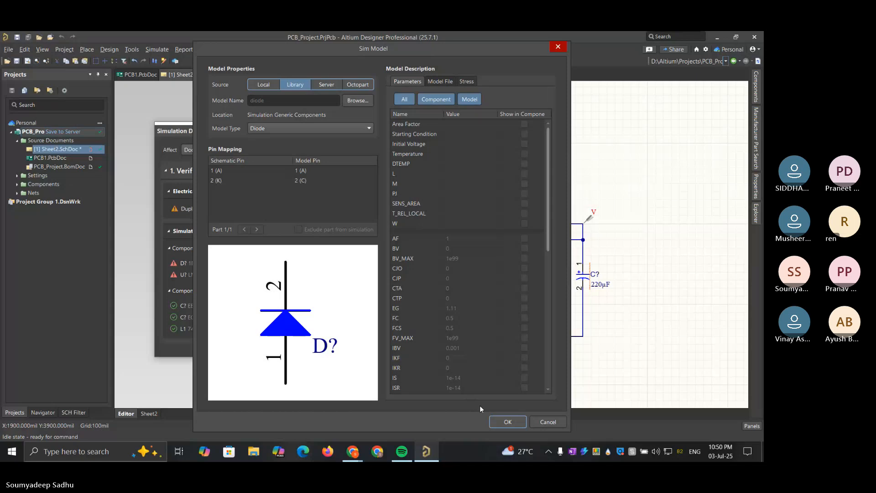
click(507, 422)
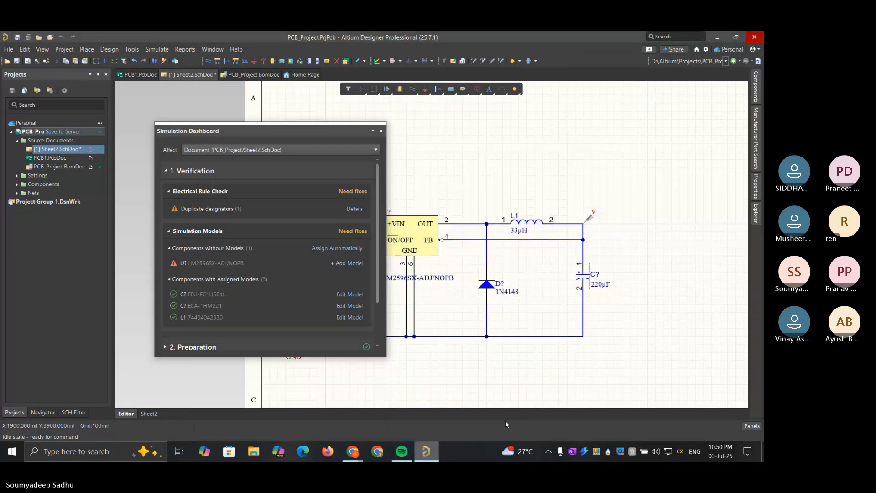
Try the generic NMOSFET and Resistor simulation models on the LM2596SX-ADJ/NOPB regulator, and discard the changes
click(351, 264)
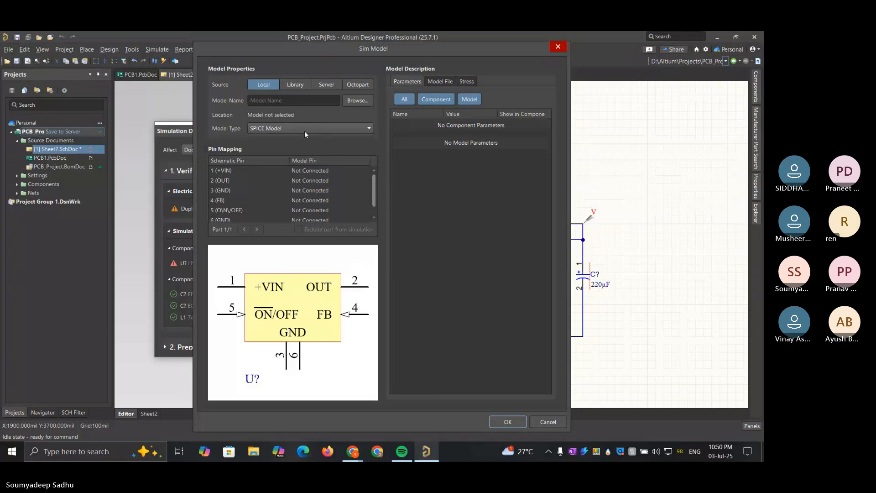
click(305, 129)
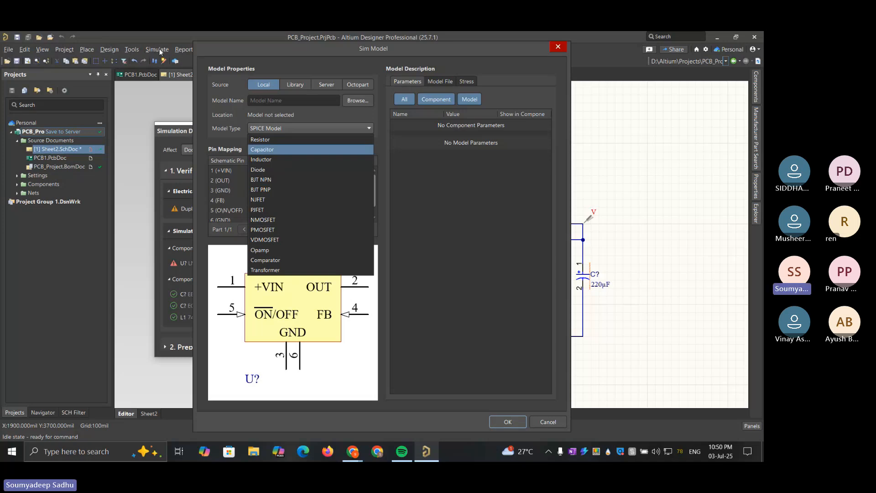
click(180, 139)
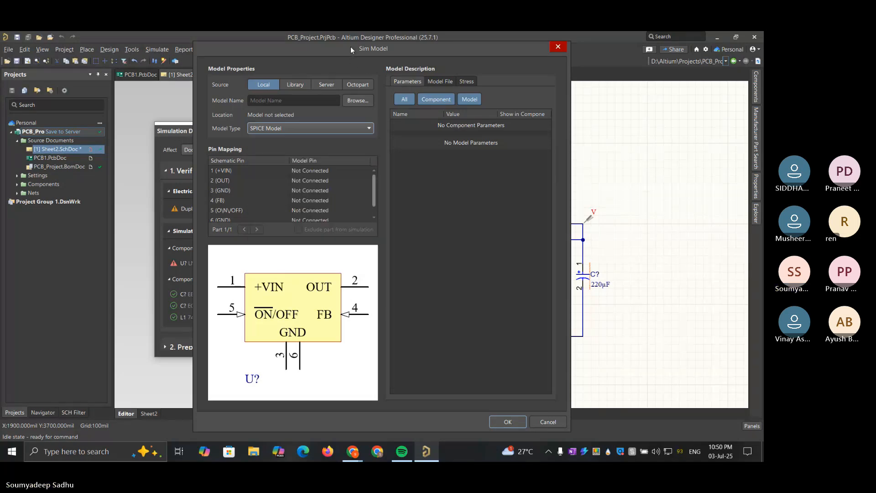
mouse_move(351, 47)
mouse_down()
mouse_move(459, 61)
mouse_move(348, 47)
mouse_up()
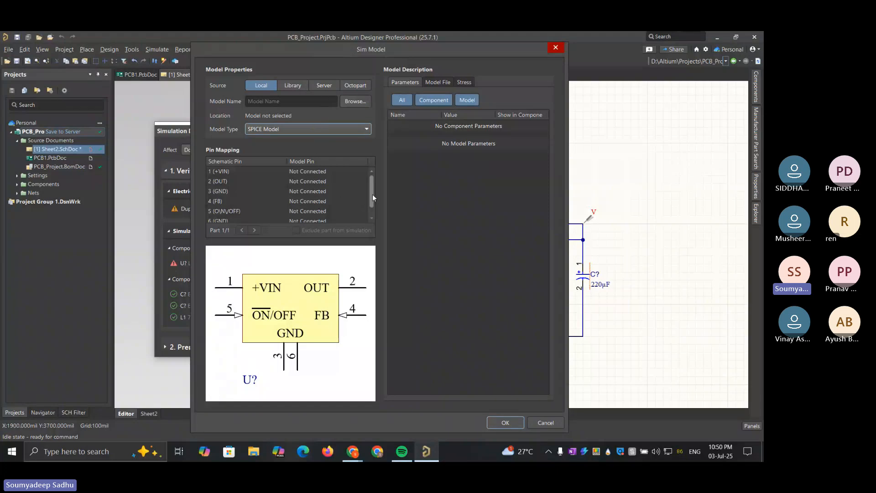
click(365, 130)
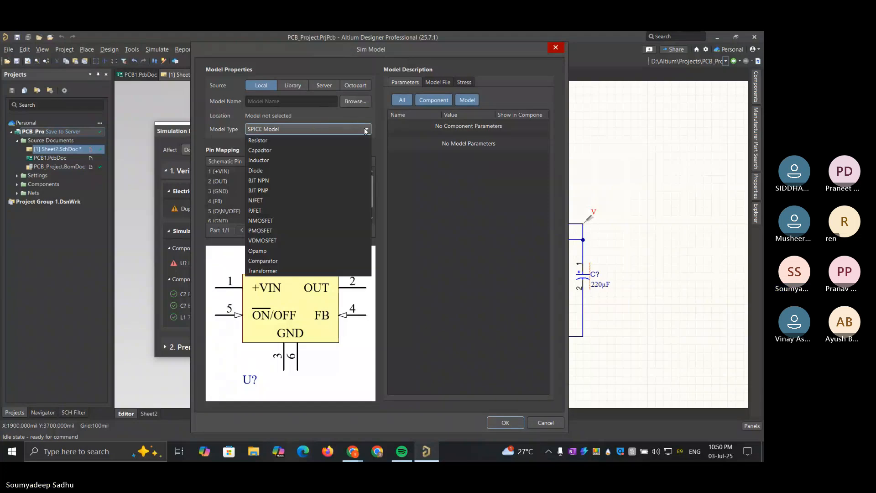
click(297, 223)
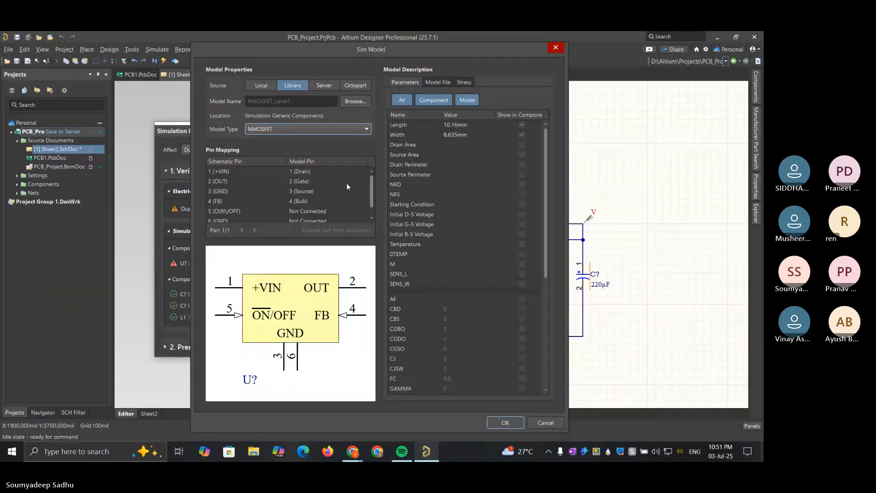
scroll(431, 220, down, 5)
scroll(431, 220, up, 5)
click(330, 129)
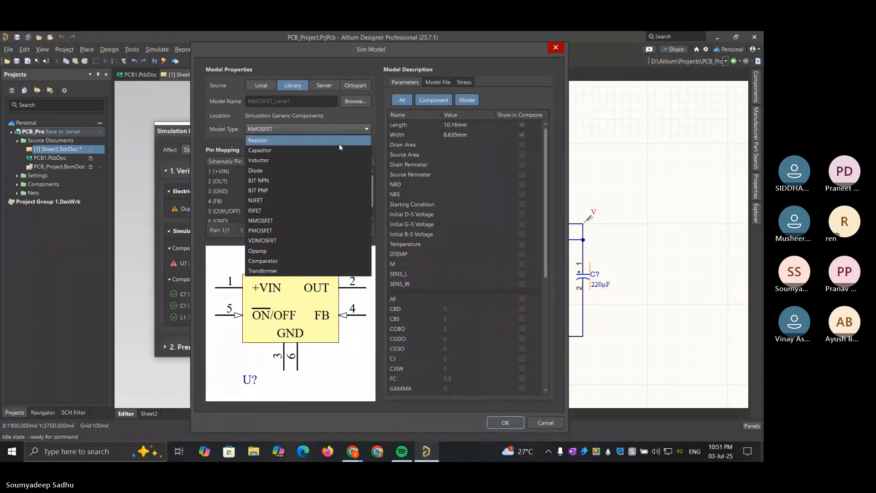
click(339, 141)
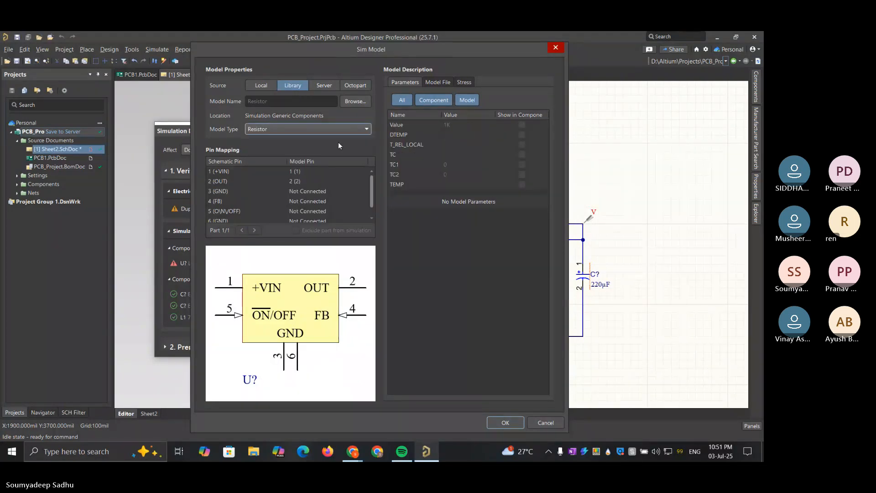
click(555, 47)
scroll(272, 289, down, 2)
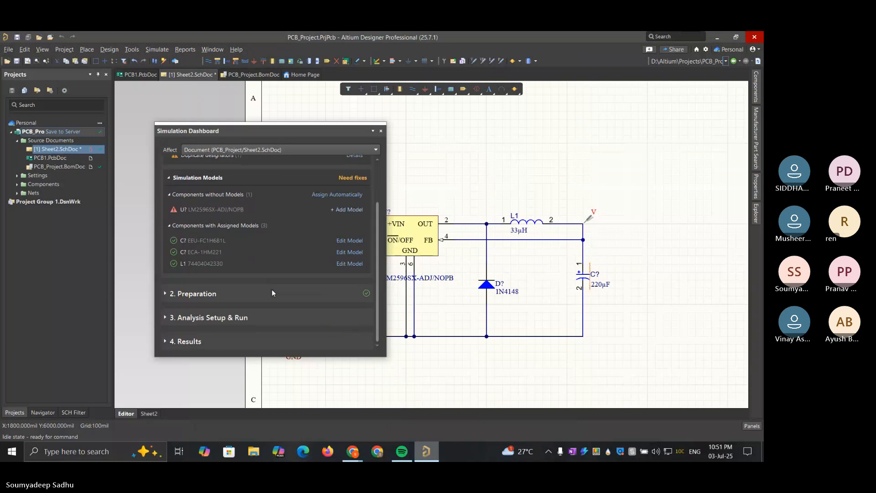
Examine the simulation sources and probes under Preparation, and the AC Sweep and Operating Point options under Analysis Setup & Run
click(196, 294)
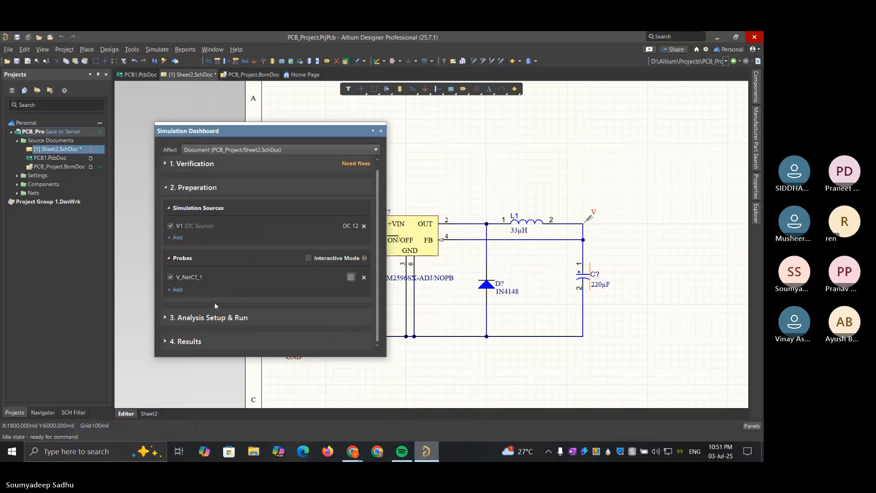
click(214, 318)
scroll(266, 260, down, 1)
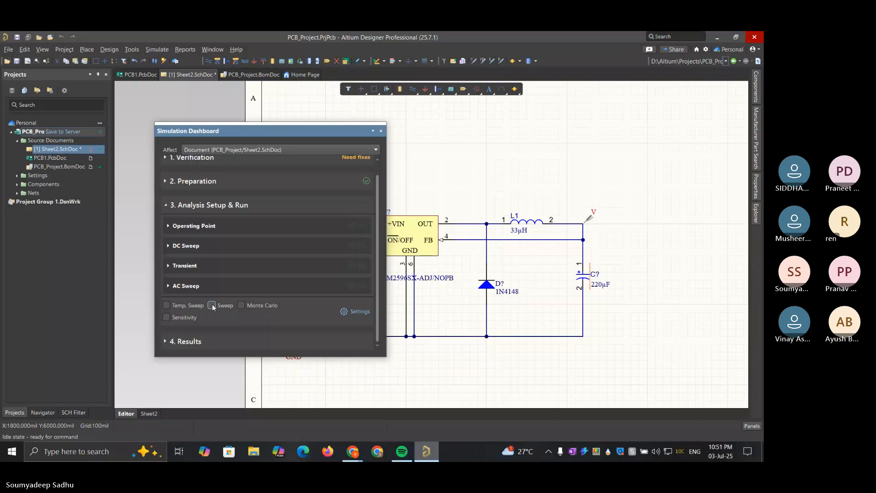
click(170, 286)
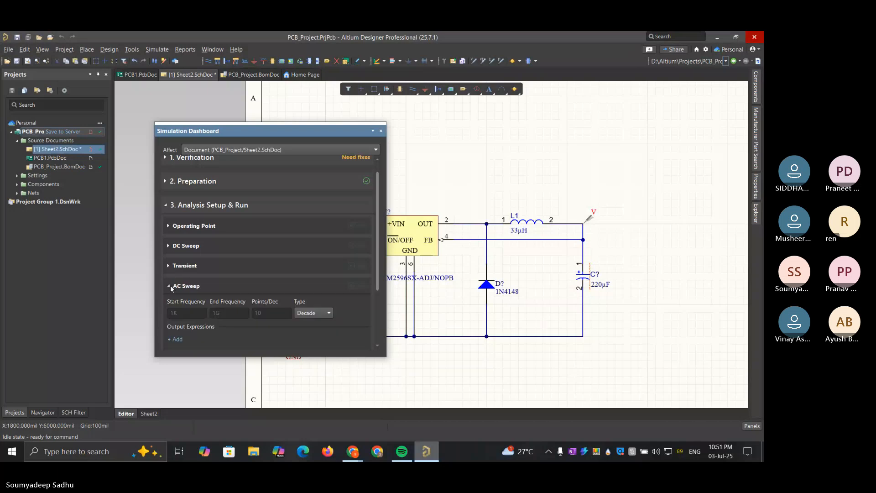
click(170, 286)
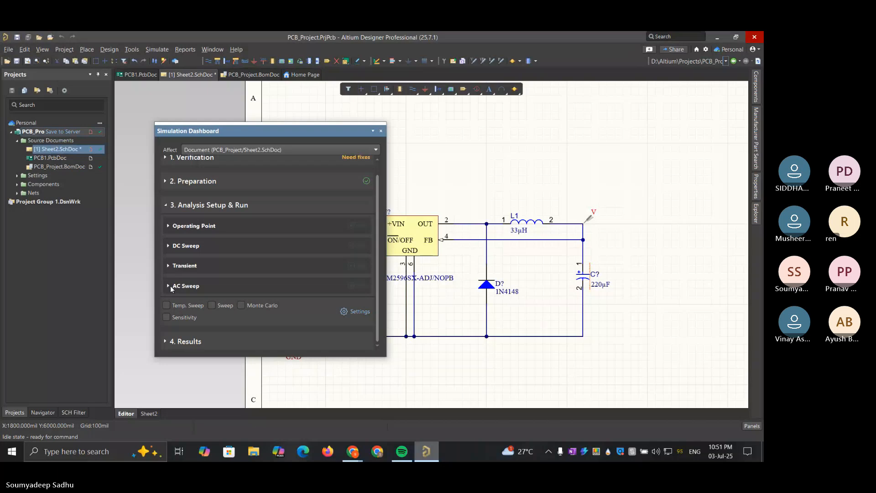
click(172, 232)
click(171, 232)
Examine the Transient analysis settings, including both time-definition modes, output expressions and advanced options
click(169, 266)
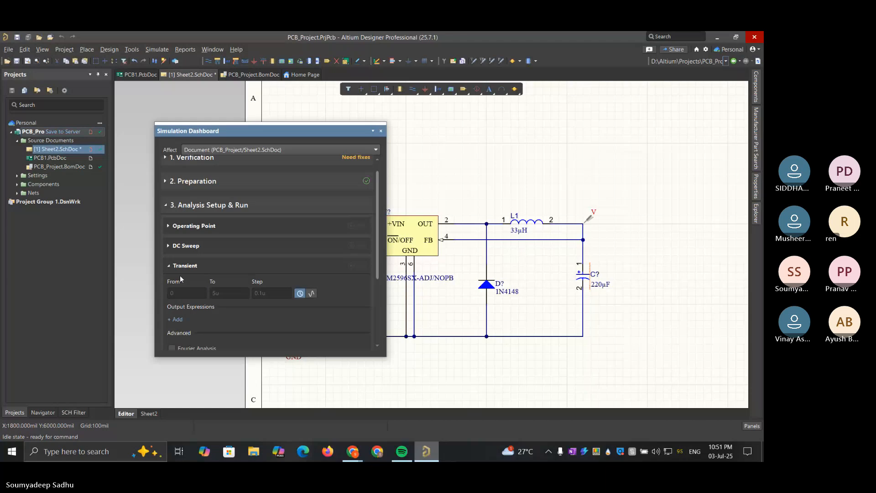
click(312, 293)
click(300, 293)
scroll(225, 297, down, 3)
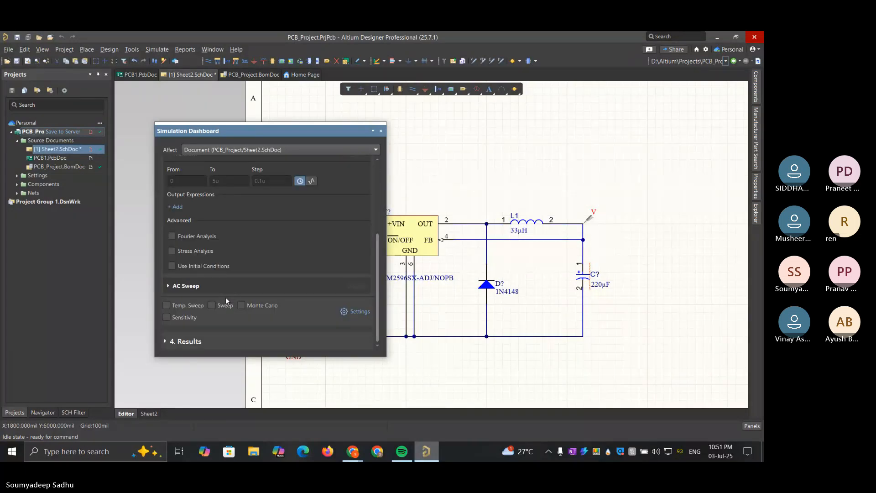
scroll(226, 297, up, 3)
scroll(225, 297, down, 1)
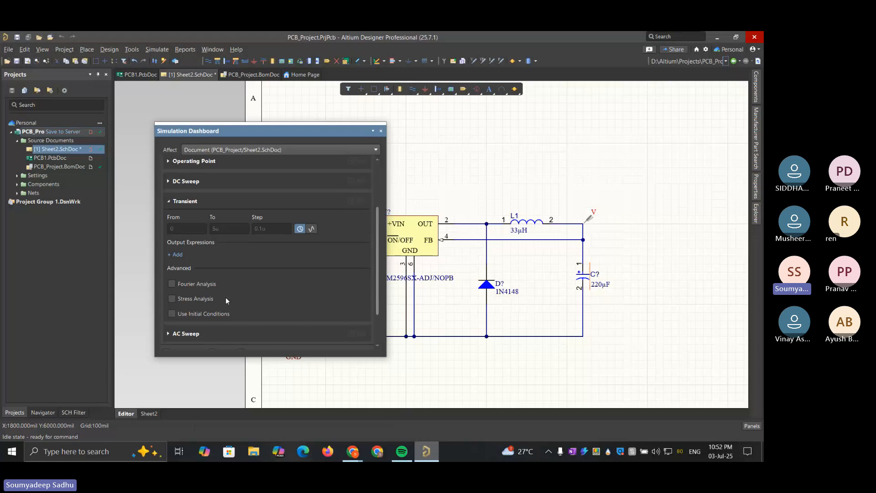
scroll(226, 297, up, 3)
scroll(225, 297, down, 1)
scroll(225, 297, up, 1)
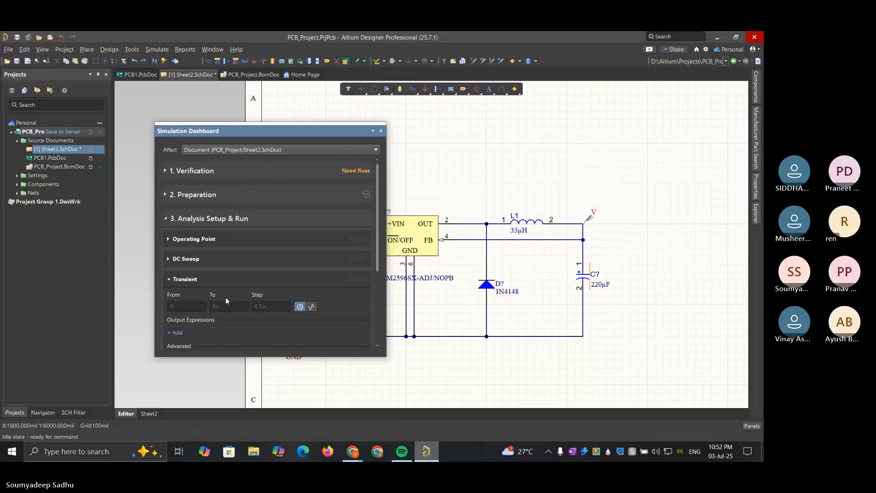
Review the Verification section's electrical rule check and the lists of components with and without simulation models
click(169, 170)
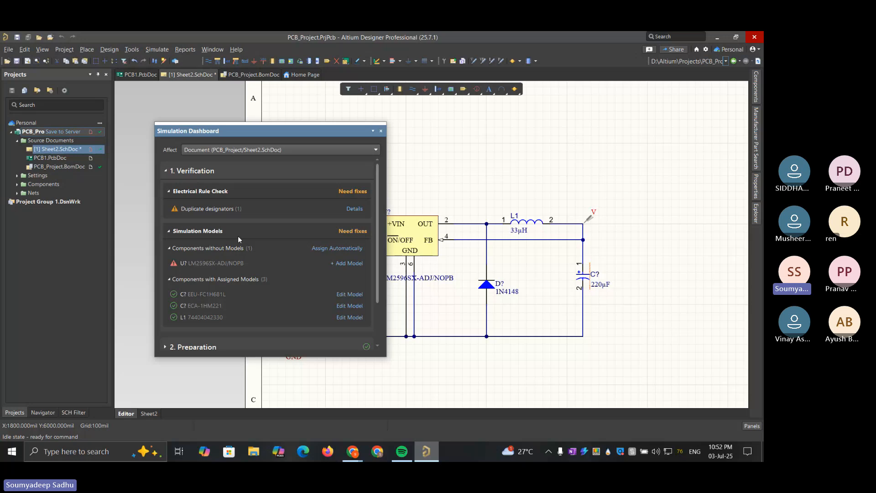
scroll(238, 237, down, 3)
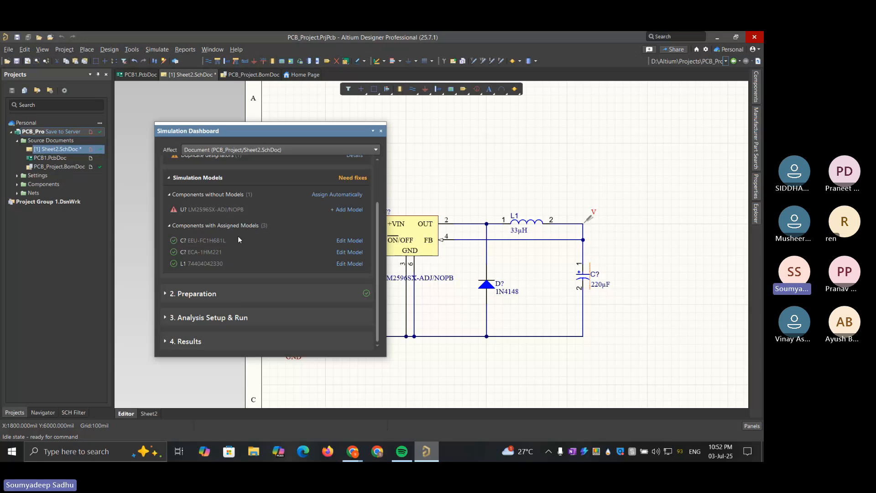
scroll(238, 237, up, 2)
scroll(237, 236, down, 2)
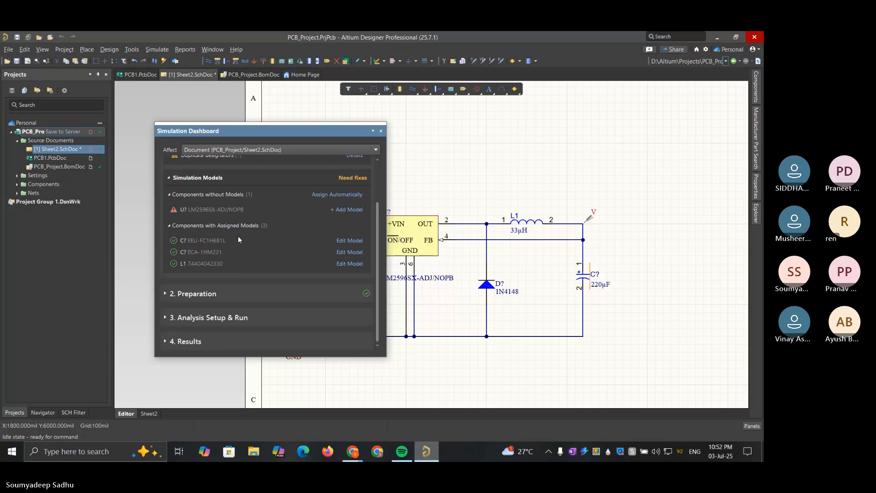
scroll(238, 236, up, 2)
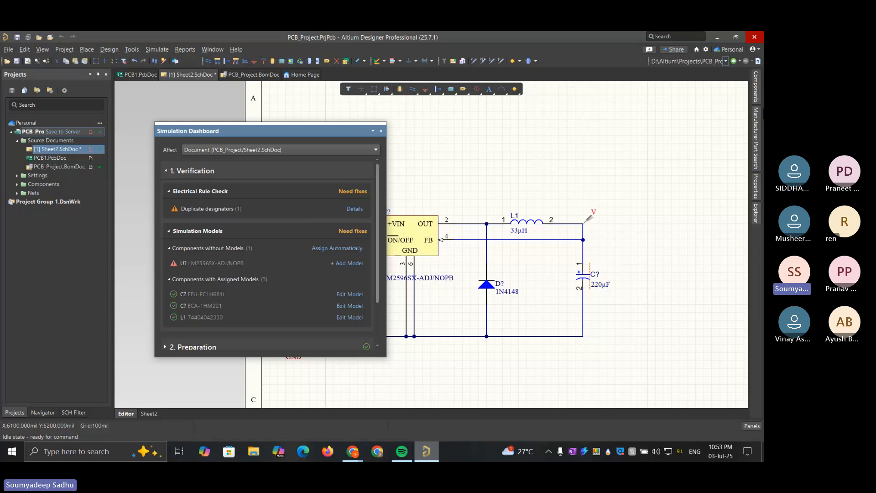
Examine the parameters, model info and datasheet entries of LM2596SX-ADJ/NOPB in Manufacturer Part Search for a simulation model
click(756, 132)
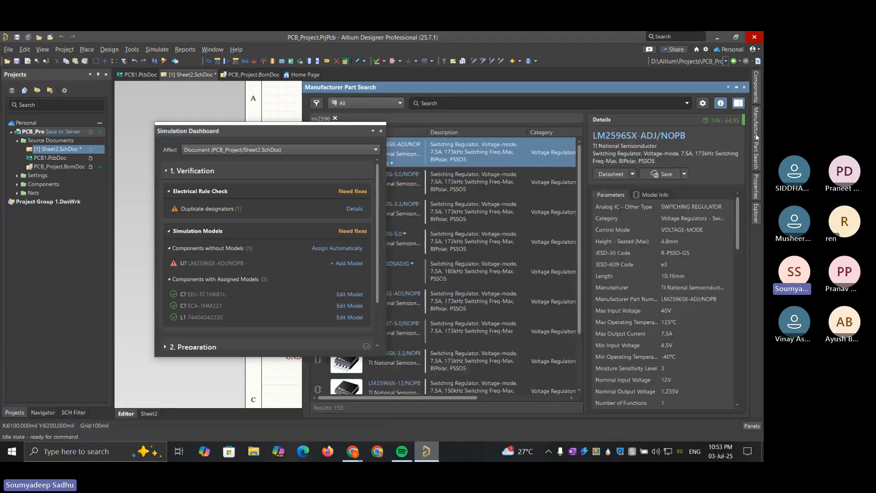
click(756, 133)
click(756, 133)
scroll(644, 195, down, 2)
click(645, 196)
scroll(645, 196, up, 2)
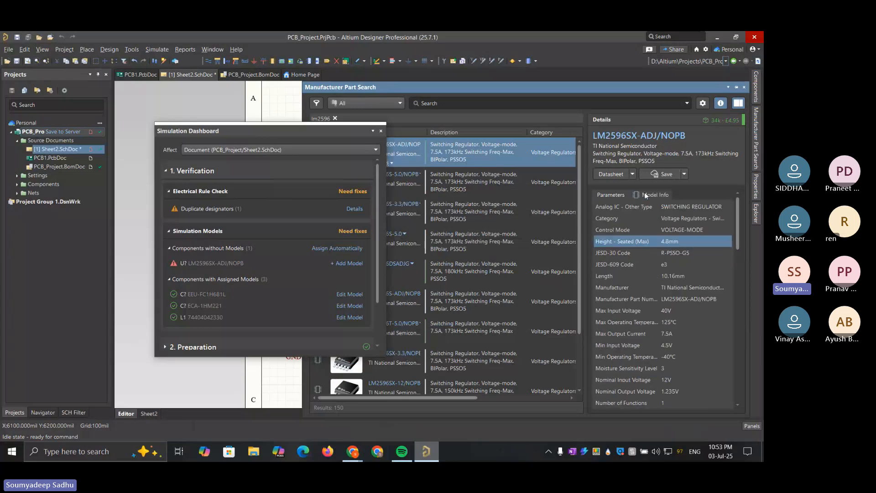
click(645, 195)
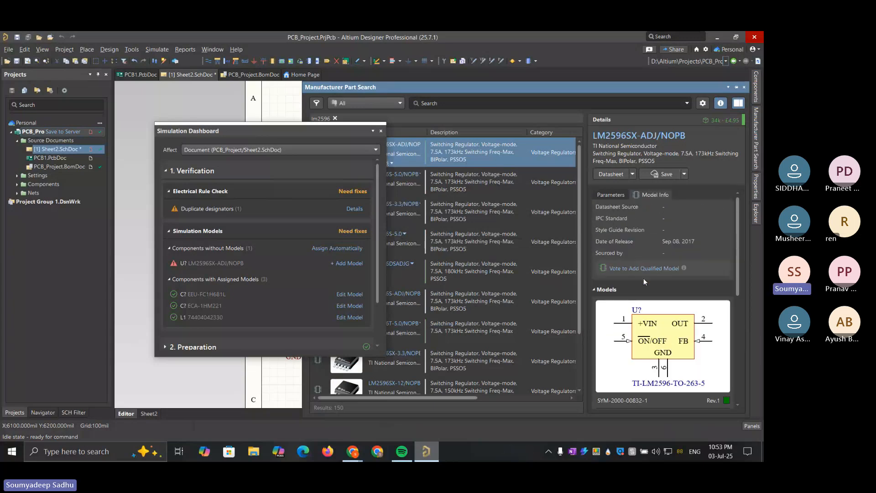
scroll(645, 281, down, 5)
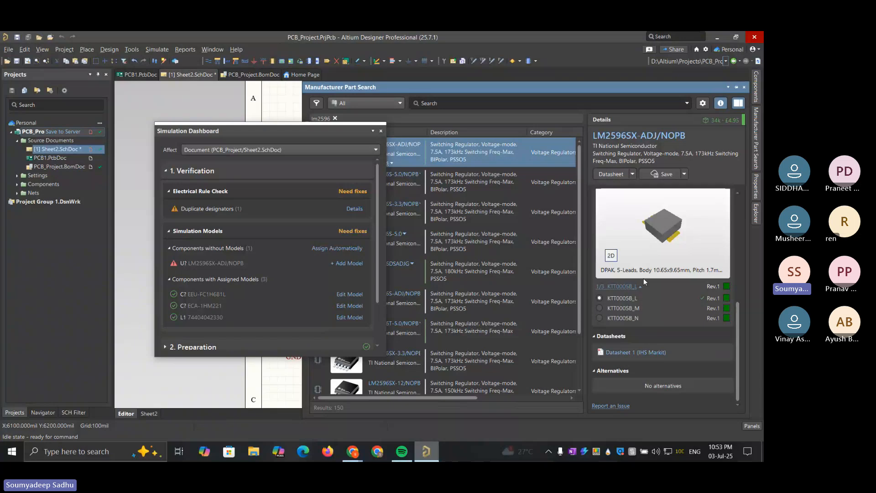
scroll(650, 372, up, 4)
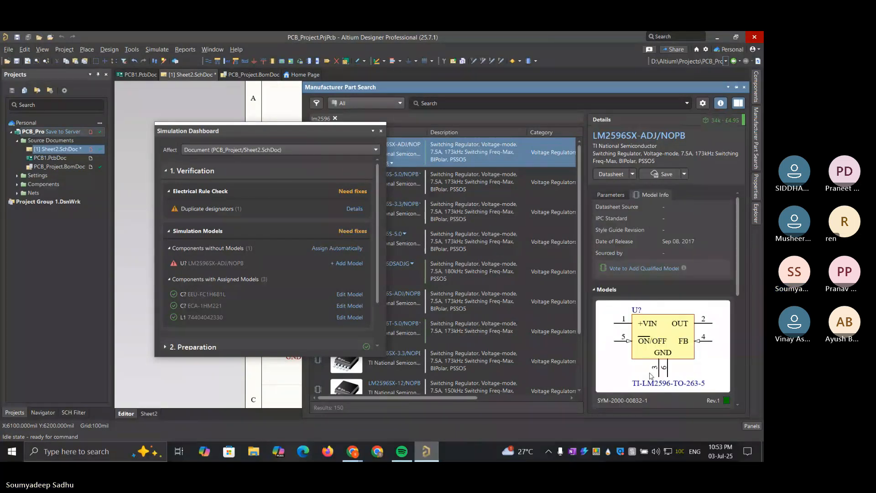
click(614, 195)
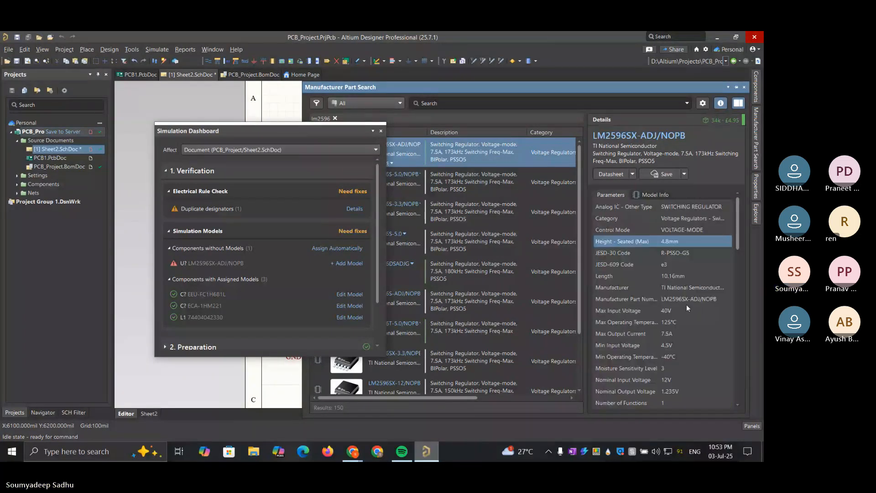
scroll(688, 308, down, 10)
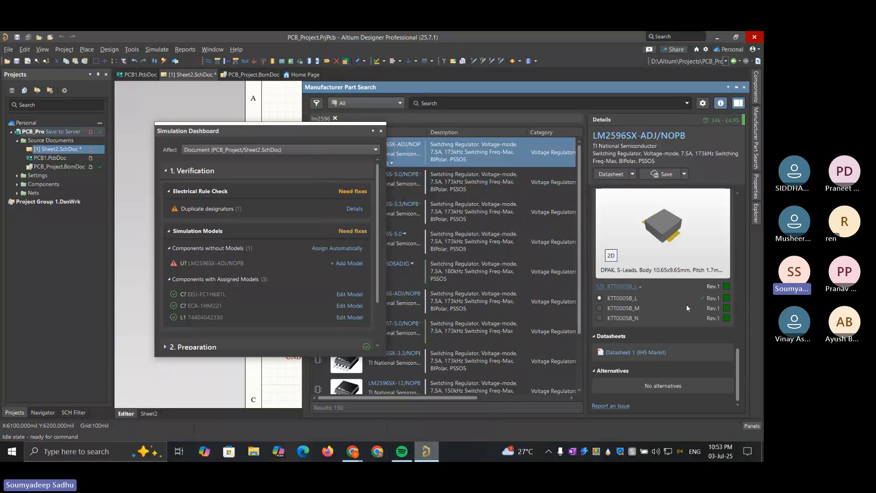
scroll(686, 305, up, 5)
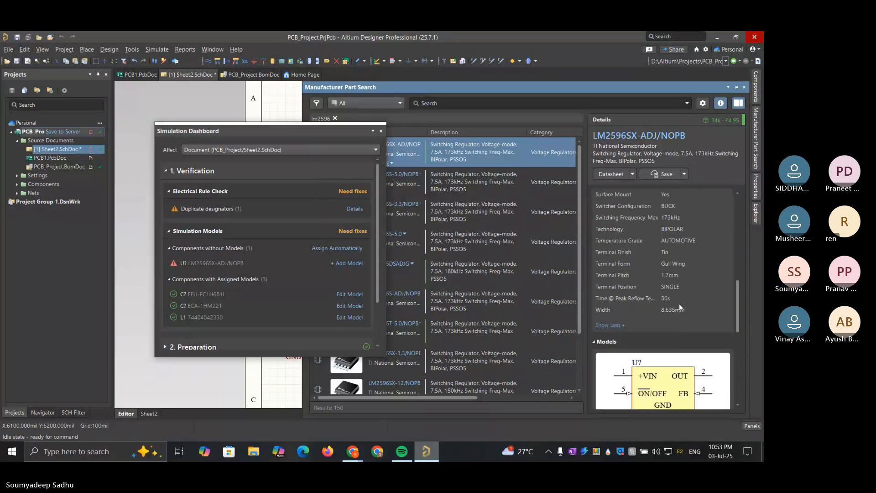
scroll(679, 303, up, 5)
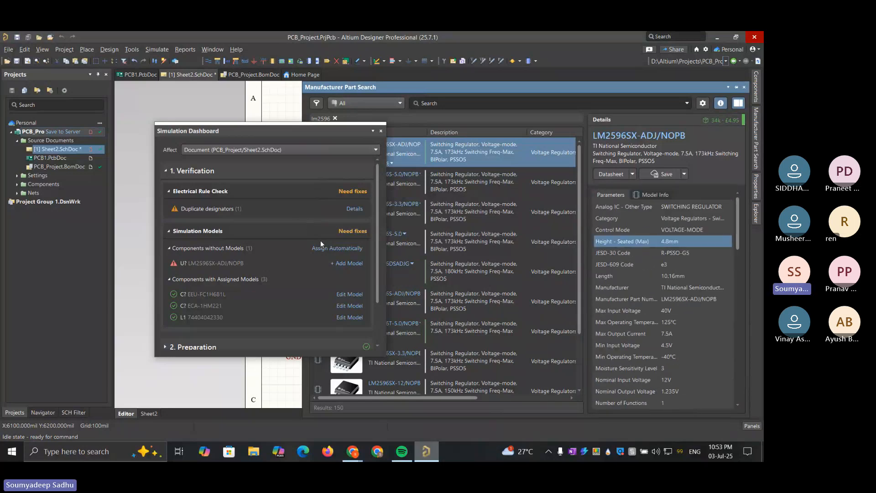
Start adding a model to the LM2596SX-ADJ/NOPB regulator and check the local PCB_Project folder for simulation model files
click(345, 264)
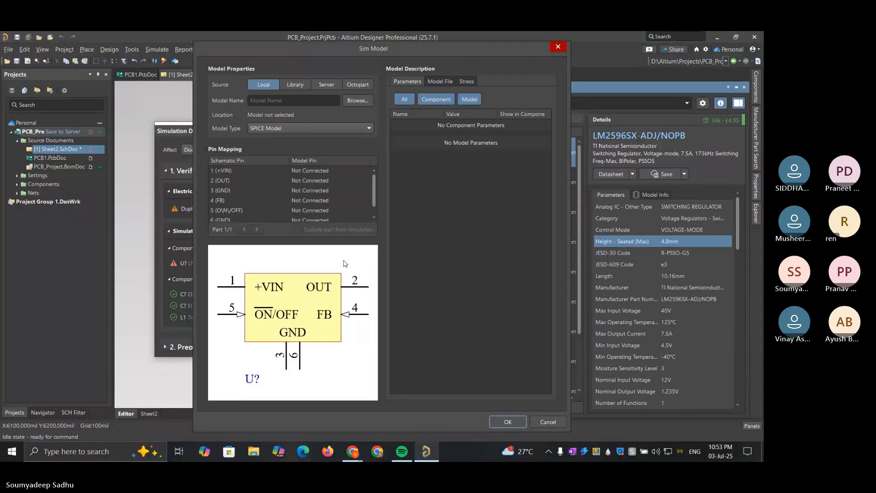
click(370, 101)
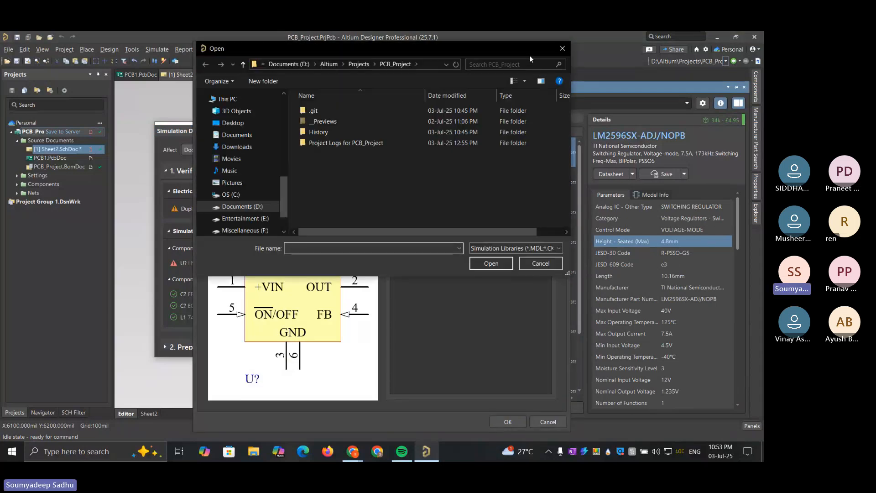
click(559, 48)
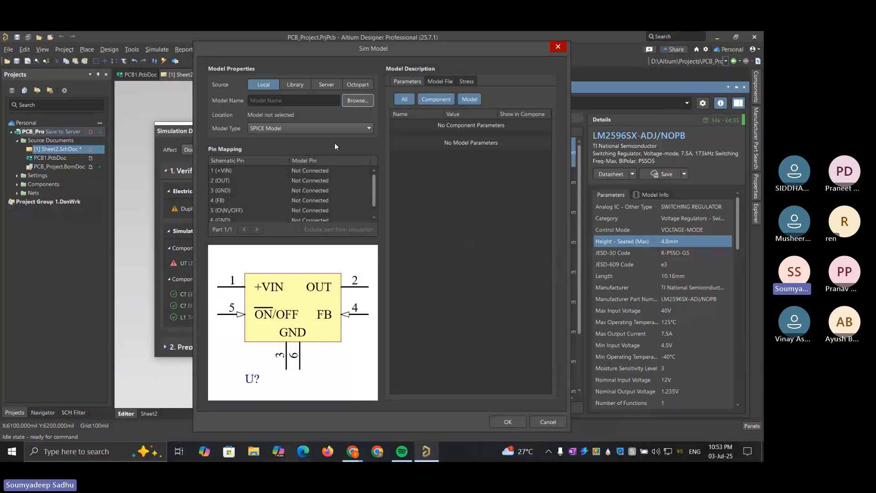
click(295, 101)
Search the server for an "lm2596" simulation model, and leave the Sim Model dialog without assigning one
click(333, 84)
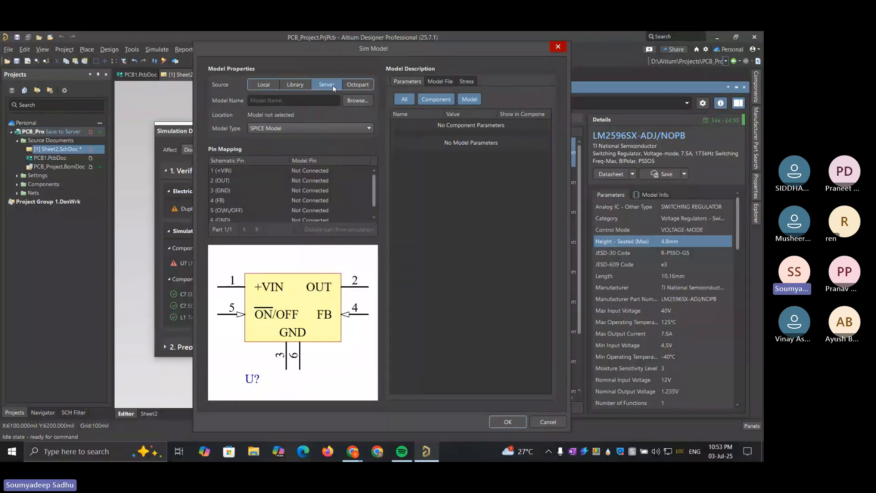
click(309, 102)
click(352, 101)
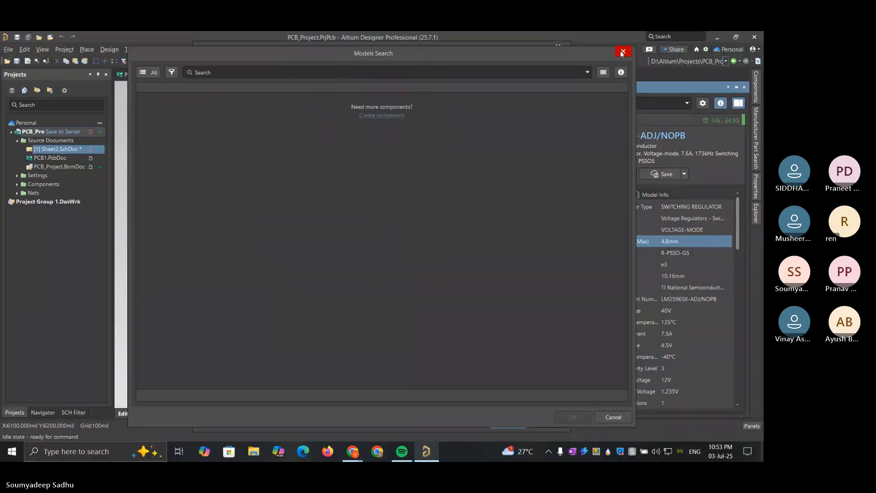
click(345, 73)
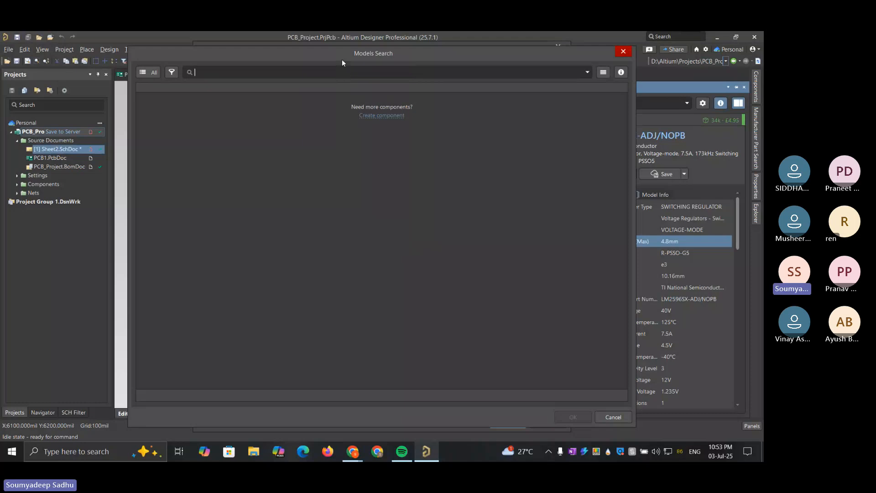
drag(341, 59, 463, 90)
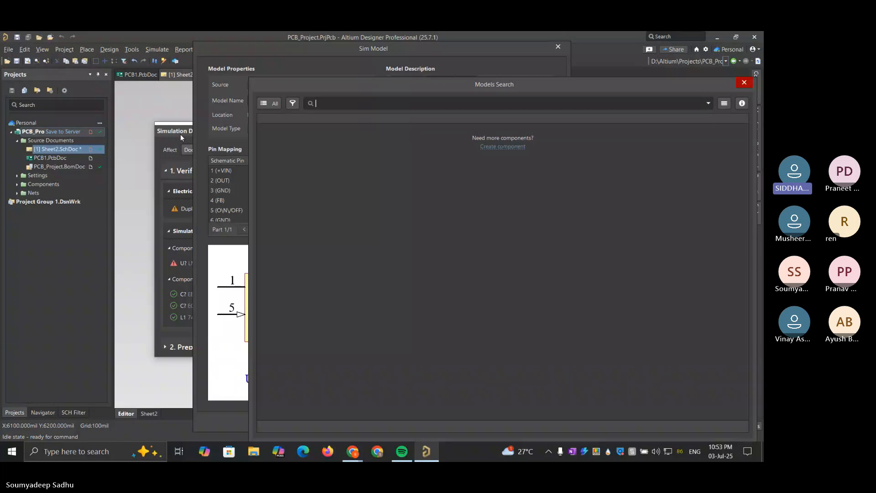
click(373, 103)
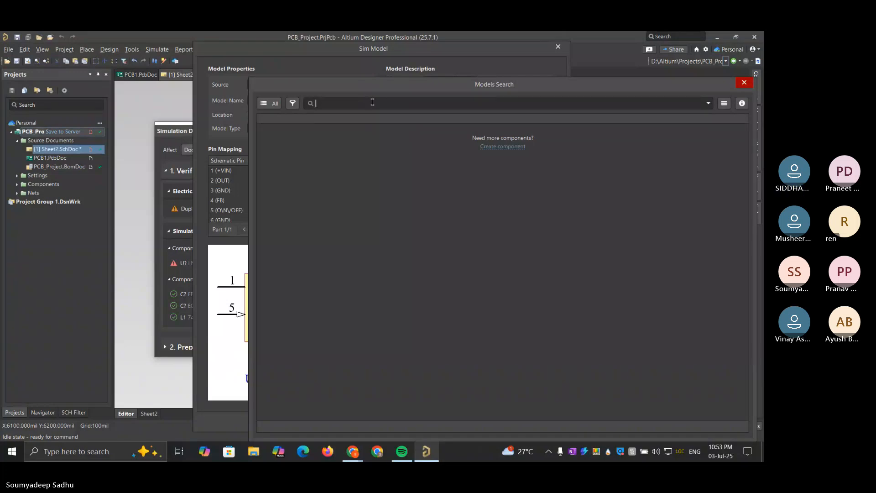
text(lm2596)
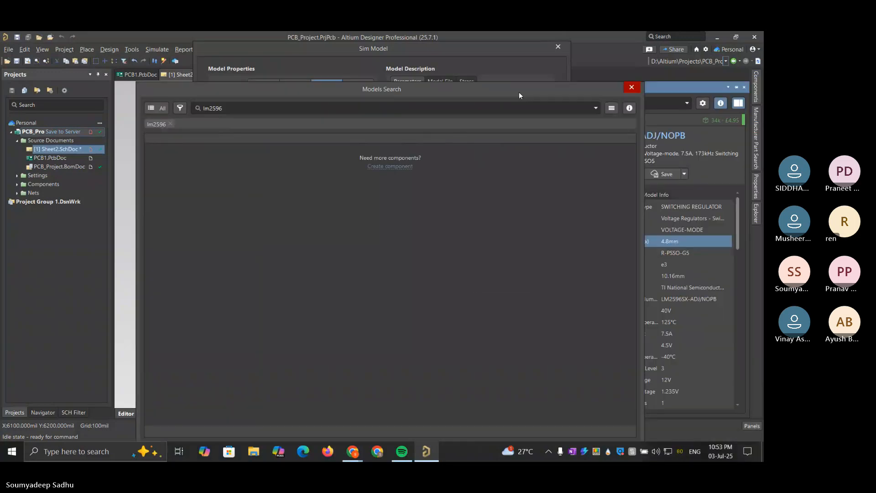
click(634, 87)
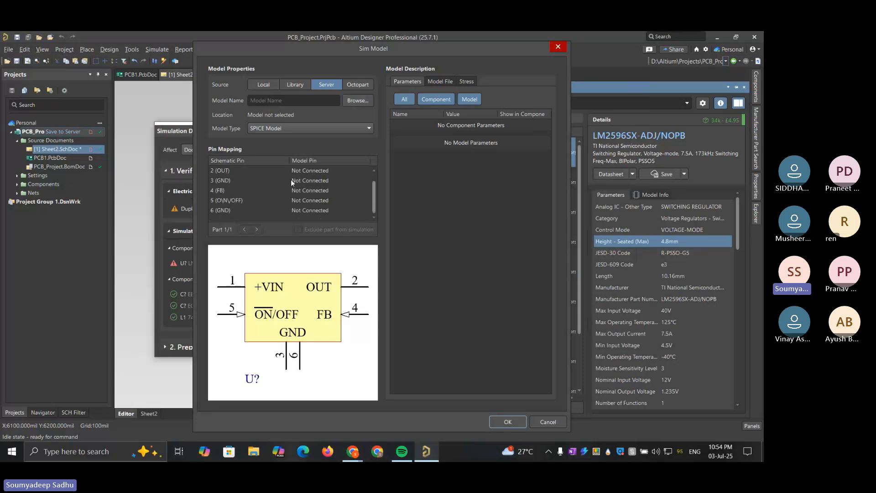
scroll(291, 180, down, 1)
click(558, 47)
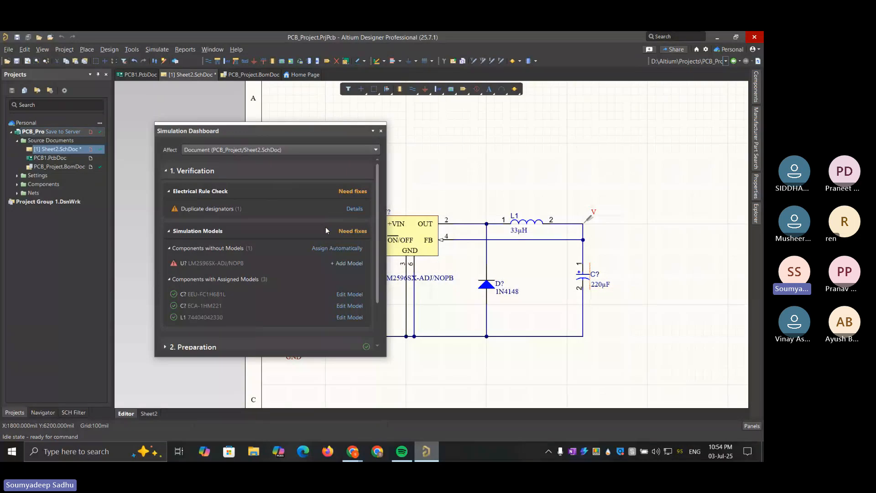
Check the Simulation Dashboard sections once more and close the dashboard
scroll(326, 228, down, 3)
scroll(324, 226, up, 3)
scroll(325, 226, down, 3)
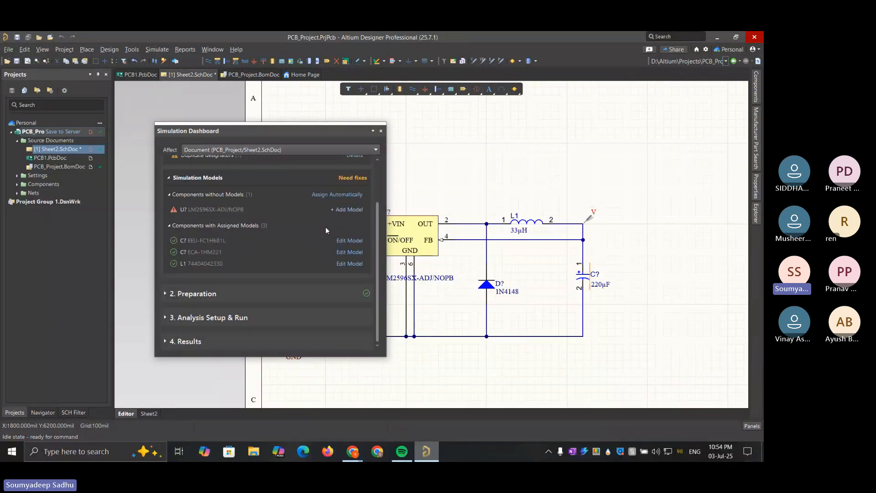
click(381, 132)
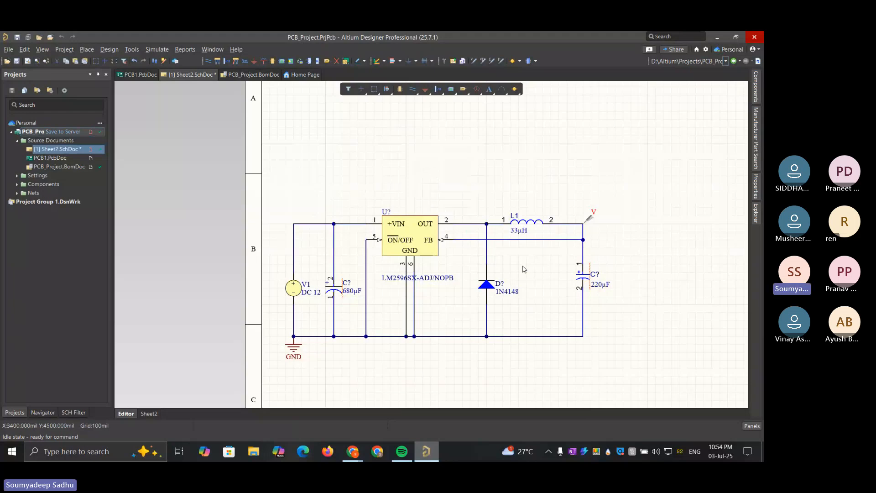
Update PCB1.PcbDoc from the Sheet2 schematic, linking components automatically and generating the engineering change order
double_click(50, 158)
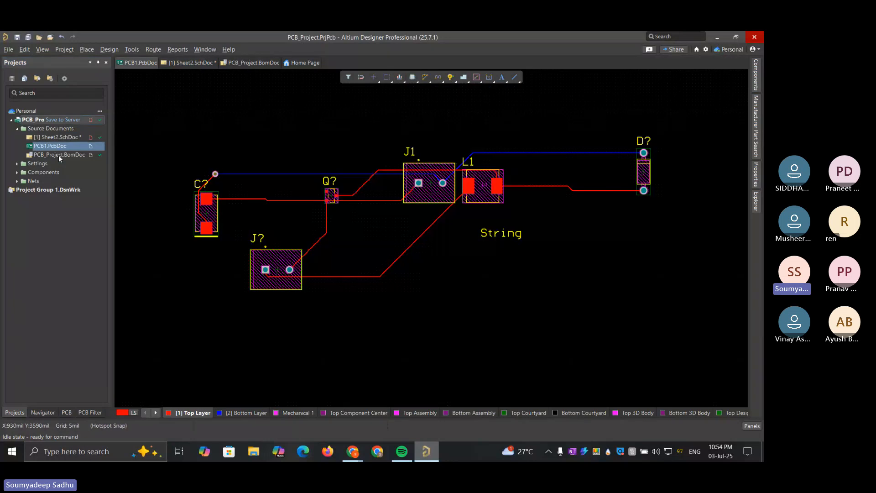
double_click(46, 137)
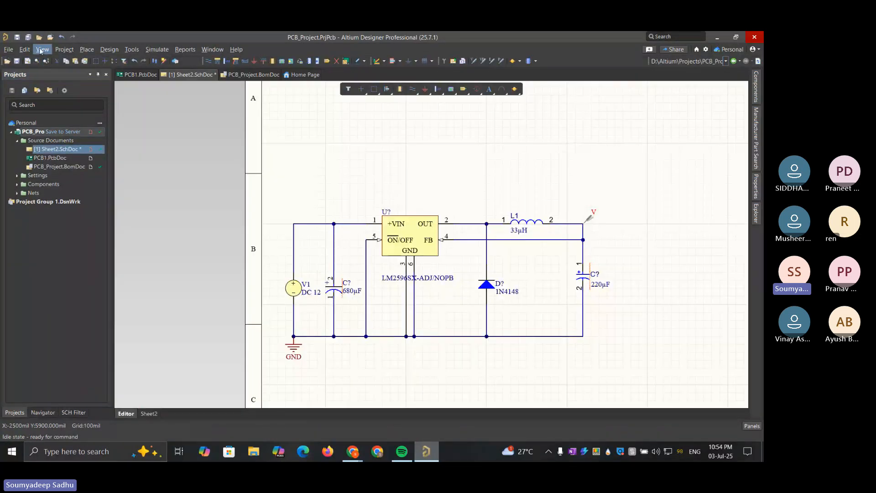
click(110, 49)
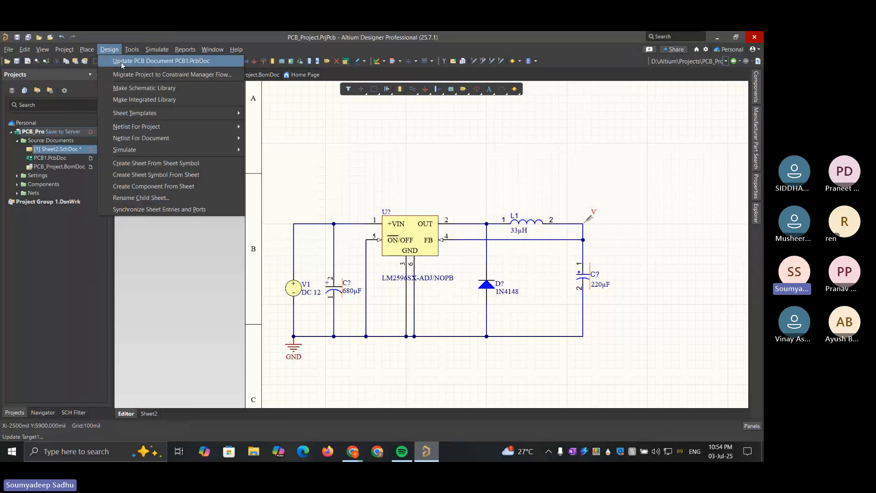
click(122, 62)
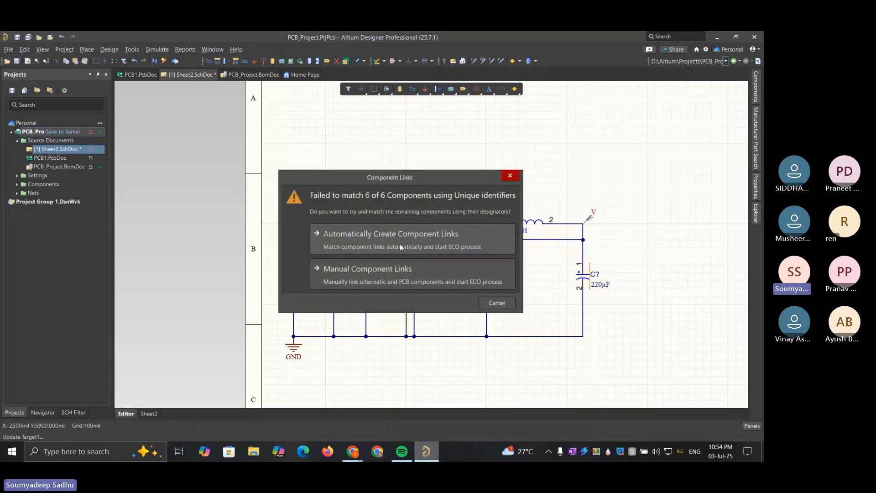
click(399, 244)
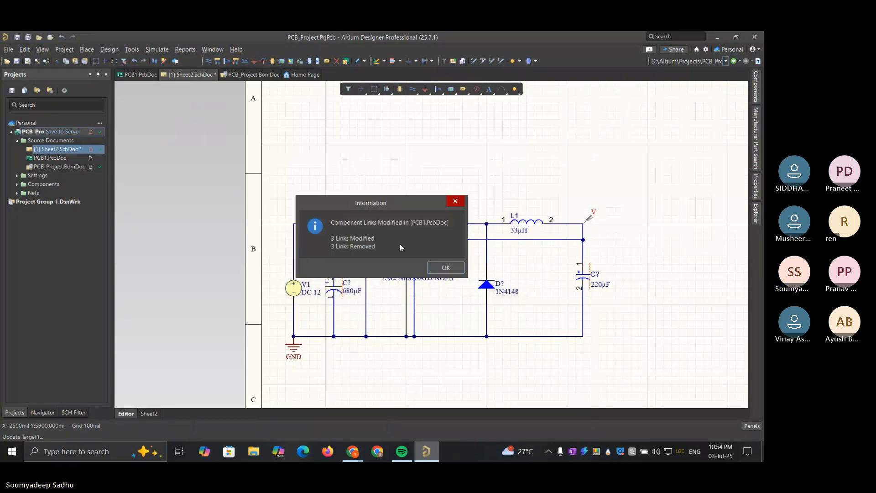
click(443, 268)
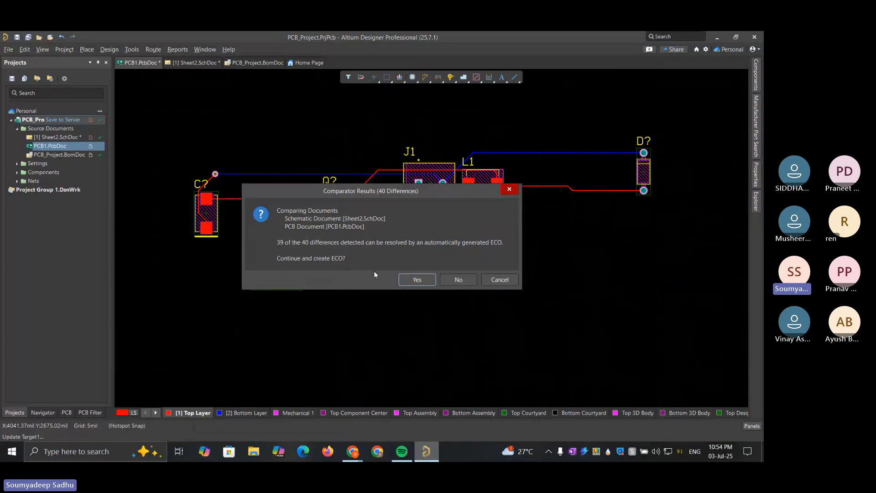
click(413, 280)
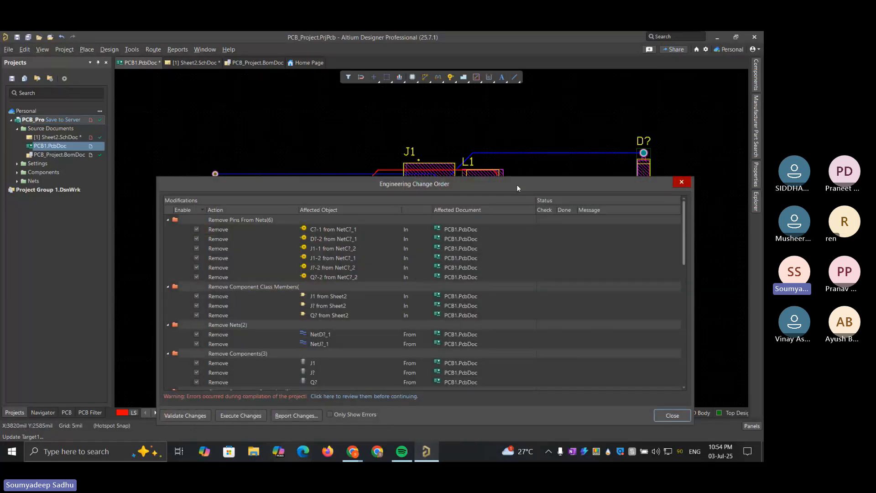
Enlarge the Engineering Change Order window and examine the listed removals, footprint and parameter changes, and added components, nets and rules
drag(516, 184, 497, 107)
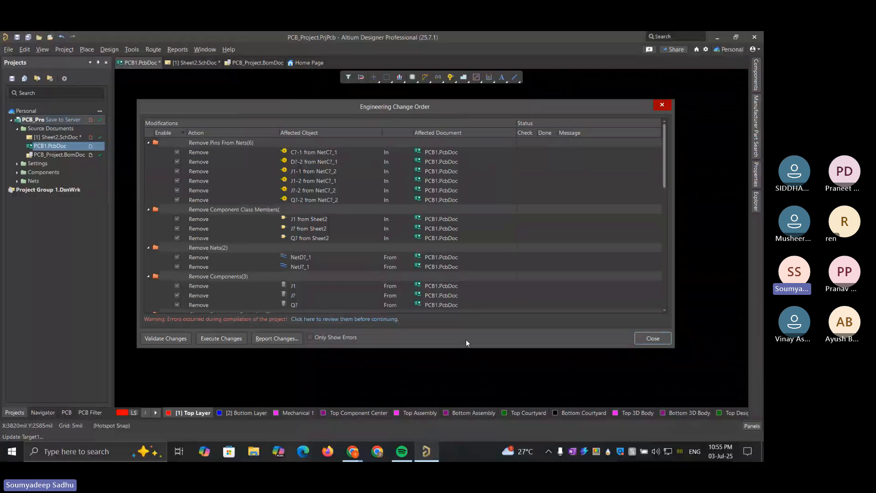
drag(466, 347, 466, 383)
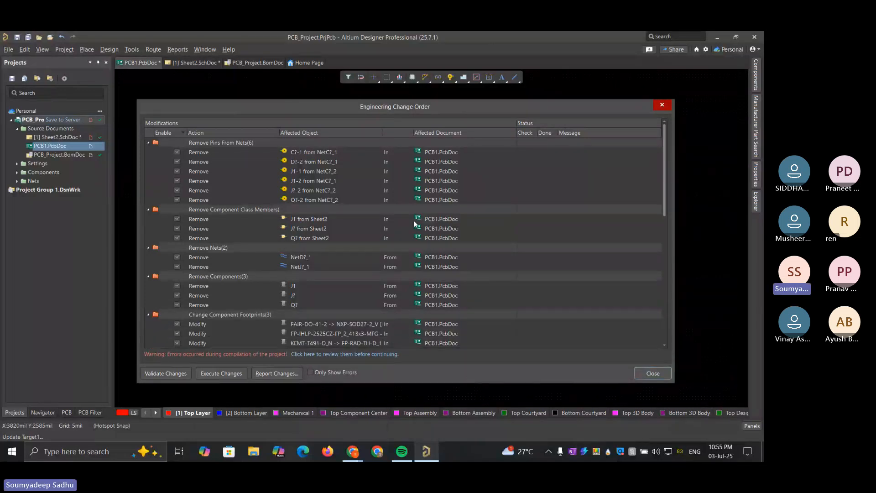
scroll(415, 224, down, 5)
scroll(416, 224, up, 5)
scroll(219, 154, down, 8)
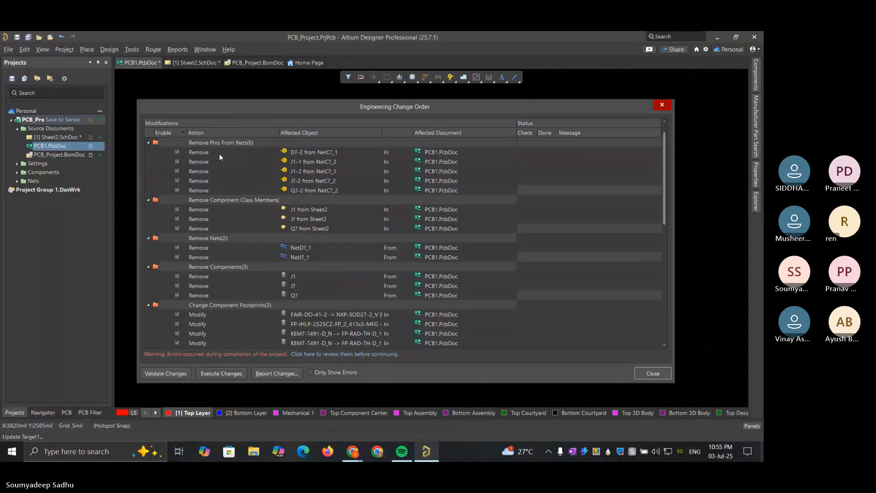
scroll(221, 175, up, 3)
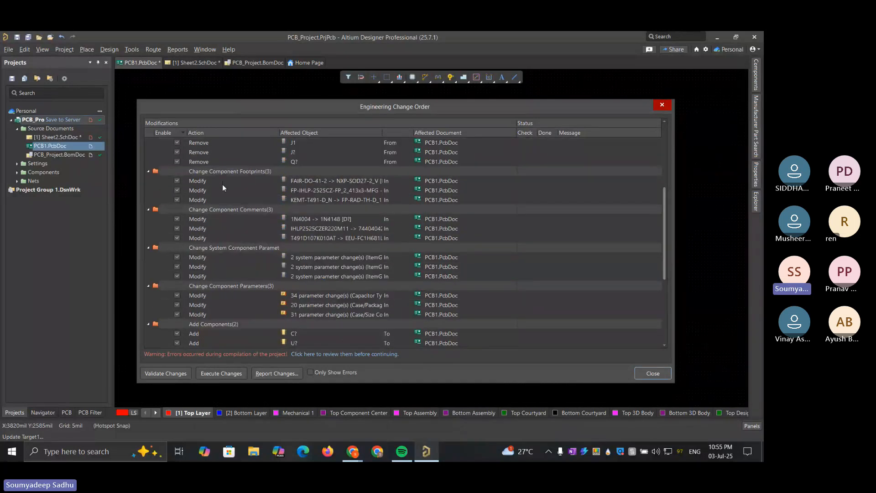
scroll(223, 264, down, 5)
scroll(223, 265, up, 10)
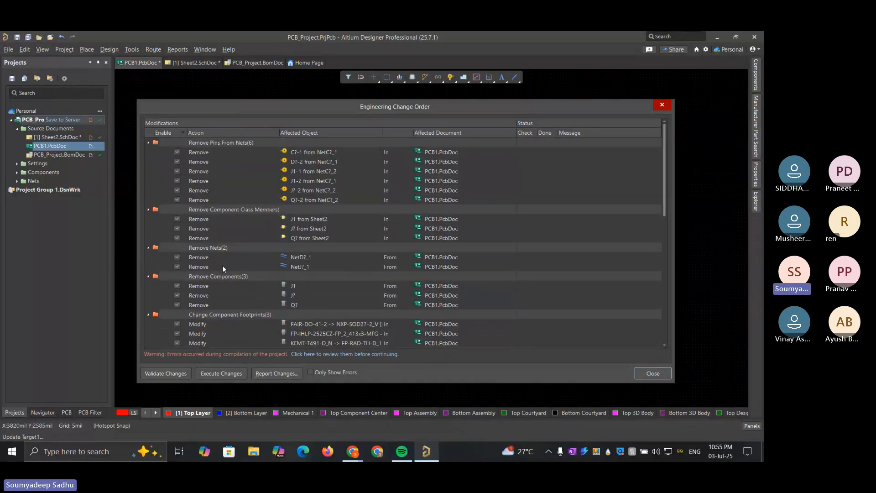
scroll(222, 265, down, 8)
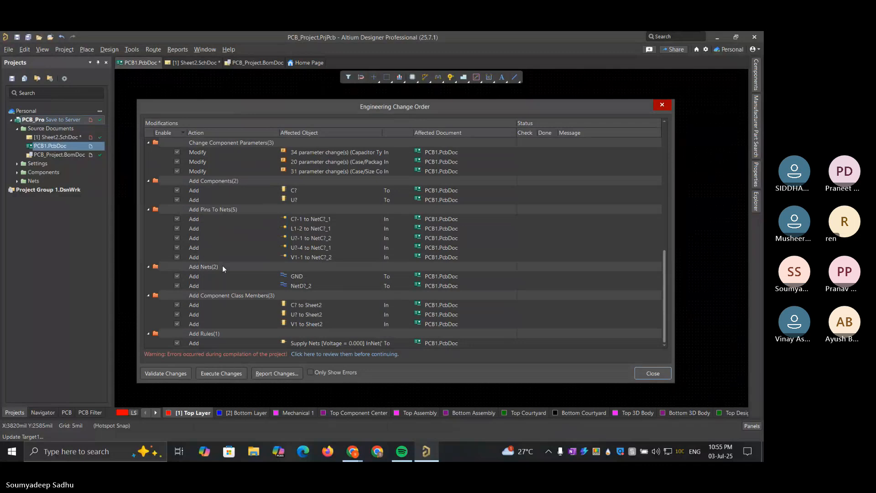
scroll(222, 269, up, 5)
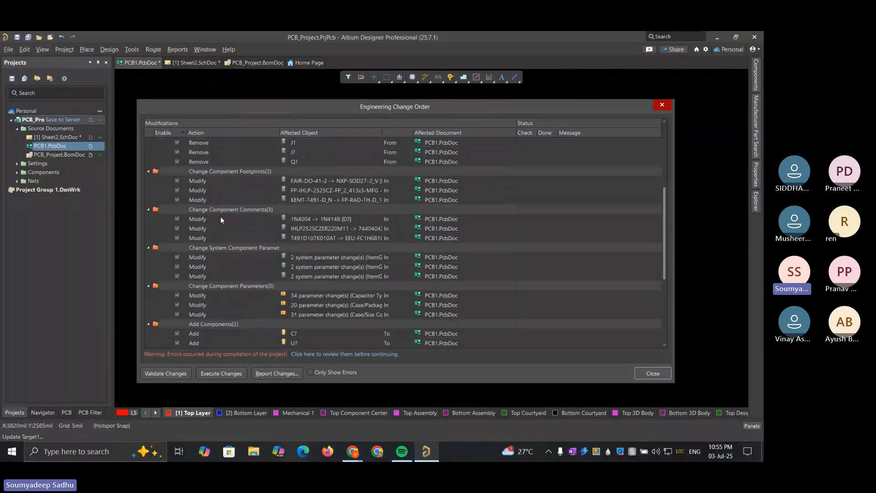
scroll(221, 219, up, 5)
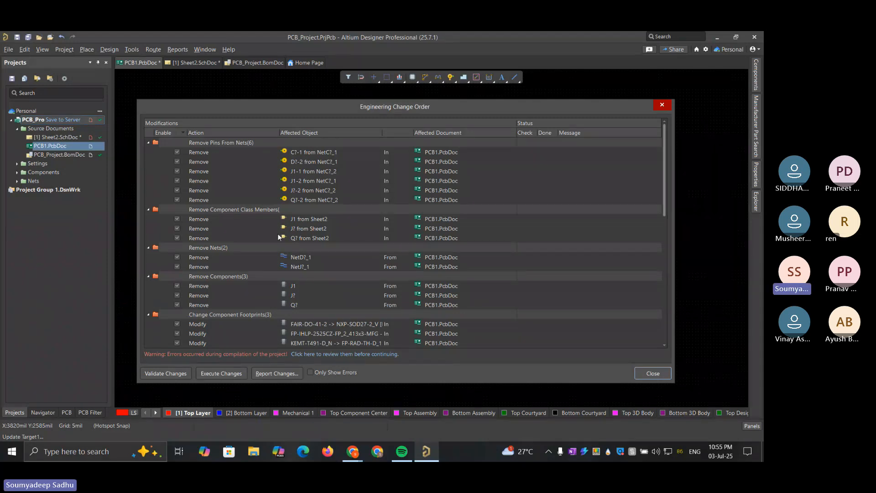
Validate and execute the engineering changes on PCB1.PcbDoc, and close the change order
click(177, 374)
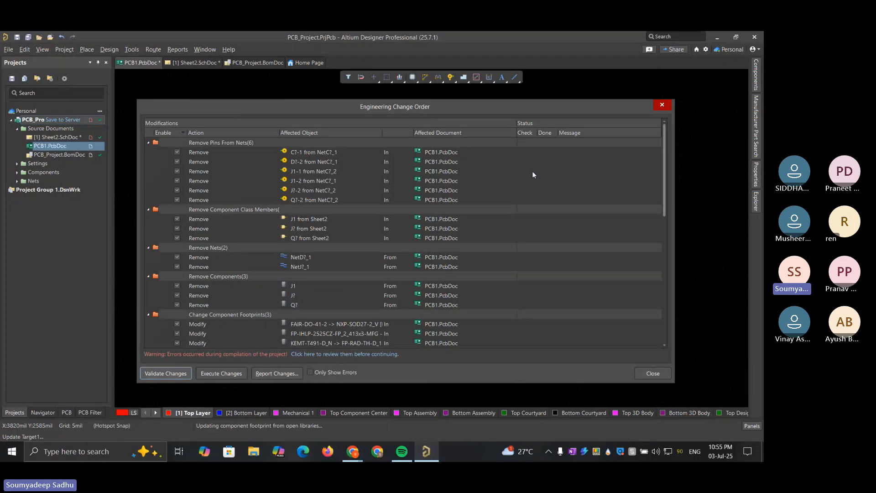
scroll(499, 179, down, 7)
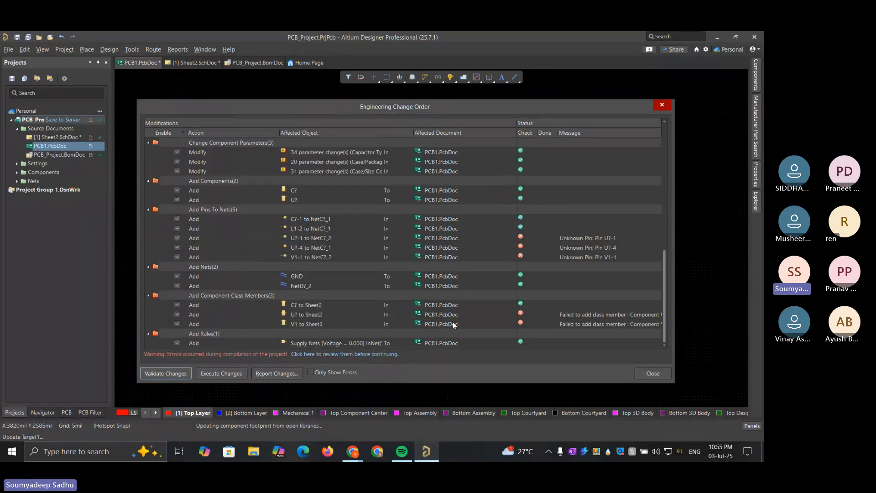
scroll(453, 319, up, 10)
scroll(453, 325, down, 10)
click(234, 375)
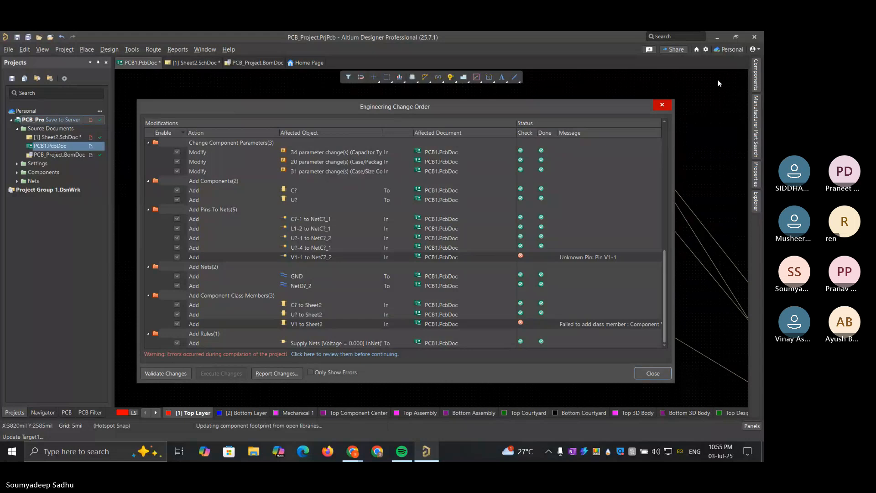
click(660, 106)
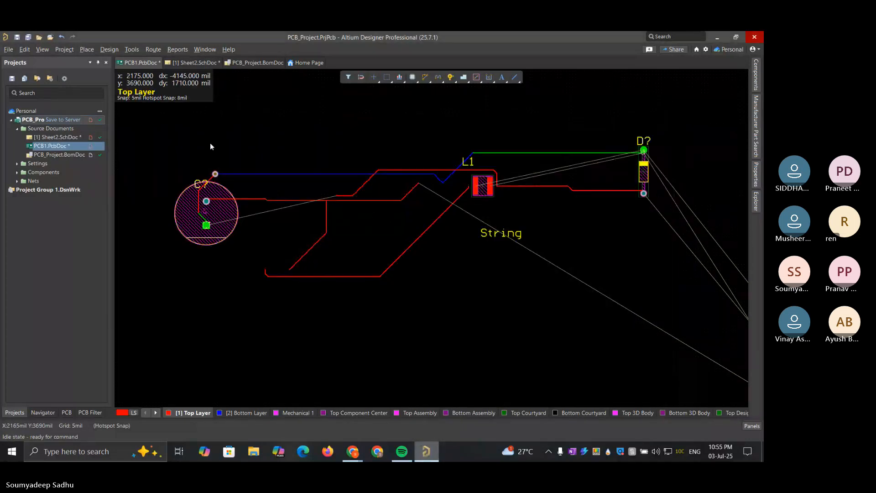
Move the newly added capacitor C? from the board's lower-right edge to a spot inside the board below diode D?
ctrl+scroll(457, 283, down, 1)
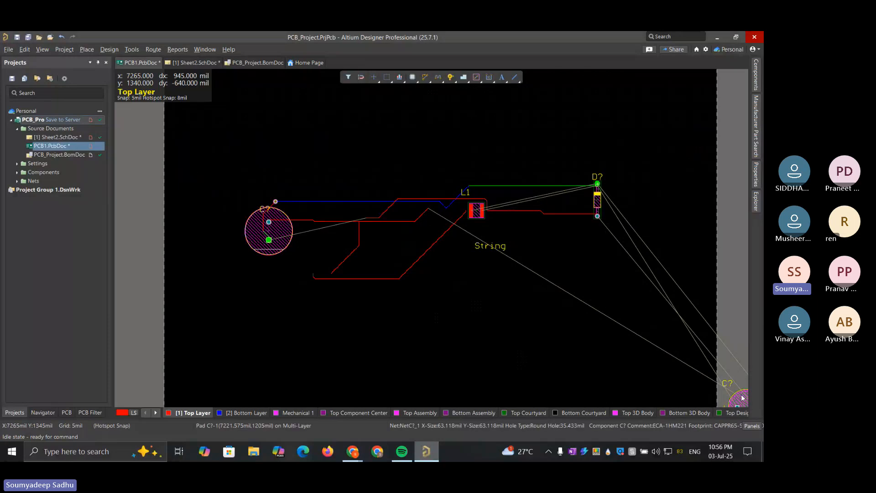
drag(742, 397, 587, 342)
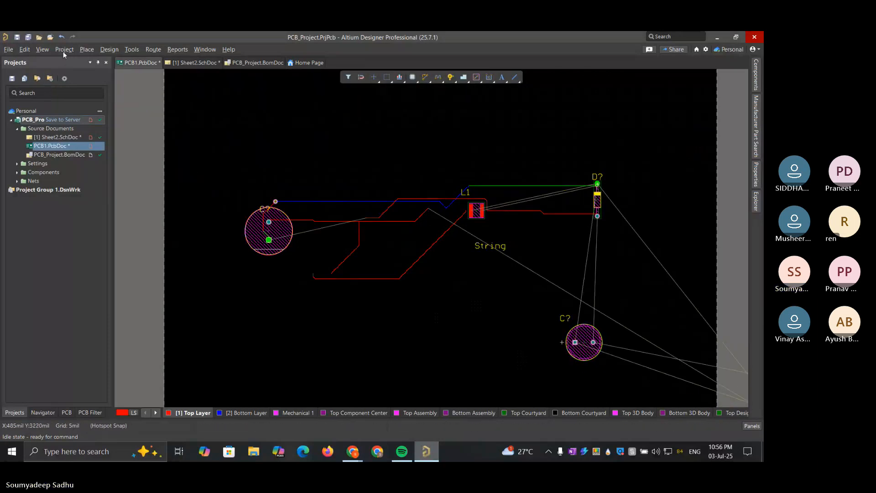
click(42, 49)
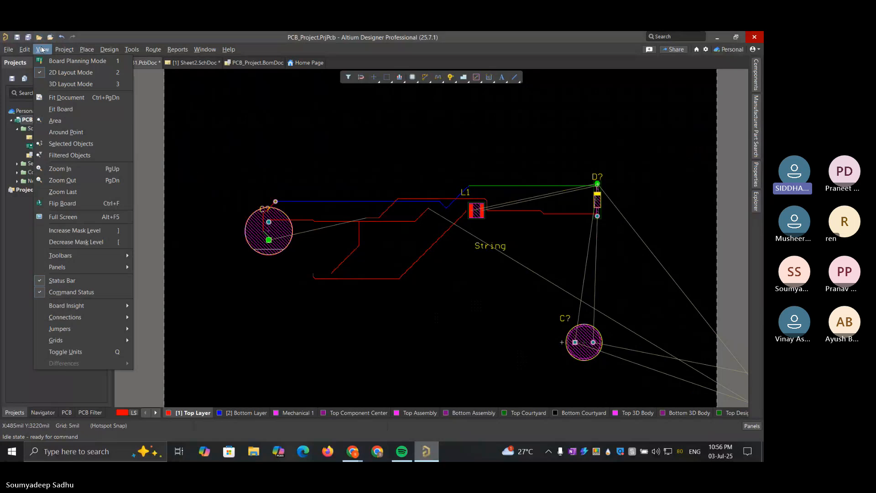
mouse_move(62, 52)
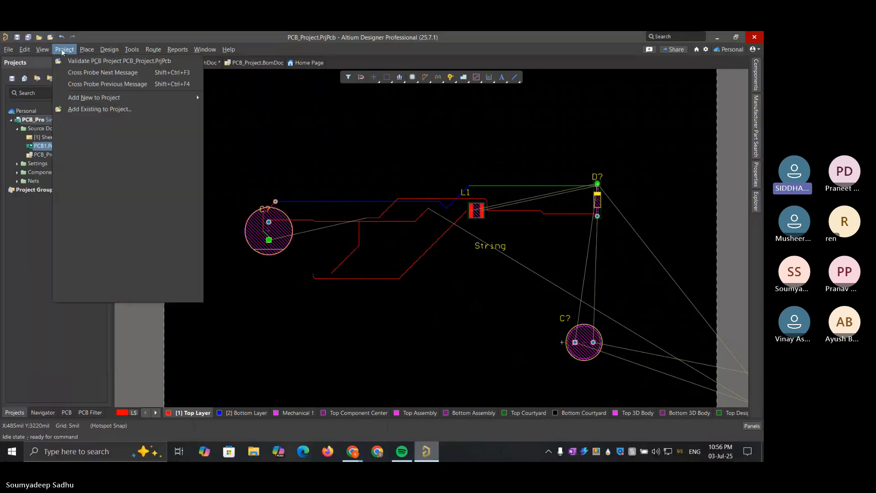
click(346, 171)
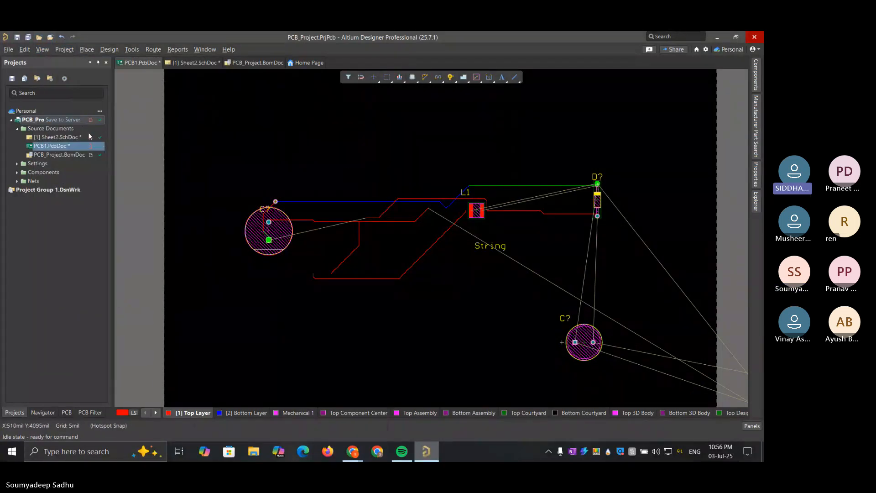
Return to the Sheet2 schematic and save the modified project, simulation configuration and schematic files to the server
double_click(70, 136)
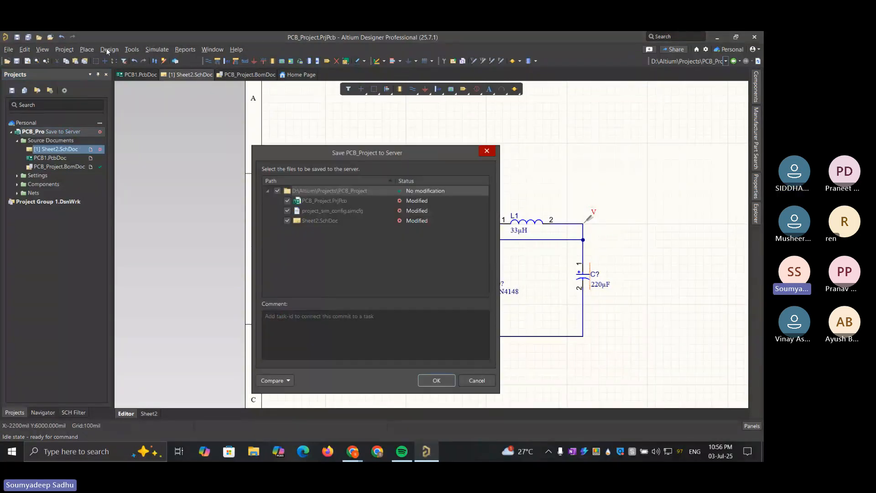
click(436, 380)
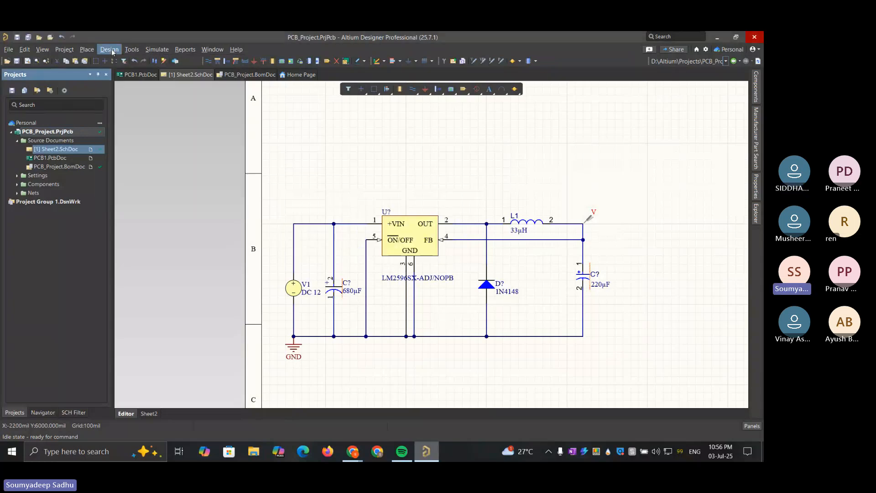
Compare Sheet2 with PCB1.PcbDoc again, validate the remaining engineering changes, and close the change order without executing it
click(110, 50)
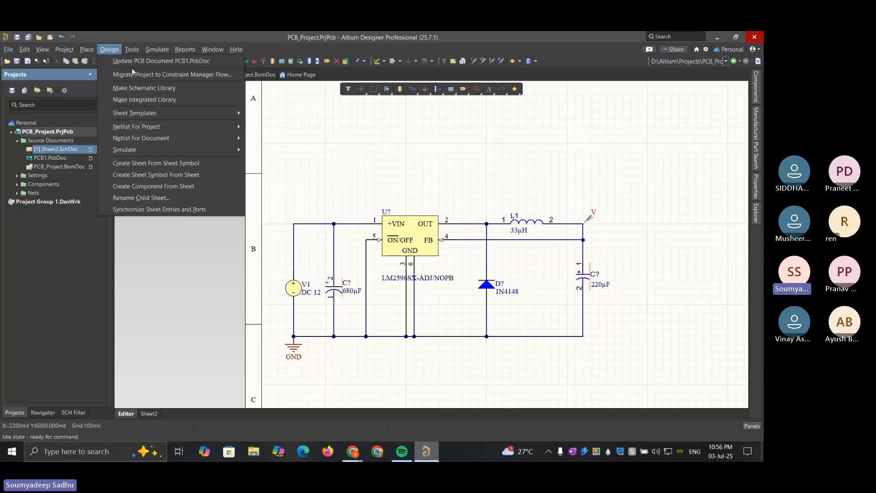
click(155, 62)
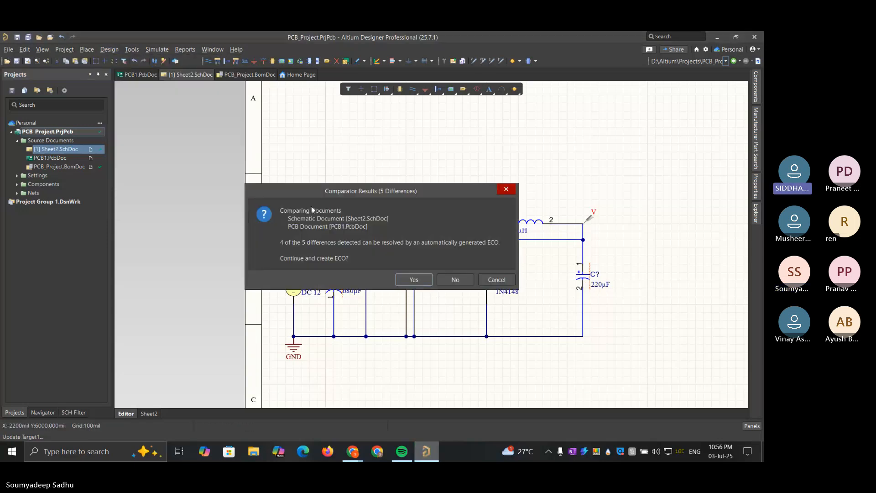
click(413, 280)
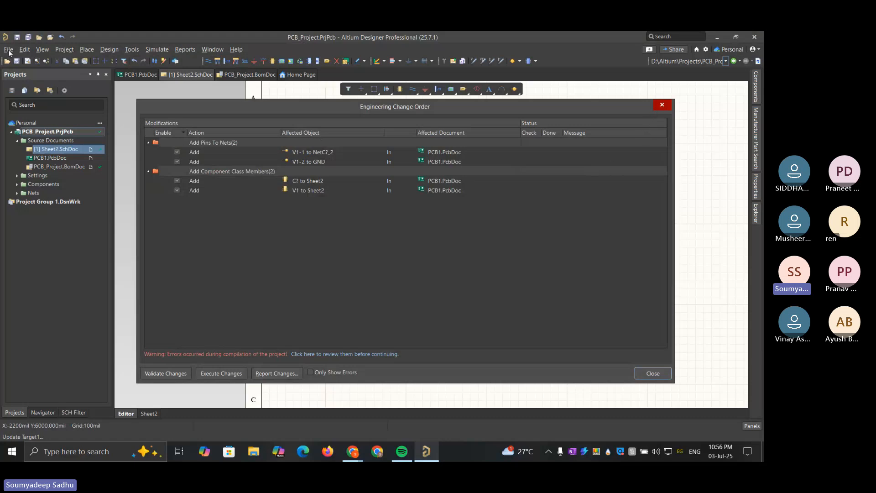
click(178, 372)
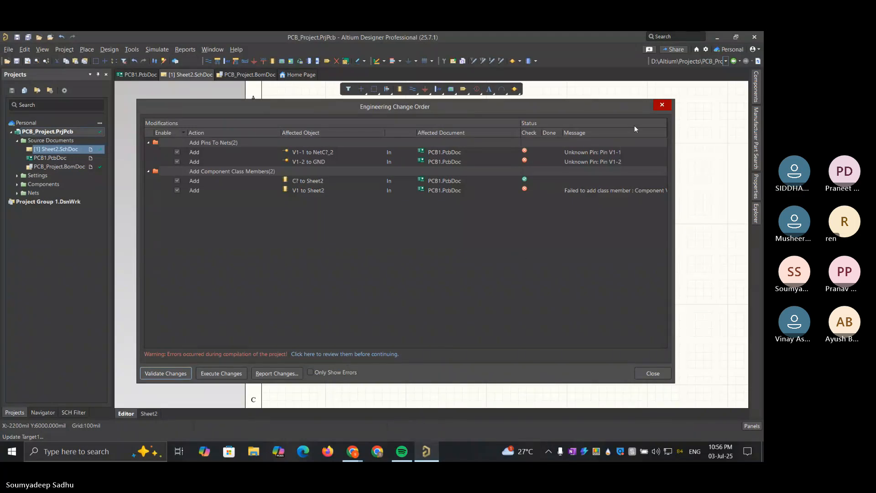
click(662, 108)
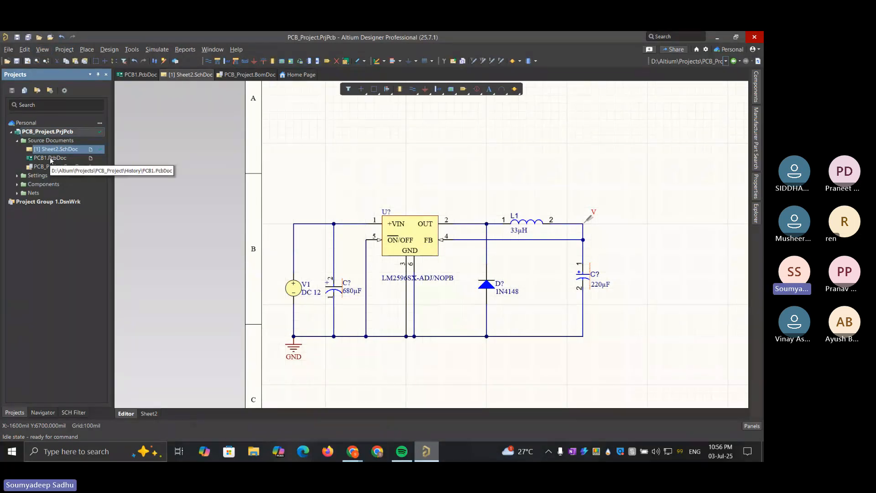
click(131, 50)
mouse_move(109, 49)
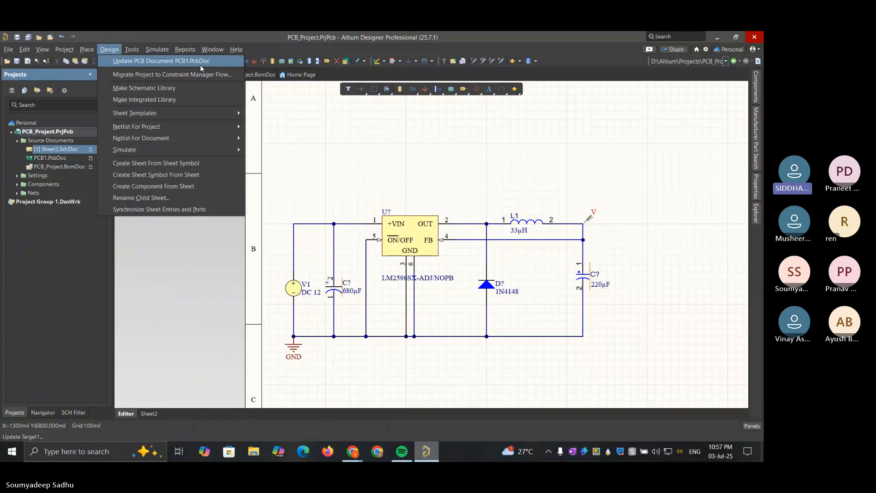
click(337, 206)
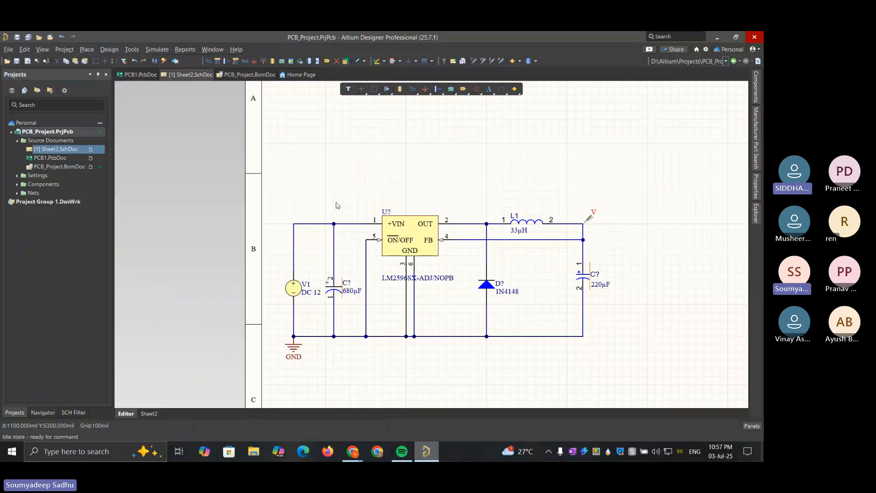
Select the 12 V DC source V1 at the circuit's input
click(296, 288)
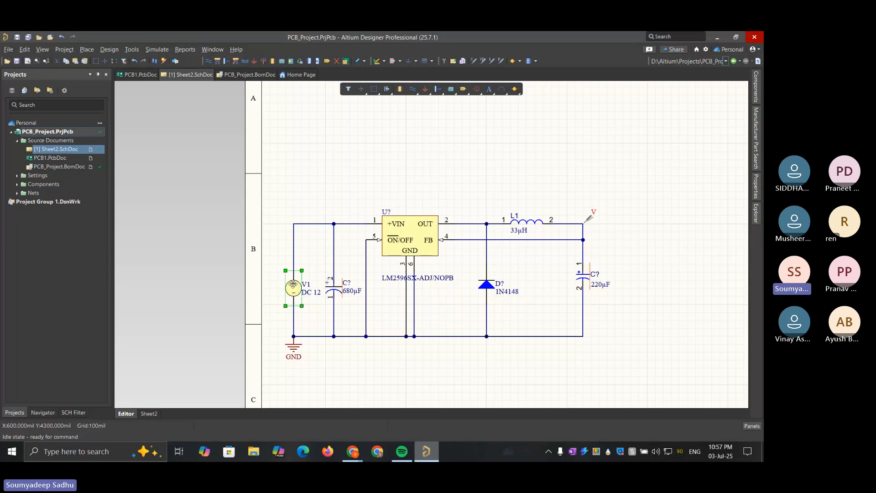
click(293, 284)
click(294, 286)
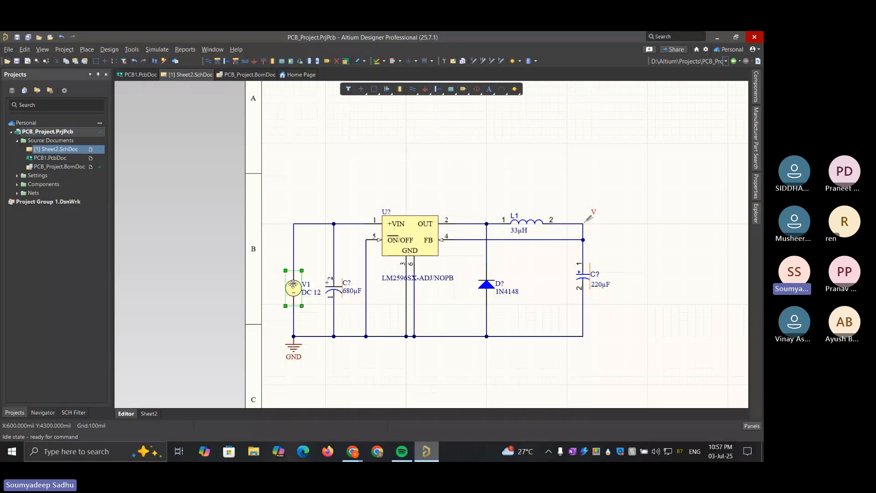
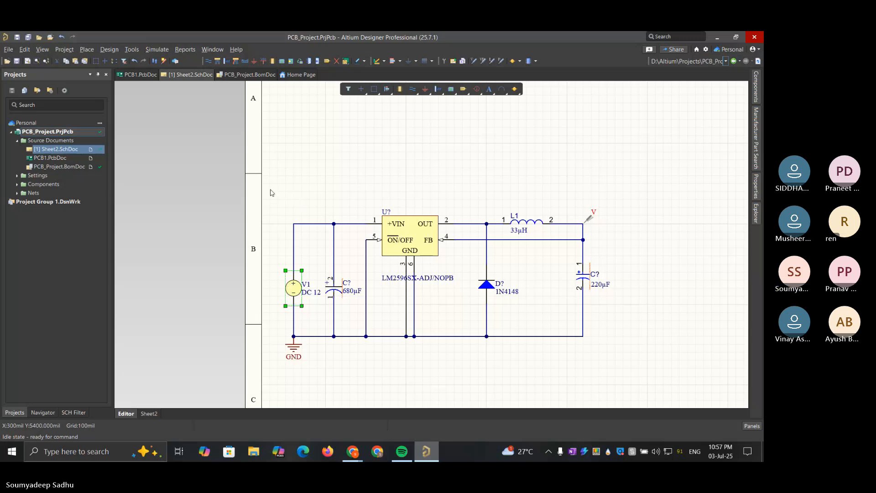
Replace the input wire from V1 with a wire connecting only the 680µF capacitor's upper wire to U?'s +VIN pin
drag(270, 189, 314, 336)
click(294, 247)
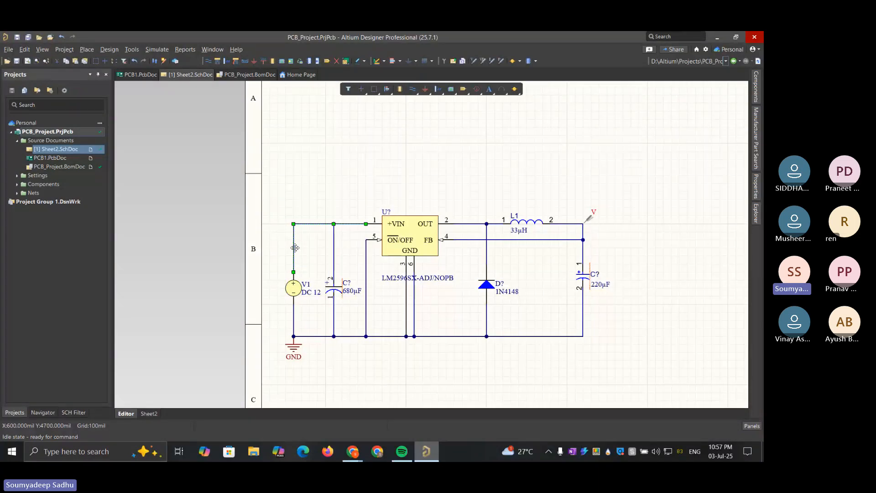
key(Delete)
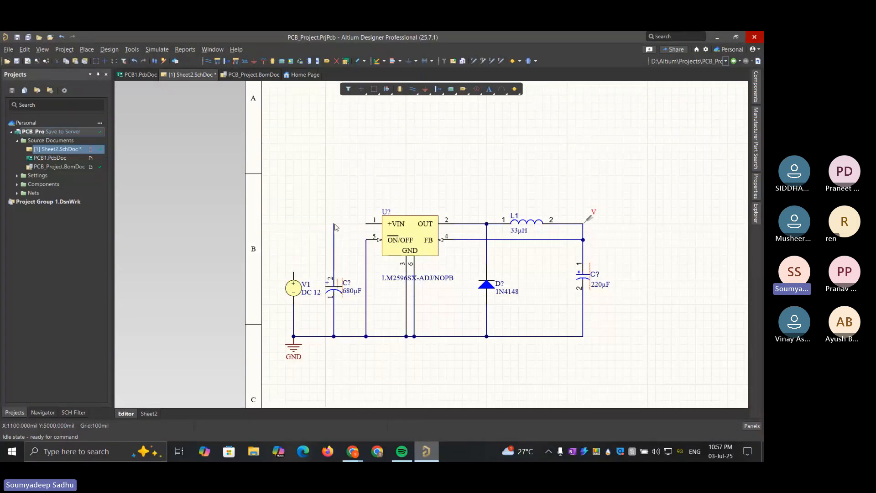
drag(335, 224, 364, 225)
key(ctrl+z)
key(ctrl+w)
click(334, 223)
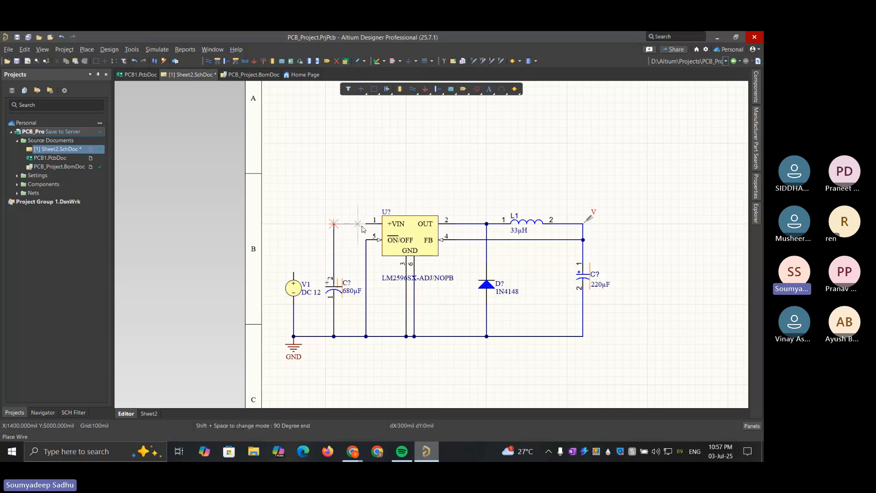
click(366, 224)
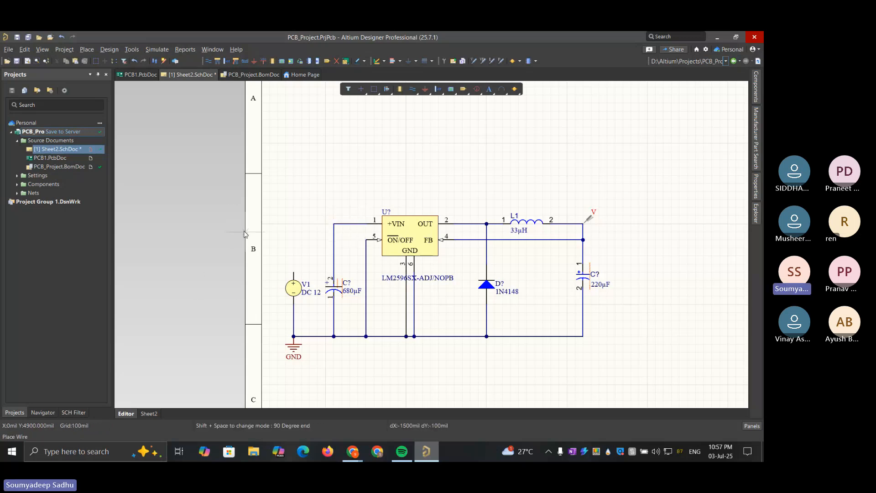
key(Escape)
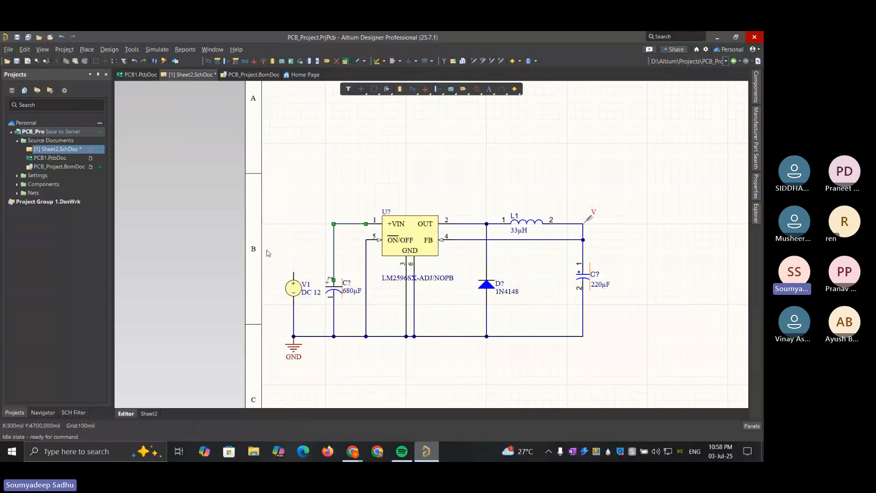
Delete the DC source V1 and remove its leftover wire stub above the GND symbol
drag(273, 250, 312, 343)
key(Delete)
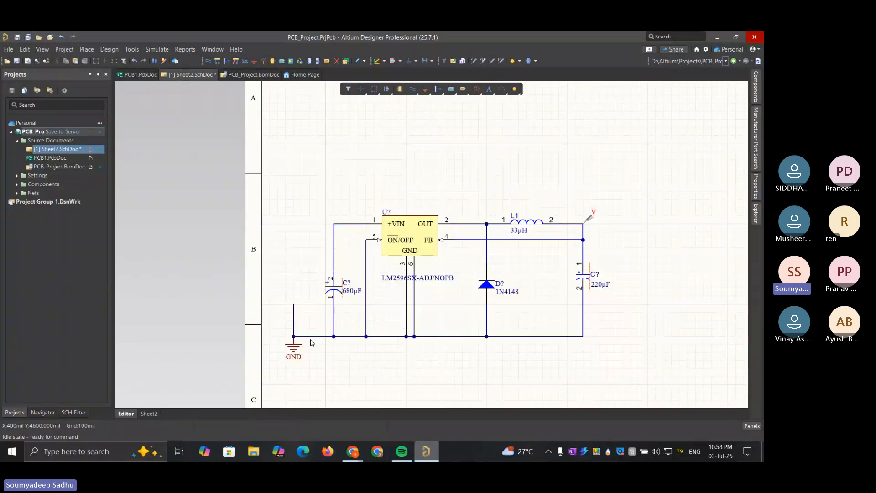
click(294, 315)
drag(292, 318, 294, 351)
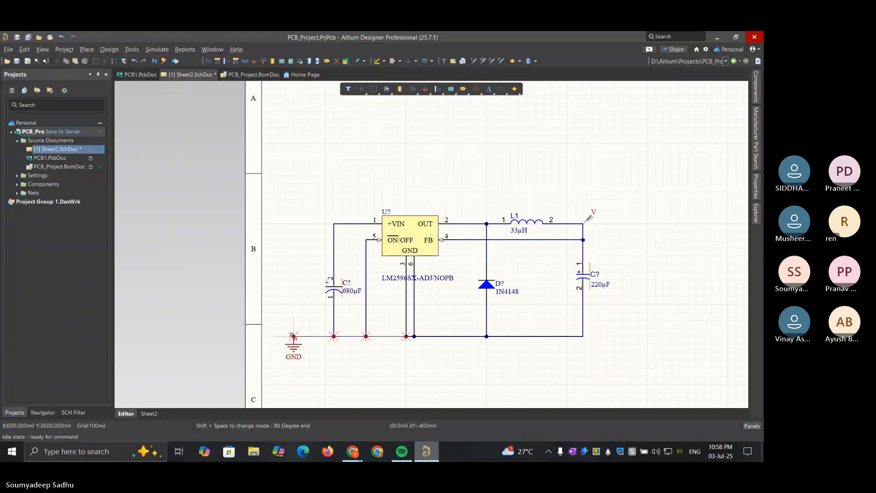
Move the GND symbol along the ground rail to just right of the ON/OFF wire, trimming the rail back to the input capacitor
click(294, 348)
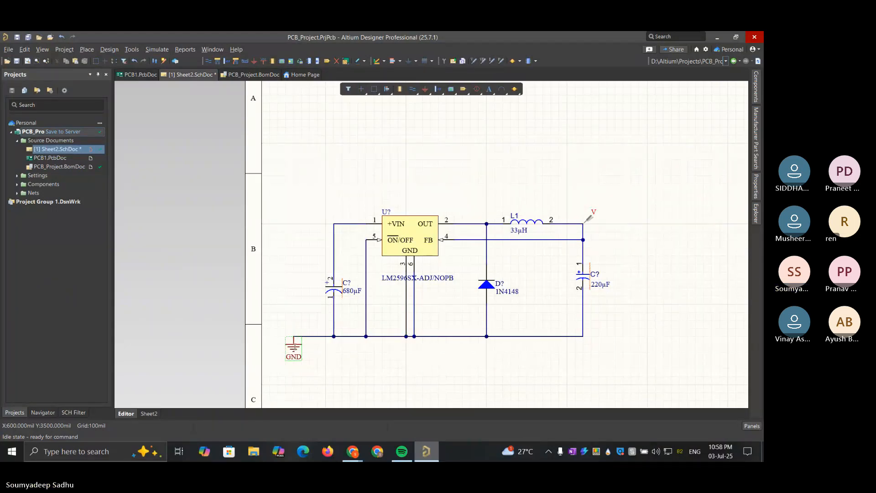
click(295, 347)
key(Return)
drag(294, 346, 377, 339)
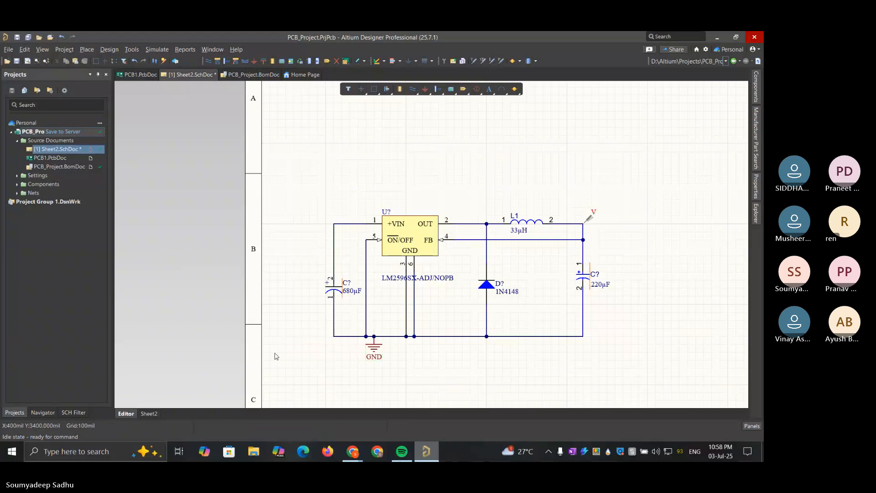
Save the modified schematic to the server, and update PCB1.PcbDoc from it by validating and executing the engineering changes
click(69, 131)
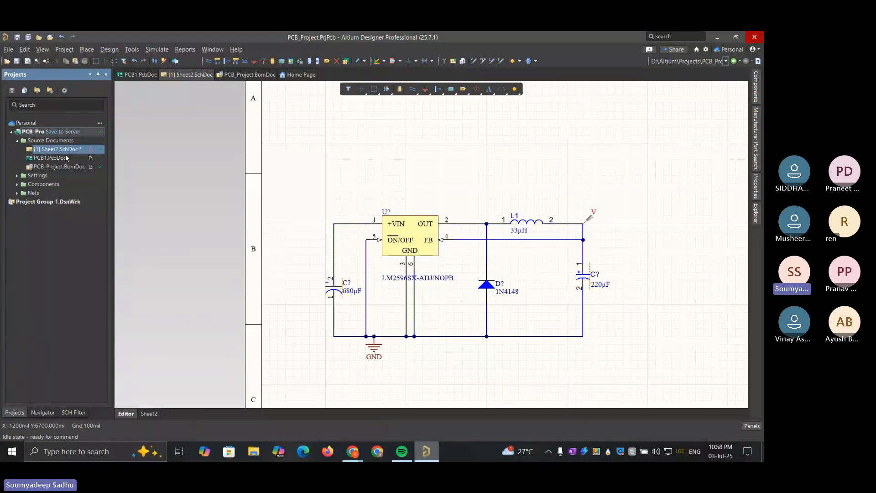
click(373, 329)
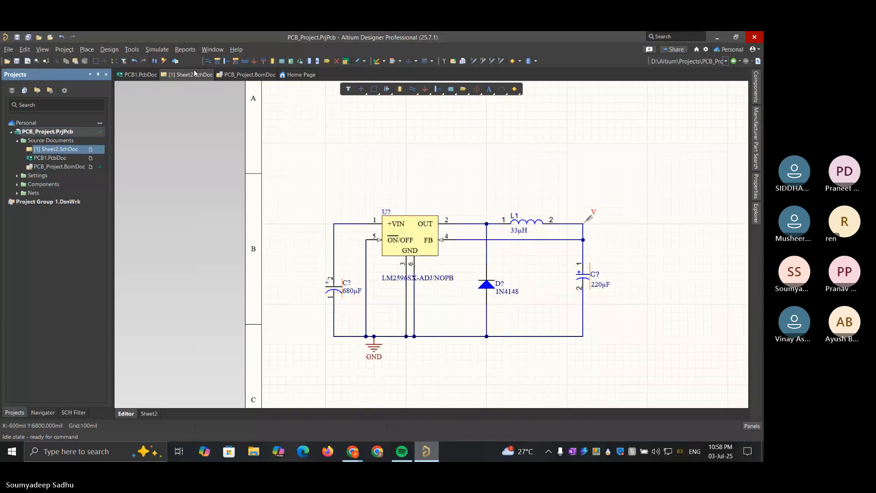
click(86, 50)
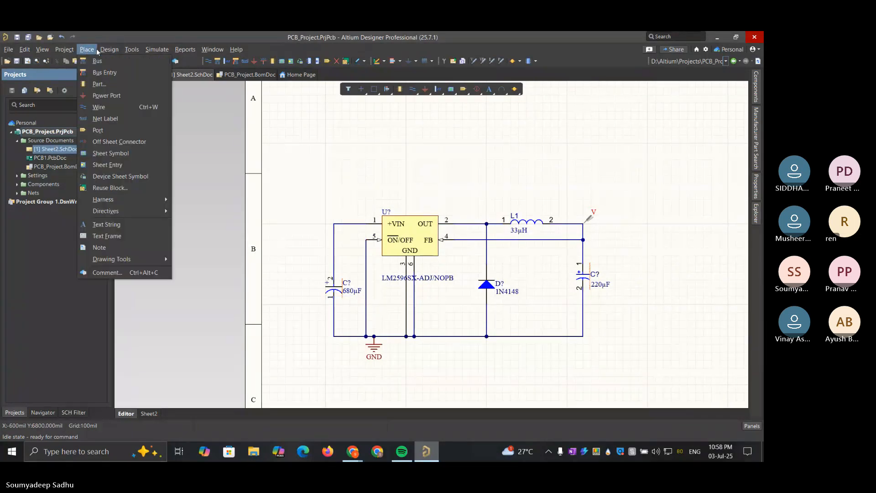
mouse_move(104, 52)
click(137, 61)
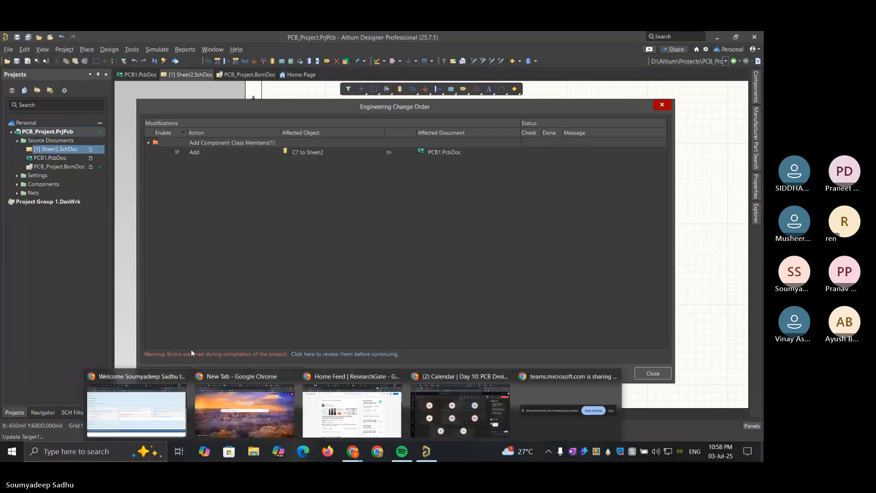
click(173, 372)
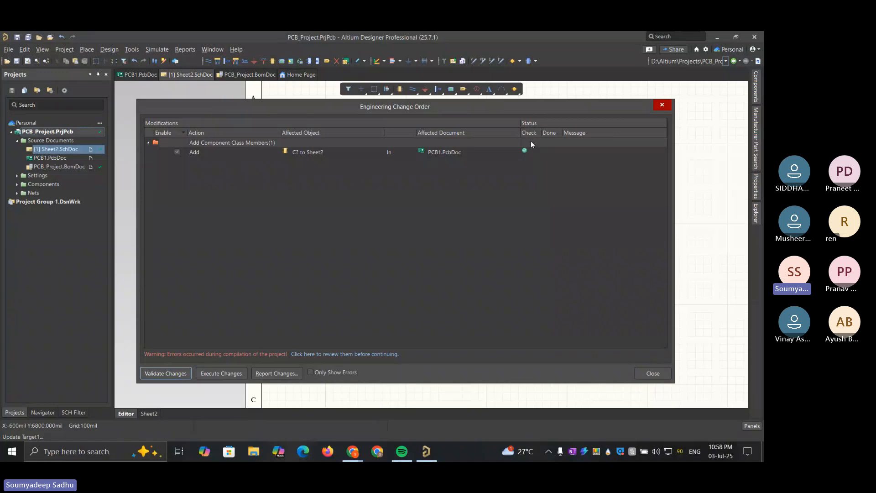
click(221, 374)
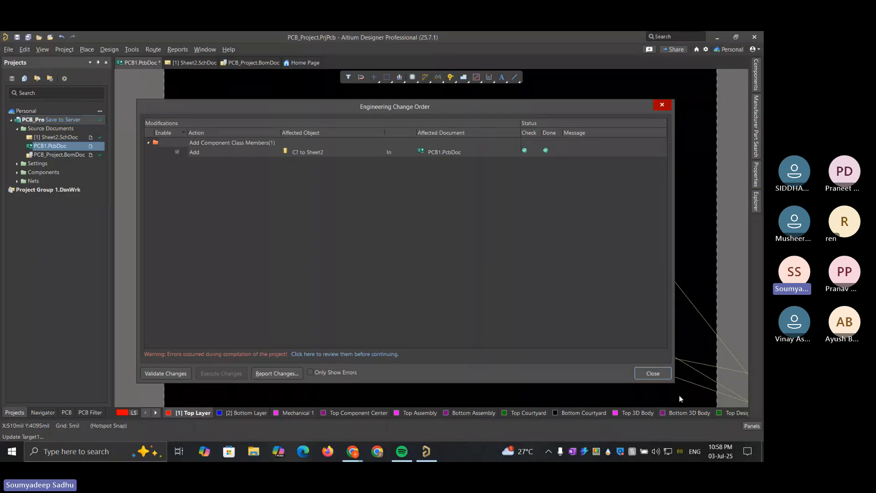
click(652, 373)
Move regulator U? from outside the board's lower-right corner to the lower middle of the board
ctrl+scroll(448, 244, down, 3)
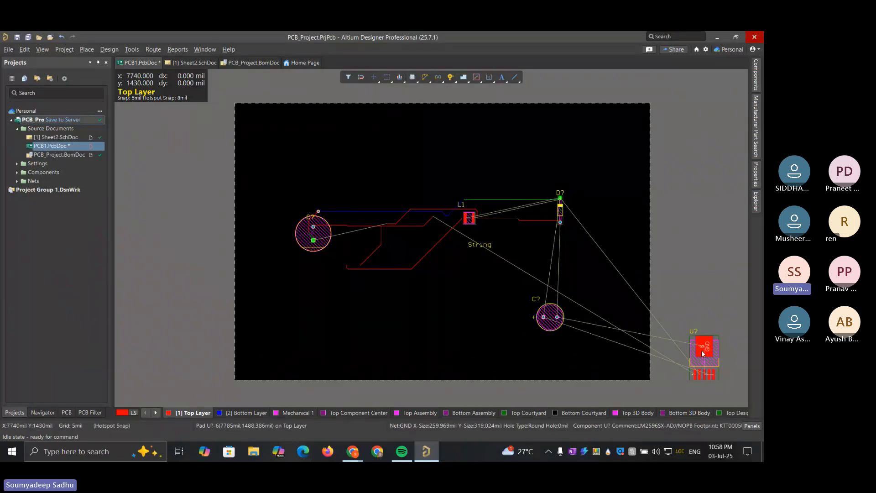
drag(701, 350, 417, 333)
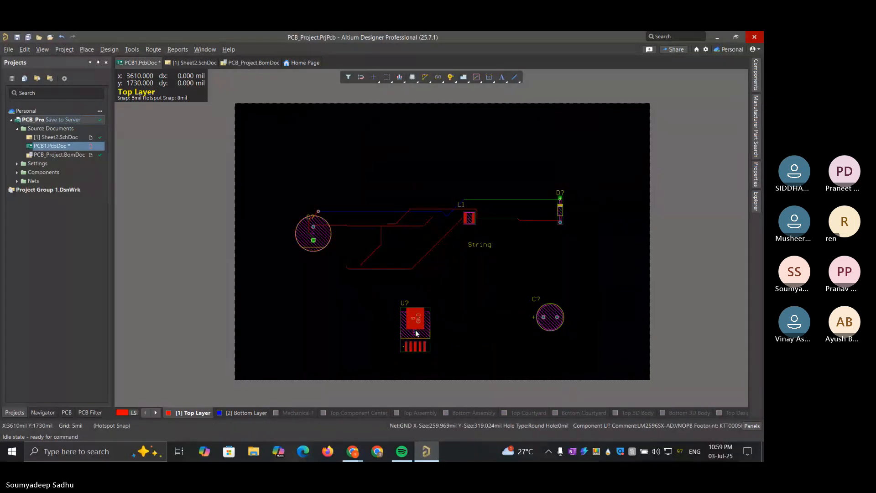
click(361, 254)
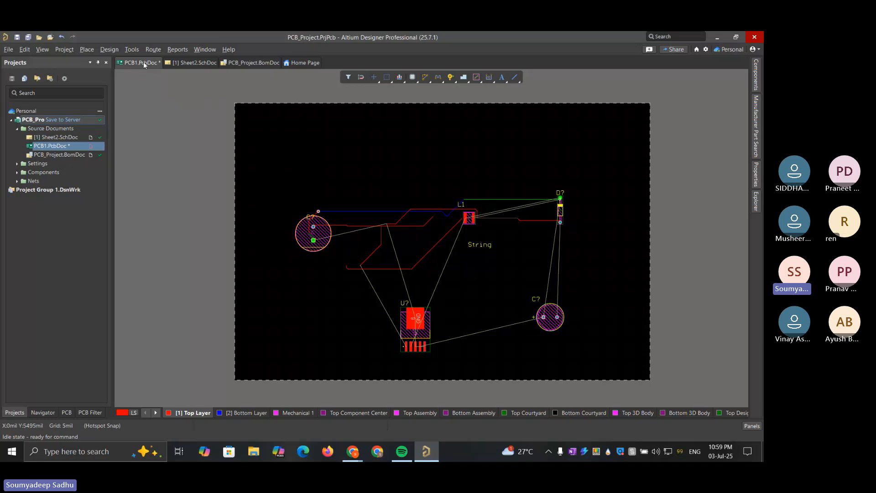
Return to the Sheet2 schematic and delete the LM2596SX-ADJ/NOPB regulator U?
click(187, 62)
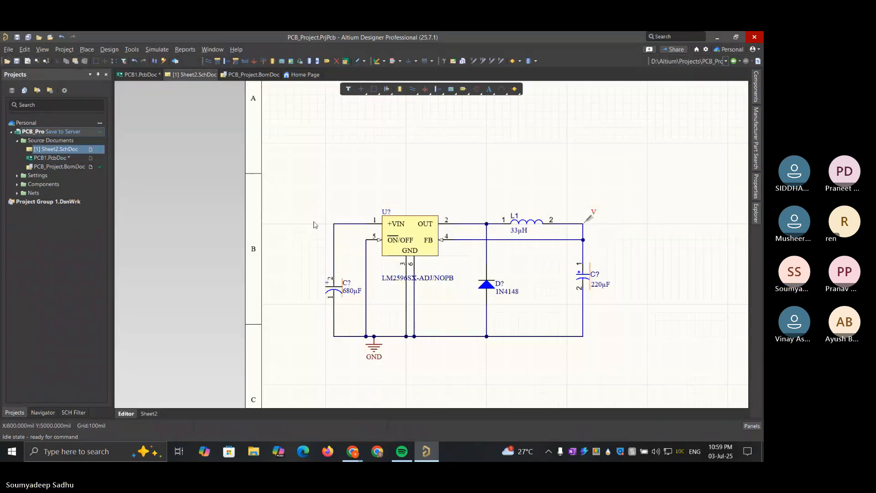
click(407, 233)
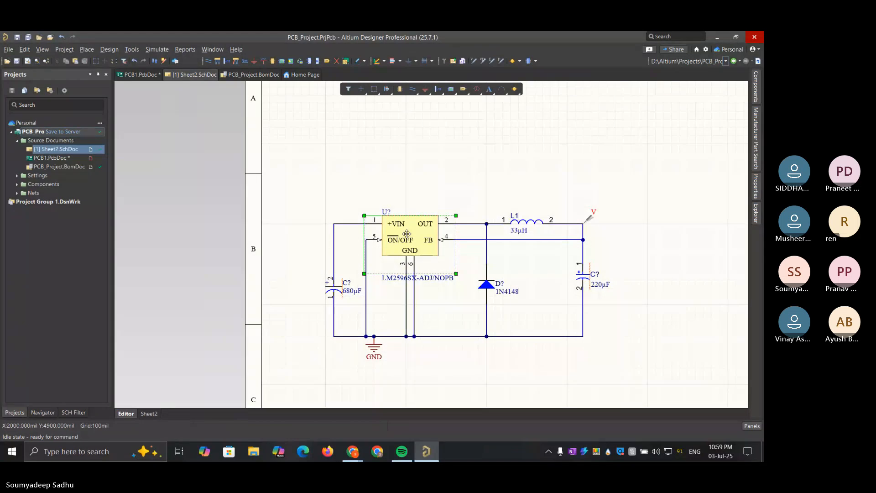
key(Delete)
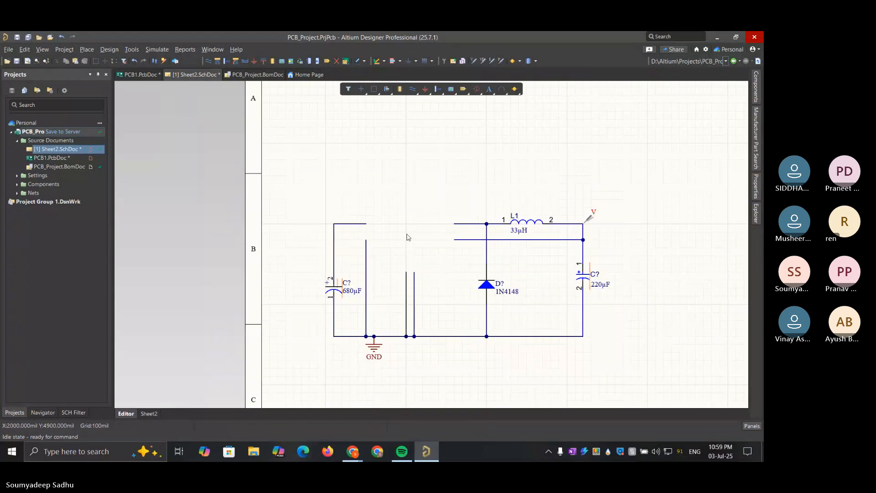
Place a new LM2596SX-ADJ/NOPB from the component library and move it into the gap so its pins meet the existing wires
click(755, 81)
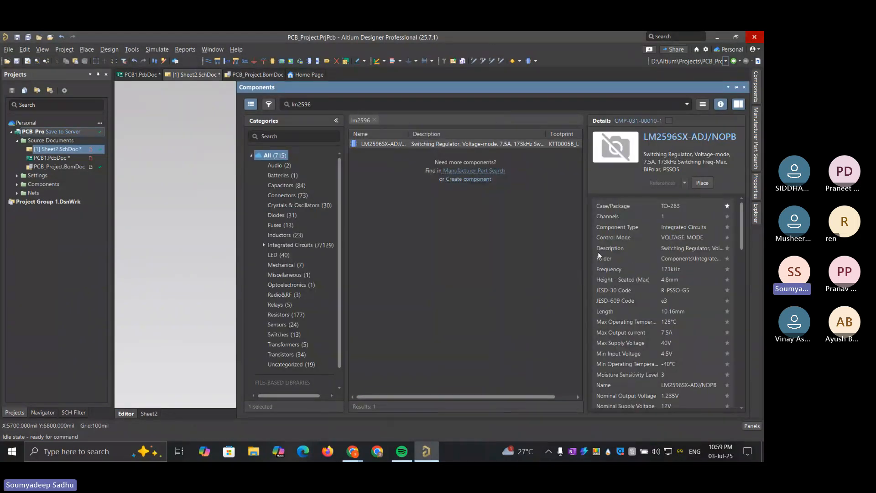
scroll(645, 212, down, 10)
scroll(644, 212, down, 5)
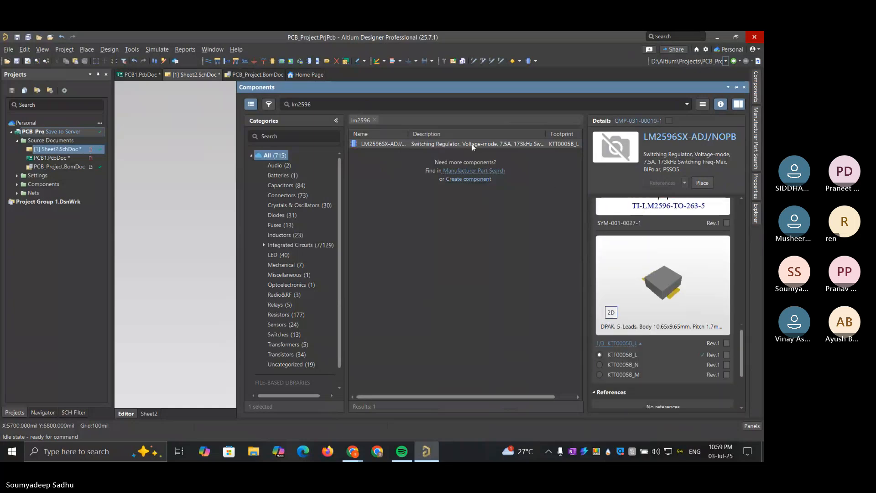
click(355, 144)
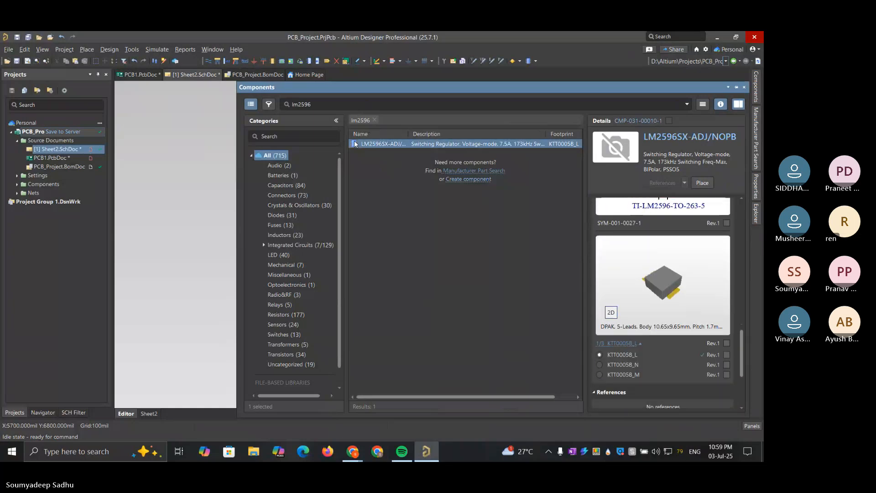
click(703, 183)
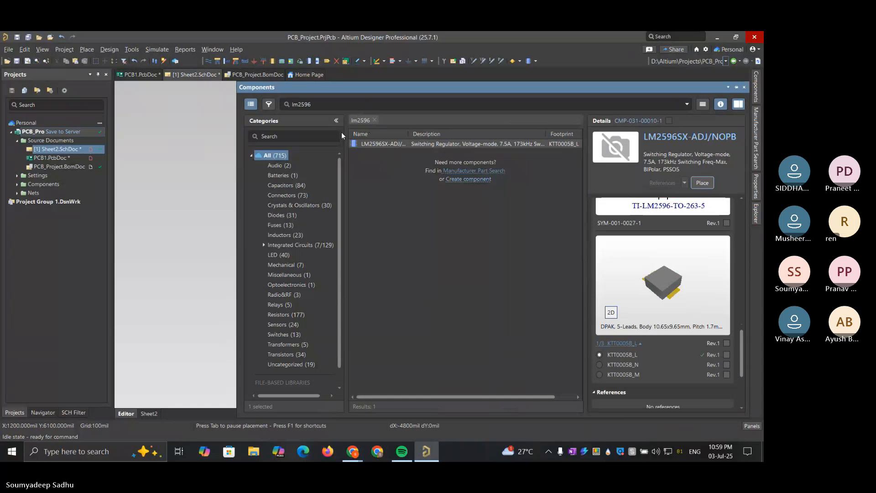
click(173, 272)
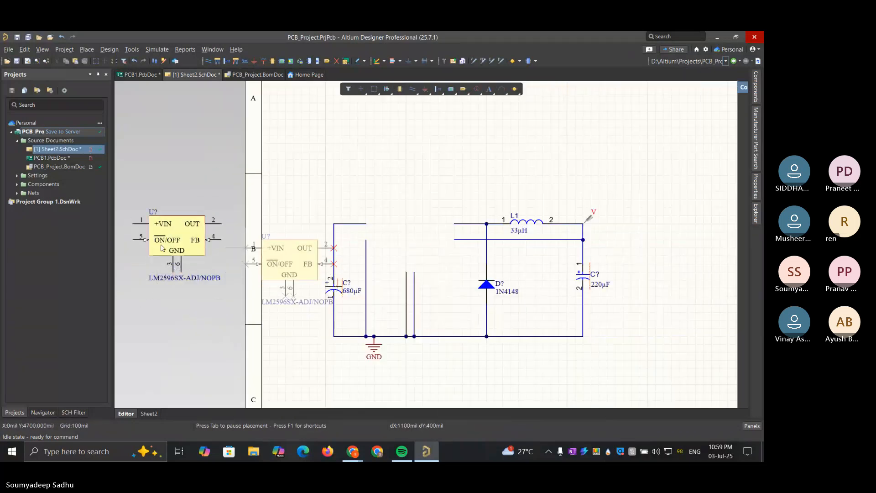
right_click(286, 288)
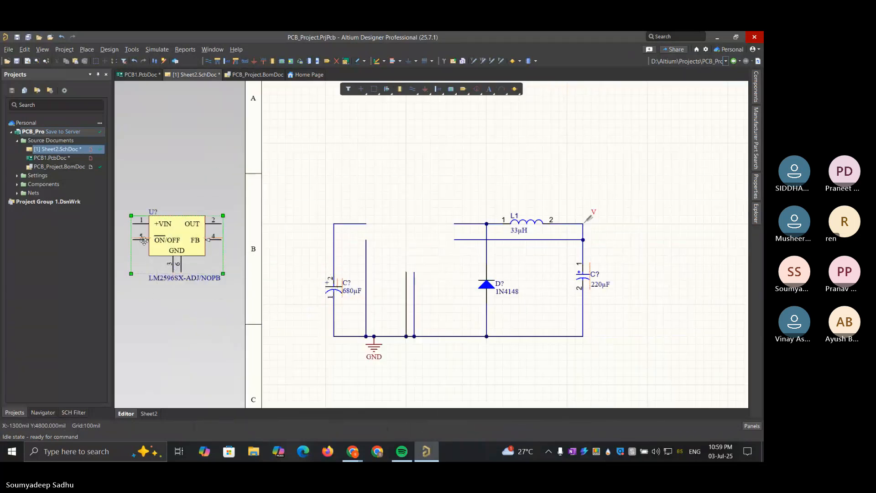
drag(176, 234, 410, 234)
drag(406, 270, 406, 270)
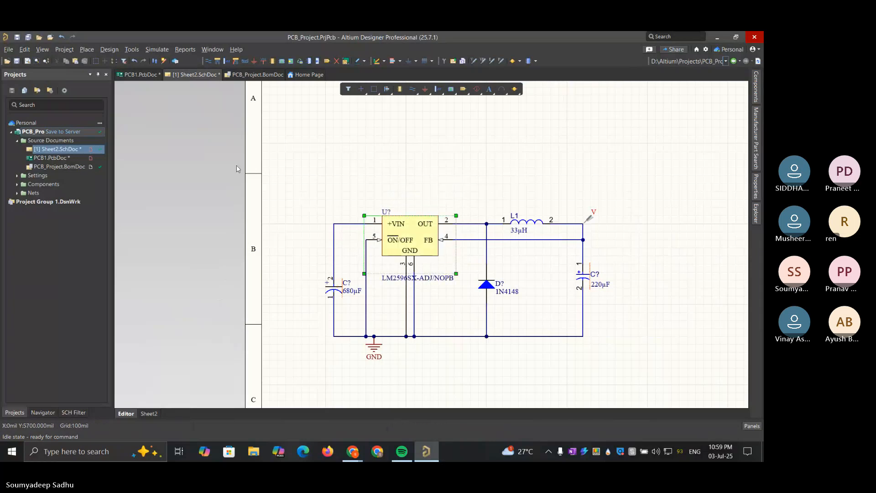
Save Sheet2.SchDoc to the server and update PCB1.PcbDoc from it, creating component links automatically, then validating and executing the changes
click(59, 133)
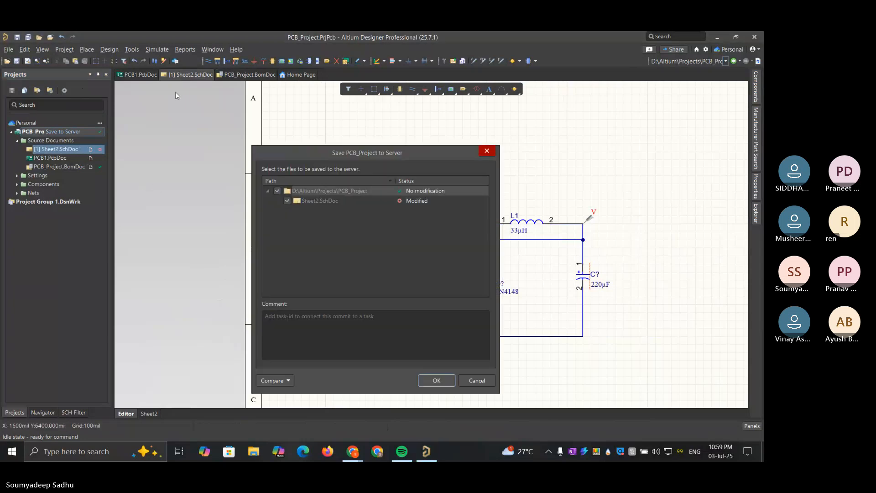
click(437, 380)
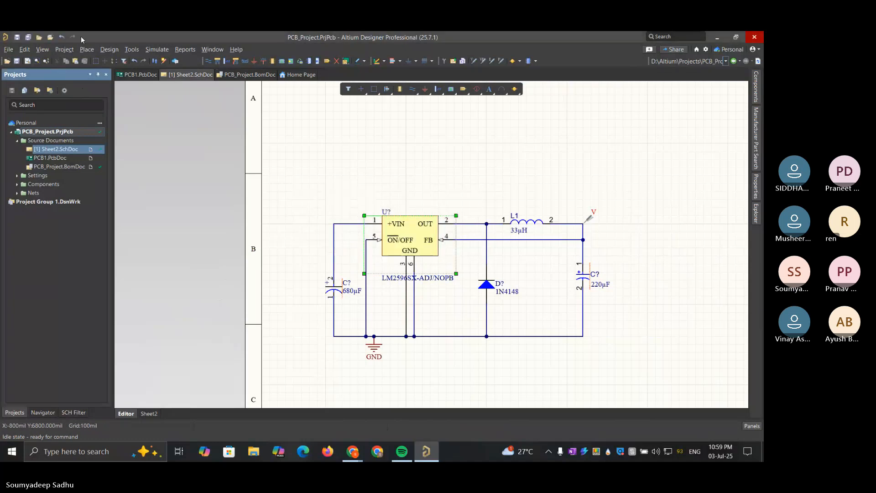
click(157, 50)
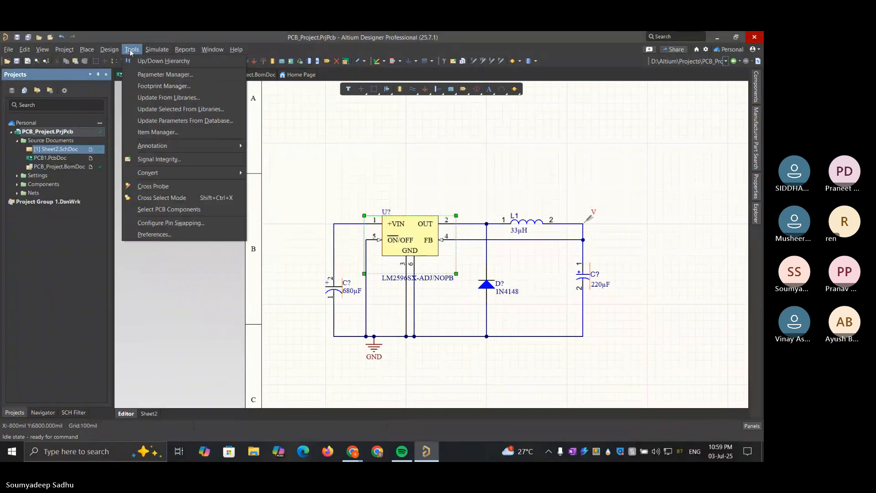
click(137, 60)
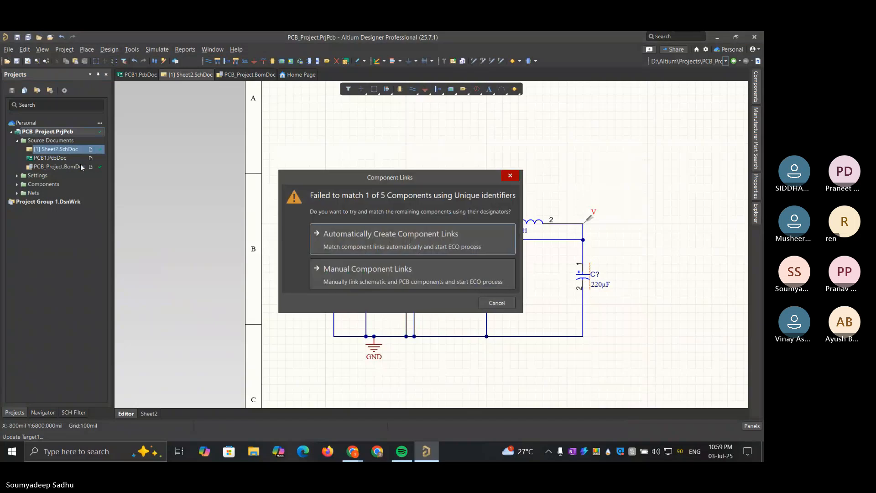
click(345, 236)
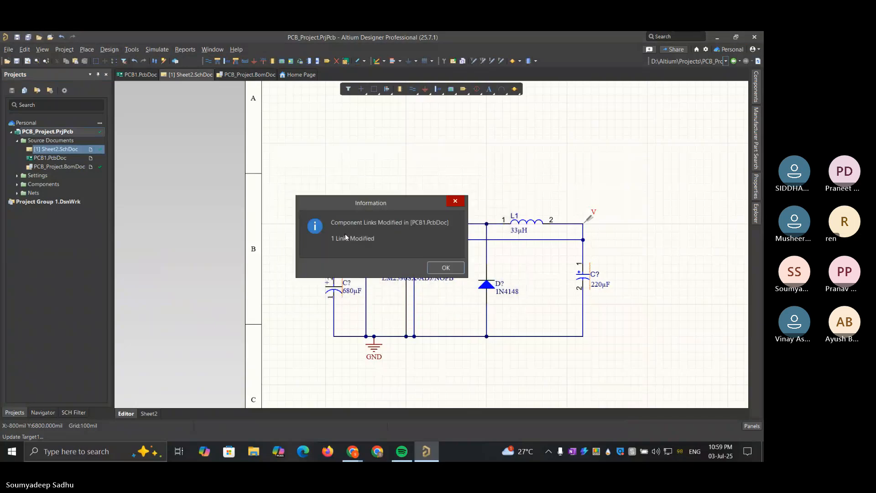
click(451, 269)
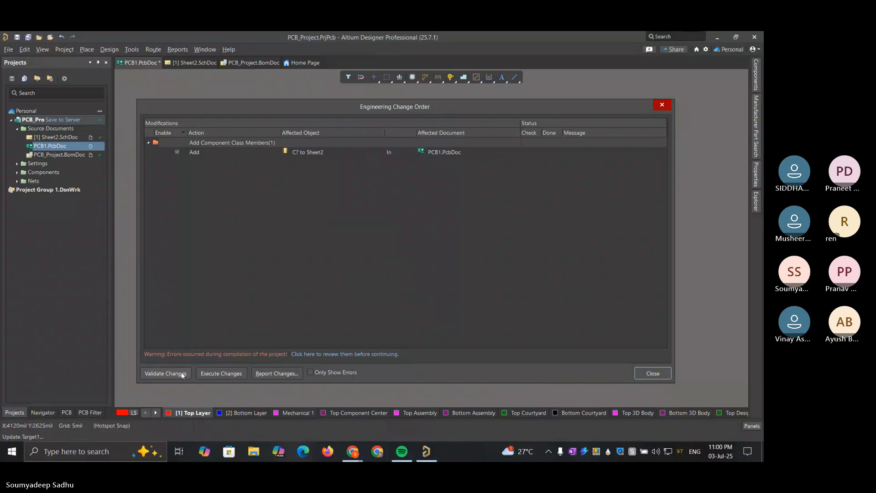
click(181, 373)
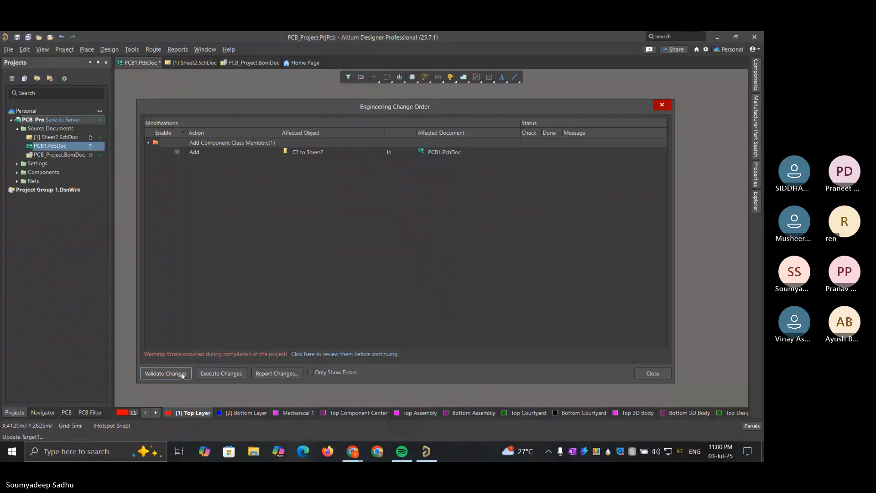
click(216, 373)
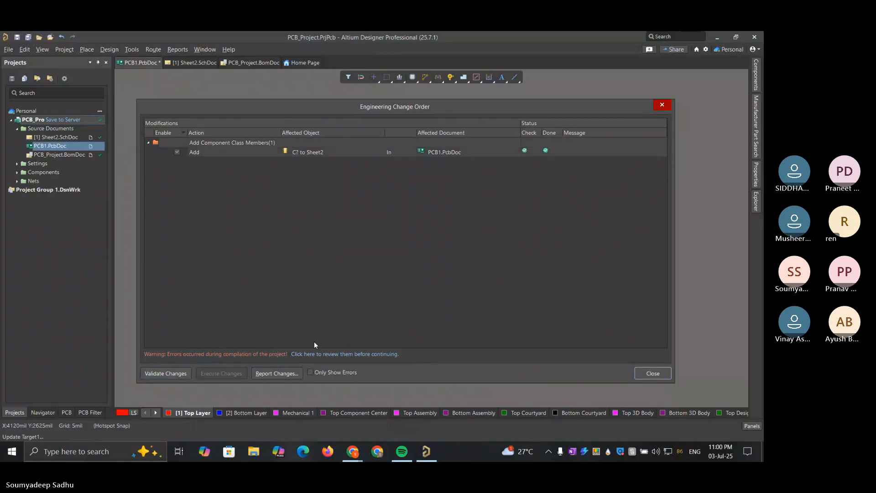
Close the Engineering Change Order and move the larger capacitor C? to the board's lower-left area, below the old traces
click(662, 104)
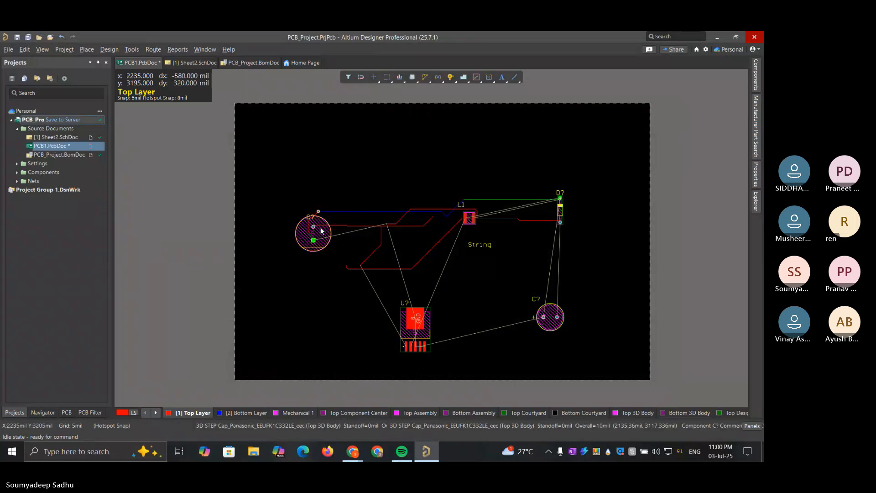
drag(322, 231, 322, 205)
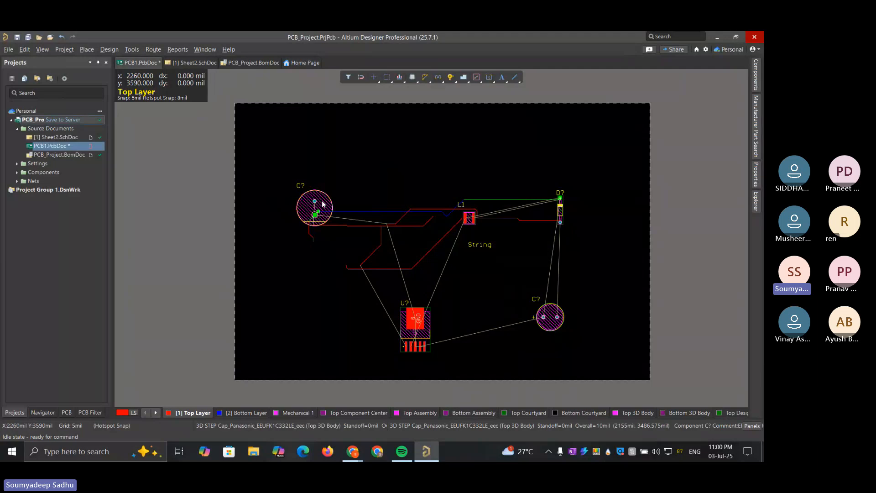
drag(322, 201, 313, 289)
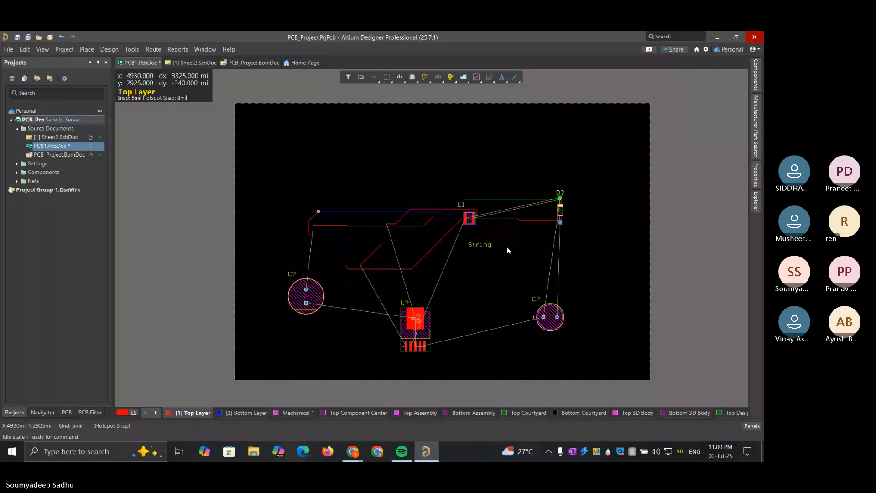
Select all components and traces on the board and shift them together slightly up and to the right
drag(585, 349, 267, 181)
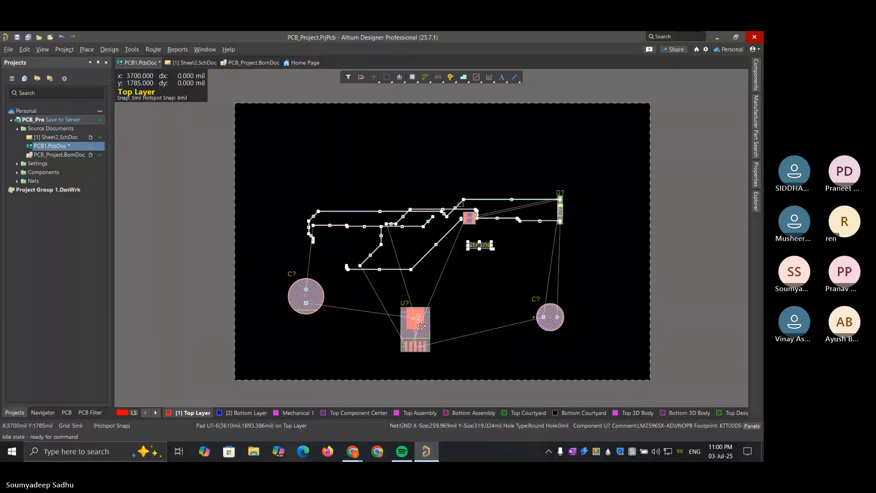
drag(420, 325, 426, 307)
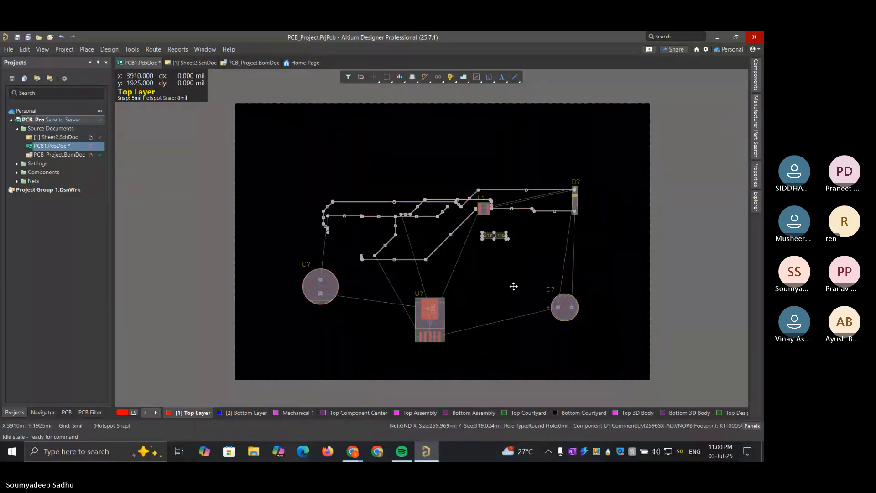
click(603, 262)
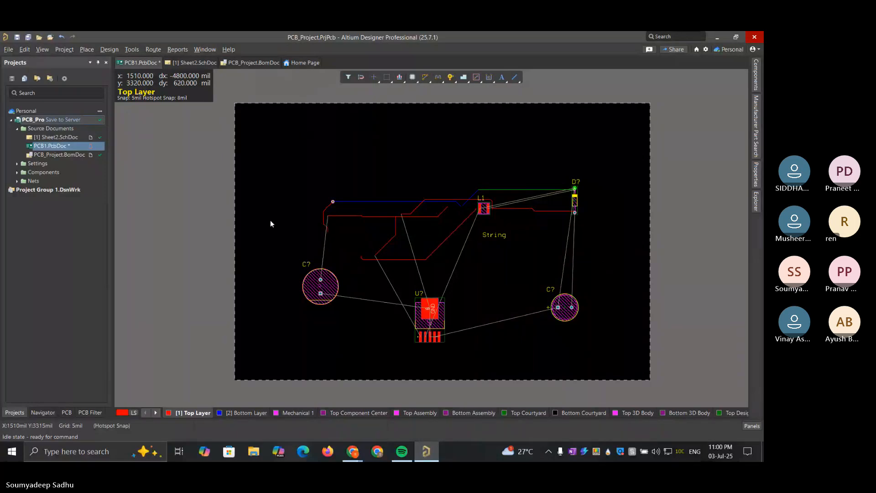
Delete all traces, the text string and every component from PCB1.PcbDoc, leaving only the empty board
drag(292, 156, 565, 270)
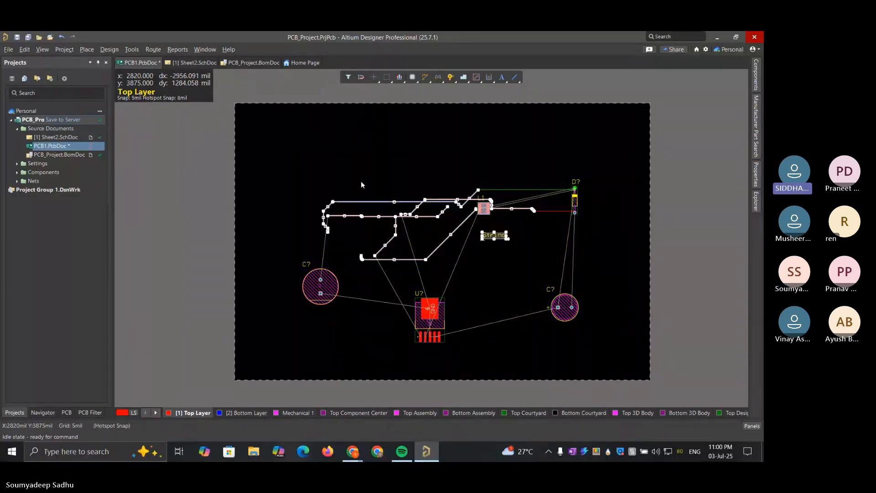
key(Delete)
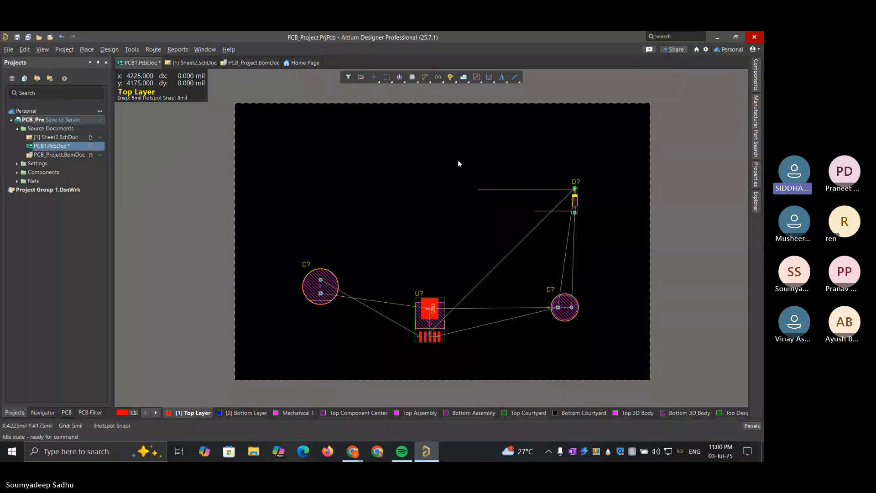
drag(458, 159, 600, 243)
key(Delete)
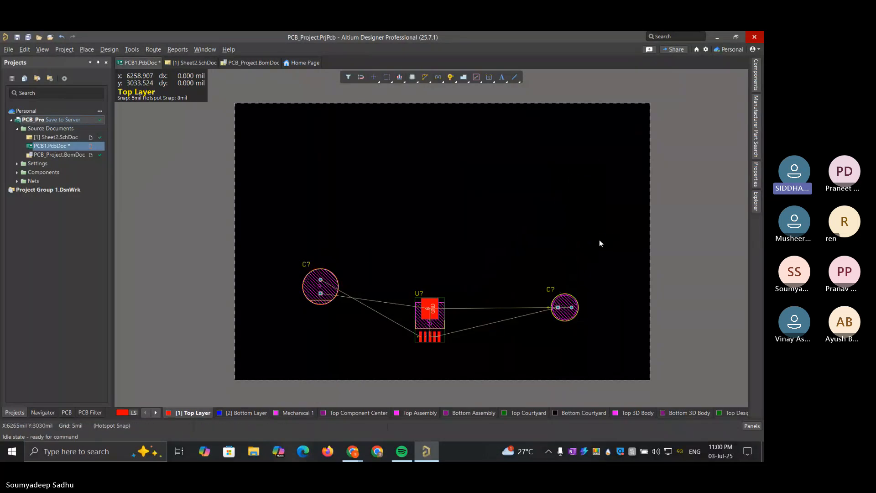
key(s)
key(i)
click(280, 231)
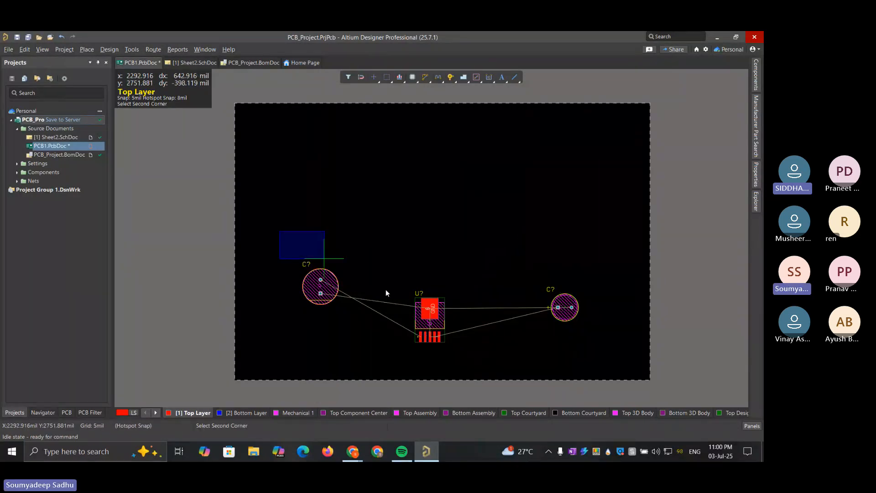
click(639, 373)
key(Delete)
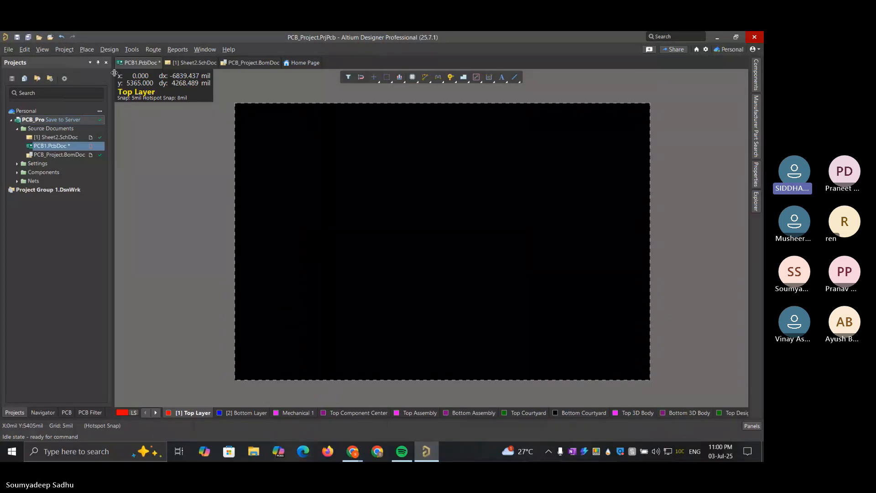
Import the changes from PCB_Project.PrjPcb into the empty board, validating and executing the Engineering Change Order
click(109, 50)
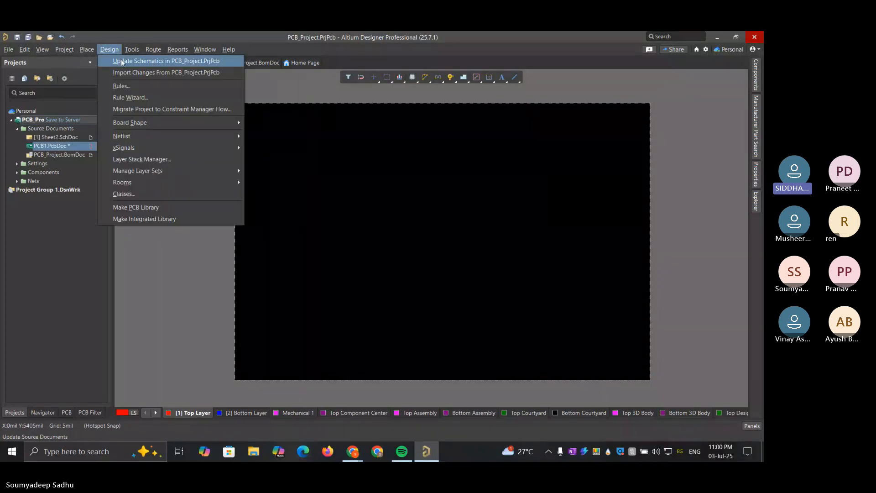
click(133, 72)
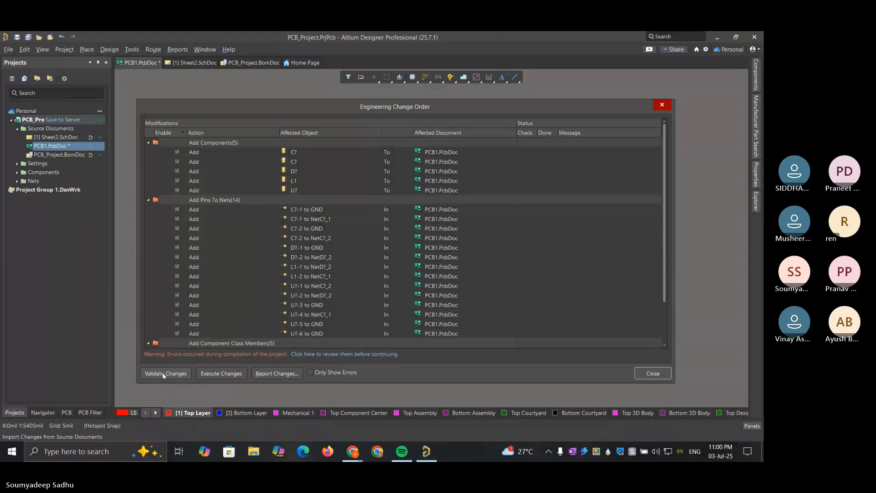
click(163, 374)
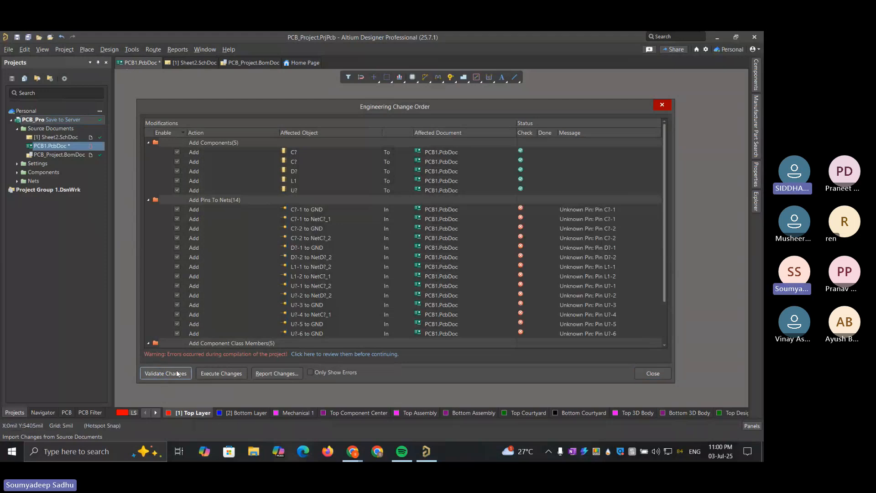
click(229, 371)
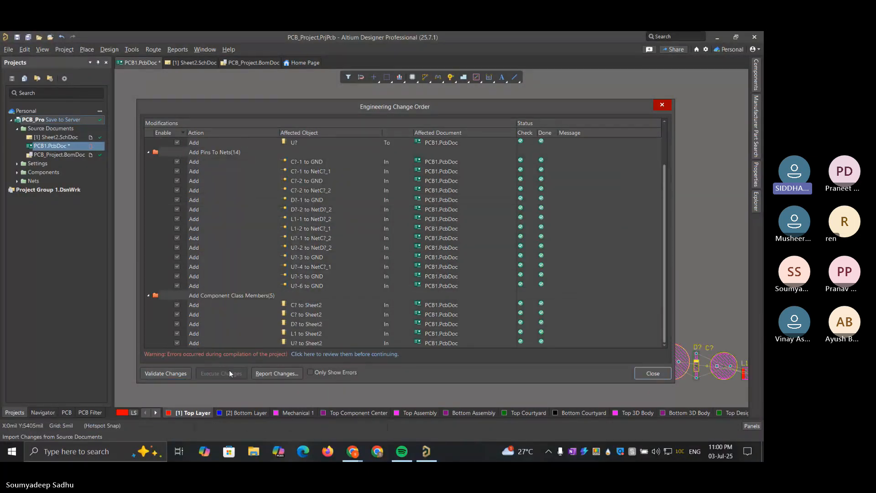
scroll(606, 258, up, 2)
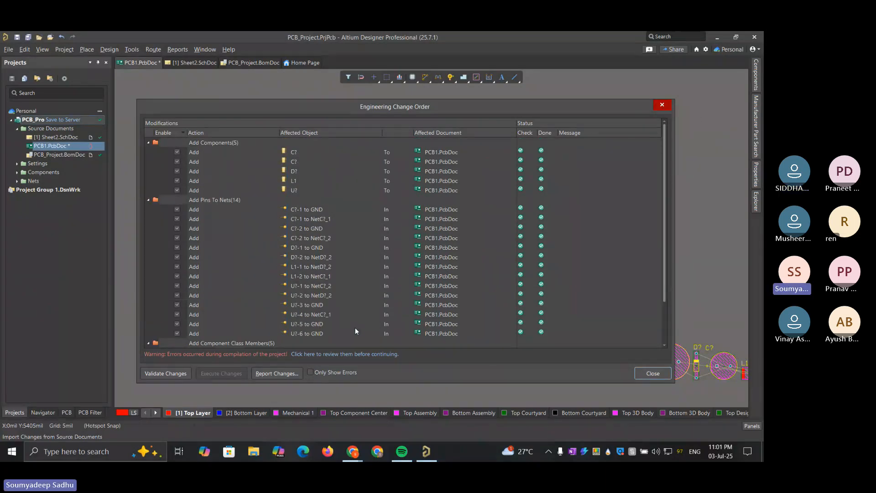
click(652, 373)
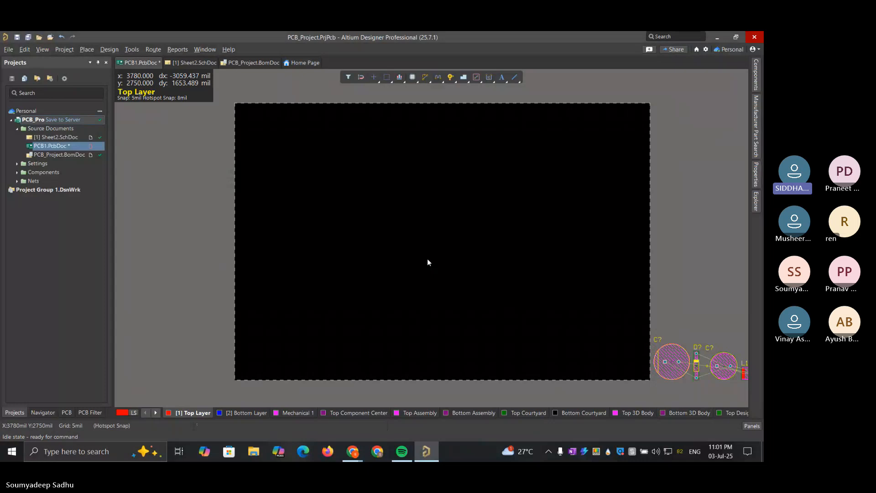
Move both capacitors C?, diode D? and inductor L1 from beside the board's lower-right corner onto the board
click(671, 355)
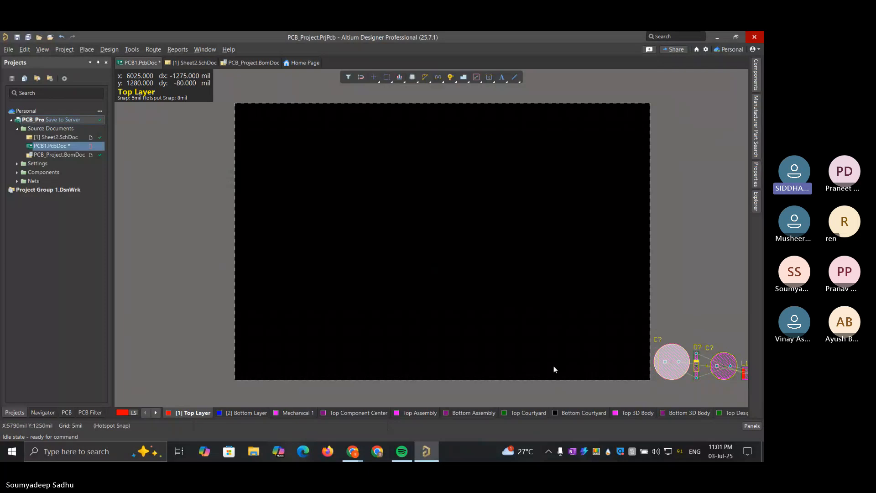
mouse_move(353, 451)
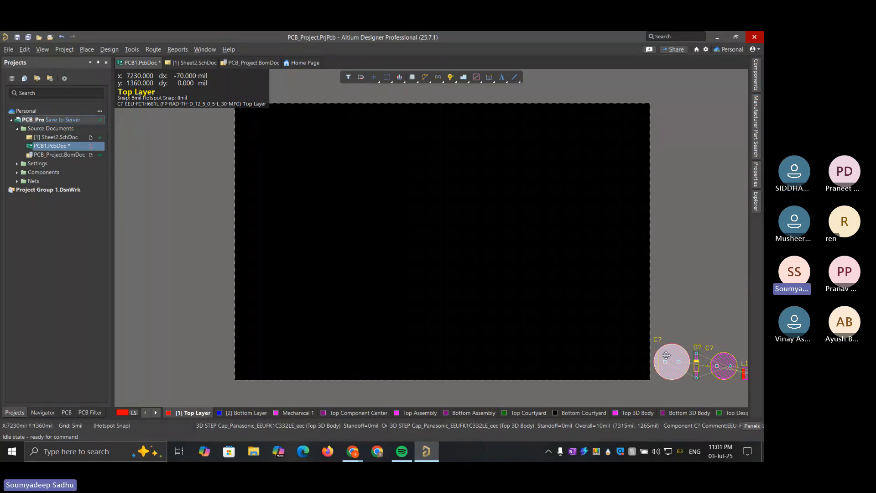
drag(666, 355, 333, 287)
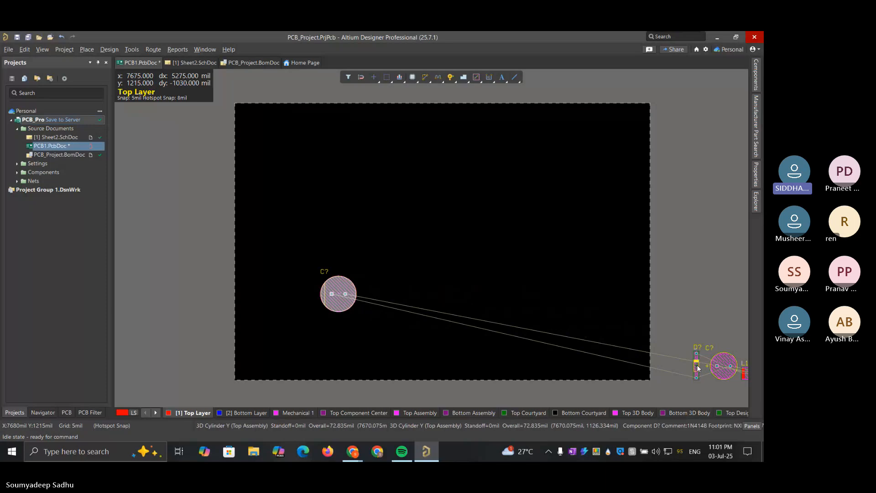
drag(697, 366, 428, 288)
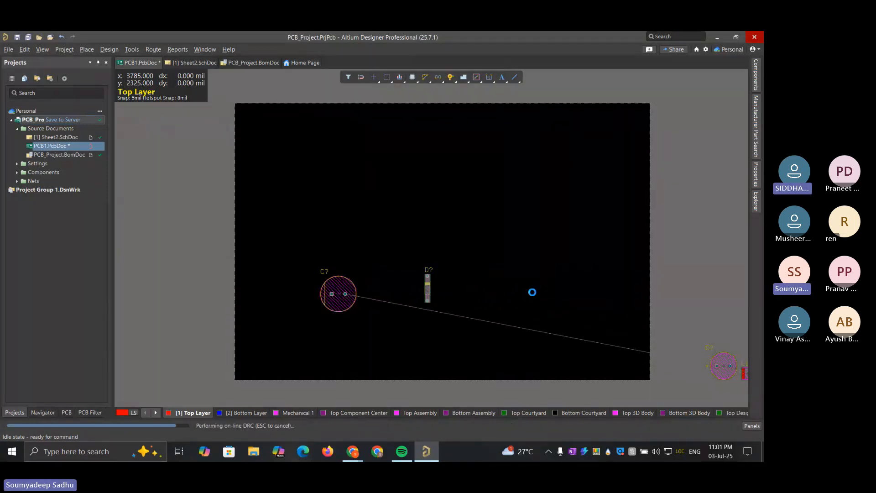
drag(723, 363, 469, 252)
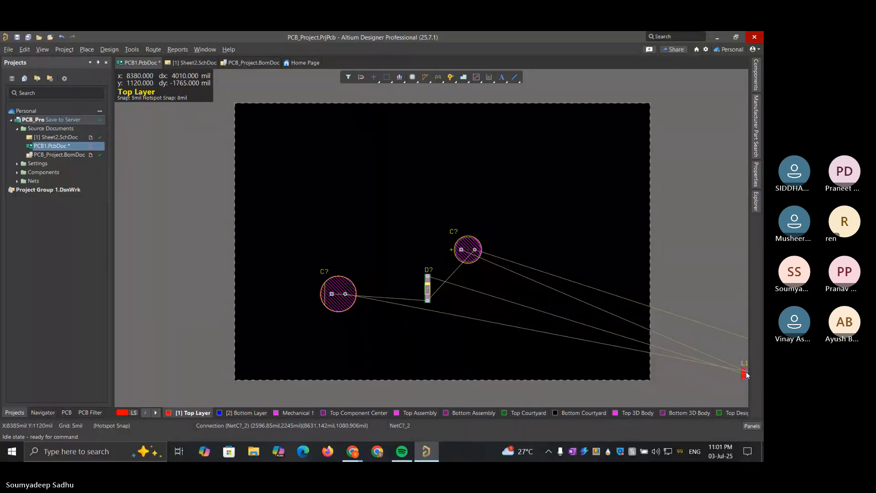
drag(745, 371, 522, 266)
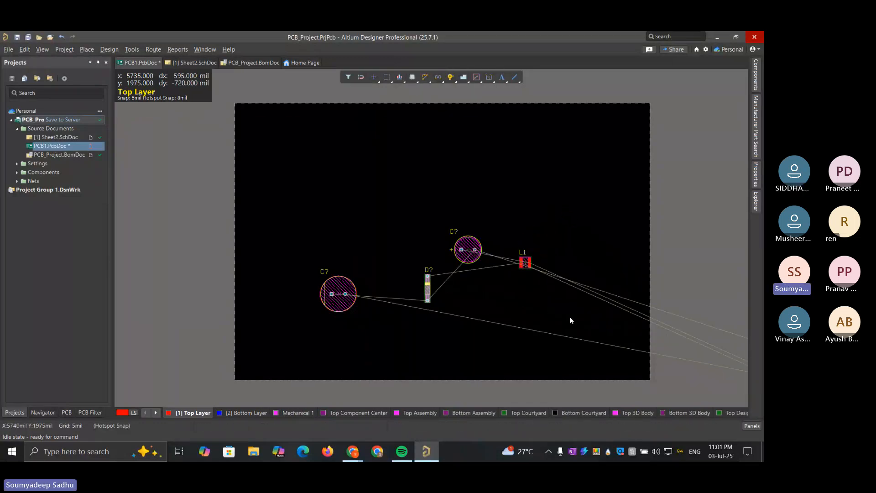
Fit the whole document in view and move regulator U? onto the board, below inductor L1
click(63, 49)
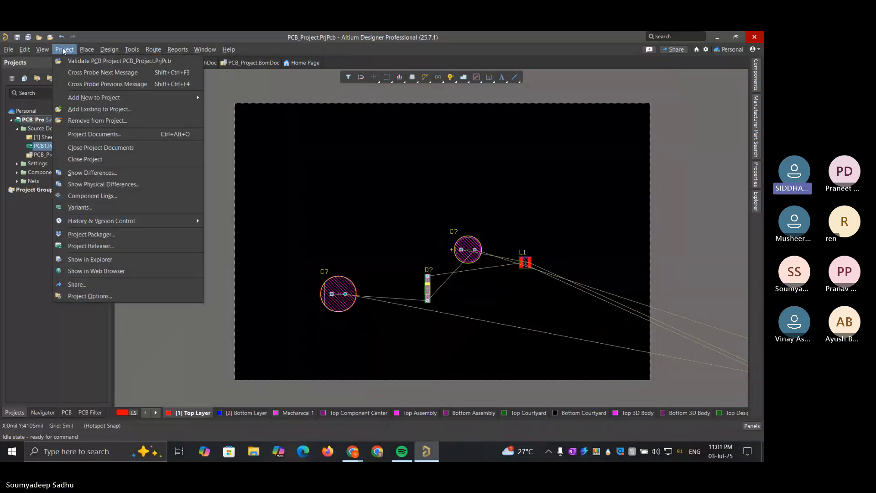
click(43, 49)
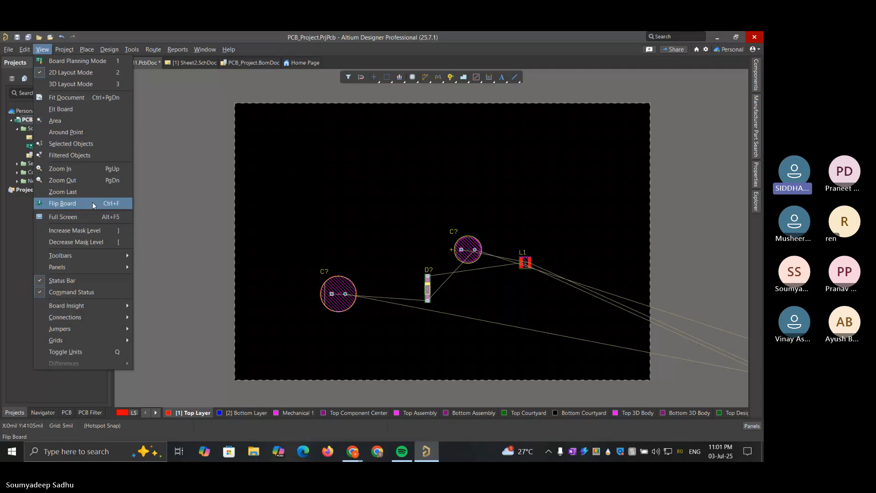
click(74, 109)
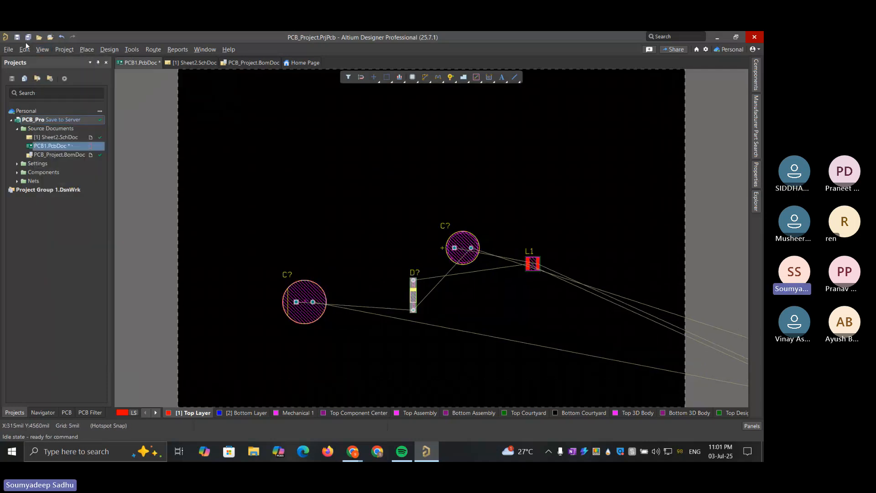
click(42, 49)
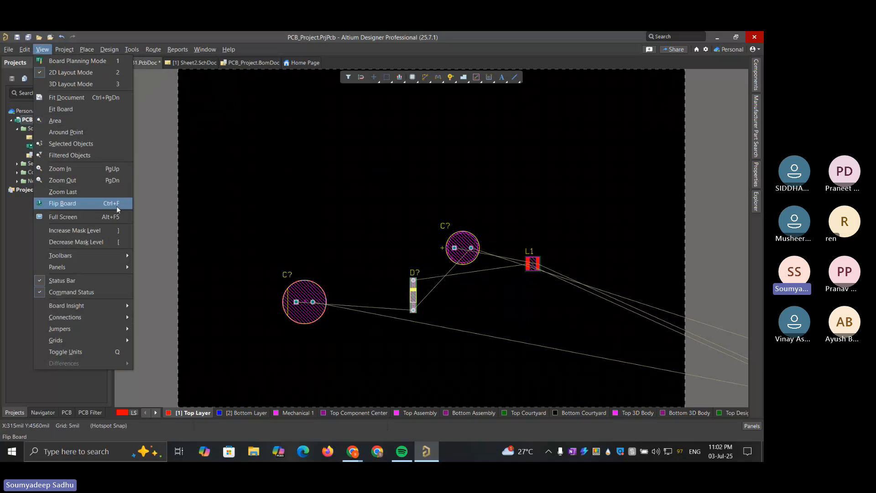
click(83, 97)
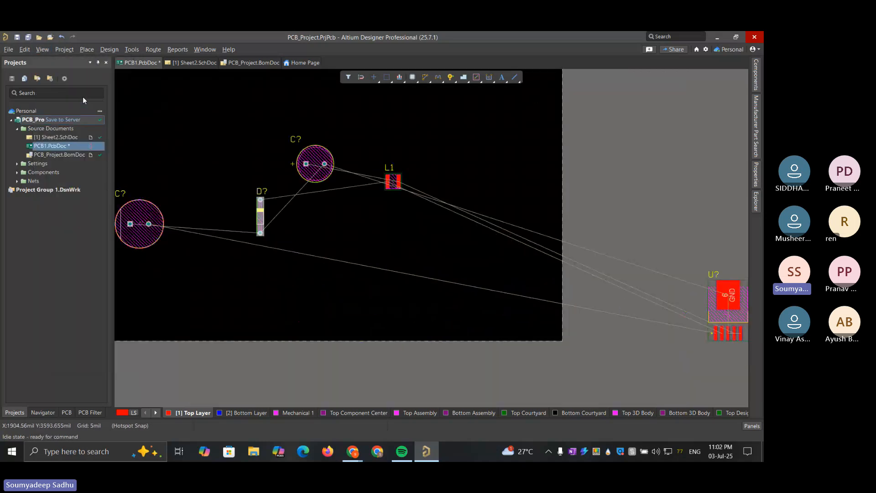
drag(708, 308, 362, 247)
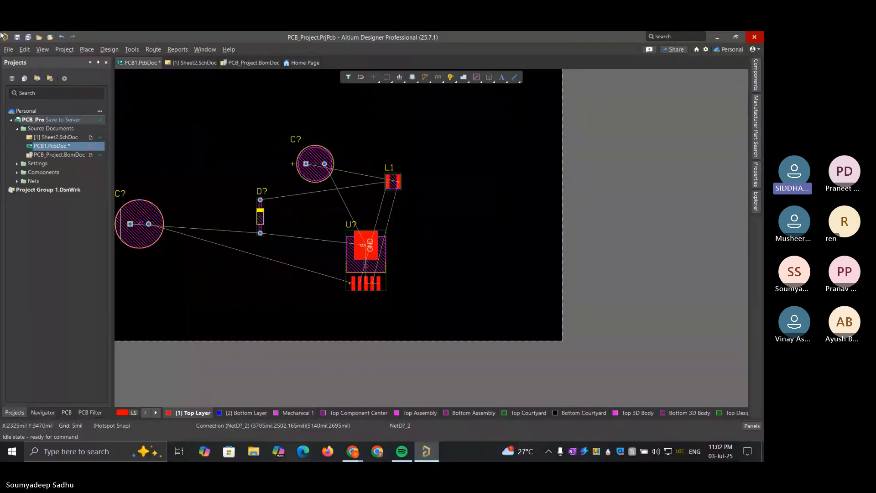
click(42, 49)
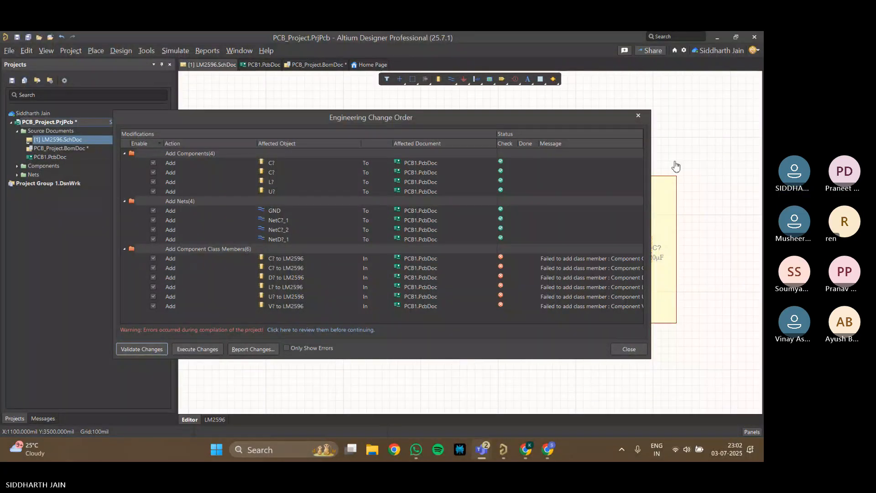
Widen the Engineering Change Order for the LM2596.SchDoc project, then validate and execute its changes to PCB1.PcbDoc
click(650, 203)
drag(650, 204, 725, 204)
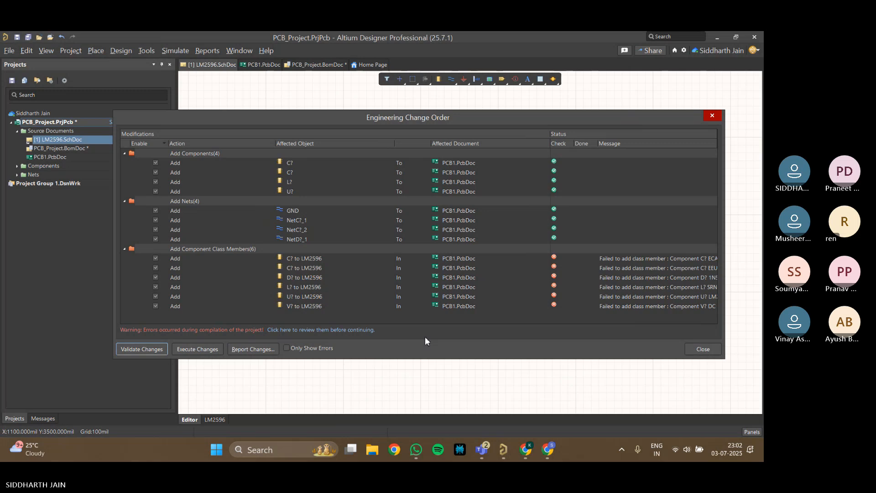
click(159, 346)
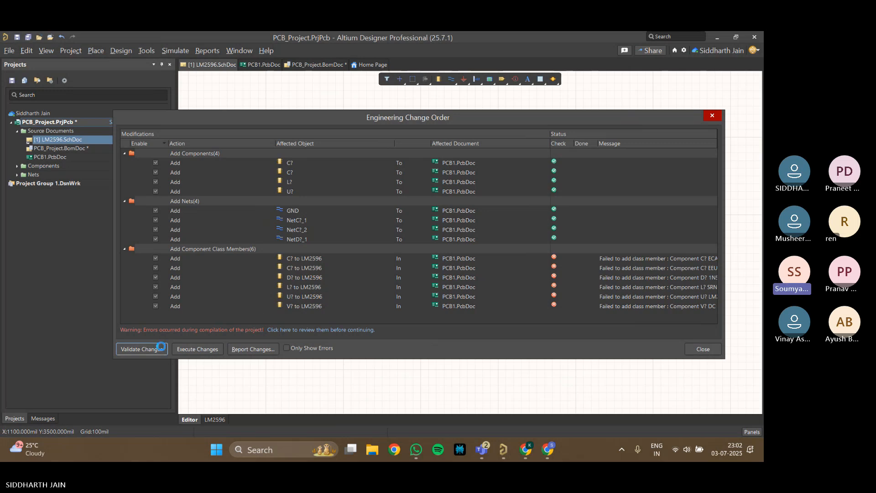
click(195, 350)
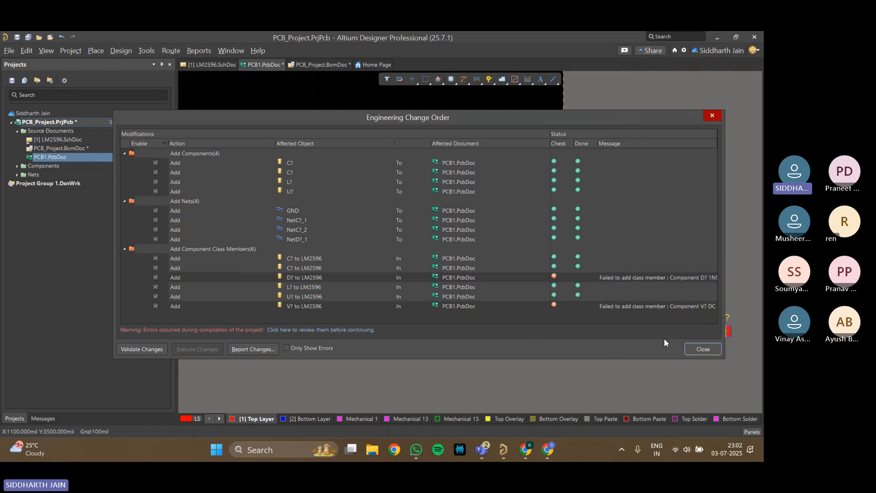
click(697, 350)
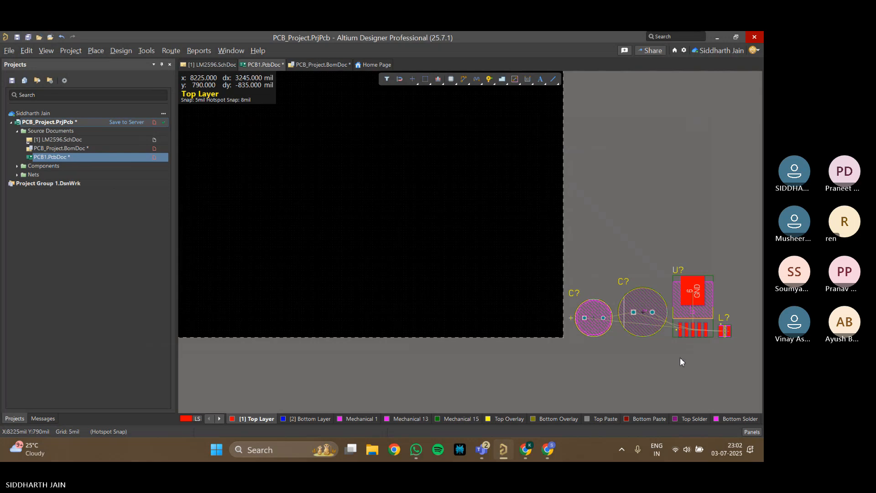
right_drag(680, 358, 542, 312)
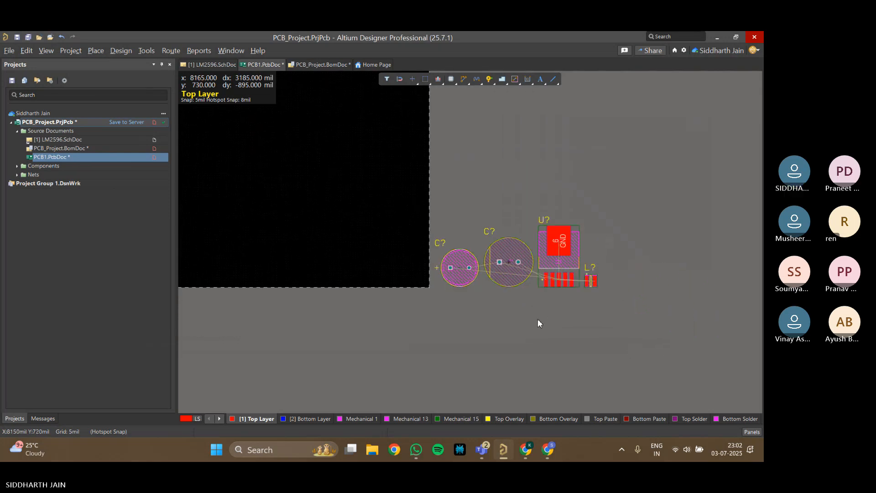
Examine the components beside the board and compare them with the LM2596 schematic
scroll(537, 319, down, 2)
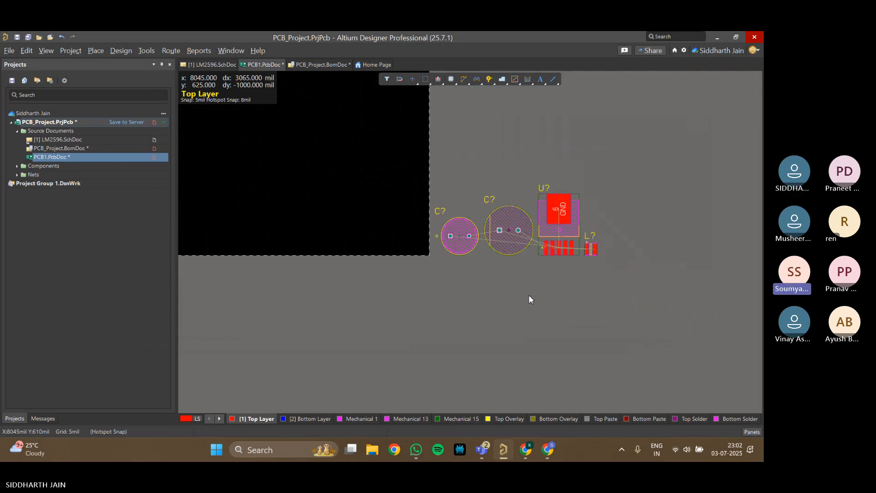
ctrl+scroll(528, 297, down, 1)
ctrl+scroll(523, 287, up, 1)
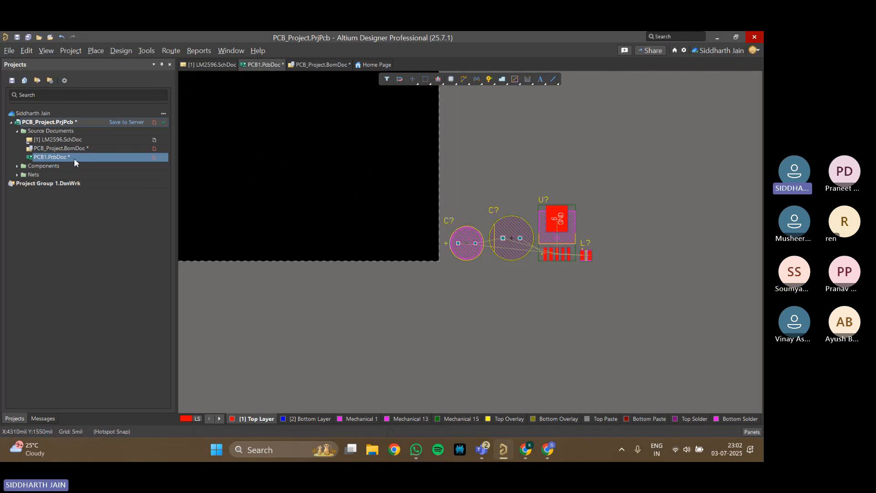
double_click(69, 141)
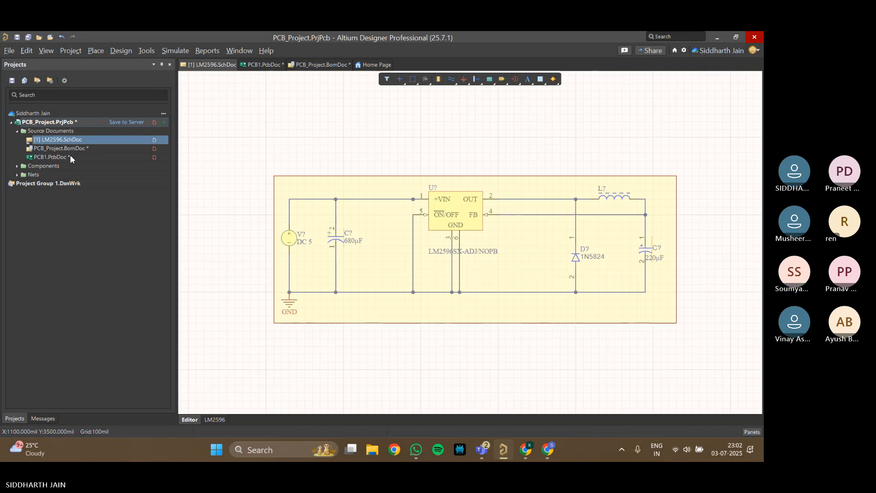
double_click(70, 156)
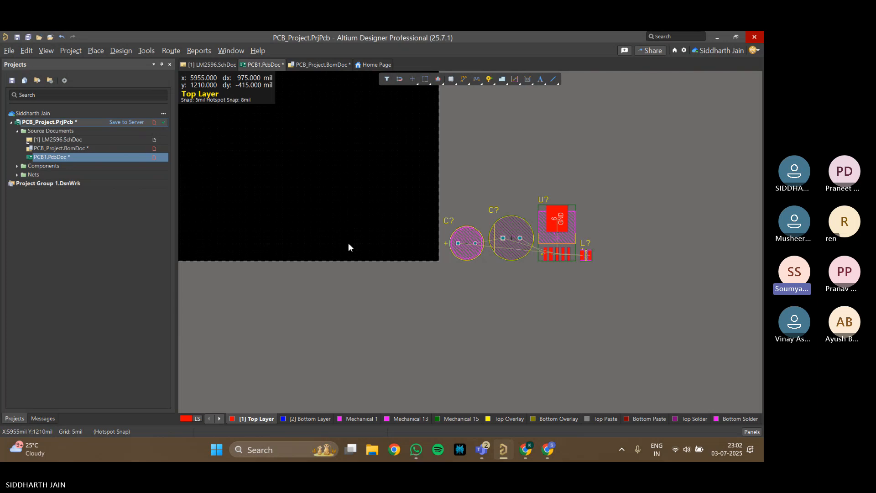
Save PCB1.PcbDoc and the BOM document as PCB_Project, then save the modified project files to the server
key(ctrl+s)
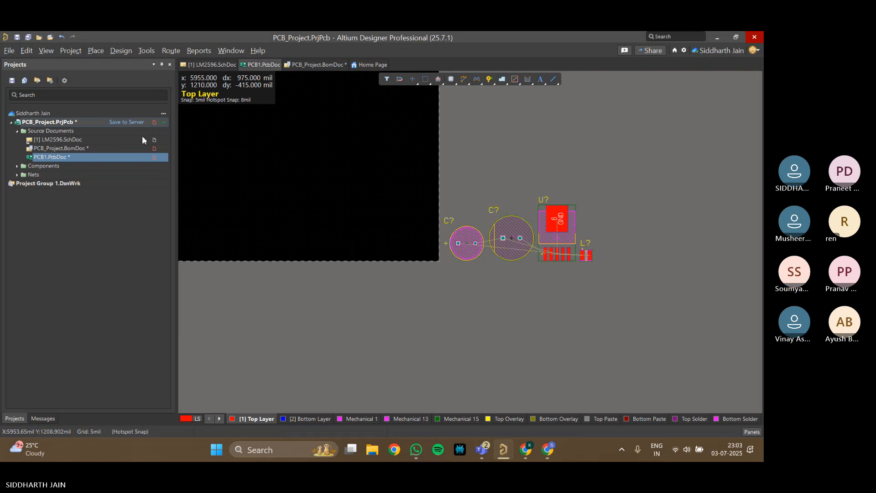
click(154, 149)
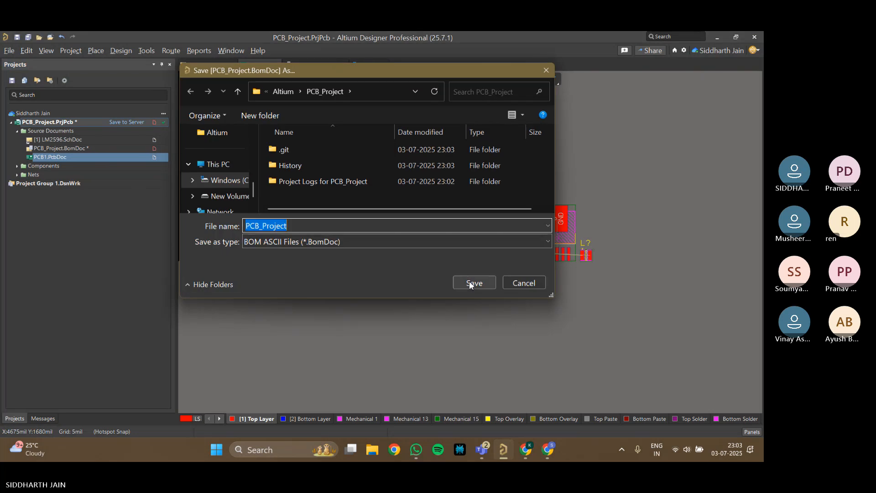
click(473, 283)
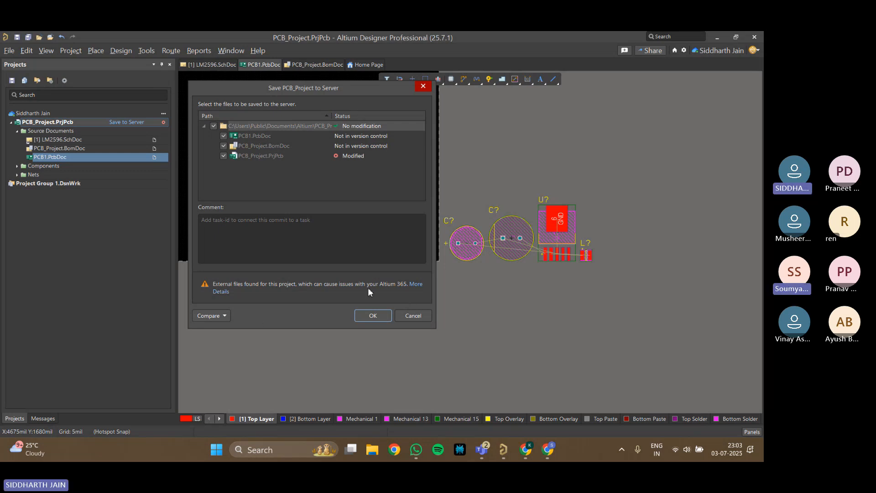
click(373, 315)
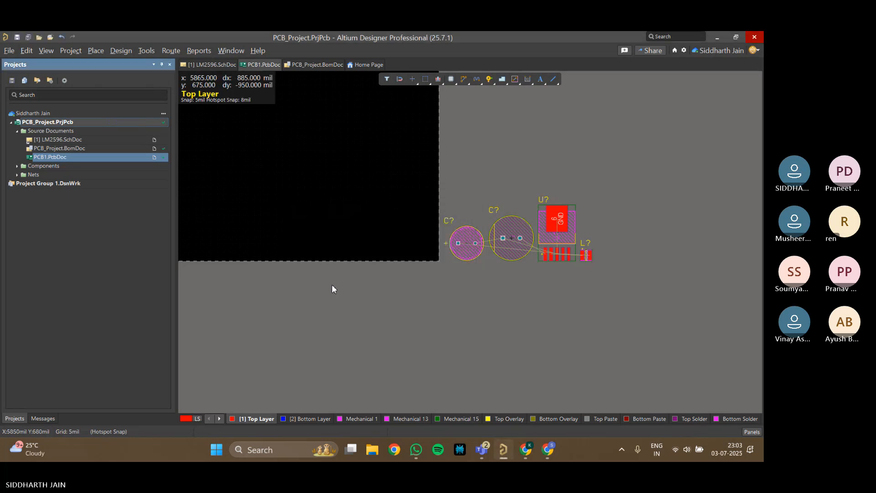
Open LM2596.SchDoc and move the compile mask off the circuit to the empty area below it
right_drag(305, 314, 316, 322)
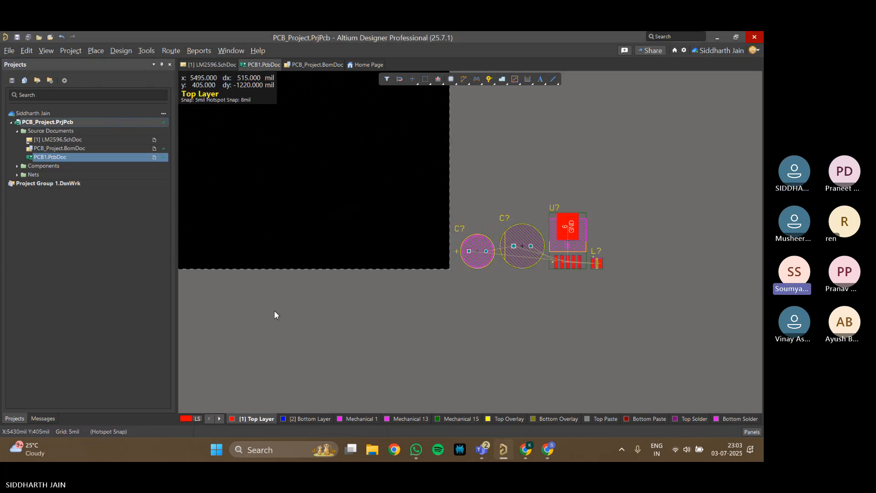
click(58, 140)
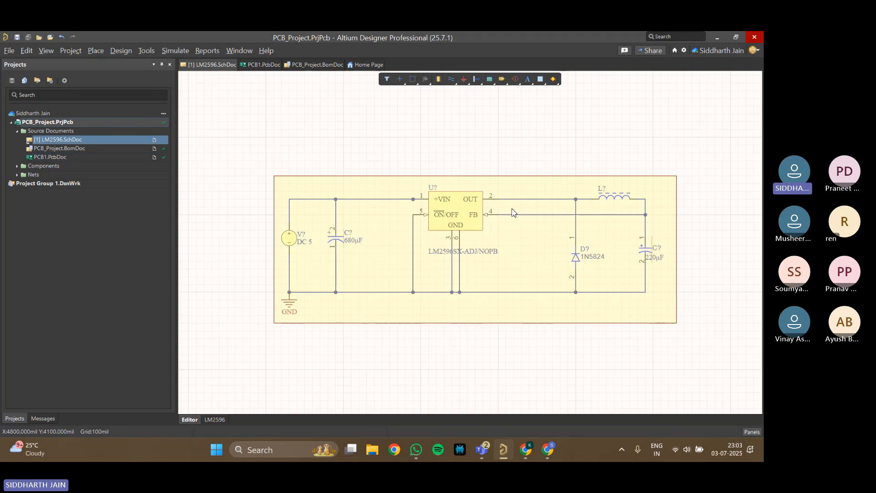
right_drag(592, 169, 532, 130)
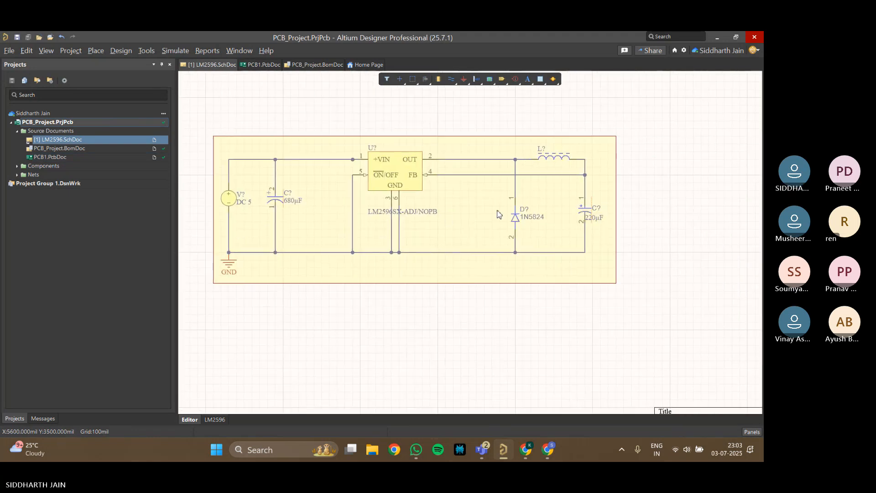
click(520, 220)
drag(455, 236, 557, 376)
Open the properties of diode D? and examine its footprint preview and parameters
click(516, 218)
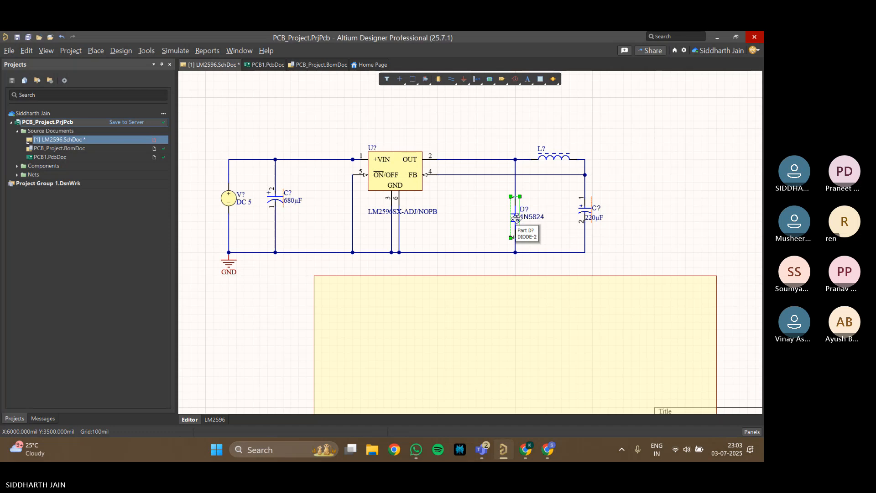
double_click(516, 218)
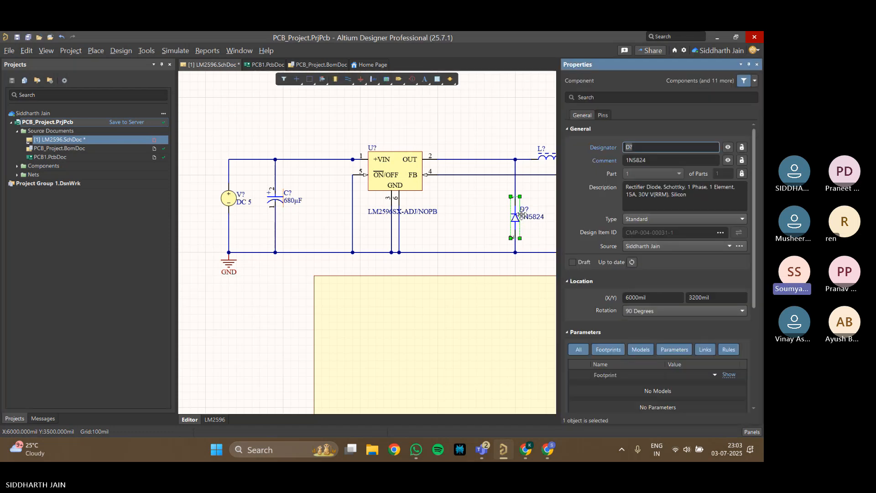
scroll(639, 258, down, 3)
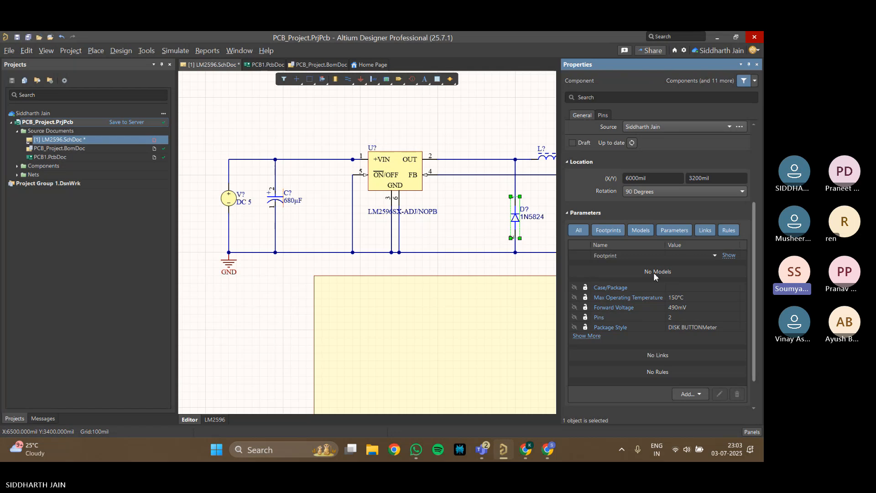
click(725, 255)
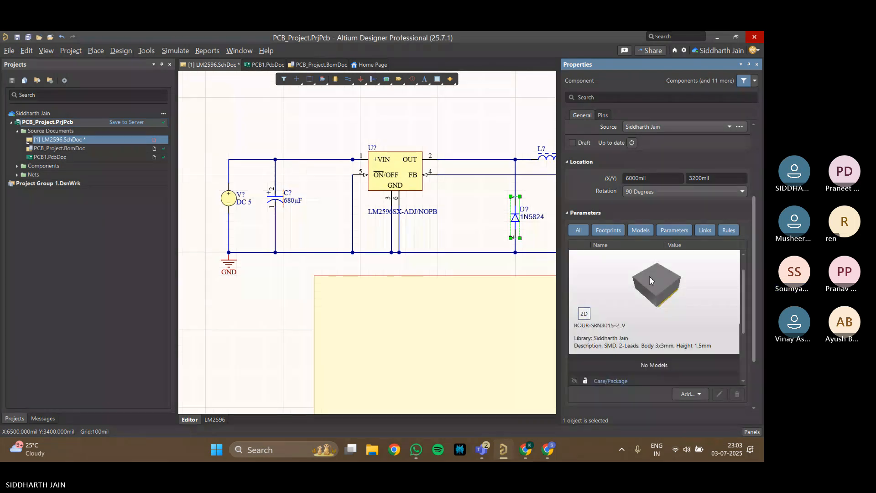
scroll(617, 259, up, 1)
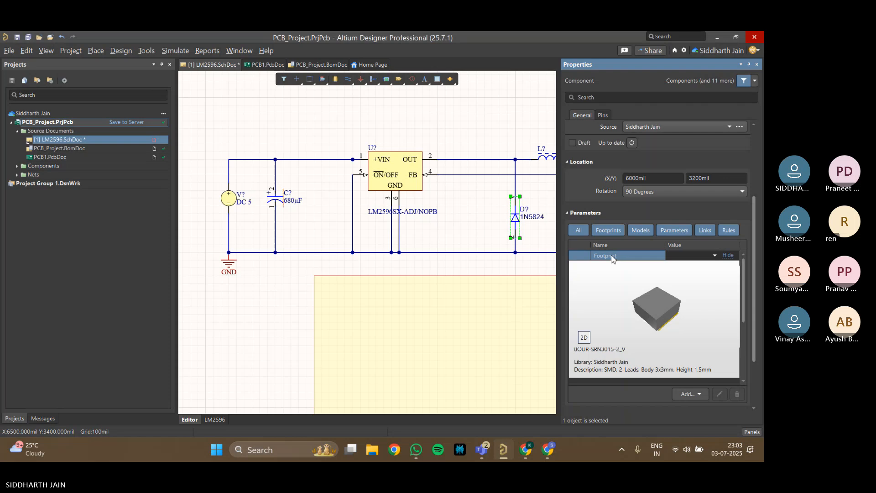
scroll(617, 259, down, 2)
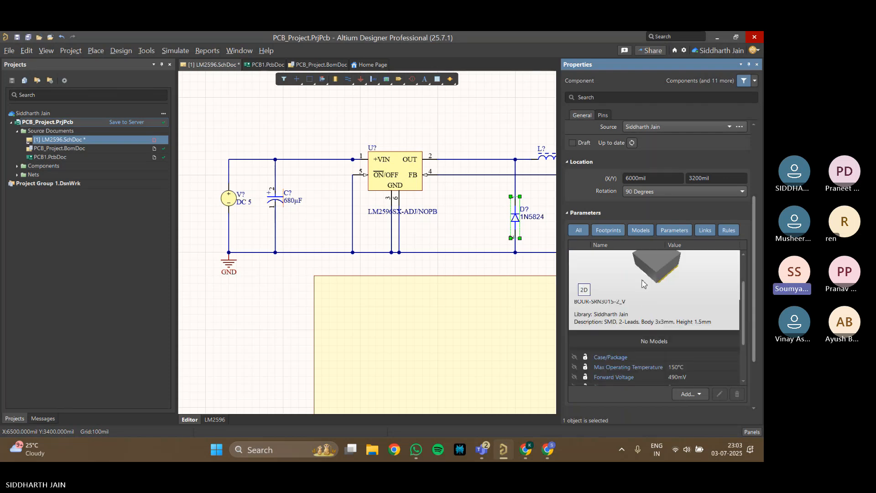
scroll(650, 296, down, 1)
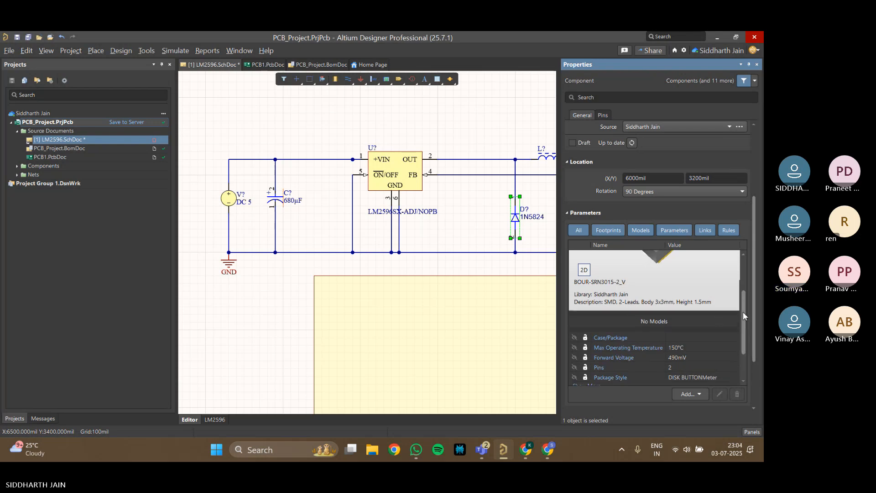
drag(742, 311, 742, 270)
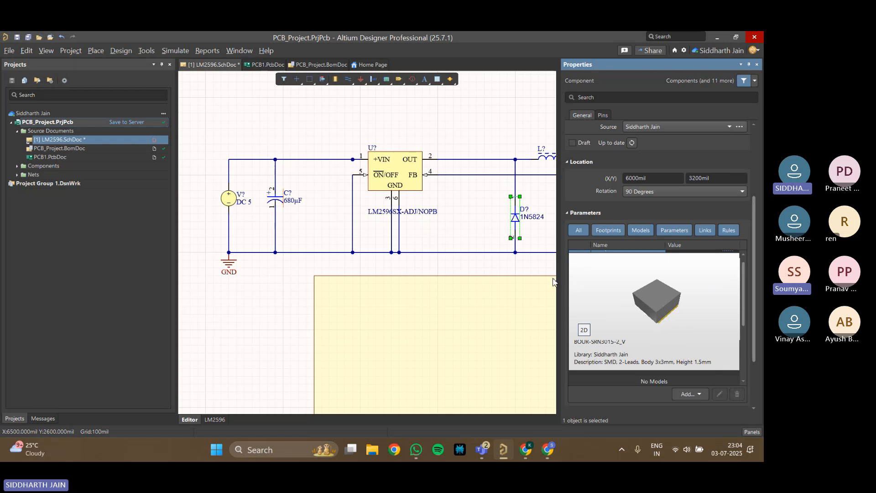
Widen the diode's properties, check its general details, recheck the footprint preview and part choices, and close the properties
drag(556, 272, 505, 269)
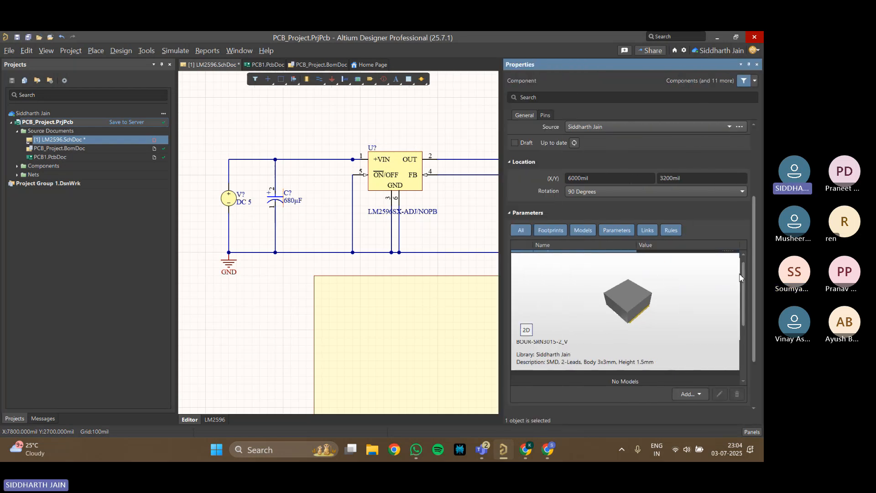
drag(743, 272, 745, 265)
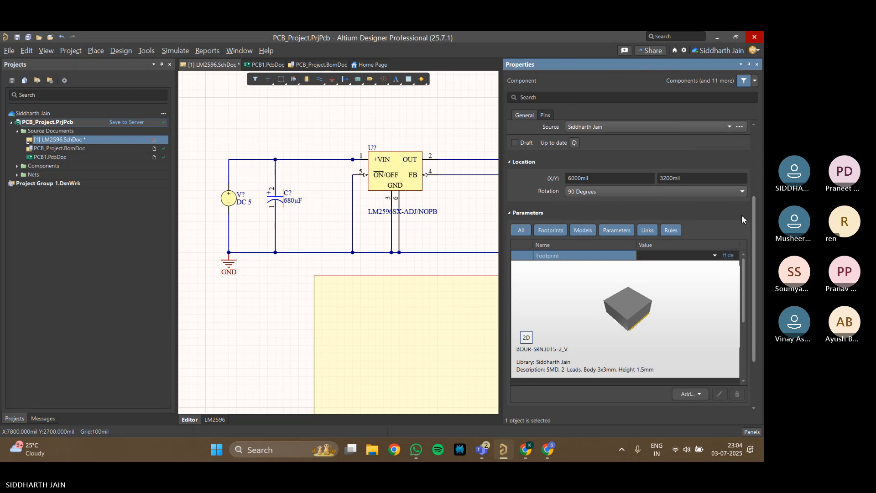
scroll(741, 216, up, 2)
scroll(741, 215, up, 3)
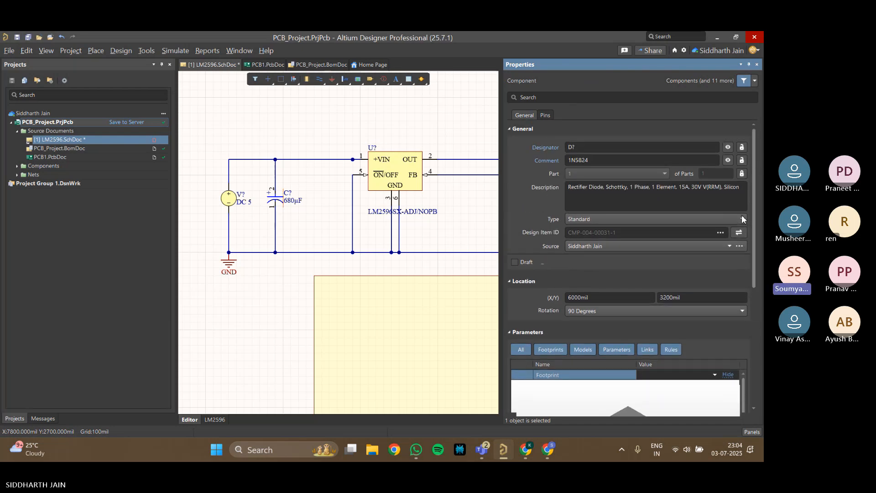
scroll(741, 216, down, 4)
scroll(742, 219, down, 1)
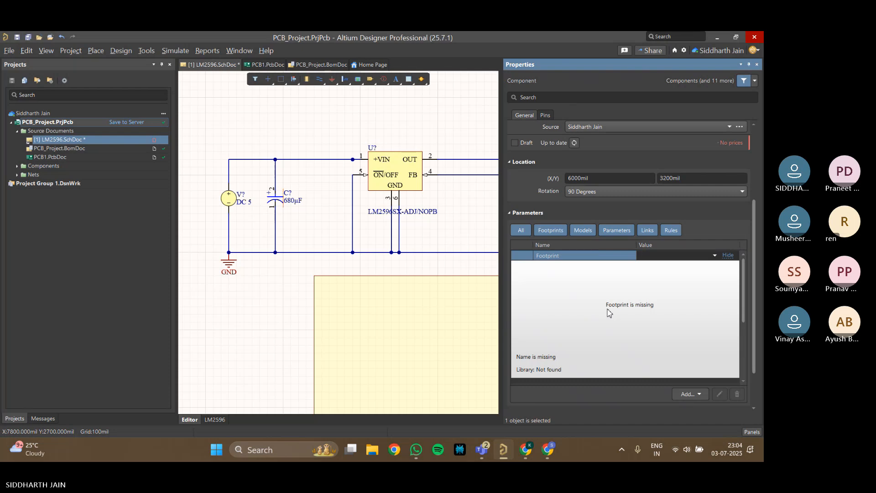
mouse_move(744, 285)
mouse_down()
mouse_move(743, 308)
mouse_move(745, 284)
mouse_up()
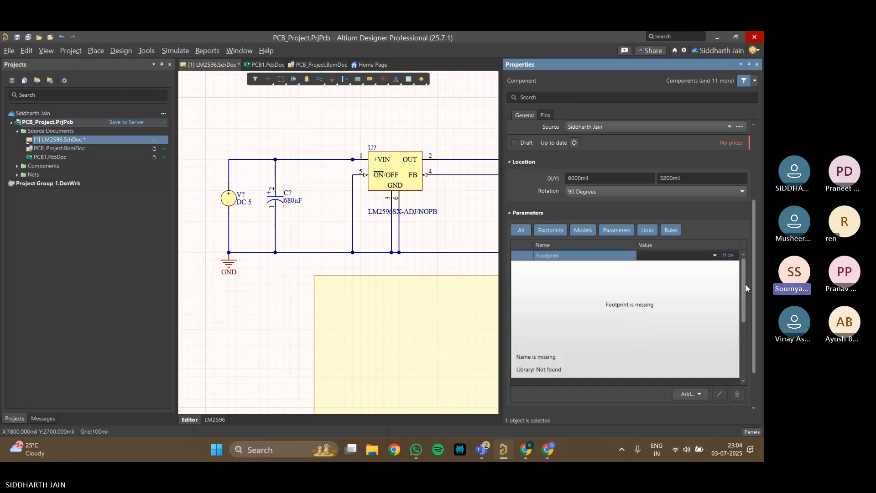
click(729, 256)
click(729, 256)
drag(743, 268, 751, 294)
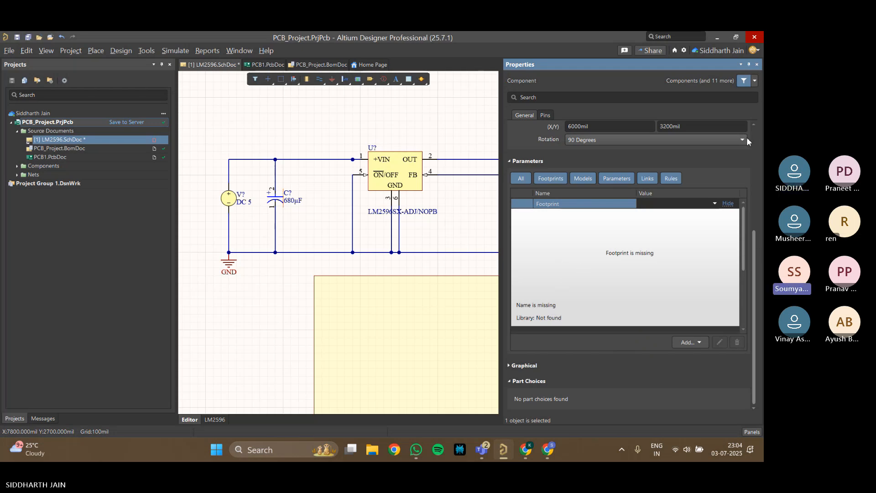
click(757, 64)
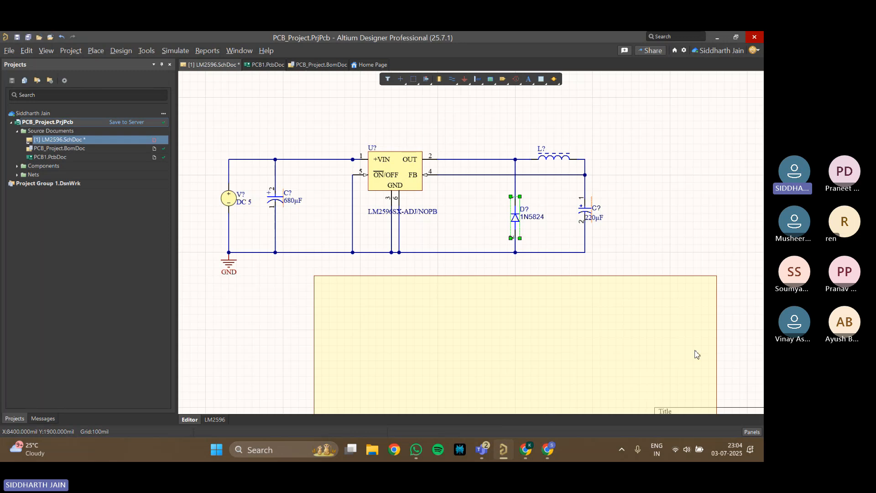
Open the component library and switch its category from Capacitors to Diodes
click(751, 431)
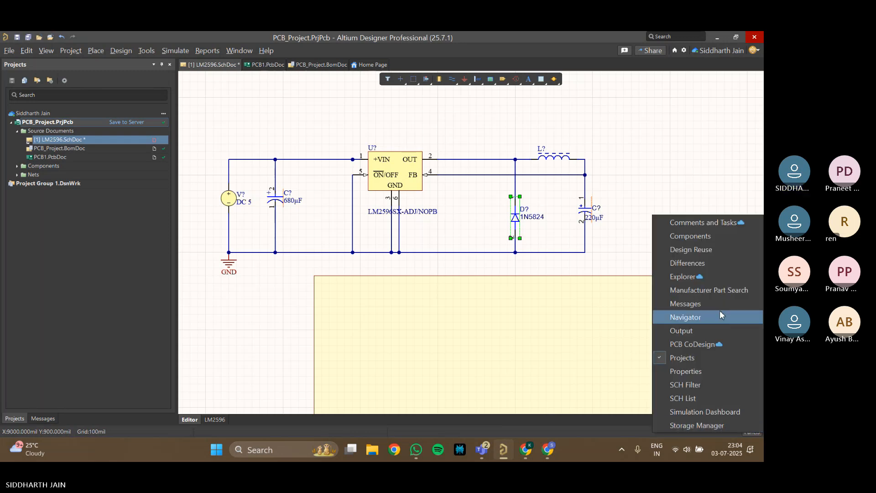
click(706, 241)
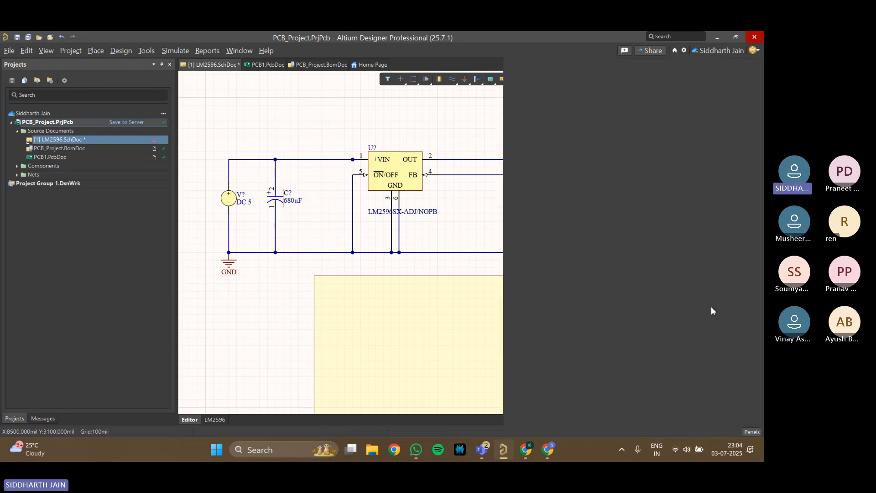
click(752, 432)
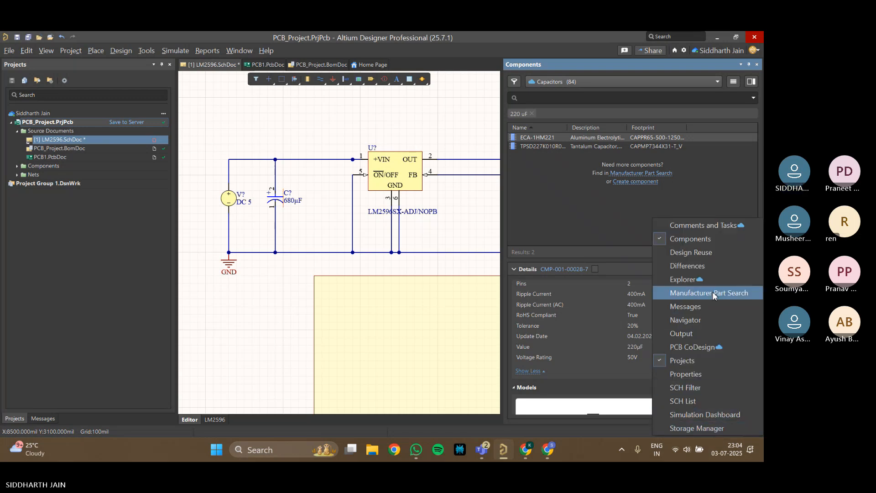
click(567, 187)
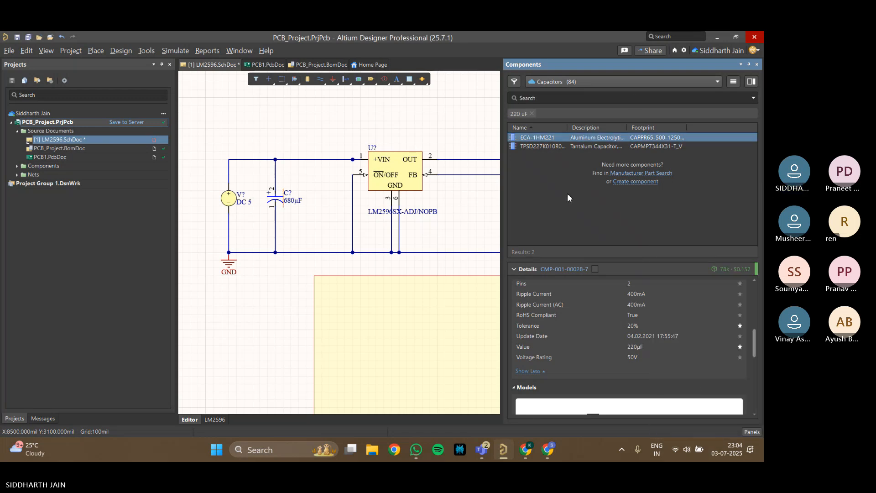
click(647, 81)
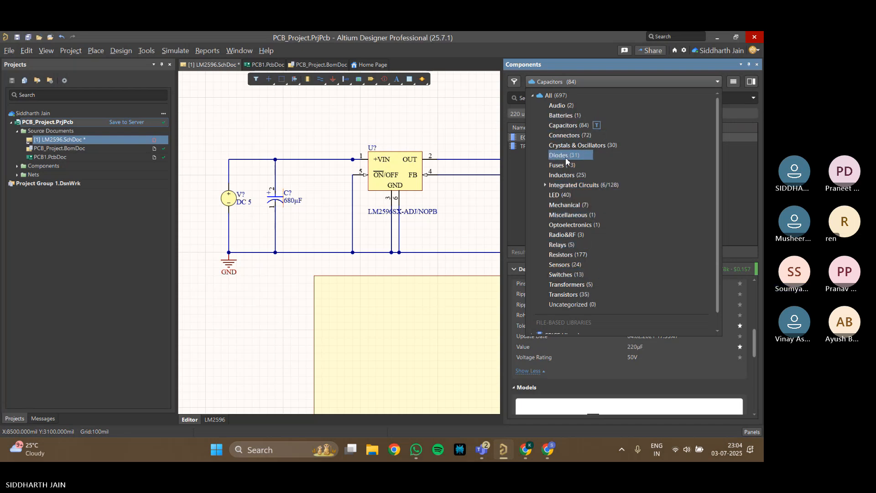
click(560, 123)
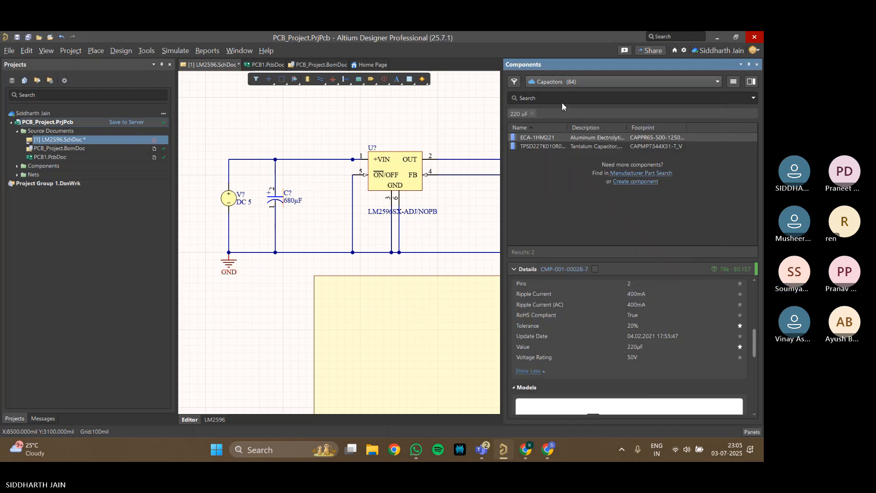
Clear the existing search filter and search the Diodes category for 1N58
click(563, 102)
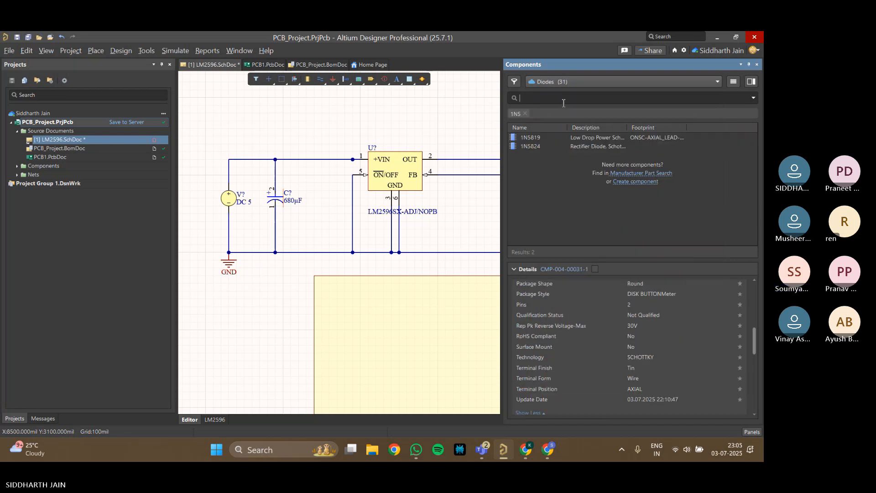
click(526, 113)
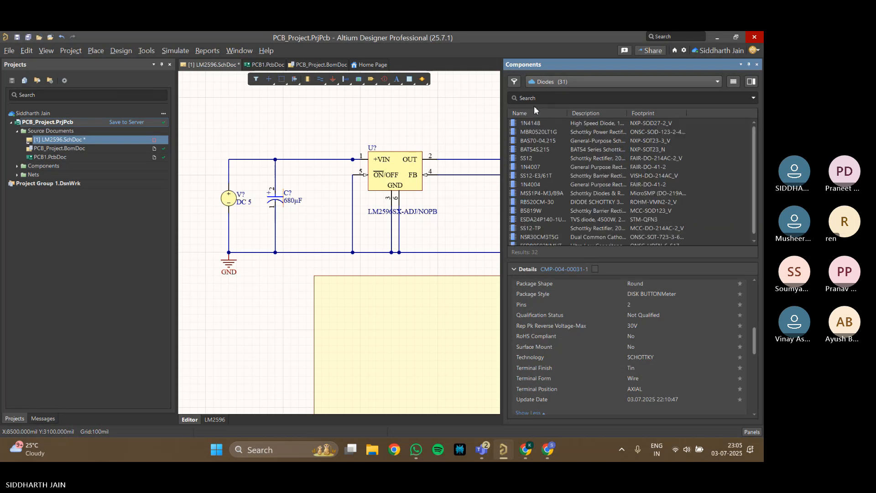
click(535, 101)
text(1)
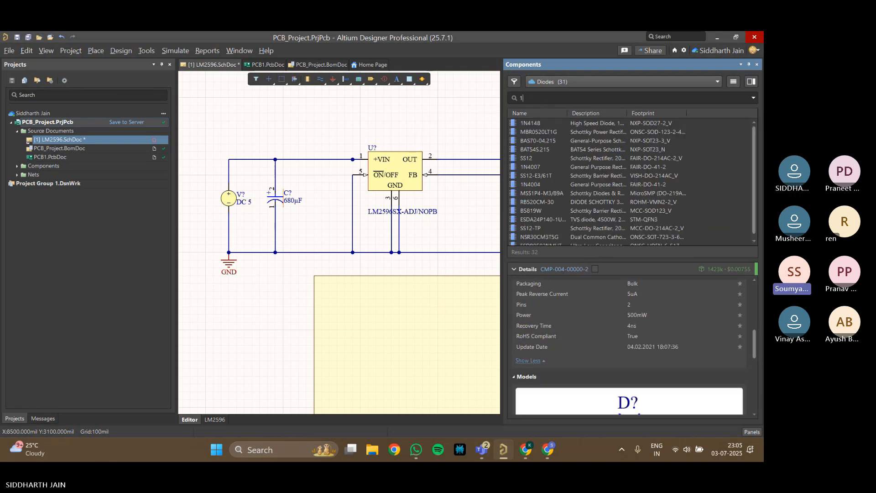
text(N5)
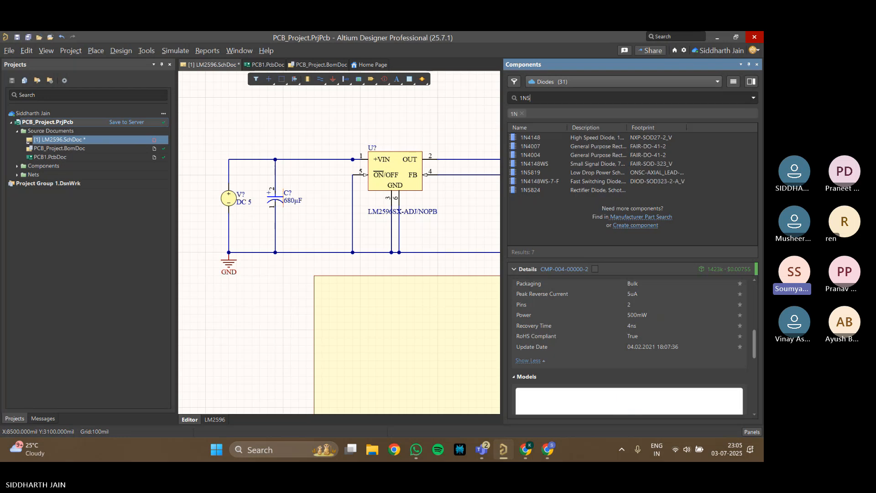
text(8)
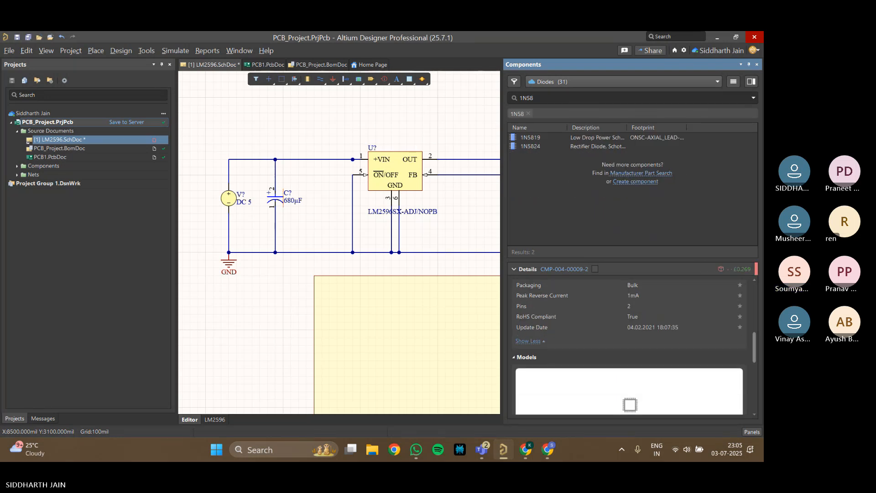
Select diode 1N5824, enlarge its details area, and examine its symbol and footprint previews
click(568, 146)
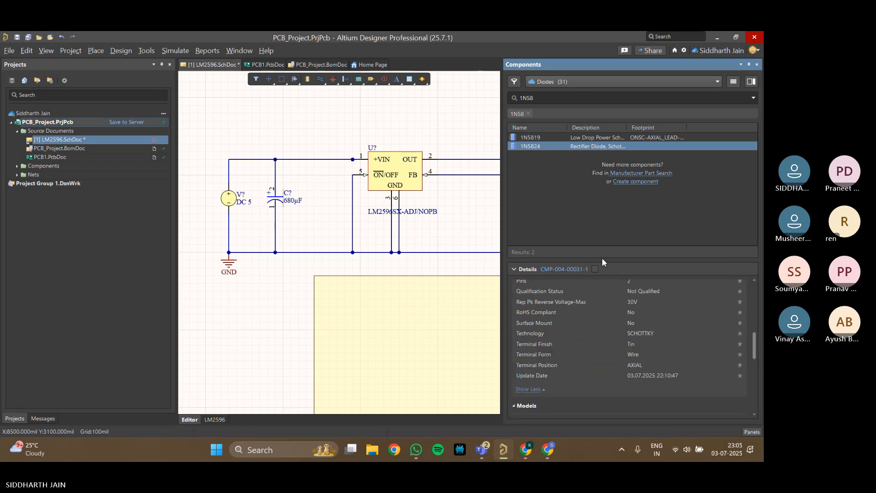
drag(604, 259, 638, 196)
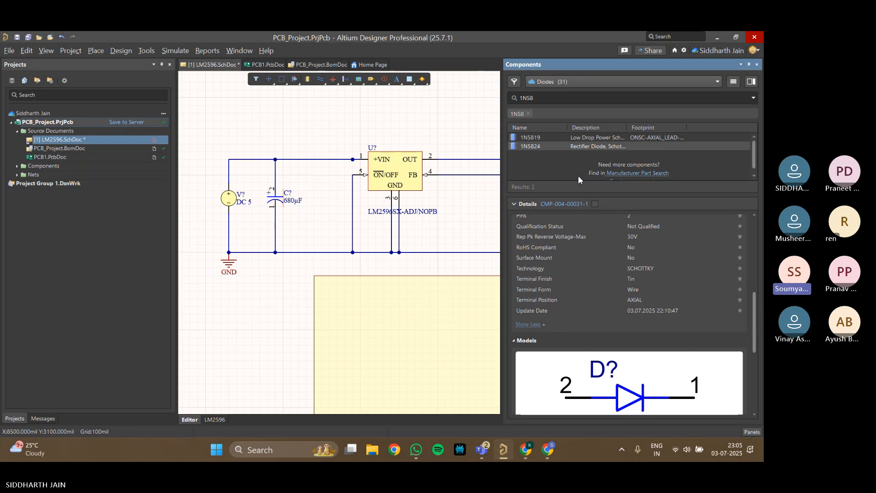
scroll(630, 258, down, 6)
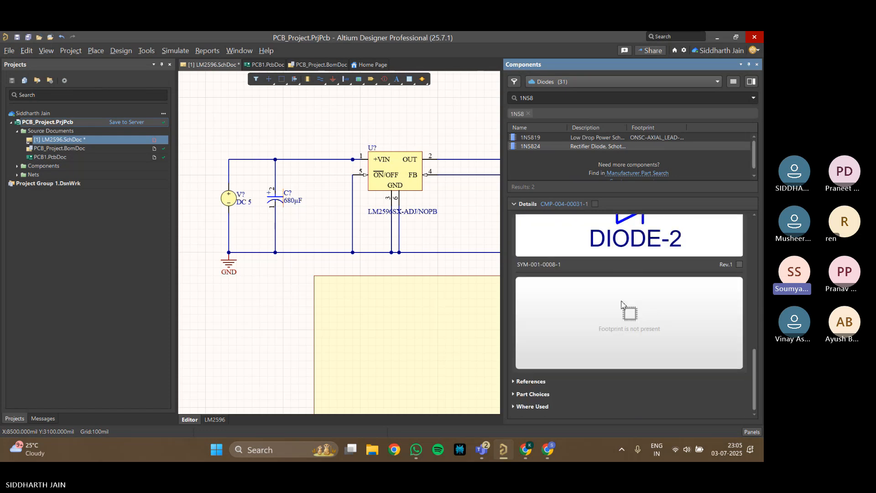
scroll(605, 267, up, 3)
scroll(606, 282, down, 4)
scroll(606, 289, up, 2)
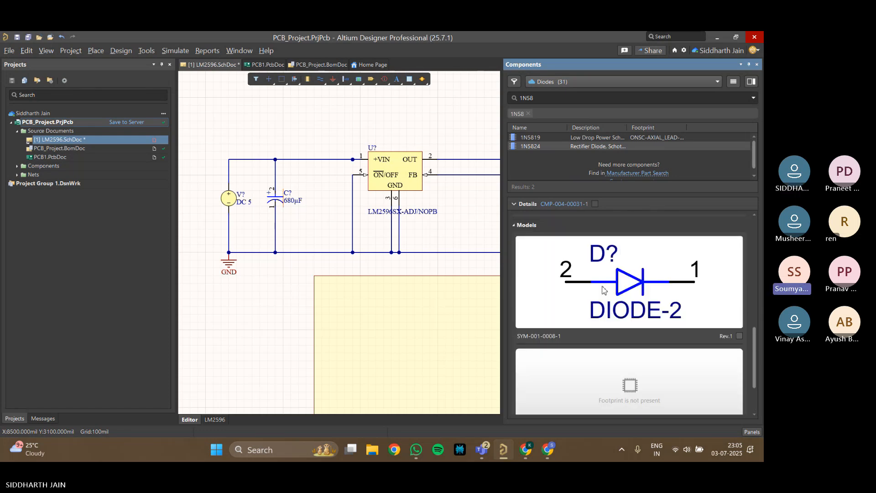
scroll(625, 297, down, 3)
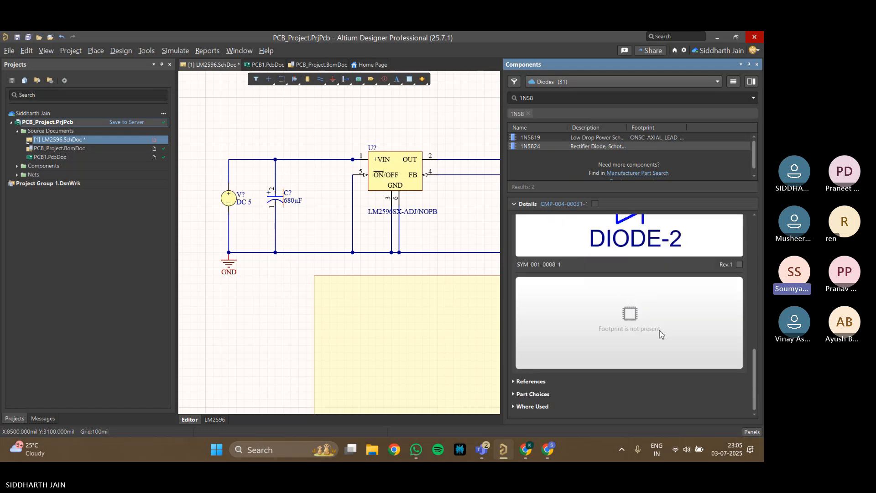
Open Manufacturer Part Search and search for the 1N5824 diode using the Advanced Semiconductor suggestion
click(749, 432)
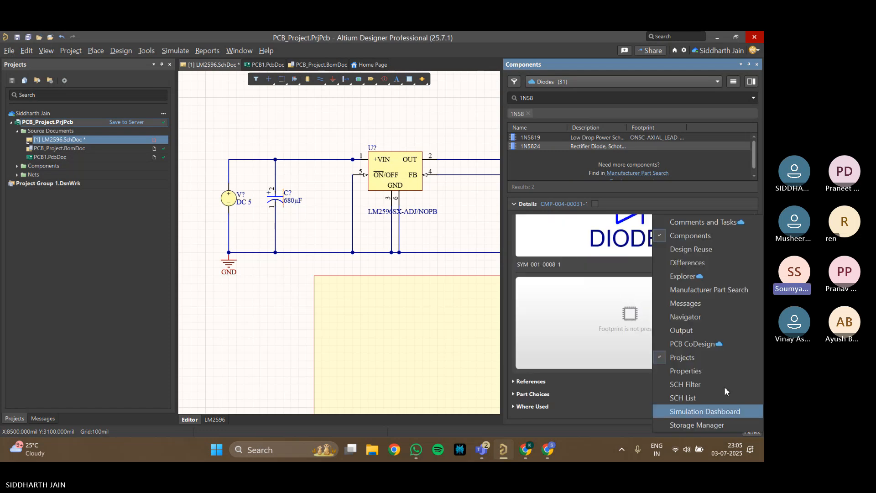
click(713, 292)
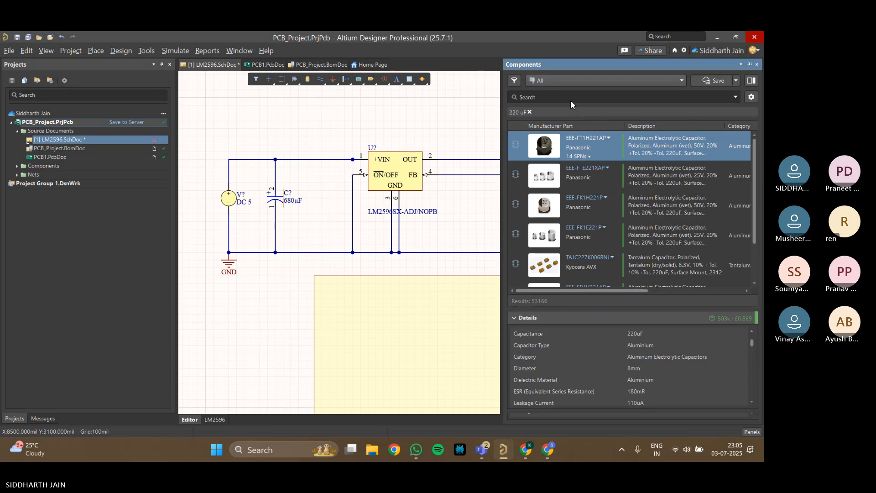
click(572, 99)
text(1N2)
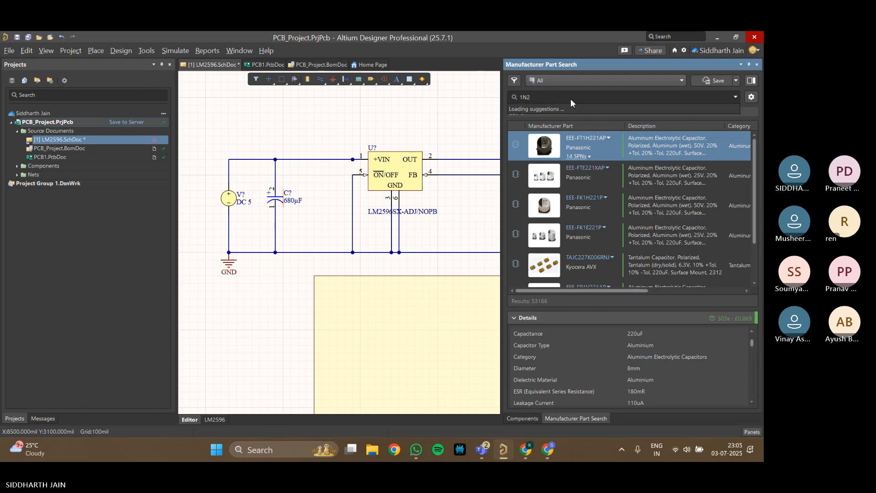
key(BackSpace)
text(58)
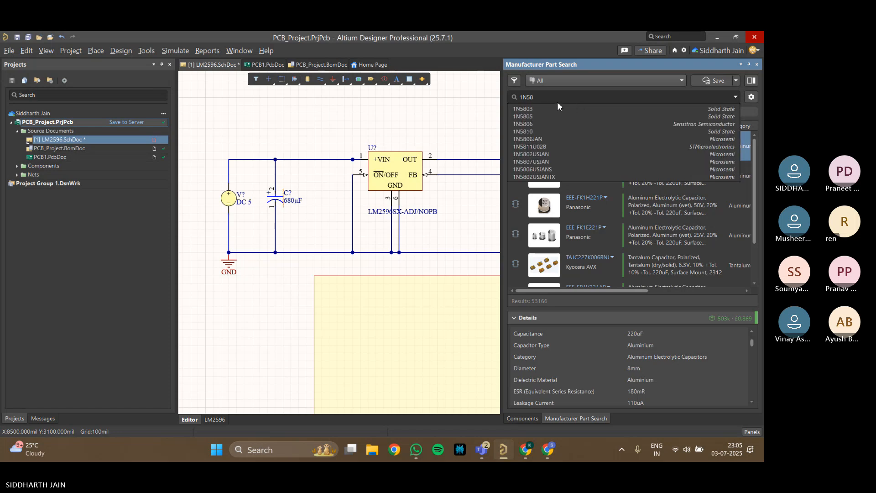
text(2)
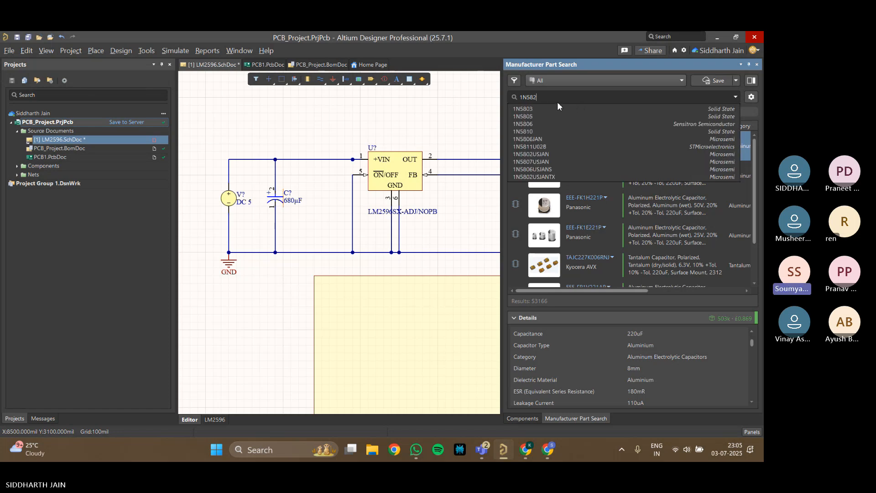
text(4)
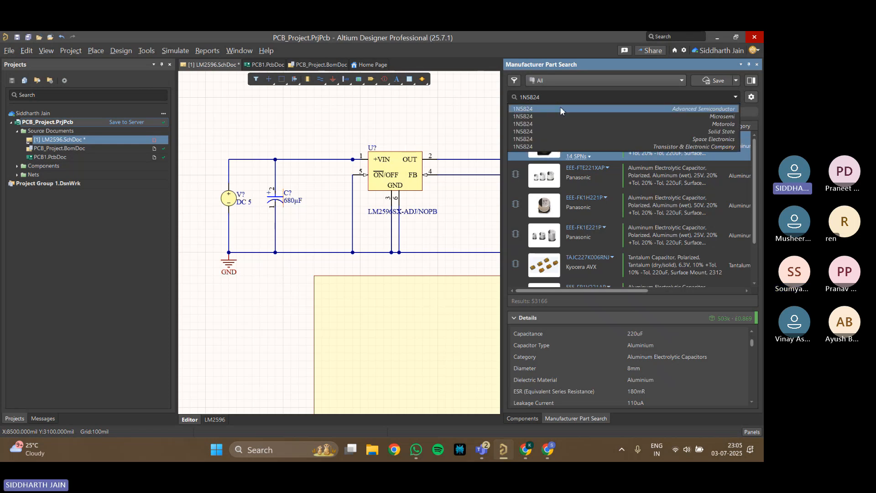
click(560, 109)
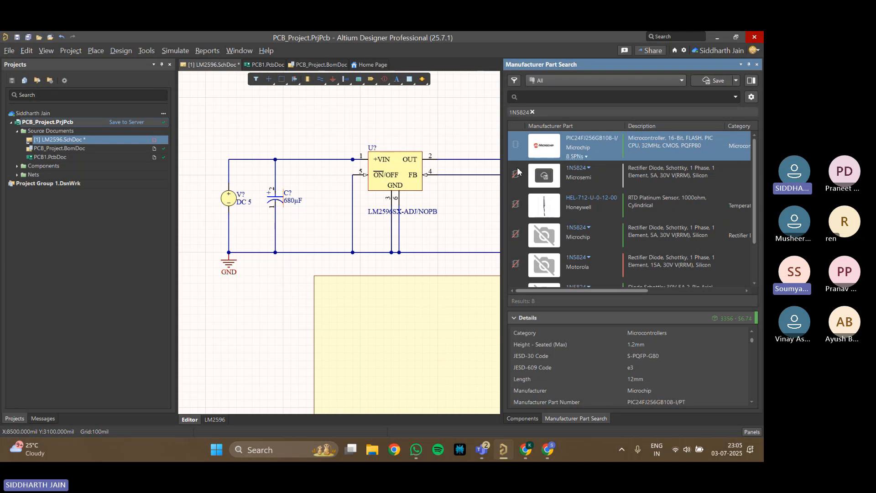
Look through the 1N5824 results and check which manufacturer parts have models available
scroll(522, 233, down, 2)
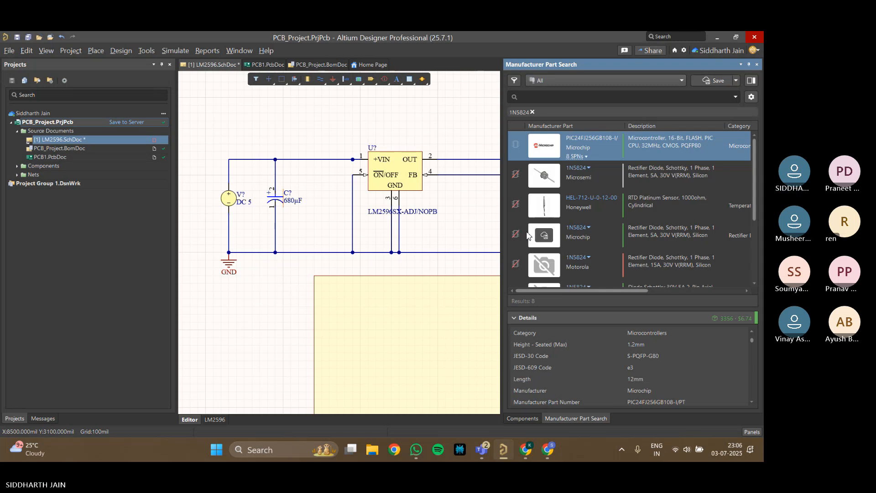
scroll(525, 237, down, 4)
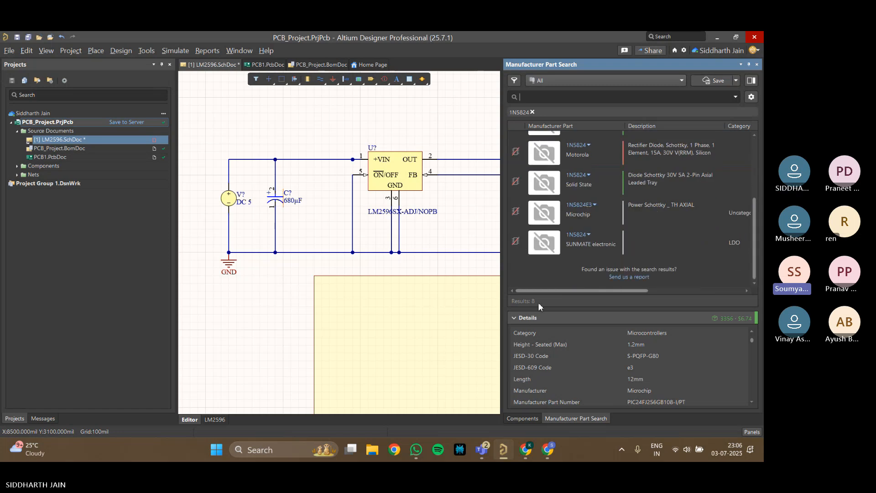
drag(546, 290, 518, 283)
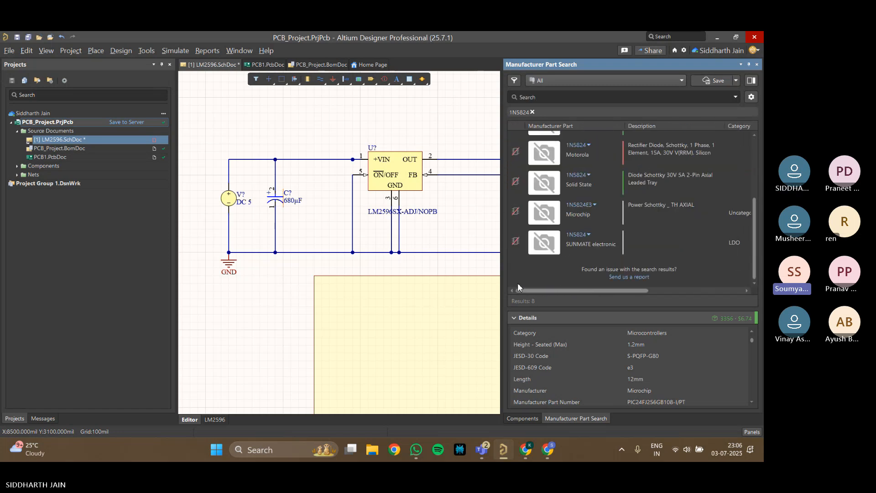
Clear the 1N5824 filter and search the manufacturer parts for 1N4148
click(532, 112)
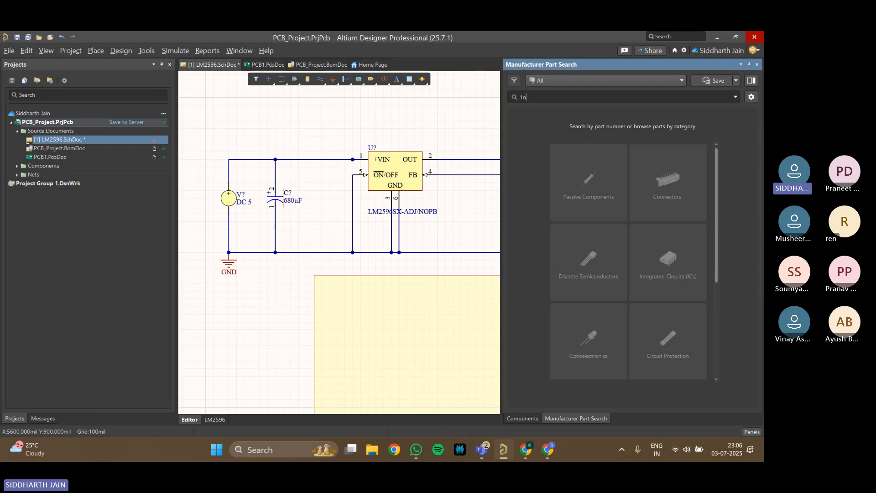
text(1n4148)
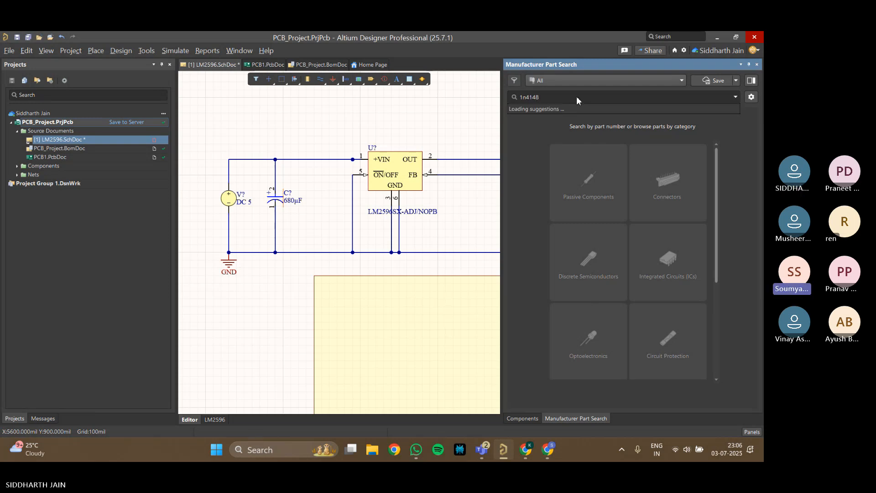
click(524, 92)
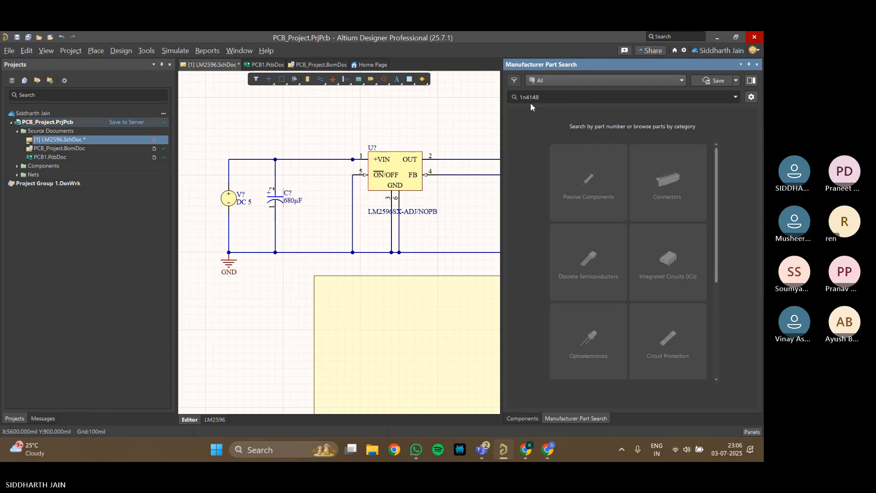
key(BackSpace)
text(N)
click(567, 94)
key(Return)
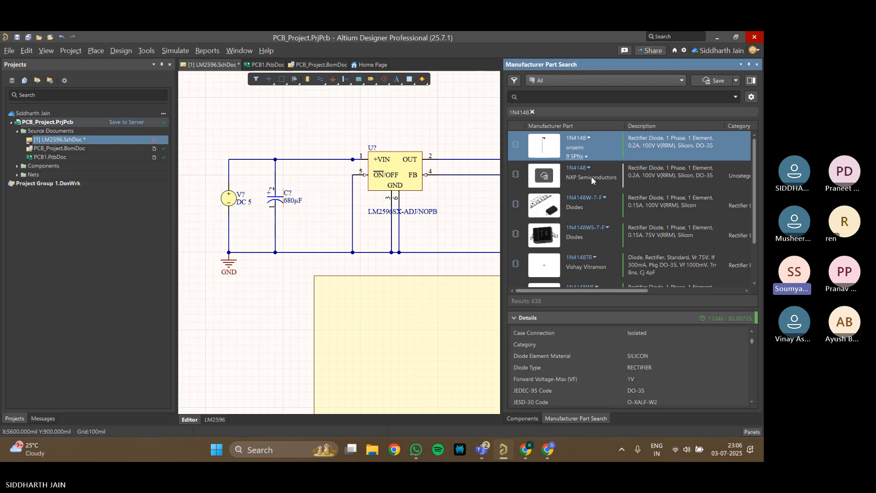
Examine the detailed parameters of the onsemi 1N4148 diode
scroll(597, 354, down, 1)
scroll(597, 349, down, 3)
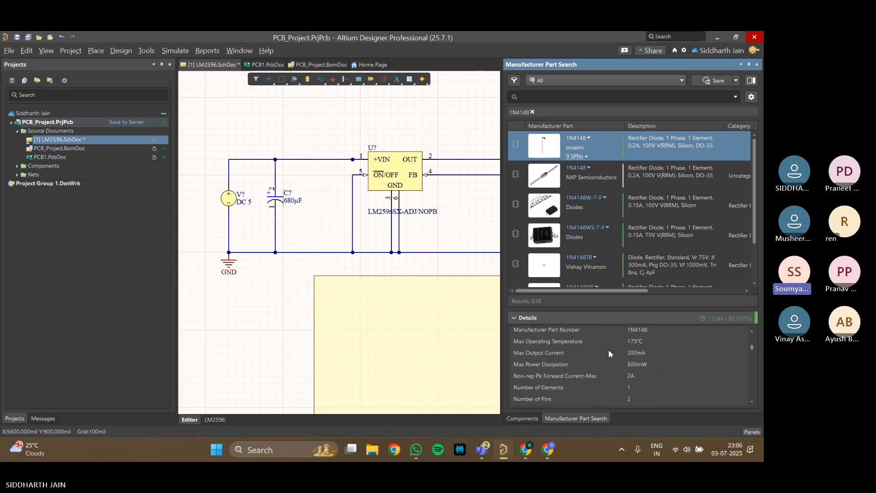
scroll(641, 365, down, 3)
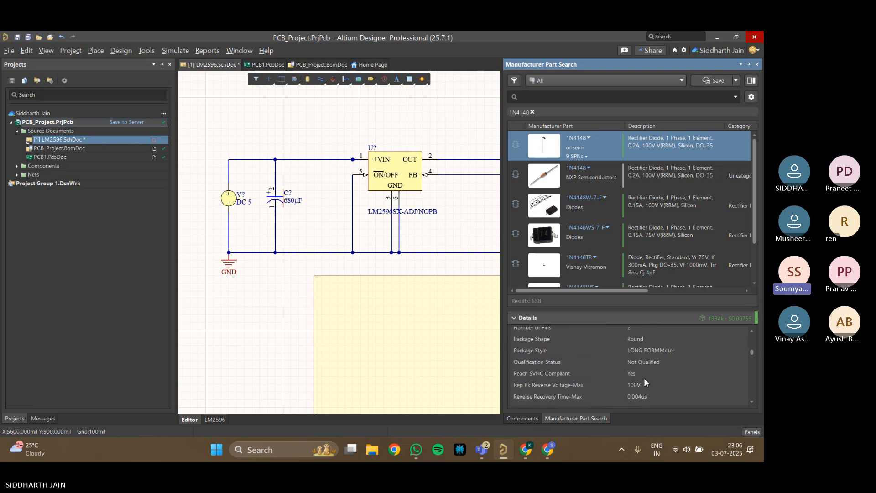
scroll(645, 382, down, 1)
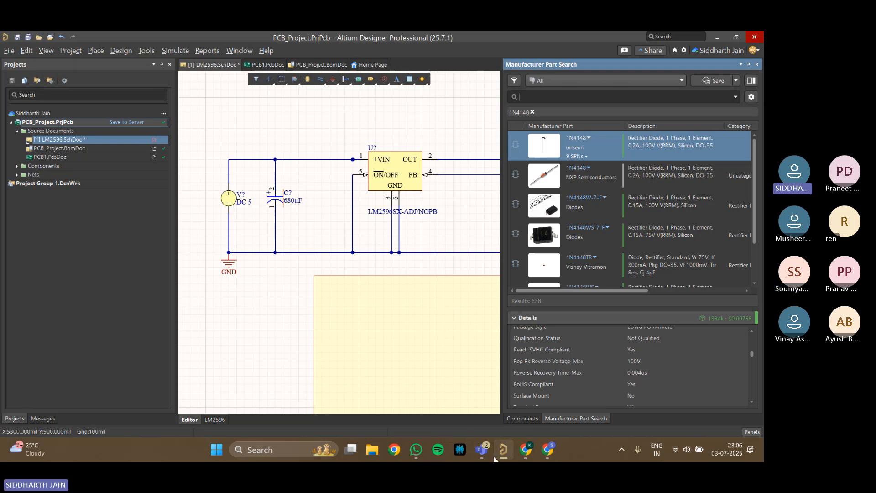
click(433, 45)
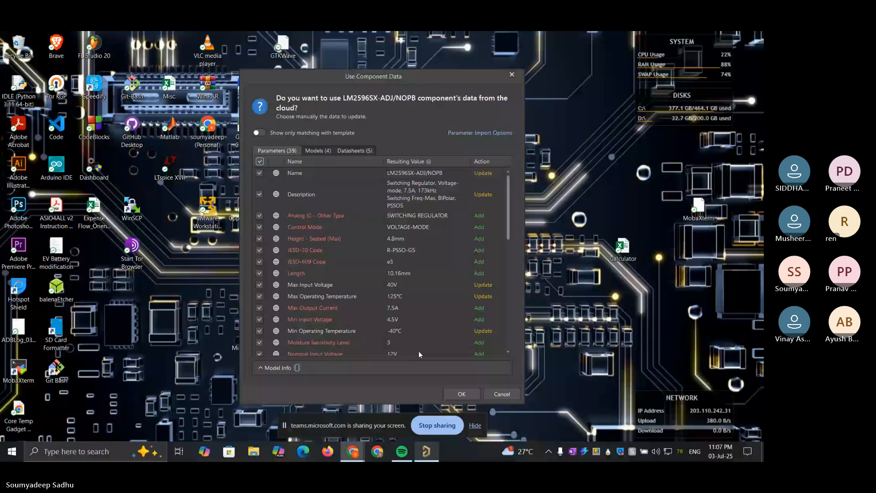
Review the datasheets and parameters offered for LM2596SX-ADJ/NOPB and accept the use of its cloud component data
click(359, 151)
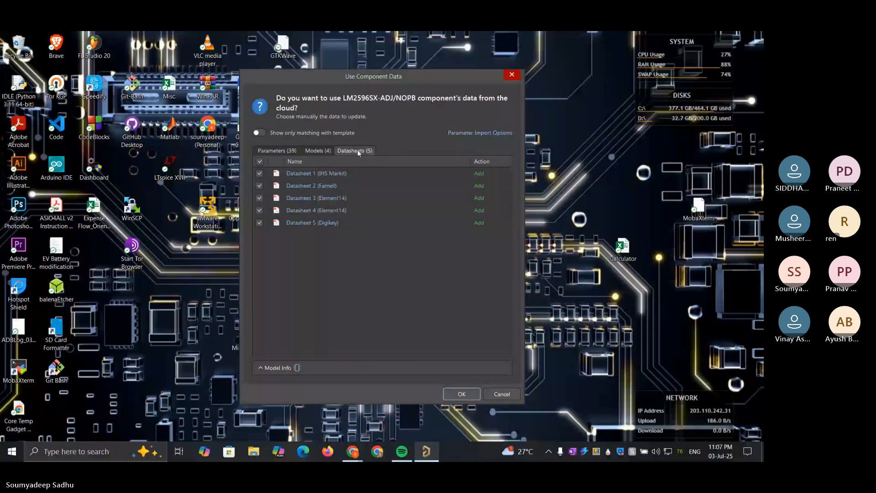
click(277, 151)
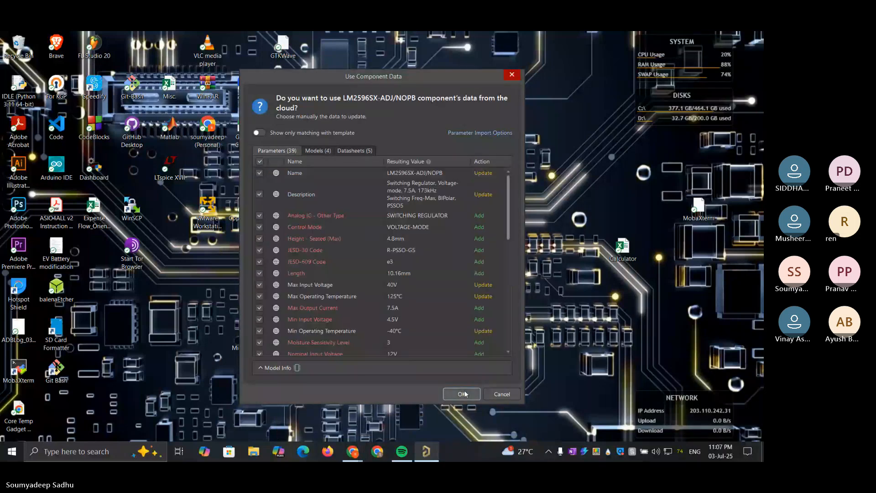
click(464, 394)
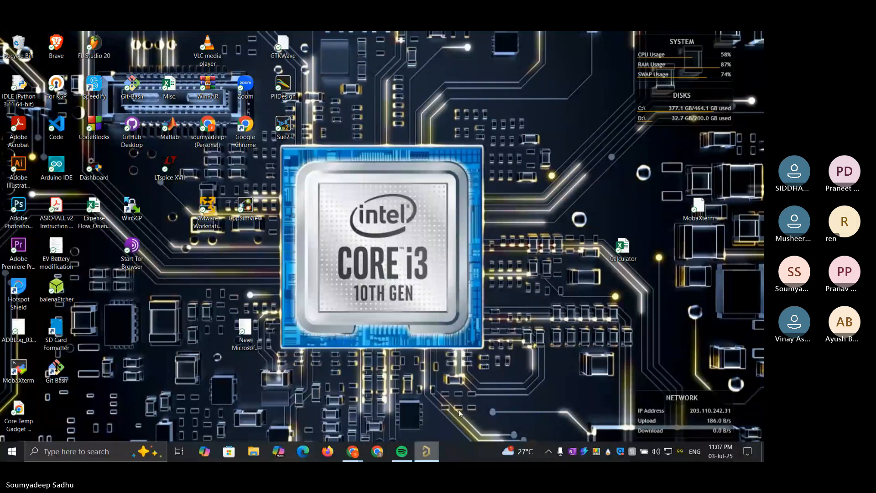
Switch to Altium Designer, check PCB_Project.BomDoc, and bring up the whole Sheet2.SchDoc schematic in view
click(427, 452)
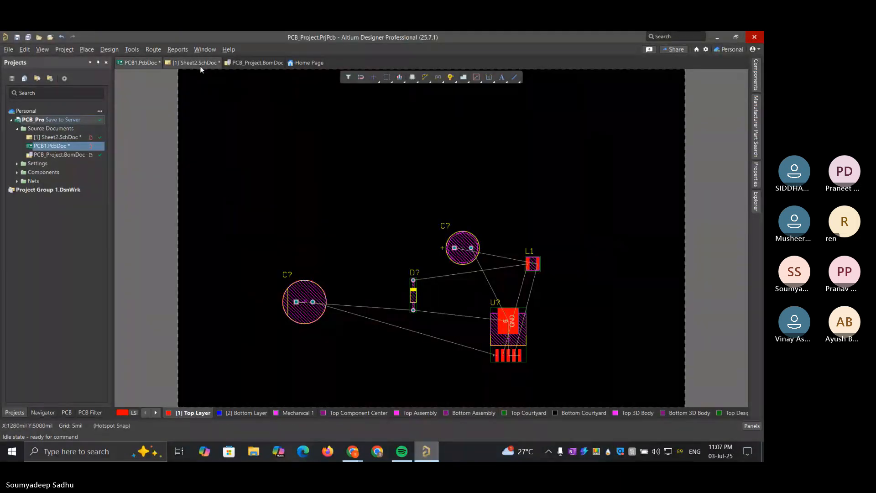
click(236, 62)
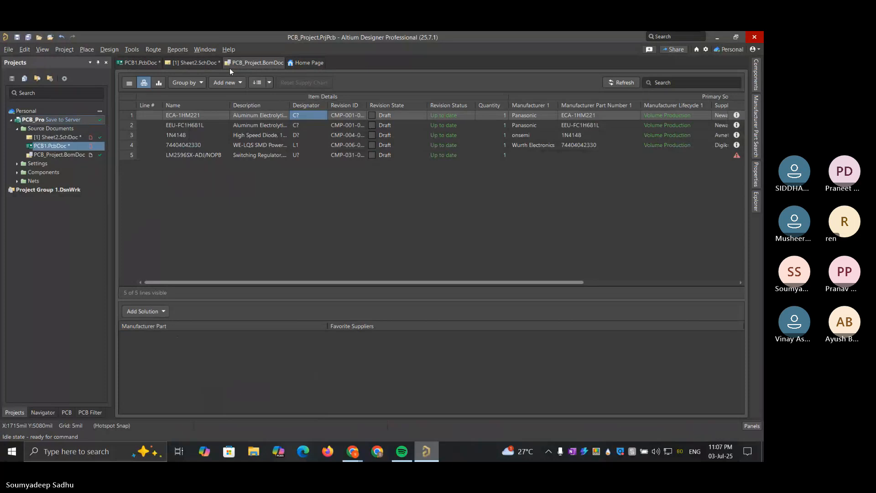
click(181, 63)
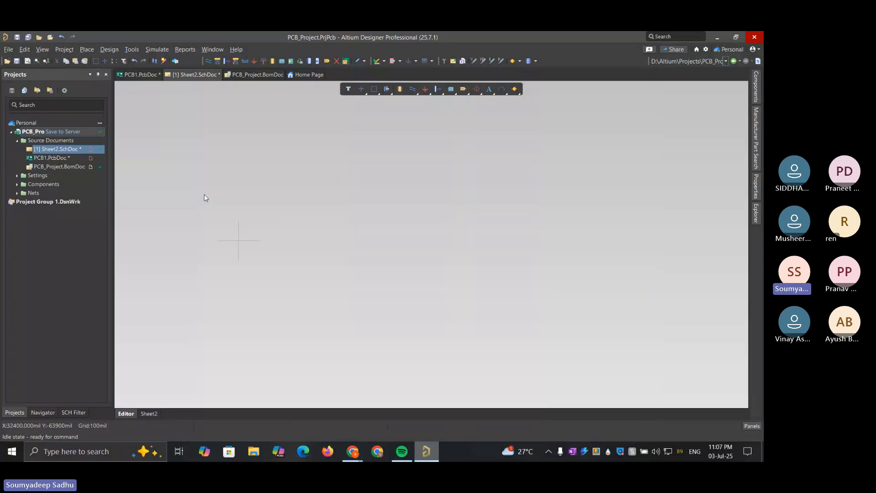
click(42, 49)
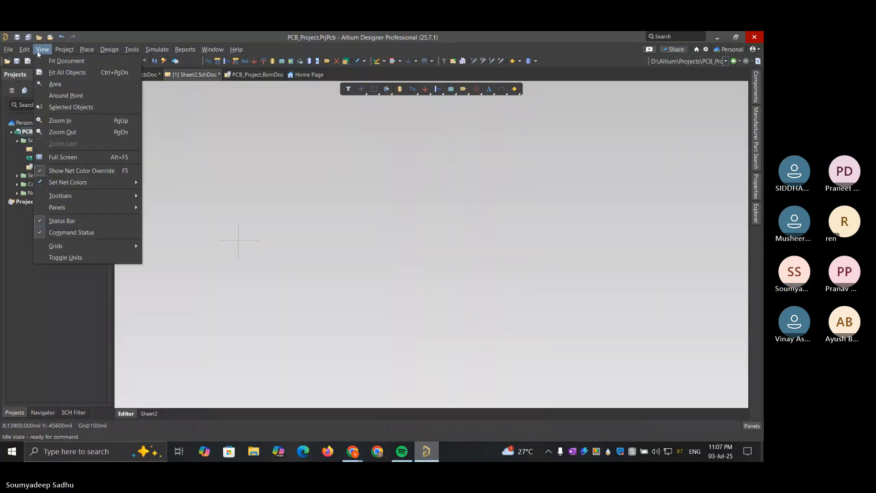
mouse_move(62, 46)
click(64, 60)
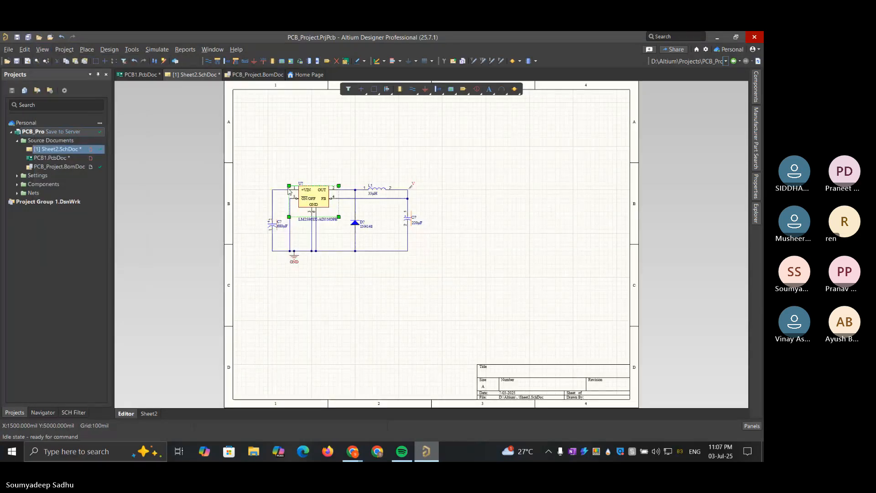
Switch to the Teams meeting in the browser and view the PCB layout image shared in the meeting chat
click(352, 451)
click(460, 409)
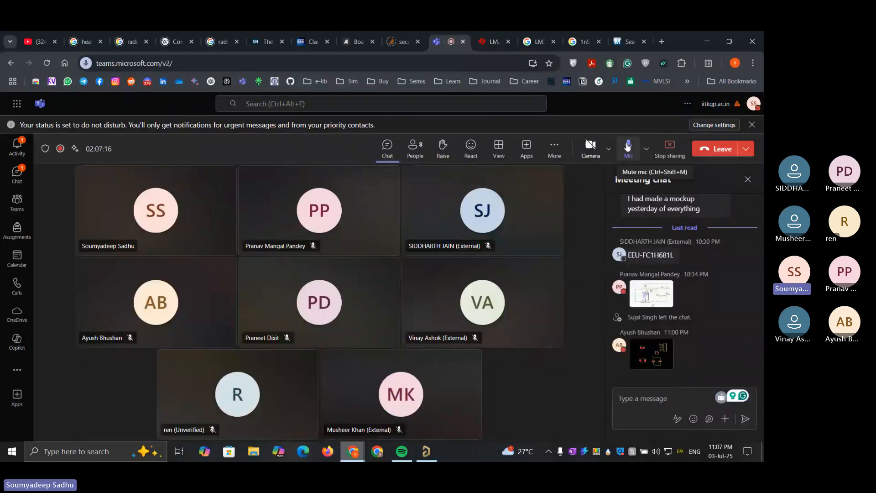
mouse_move(653, 317)
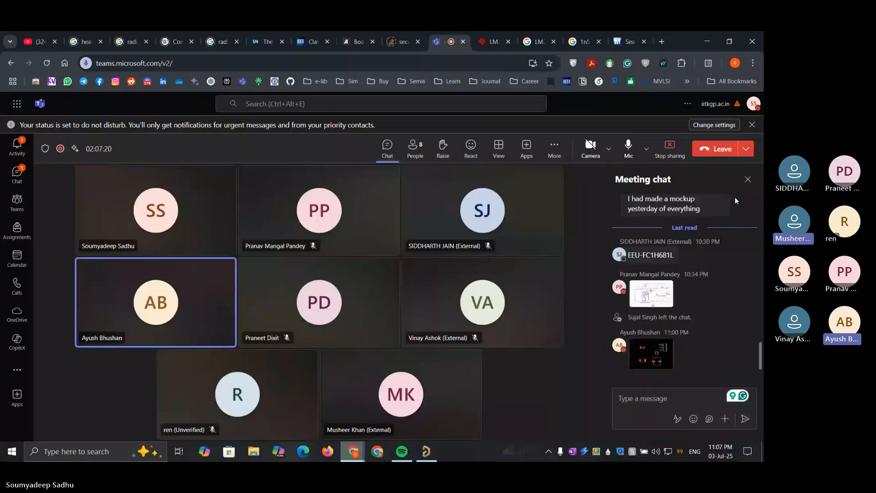
click(653, 357)
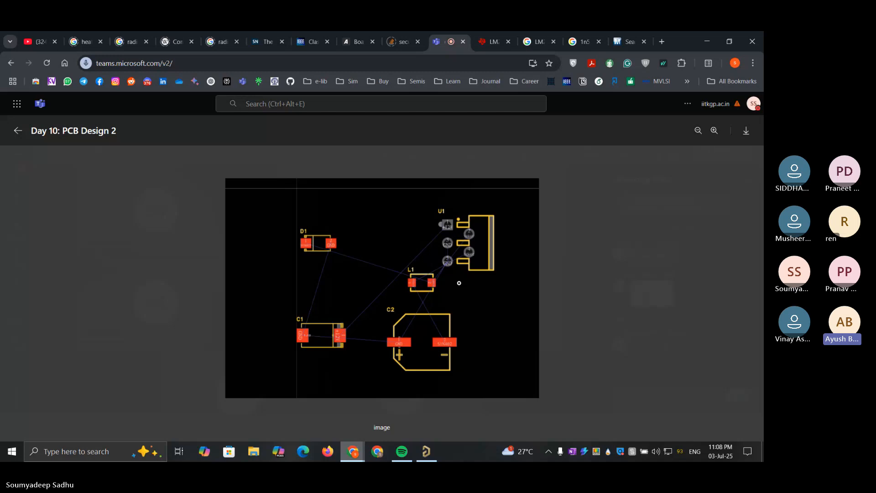
click(19, 131)
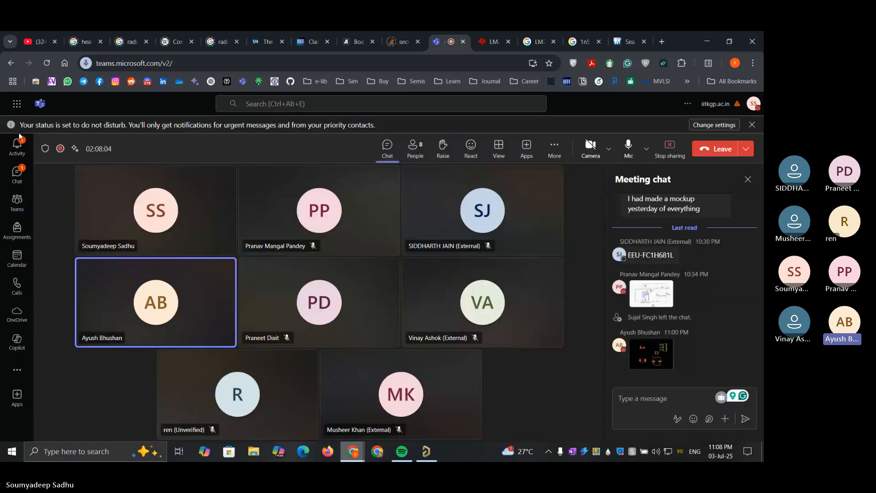
Examine the pad net names and connections of U1, D1 and L1 in the shared layout image, and close it
click(644, 363)
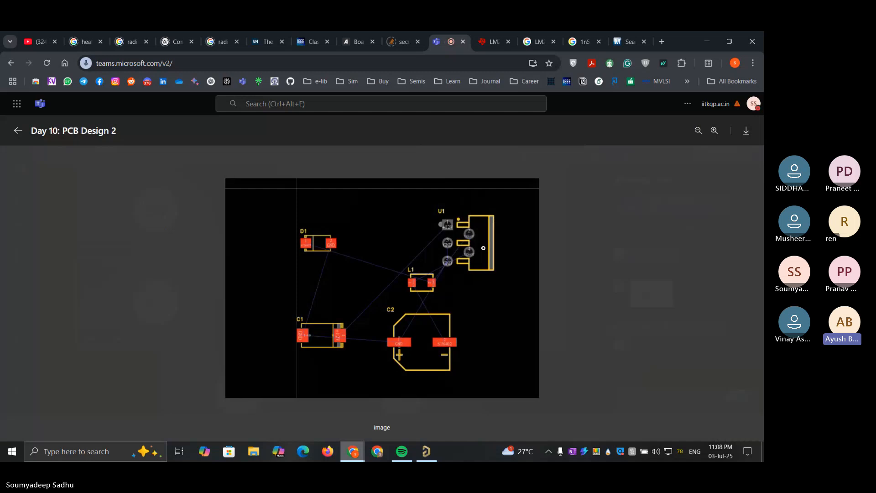
scroll(483, 247, up, 5)
drag(534, 211, 443, 295)
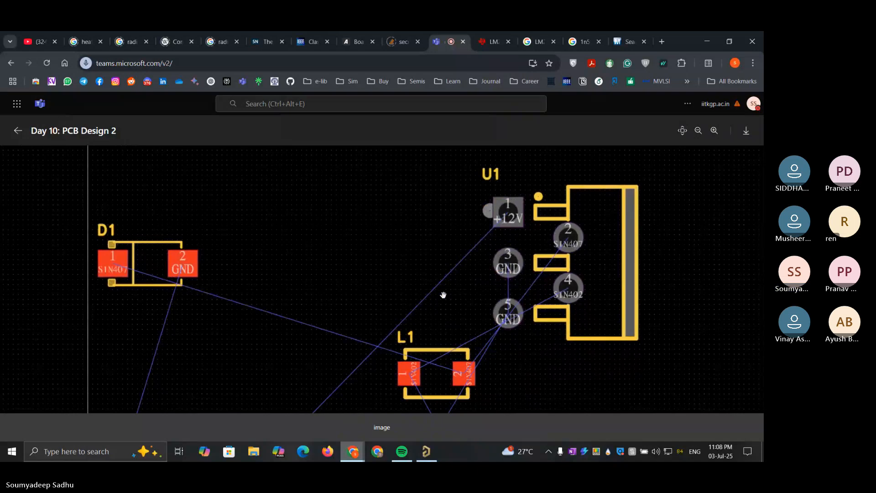
drag(614, 284, 605, 284)
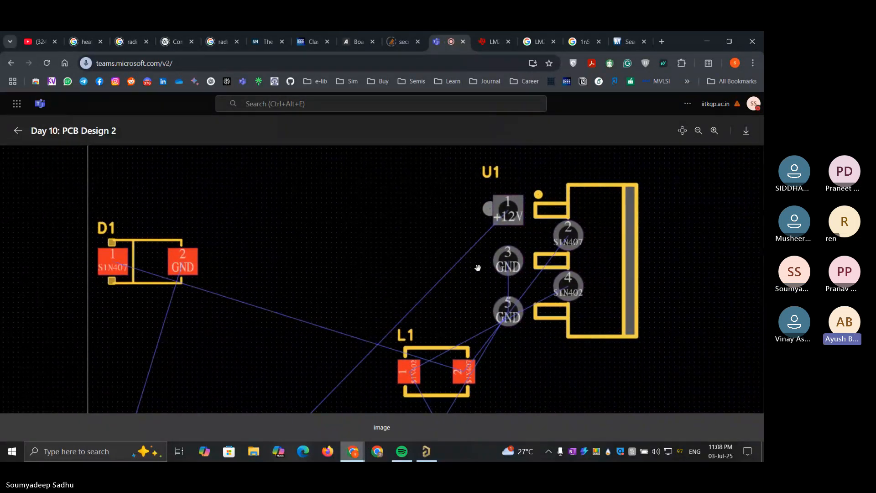
scroll(479, 268, down, 8)
scroll(479, 268, up, 9)
scroll(478, 267, down, 1)
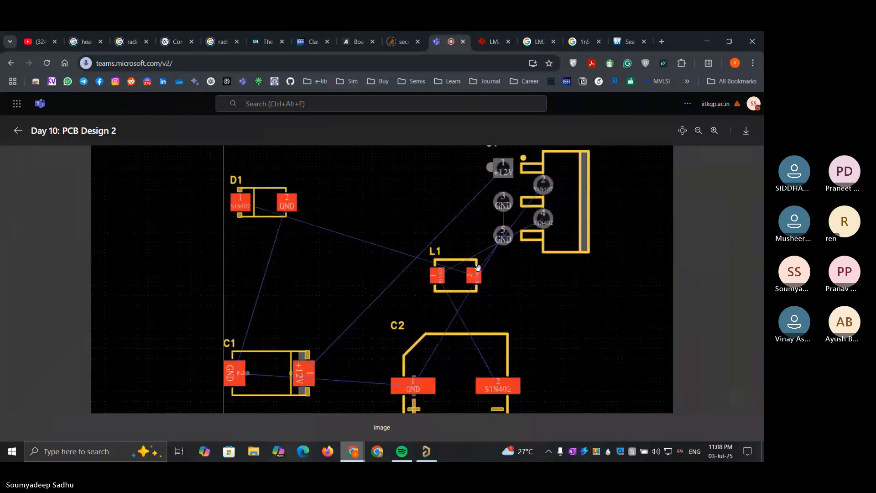
scroll(478, 268, down, 4)
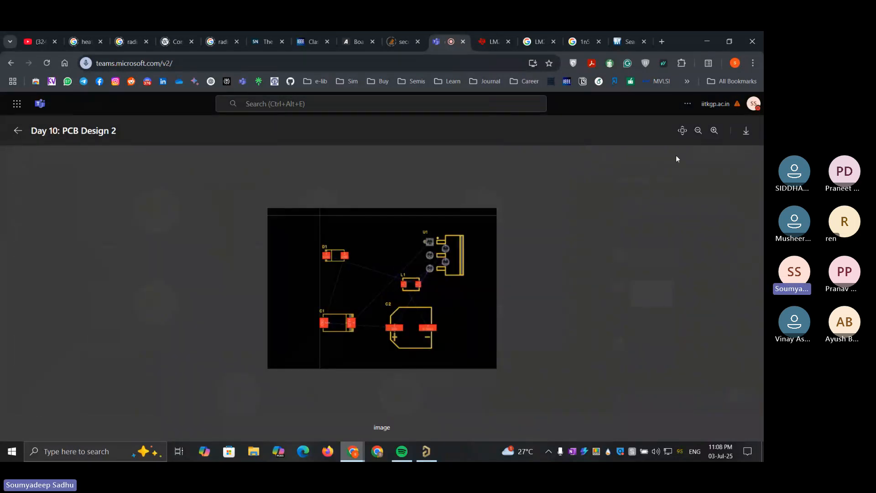
click(18, 132)
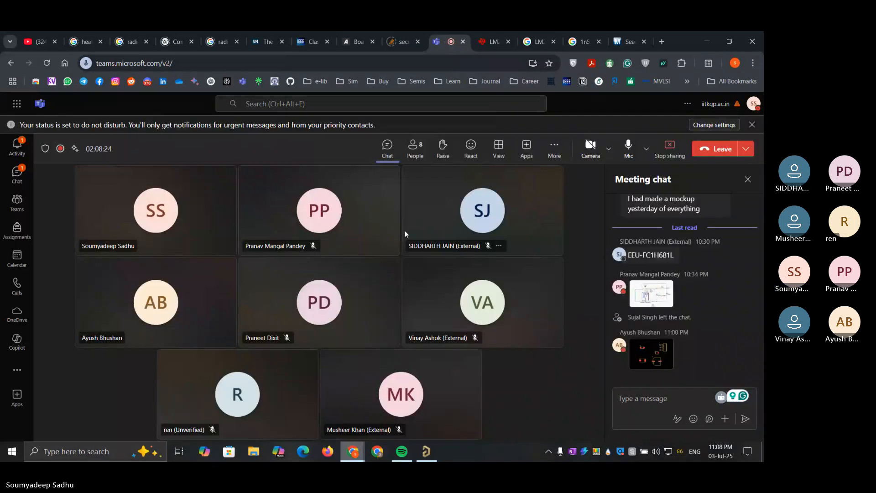
Reopen the shared layout image, inspect inductor L1's pads and connections up close, and return to the meeting
click(666, 357)
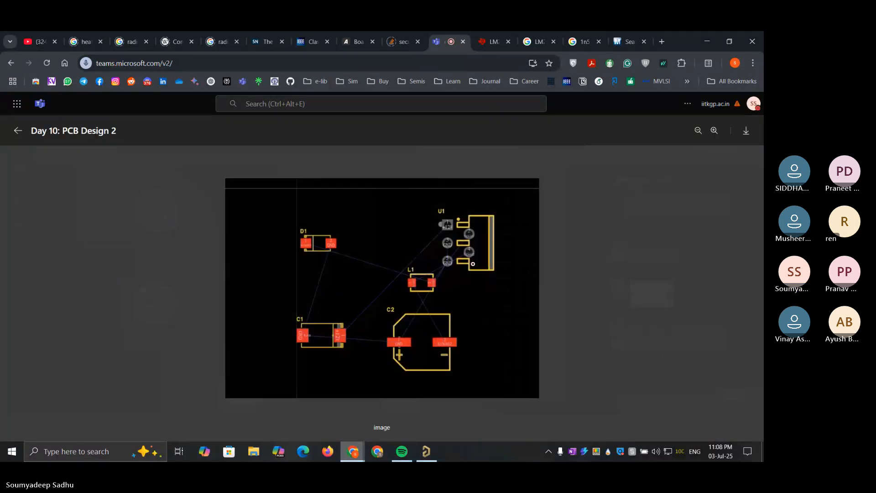
scroll(463, 256, up, 5)
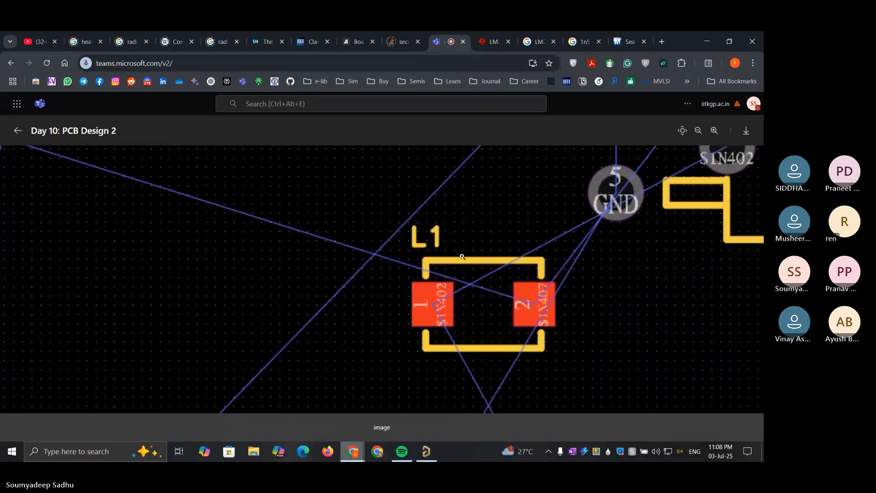
scroll(462, 257, down, 5)
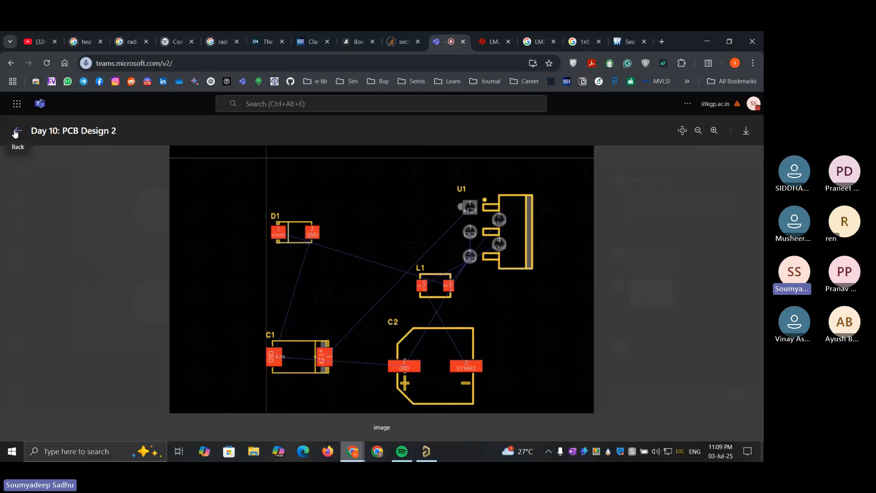
click(15, 132)
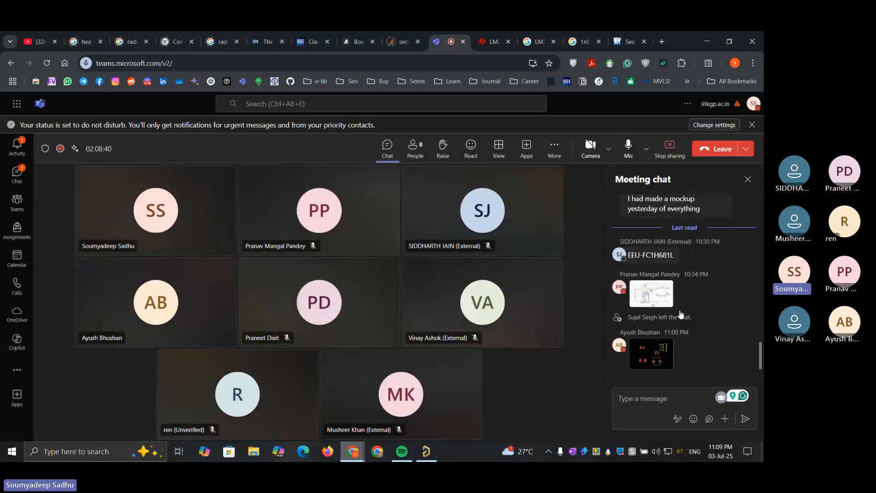
Examine the footprints and connection lines of D1, C1, C2 and L1 in the chat's layout image, and return to the meeting
click(651, 353)
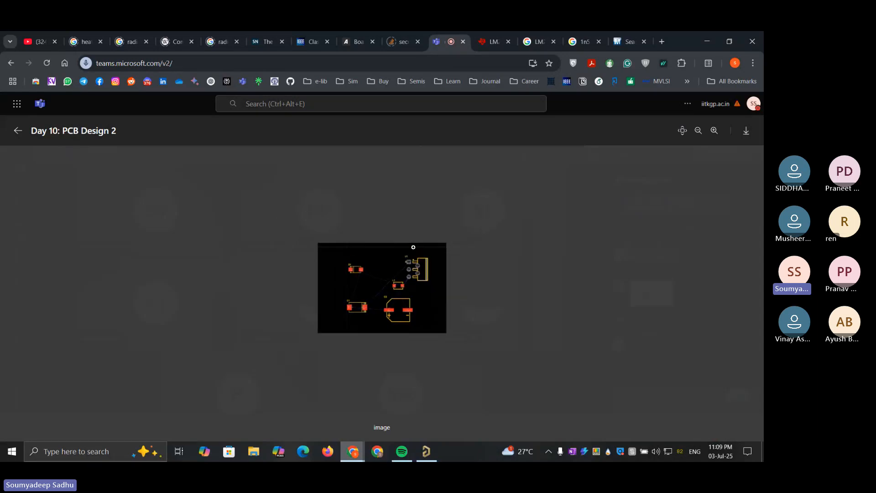
scroll(414, 247, down, 2)
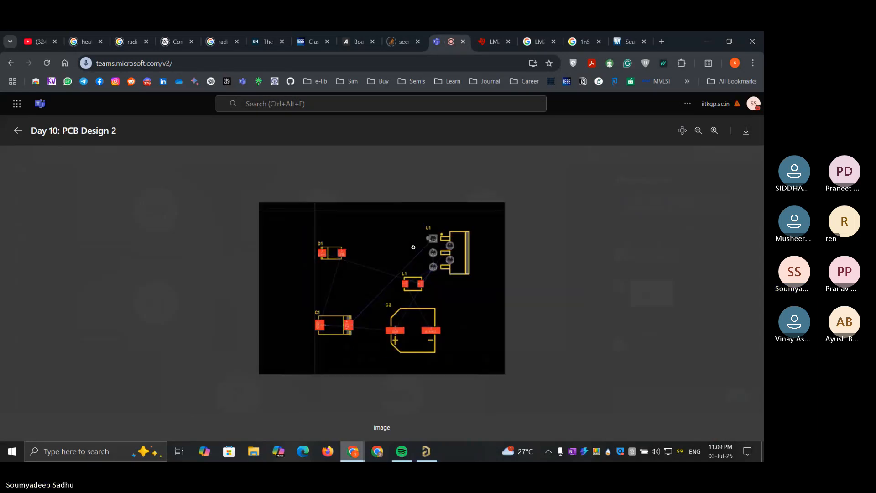
scroll(413, 247, up, 2)
scroll(413, 247, down, 1)
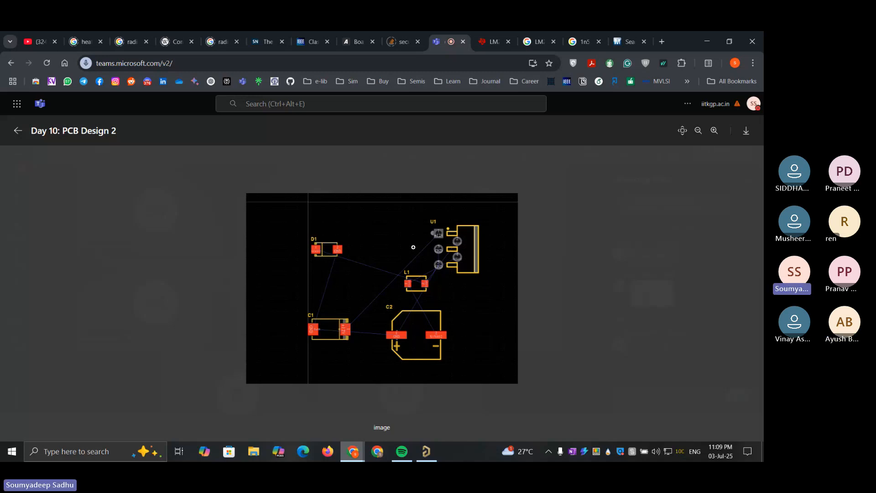
scroll(414, 247, up, 5)
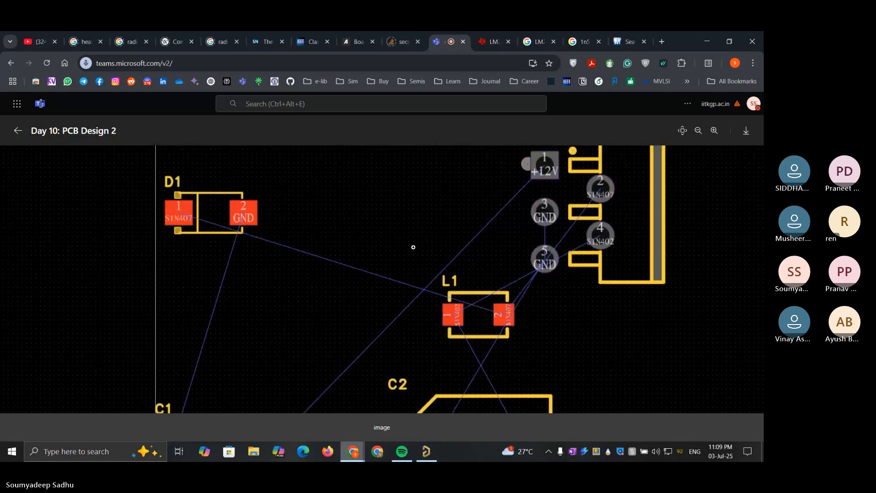
scroll(423, 313, down, 5)
scroll(425, 316, up, 5)
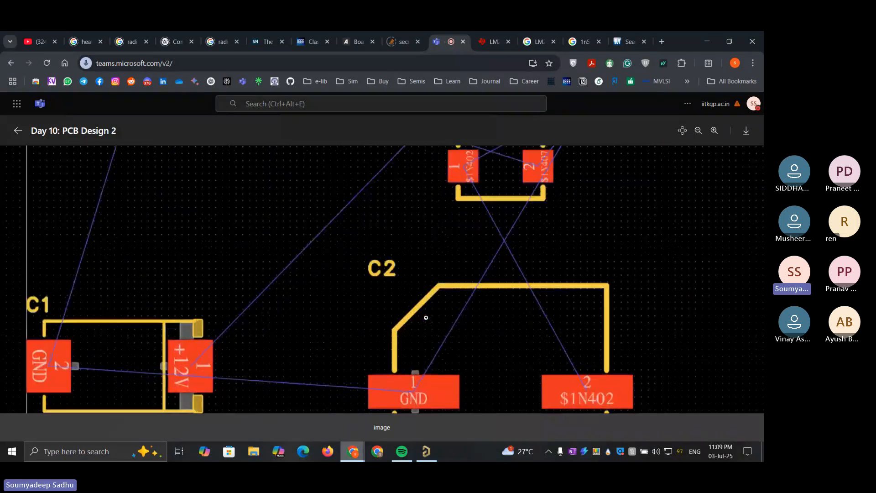
scroll(426, 318, down, 5)
scroll(425, 317, down, 3)
scroll(426, 317, up, 8)
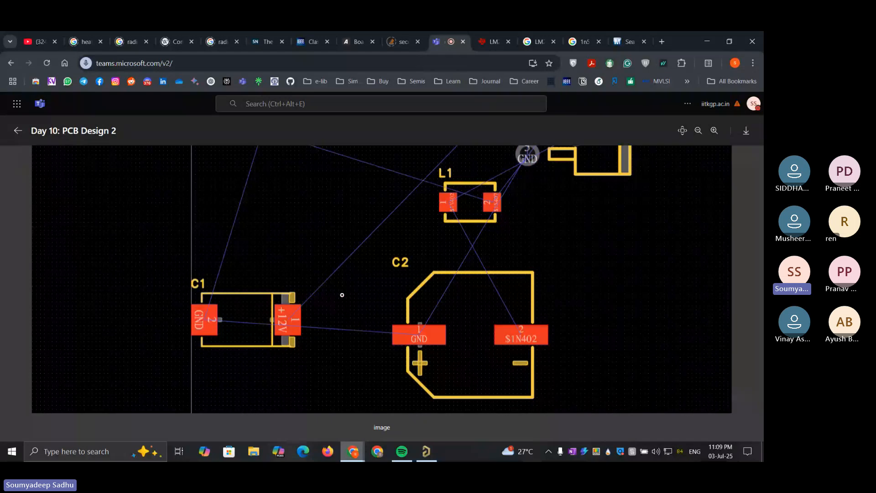
scroll(341, 294, down, 6)
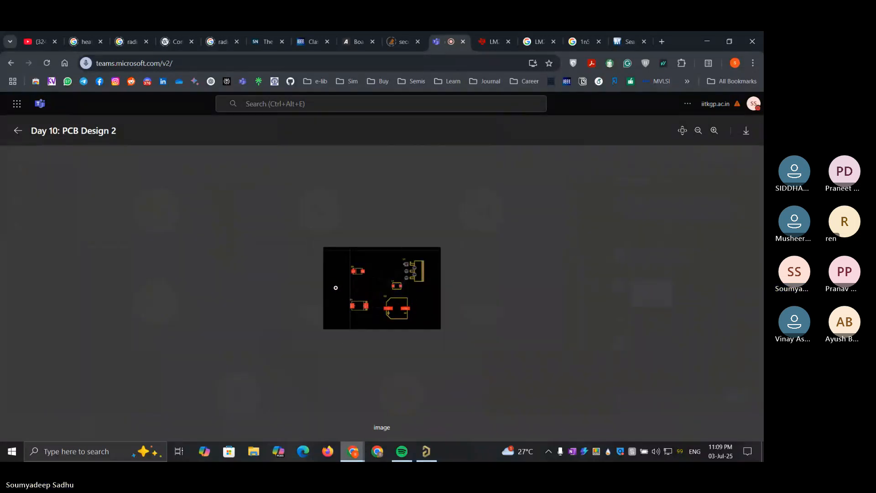
scroll(333, 284, up, 3)
scroll(333, 284, up, 3)
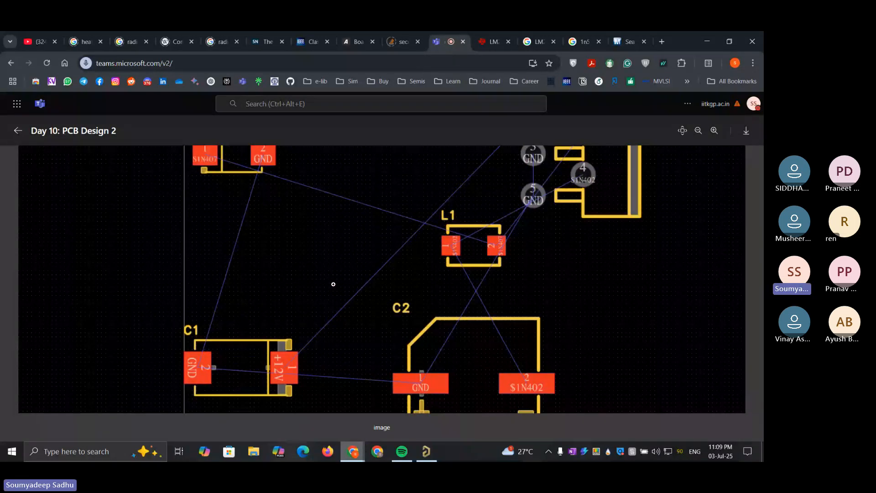
scroll(333, 284, down, 4)
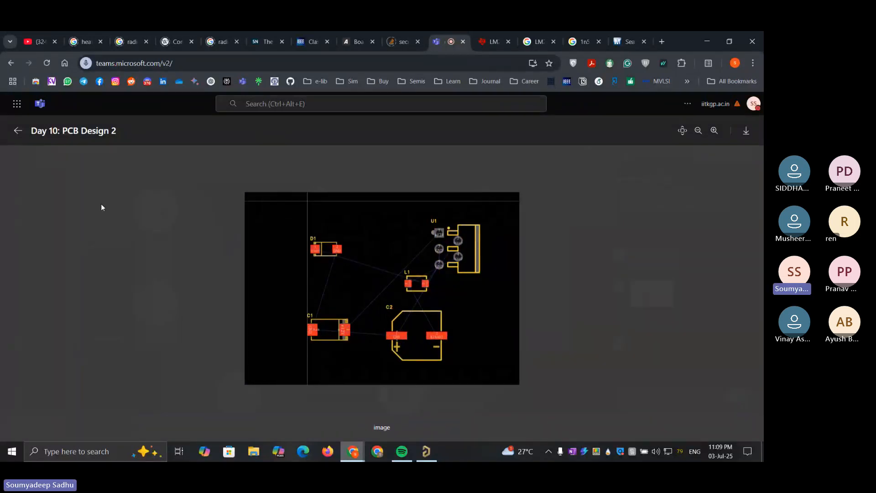
click(18, 137)
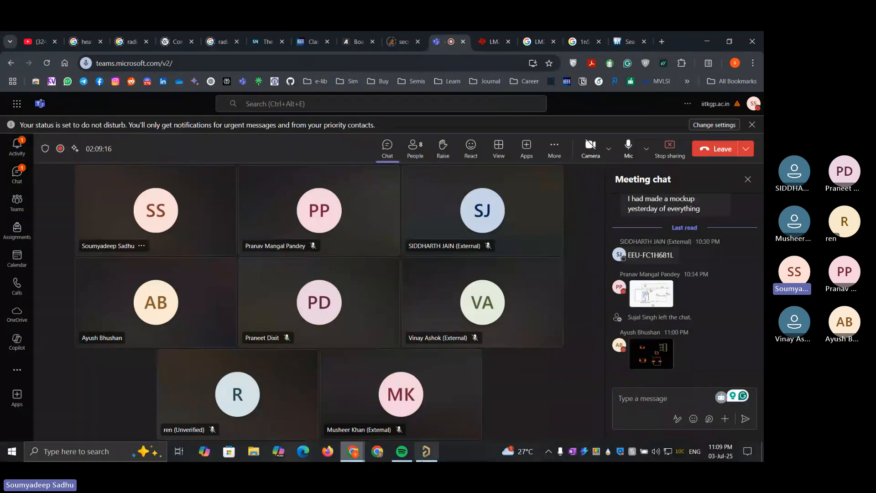
Switch back to Altium Designer and save the schematic Sheet2.SchDoc
click(420, 456)
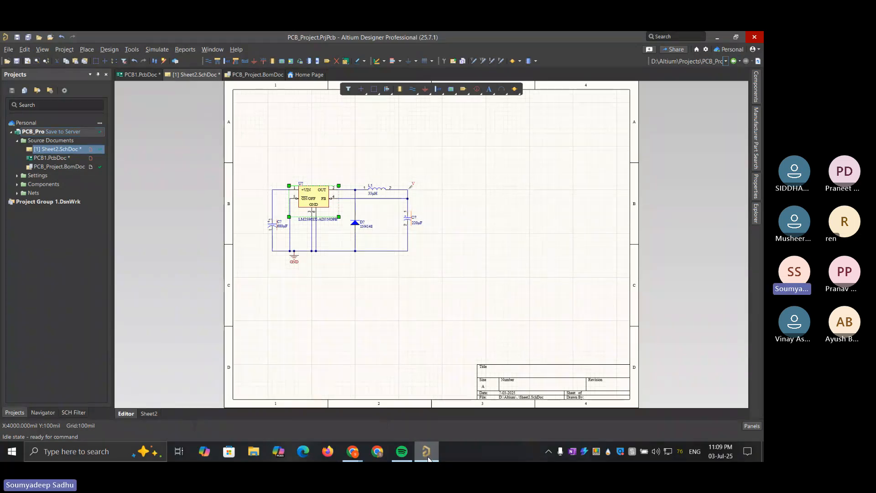
click(426, 452)
click(427, 453)
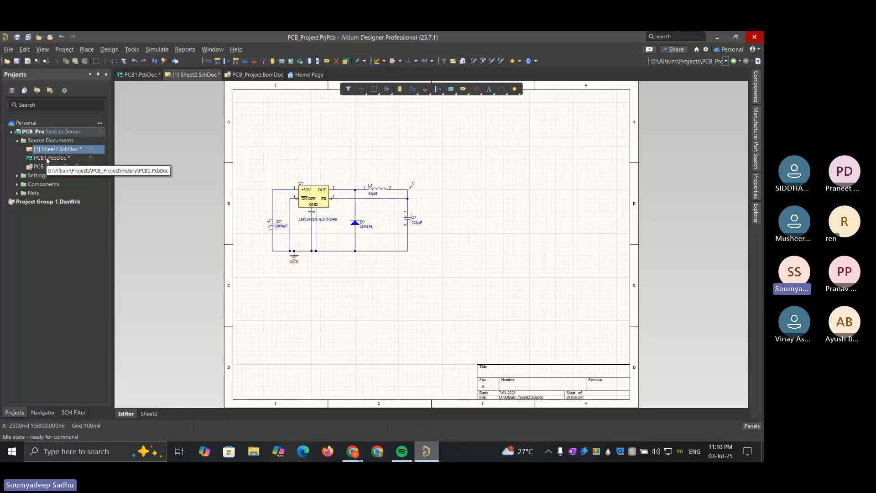
right_click(204, 76)
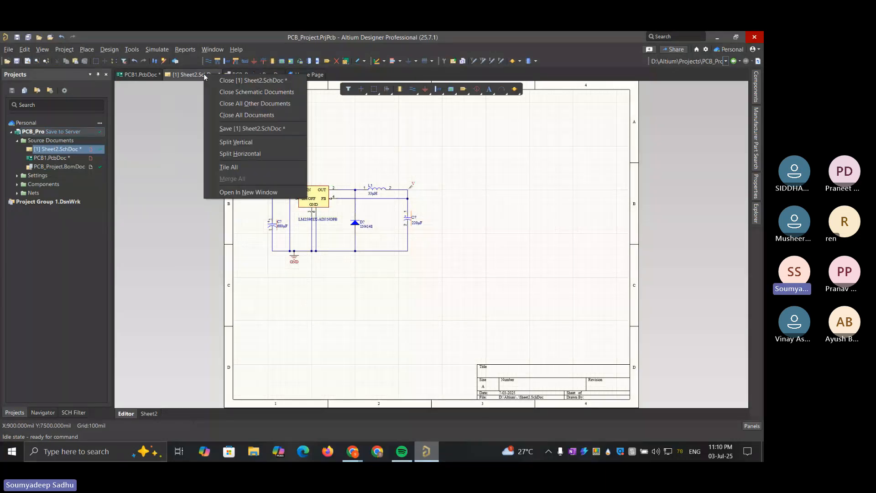
click(238, 130)
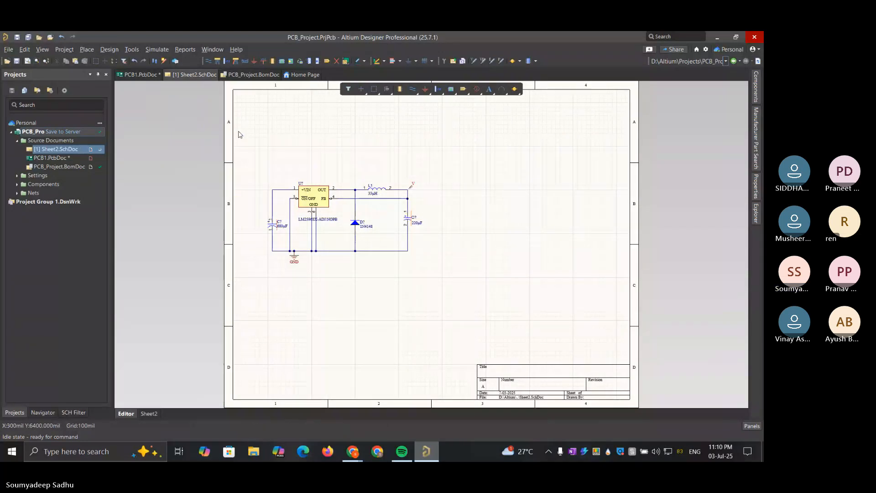
Open PCB1.PcbDoc and move the diode up and left, between the two capacitors
double_click(57, 158)
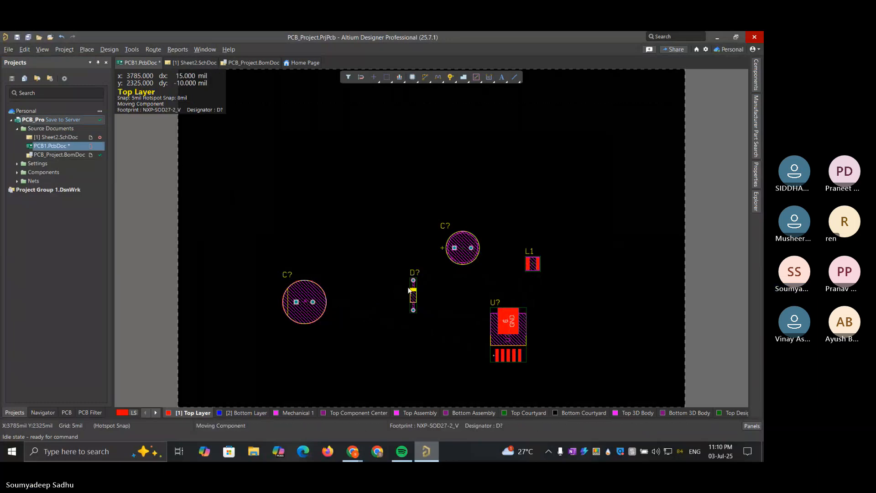
drag(413, 297, 379, 247)
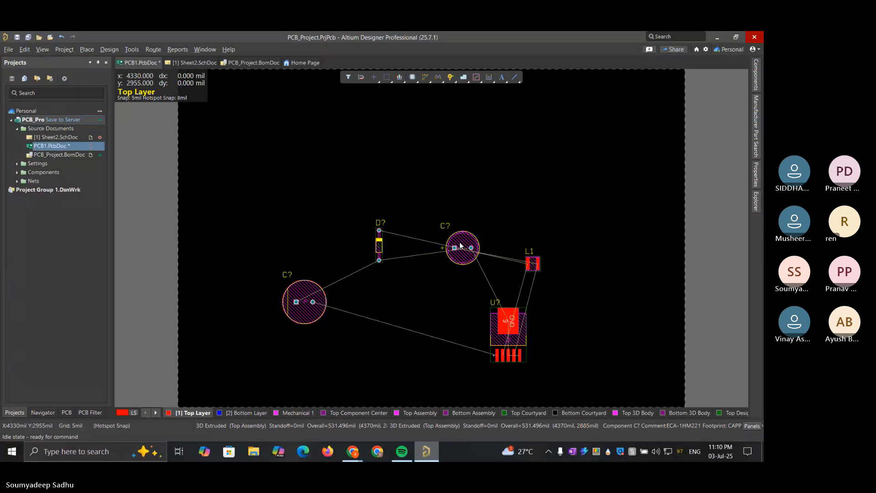
Move the smaller capacitor up and left, and place the LM2596 regulator in the upper-left area of the board
drag(461, 246, 446, 215)
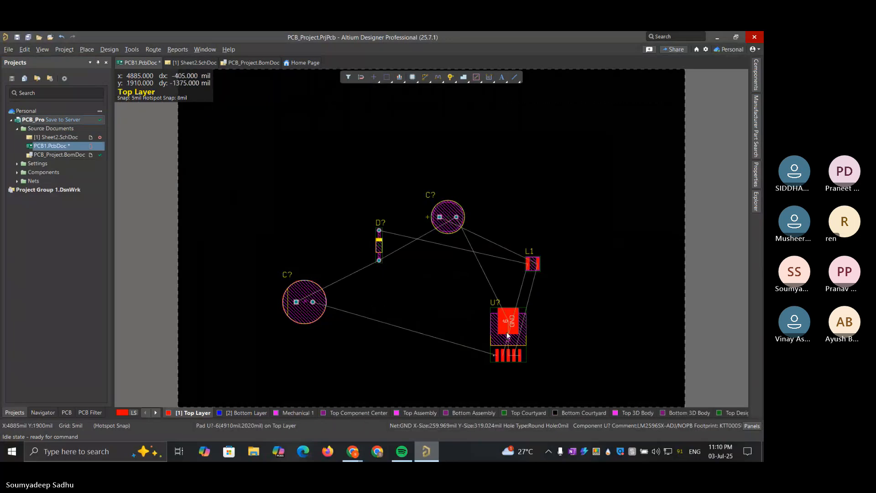
drag(515, 324, 302, 155)
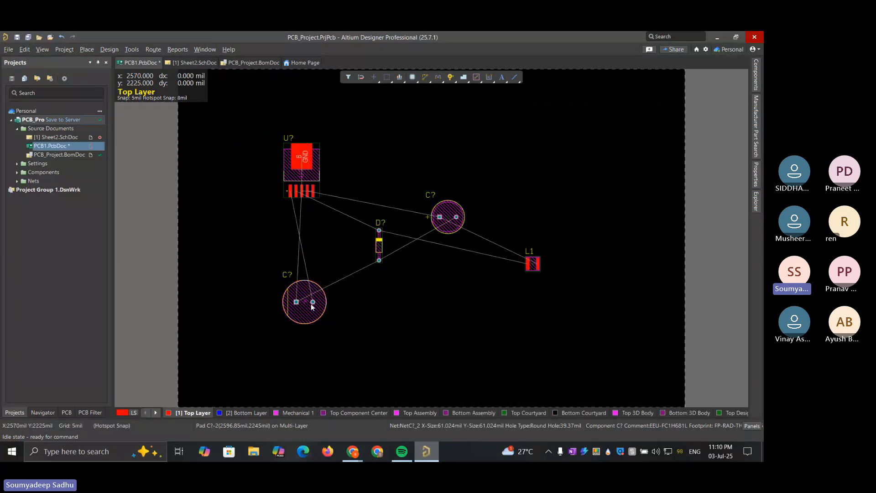
Place the larger capacitor below the regulator and rotate it 180 degrees so its two pads swap sides
drag(313, 287, 295, 291)
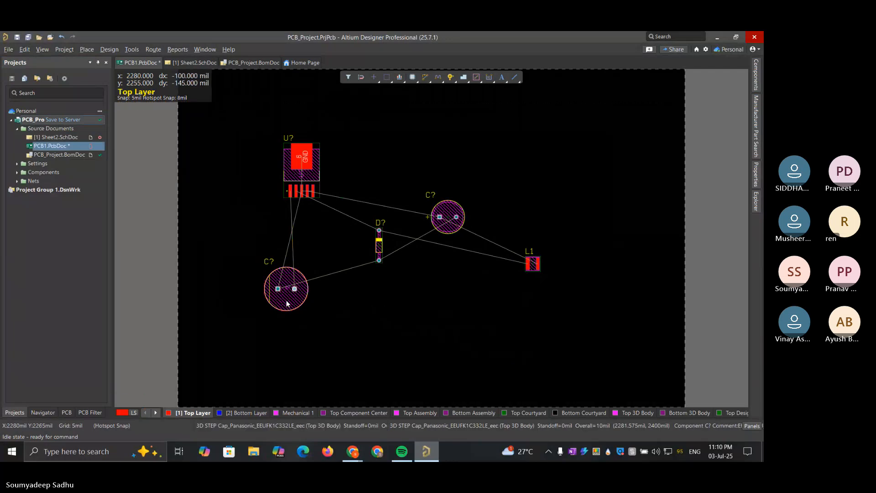
click(286, 300)
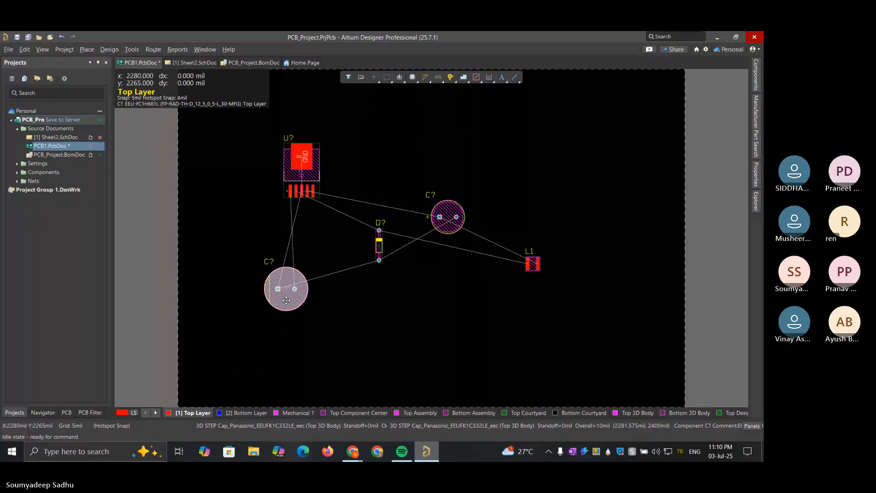
drag(286, 299, 286, 290)
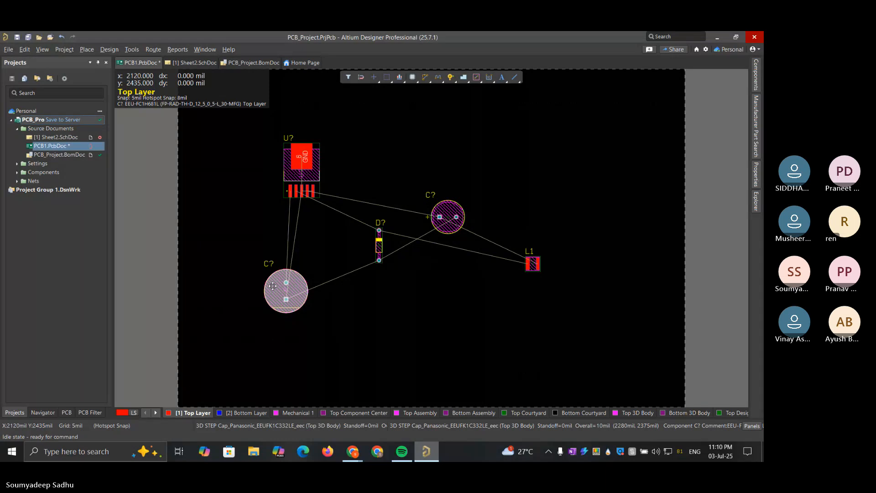
click(273, 286)
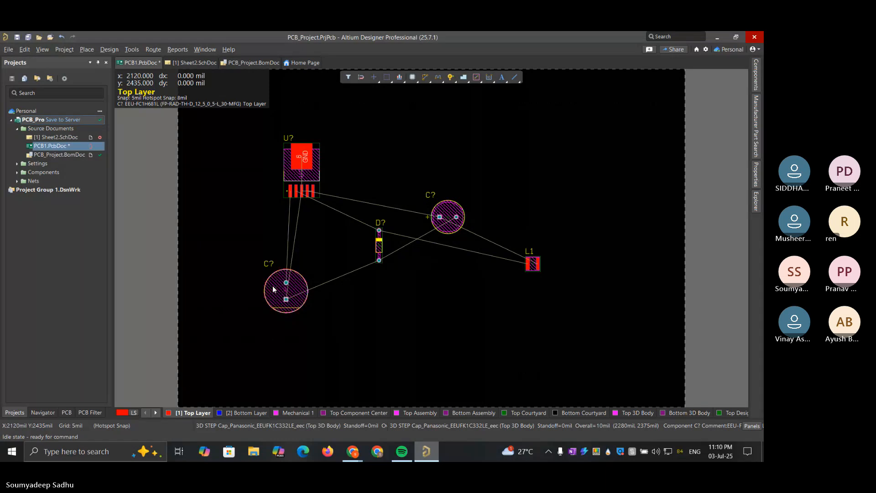
click(272, 286)
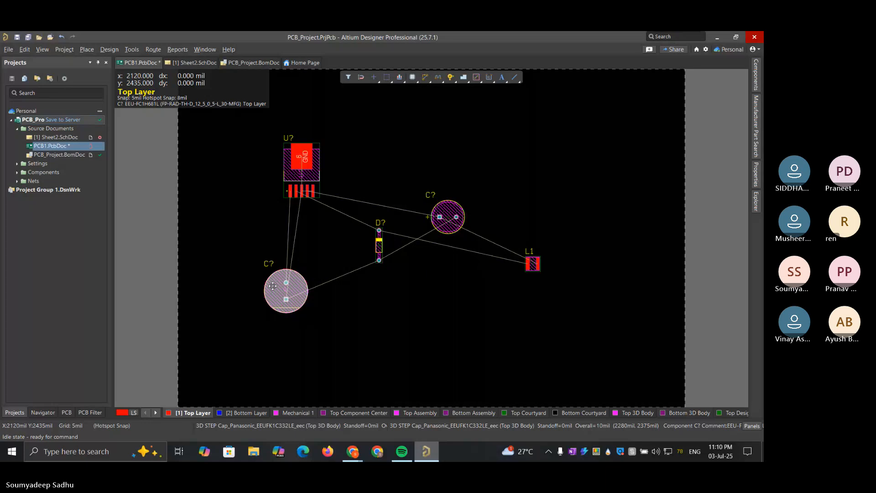
drag(273, 286, 282, 313)
key(space)
key(space)
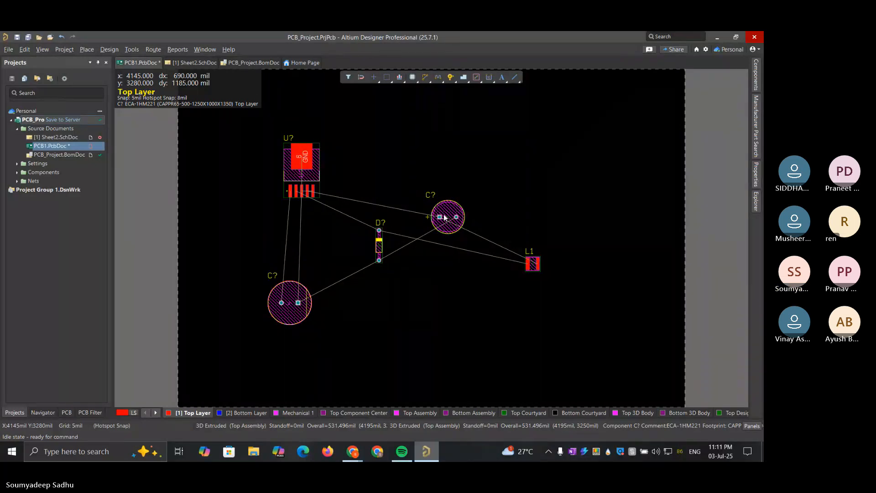
Try positions for the diode between the regulator's pins and the larger capacitor
drag(379, 248, 294, 238)
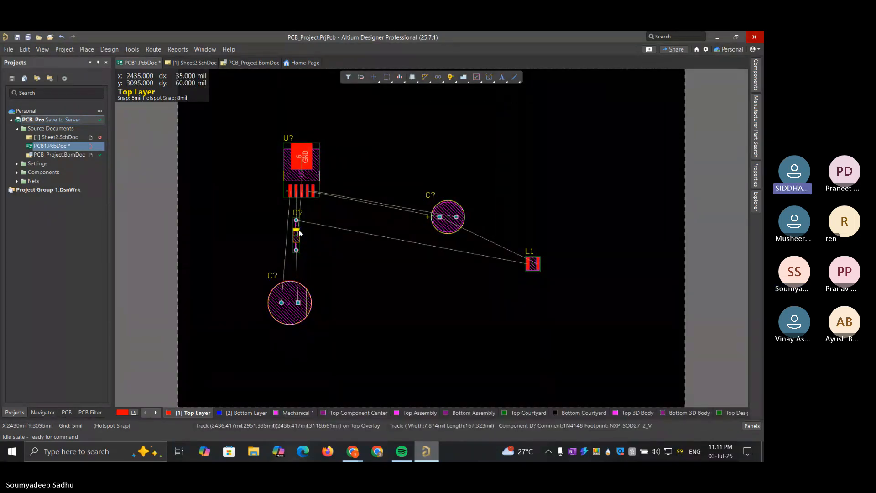
drag(299, 232, 339, 245)
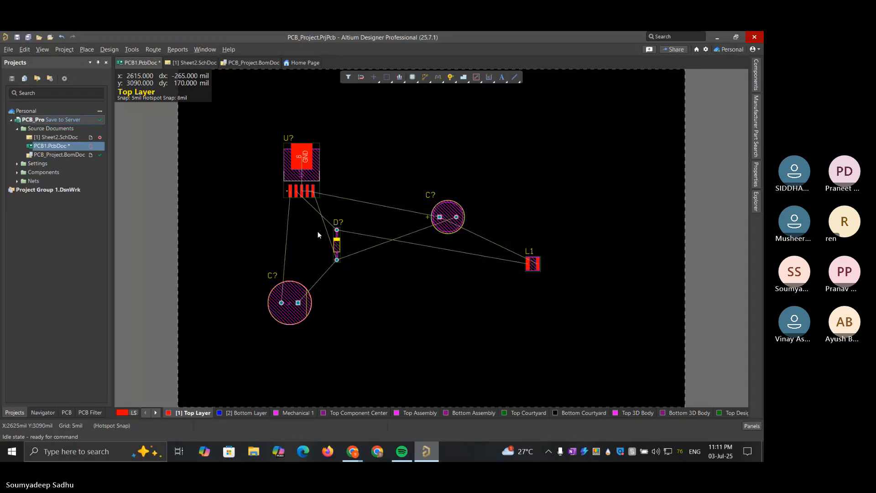
drag(336, 248, 305, 242)
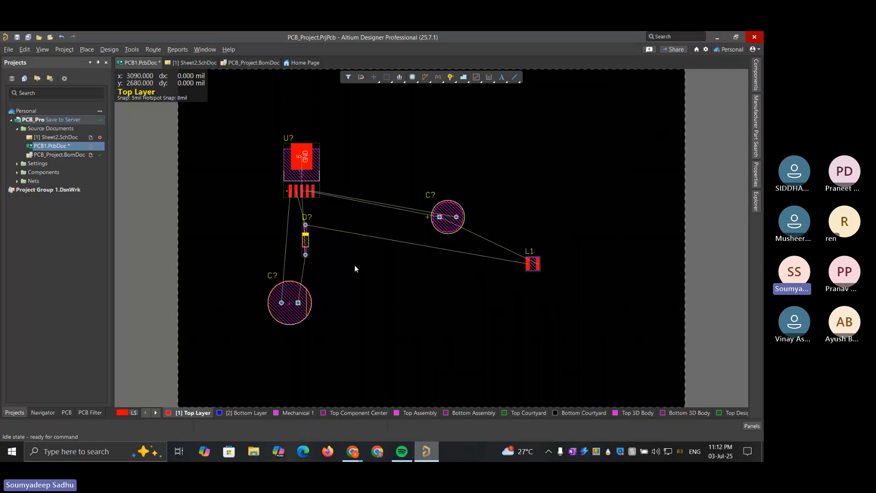
drag(305, 241, 294, 240)
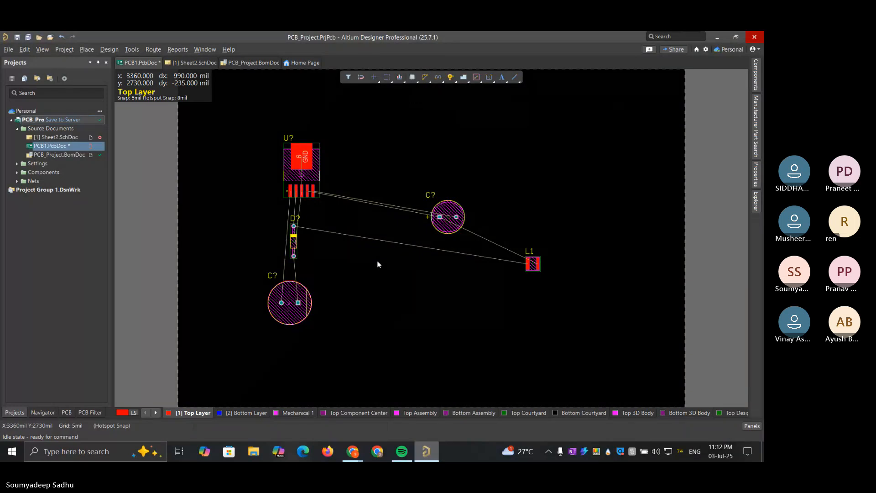
Move the larger capacitor up beneath the regulator's pins and place the diode below it, rotated to lie horizontally
drag(297, 245, 288, 367)
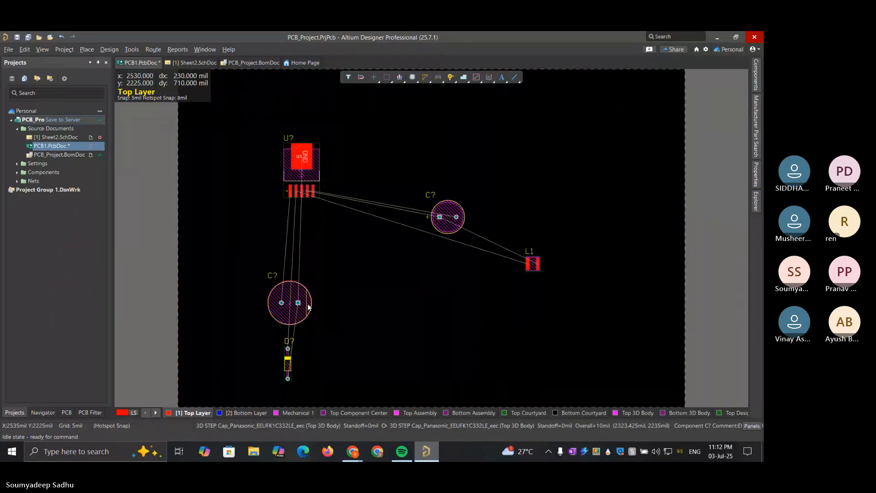
drag(307, 304, 304, 255)
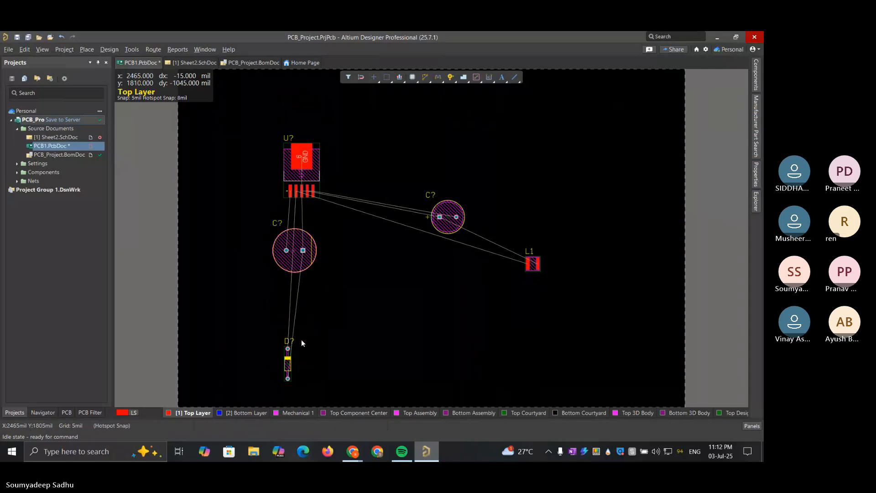
drag(287, 370, 291, 340)
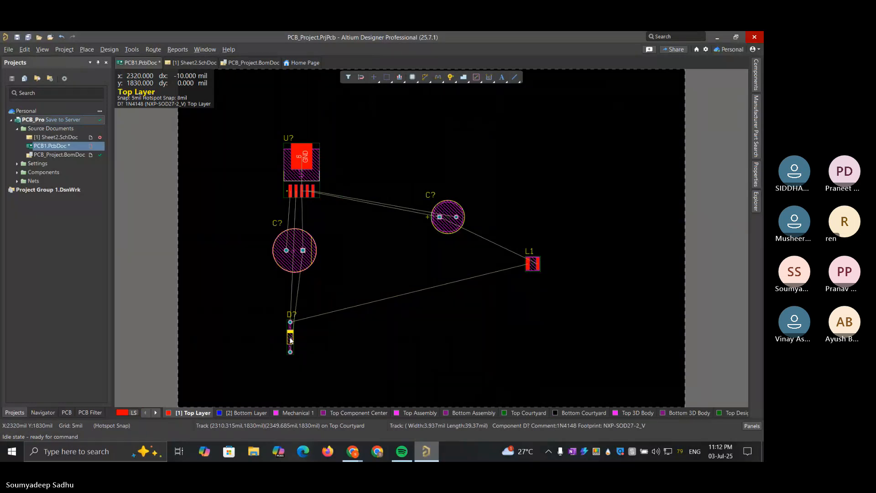
drag(291, 340, 311, 328)
key(space)
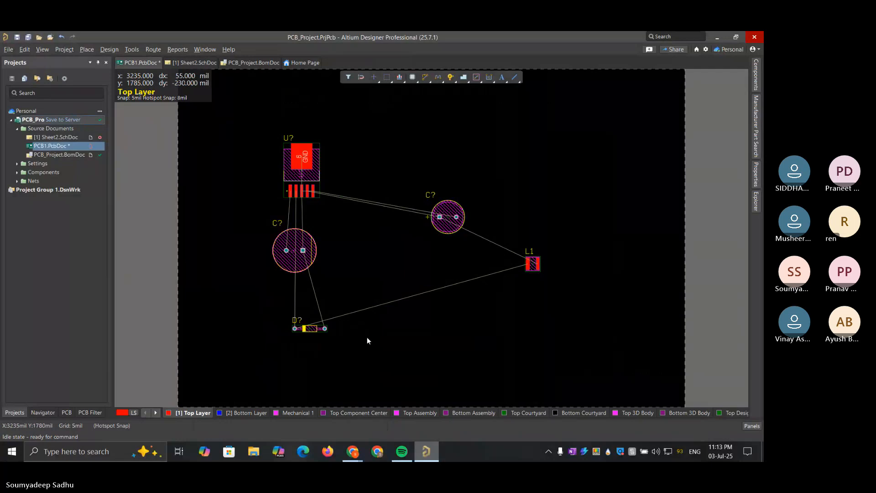
click(458, 345)
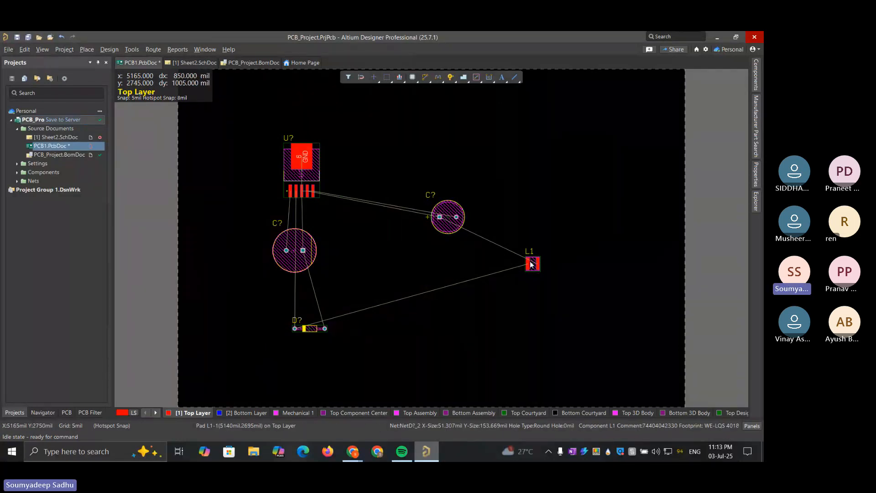
Bring L1 in beside the diode and place the smaller capacitor next to the larger one, rotated 180 degrees
drag(535, 268, 363, 347)
drag(446, 221, 364, 256)
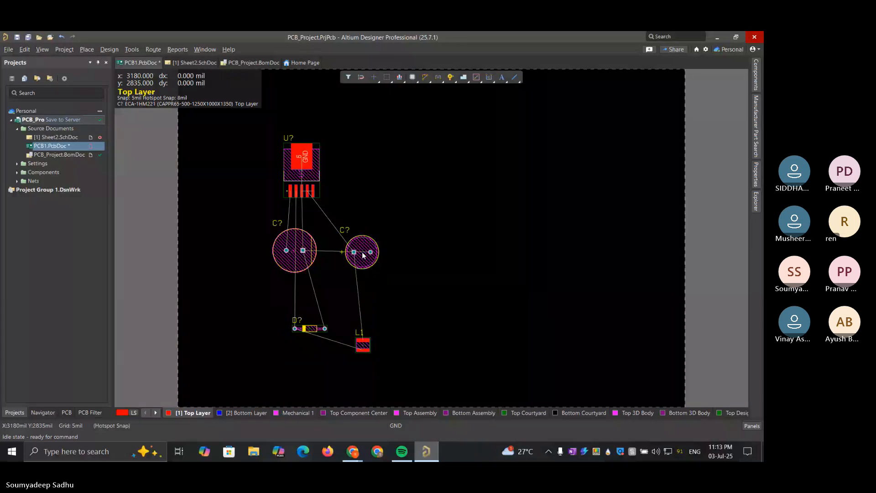
drag(364, 256, 345, 259)
key(space)
key(space)
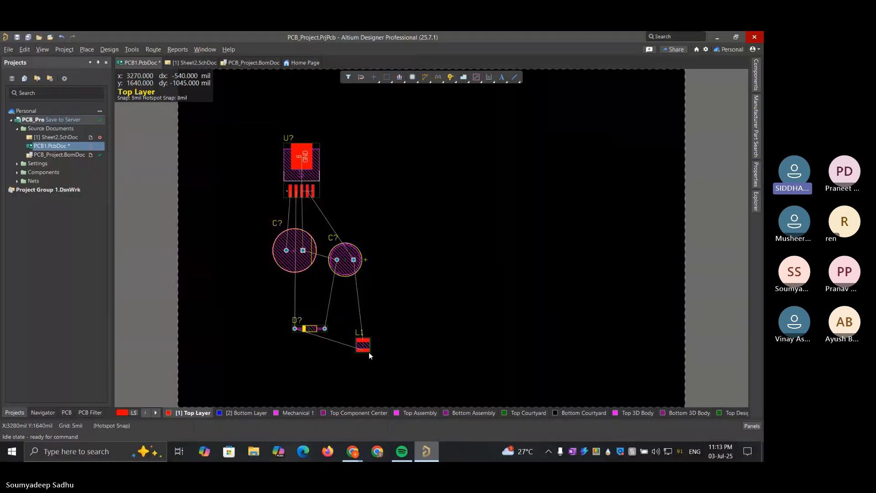
Rotate L1 so its pads sit side by side, place it just below the diode, and shift the diode slightly up
drag(366, 349, 355, 354)
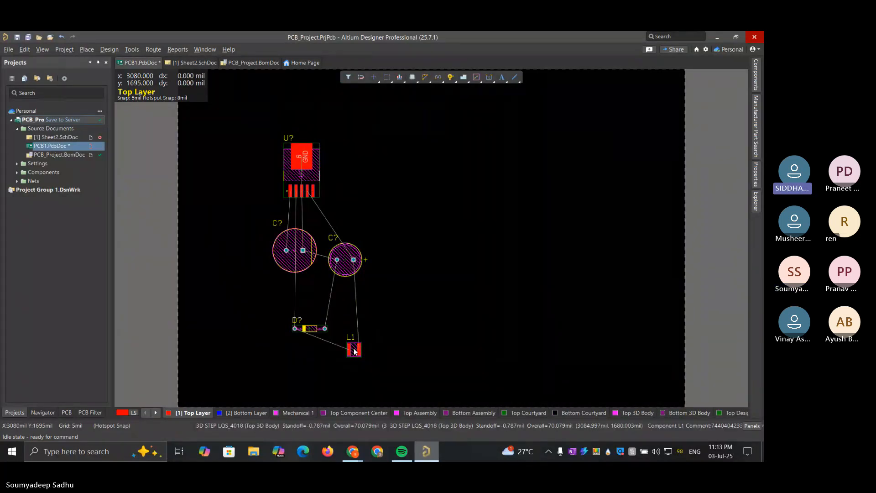
drag(354, 350, 339, 353)
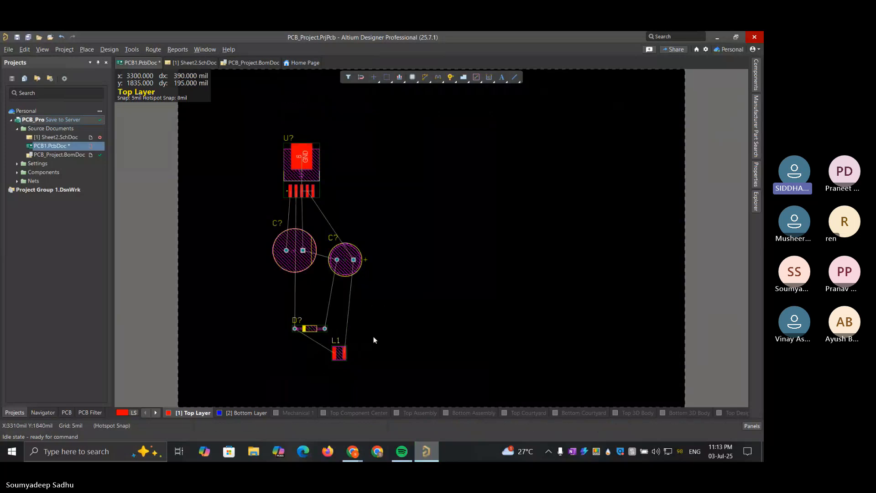
drag(310, 328, 310, 312)
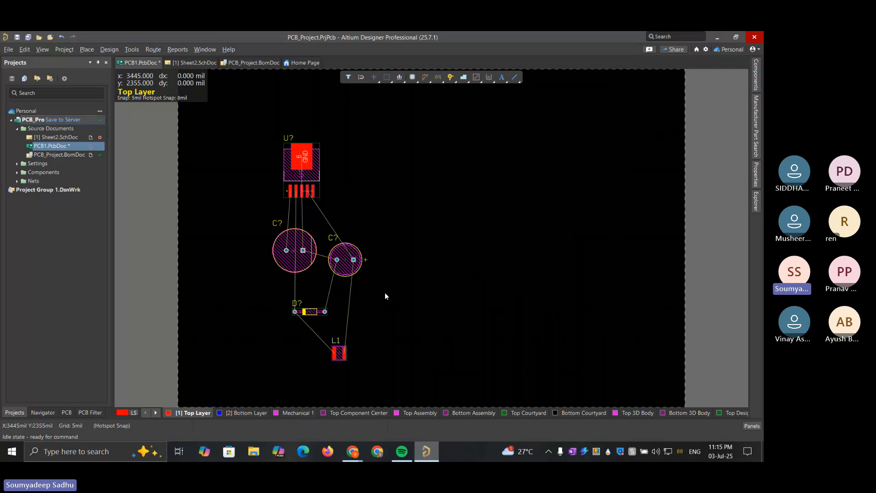
right_click(199, 167)
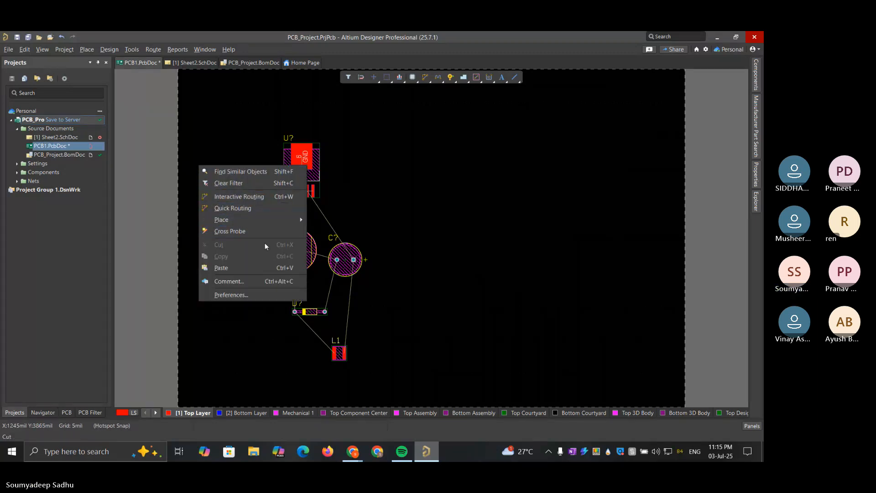
click(260, 295)
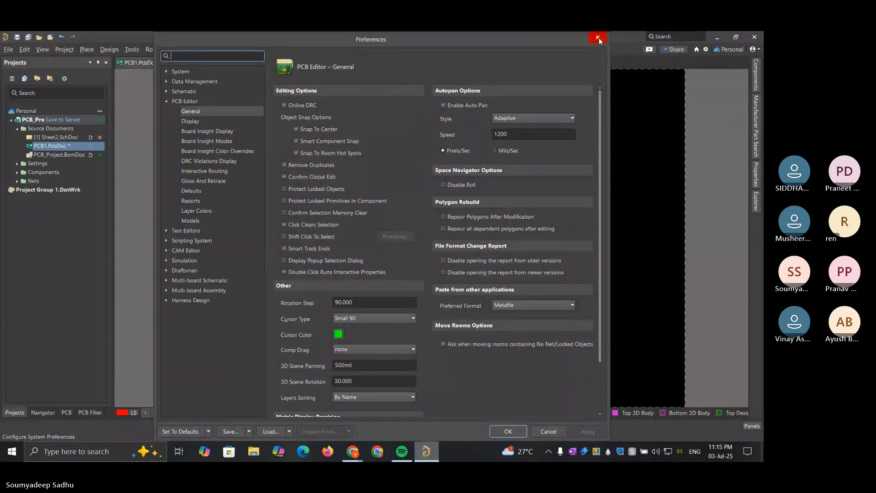
click(599, 37)
click(68, 50)
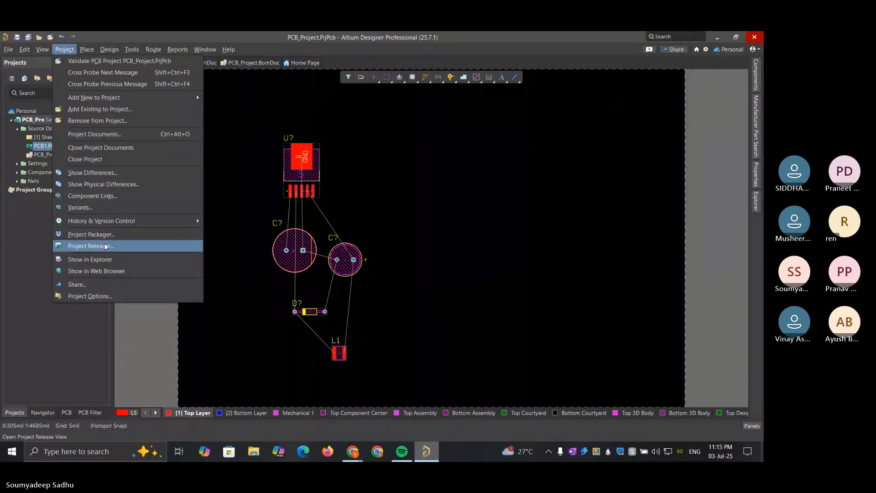
mouse_move(109, 50)
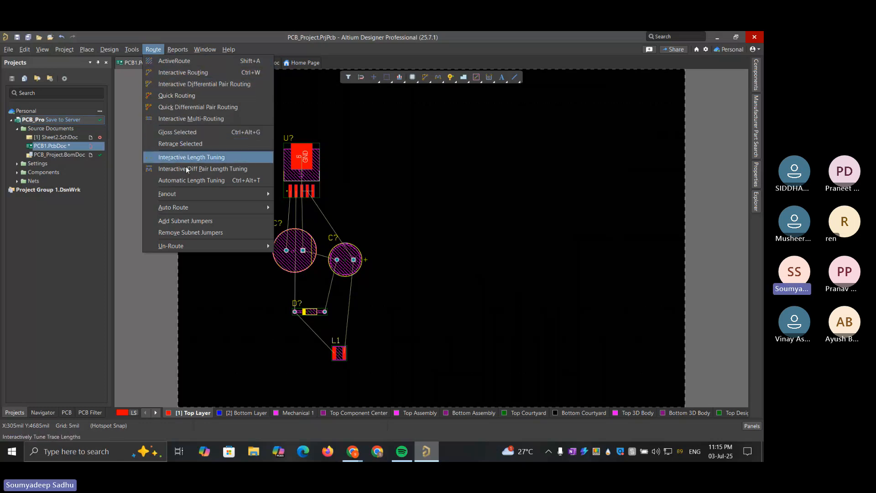
mouse_move(194, 210)
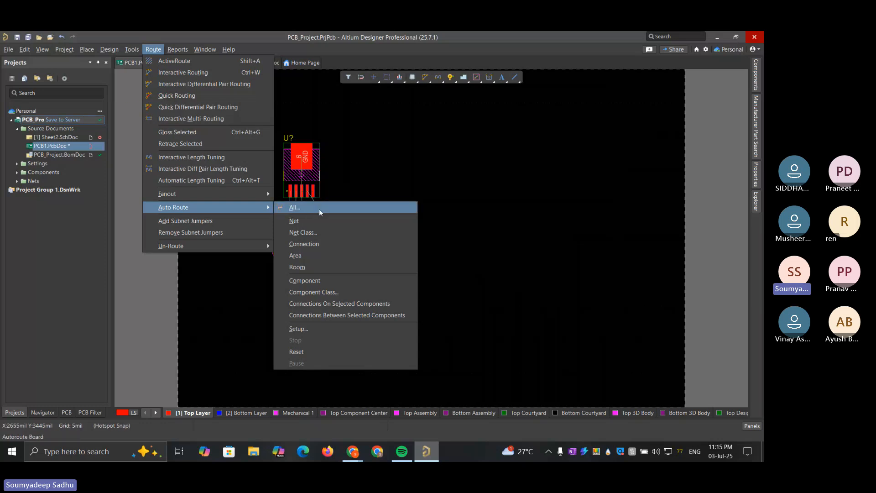
mouse_move(199, 51)
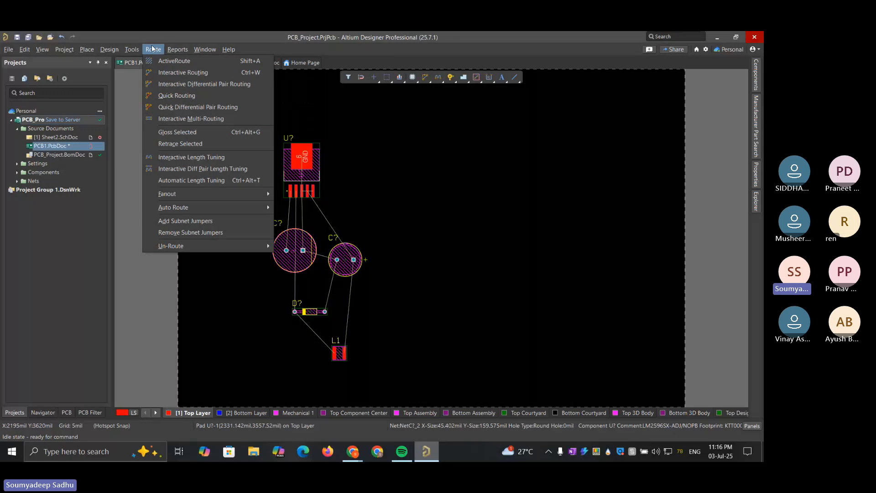
Show the board's Properties and keep them pinned open beside the layout
click(42, 49)
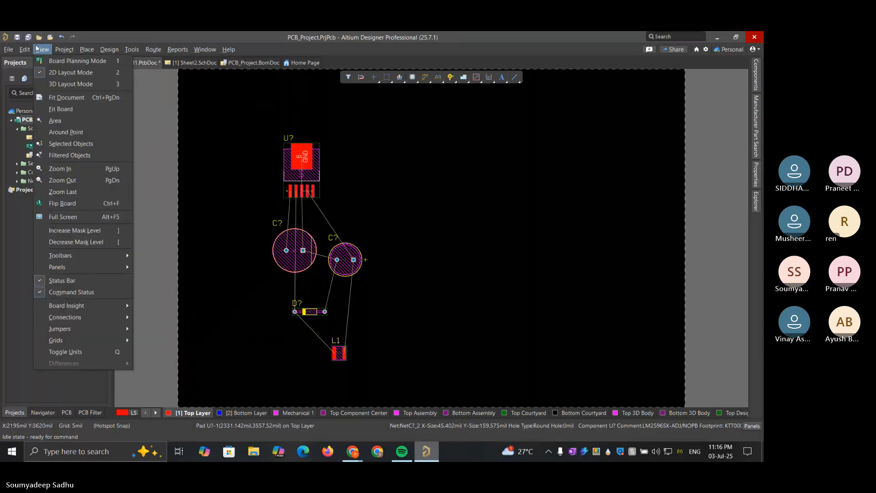
mouse_move(102, 273)
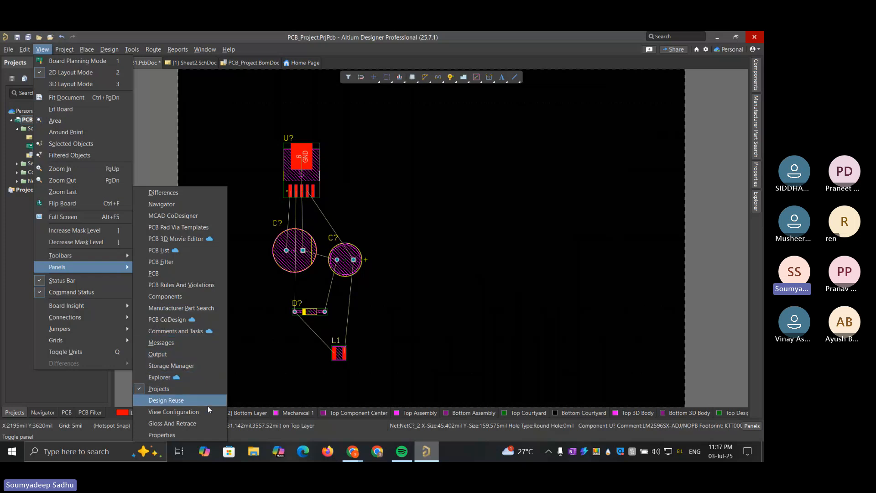
mouse_move(108, 305)
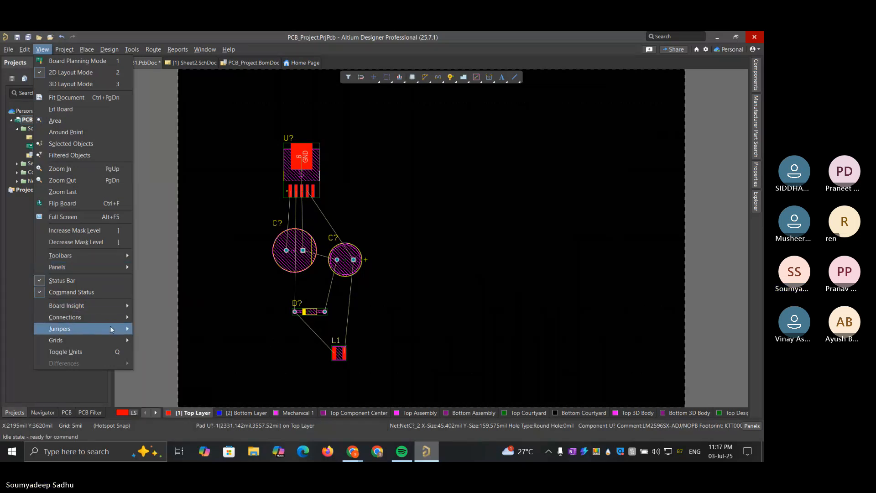
mouse_move(114, 320)
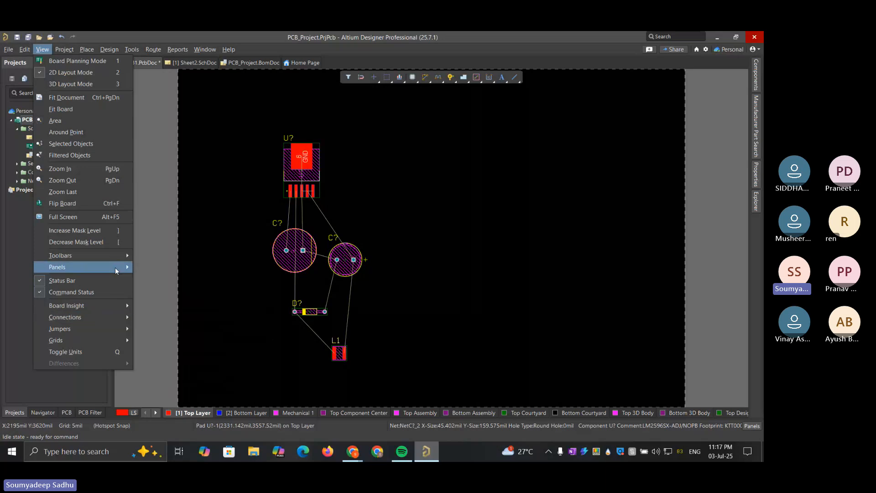
mouse_move(115, 252)
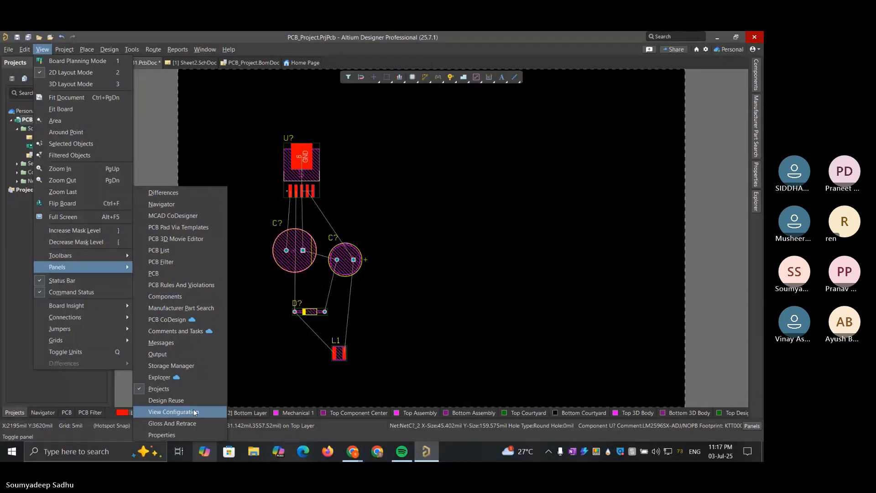
click(191, 435)
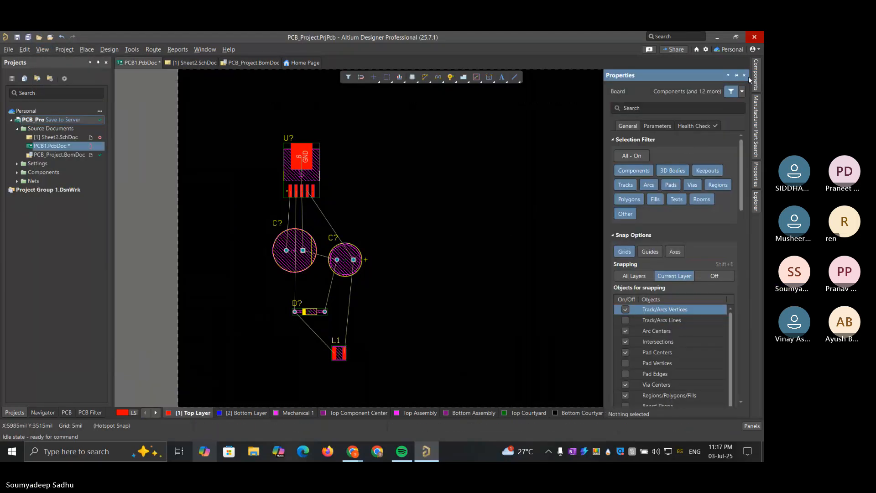
click(738, 75)
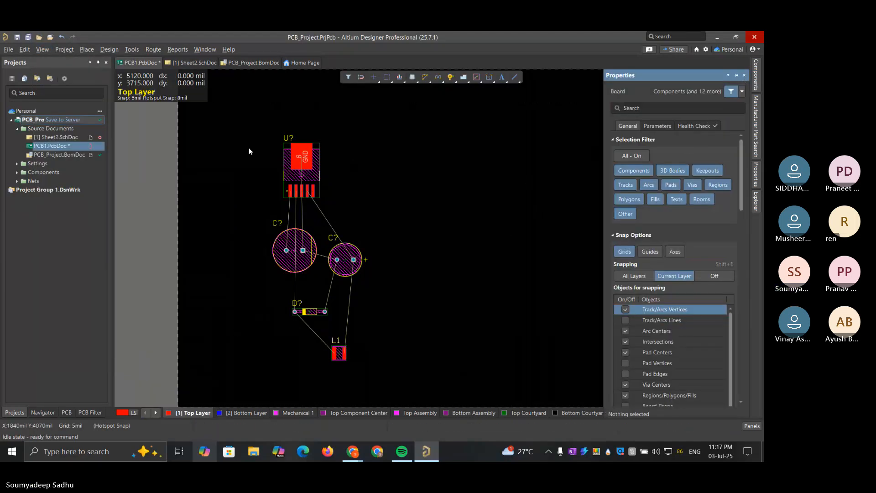
click(25, 49)
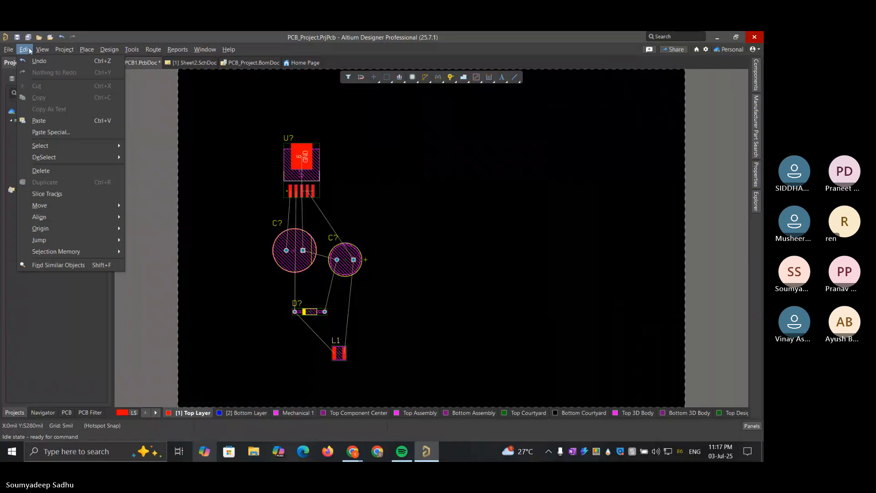
mouse_move(42, 49)
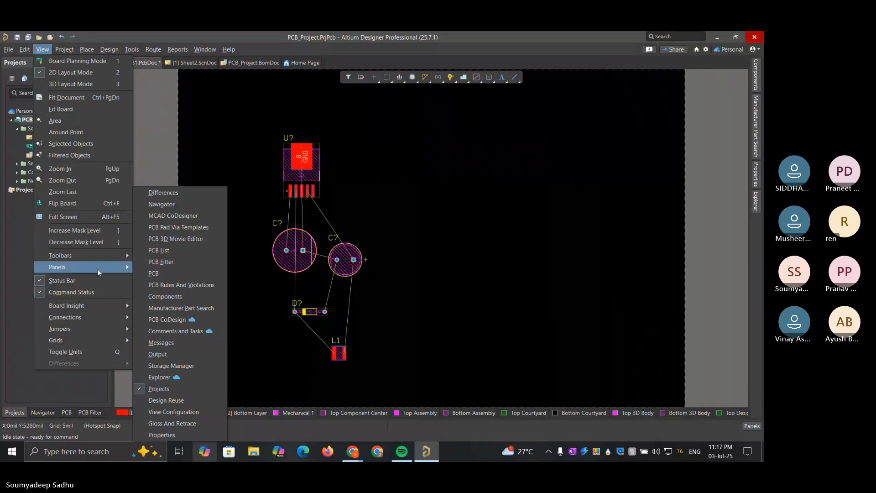
click(163, 274)
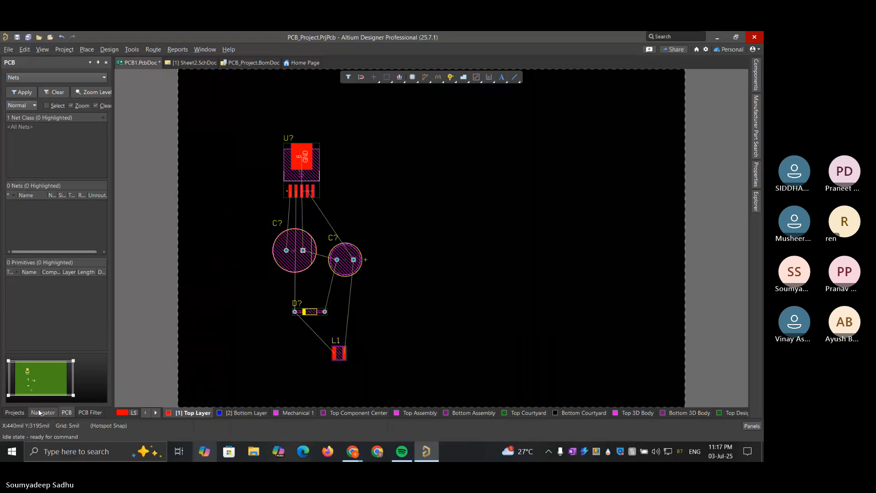
click(14, 412)
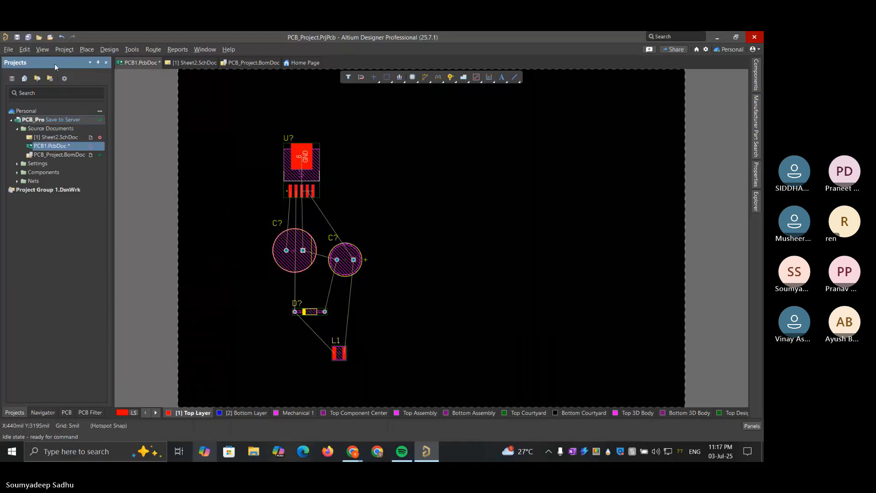
click(42, 49)
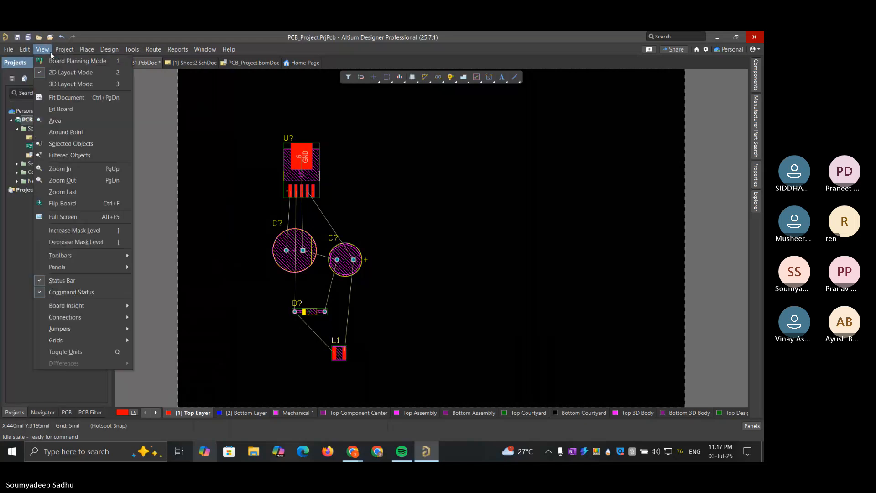
click(87, 50)
click(65, 50)
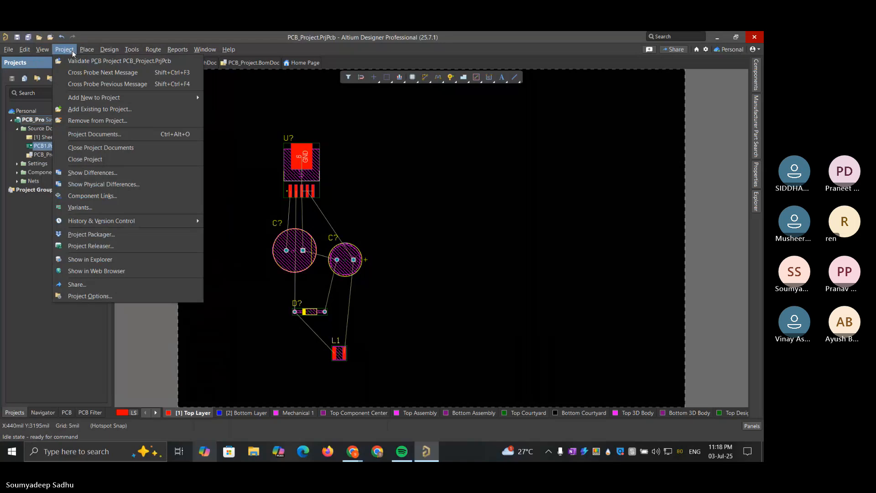
mouse_move(86, 51)
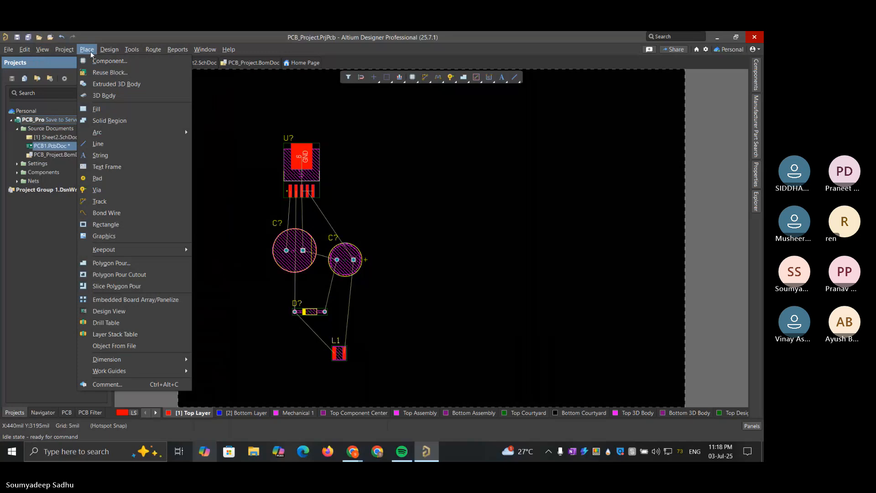
mouse_move(99, 54)
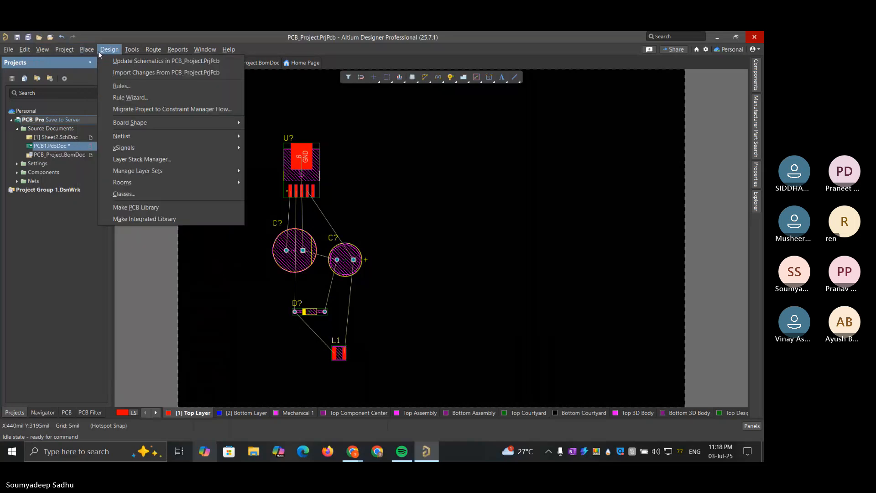
mouse_move(132, 53)
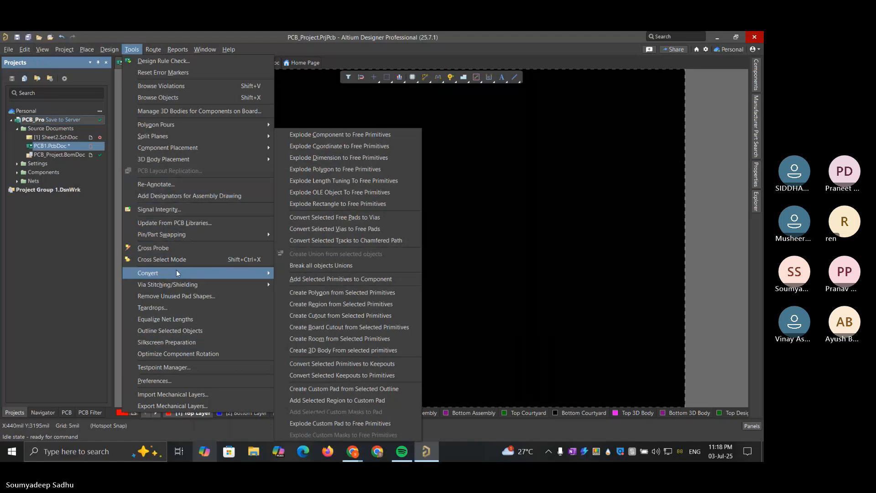
click(161, 53)
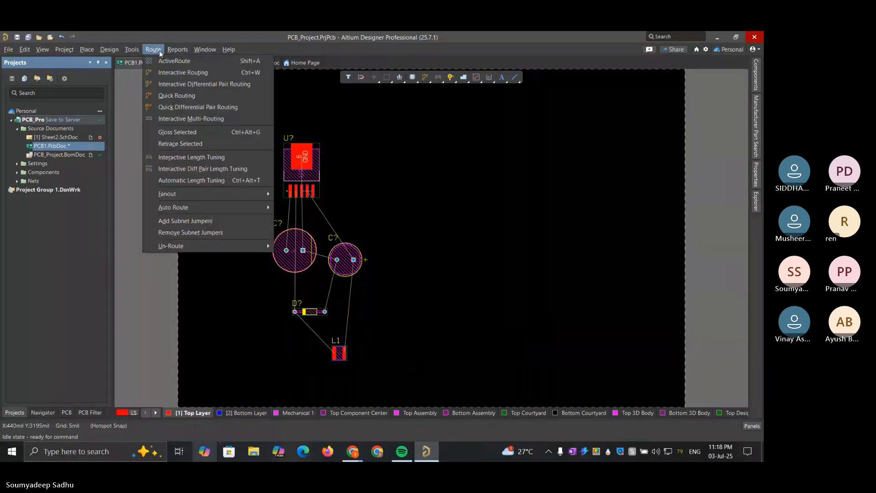
Open the View Configuration panel and display the General Settings of its View Options
mouse_move(67, 53)
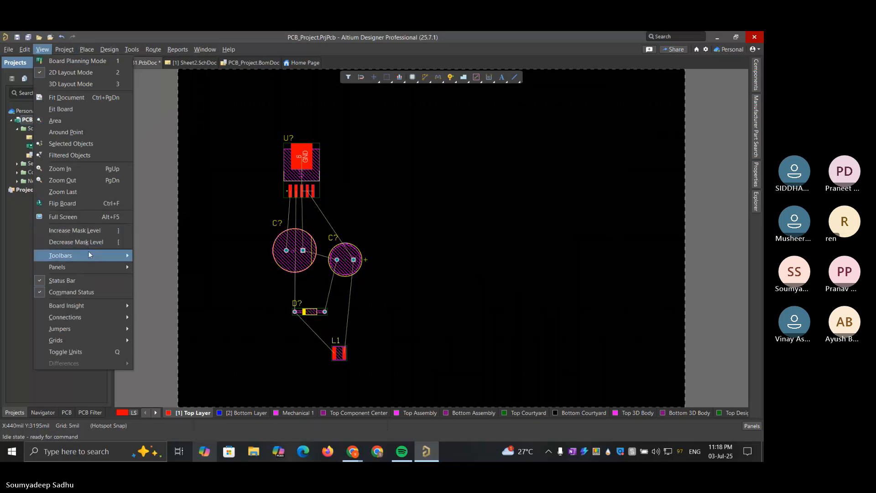
mouse_move(89, 254)
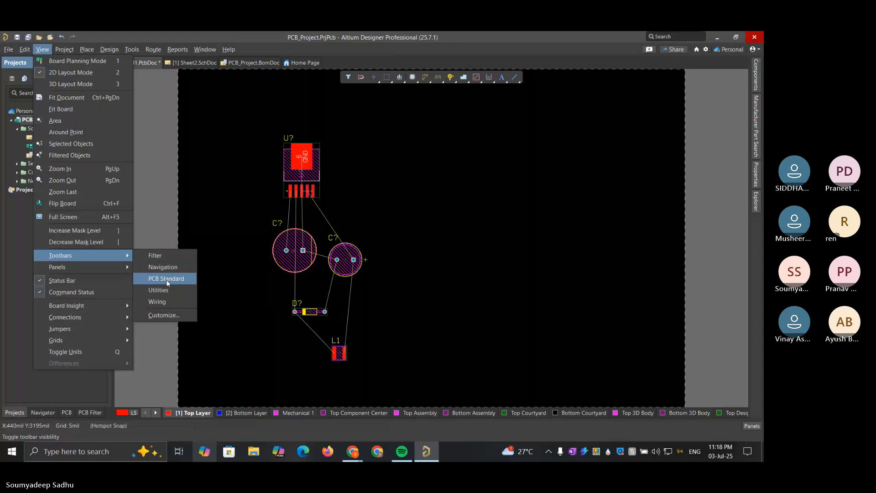
mouse_move(113, 270)
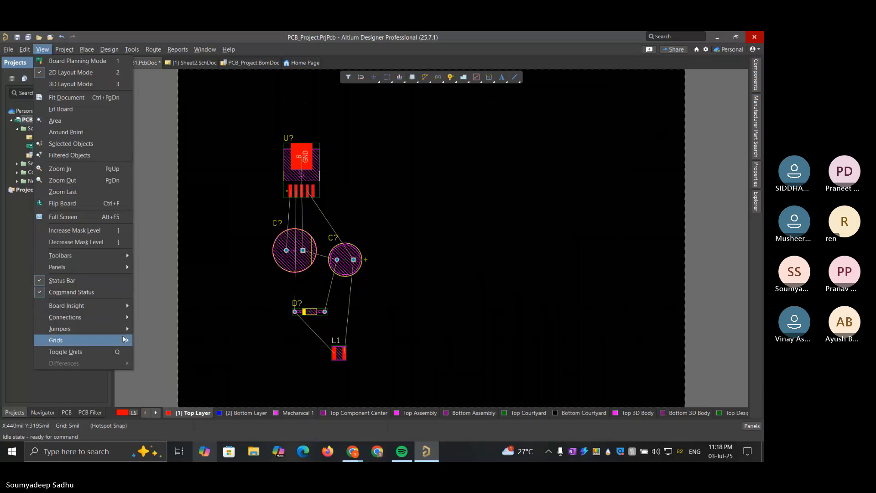
mouse_move(124, 343)
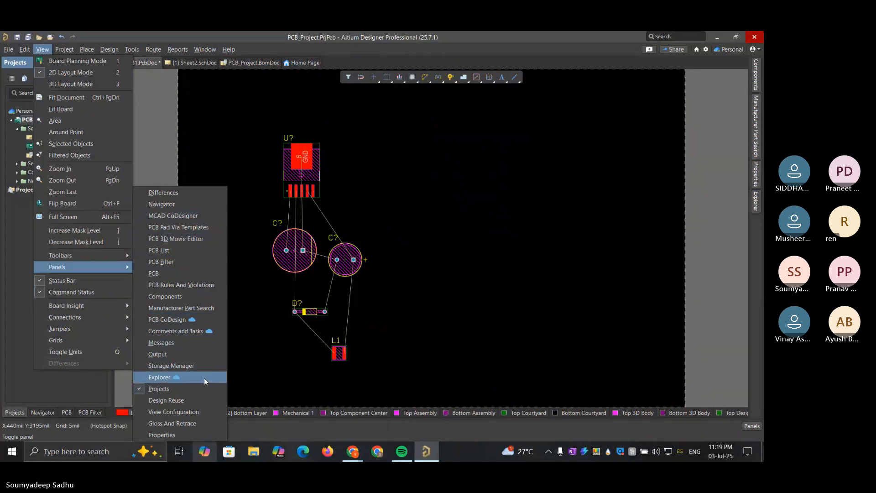
click(204, 412)
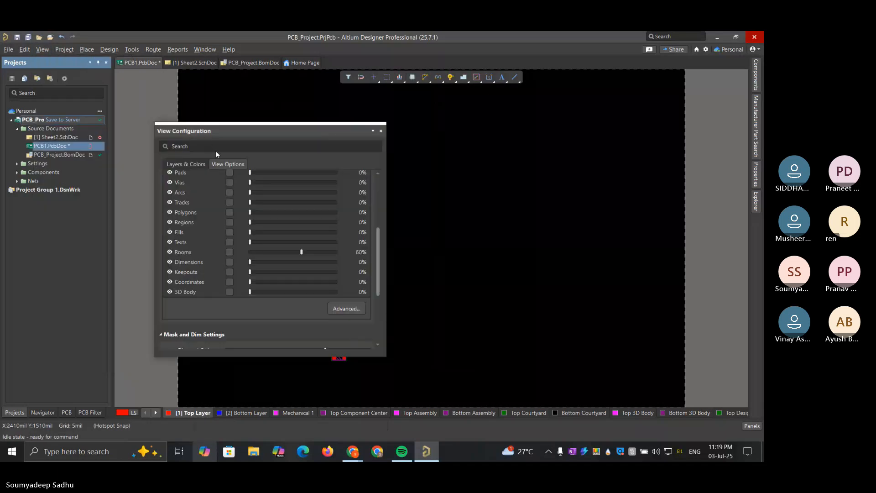
click(228, 165)
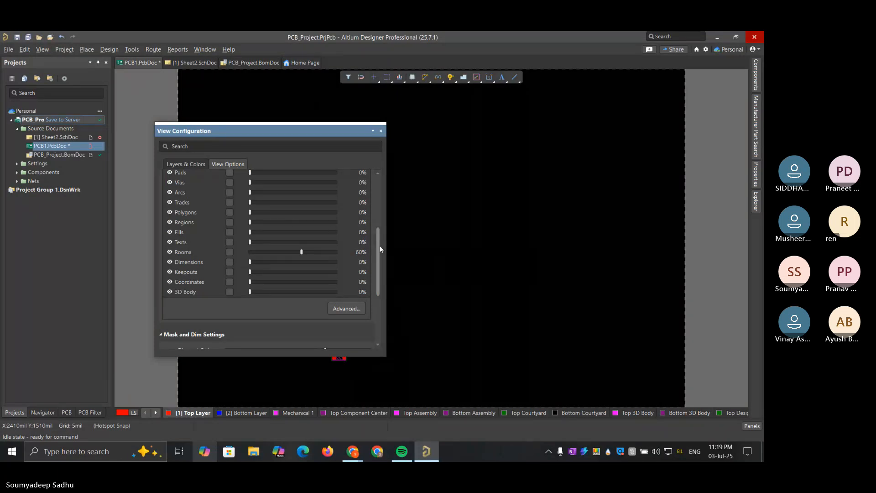
drag(380, 245, 368, 152)
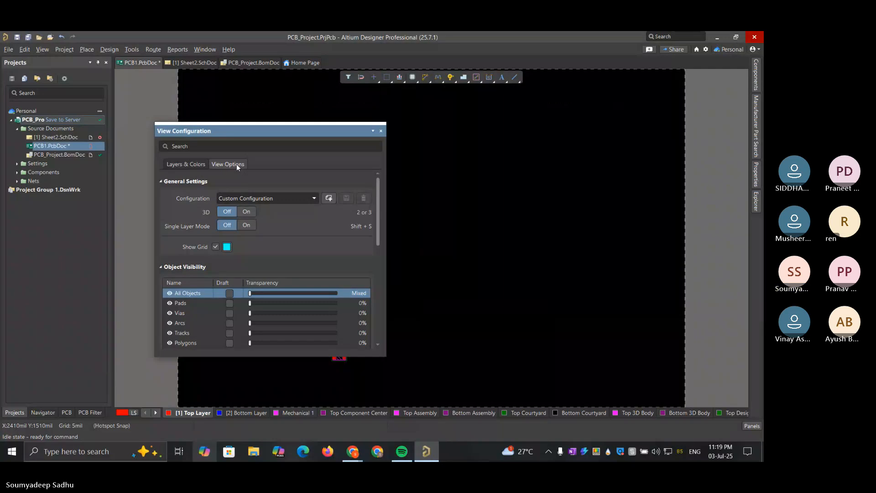
right_click(451, 173)
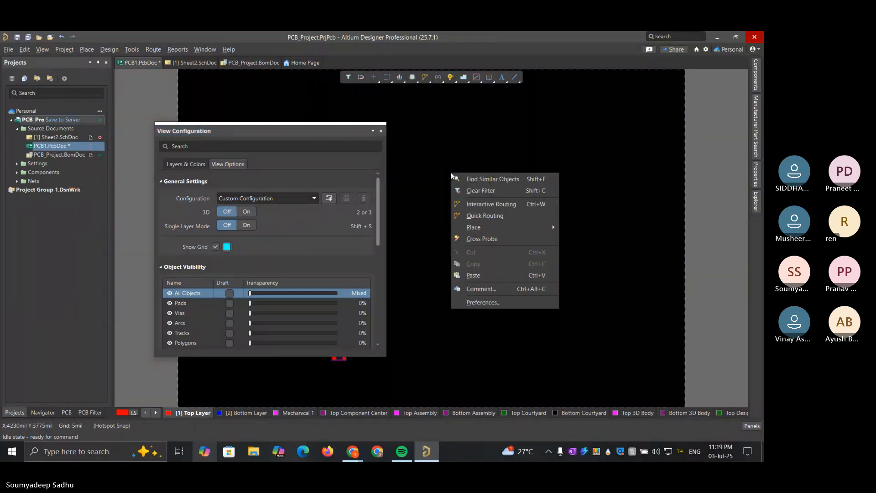
click(476, 303)
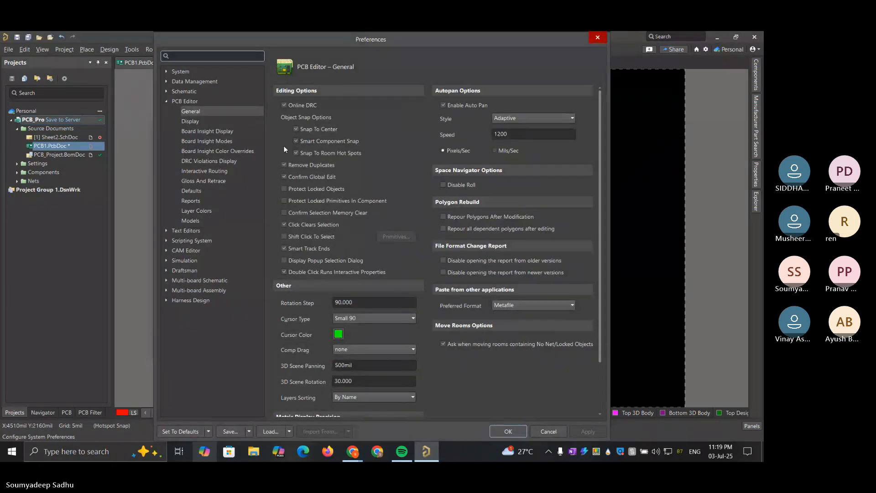
click(211, 132)
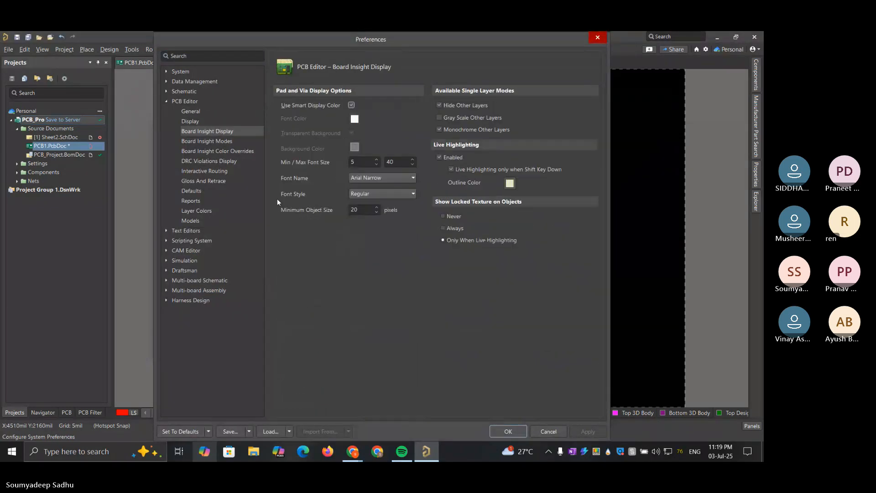
click(192, 301)
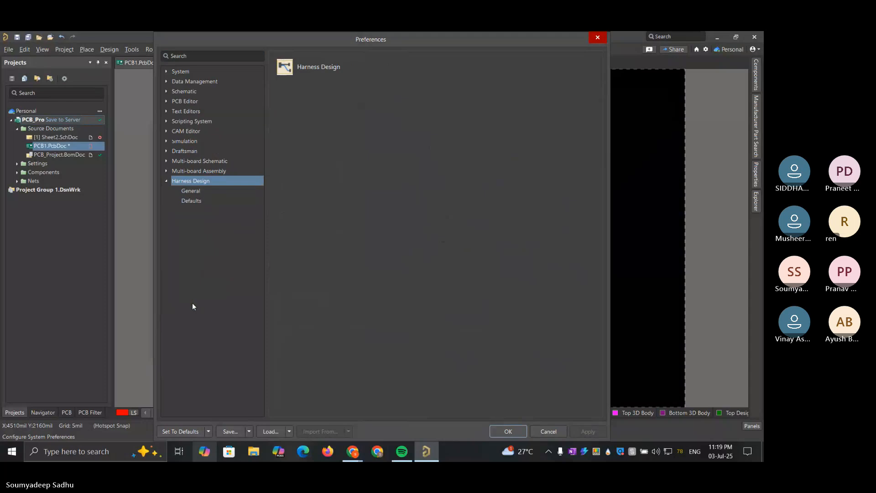
click(595, 40)
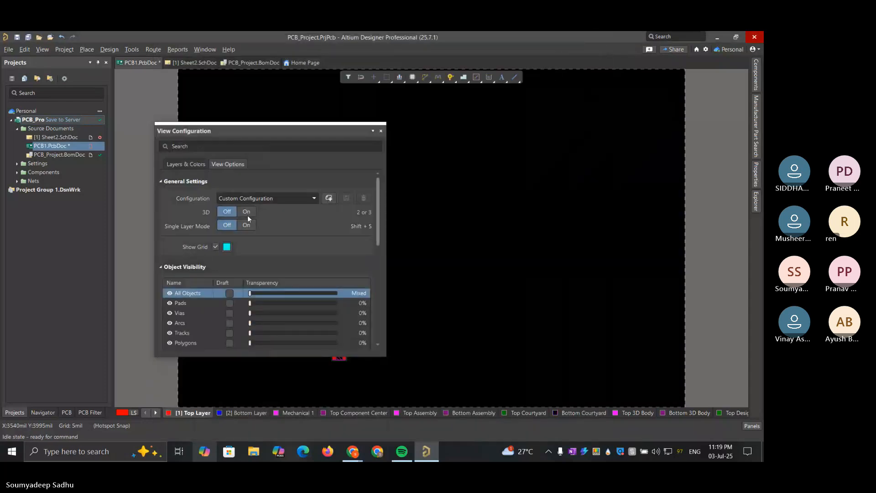
Show the Layers & Colors list in View Configuration and move the floating panel clear of the placed components
click(231, 163)
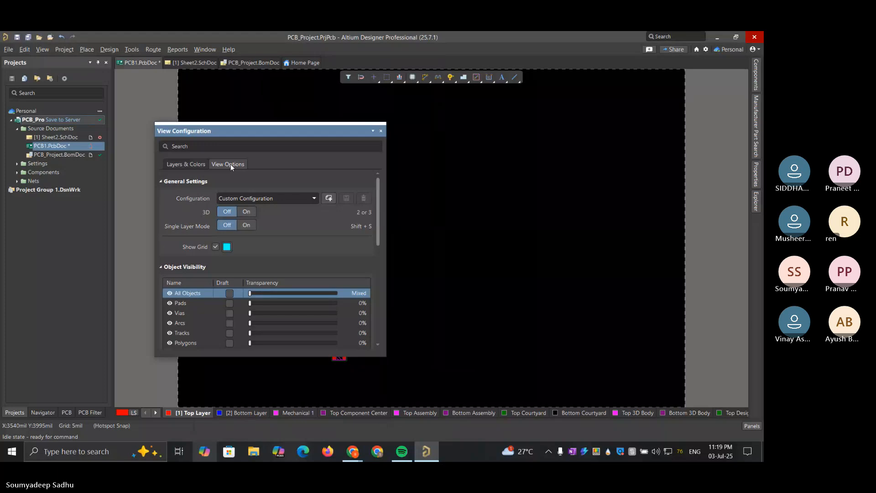
click(190, 164)
scroll(325, 219, down, 5)
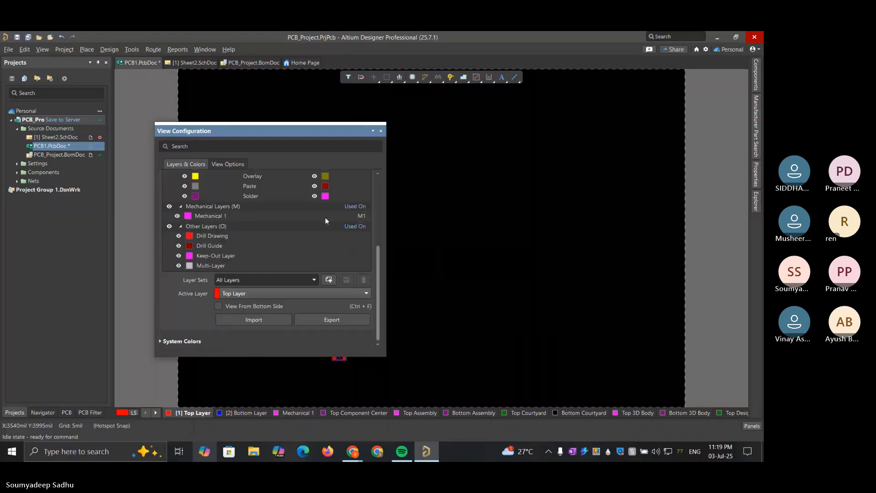
scroll(325, 219, up, 1)
scroll(325, 218, up, 5)
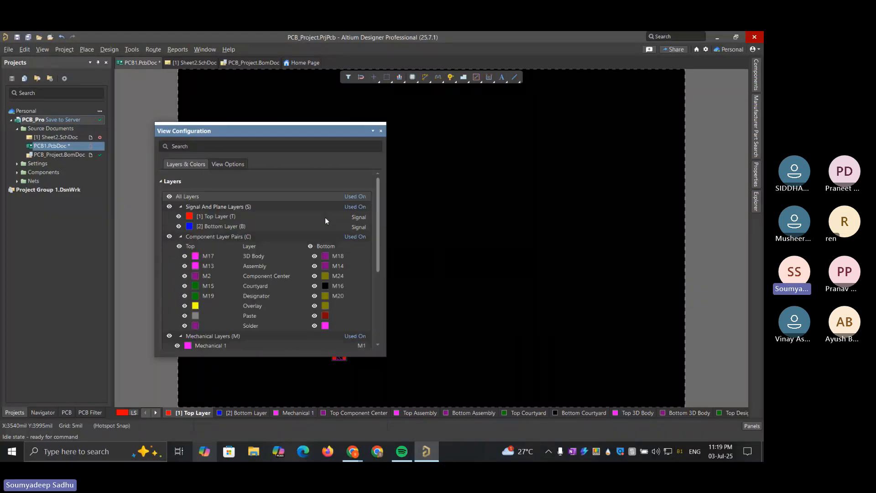
scroll(325, 218, down, 5)
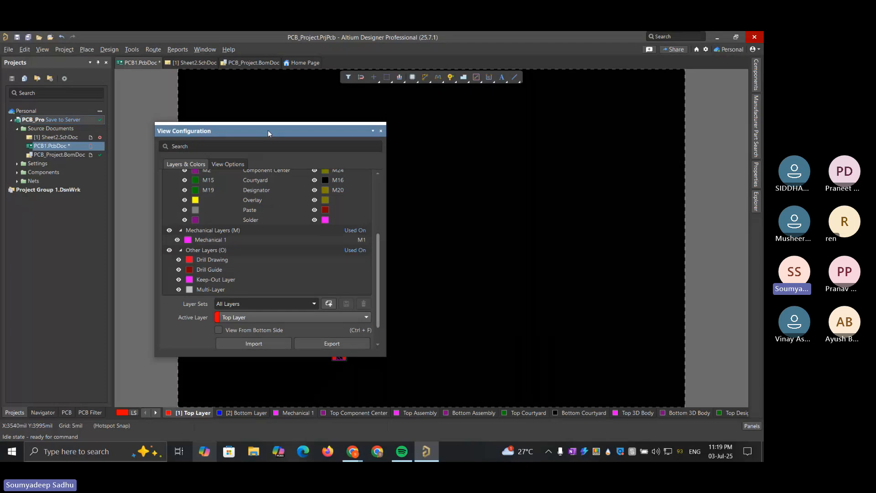
drag(269, 136, 542, 119)
Look through the signal, component pair, mechanical and other layer groups in the View Configuration layer list
scroll(518, 216, up, 5)
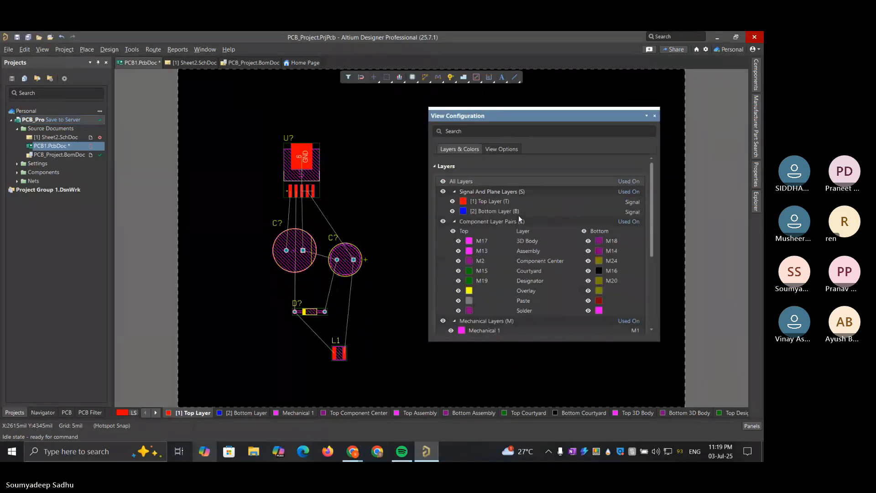
scroll(519, 215, down, 7)
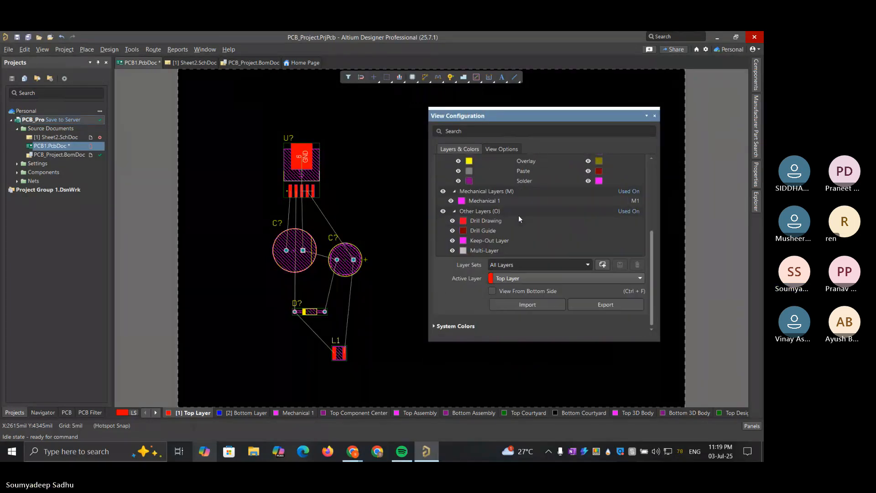
scroll(518, 215, up, 4)
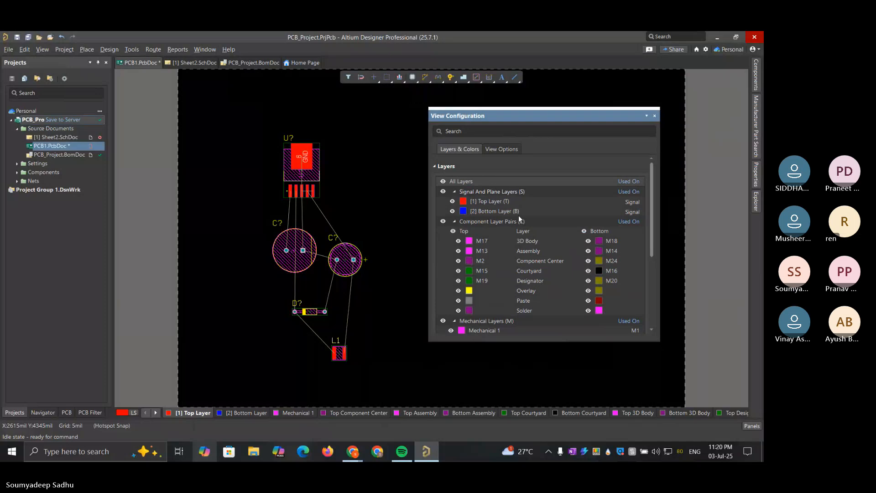
scroll(518, 215, down, 1)
scroll(518, 215, up, 2)
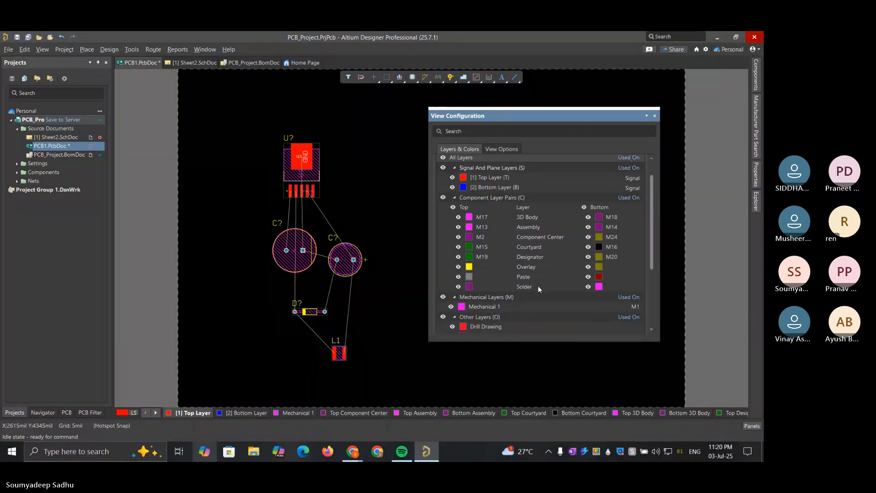
Highlight the Top Layer and Bottom Layer signal entries alternately, and the Overlay component layer pair, to review them
click(488, 178)
click(493, 187)
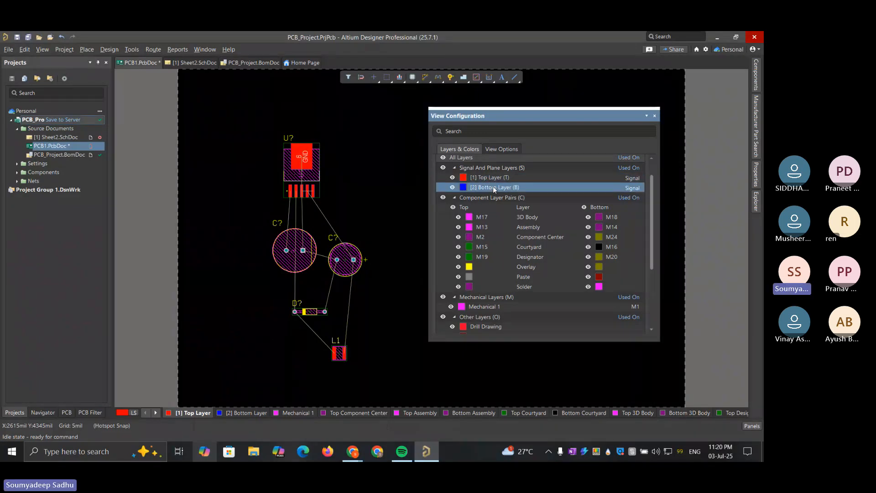
click(491, 174)
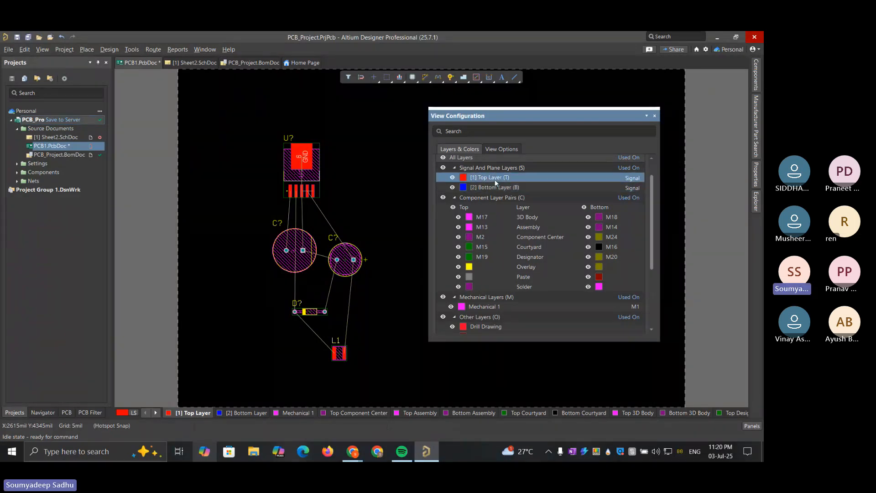
click(497, 188)
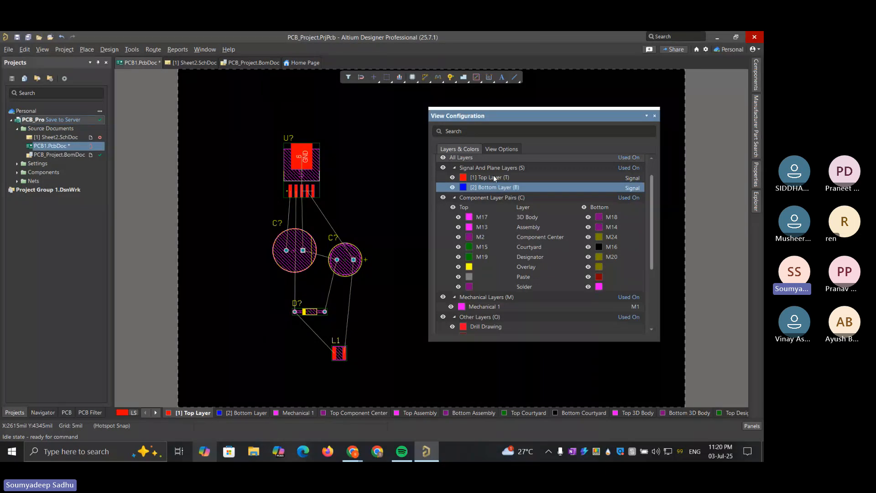
click(494, 176)
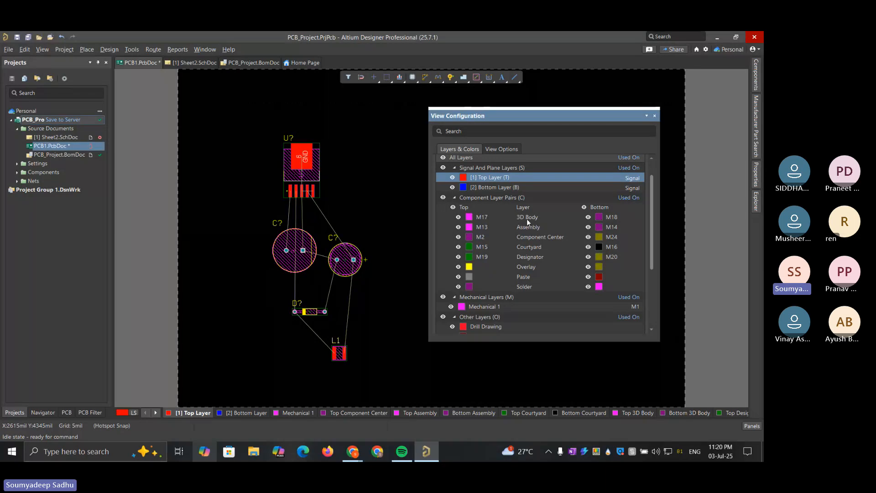
right_click(536, 266)
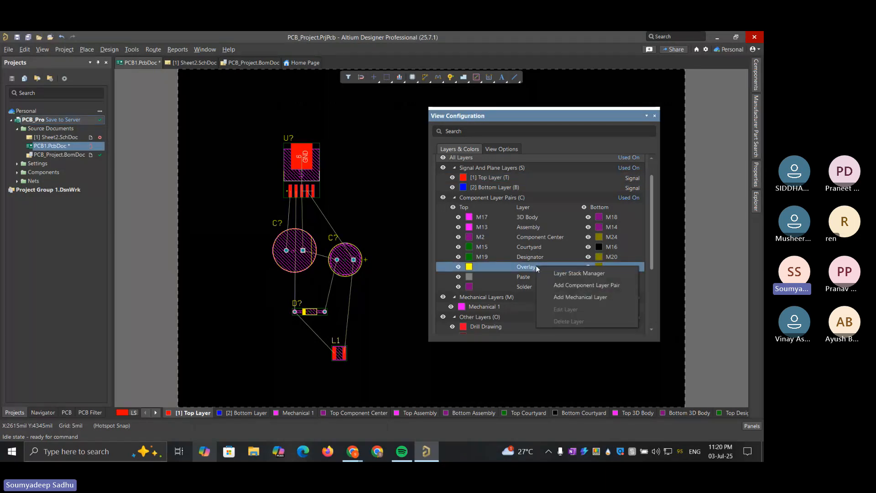
click(516, 268)
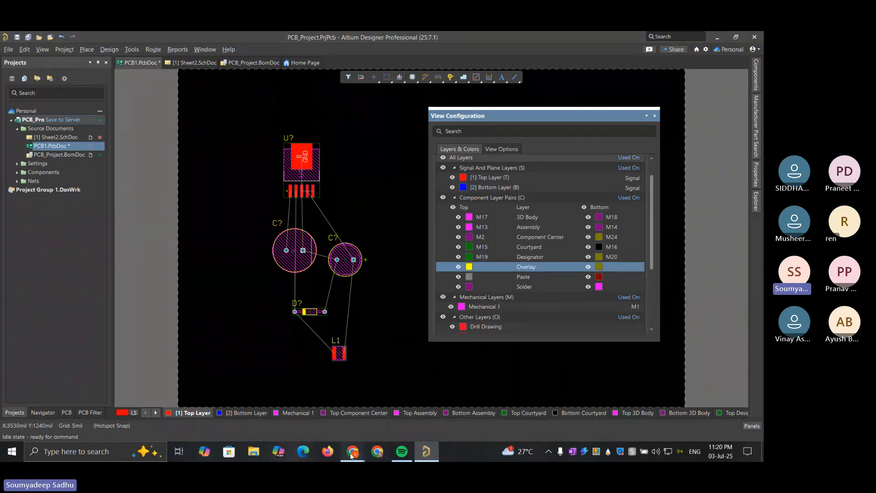
Switch to Chrome and bring up the LM2596 image search with the enlarged buck converter module photo
mouse_move(352, 451)
click(522, 404)
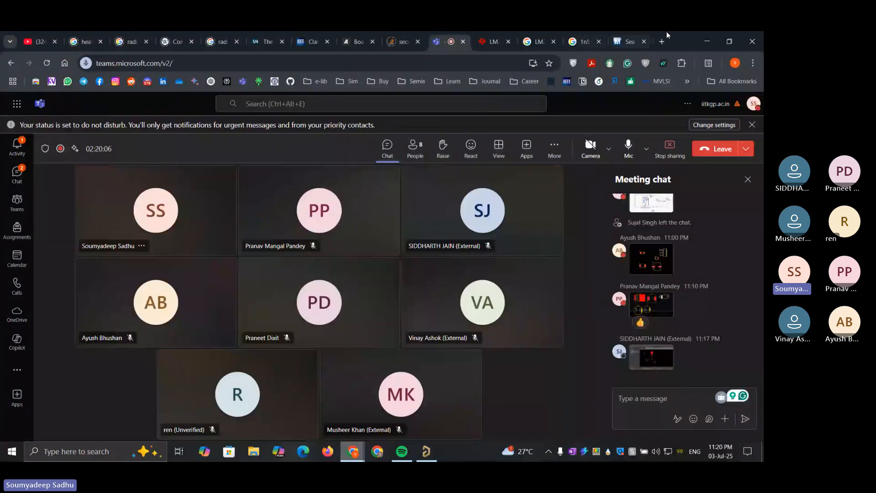
click(636, 41)
click(592, 34)
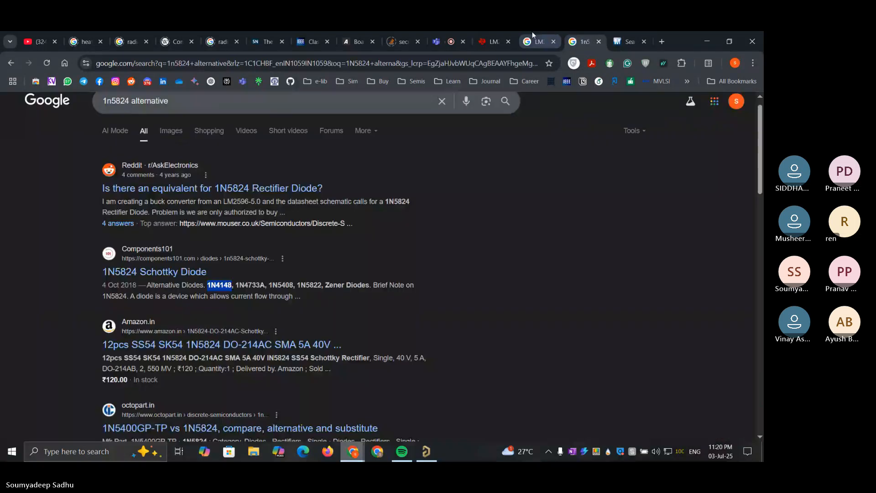
click(533, 34)
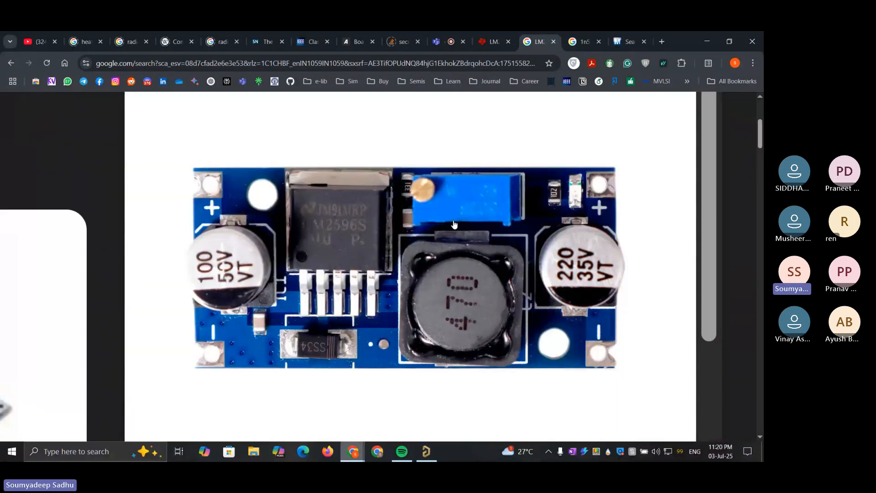
Zoom out from the module photo and browse the LM2596 image results for other views of the board
ctrl+scroll(419, 241, down, 5)
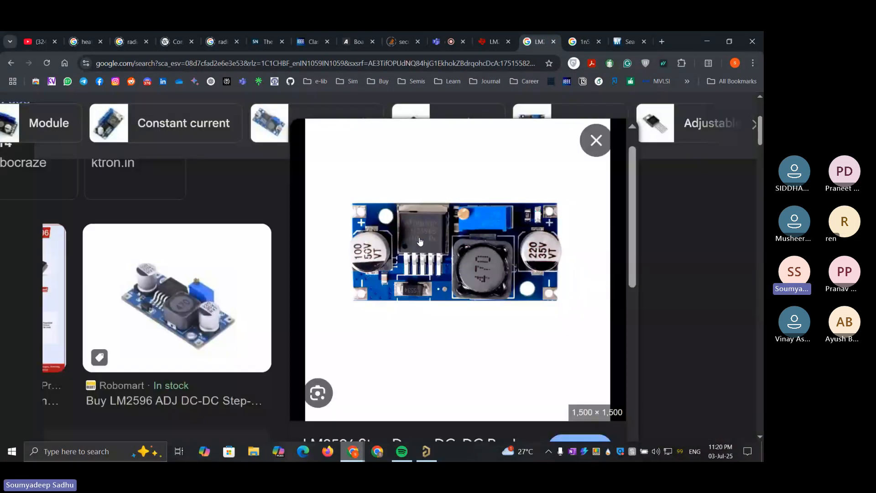
scroll(192, 256, down, 6)
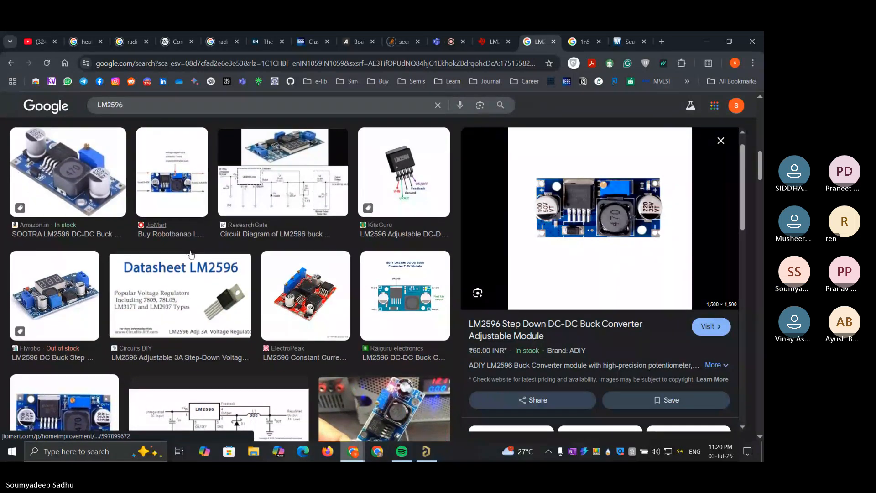
scroll(192, 256, down, 3)
scroll(192, 255, down, 5)
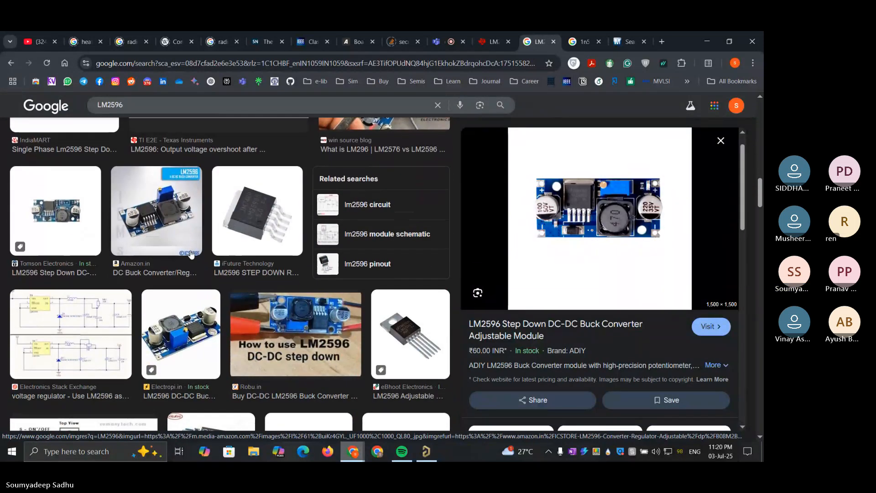
scroll(192, 254, down, 10)
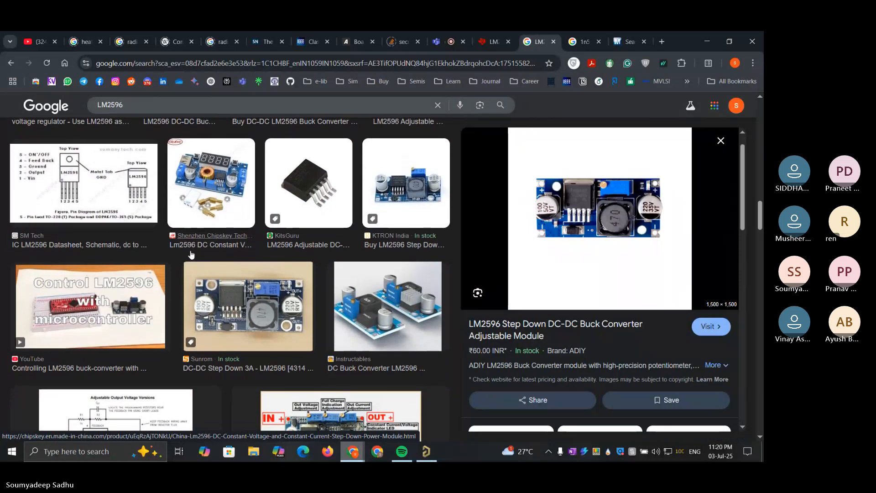
scroll(192, 254, down, 7)
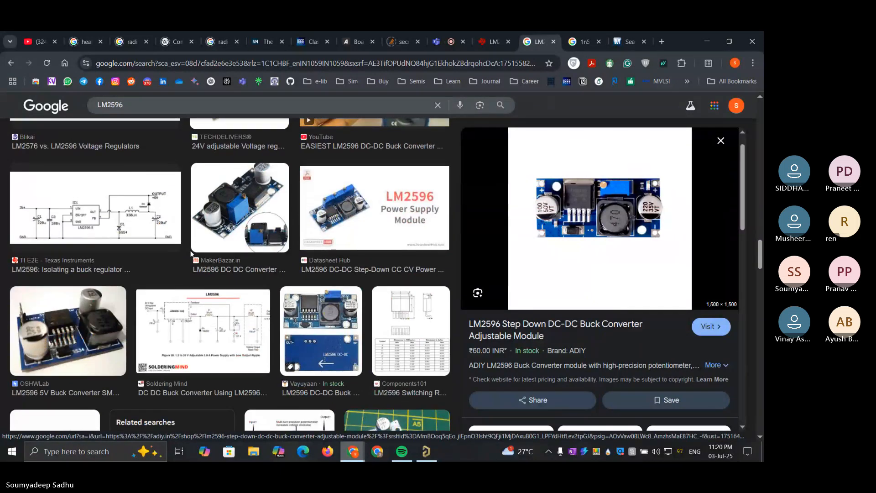
scroll(192, 255, up, 7)
scroll(191, 254, up, 10)
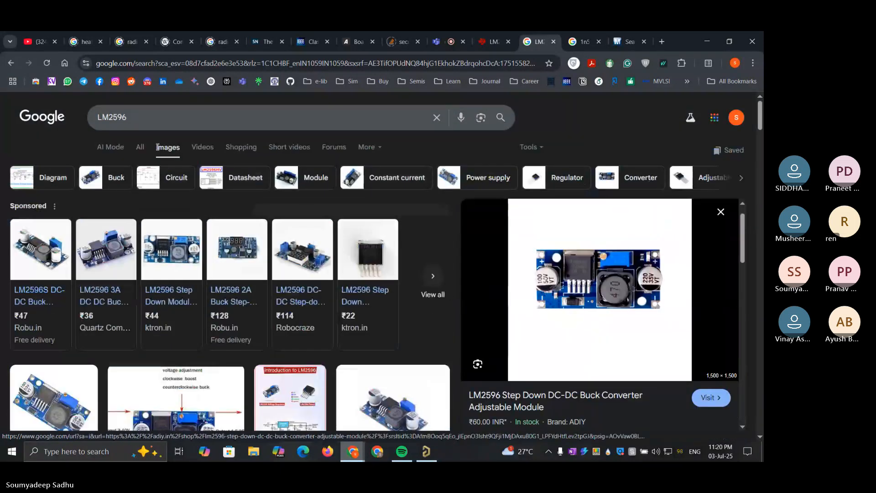
Search images for "LM2596 module 3D" and preview the 3D ContentCentral result
click(151, 122)
text(module )
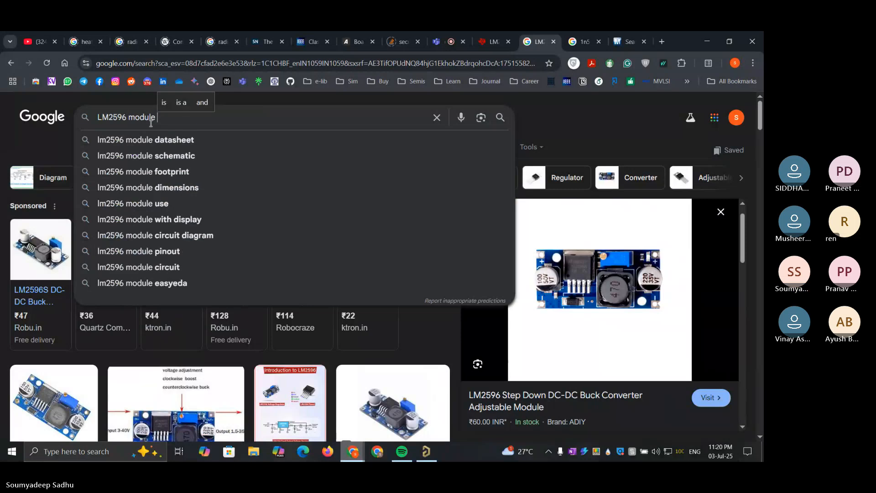
text(3D)
key(Return)
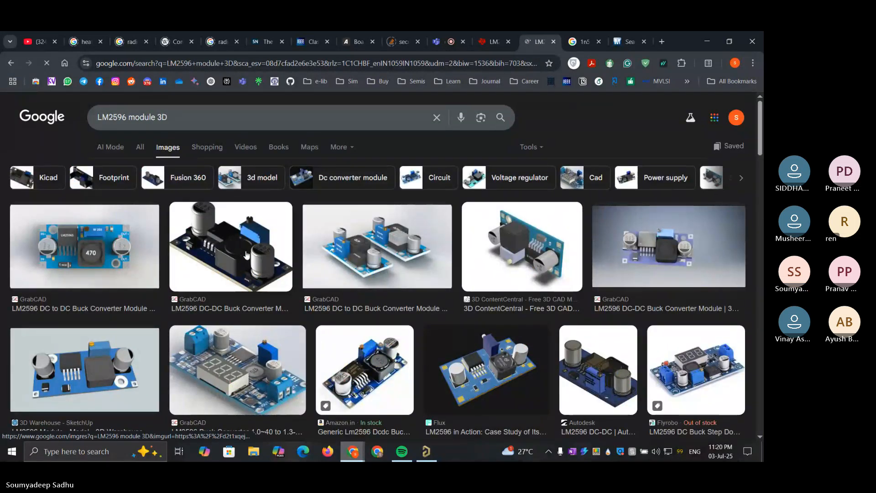
click(506, 258)
Browse the LM2596 module 3D image results for a model that shows the board's construction and layers
scroll(331, 255, down, 1)
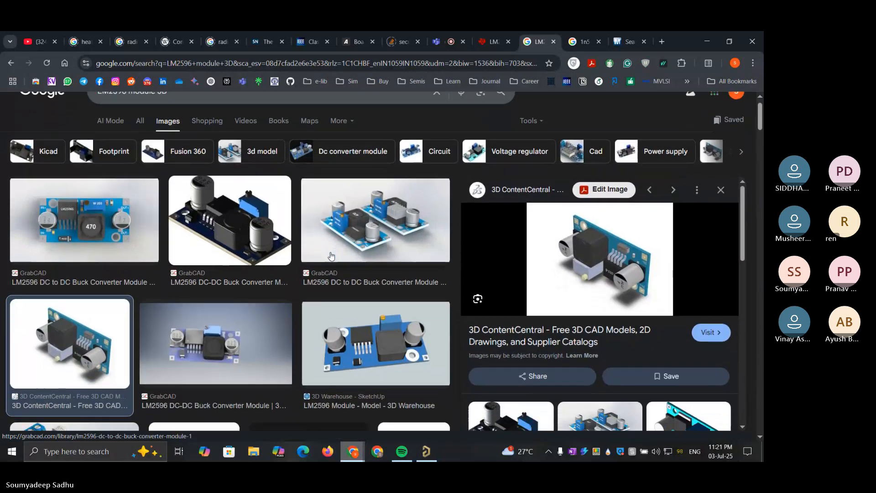
scroll(331, 255, down, 6)
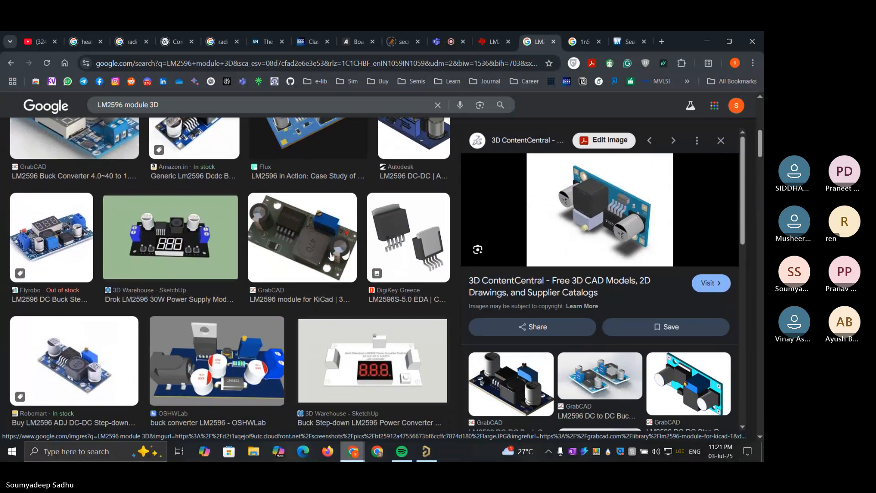
scroll(331, 256, down, 4)
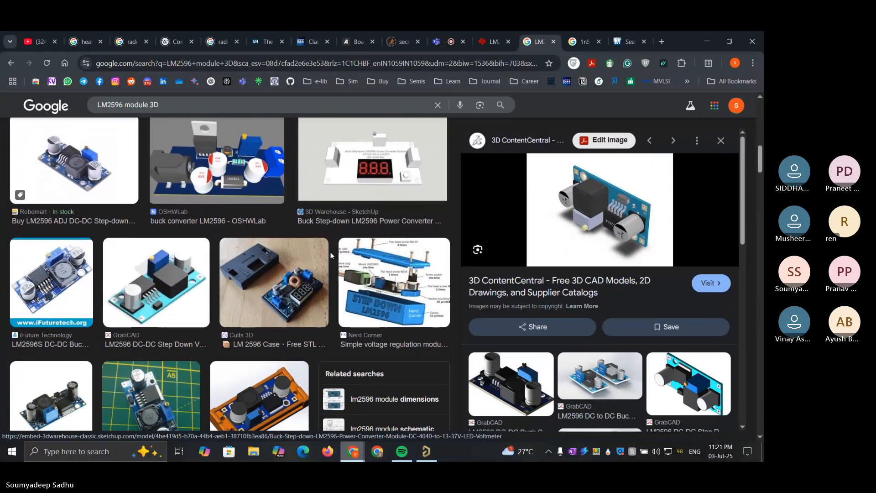
scroll(330, 252, down, 1)
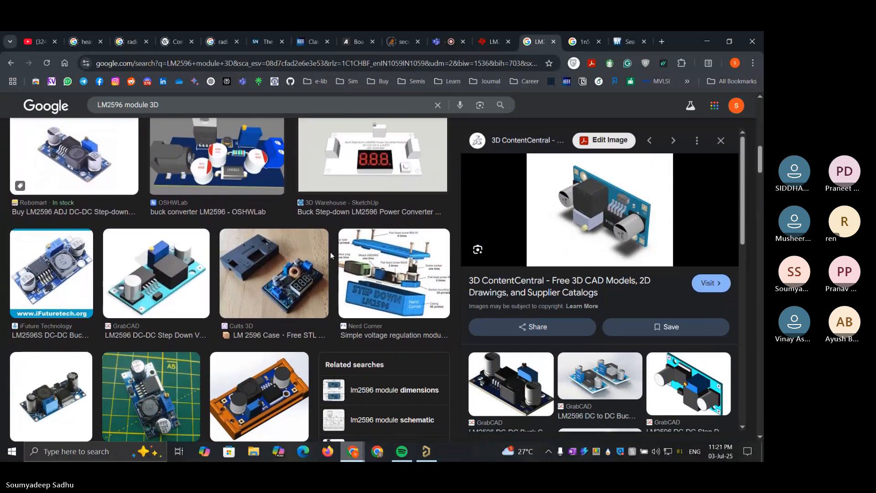
scroll(128, 281, down, 4)
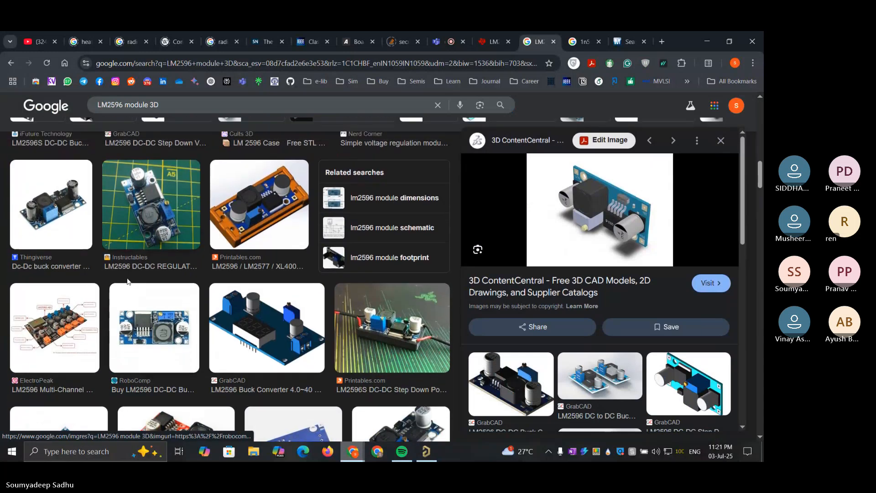
scroll(128, 281, down, 3)
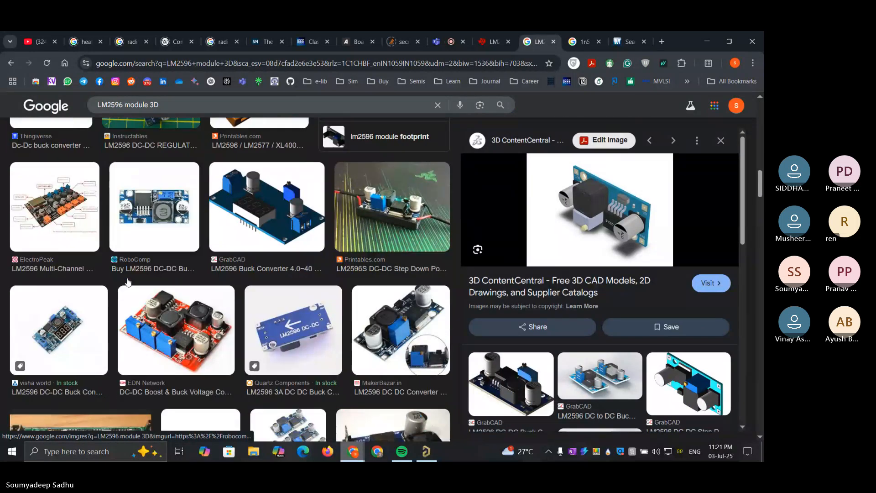
scroll(127, 280, down, 6)
scroll(277, 278, up, 4)
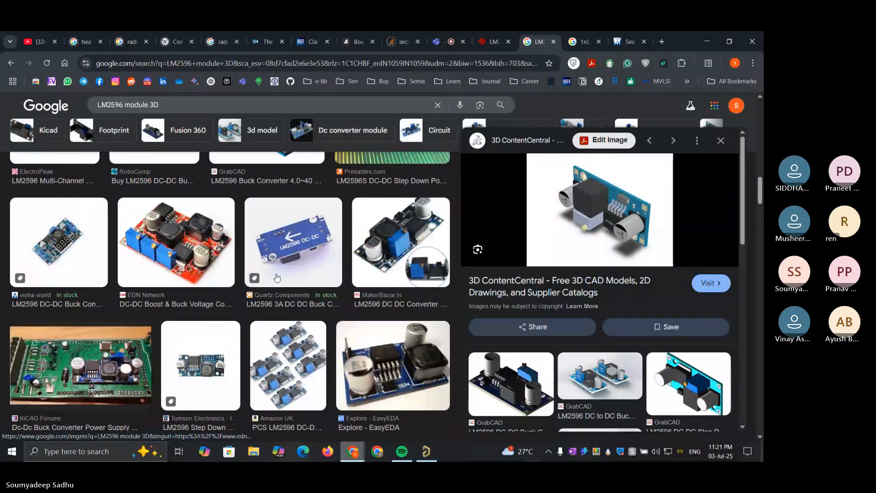
scroll(276, 277, down, 2)
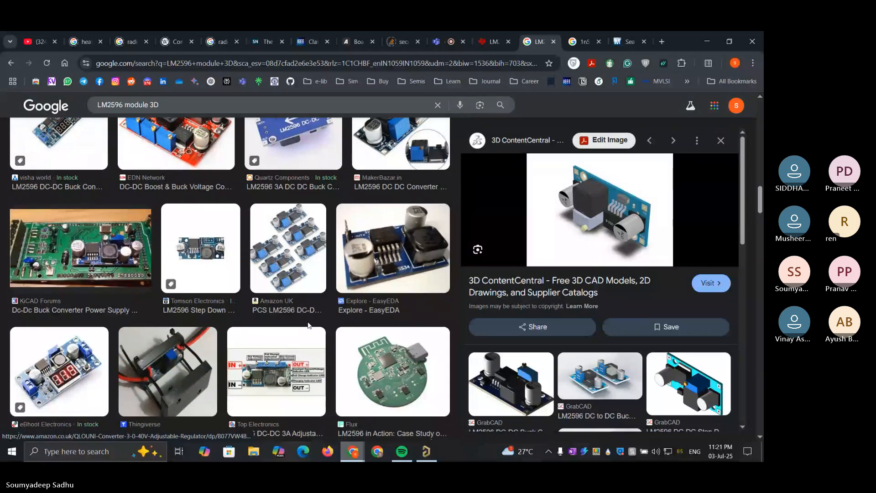
scroll(319, 273, down, 7)
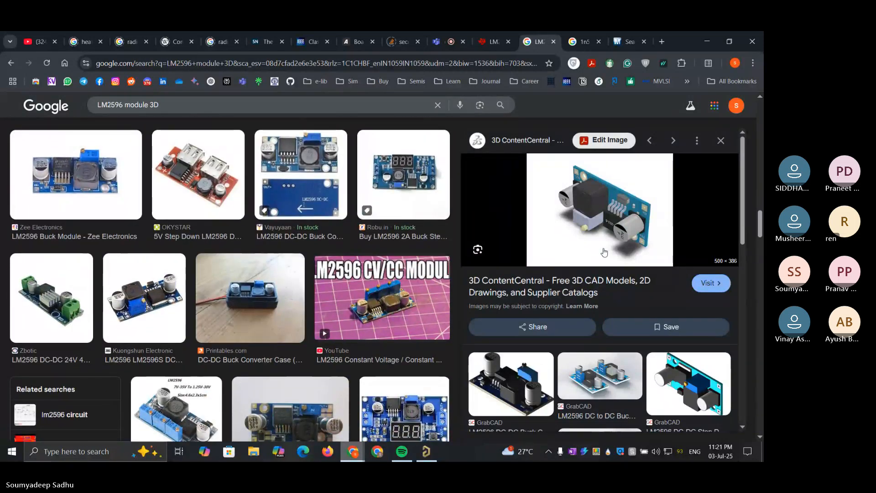
Visit the 3D ContentCentral page of Module LM2596S and try its 2D and 3D previews
click(713, 284)
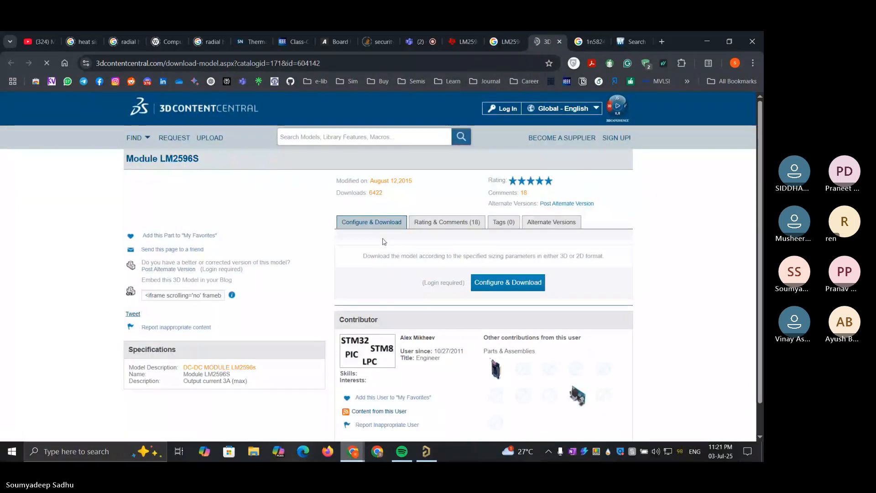
scroll(384, 242, down, 2)
scroll(384, 242, up, 1)
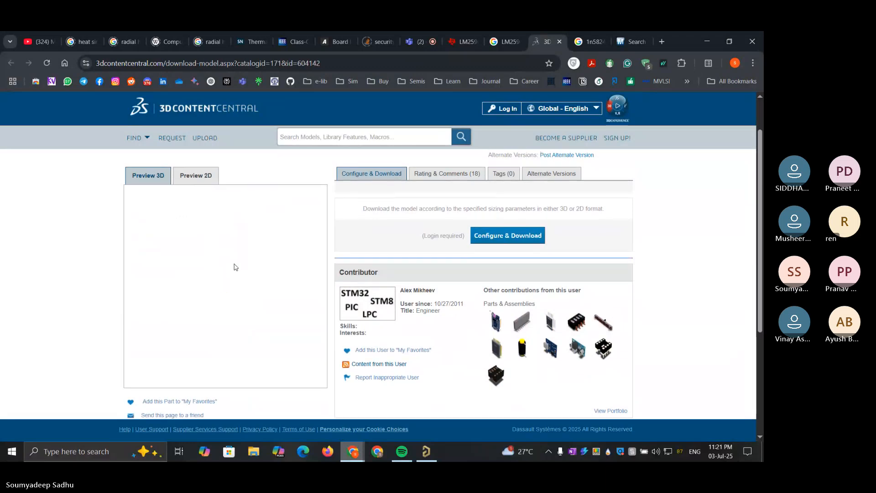
click(199, 180)
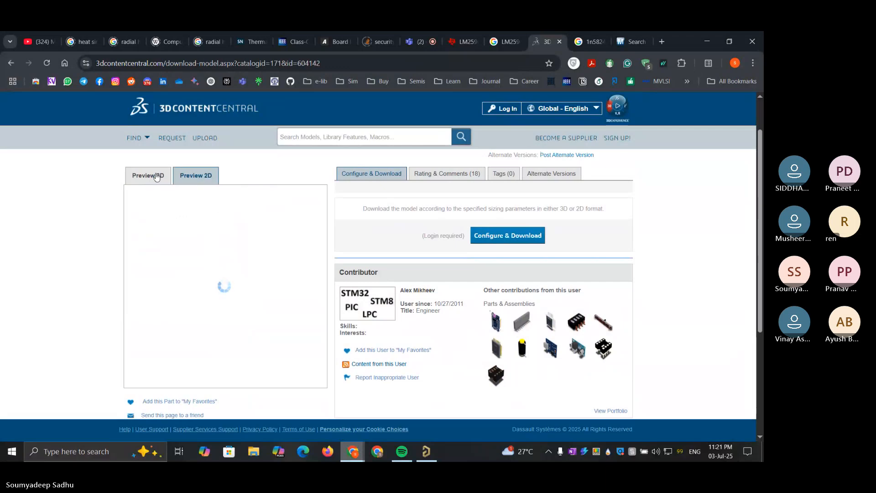
click(155, 174)
click(204, 180)
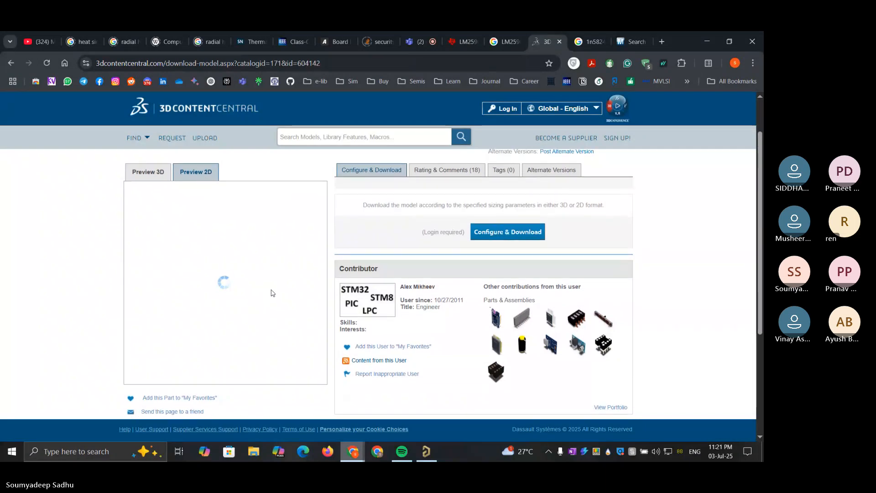
scroll(273, 293, down, 1)
scroll(273, 293, up, 2)
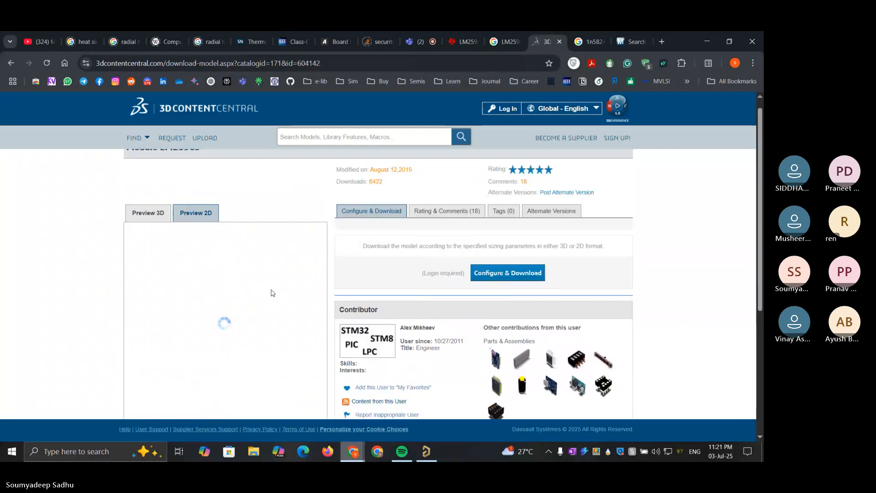
Inspect the LM2596S module's 2D drawing preview and return to its 3D preview
scroll(272, 293, down, 1)
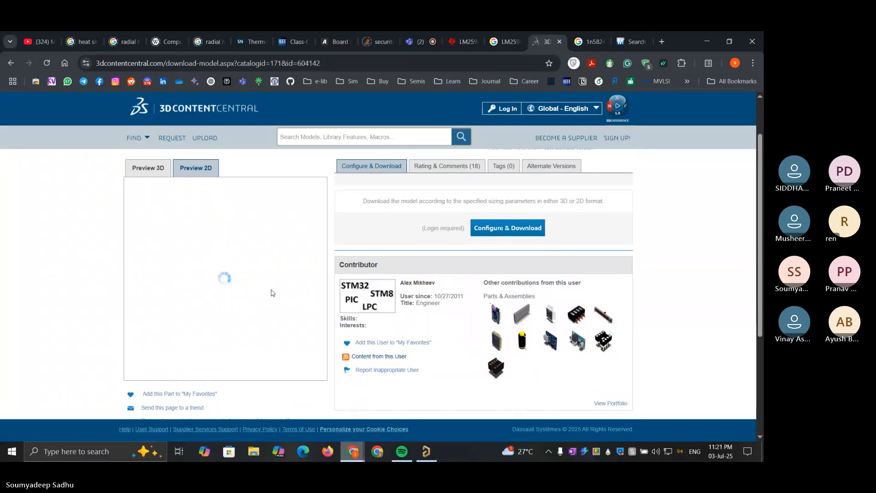
scroll(272, 293, up, 1)
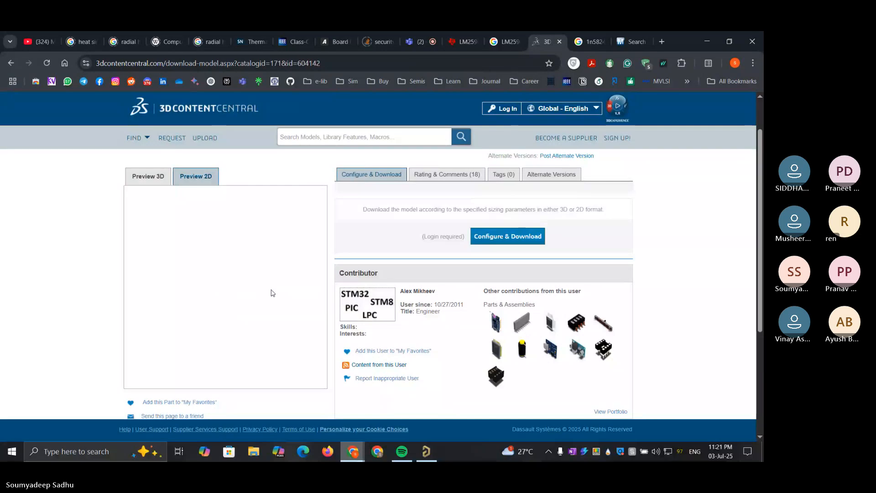
click(158, 174)
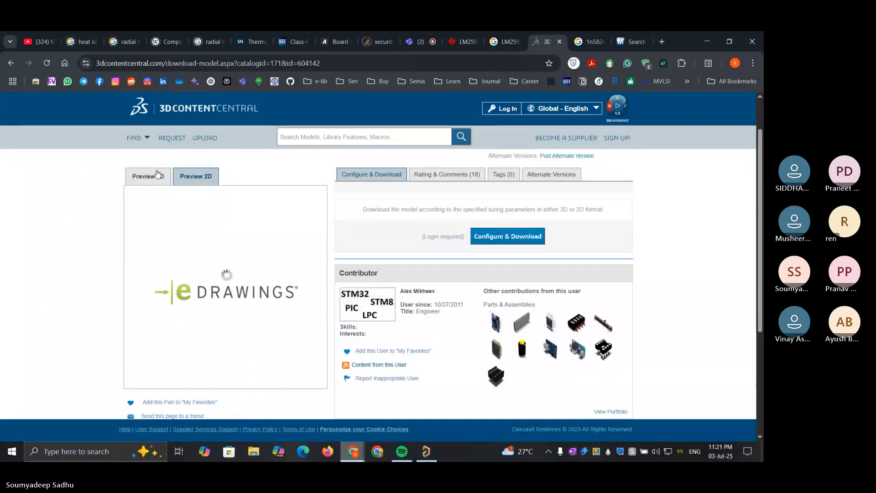
click(199, 177)
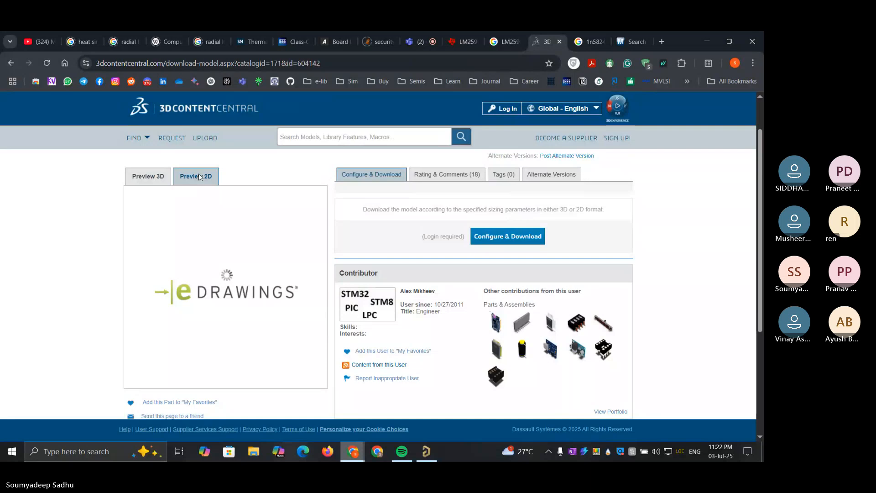
click(153, 180)
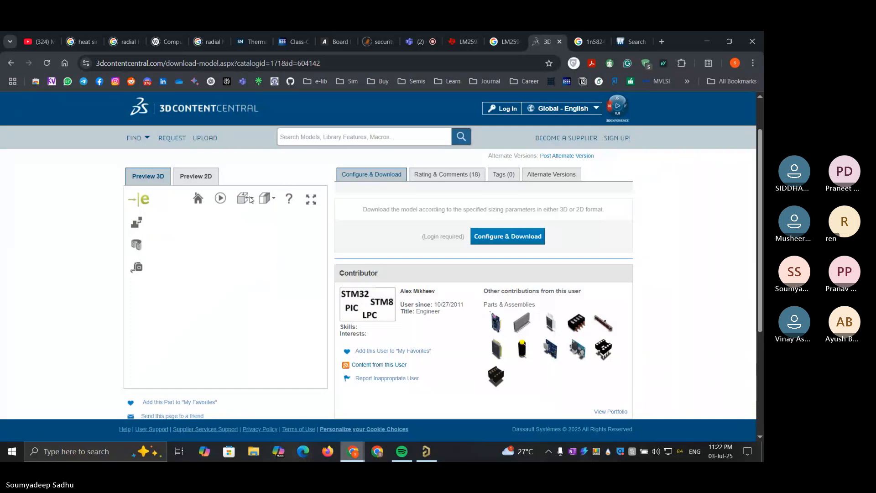
Try another view orientation and an edges-only display style in the module's 3D preview
click(244, 198)
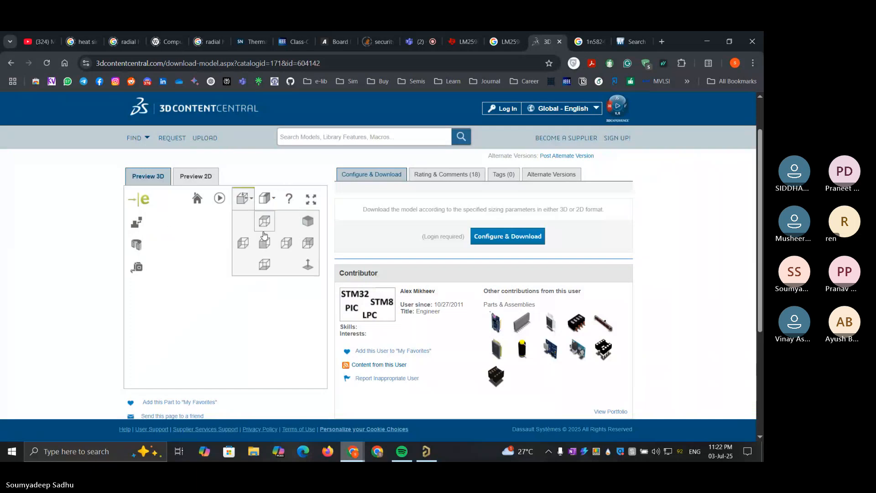
click(263, 246)
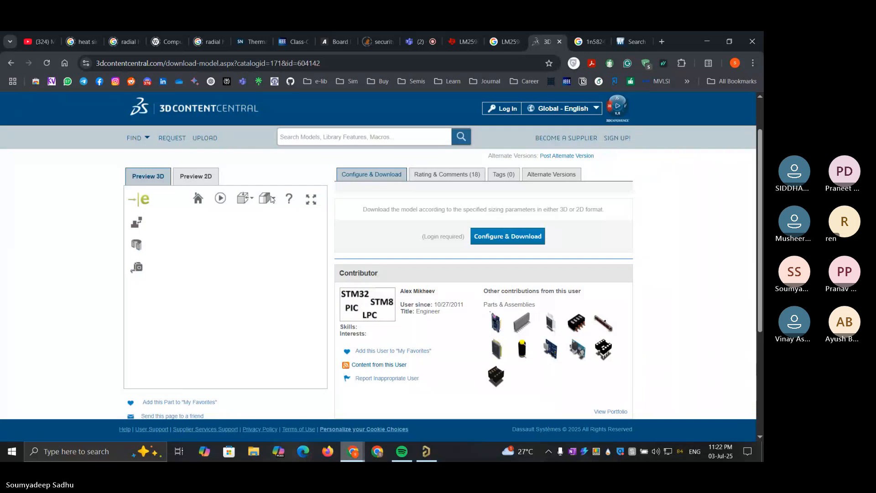
click(274, 201)
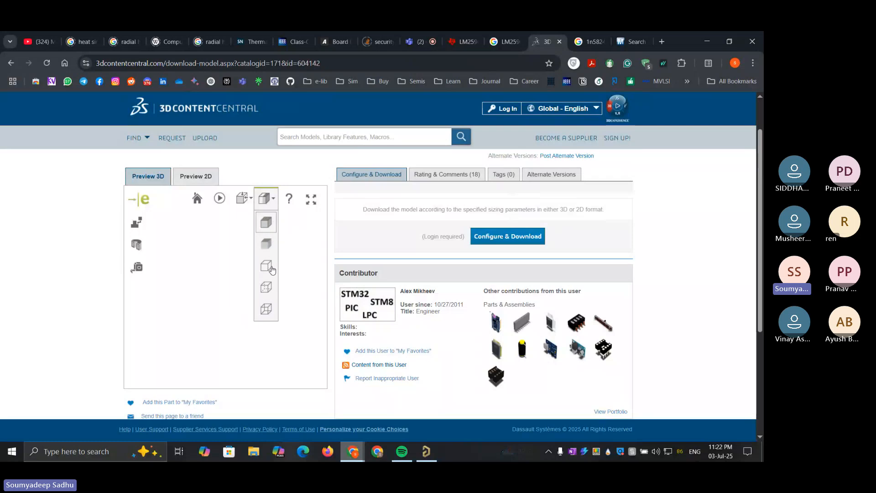
click(271, 268)
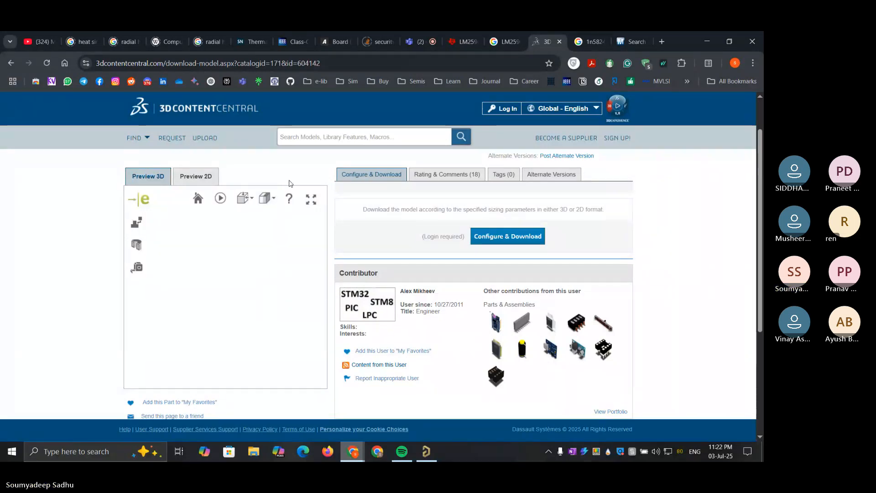
Return to the "LM2596 module 3D" image results and preview the three GrabCAD buck converter module models
click(506, 42)
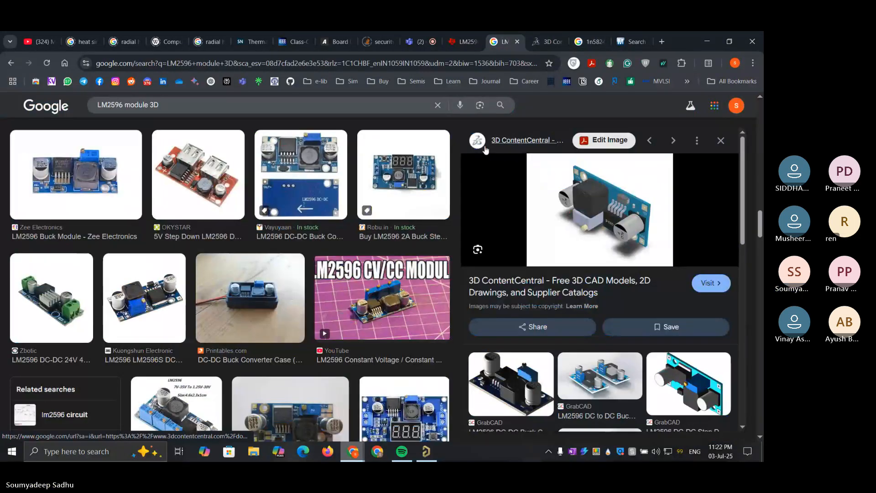
scroll(232, 167, down, 10)
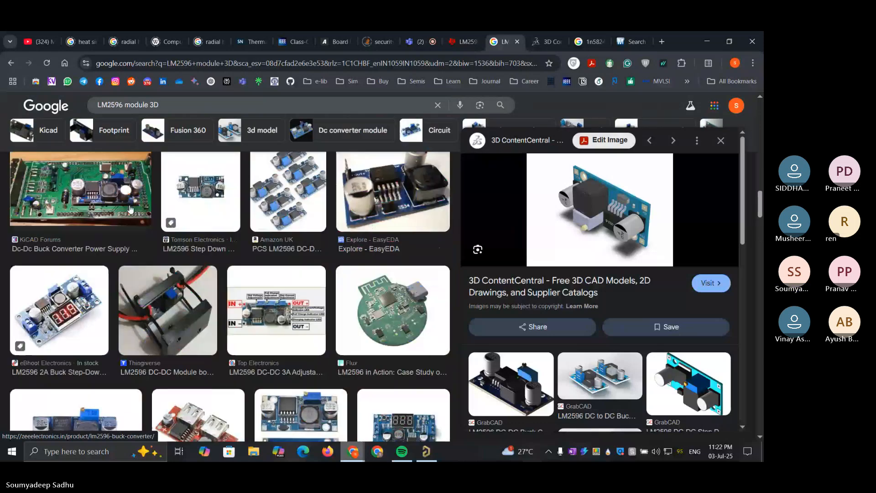
scroll(114, 224, up, 3)
scroll(90, 238, down, 1)
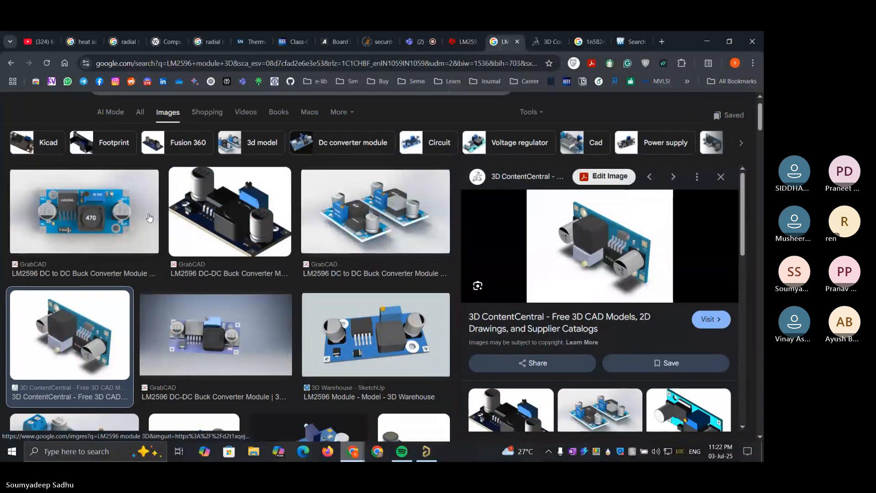
click(90, 239)
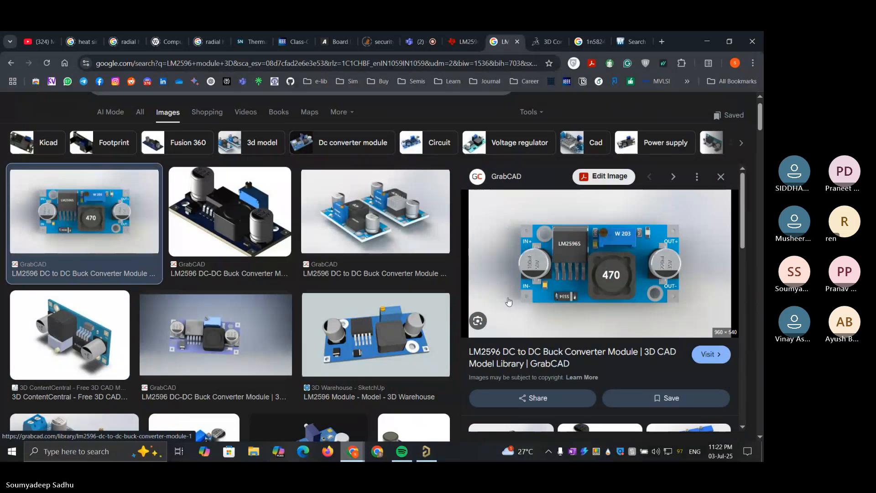
click(241, 212)
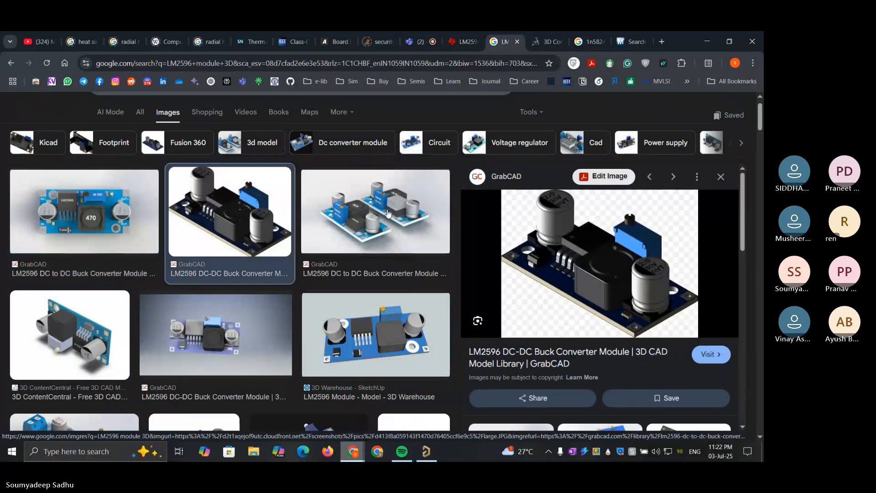
click(388, 213)
scroll(324, 238, down, 3)
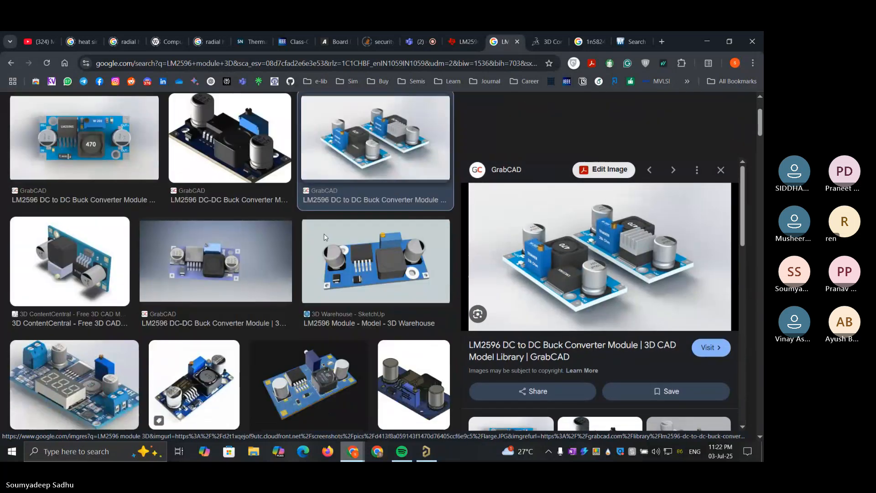
Visit the Flux article "LM2596 in Action" from its image result and examine the adjustable buck converter board render up close
click(324, 324)
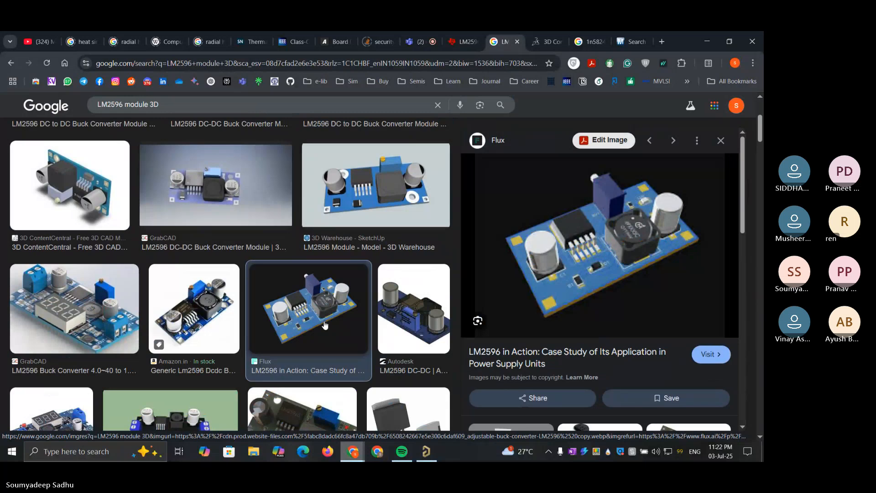
click(709, 354)
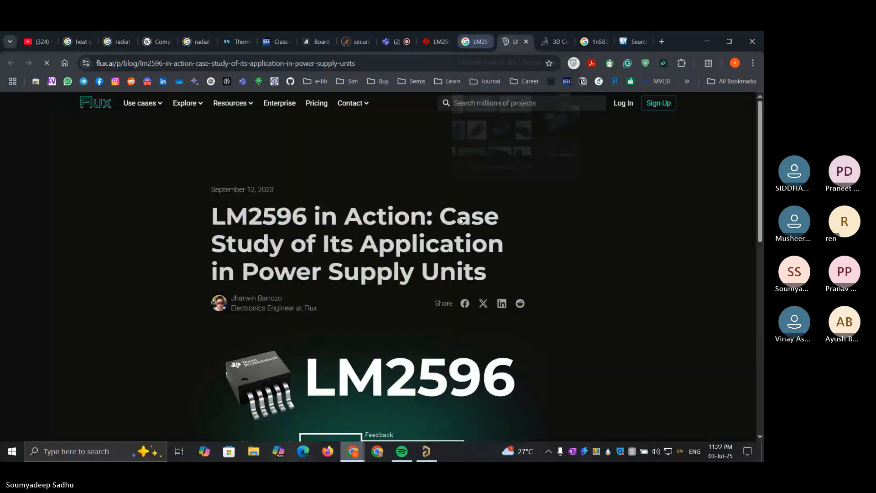
scroll(462, 223, down, 15)
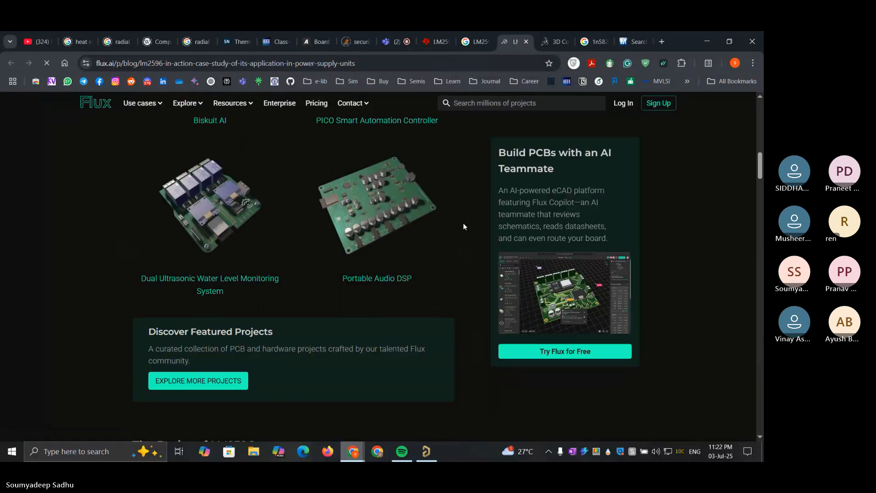
scroll(464, 224, down, 15)
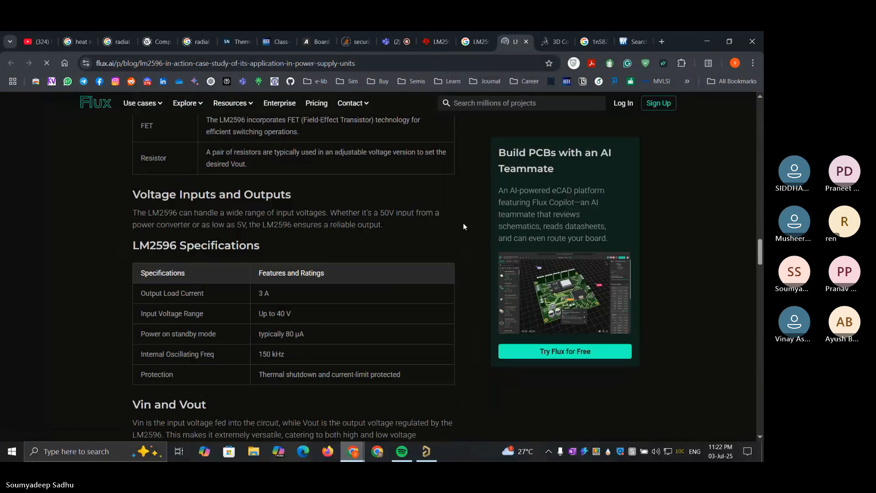
scroll(463, 227, down, 15)
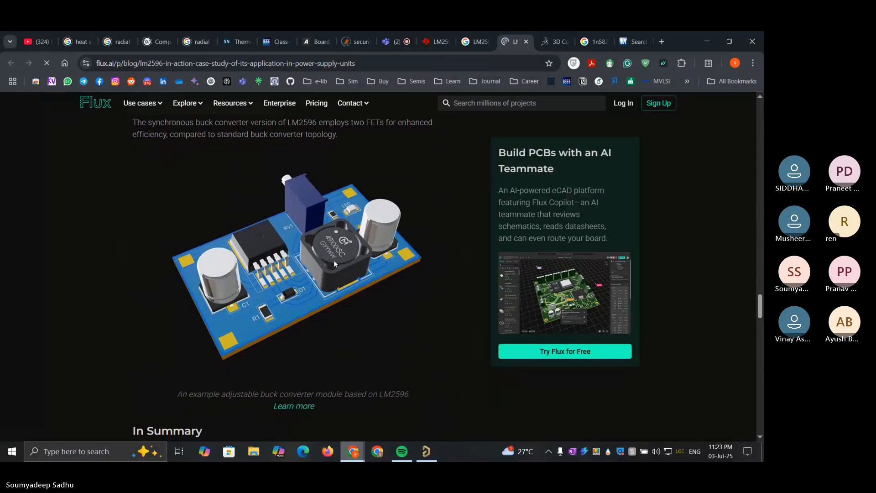
ctrl+scroll(331, 260, up, 5)
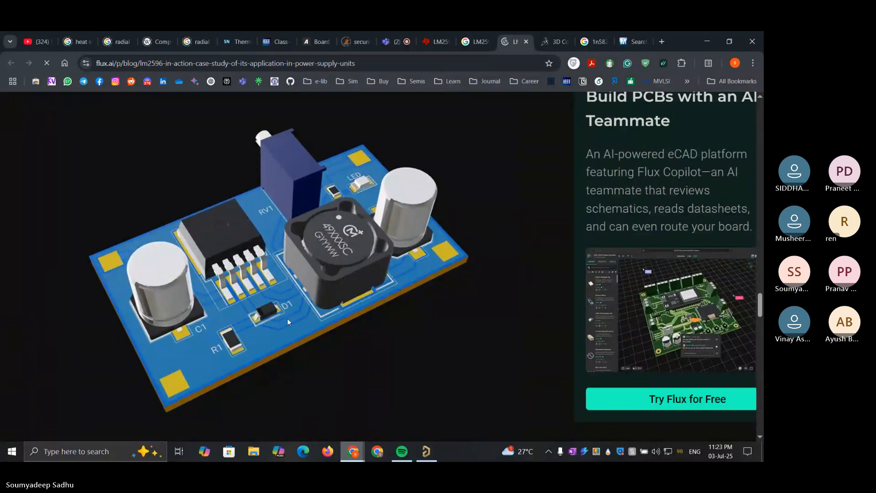
scroll(220, 318, left, 2)
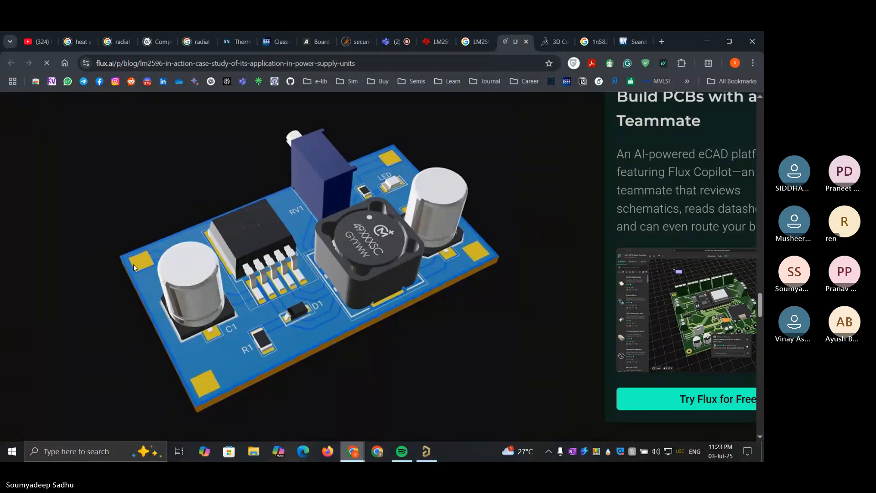
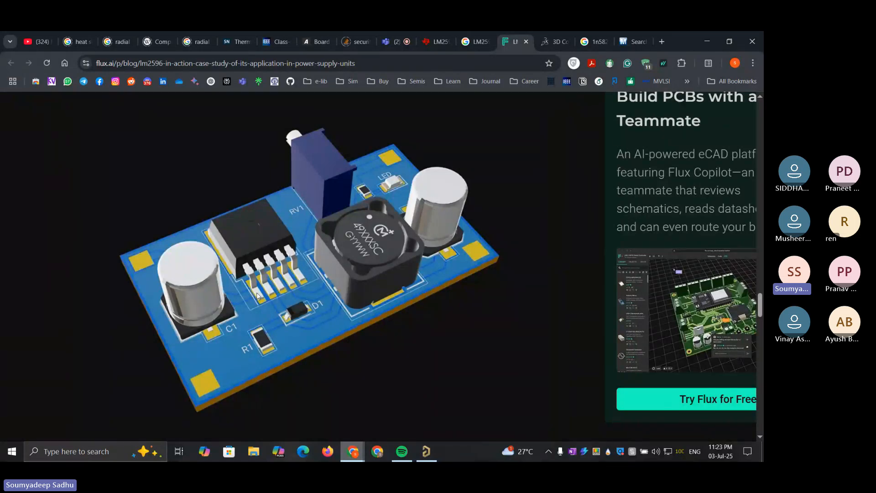
Examine the image of the example LM2596 buck converter module, including C1, R1, D1, the inductor and the regulator
ctrl+scroll(257, 296, up, 3)
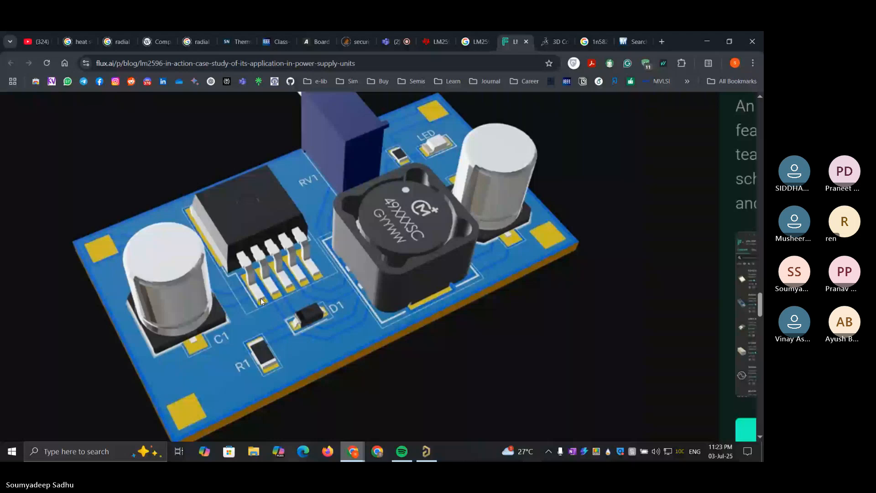
ctrl+scroll(261, 297, up, 2)
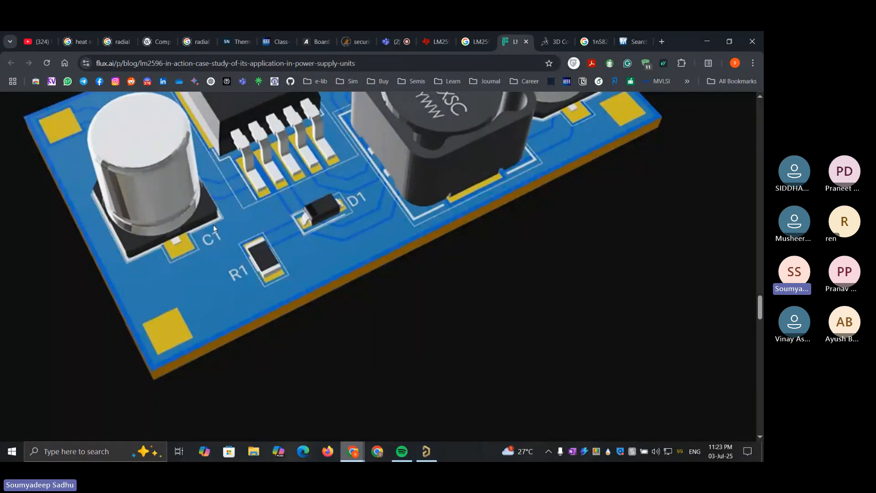
scroll(213, 225, up, 3)
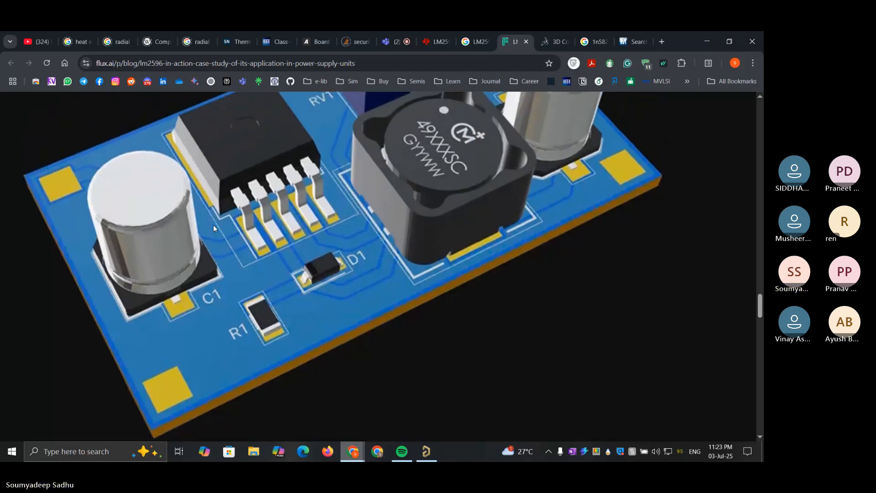
scroll(213, 225, up, 1)
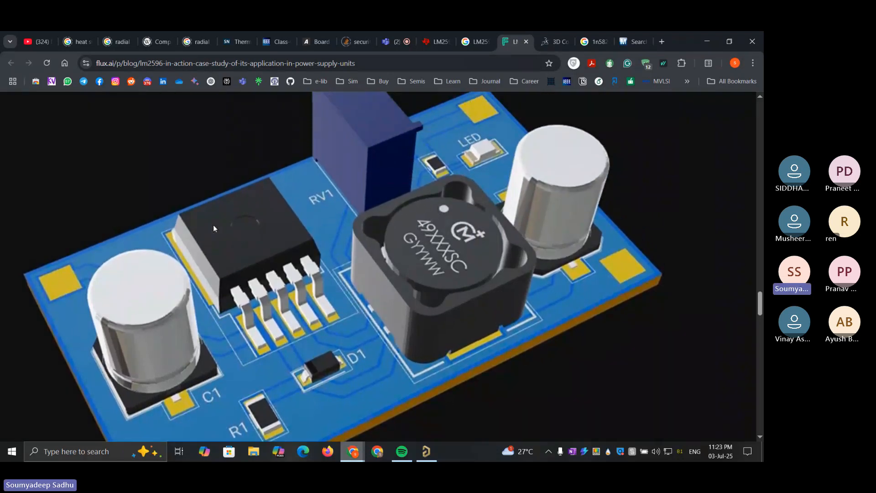
scroll(213, 225, down, 1)
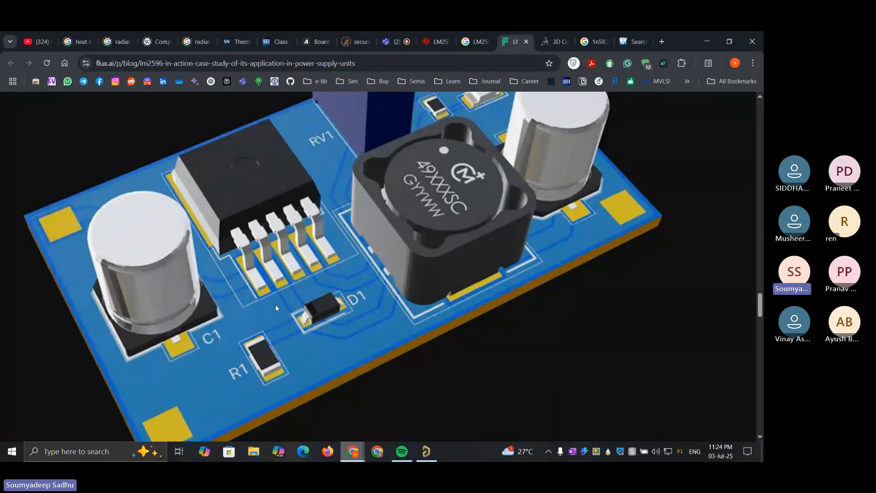
scroll(275, 306, down, 1)
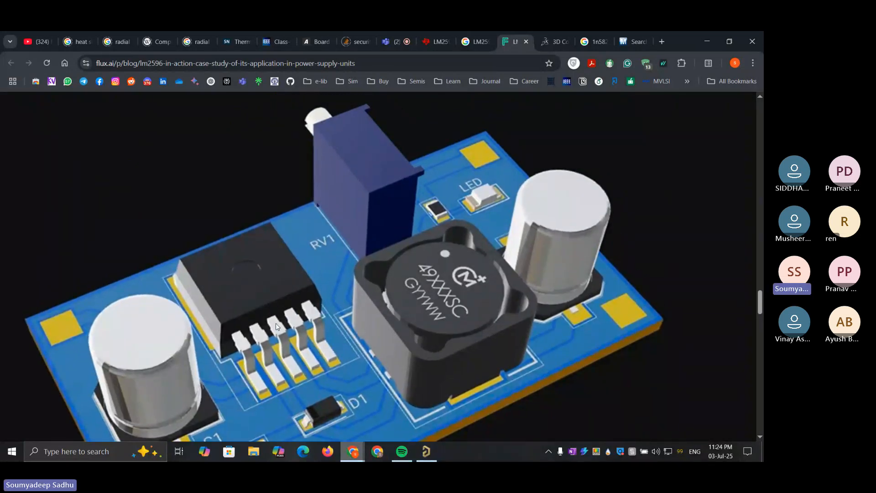
scroll(351, 339, down, 4)
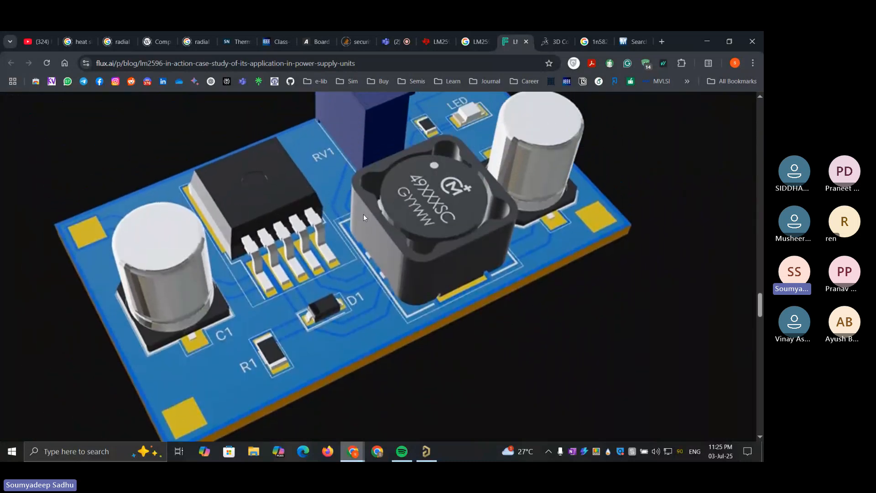
scroll(364, 213, up, 1)
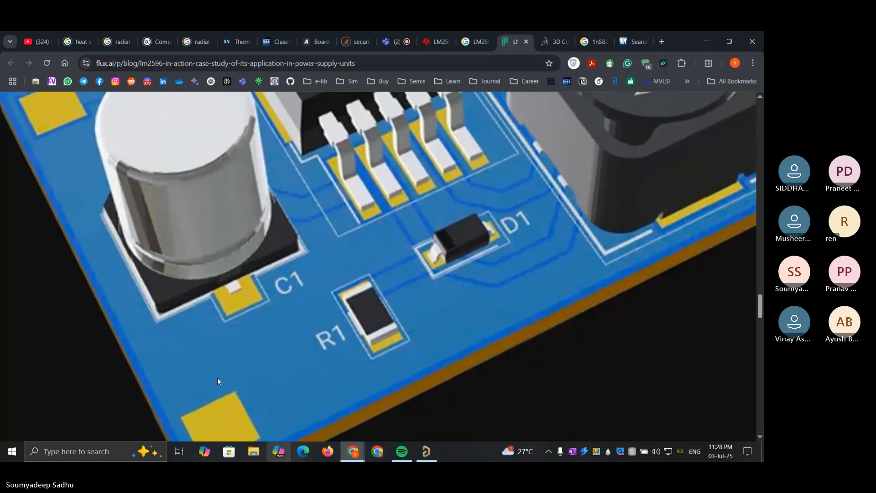
ctrl+scroll(217, 379, down, 5)
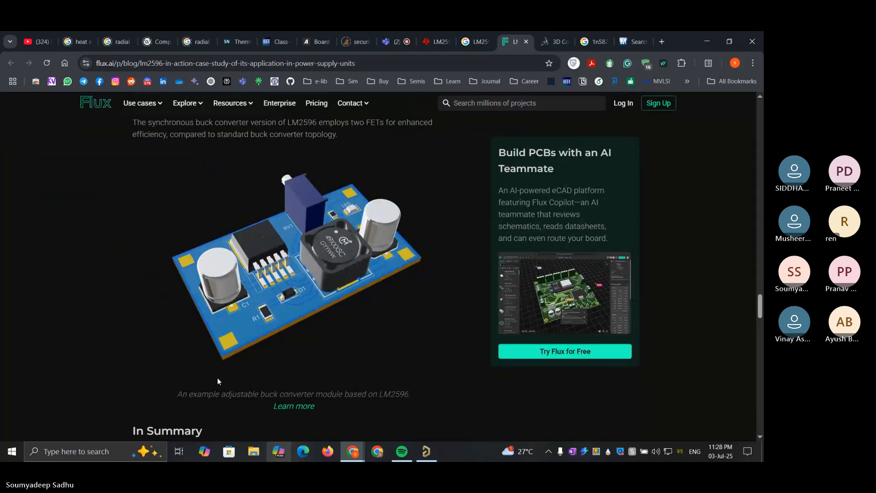
scroll(217, 377, up, 20)
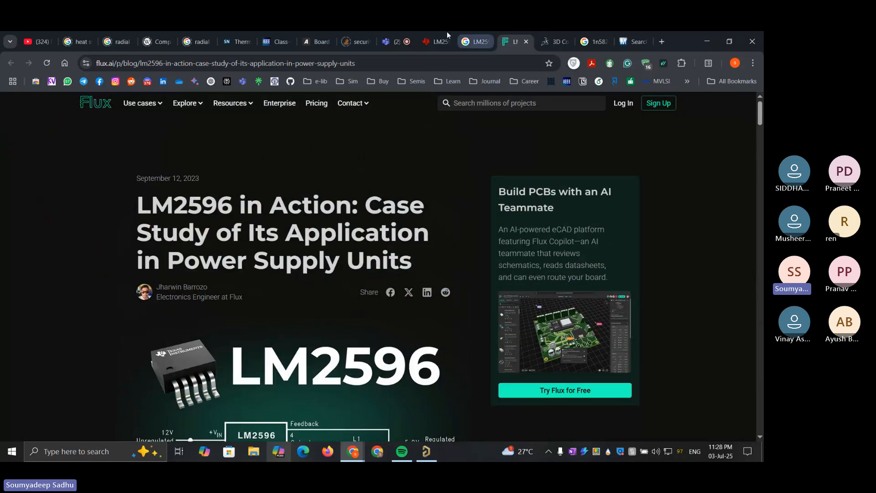
Switch to Altium Designer and review the component layer pairs in the view configuration, including 3D Body, Component Center, Designator and Overlay
click(402, 41)
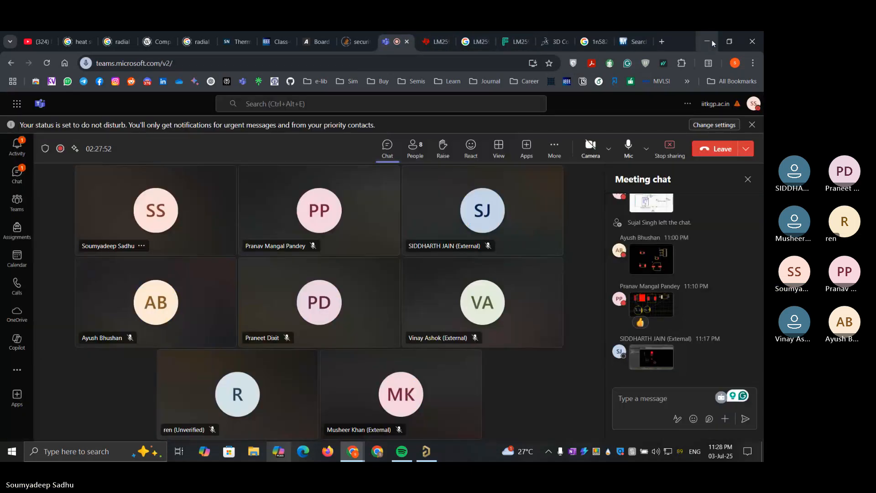
click(707, 41)
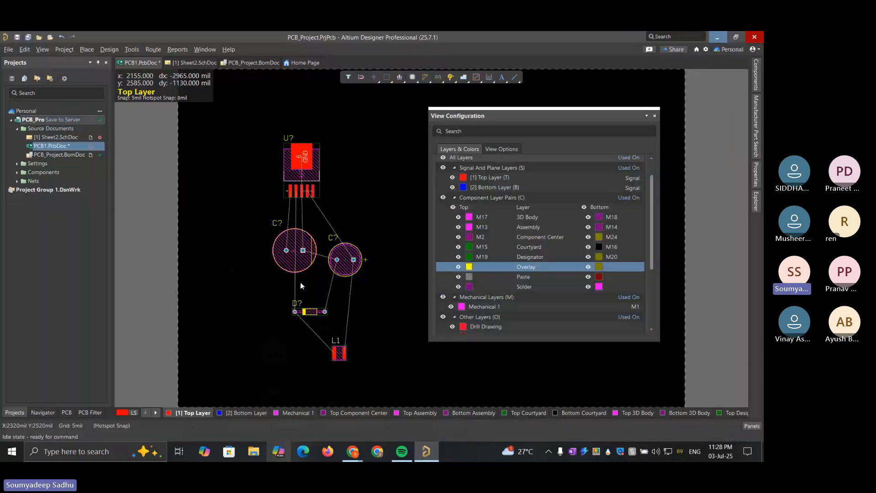
scroll(539, 231, up, 1)
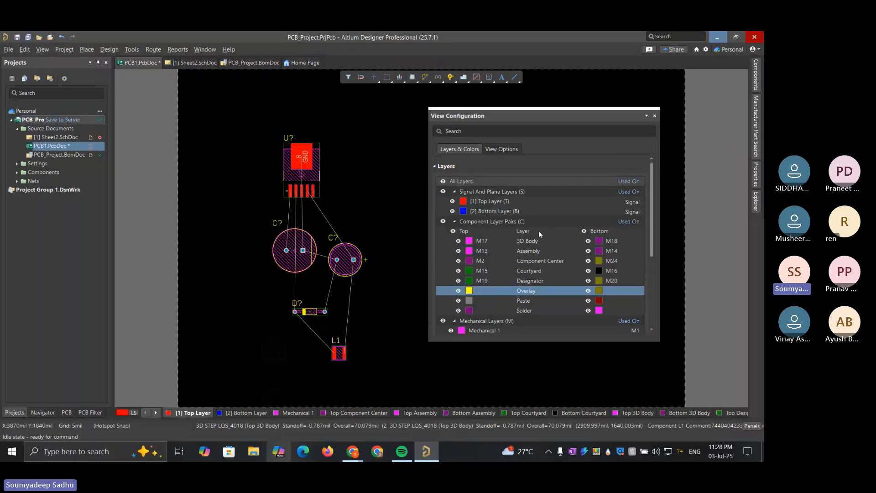
scroll(539, 231, down, 1)
click(534, 218)
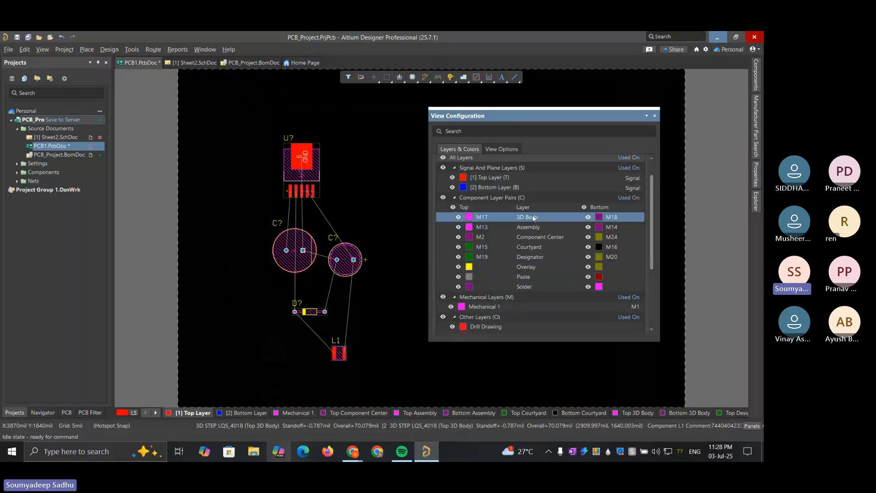
click(539, 238)
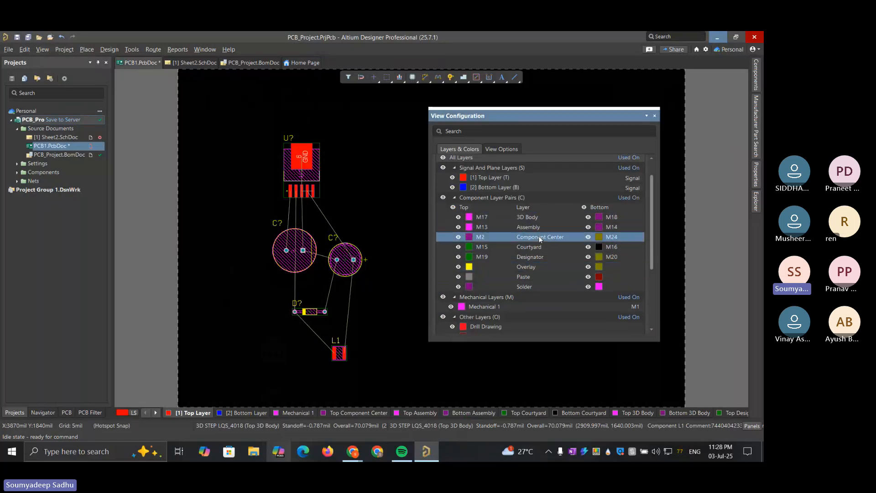
click(539, 257)
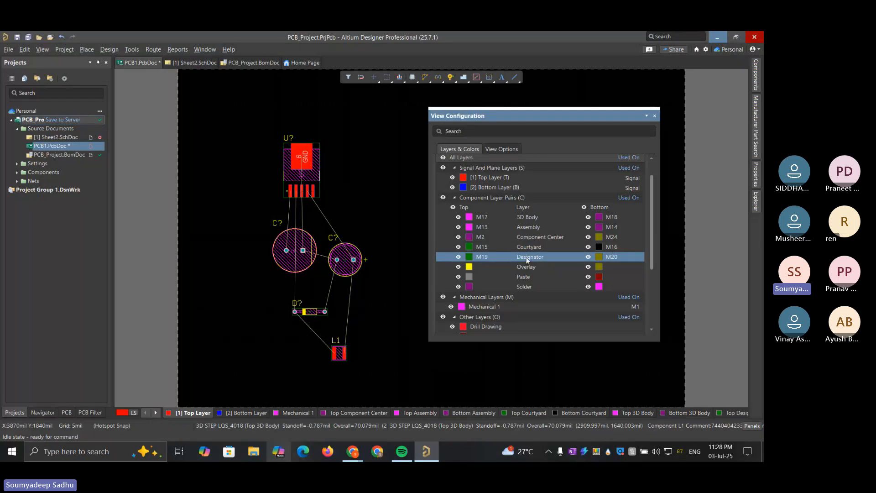
click(531, 269)
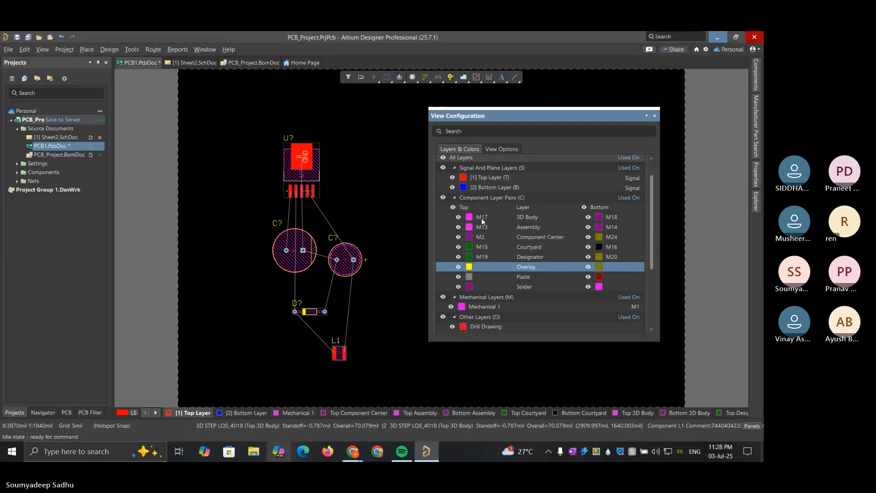
Toggle the visibility of the top 3D Body layer (M17) to compare the footprints with and without it
click(458, 217)
click(459, 218)
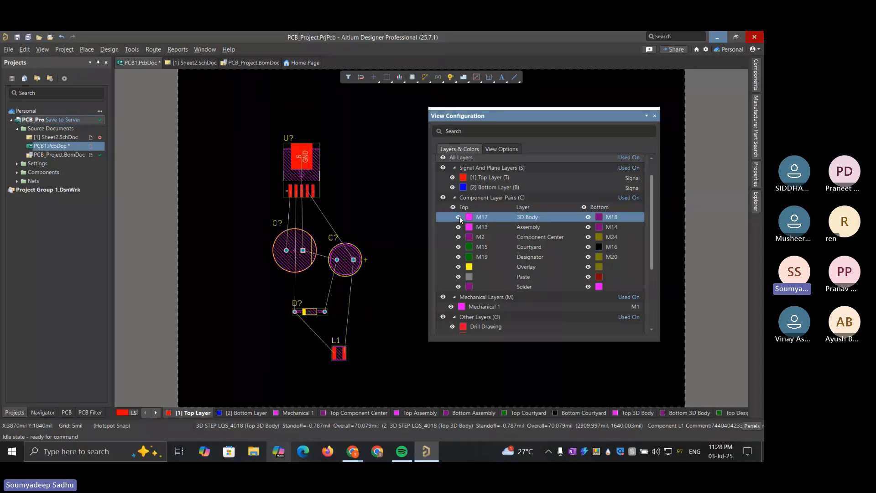
click(460, 217)
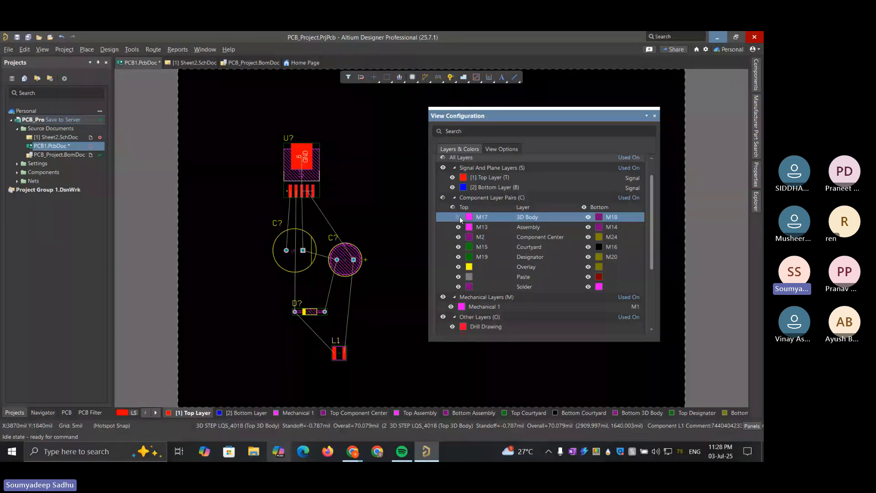
click(459, 218)
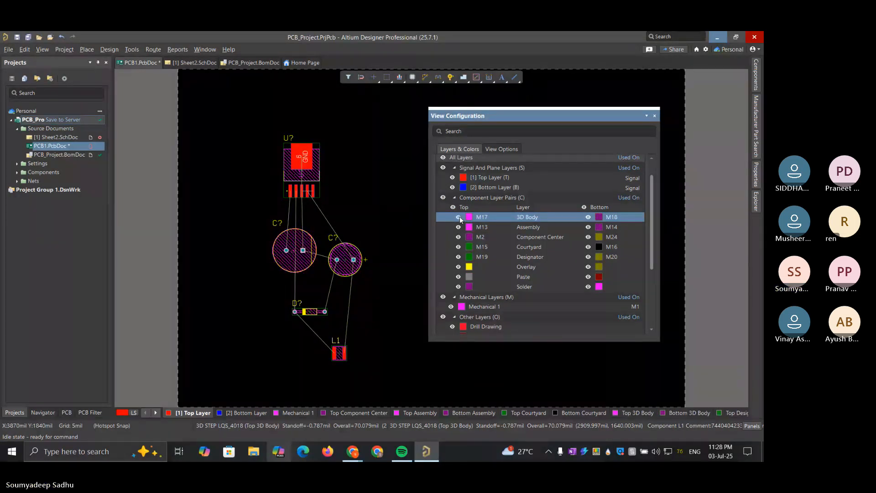
Select all the placed components, hide the top 3D Body layer (M17), and clear the selection
drag(255, 116, 393, 396)
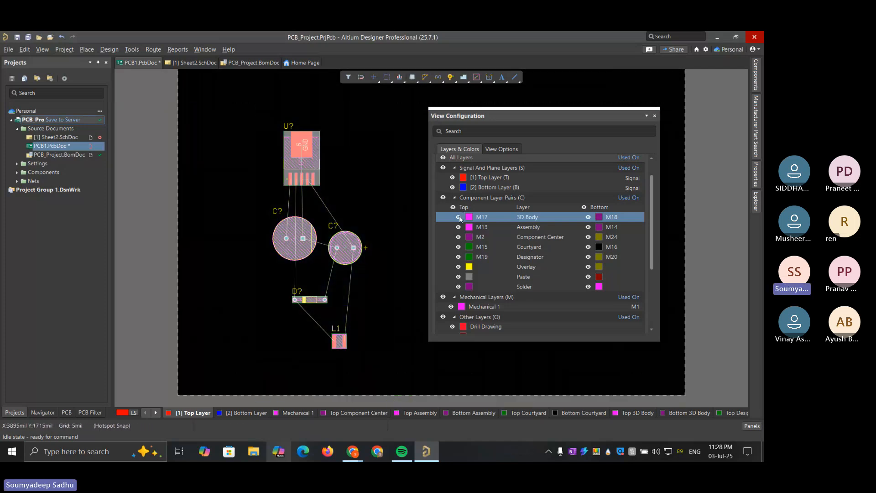
click(459, 218)
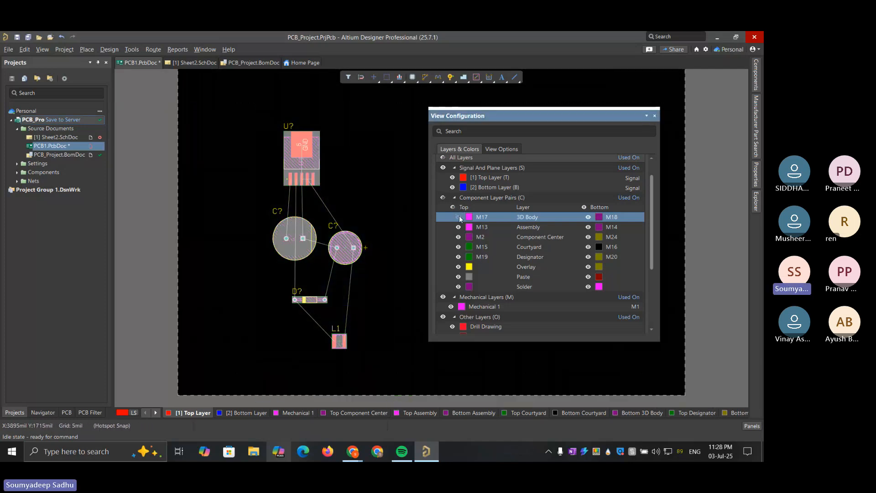
click(370, 209)
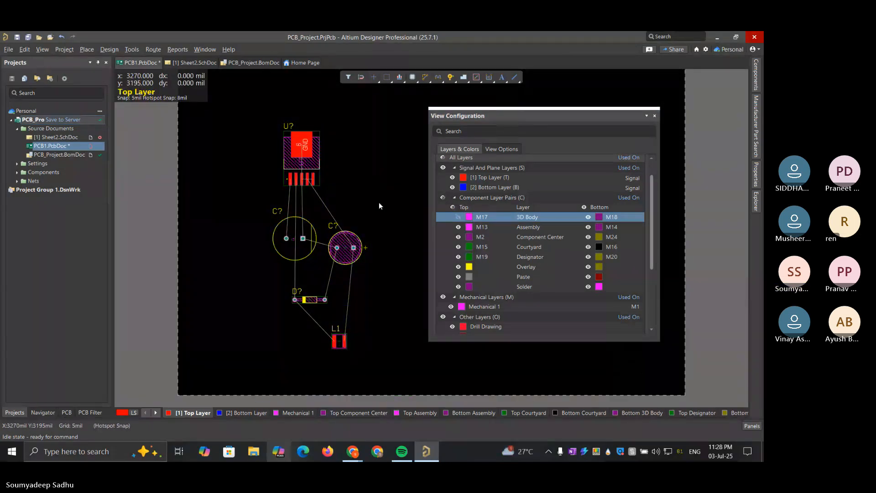
click(459, 219)
click(458, 220)
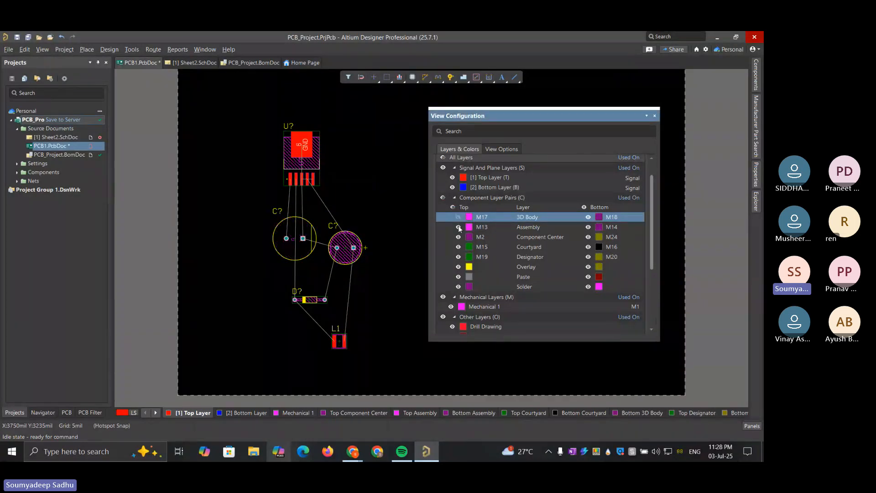
Briefly show the top 3D Body layer again, then hide both it and the top Assembly layer (M13)
click(459, 231)
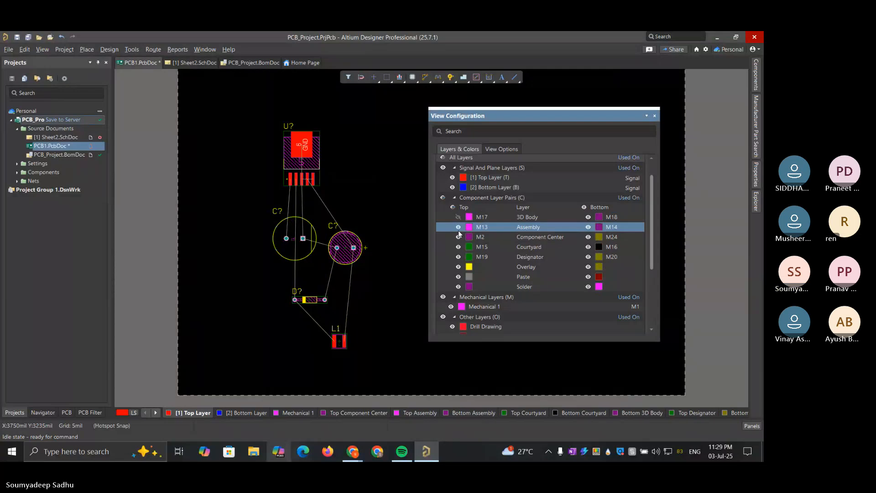
click(458, 218)
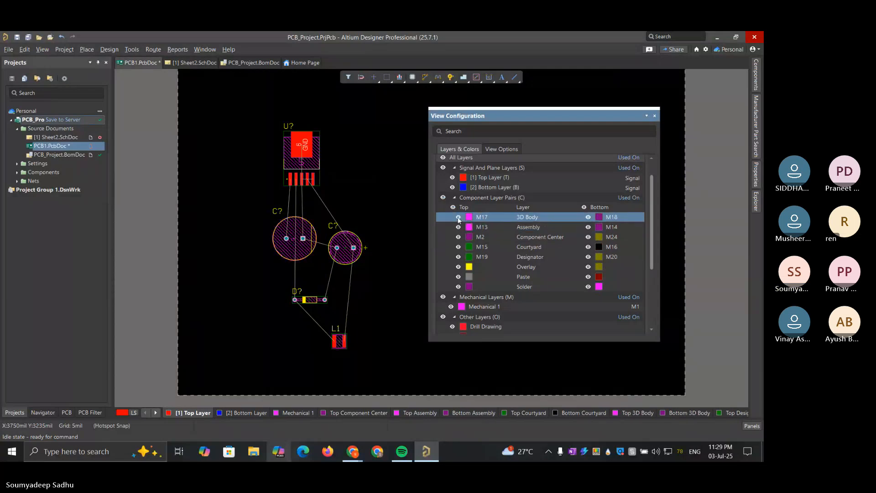
click(458, 218)
click(459, 227)
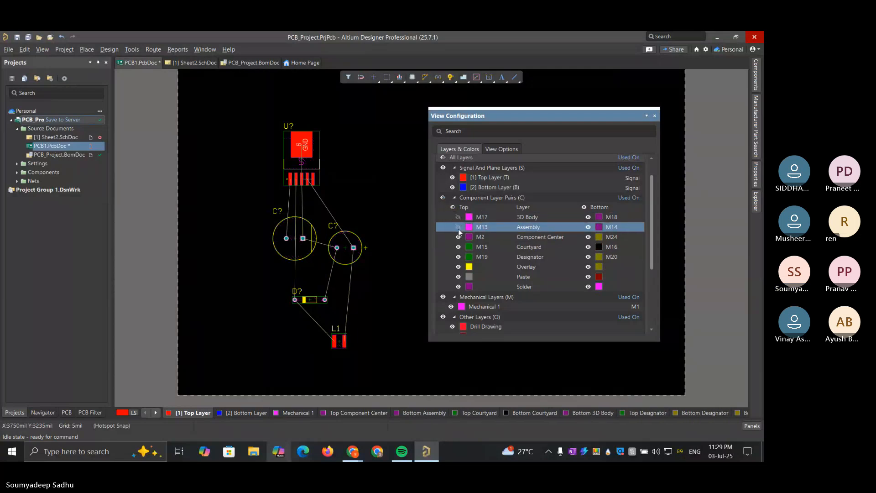
Toggle the top Component Center layer (M2) off and on to compare the components' centre marks
click(459, 237)
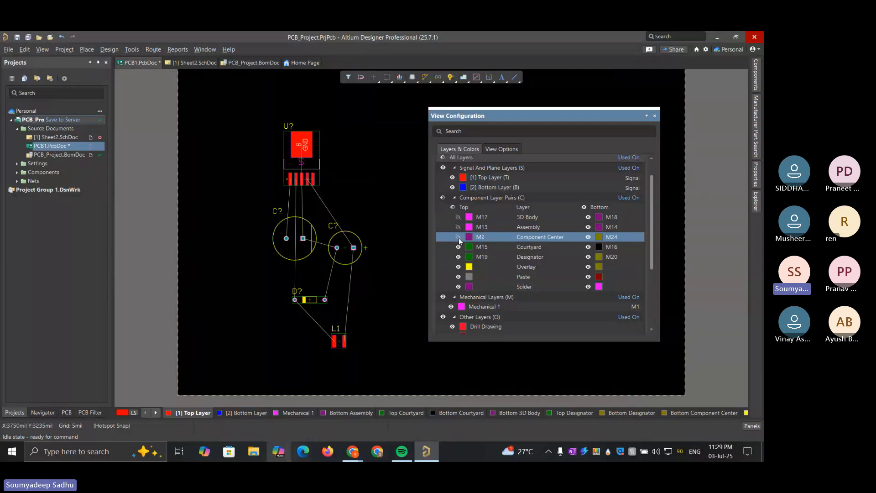
click(459, 237)
click(459, 237)
click(458, 237)
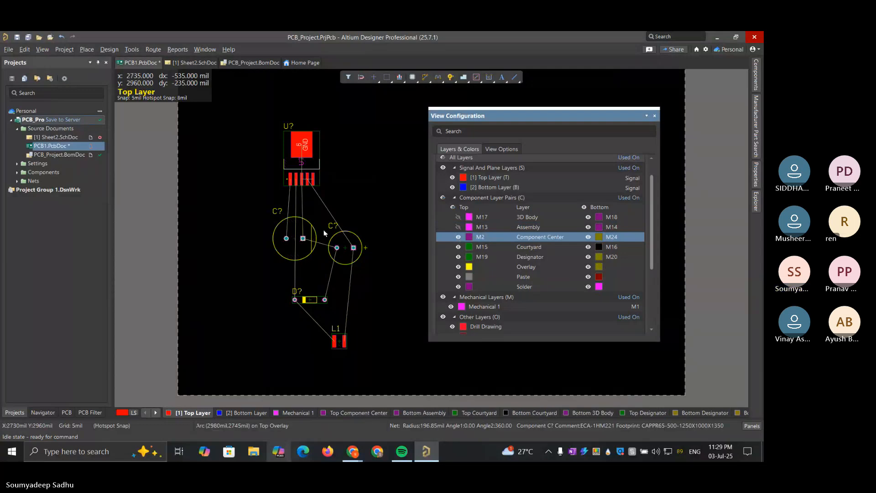
Shift the larger capacitor horizontally away from the regulator to about X 2118, Y 2830 mil and toggle its Component Center mark
ctrl+scroll(281, 234, up, 4)
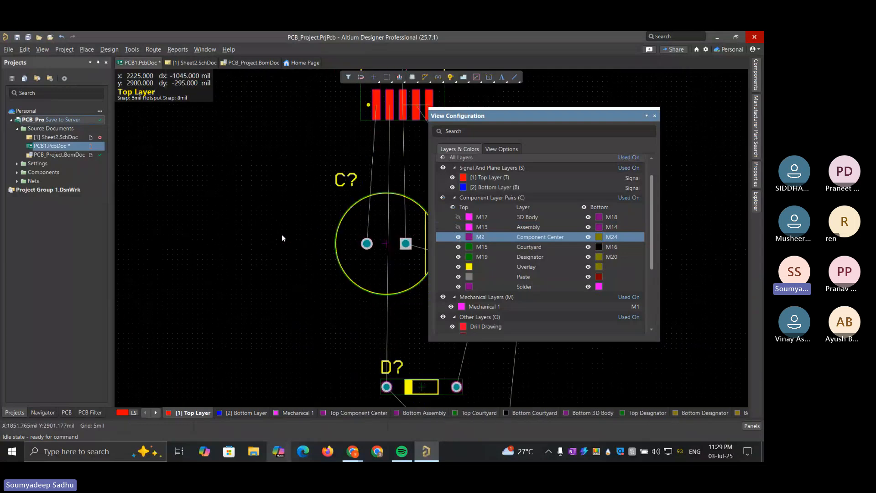
ctrl+scroll(281, 234, up, 1)
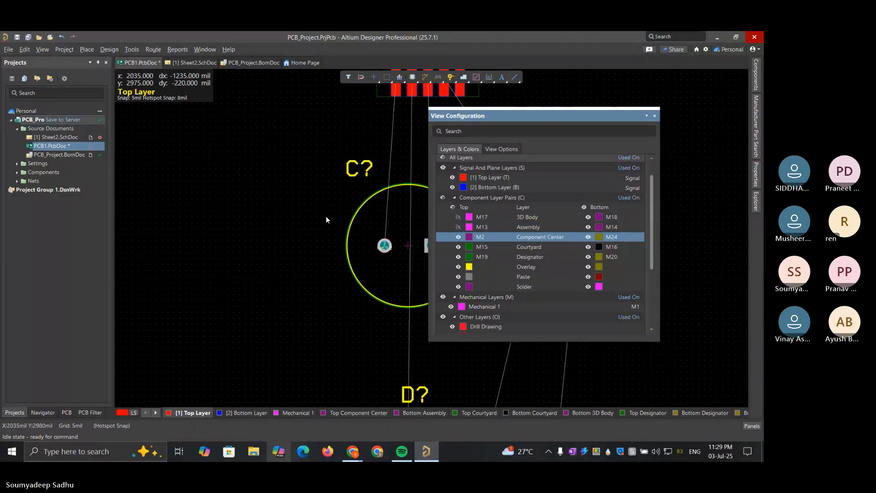
drag(363, 229, 319, 251)
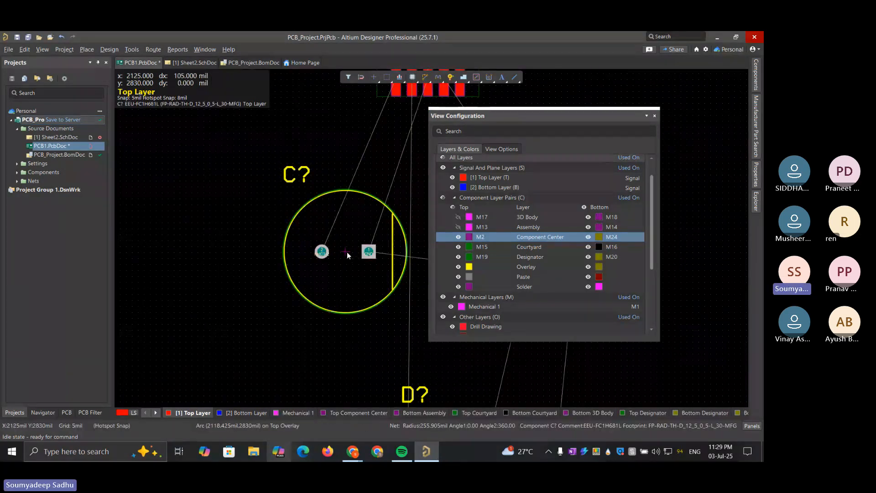
click(459, 236)
click(459, 237)
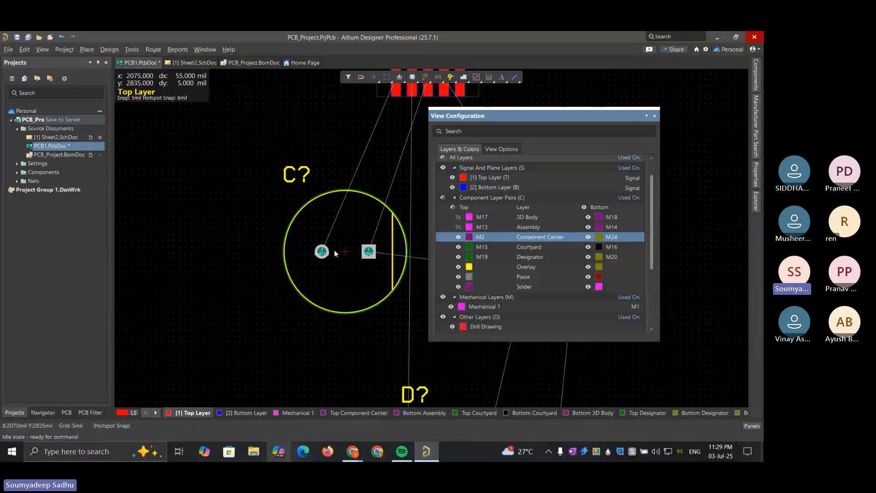
Move the larger capacitor back below the regulator to about X 2350, Y 2825 mil and hide the top Component Center layer (M2)
drag(345, 251, 401, 253)
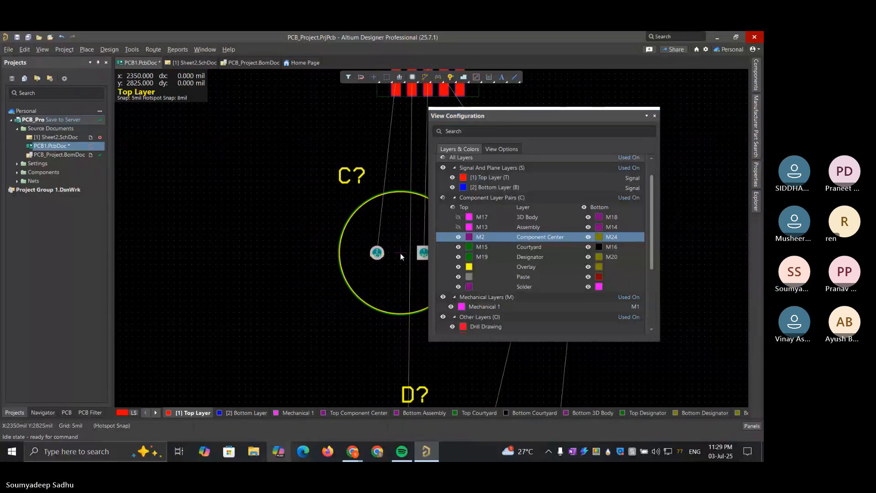
click(459, 237)
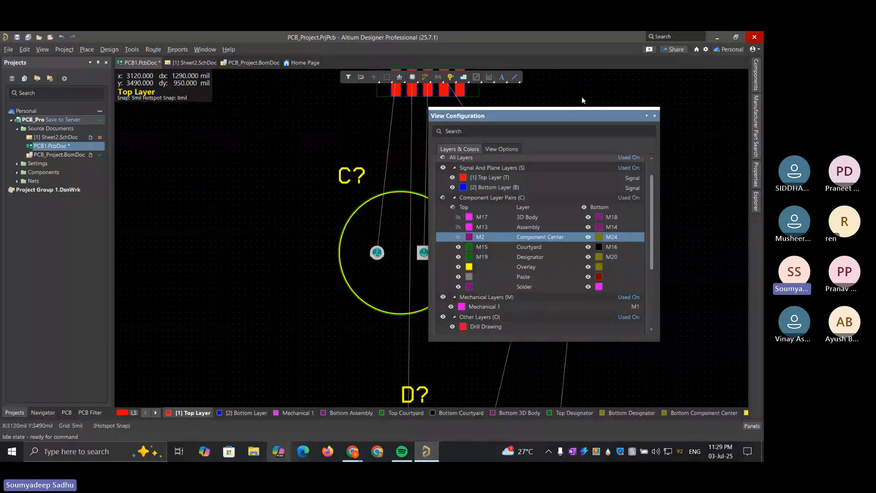
Uncover the smaller capacitor and toggle the top Courtyard layer (M15) off and on to compare its courtyard outline
drag(559, 116, 365, 144)
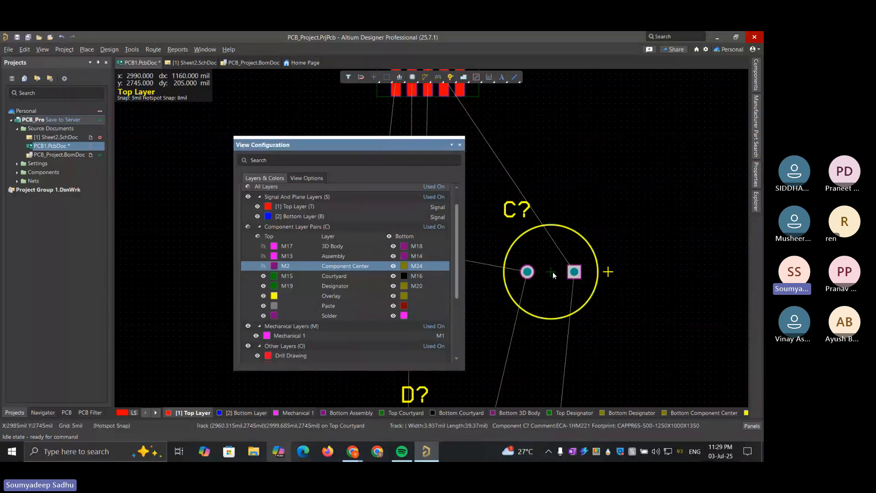
click(262, 276)
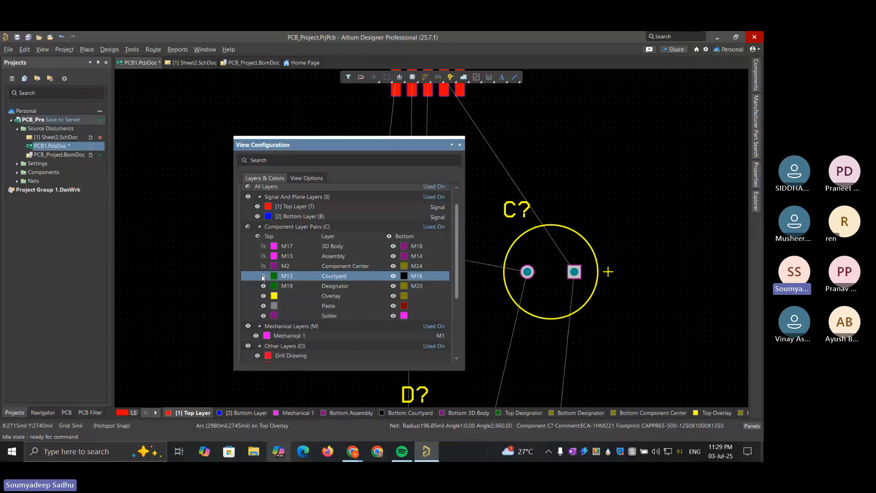
click(263, 275)
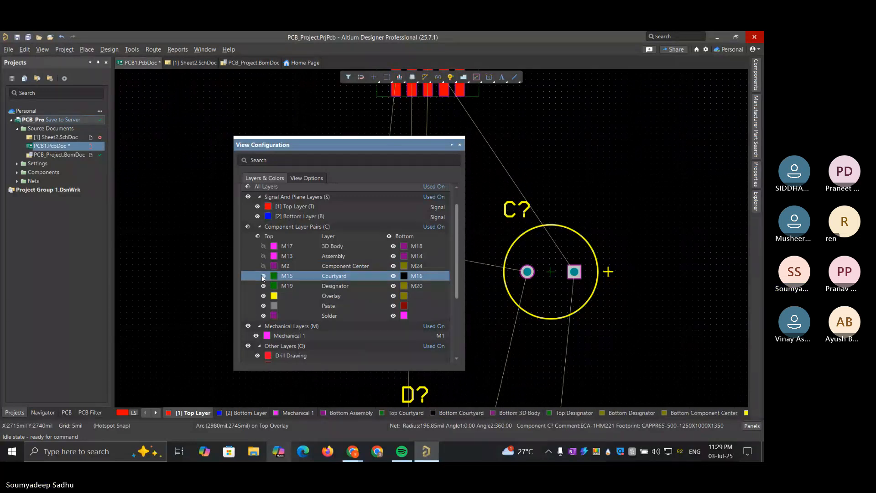
Toggle the top Designator layer (M19) repeatedly with all the components in view, leaving it hidden
click(264, 288)
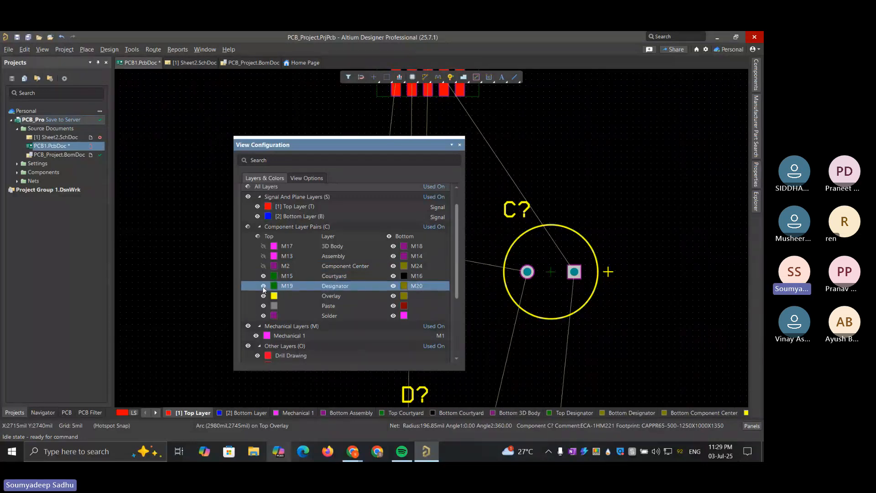
click(264, 287)
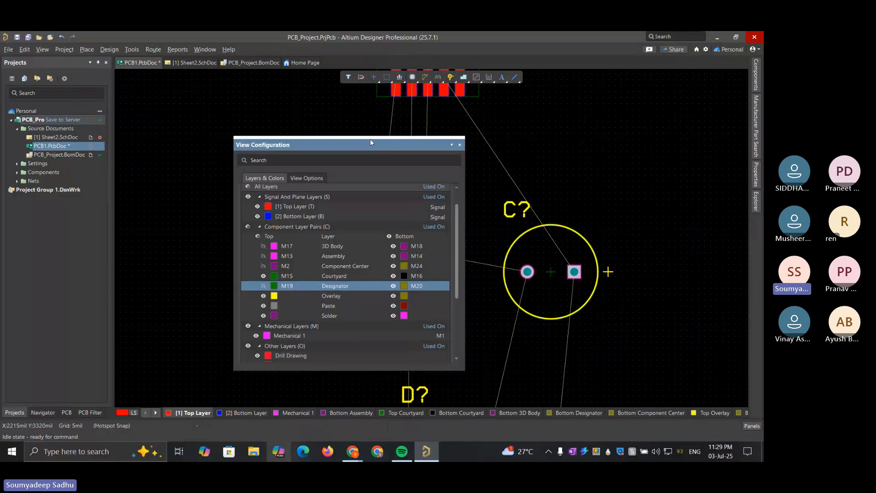
drag(371, 146, 588, 161)
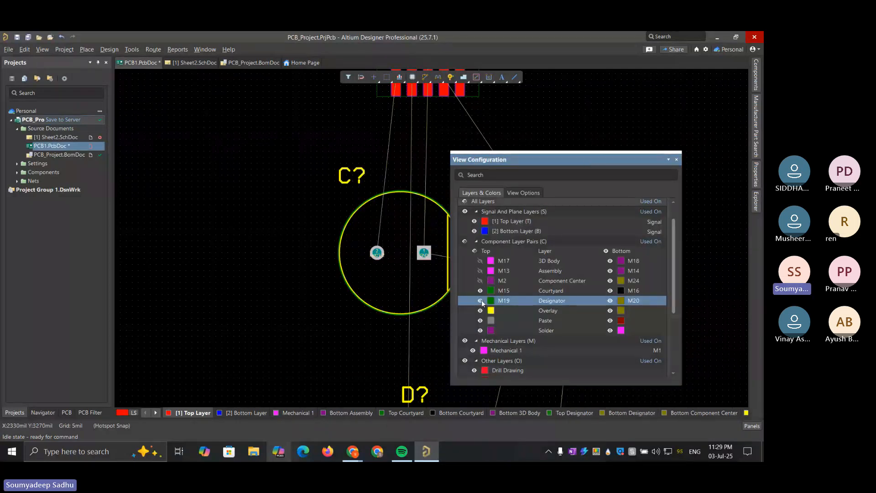
drag(577, 161, 223, 129)
ctrl+scroll(486, 209, down, 5)
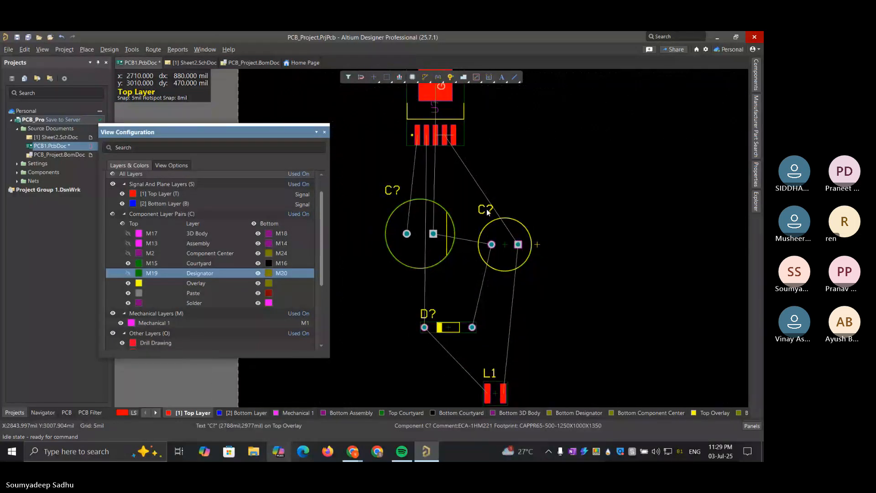
ctrl+scroll(486, 210, down, 1)
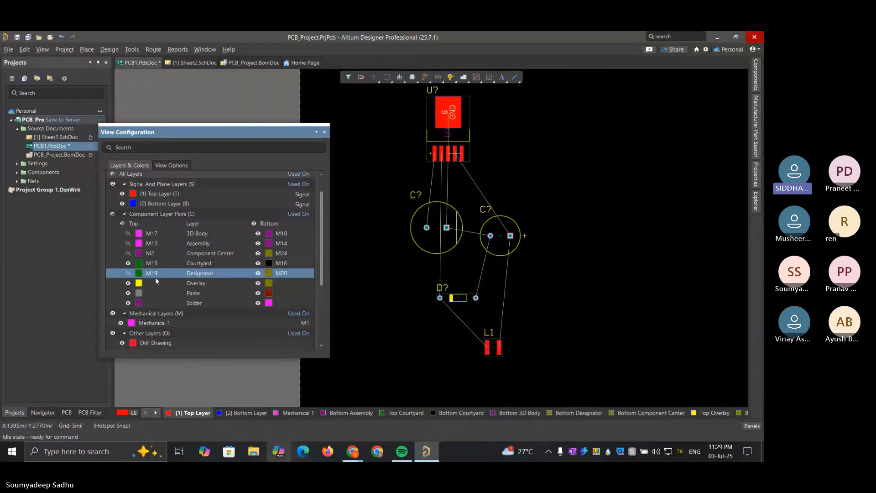
click(128, 275)
click(129, 274)
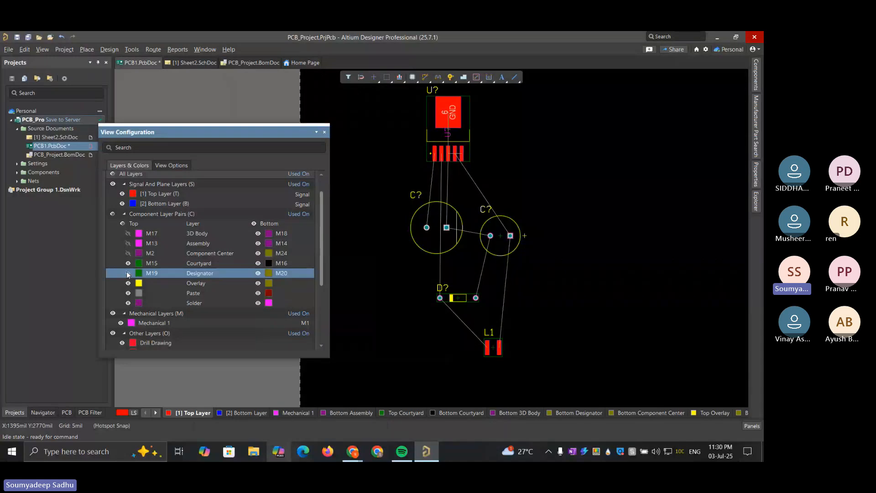
click(128, 274)
click(128, 274)
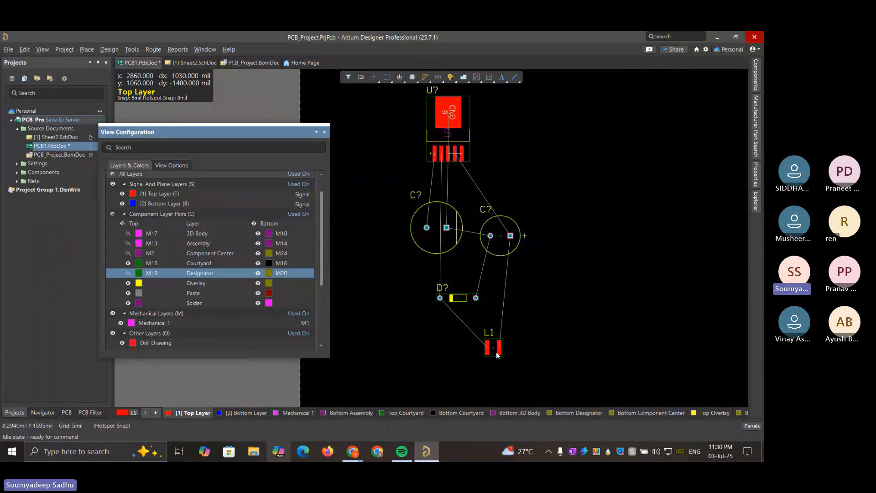
Show the top Designator layer (M19) and inspect the designator text inside inductor L1's footprint
ctrl+scroll(496, 351, up, 2)
ctrl+scroll(496, 352, up, 2)
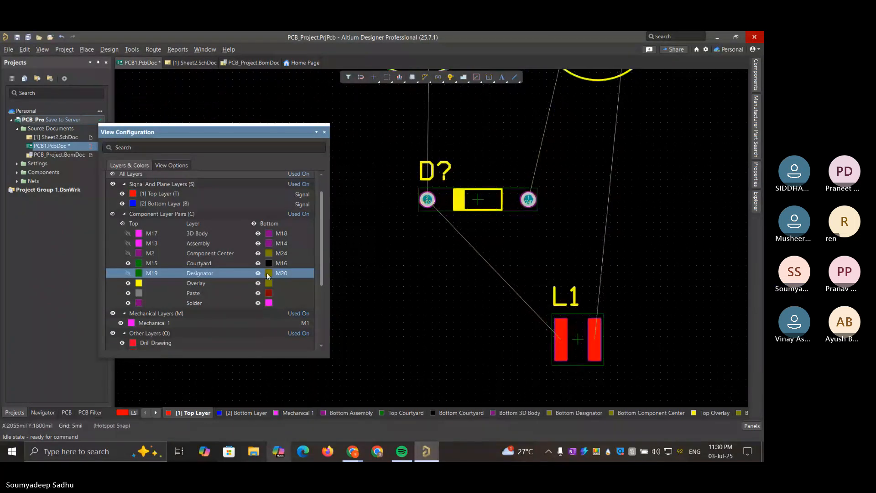
click(128, 273)
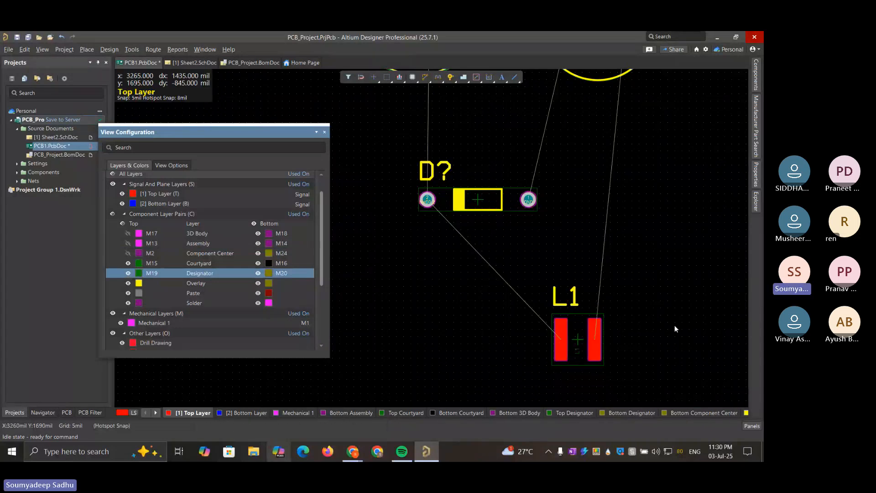
ctrl+scroll(580, 349, up, 3)
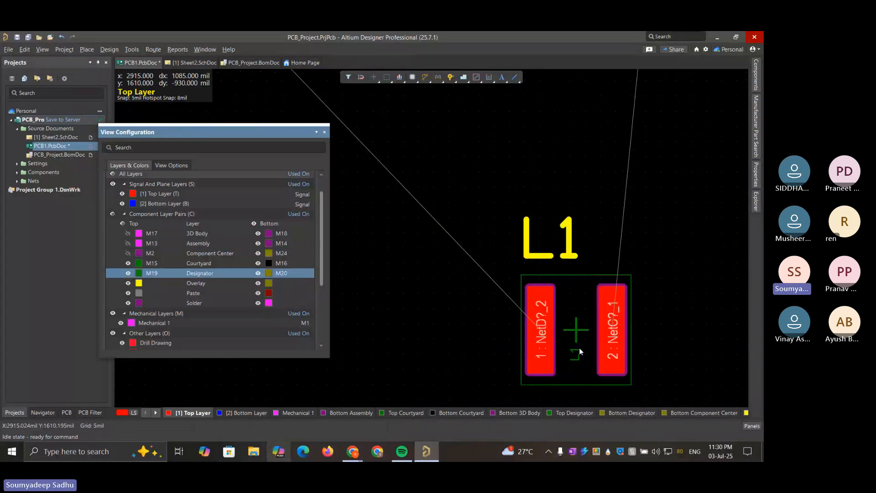
ctrl+scroll(579, 348, up, 3)
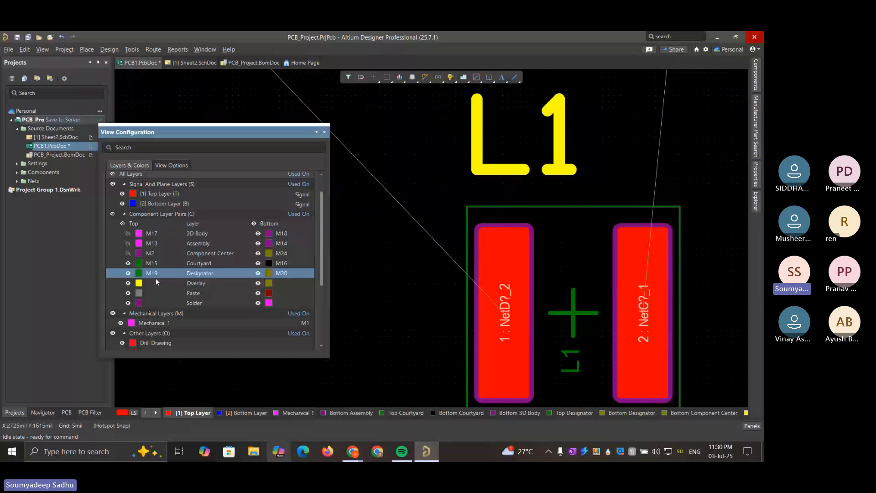
Toggle the top Designator layer (M19) repeatedly to compare the text between inductor L1's pads, leaving the layer visible
click(129, 274)
click(129, 273)
click(130, 273)
click(129, 273)
click(129, 273)
click(129, 274)
click(129, 273)
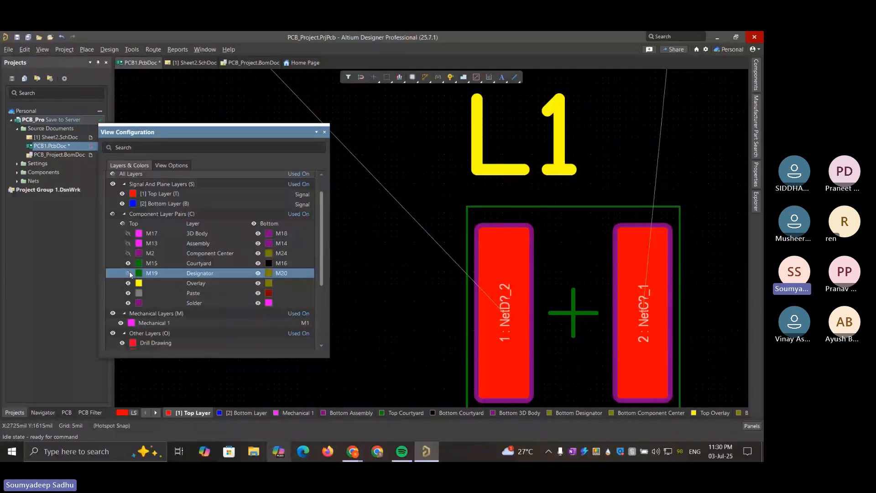
click(129, 273)
click(129, 274)
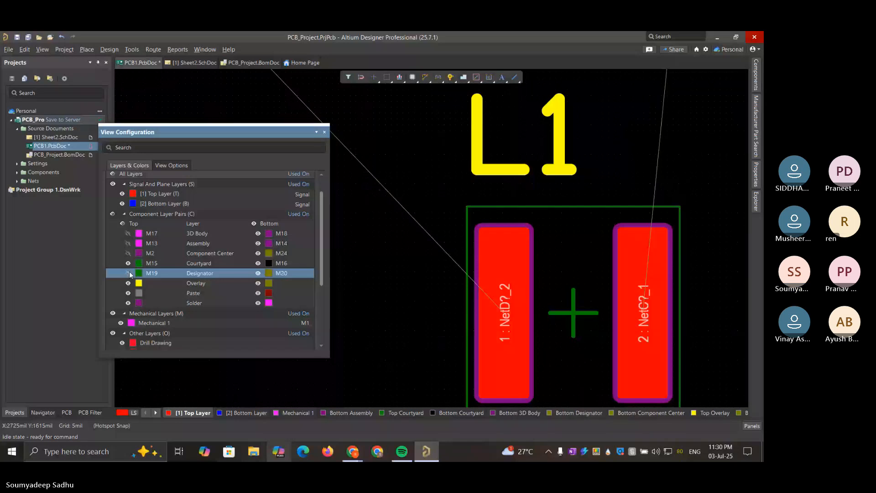
click(129, 273)
Toggle the top Overlay layer off and on to compare the silkscreen of the diode and inductor L1
ctrl+scroll(472, 233, down, 1)
ctrl+scroll(471, 234, down, 5)
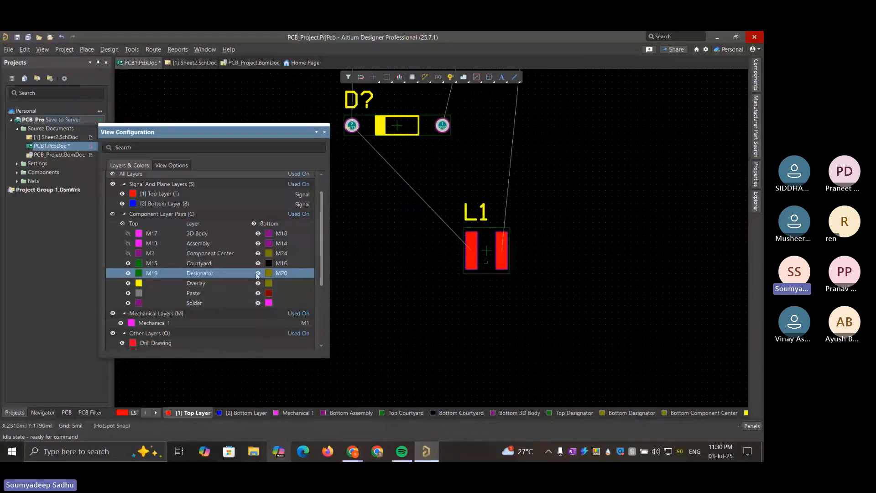
click(128, 284)
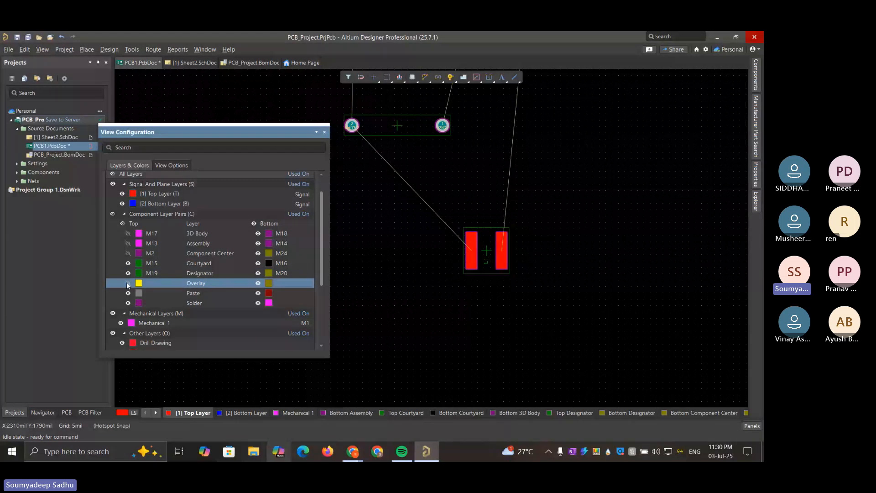
click(128, 283)
click(128, 283)
click(129, 284)
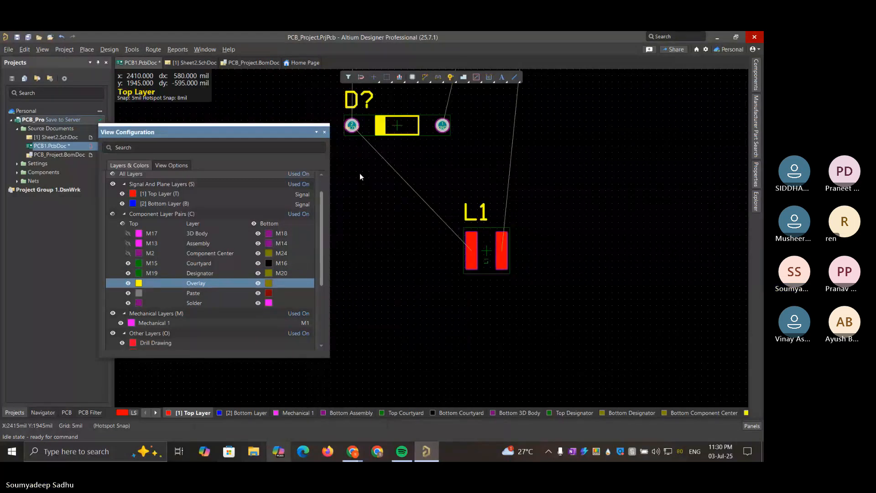
Toggle the top Overlay layer with the capacitors, diode and inductor in view, leaving it hidden
ctrl+scroll(360, 176, down, 3)
scroll(360, 176, up, 4)
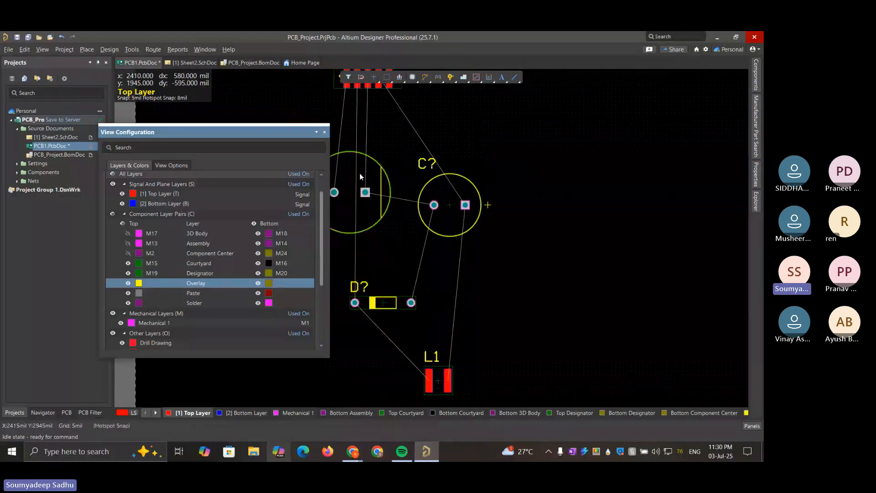
scroll(360, 176, down, 1)
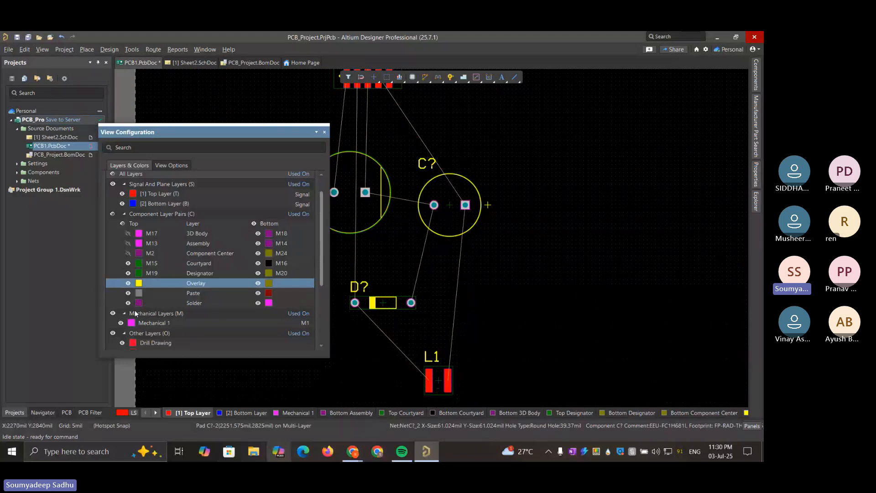
click(128, 284)
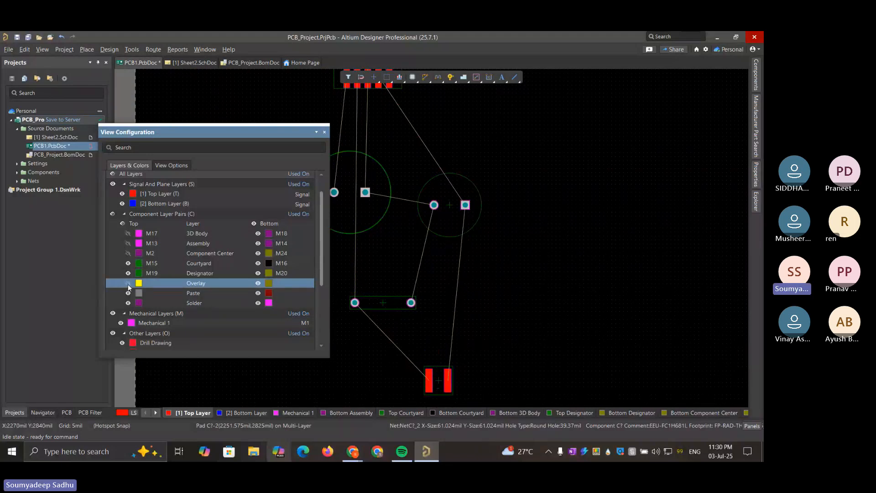
click(128, 284)
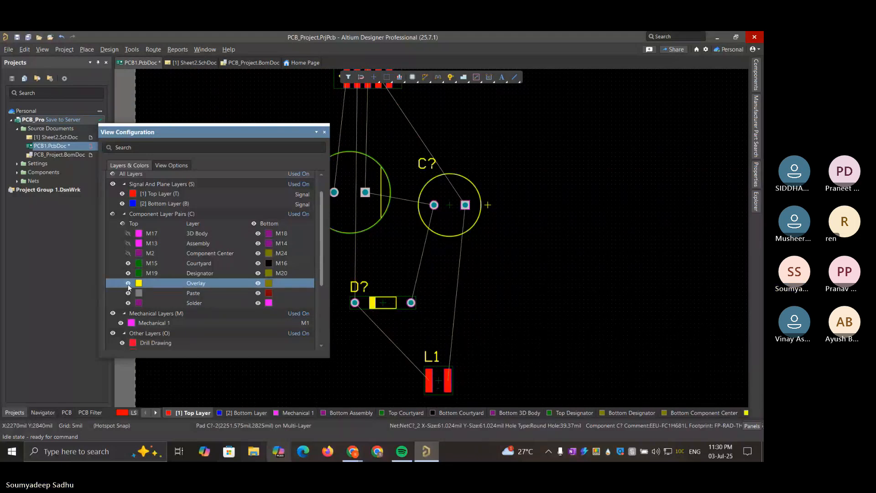
click(127, 284)
click(127, 283)
click(128, 283)
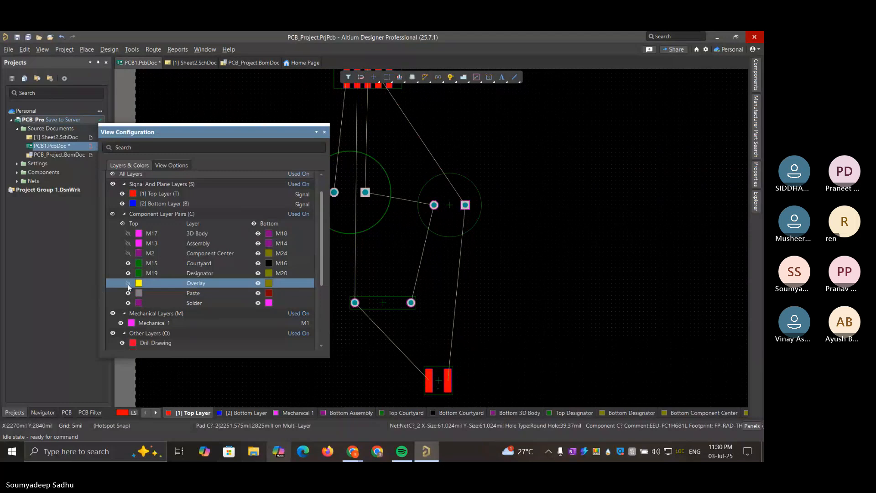
Toggle the top Courtyard layer (M15) off and on while the Overlay is hidden to compare the component boundaries
scroll(177, 305, down, 3)
scroll(177, 305, up, 5)
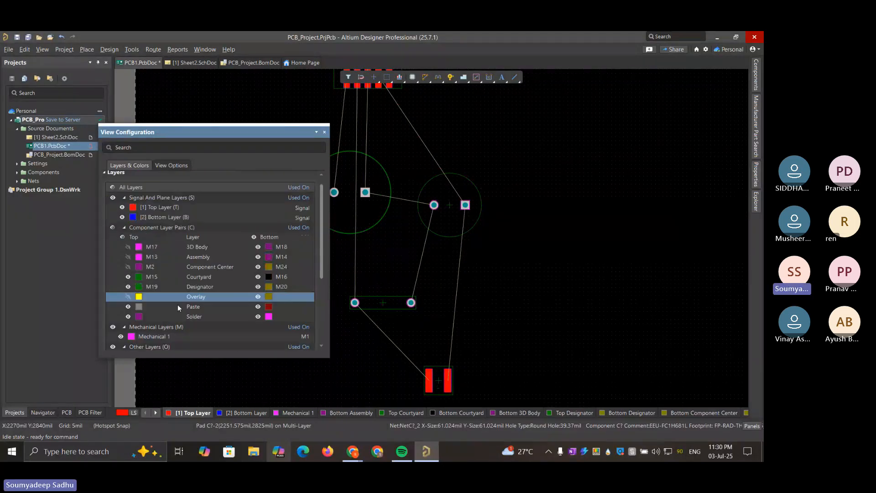
click(130, 296)
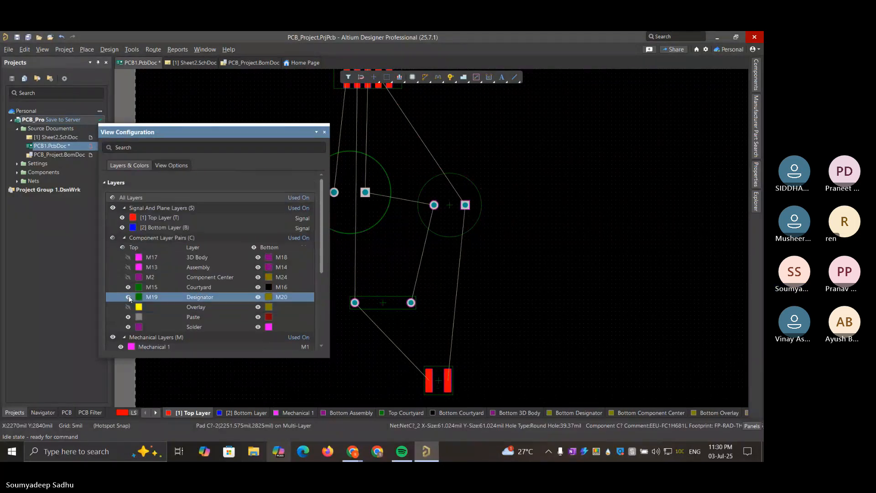
click(129, 287)
click(128, 287)
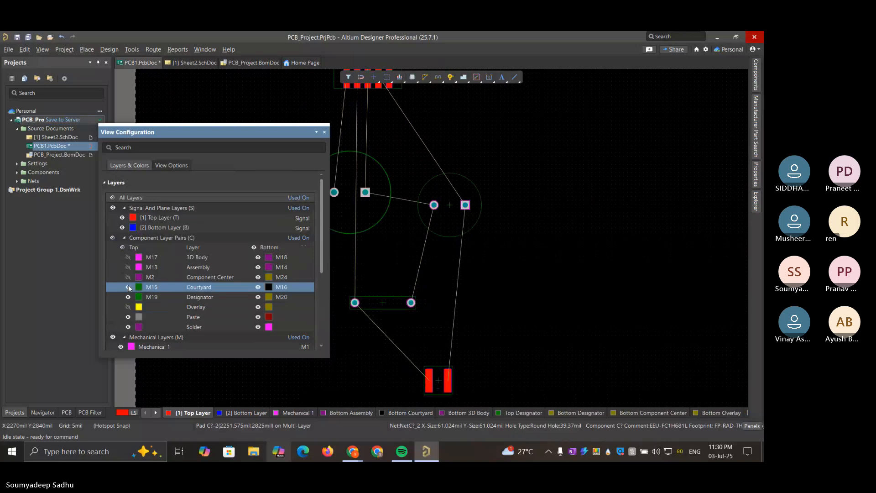
click(129, 287)
click(129, 288)
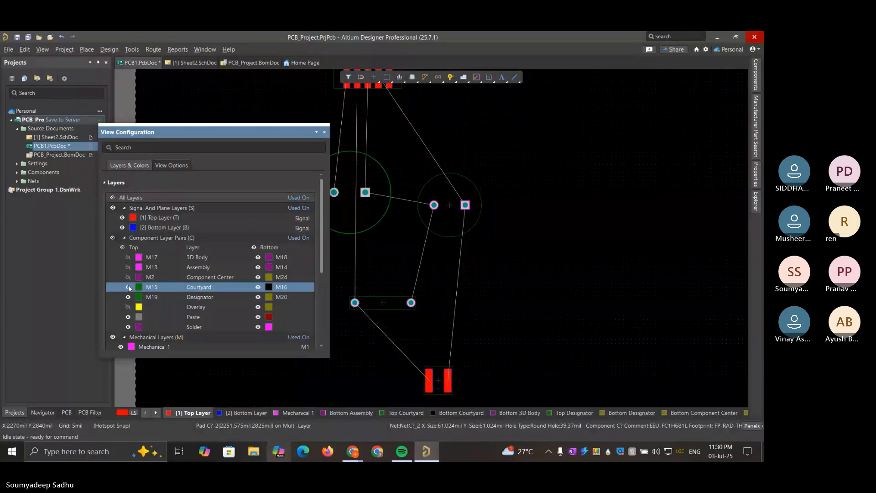
click(128, 287)
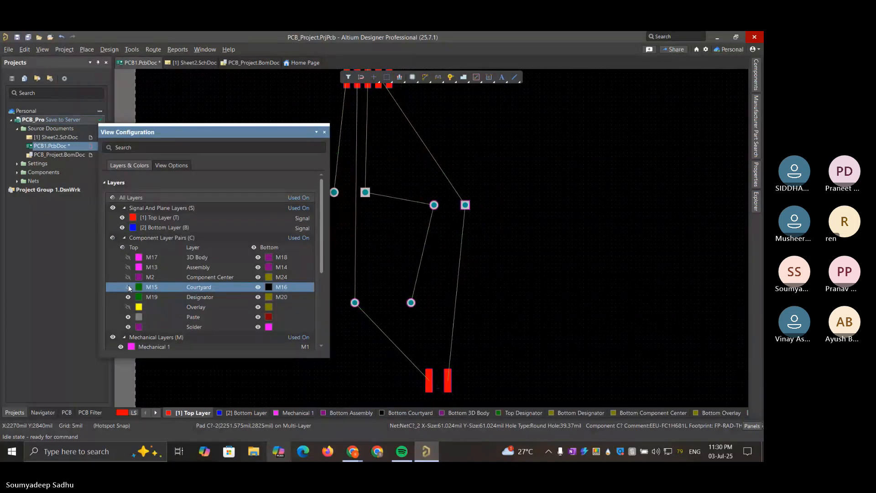
click(129, 287)
Make the top Overlay, Component Center (M2), Assembly (M13) and 3D Body (M17) layers visible again
scroll(158, 311, down, 4)
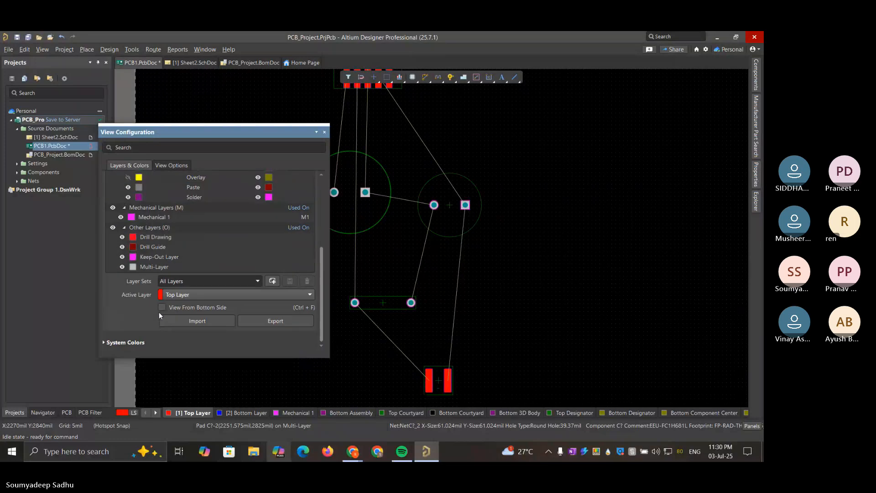
scroll(159, 311, up, 4)
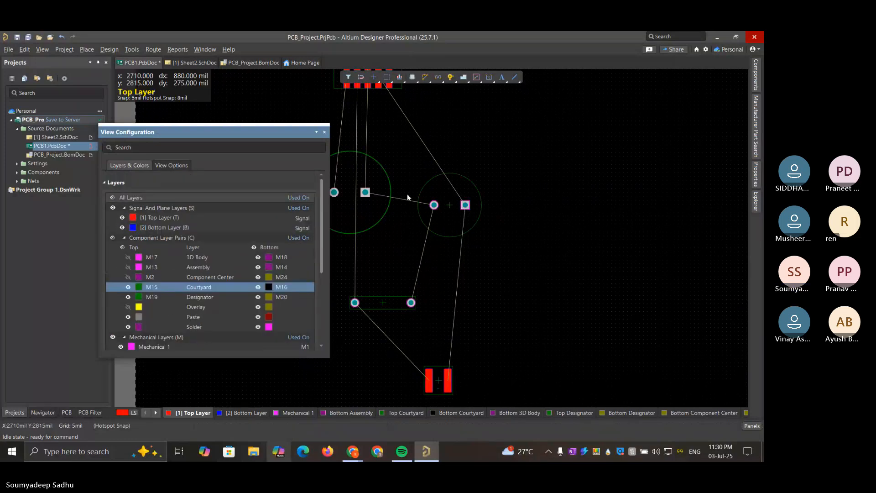
ctrl+scroll(407, 194, down, 1)
click(128, 307)
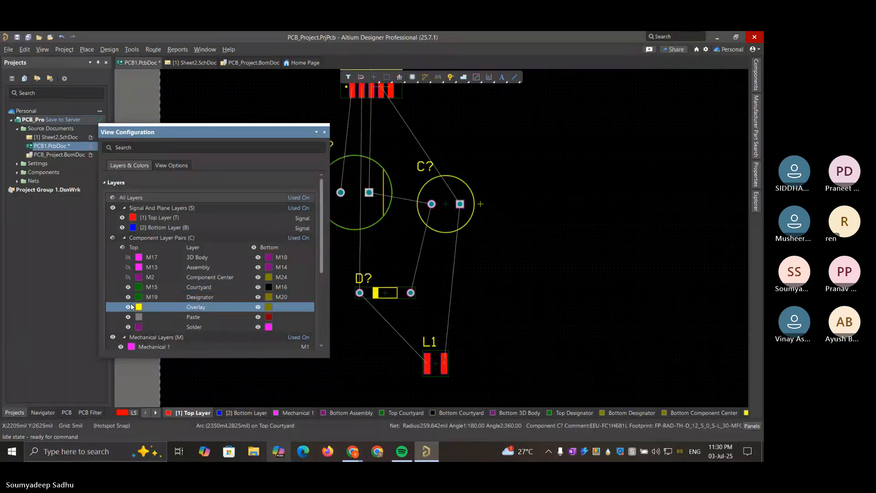
click(130, 276)
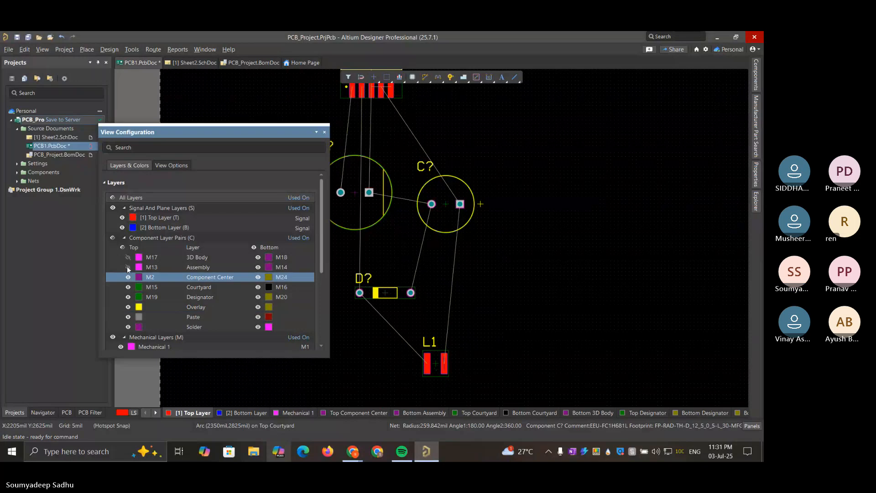
click(127, 267)
click(127, 257)
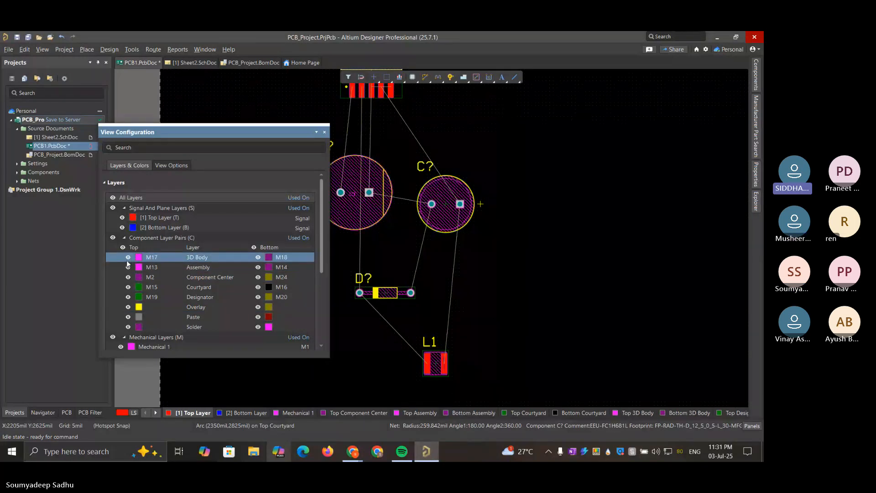
click(128, 327)
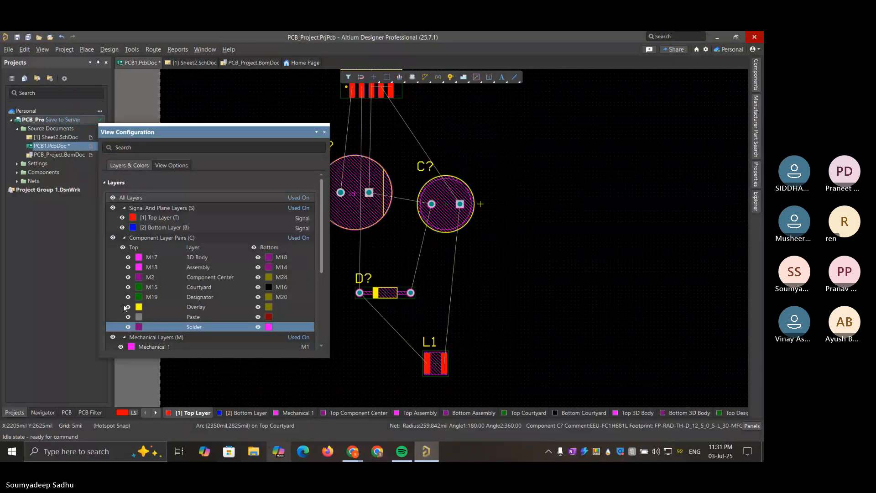
Hide all Component Layer Pairs and toggle the Top Layer to examine its copper pads, leaving it hidden
click(112, 238)
click(113, 238)
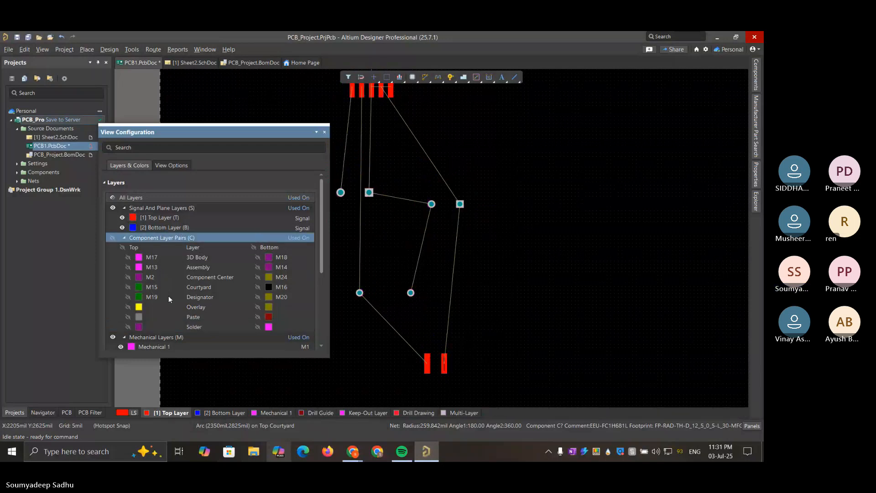
click(122, 218)
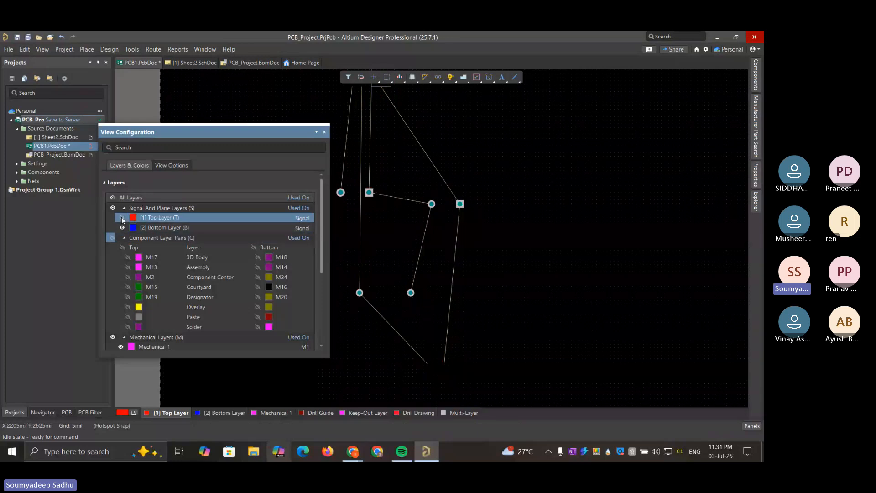
click(122, 218)
click(122, 218)
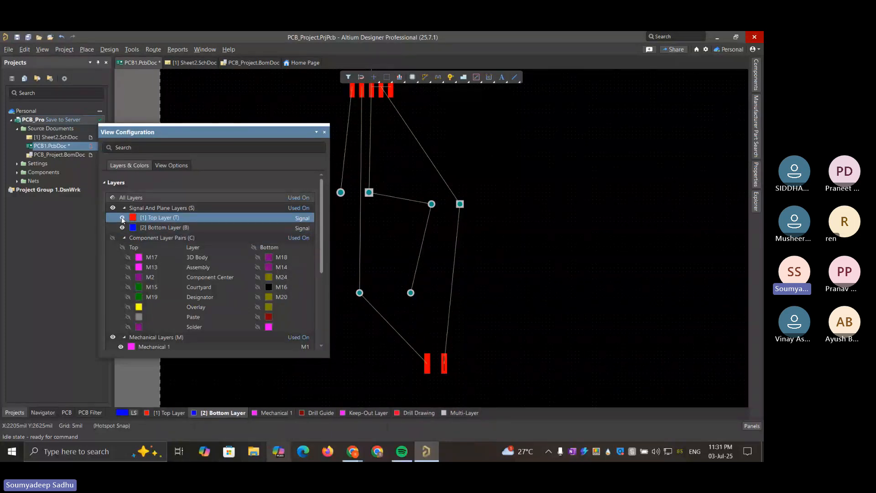
click(122, 218)
click(122, 218)
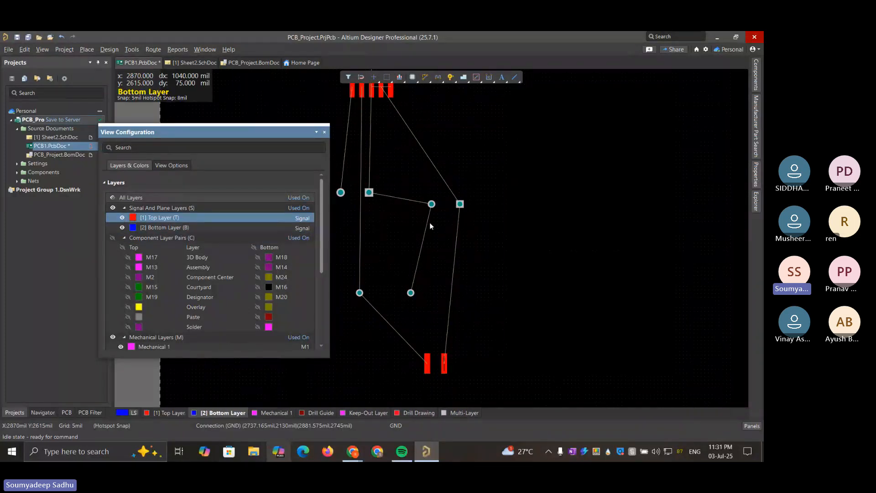
ctrl+scroll(430, 225, down, 4)
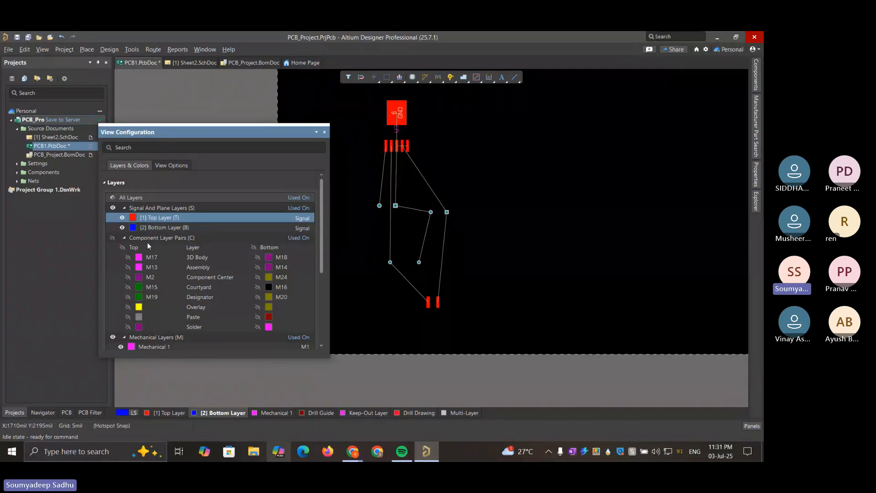
click(121, 218)
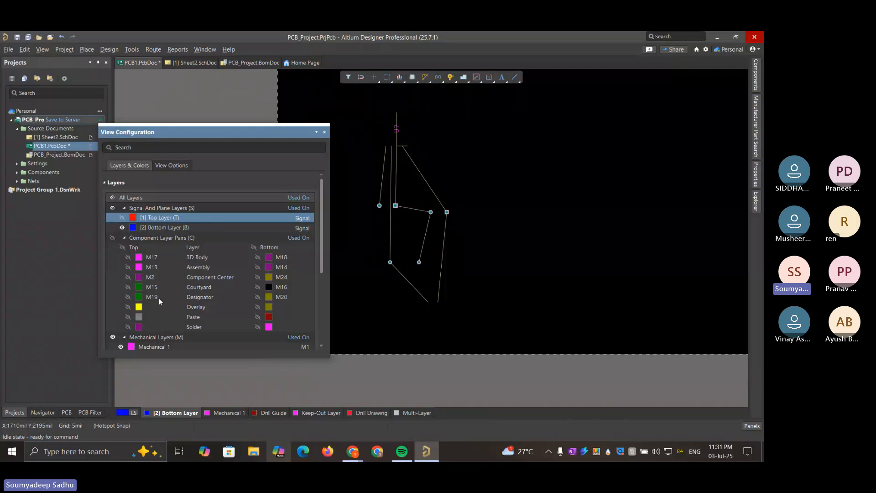
Make the top Overlay, Courtyard (M15), Paste and Solder layers visible one after another
click(128, 307)
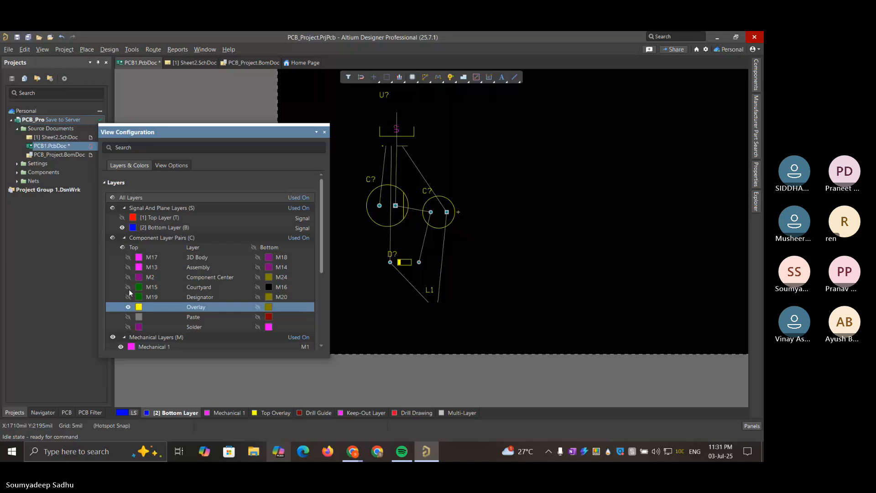
click(129, 287)
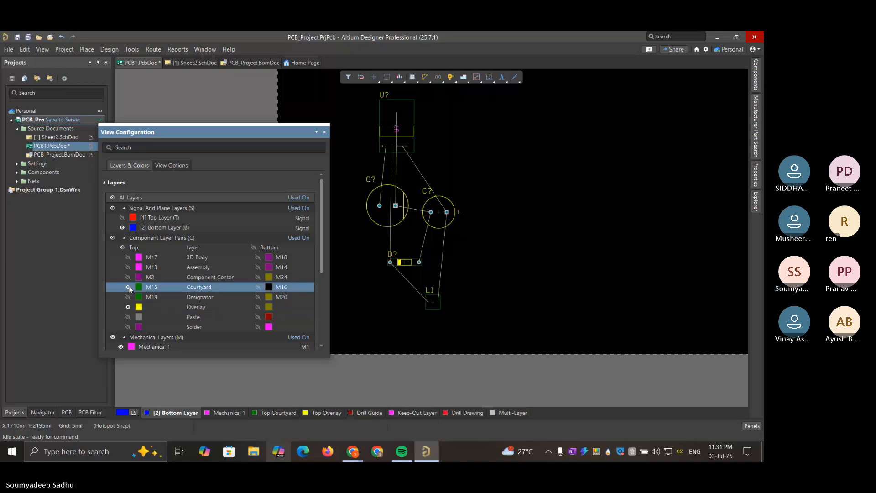
click(129, 317)
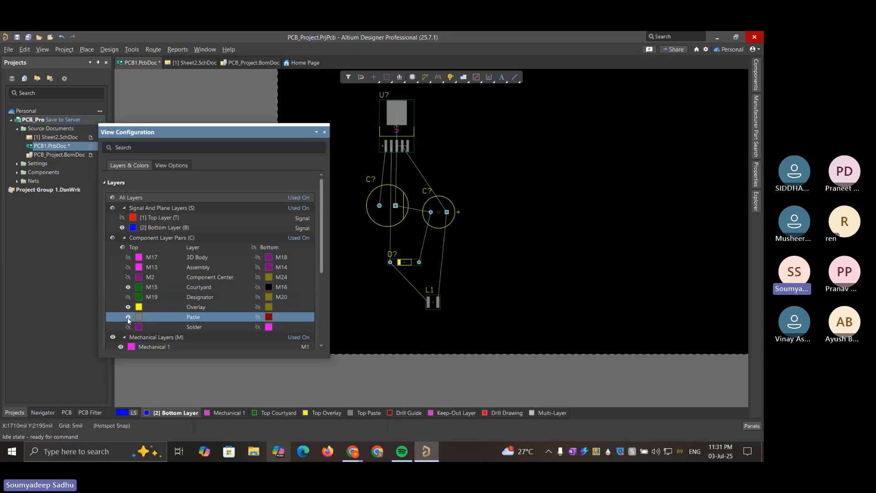
click(128, 327)
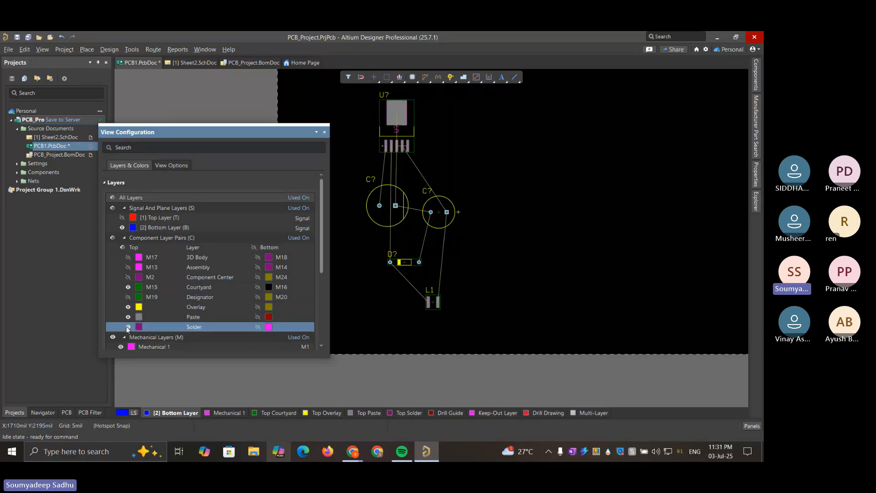
Hide the top Solder and Paste layers, then show Solder alone and Paste again to compare their pad areas
click(128, 327)
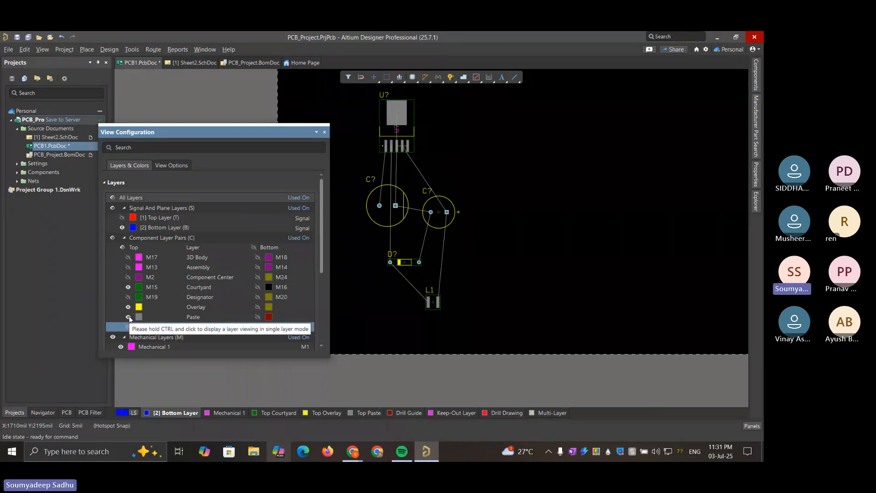
click(129, 317)
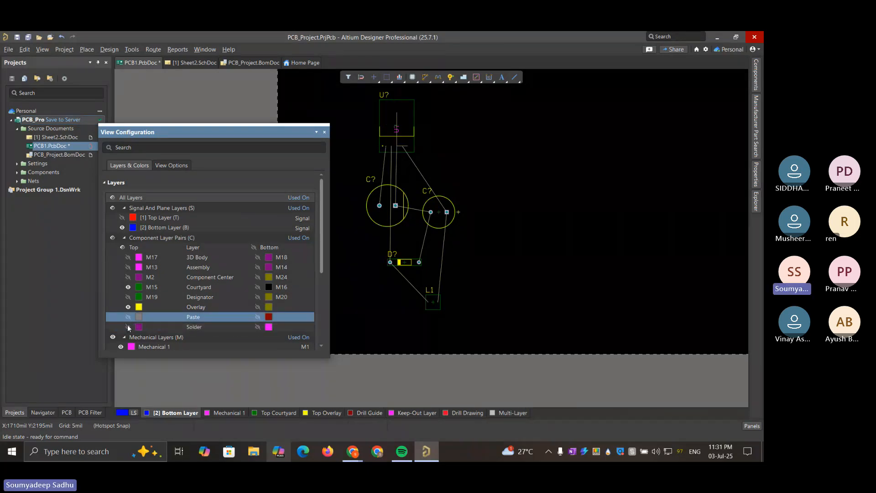
click(128, 327)
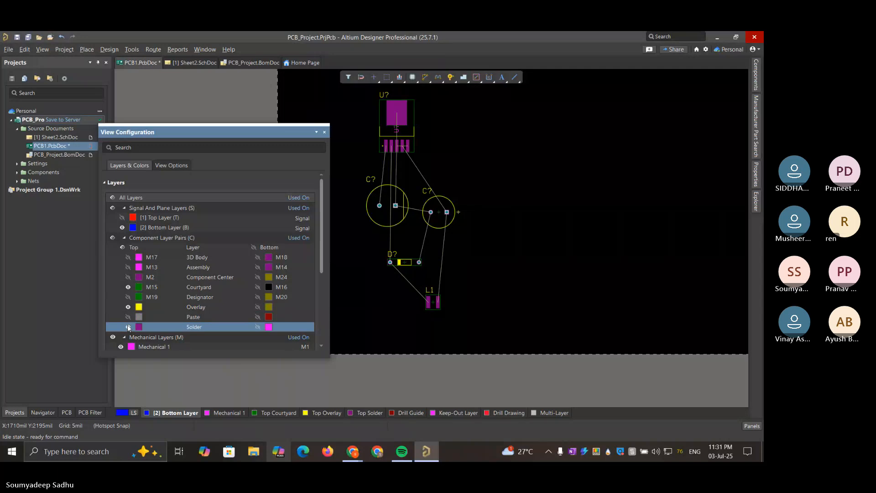
click(128, 317)
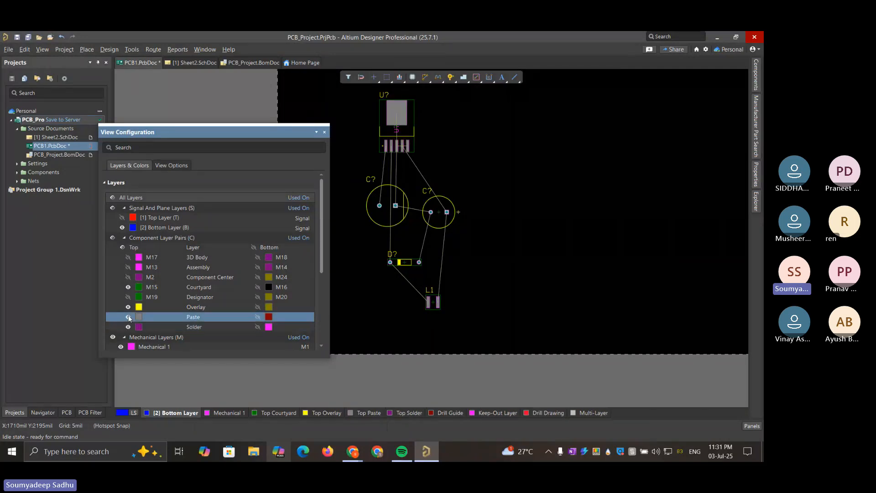
Toggle the top Solder and Paste layers around inductor L1's pads, leaving Paste hidden and Solder visible
ctrl+scroll(448, 294, up, 3)
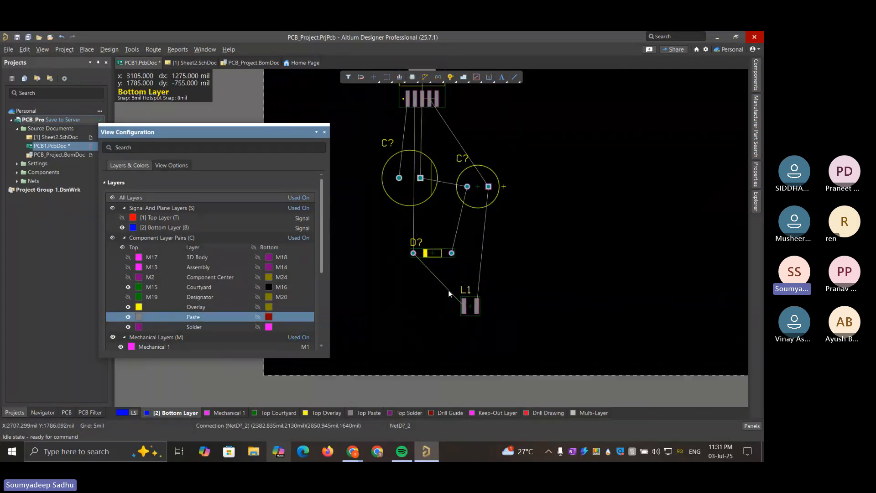
ctrl+scroll(538, 305, up, 3)
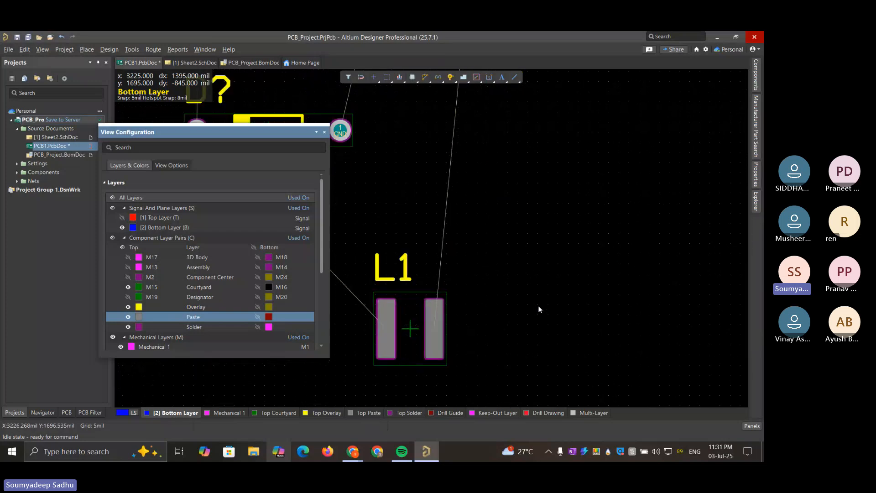
click(128, 327)
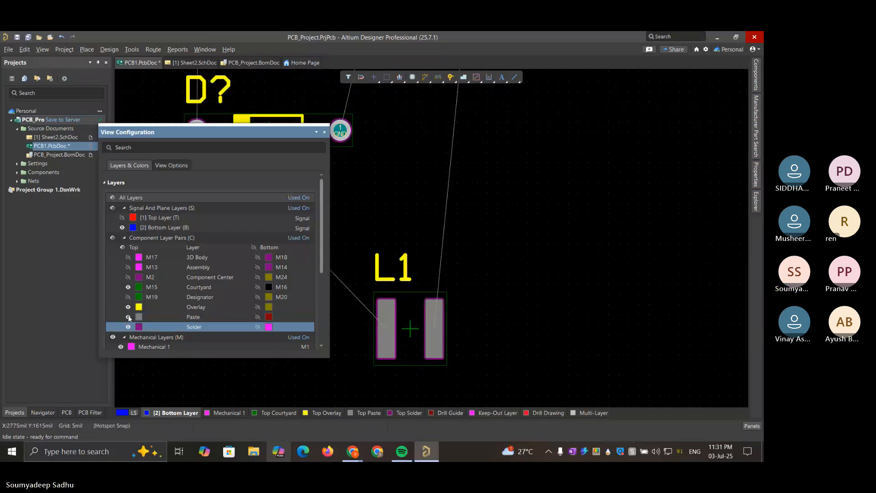
click(128, 317)
click(129, 317)
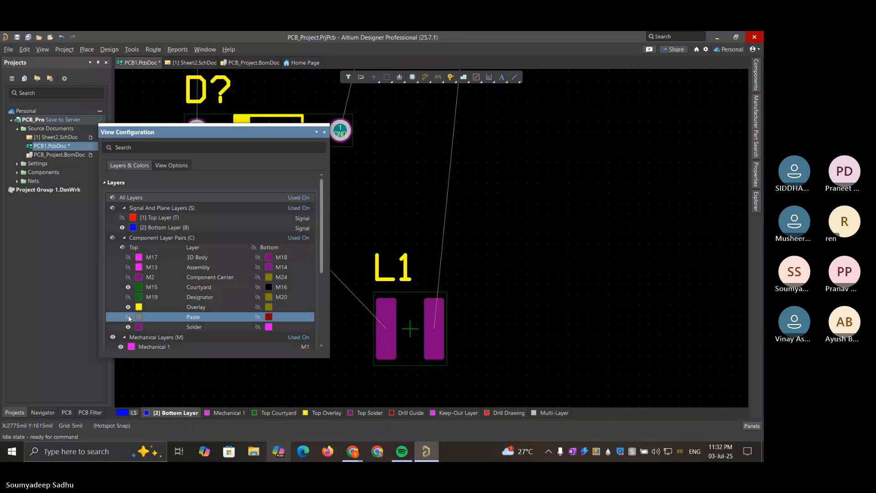
ctrl+scroll(354, 280, down, 1)
ctrl+scroll(355, 282, down, 1)
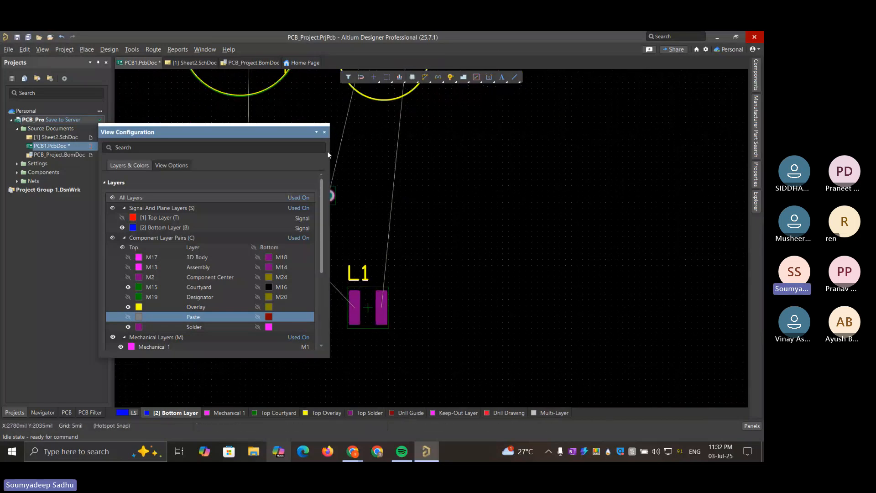
Turn on the 3D view of the board and rotate it to a tilted angle showing the component bodies
click(317, 133)
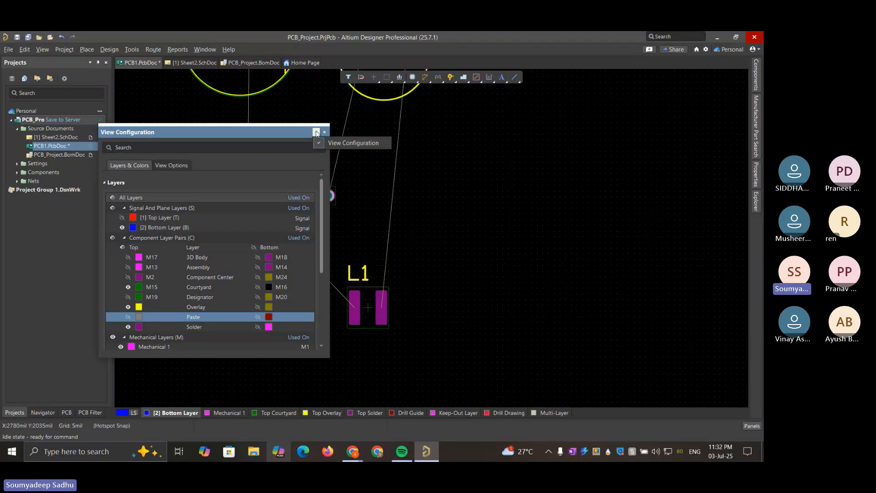
click(178, 165)
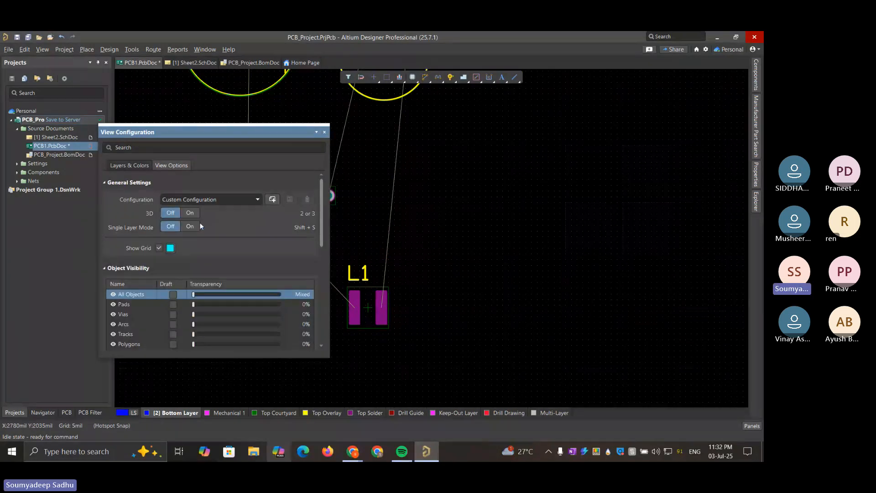
click(190, 213)
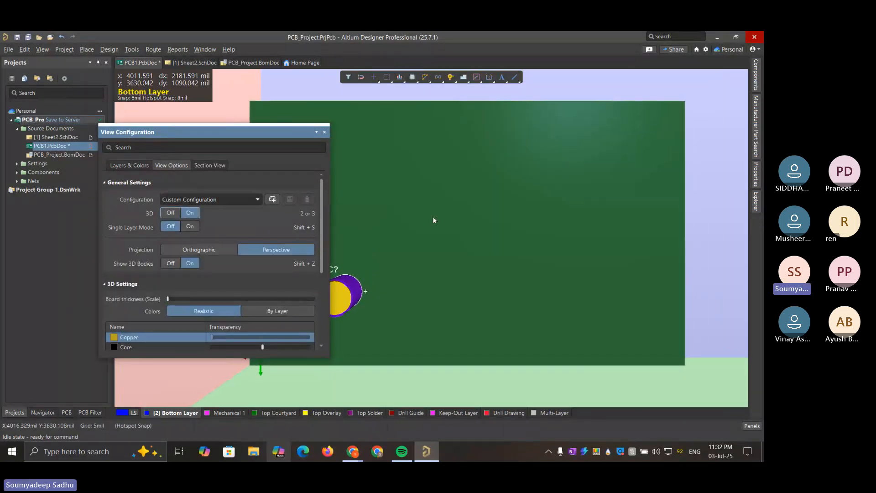
drag(232, 134, 97, 139)
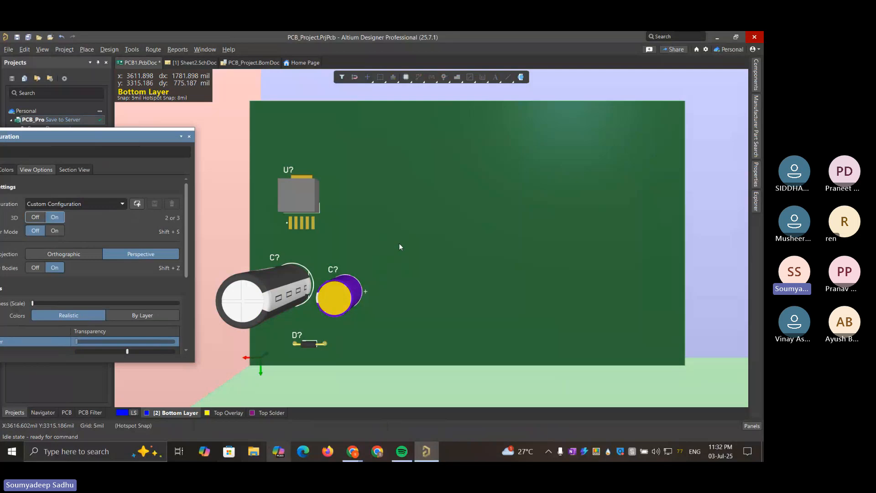
key(shift)
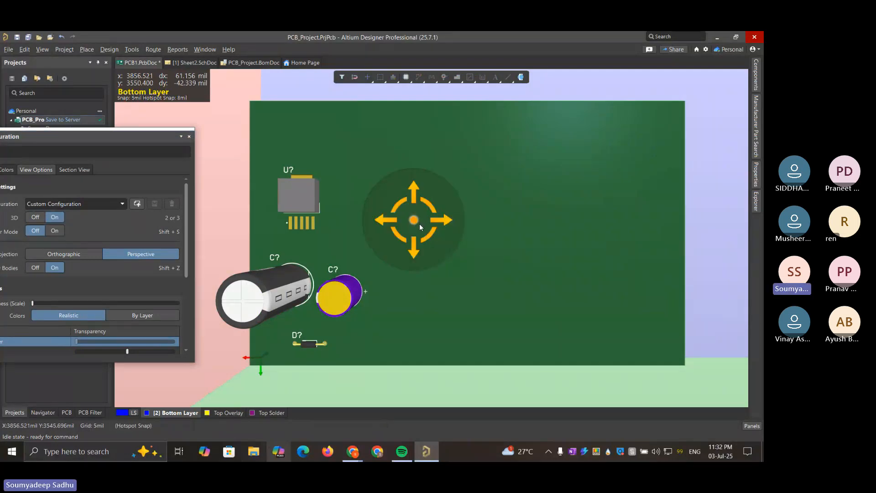
shift+right_drag(421, 224, 595, 117)
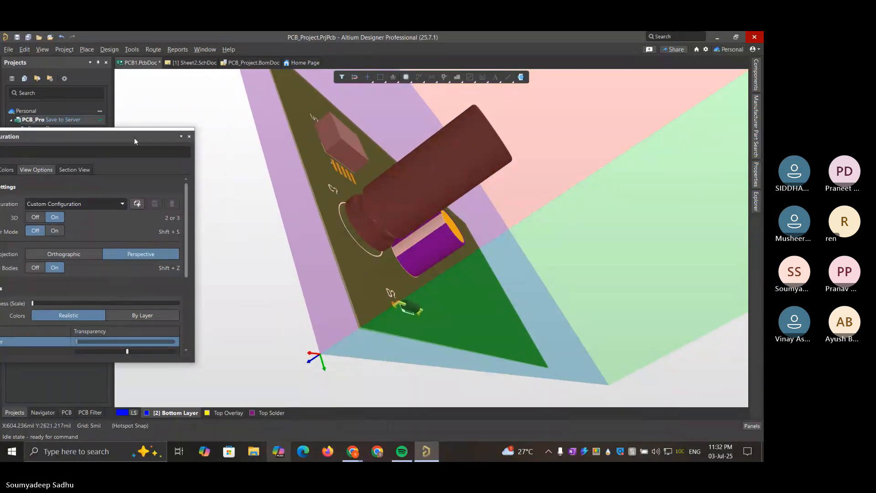
Look through the 3D view settings and try a larger Board thickness scale, returning it to the minimum
drag(134, 138, 232, 114)
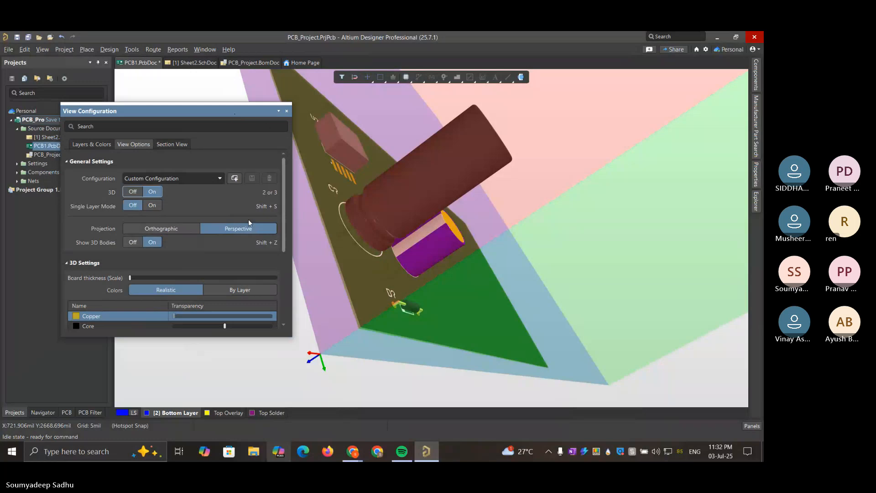
scroll(248, 220, down, 3)
scroll(248, 220, up, 3)
scroll(249, 221, down, 3)
scroll(249, 221, up, 1)
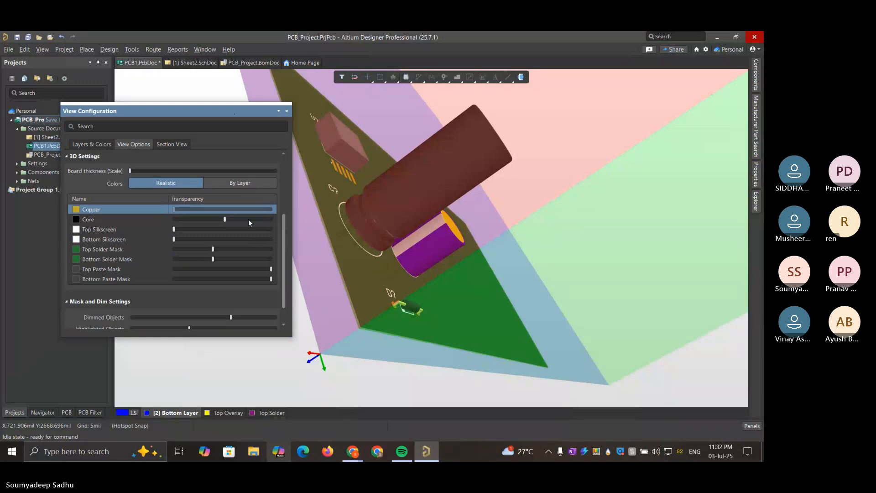
scroll(249, 222, up, 1)
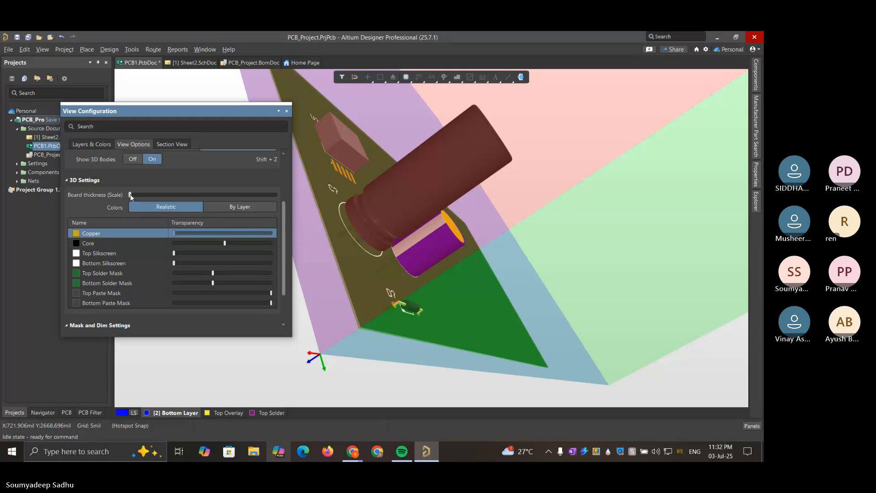
click(193, 196)
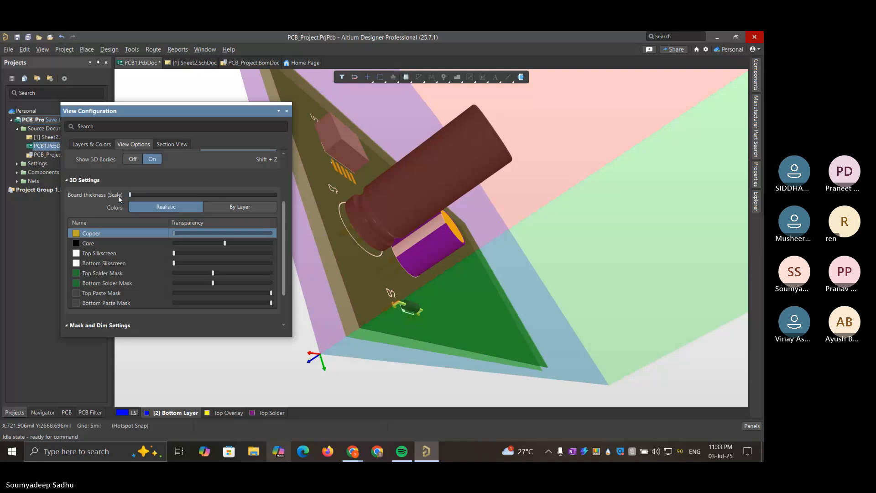
Switch the 3D colors between By Layer and Realistic to compare them on the board, leaving Realistic selected
click(245, 208)
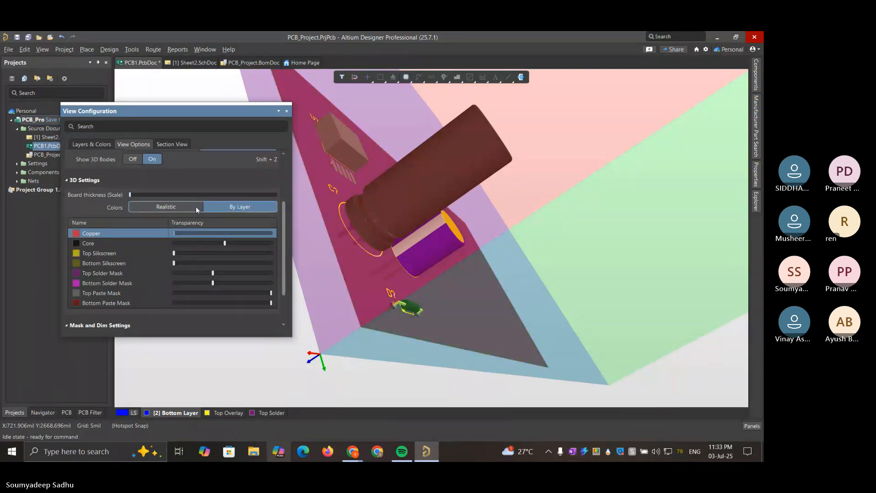
click(177, 205)
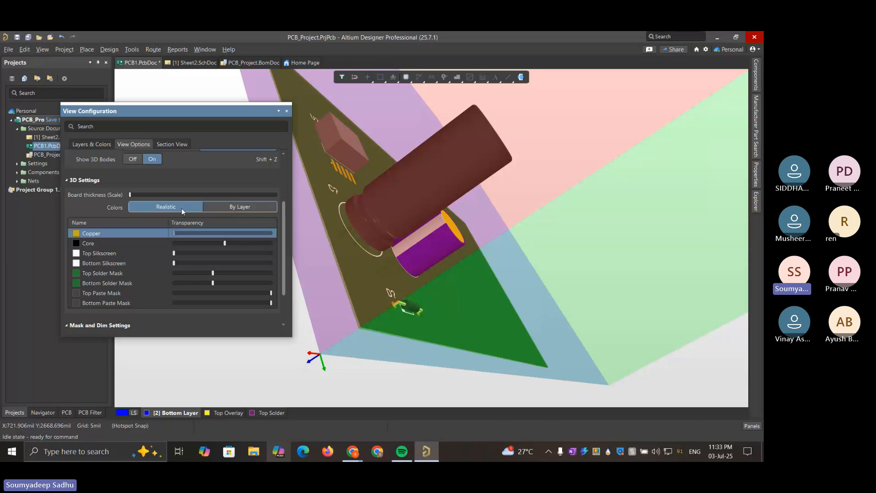
drag(360, 334, 368, 332)
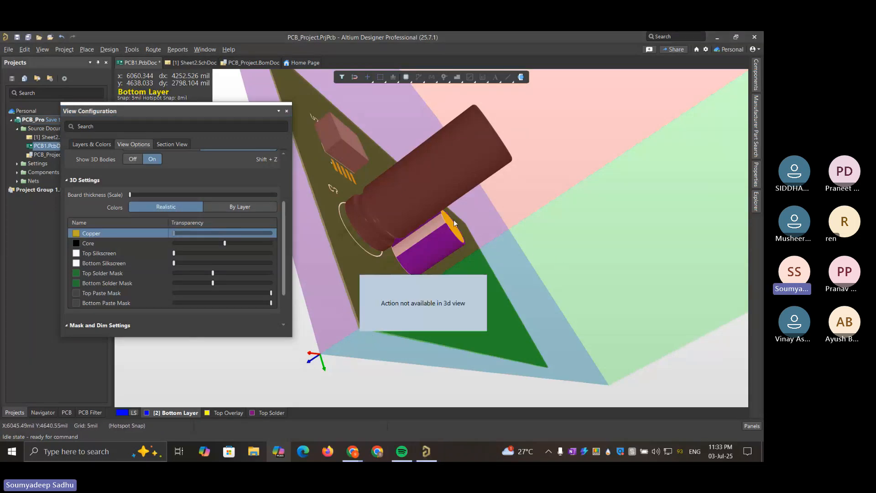
click(249, 207)
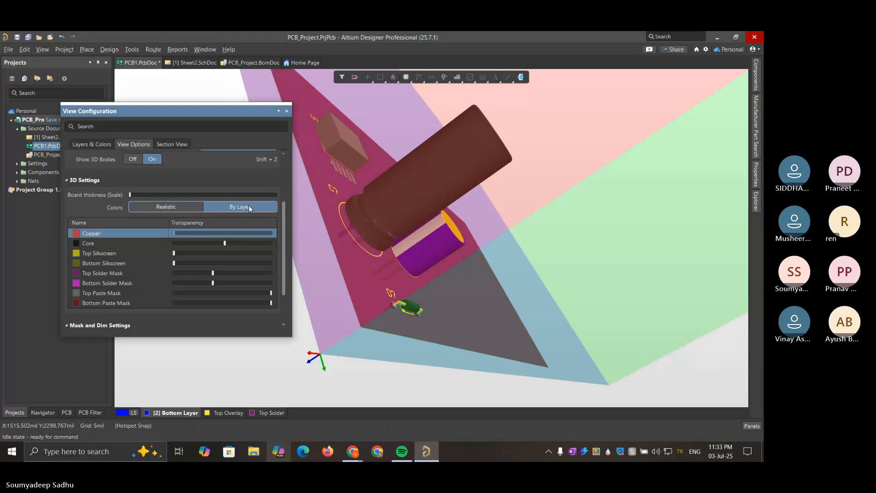
click(181, 208)
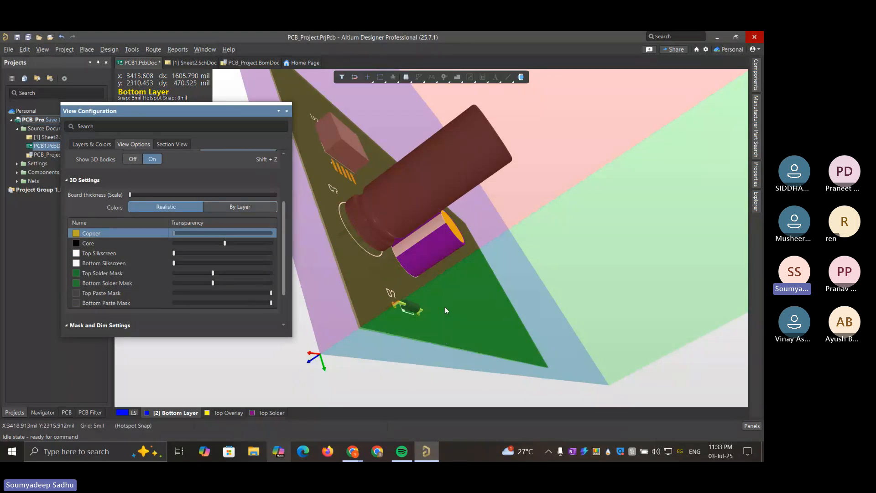
mouse_move(445, 307)
right_down()
mouse_move(430, 309)
mouse_move(411, 252)
mouse_move(449, 344)
mouse_move(450, 292)
right_up()
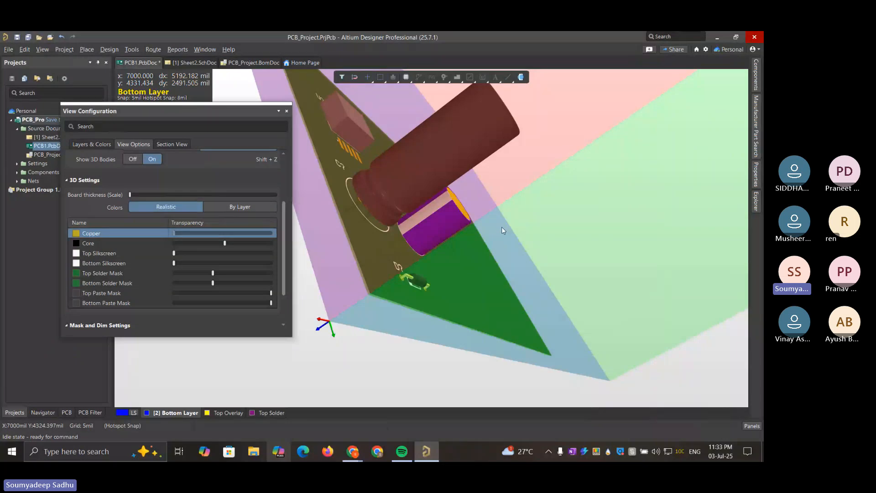
Rotate the 3D board between flat and tilted angles, moving the View Configuration window clear of the components
key(shift)
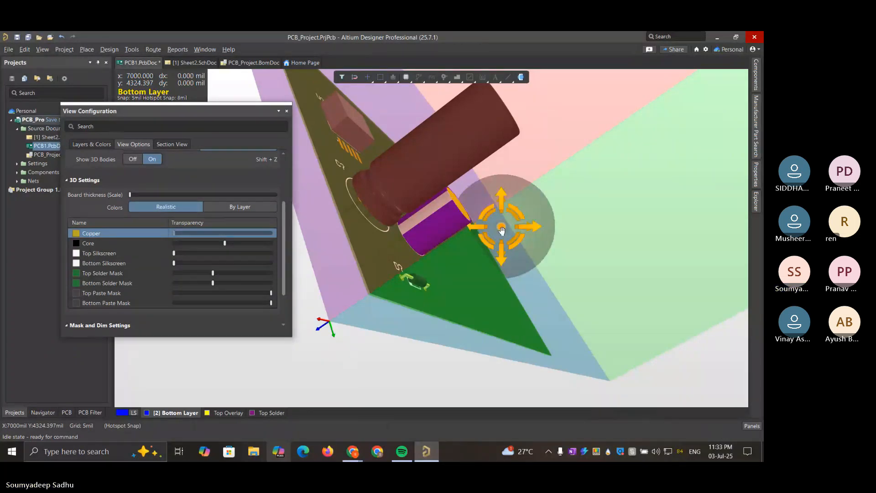
shift+right_drag(501, 227, 427, 247)
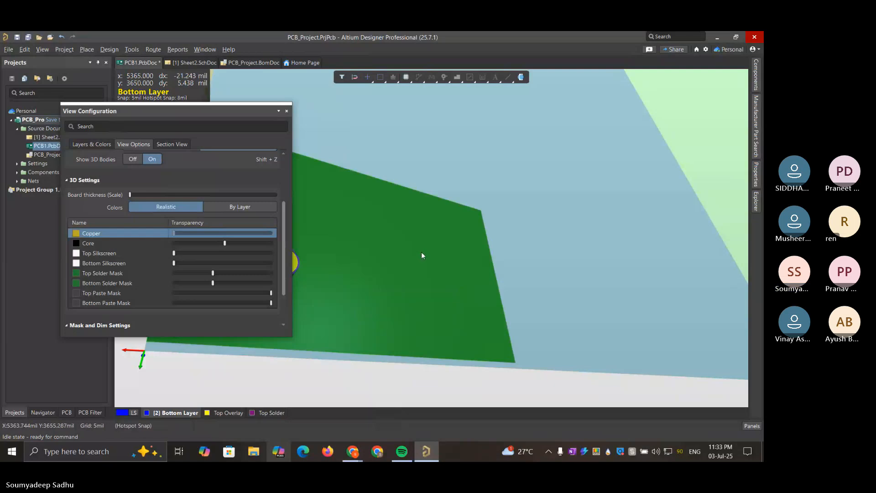
drag(421, 251, 460, 257)
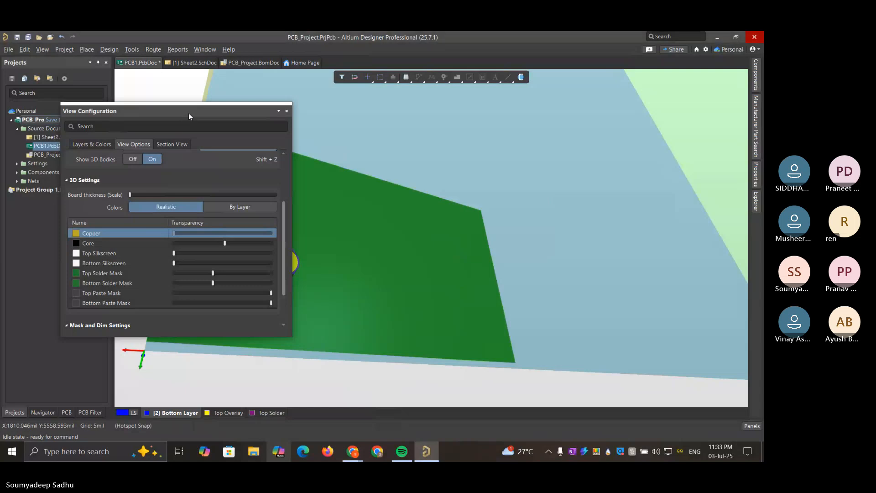
drag(188, 113, 519, 139)
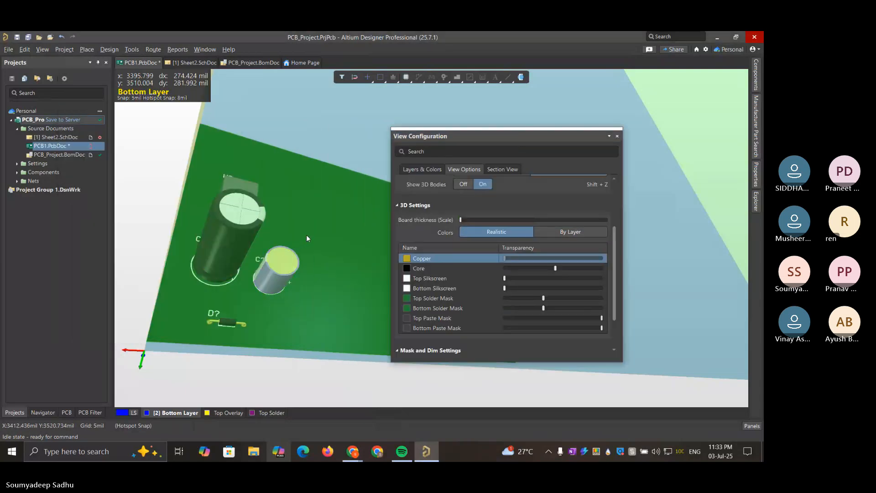
key(shift)
shift+right_drag(307, 238, 355, 248)
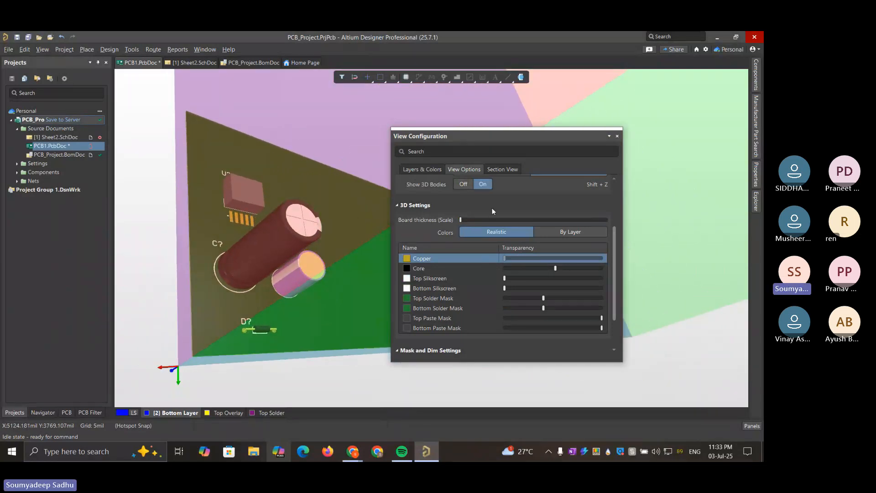
Look over the view configuration presets and mask settings, and compare Orthographic projection with Perspective, leaving Perspective selected
scroll(491, 228, up, 3)
scroll(483, 213, up, 1)
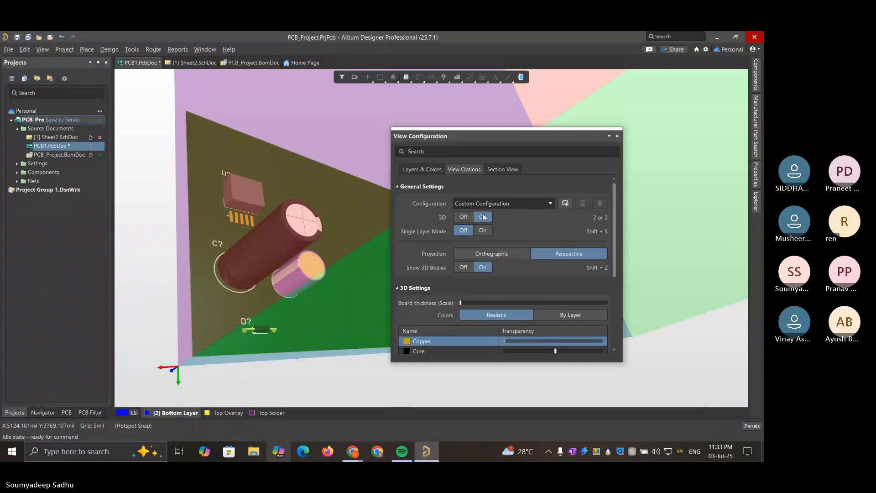
click(550, 203)
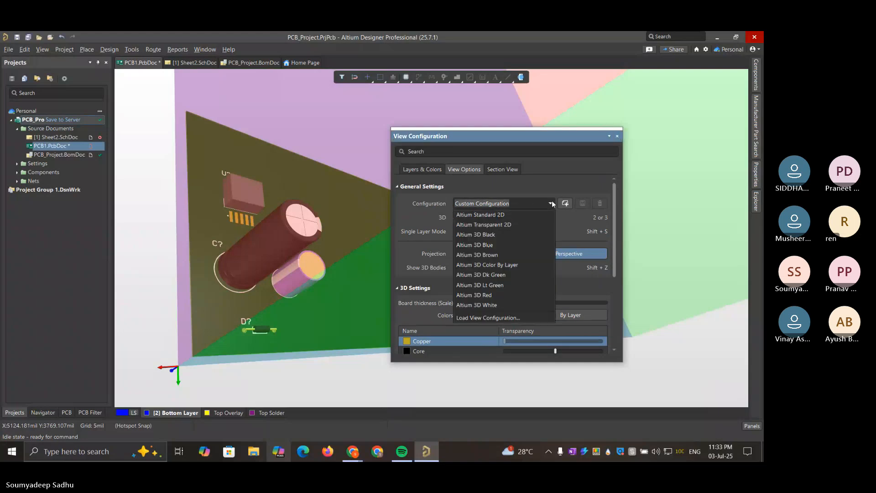
click(550, 204)
scroll(503, 226, down, 2)
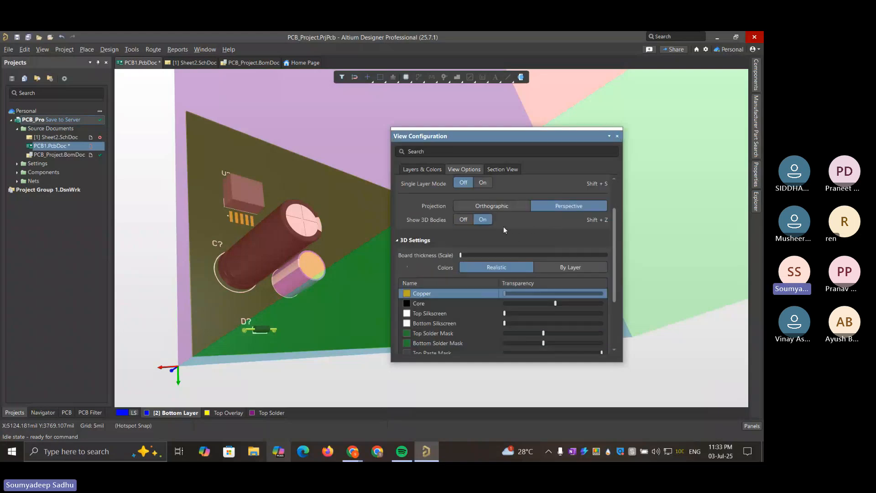
click(492, 207)
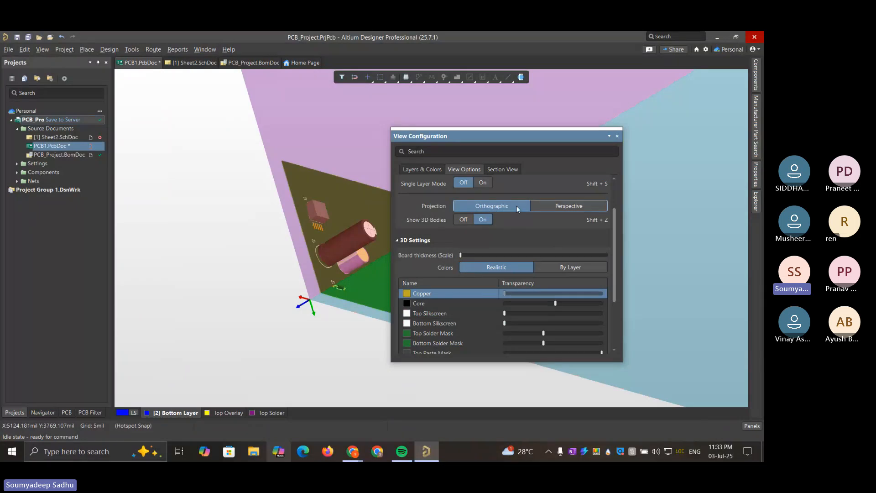
click(558, 208)
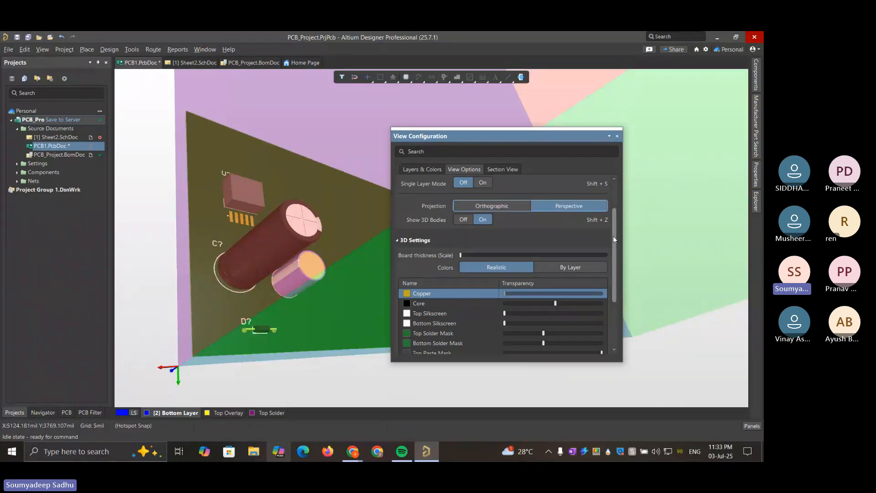
drag(614, 248, 615, 328)
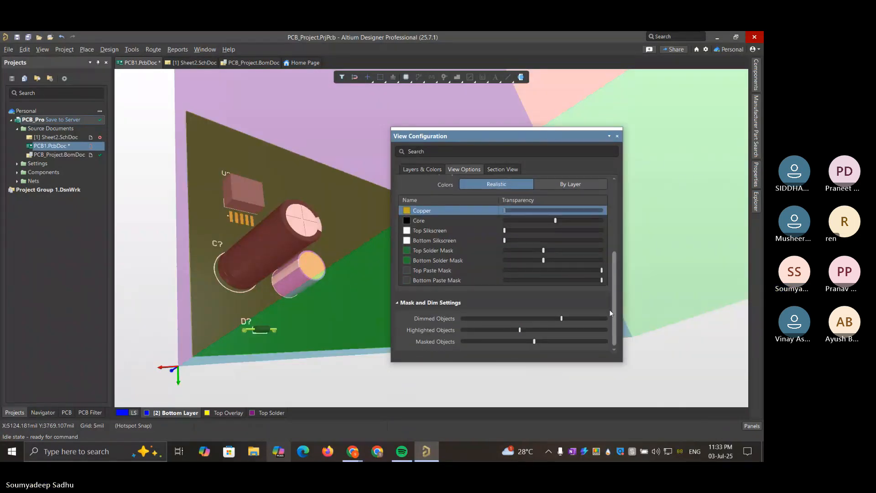
scroll(607, 180, up, 1)
Show the Section View settings and move the X section plane slightly inward toward the components
click(500, 173)
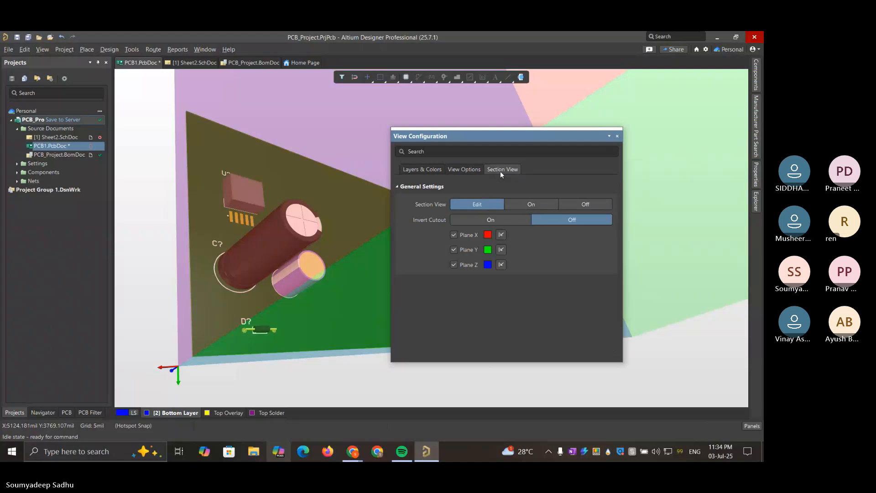
drag(527, 134, 611, 127)
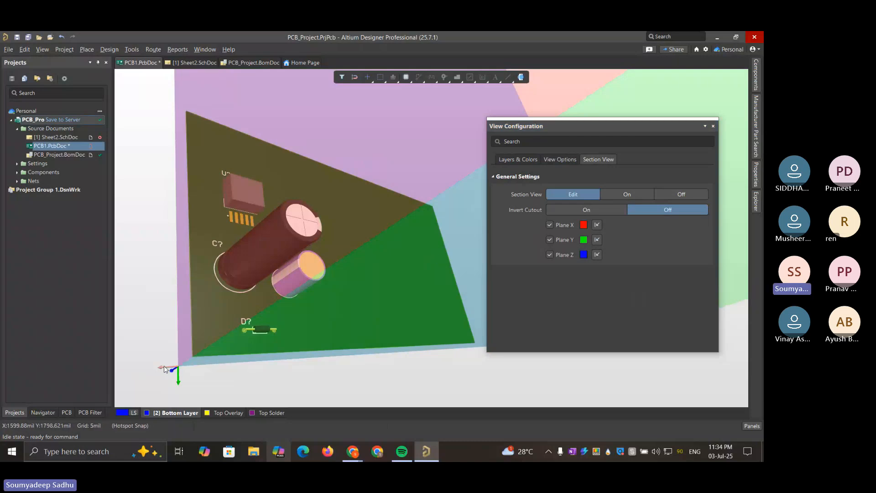
drag(164, 369, 250, 352)
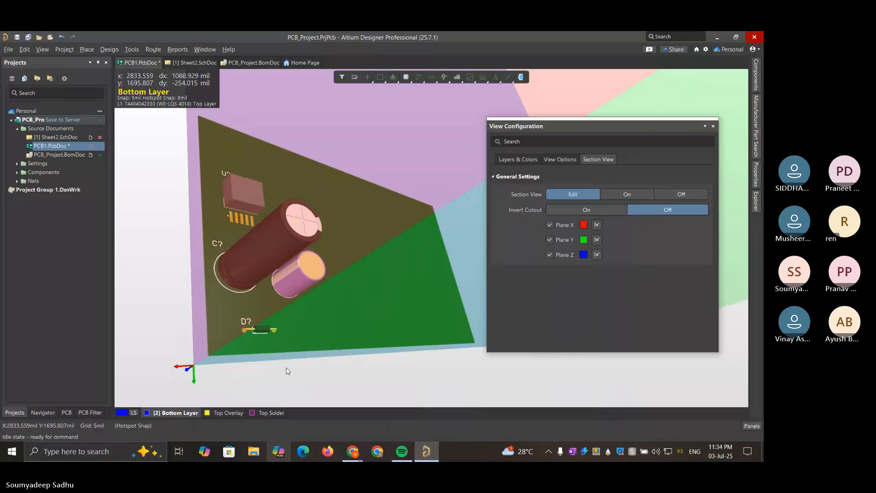
Examine the sectioned board from tilted, top-down and edge-on views against the coloured section planes
shift+right_drag(287, 371, 288, 371)
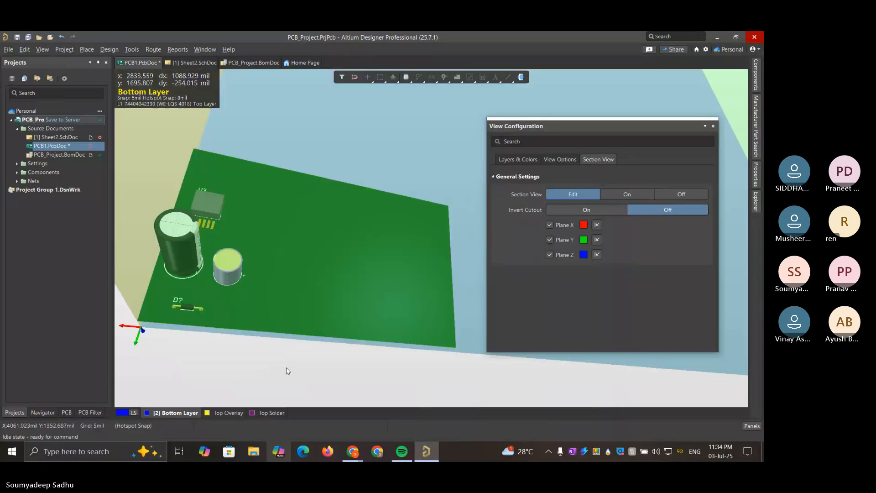
key(0)
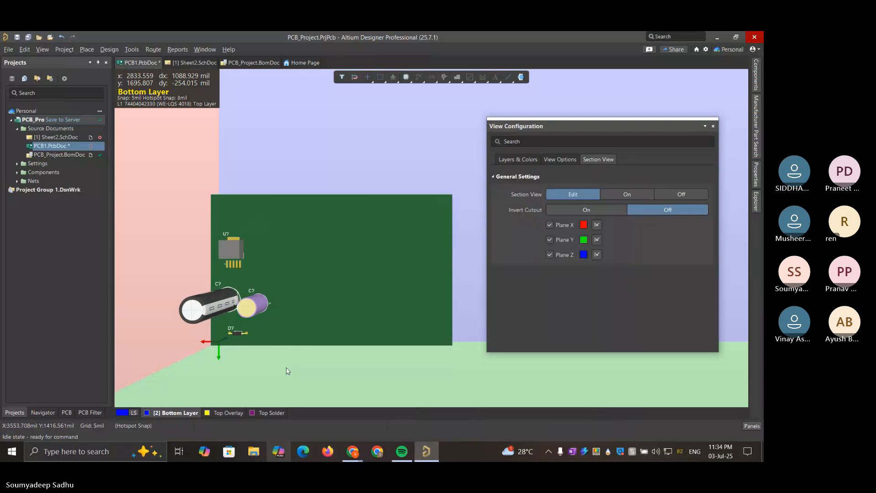
shift+right_drag(287, 371, 287, 371)
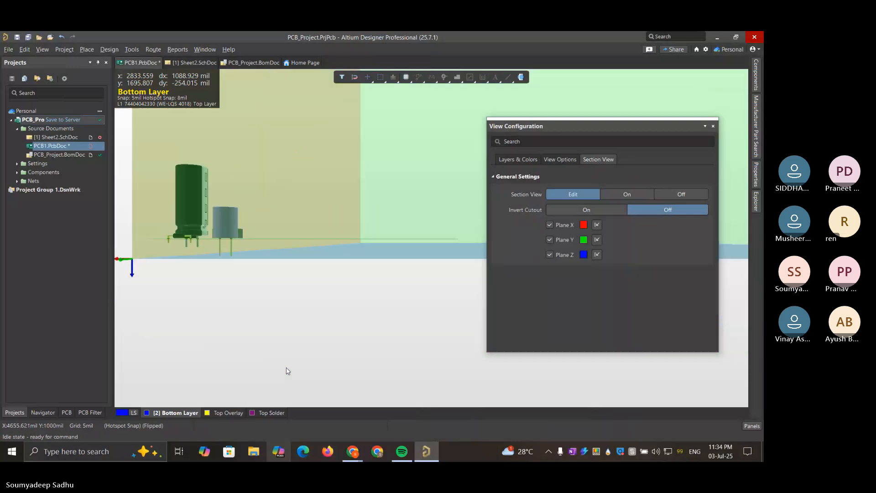
key(9)
key(9)
key(9)
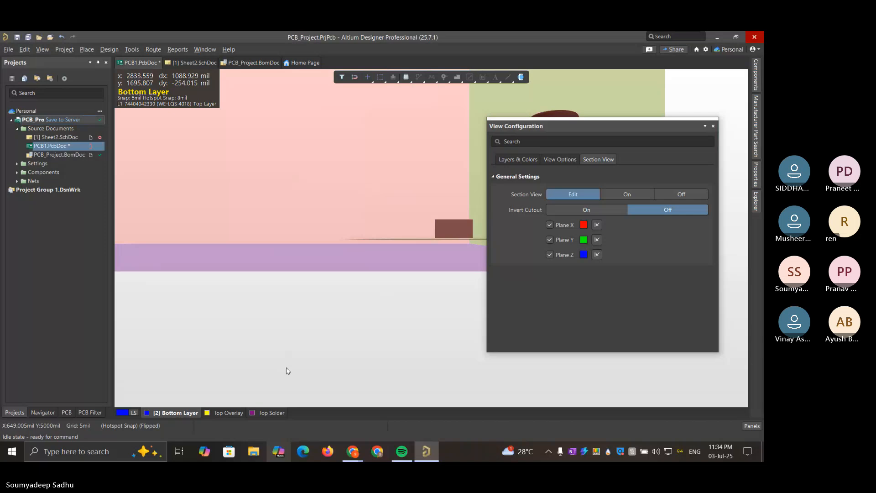
Uncover the capacitor side of the board and cycle through flat, edge-on and 90-degree-rotated views of it
drag(620, 131, 251, 151)
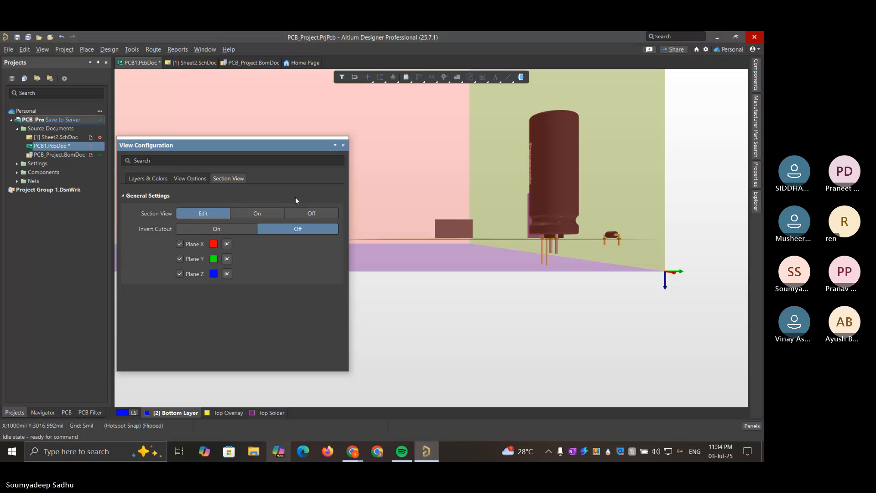
click(483, 311)
key(9)
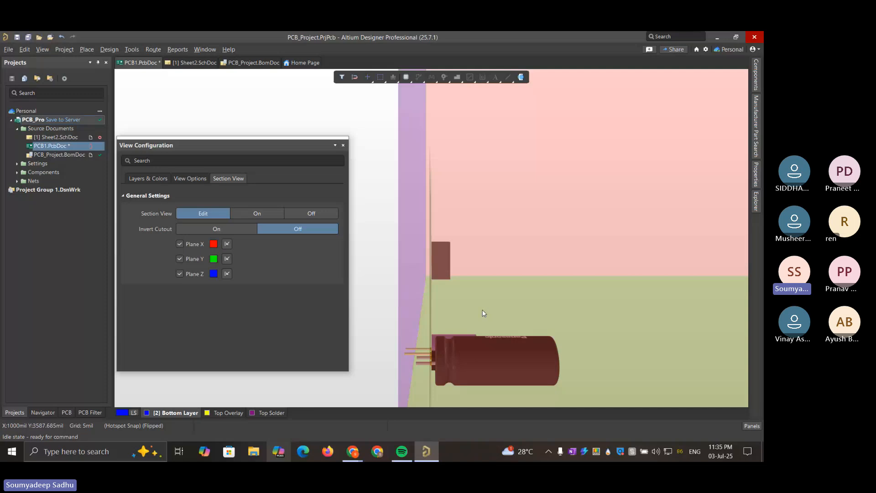
key(0)
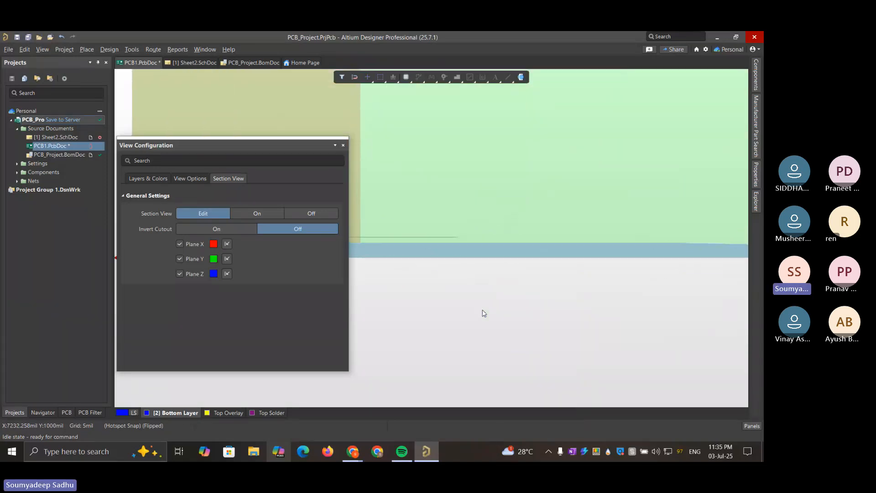
key(9)
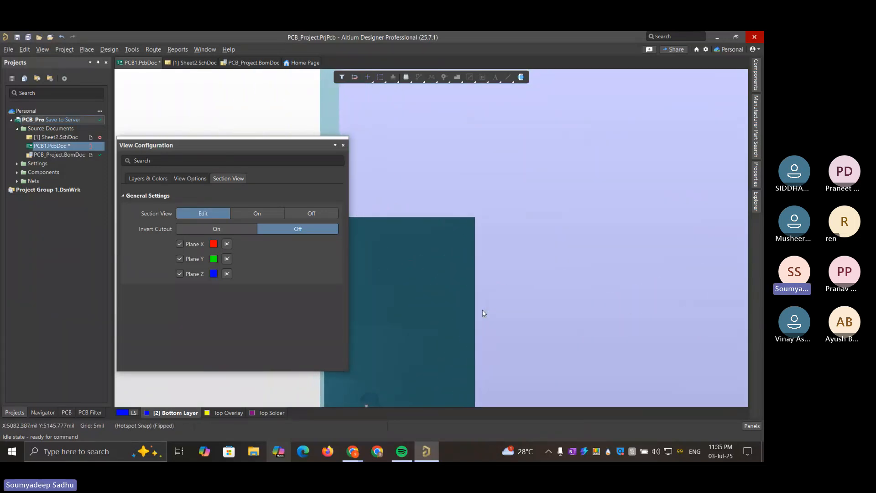
key(0)
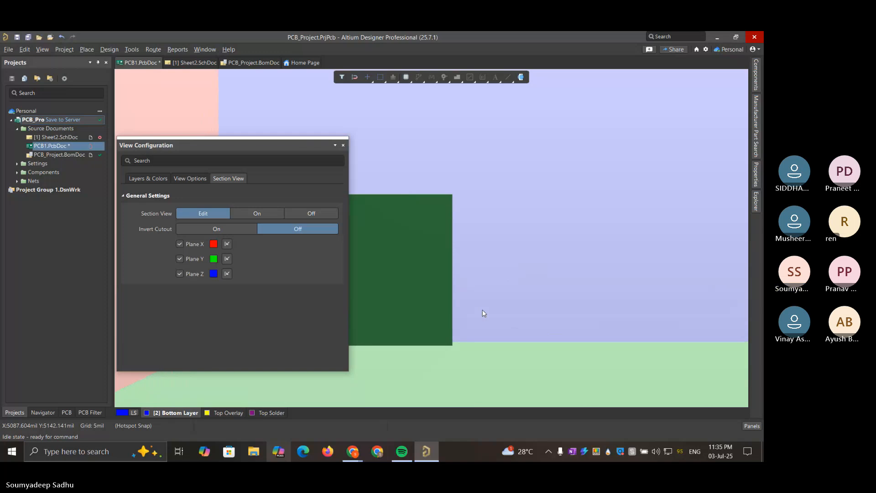
key(4)
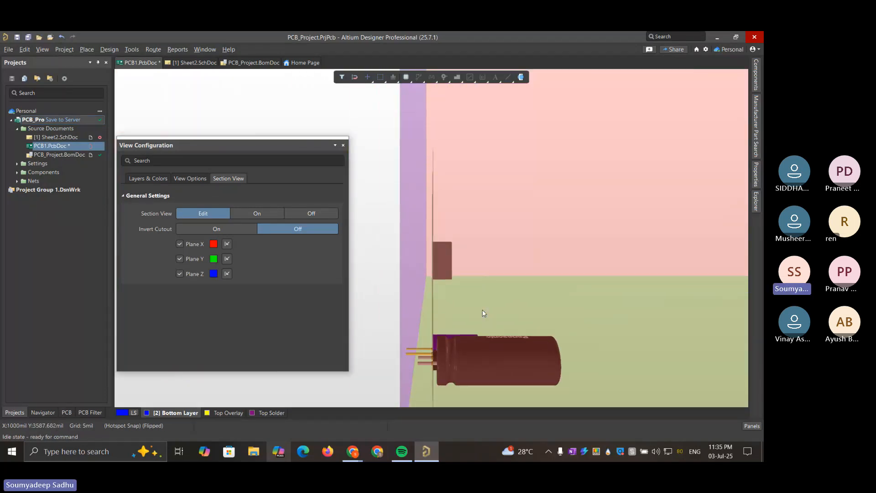
key(5)
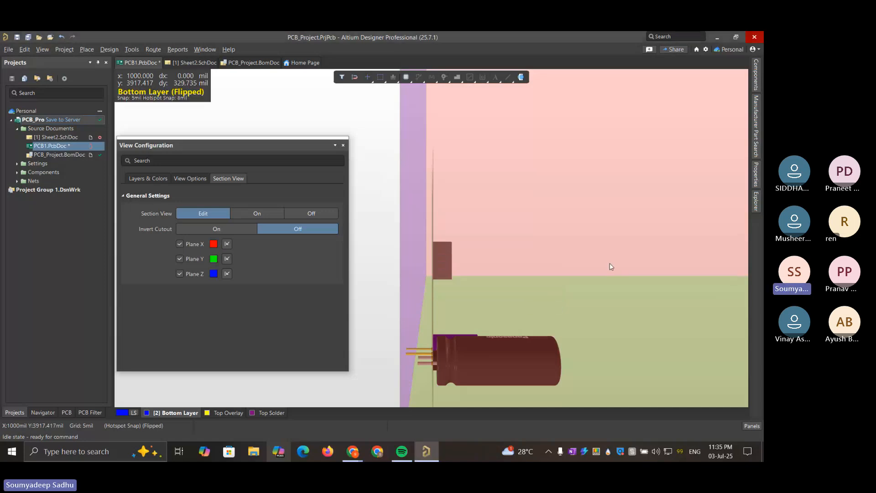
Zoom in on the large capacitor's leads through the board and compare Invert Cutout on and off, leaving it off
right_drag(612, 267, 605, 123)
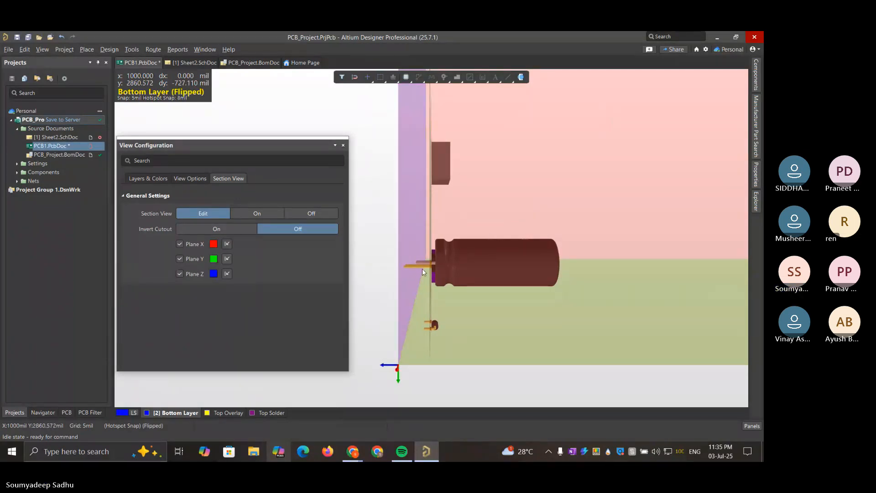
ctrl+scroll(456, 282, up, 1)
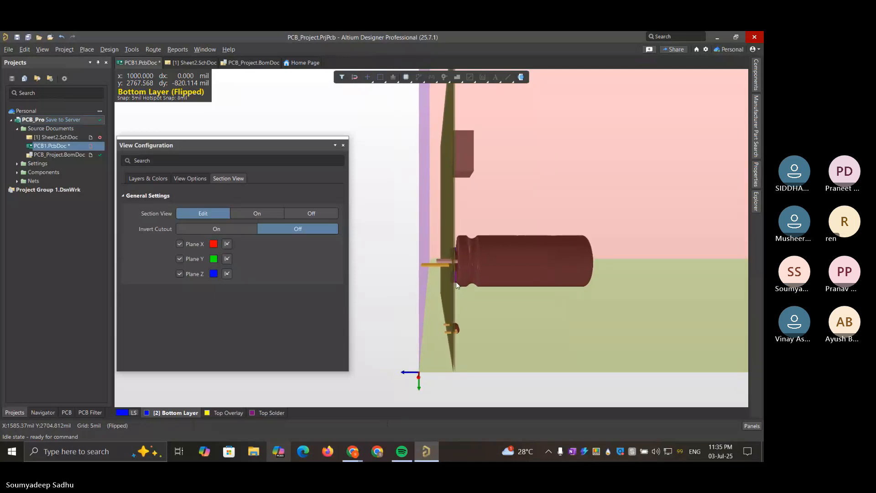
ctrl+scroll(456, 281, up, 3)
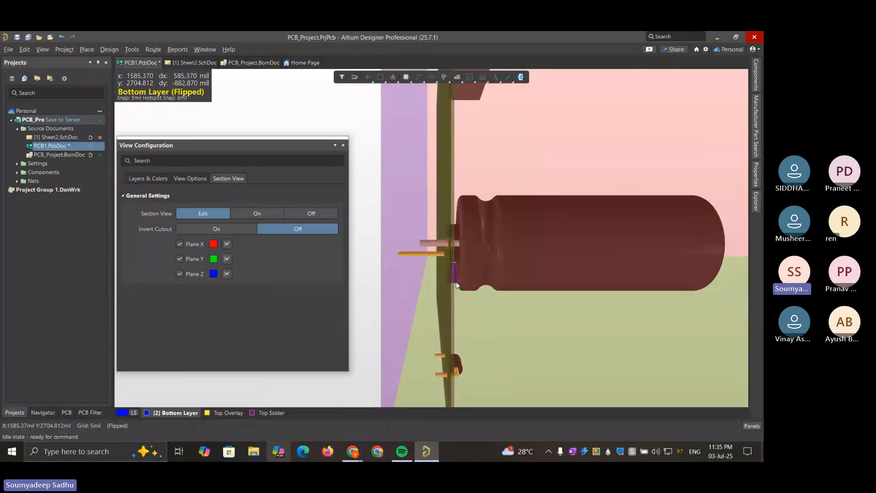
ctrl+scroll(431, 247, down, 2)
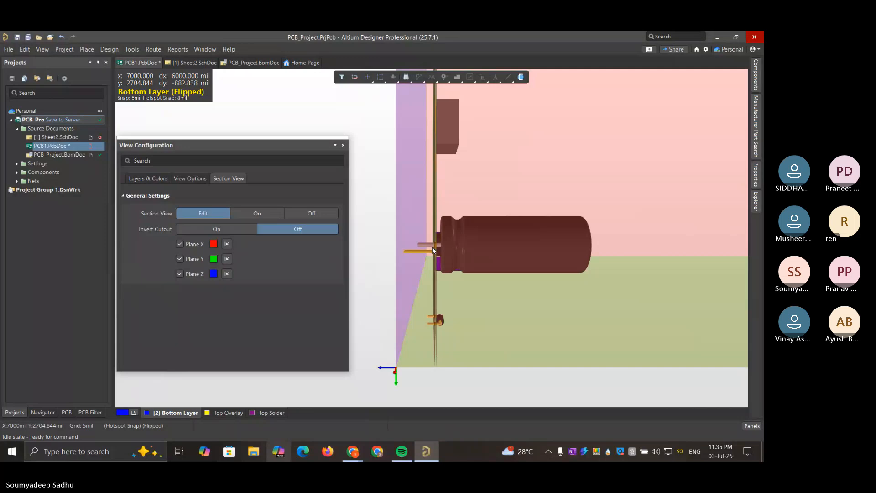
ctrl+scroll(433, 249, up, 3)
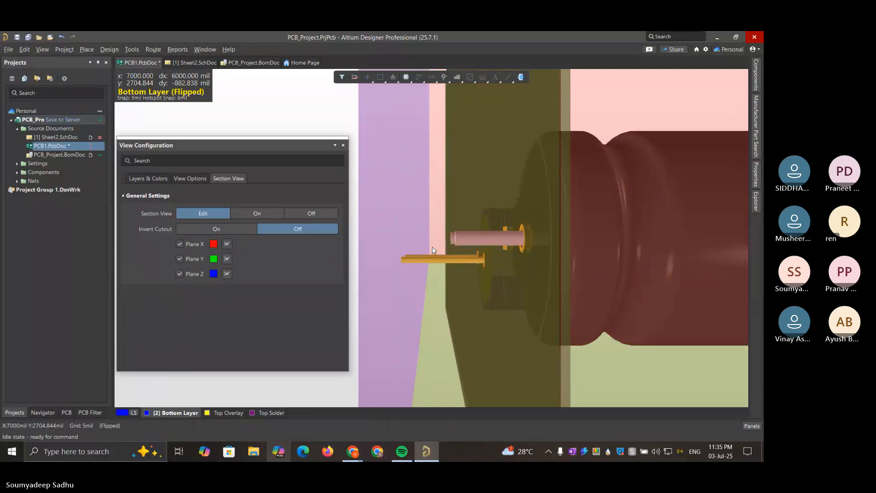
click(217, 229)
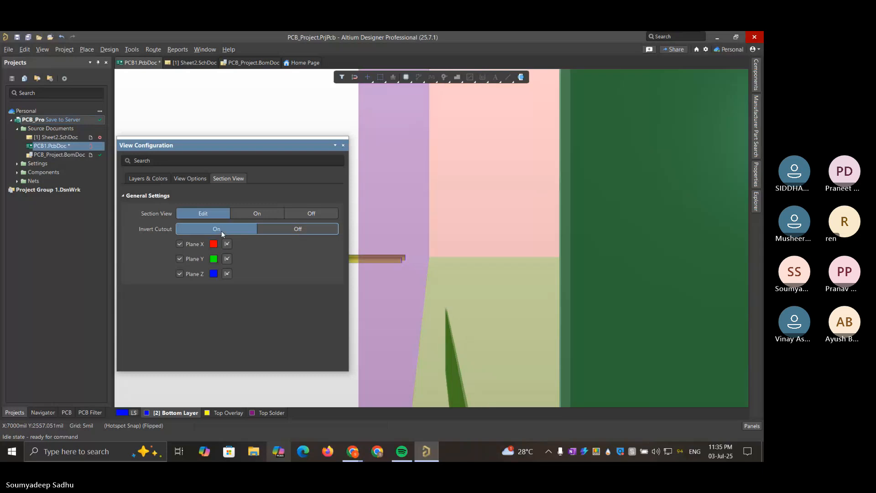
click(281, 230)
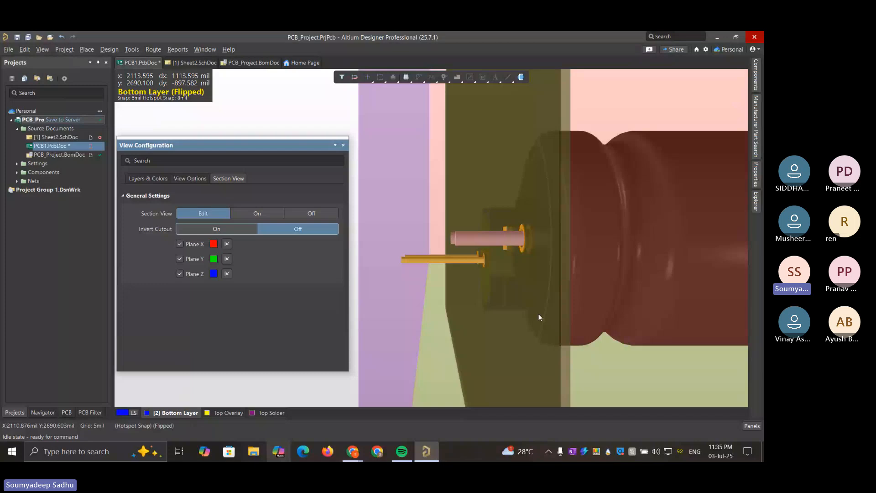
Bring the board corner by the diode into view and move the Z section plane up to the board
right_drag(539, 317, 482, 109)
right_drag(482, 287, 628, 99)
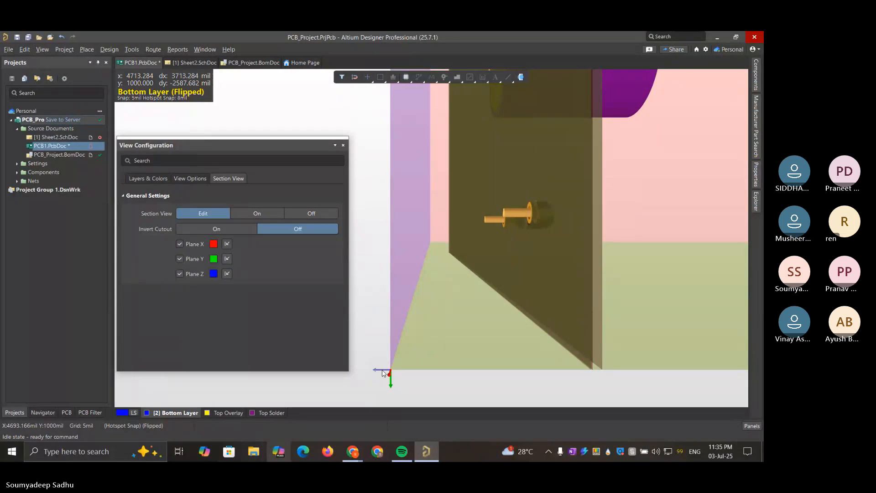
drag(383, 373, 589, 355)
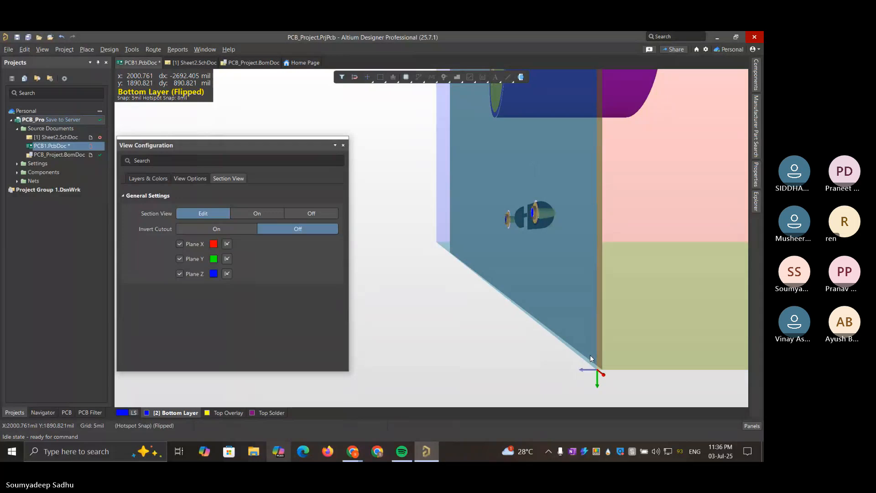
scroll(576, 353, right, 4)
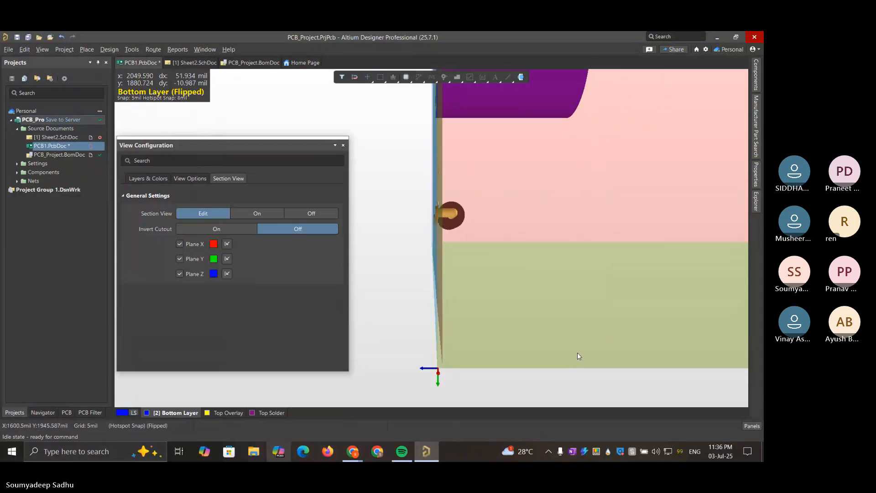
Increase the board thickness scale in the 3D settings and move the Z section plane away from the board's outer face
click(185, 177)
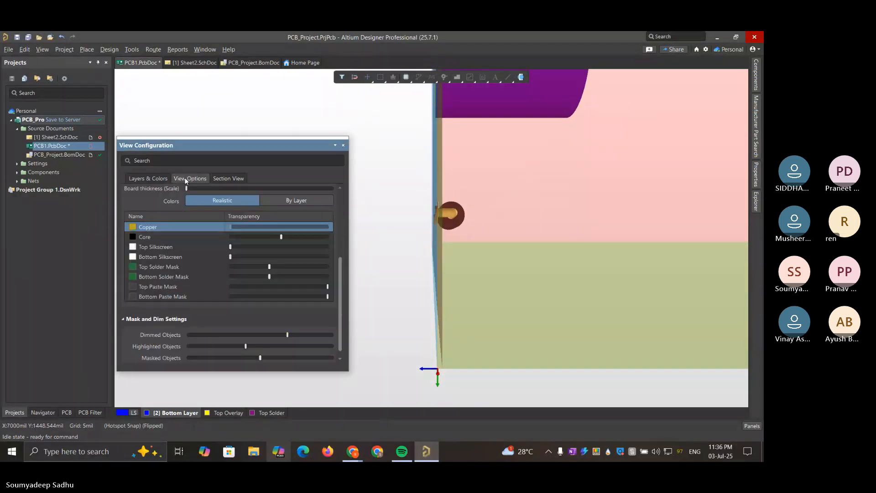
click(152, 177)
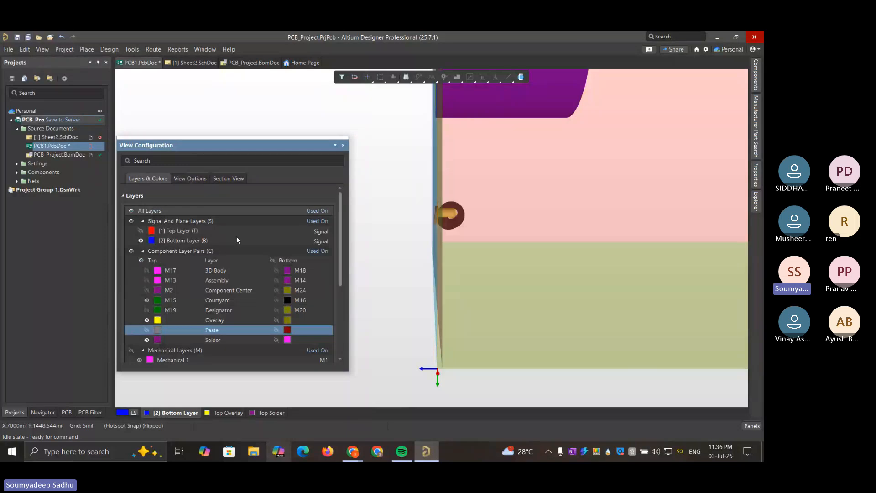
click(192, 178)
scroll(243, 237, up, 5)
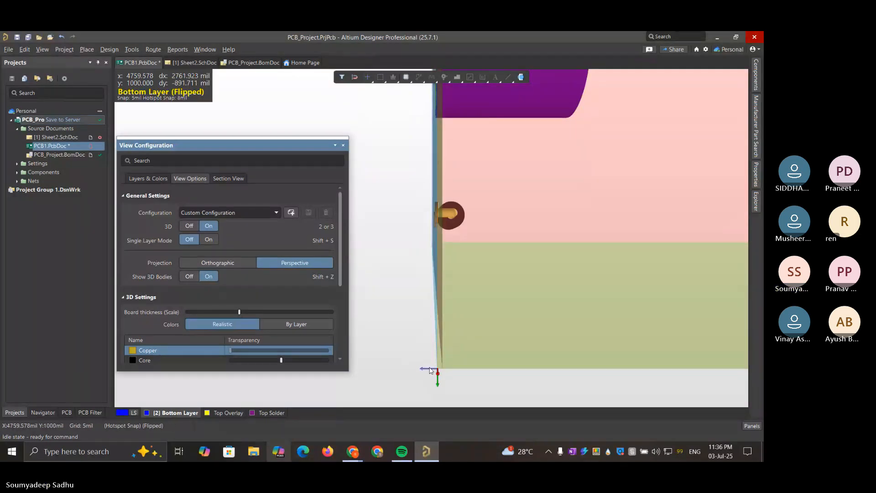
mouse_move(429, 370)
shift+right_down()
mouse_move(355, 363)
mouse_move(388, 359)
mouse_move(329, 349)
mouse_move(385, 349)
shift+right_up()
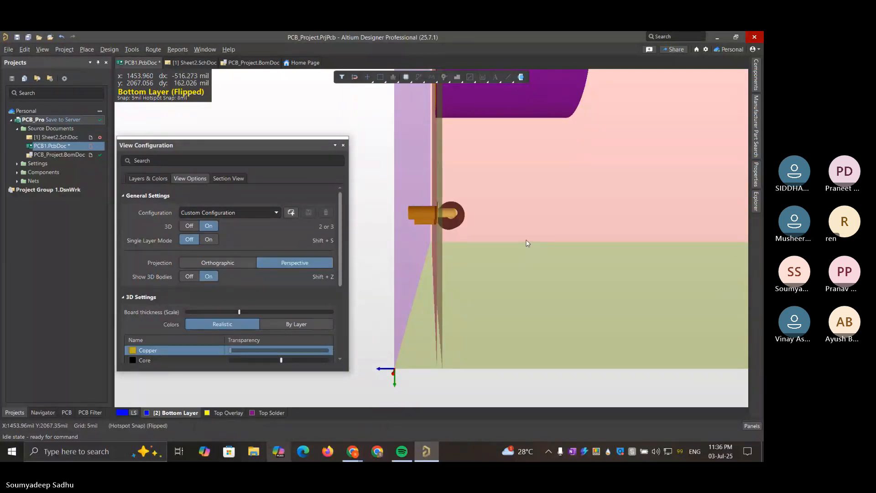
Examine the thickened board edge-on, following the component leads through it from the diode end up to the large capacitor
shift+right_drag(526, 244, 531, 403)
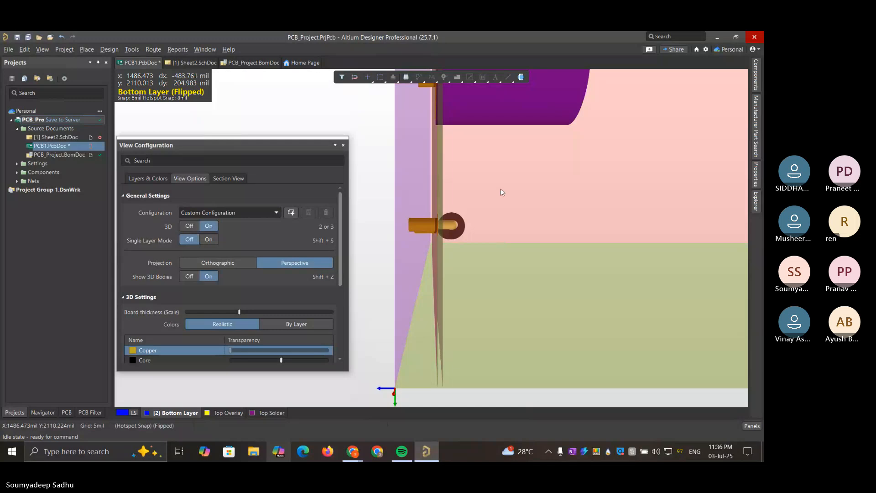
shift+right_drag(502, 192, 491, 379)
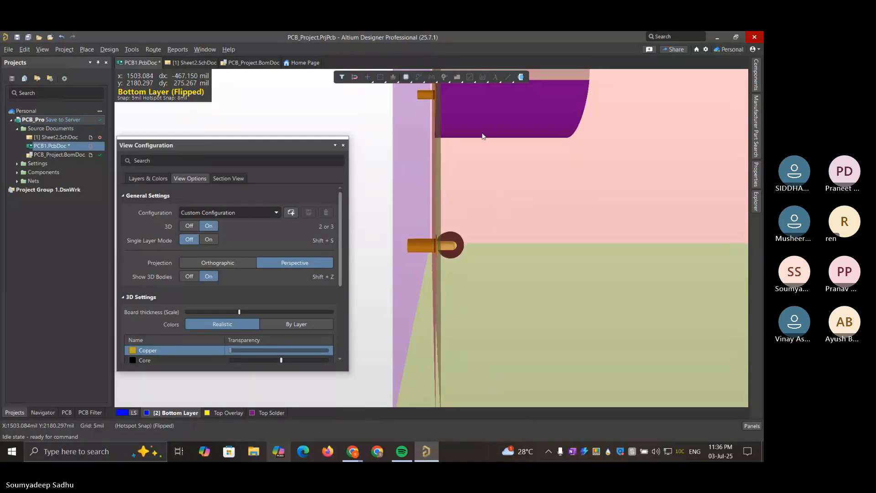
shift+right_drag(483, 135, 473, 348)
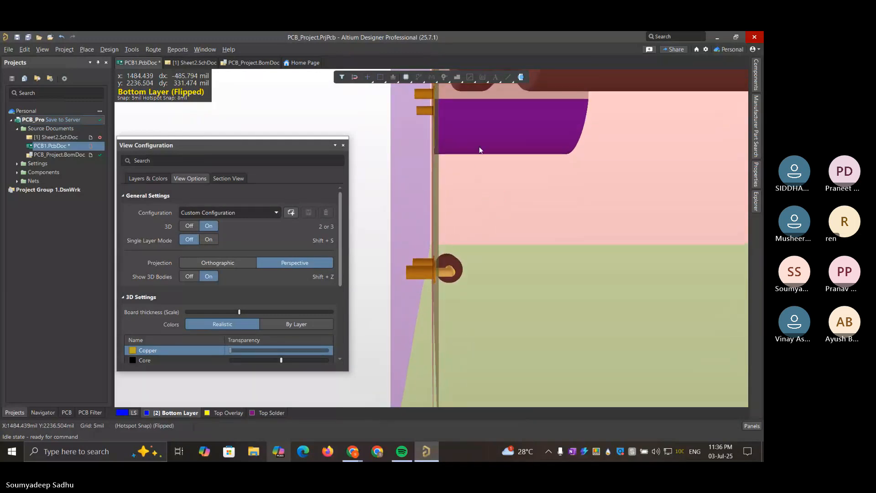
shift+right_drag(482, 144, 478, 386)
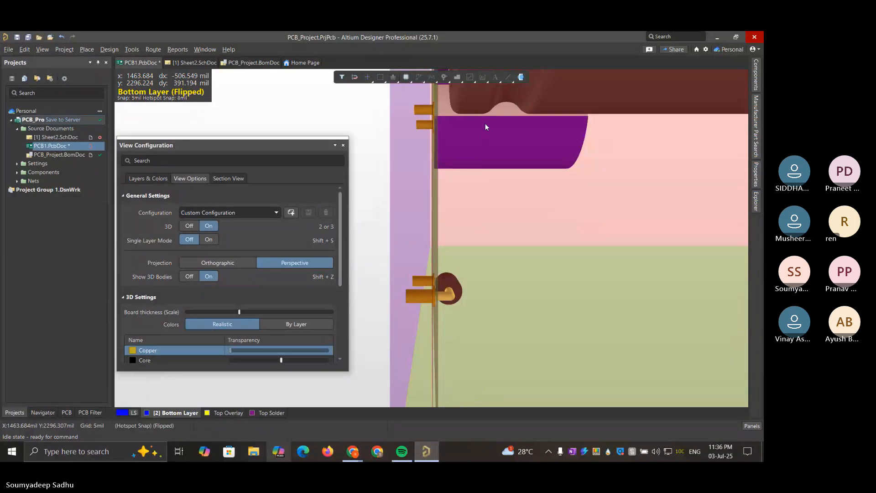
shift+right_drag(486, 126, 476, 370)
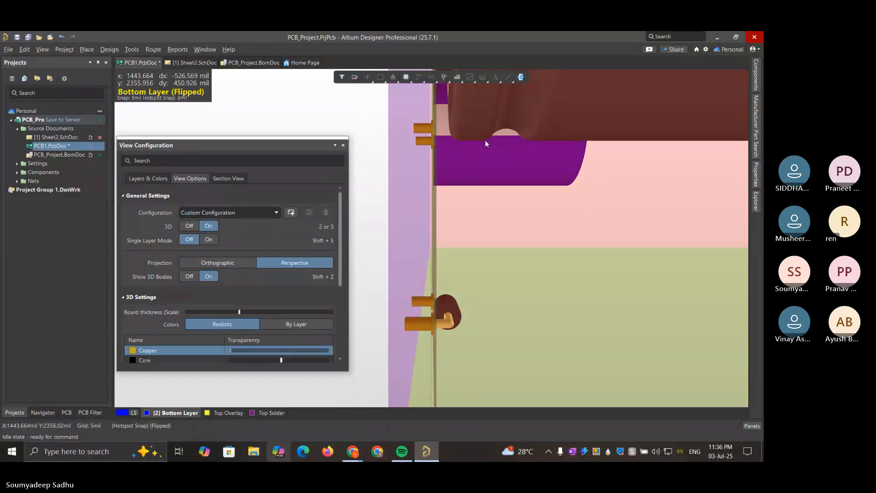
shift+right_drag(487, 141, 472, 385)
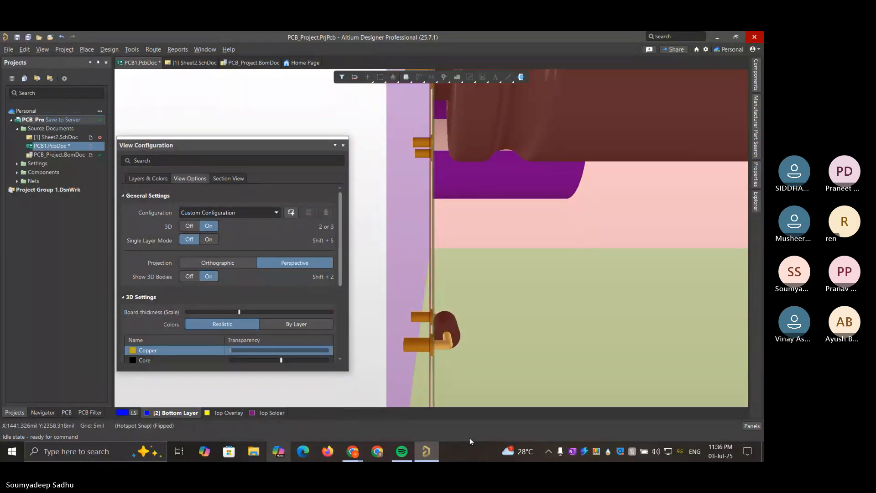
double_click(494, 156)
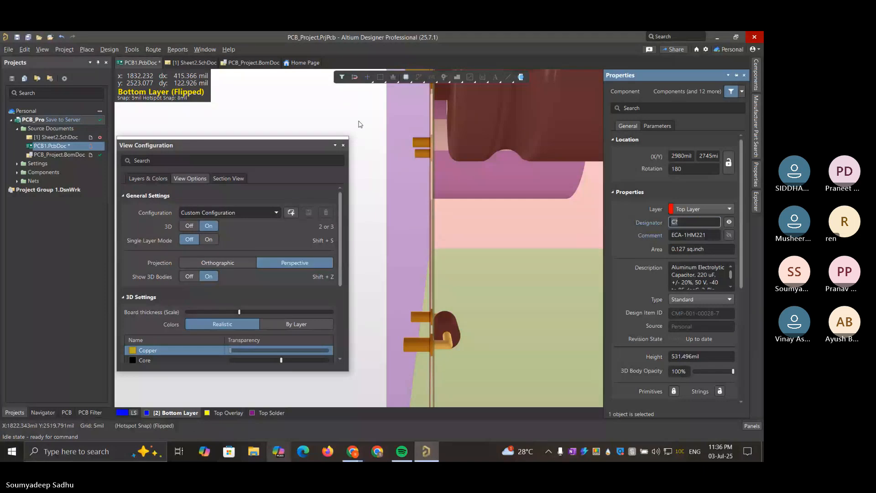
click(359, 123)
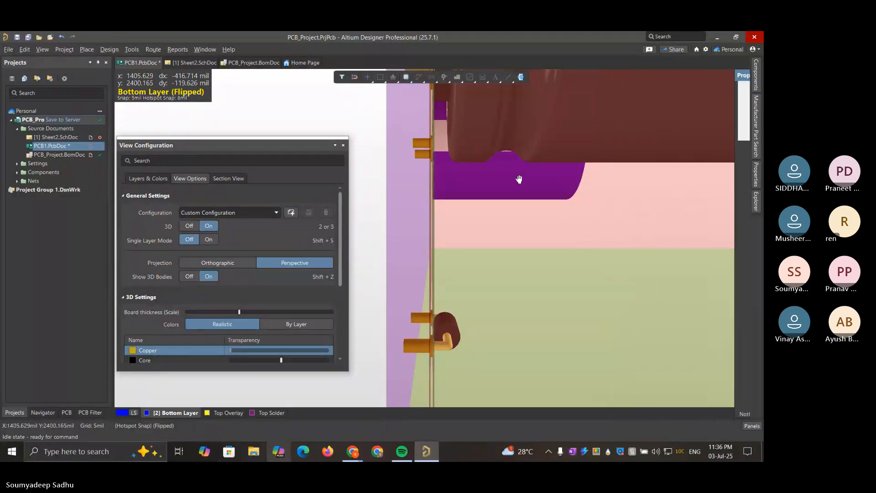
right_drag(519, 179, 521, 184)
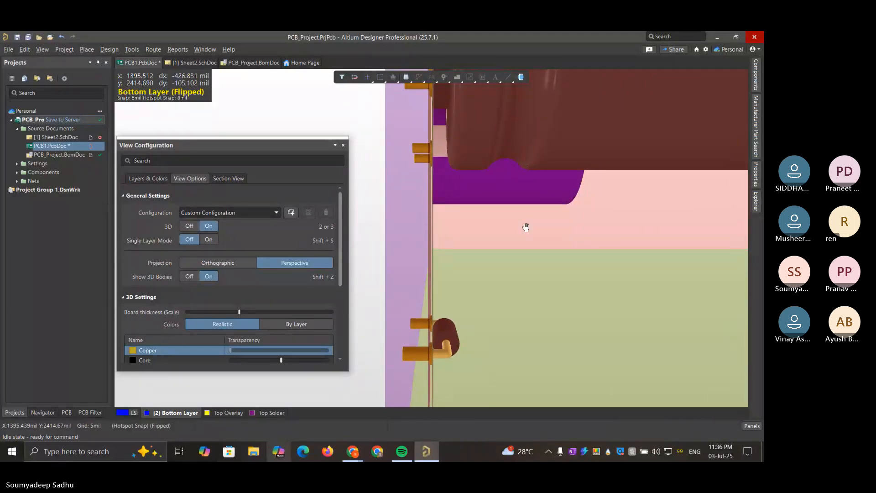
right_drag(526, 227, 526, 229)
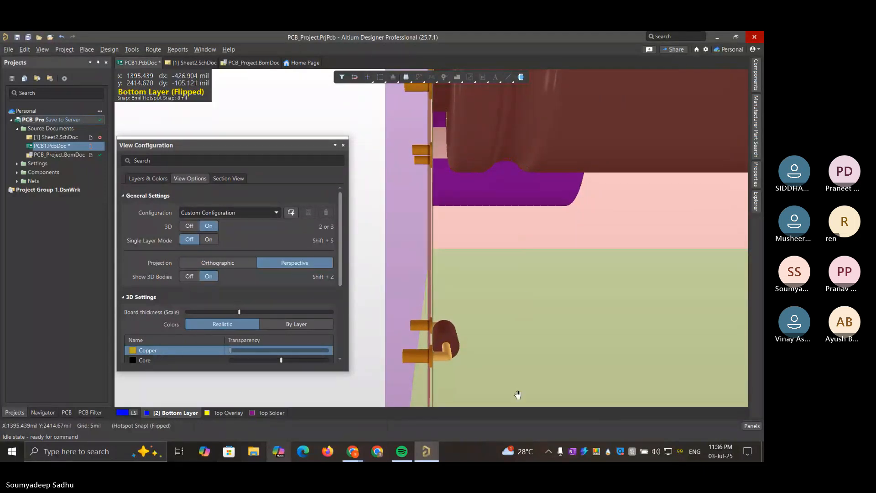
Inspect the capacitor leads from a slightly turned close-up view and reduce the board thickness scale
click(489, 292)
shift+scroll(489, 293, up, 3)
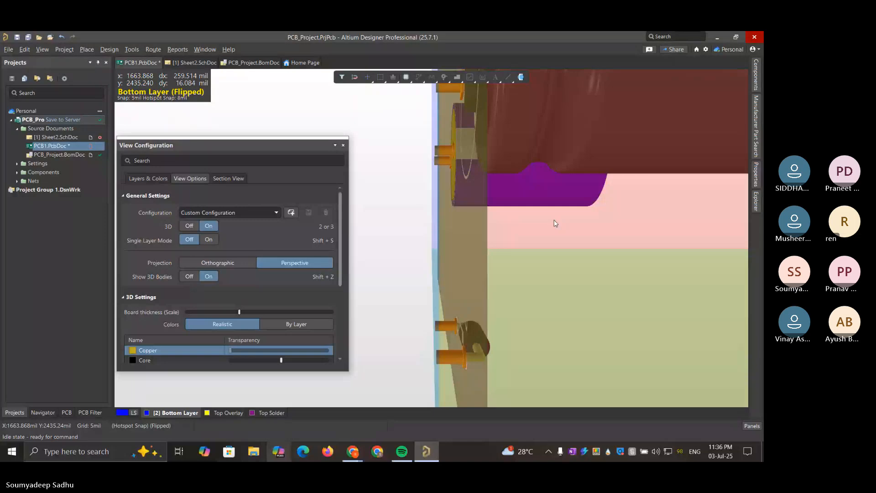
ctrl+scroll(555, 223, up, 3)
ctrl+scroll(555, 223, down, 3)
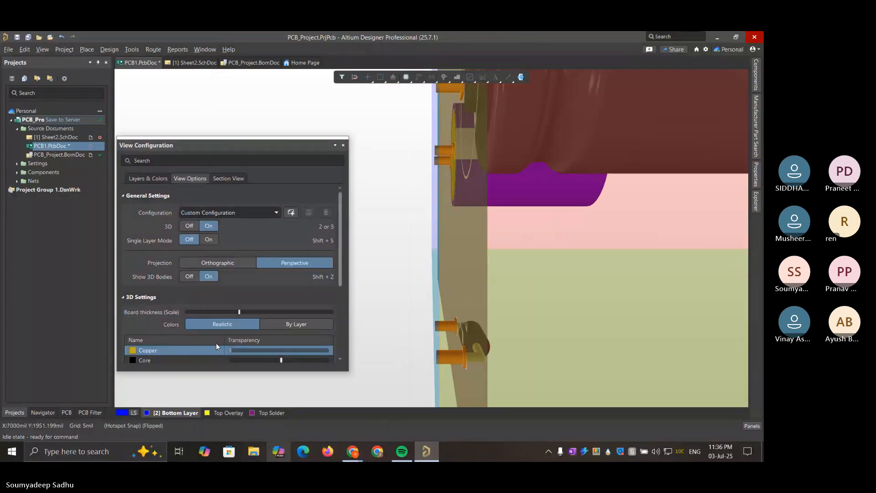
click(239, 310)
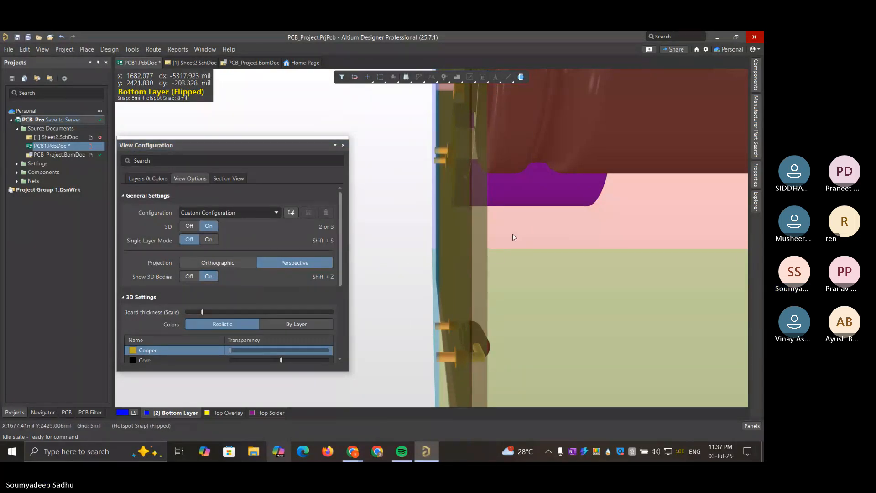
Bring the whole large capacitor into an edge-on view and shift the section plane origin outward at the board corner
drag(526, 230, 529, 229)
ctrl+scroll(529, 229, down, 2)
ctrl+scroll(529, 229, down, 4)
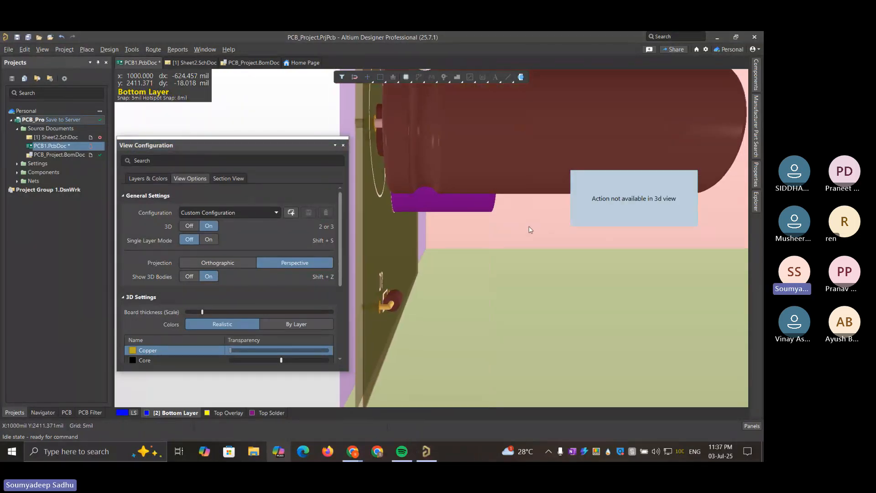
ctrl+scroll(530, 229, down, 1)
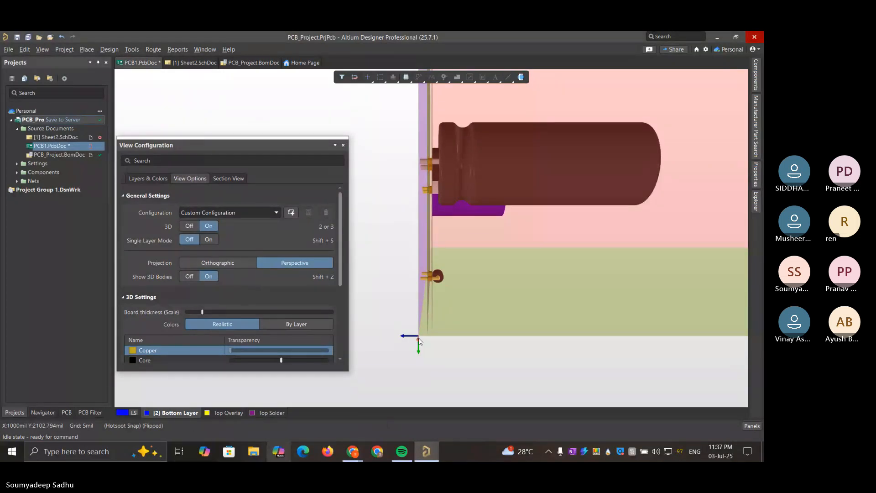
drag(418, 338, 448, 319)
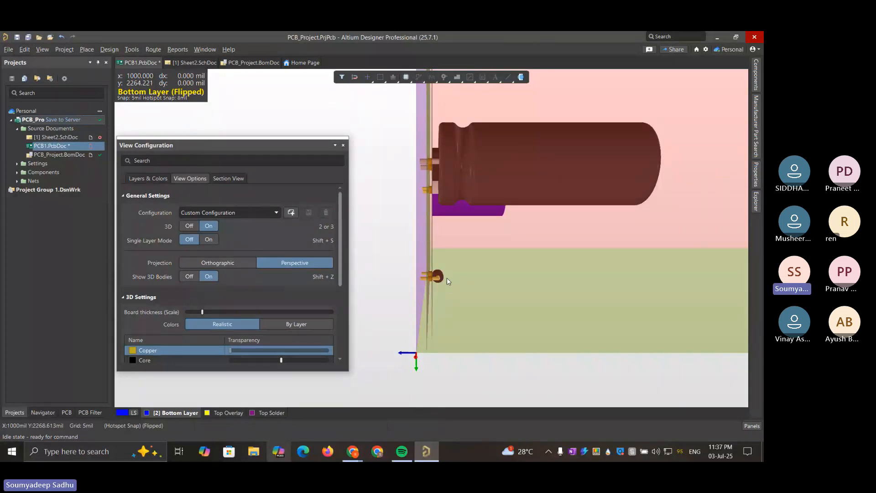
Close the View Configuration settings, flip the board, and switch to 2D Layout Mode
click(344, 145)
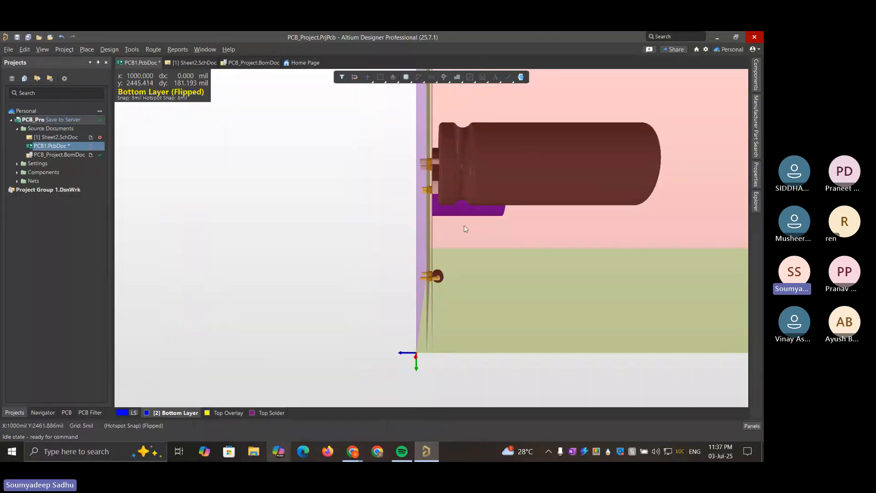
key(ctrl+f)
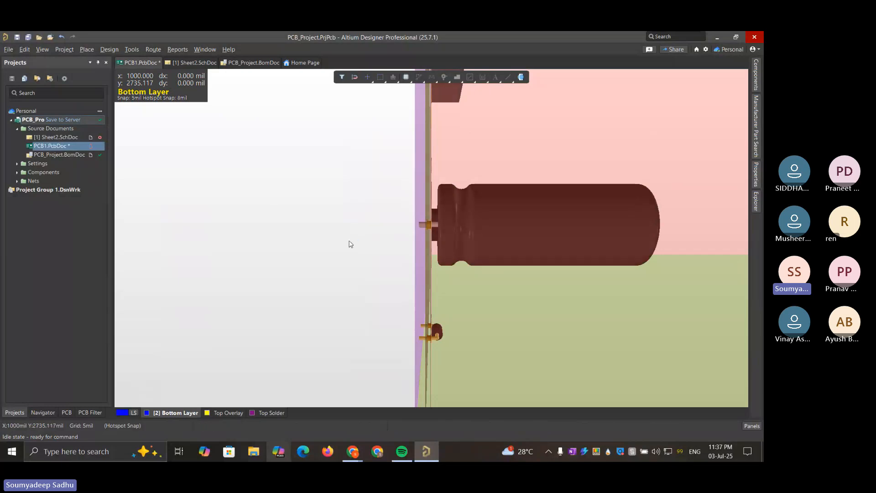
click(64, 49)
mouse_move(43, 49)
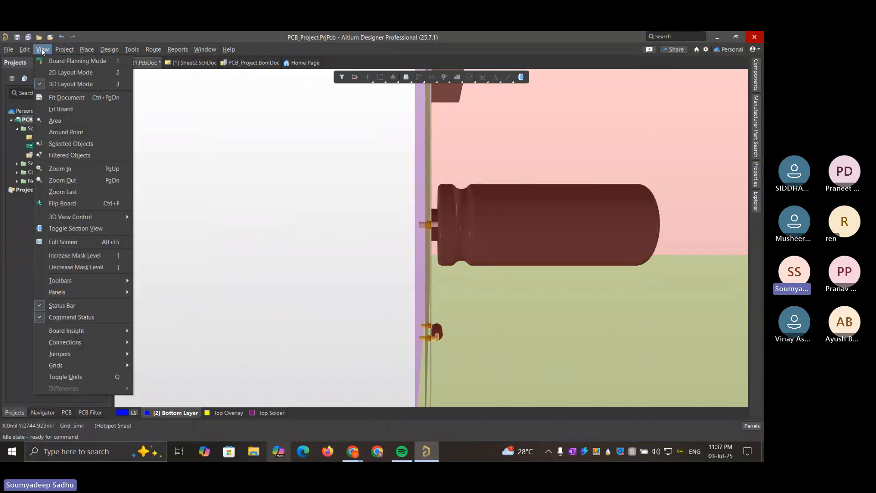
click(61, 73)
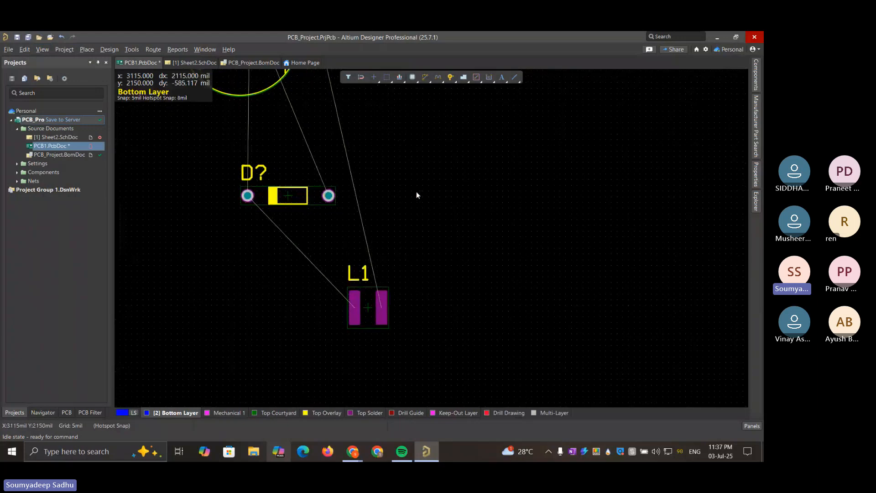
Move the smaller capacitor from the board's left edge inward to the upper left of the diode and deselect it
ctrl+scroll(417, 193, down, 2)
drag(271, 153, 302, 203)
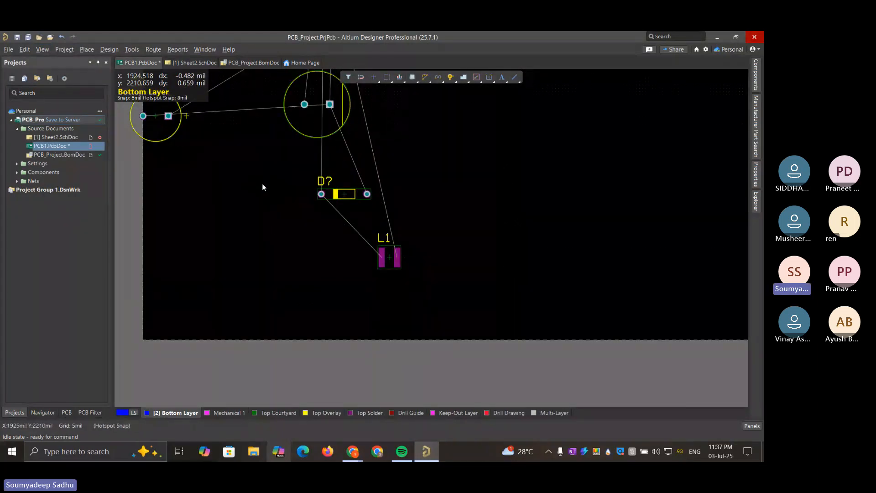
click(170, 133)
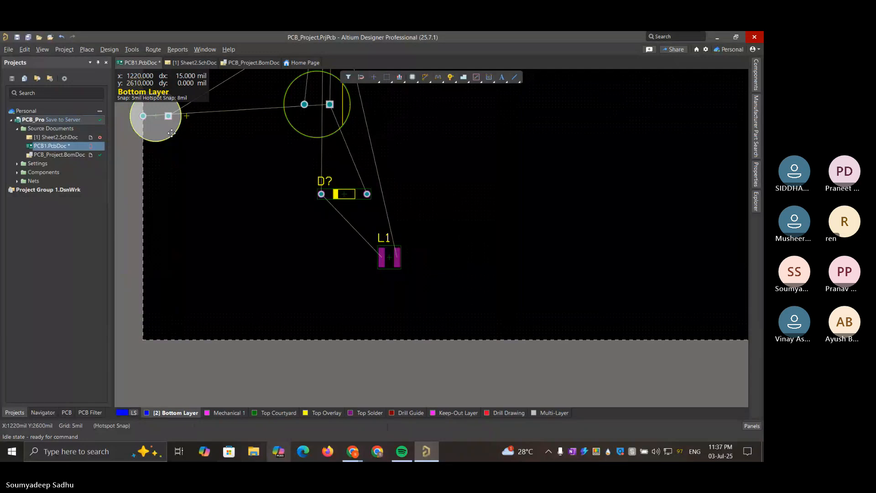
drag(172, 133, 259, 169)
mouse_move(402, 451)
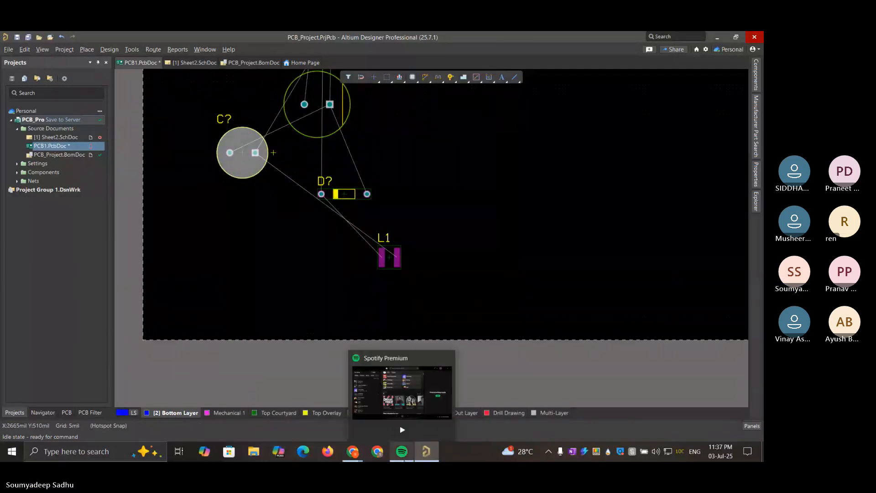
click(240, 225)
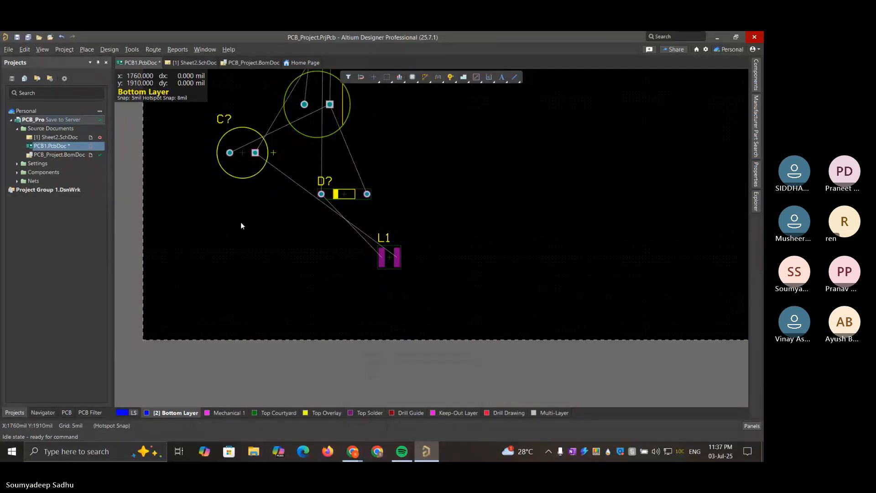
Switch the displayed layer set to All Layers and move the smaller capacitor to the right of the larger one
right_click(241, 223)
click(185, 192)
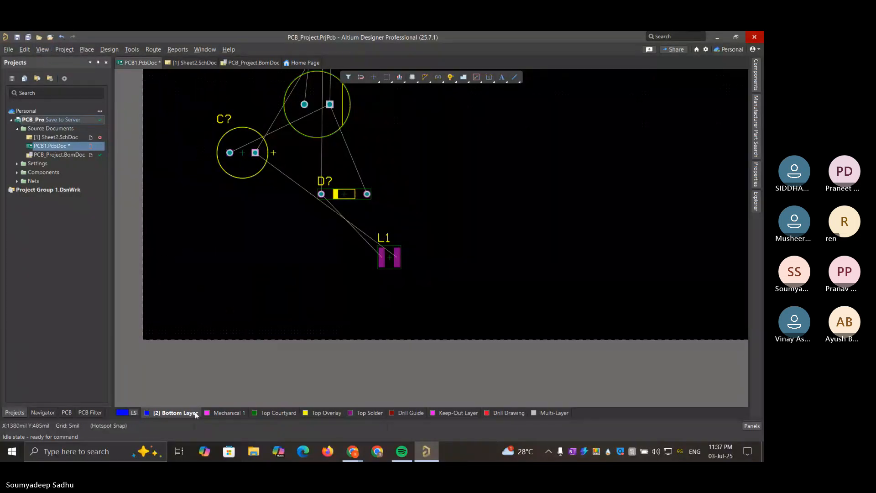
click(134, 412)
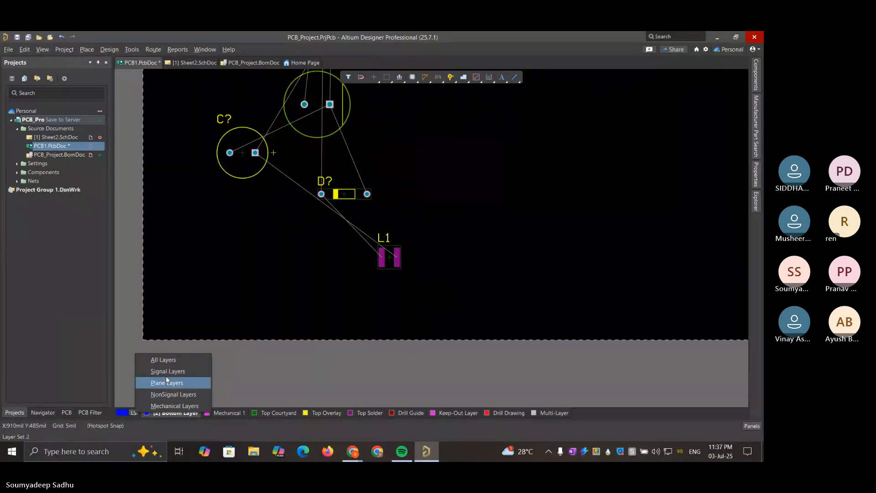
click(182, 360)
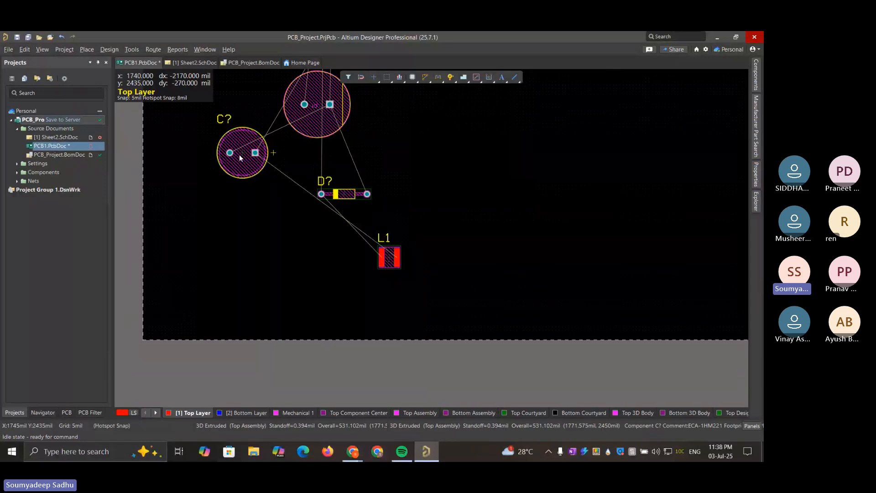
drag(241, 174, 439, 116)
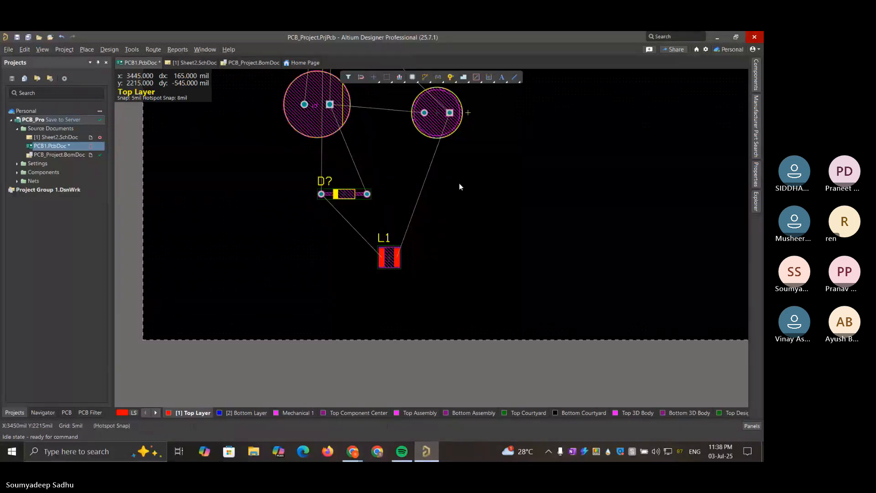
Switch to the Teams meeting in Chrome, check the board images shared in the chat, and return to the Altium PCB layout
mouse_move(354, 450)
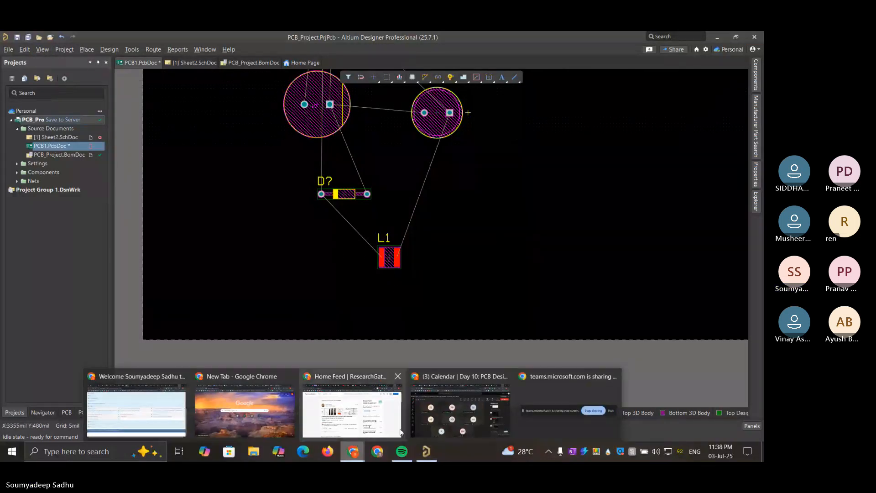
click(445, 415)
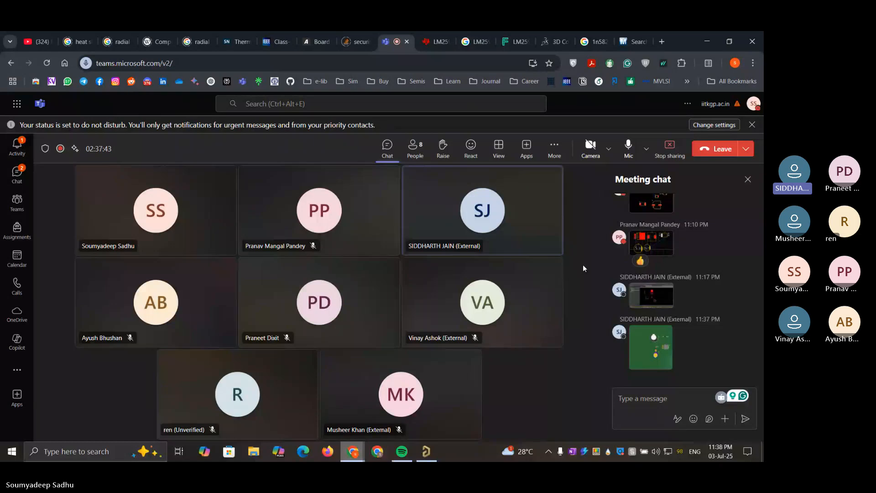
click(707, 44)
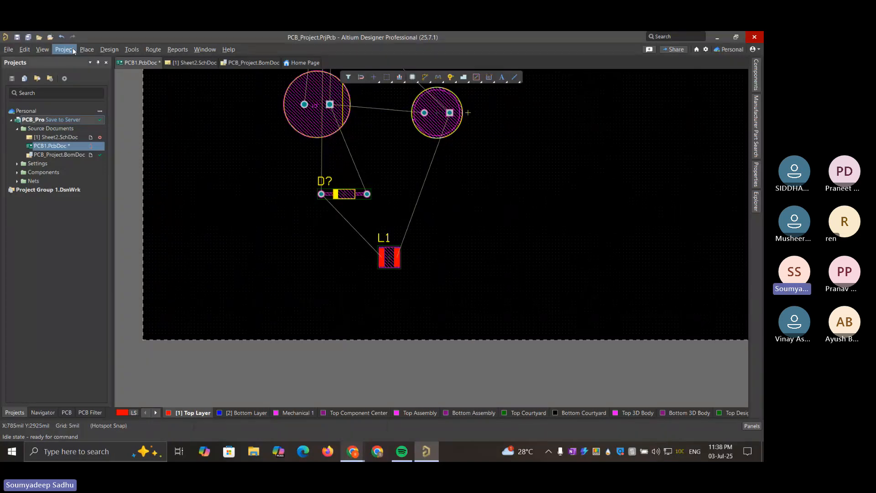
Auto-route the entire board with the Default 2 Layer Board strategy and dismiss the routing messages
click(154, 49)
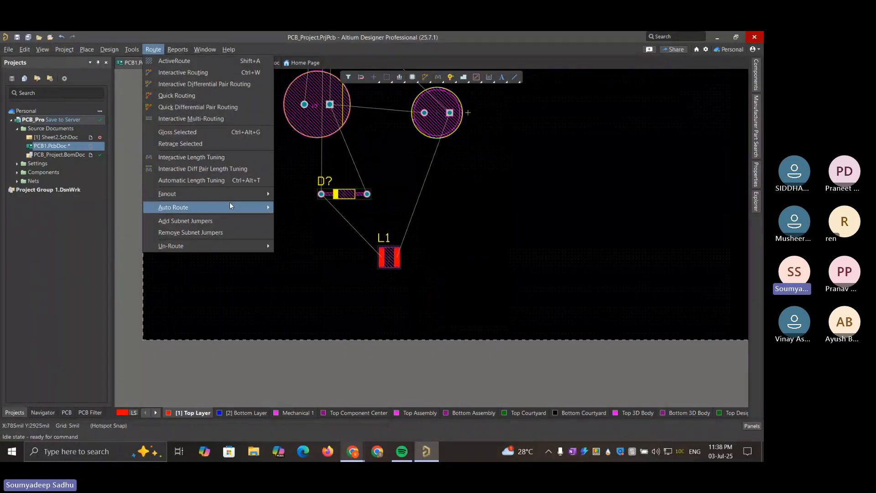
mouse_move(229, 205)
click(294, 208)
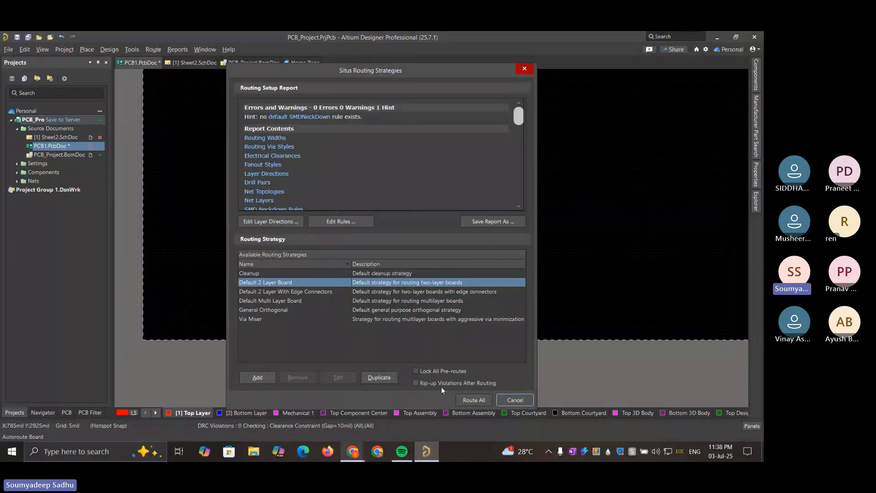
click(470, 399)
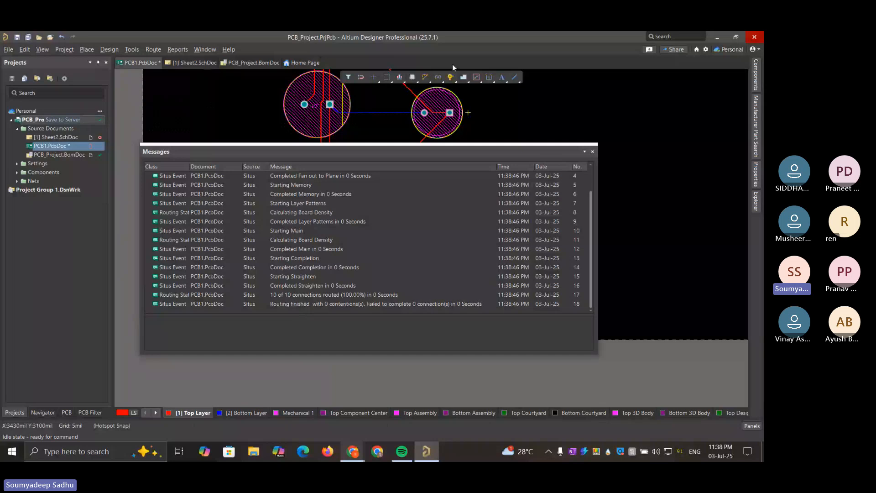
click(593, 152)
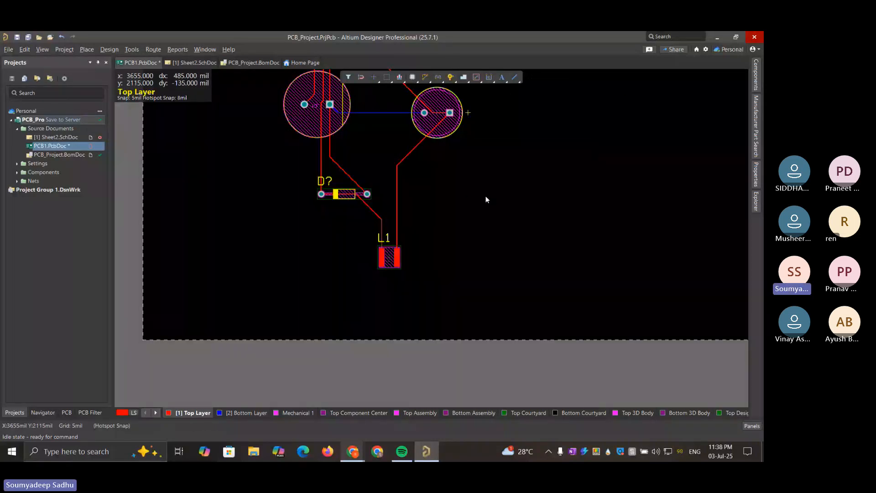
Reshape the diode-to-inductor track to run diagonally from the diode's left pad to the left pad of L1
click(366, 204)
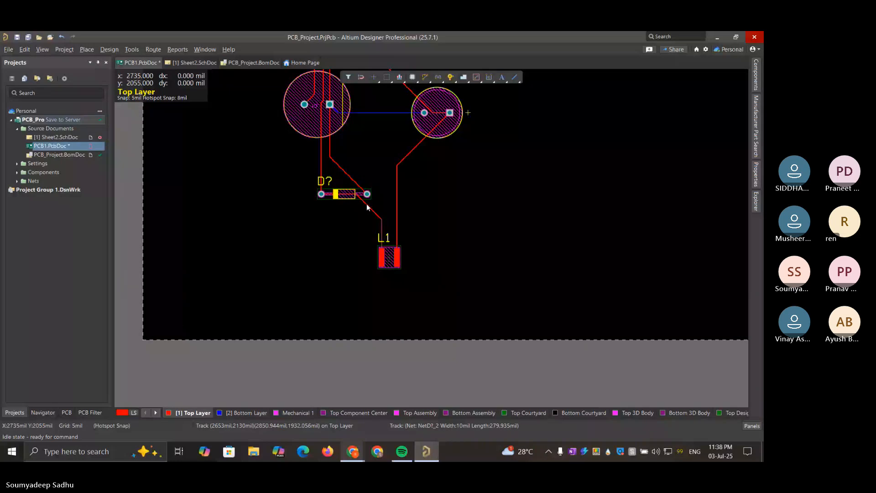
drag(356, 211, 377, 203)
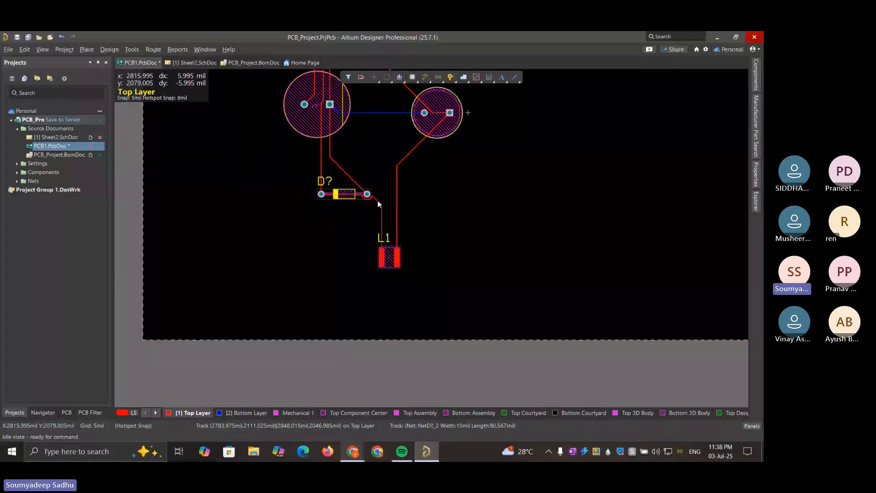
drag(378, 203, 314, 202)
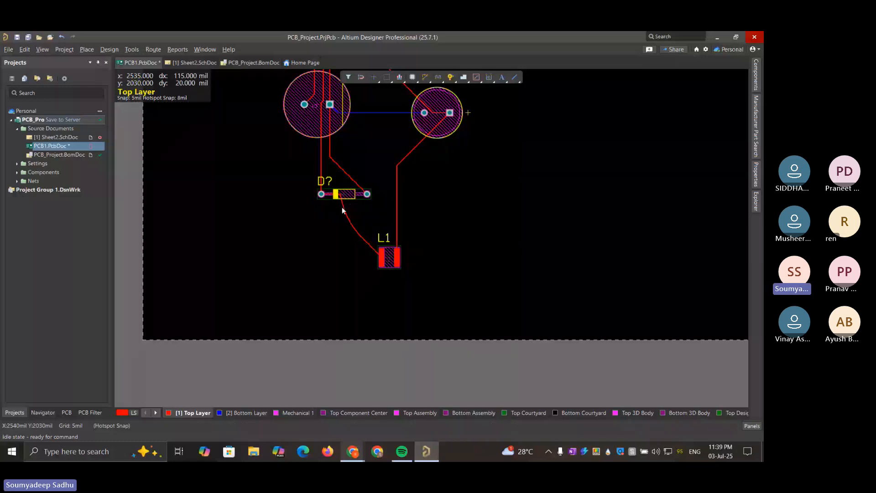
drag(341, 207, 331, 214)
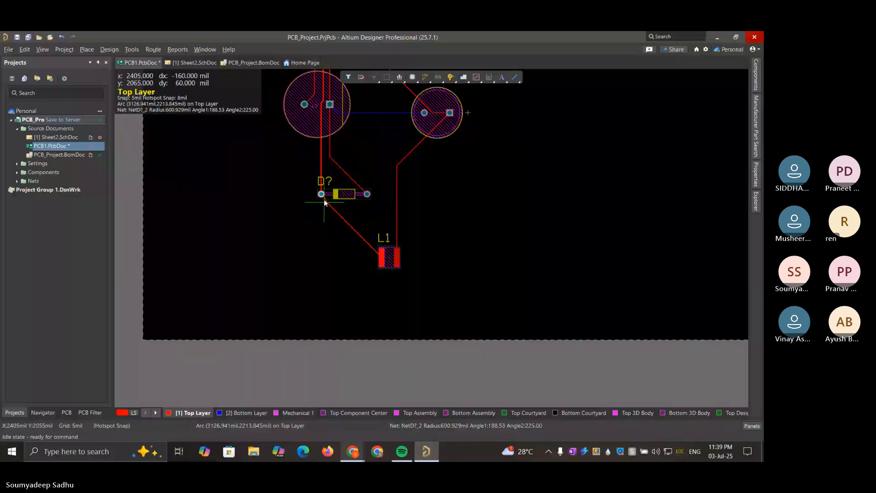
drag(321, 195, 321, 194)
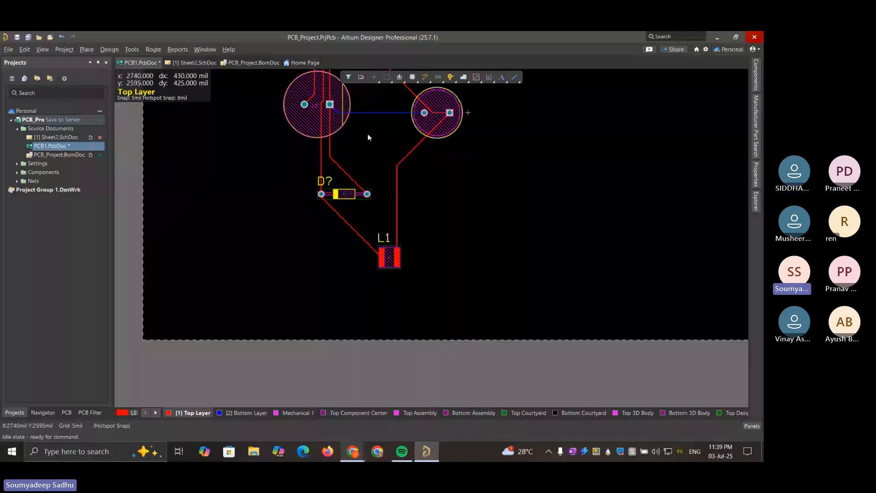
ctrl+scroll(369, 137, down, 1)
scroll(369, 137, up, 4)
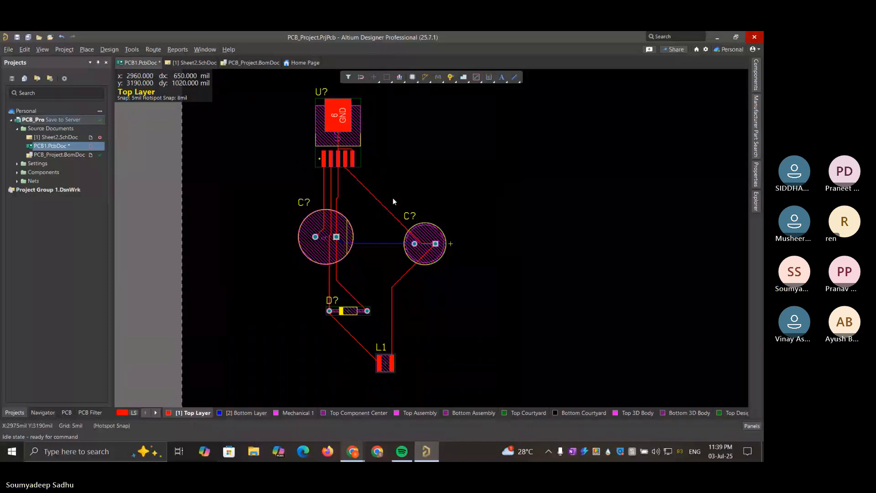
click(133, 413)
click(132, 411)
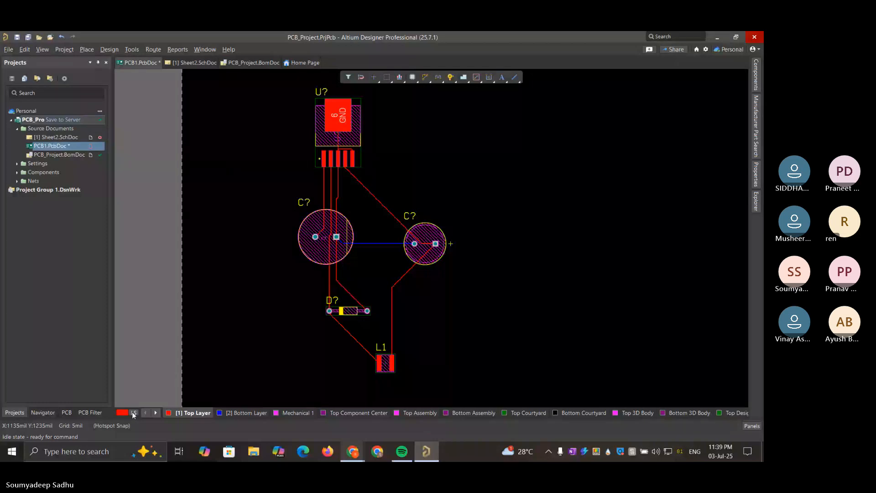
right_click(239, 308)
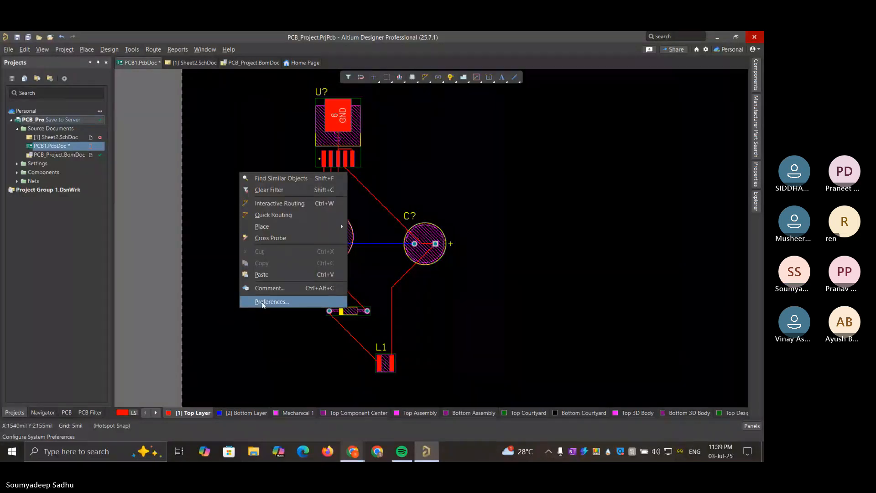
click(215, 157)
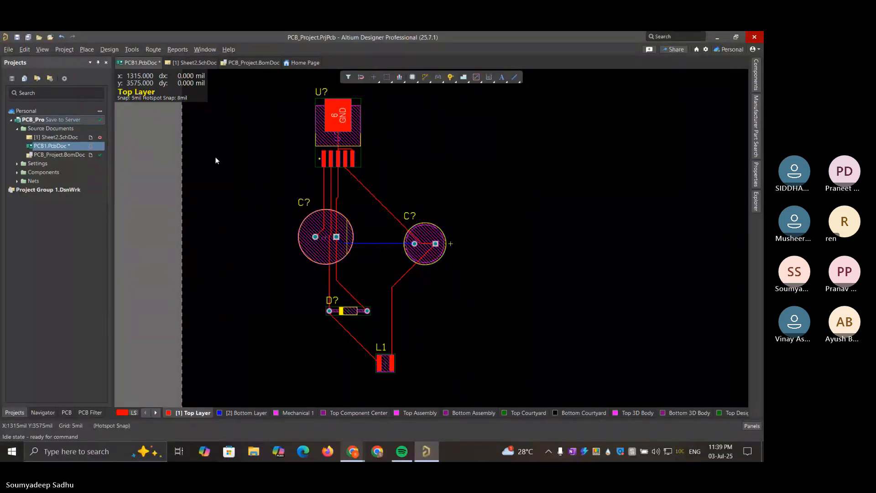
Open the View Configuration settings and hide all Component Layer Pairs under Layers & Colors
click(66, 50)
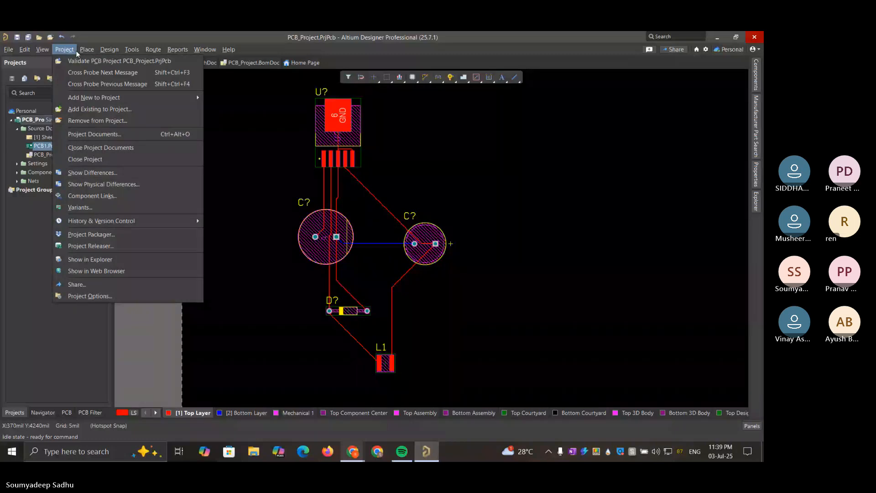
mouse_move(43, 49)
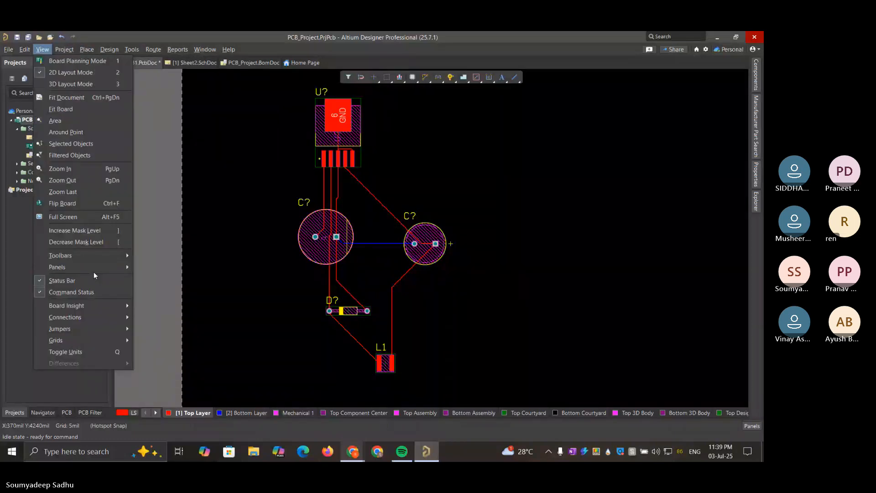
mouse_move(95, 269)
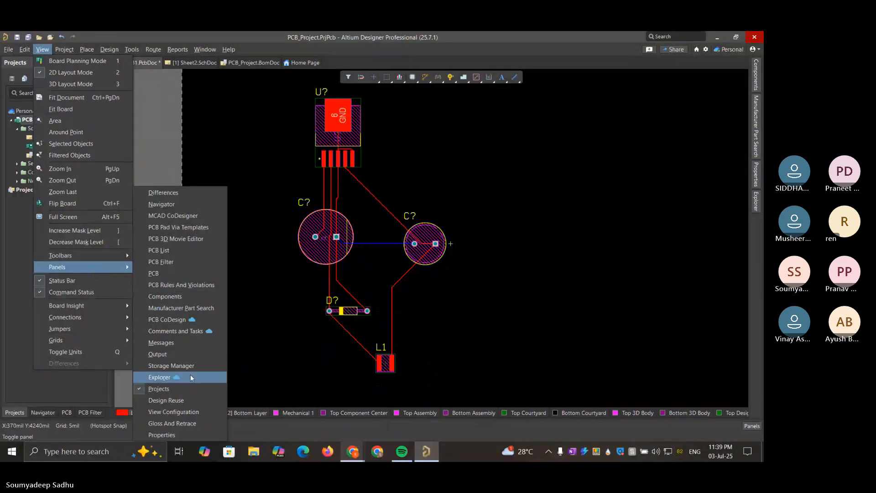
click(193, 413)
drag(235, 154, 617, 129)
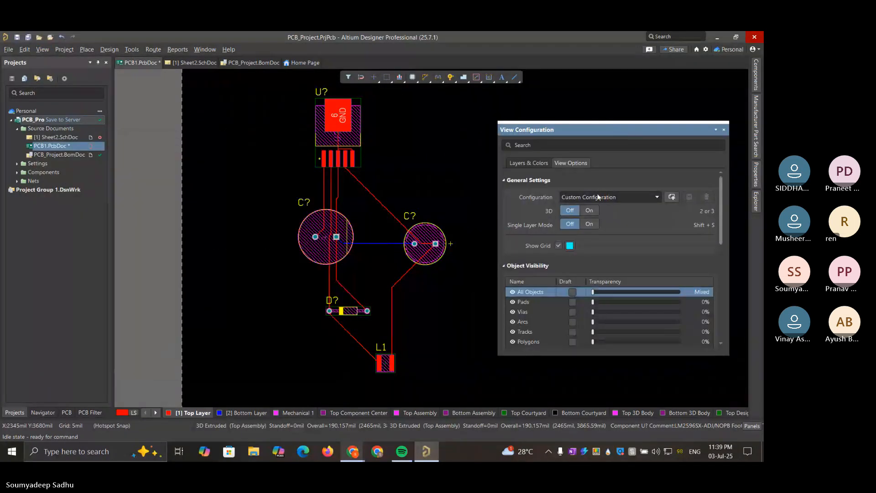
click(599, 294)
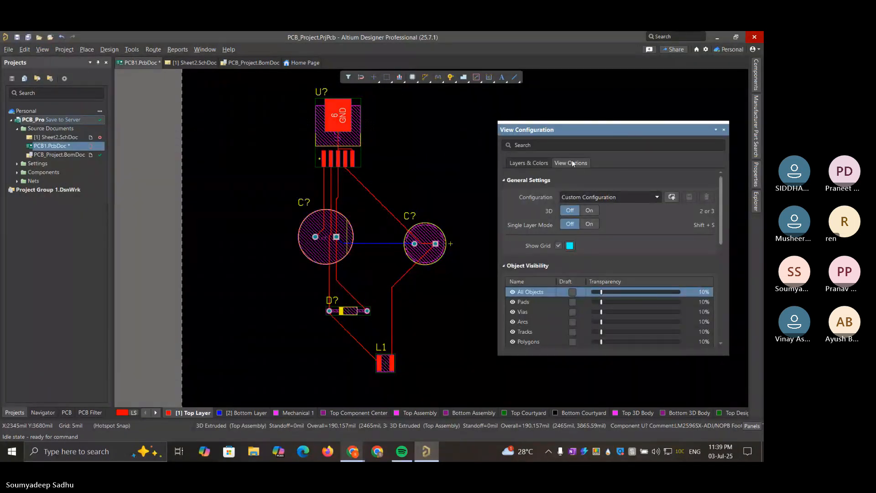
click(531, 163)
scroll(632, 245, down, 5)
scroll(632, 245, up, 5)
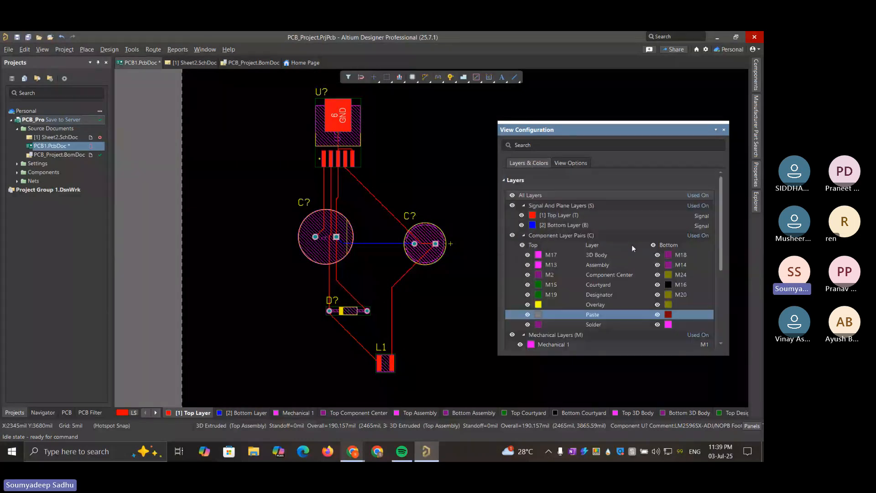
click(512, 235)
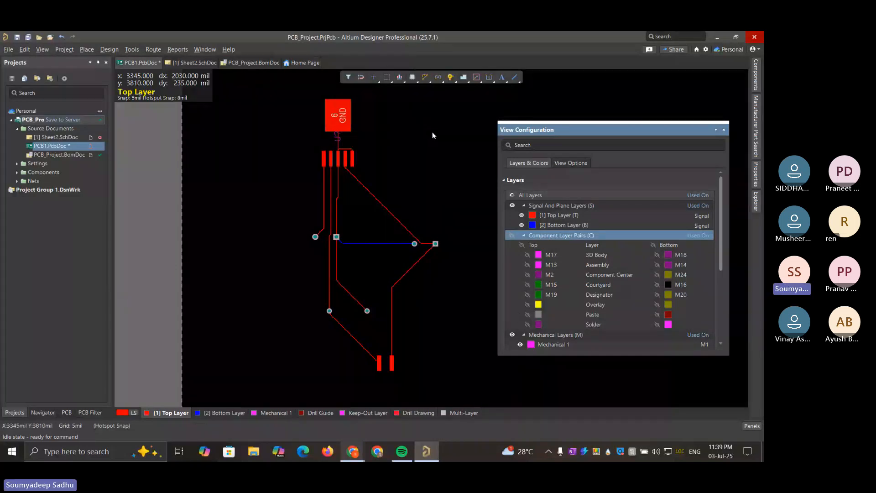
Delete the horizontal Bottom Layer track between the two capacitors and show the Component Layer Pairs again
click(373, 244)
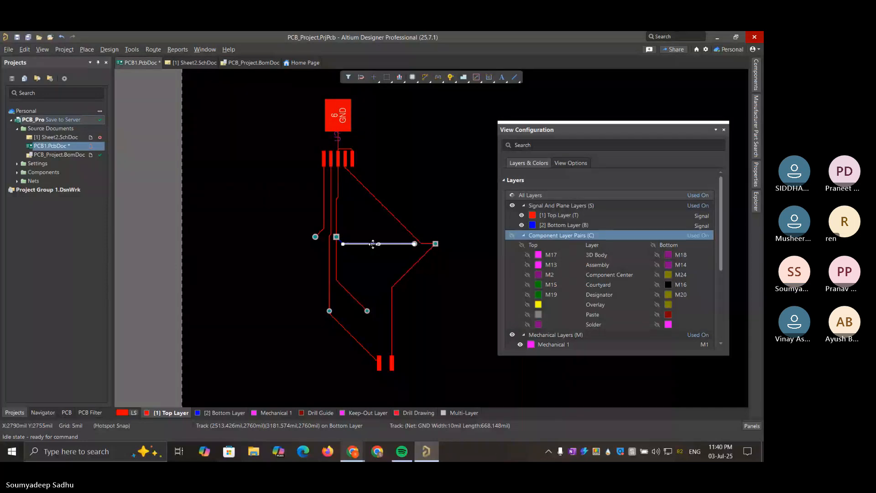
click(374, 248)
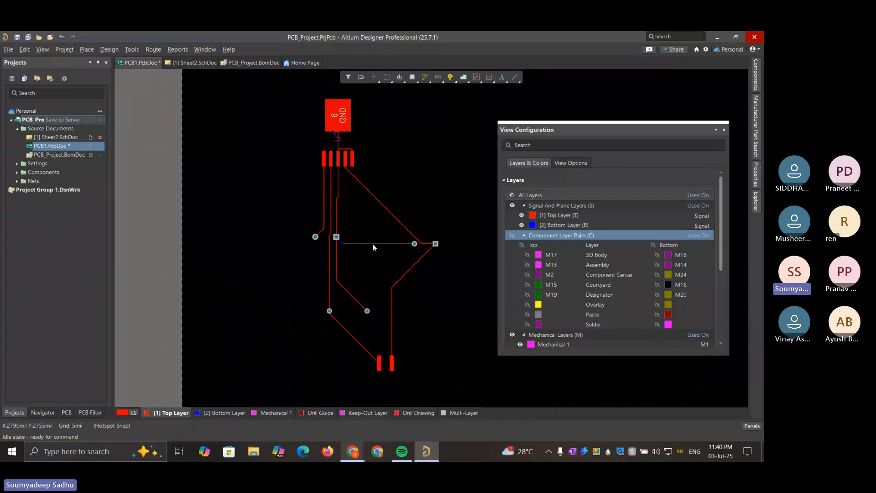
click(341, 243)
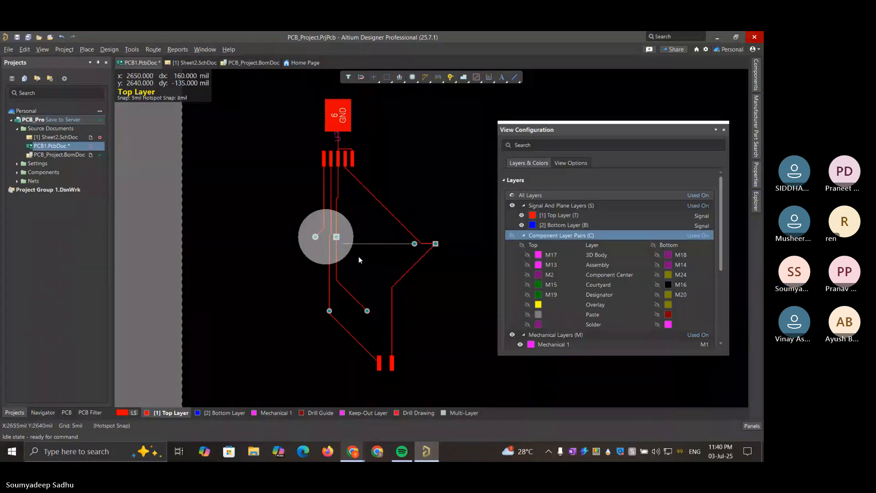
click(342, 241)
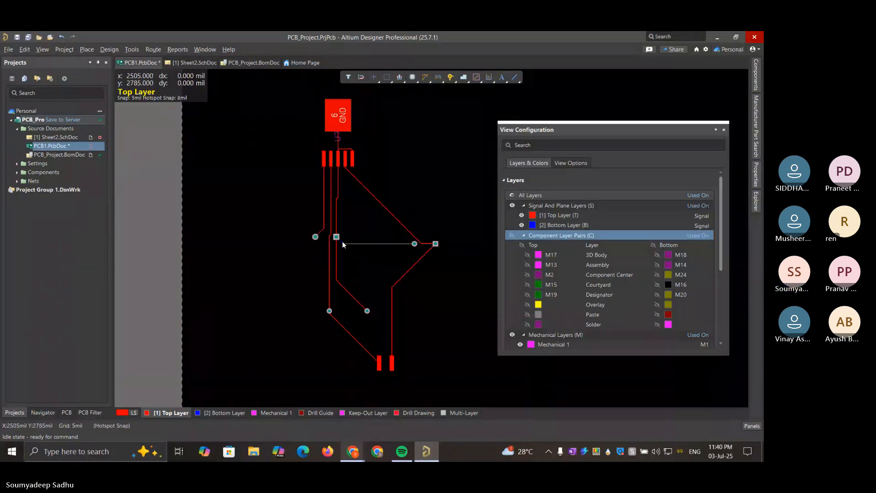
click(402, 275)
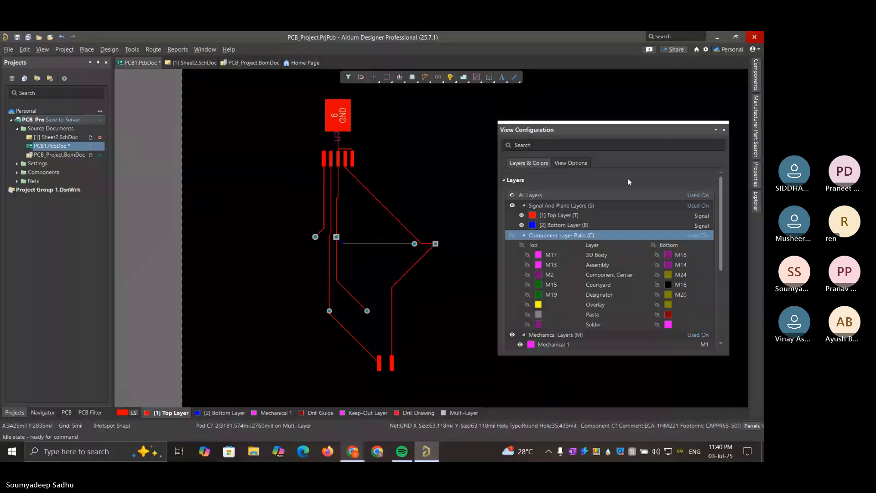
click(513, 236)
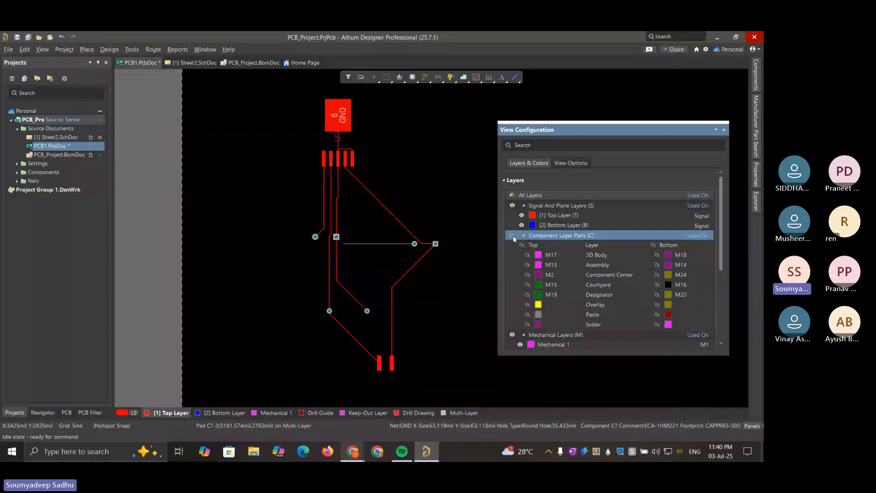
click(512, 235)
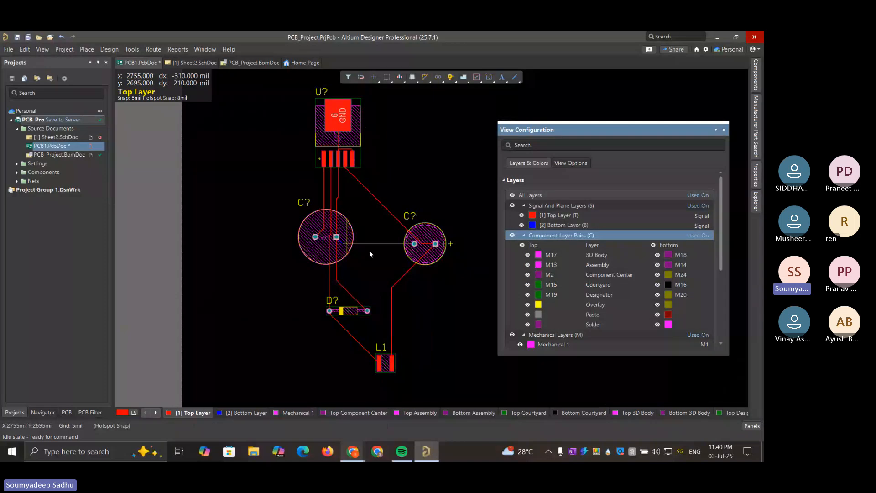
Route a Top Layer GND track from the larger capacitor's square pad to the smaller capacitor's round pad
ctrl+scroll(369, 250, up, 3)
ctrl+scroll(370, 254, up, 1)
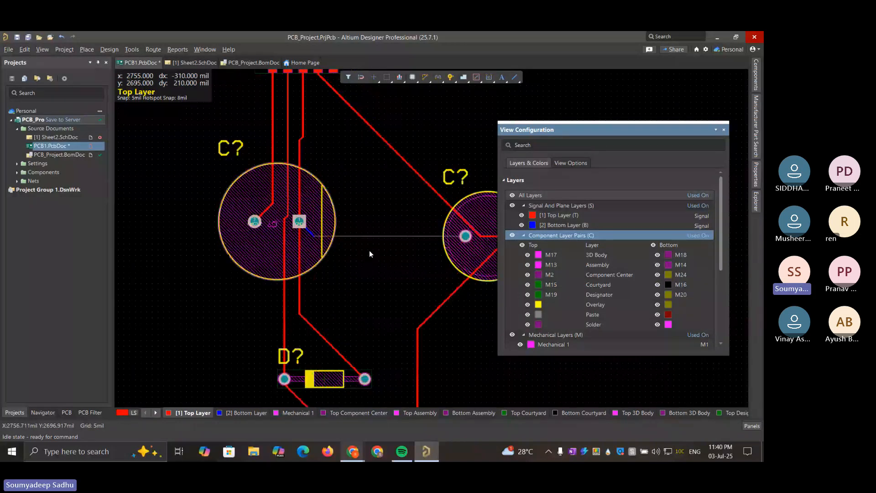
ctrl+scroll(371, 261, up, 1)
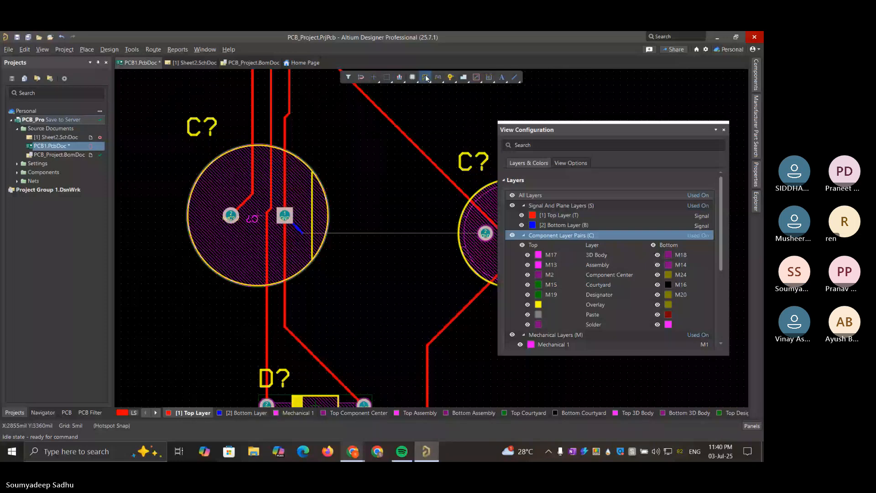
click(287, 220)
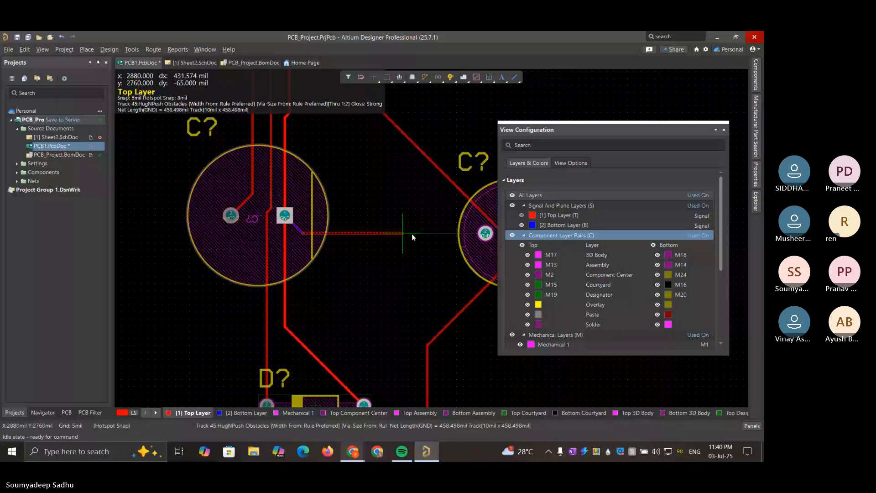
click(486, 233)
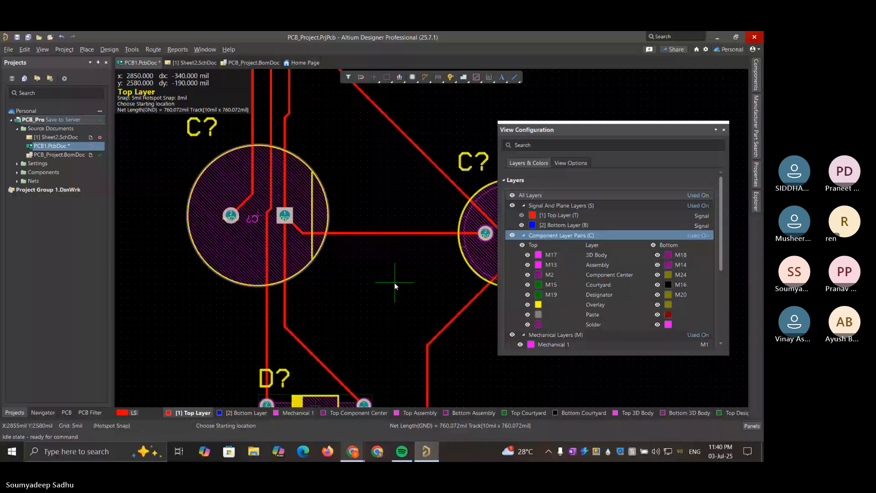
ctrl+scroll(393, 274, down, 4)
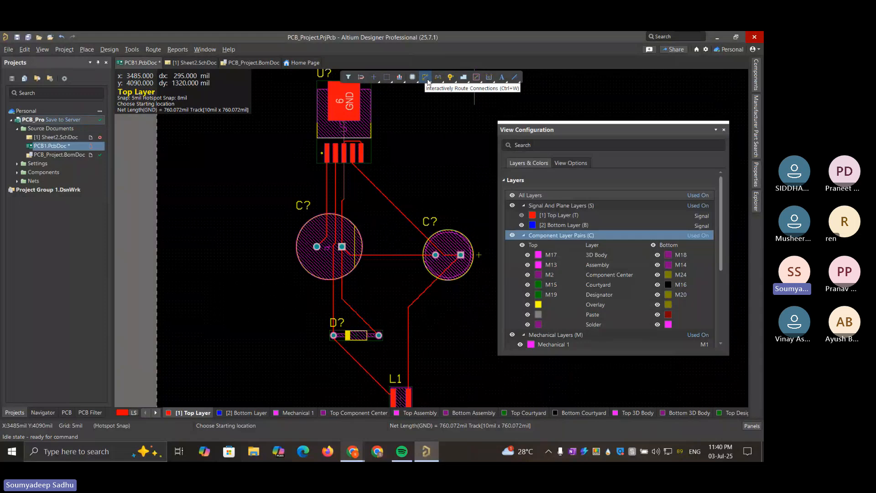
click(428, 81)
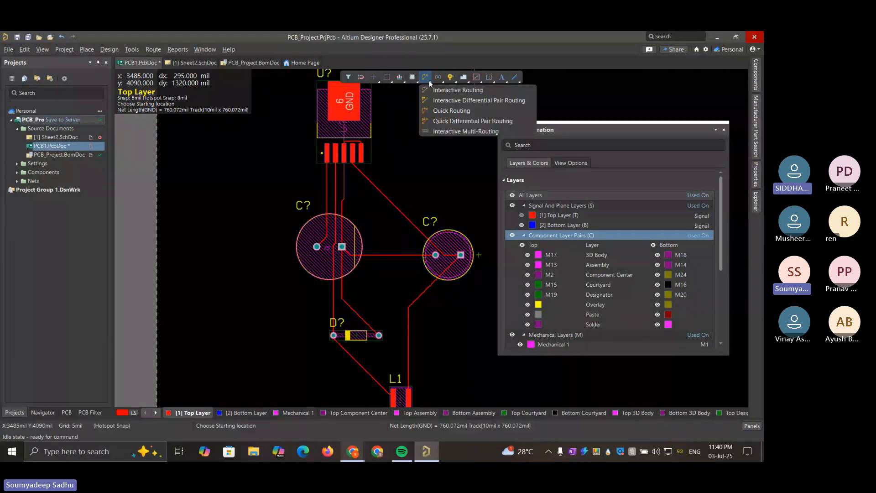
click(435, 91)
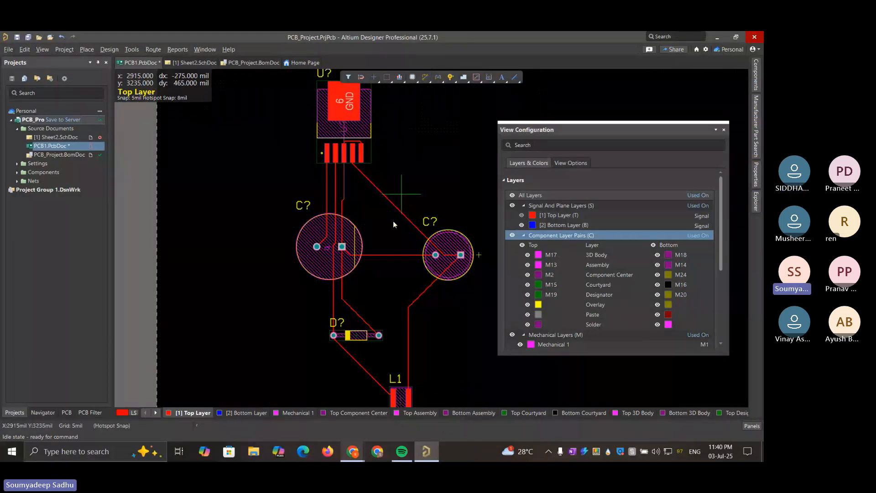
click(342, 247)
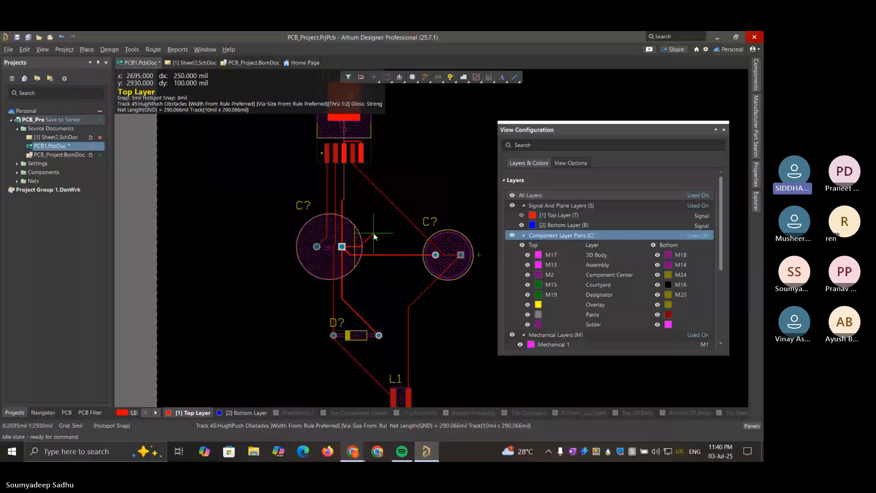
key(Escape)
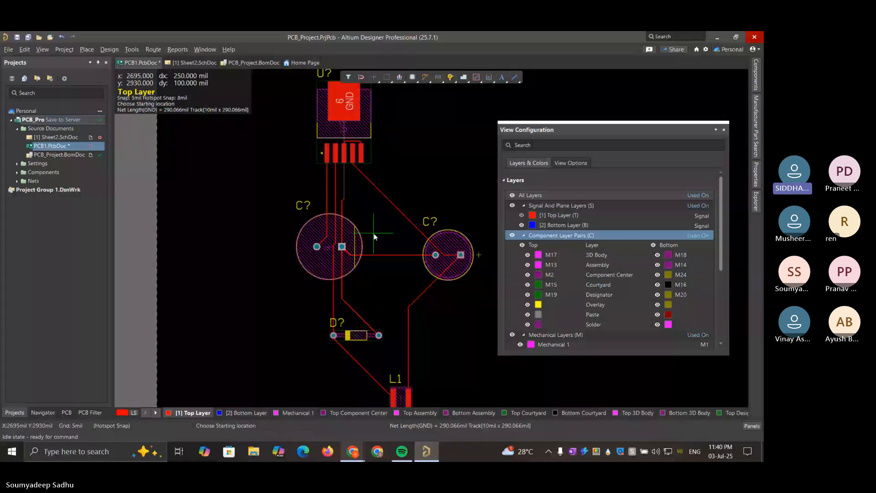
key(Escape)
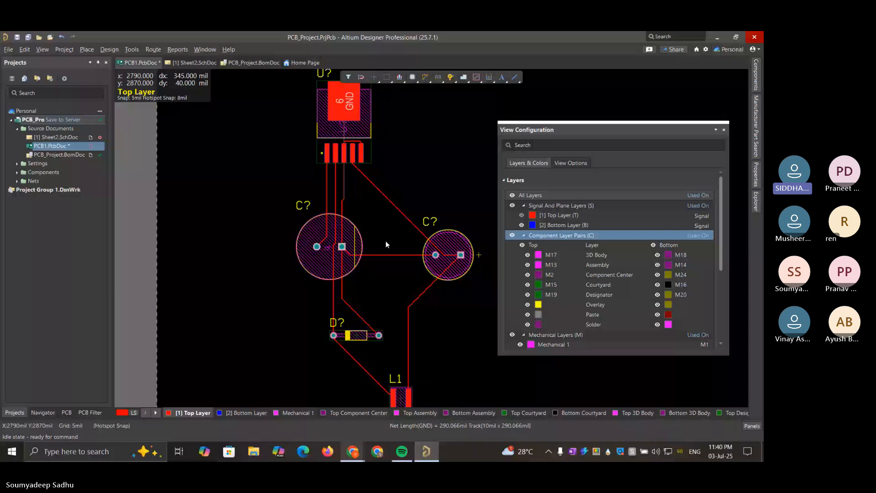
Reshape the GND track between the two capacitors so it leaves the larger capacitor's square pad horizontally
drag(386, 249, 387, 256)
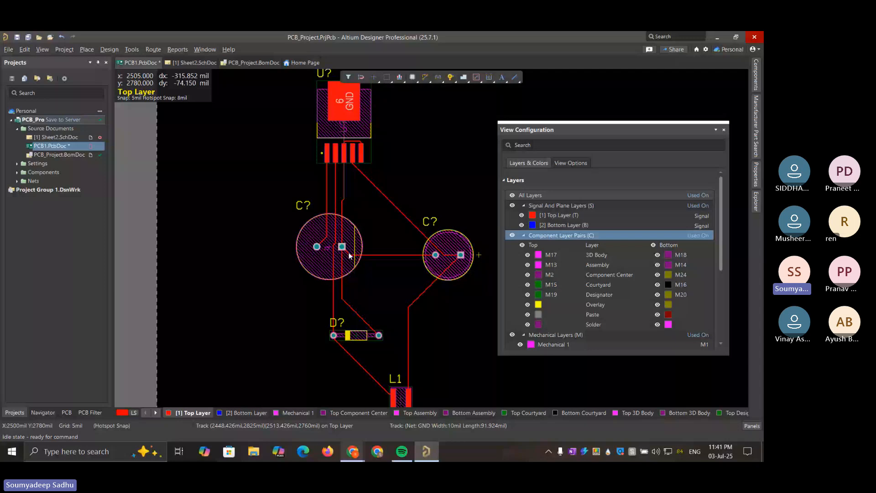
drag(349, 255, 371, 248)
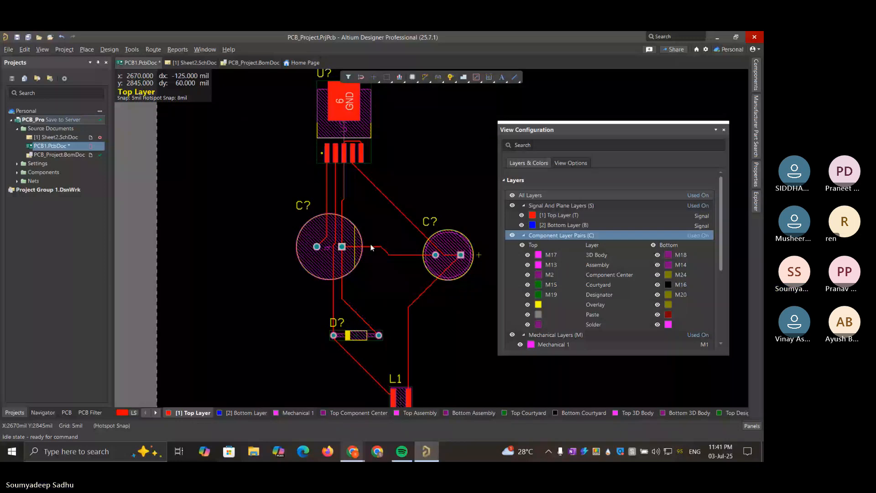
click(372, 246)
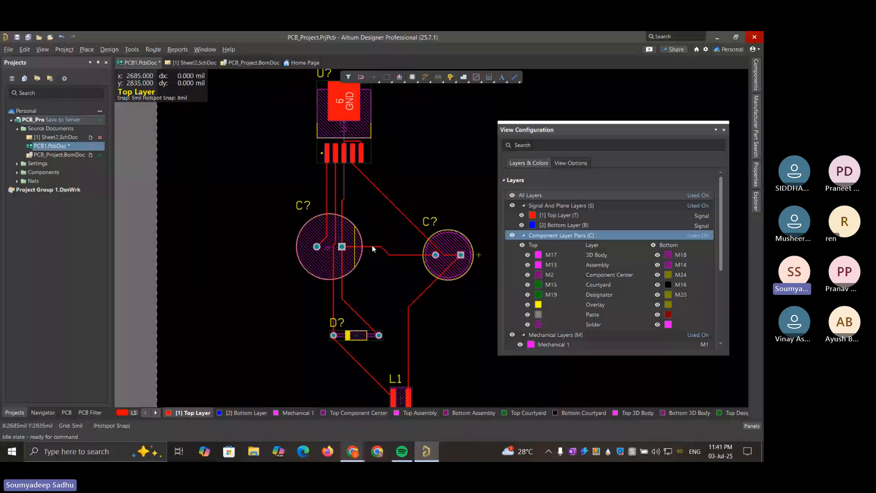
Delete the diagonal track from U?'s fourth pin and reroute it to the smaller capacitor's square pad, passing above the round pad
click(399, 209)
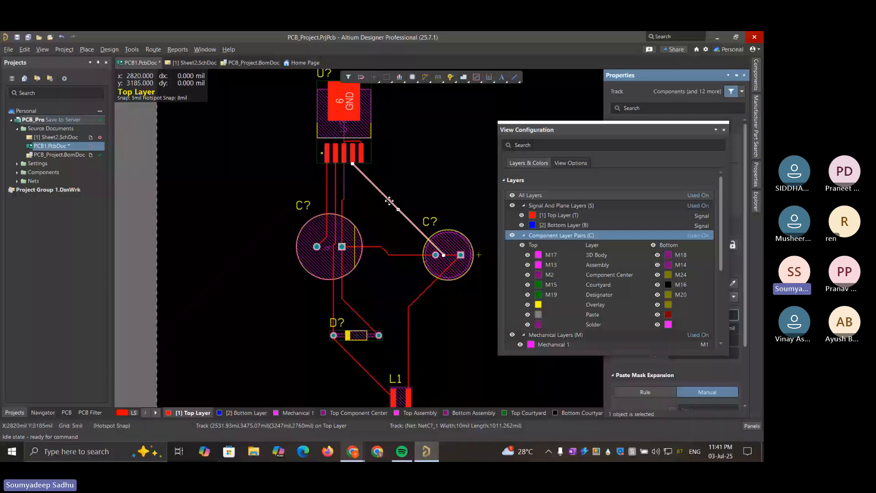
key(Delete)
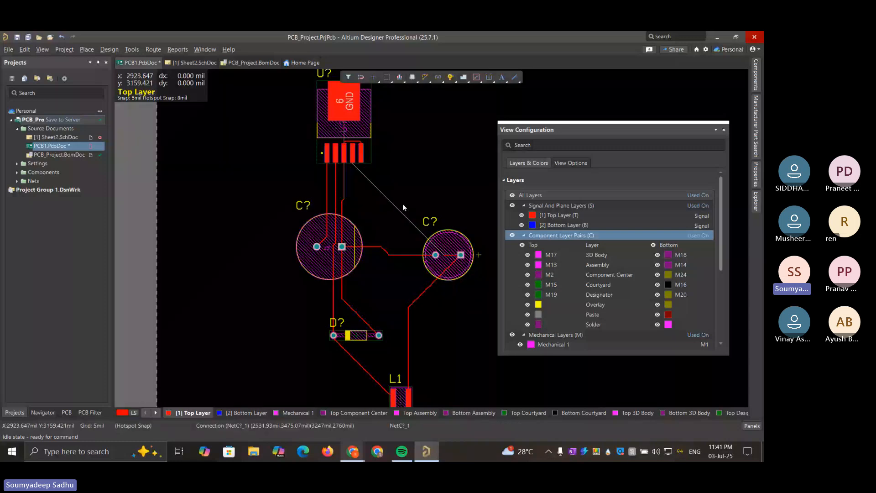
click(448, 250)
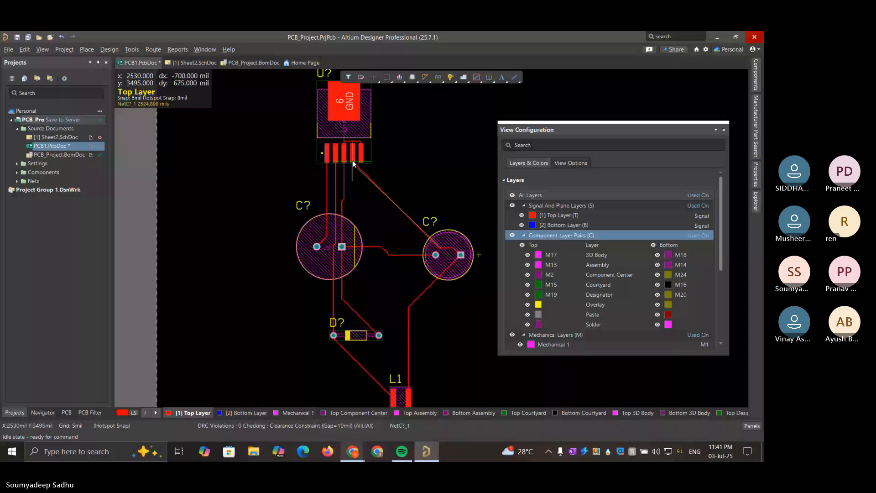
click(353, 162)
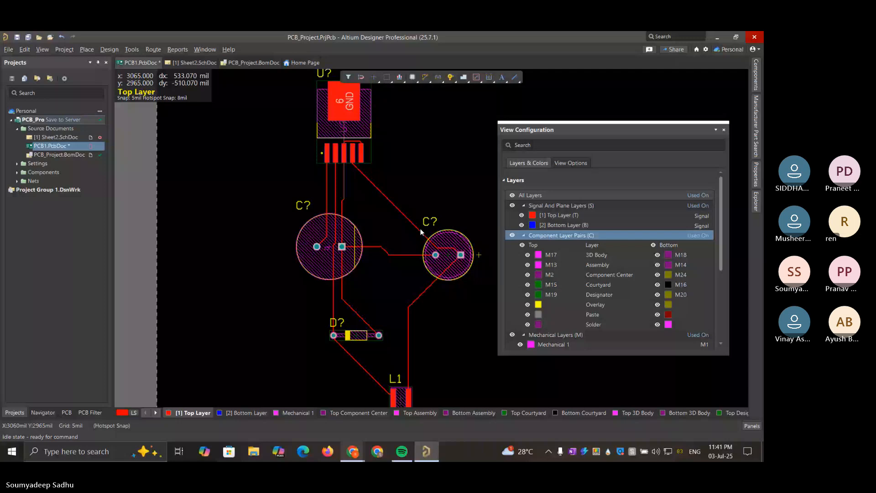
Try to shift the short horizontal track segment that runs just above the smaller capacitor's pads
drag(420, 231, 439, 248)
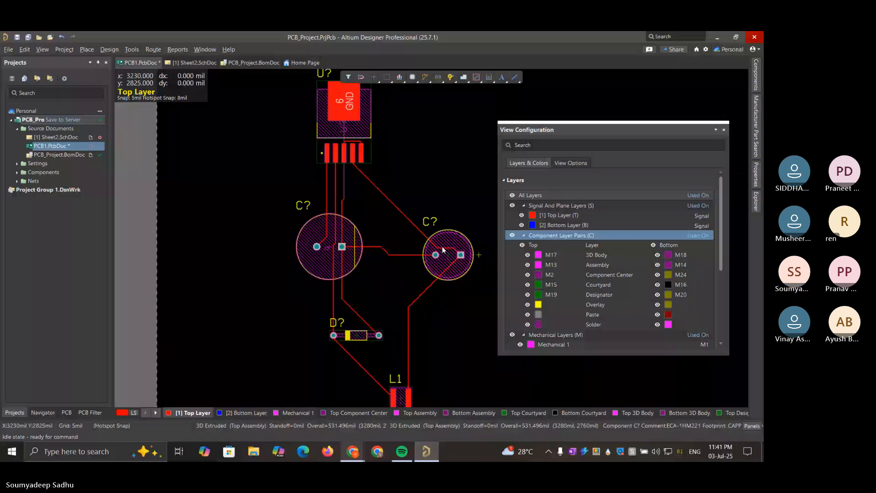
drag(442, 249, 426, 262)
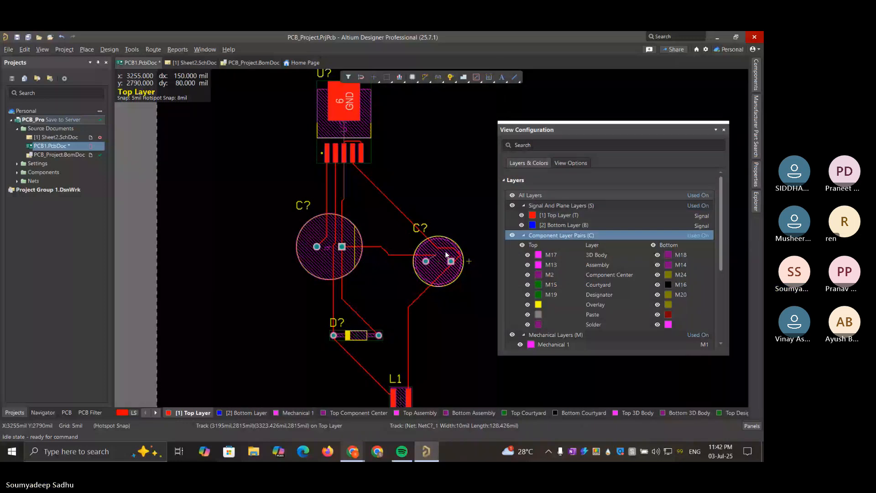
drag(447, 254, 449, 258)
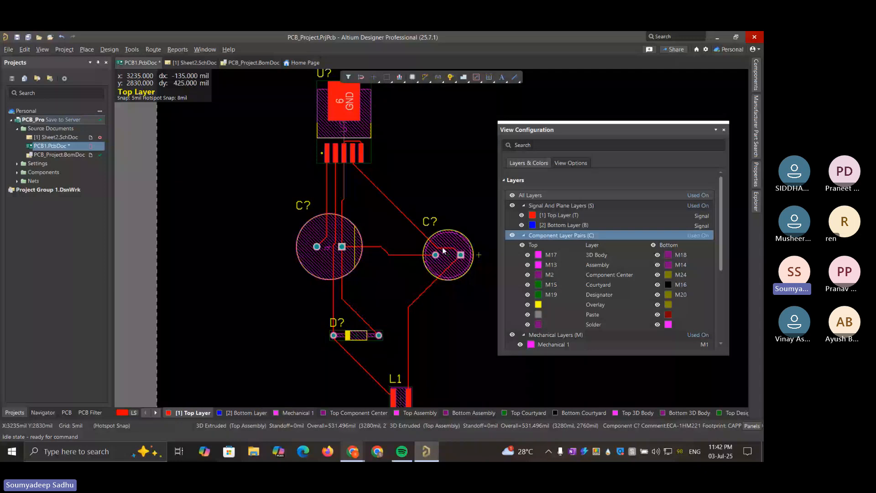
mouse_move(443, 250)
mouse_down()
mouse_move(450, 268)
mouse_move(382, 278)
mouse_move(453, 317)
mouse_move(448, 260)
mouse_up()
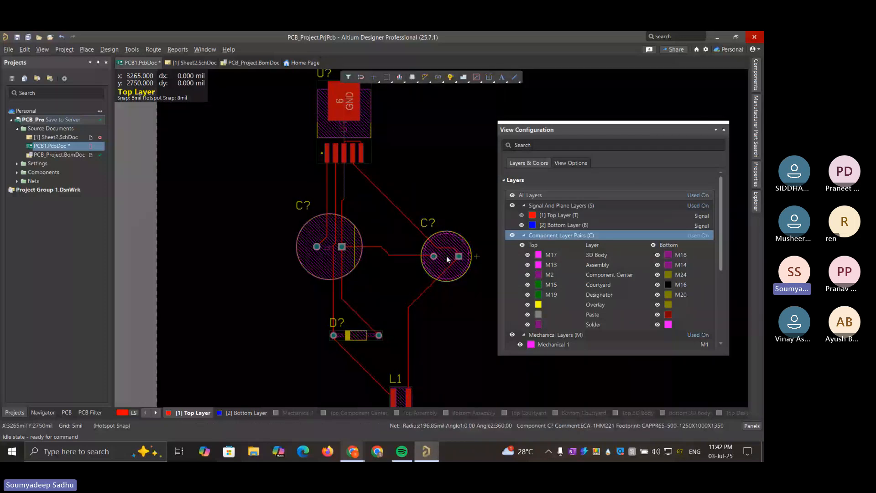
click(441, 250)
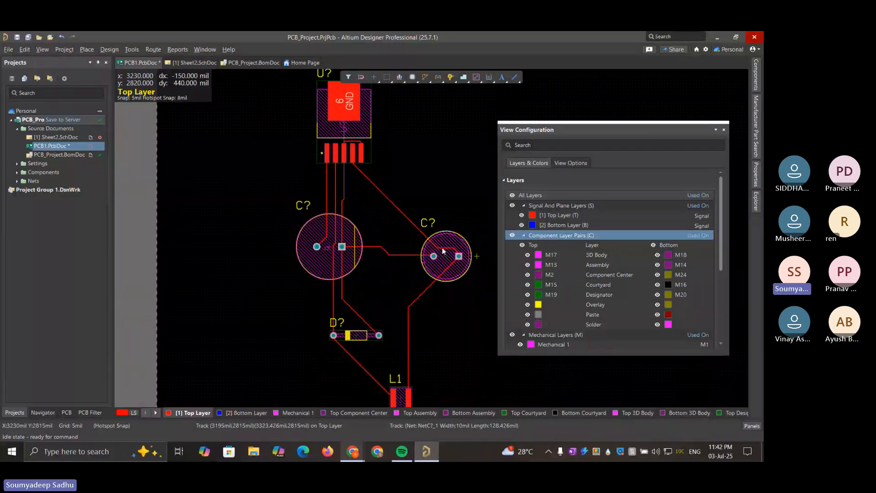
key(Delete)
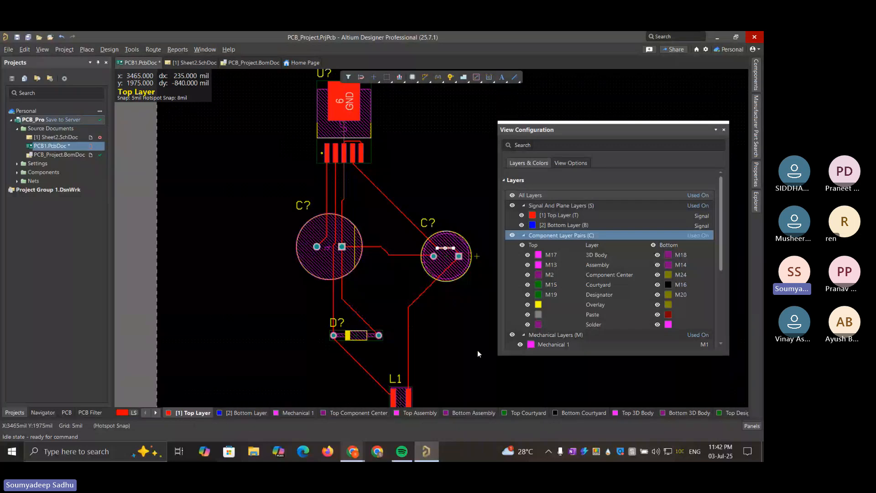
Limit the board display to the Signal Layers layer set
click(155, 412)
click(134, 413)
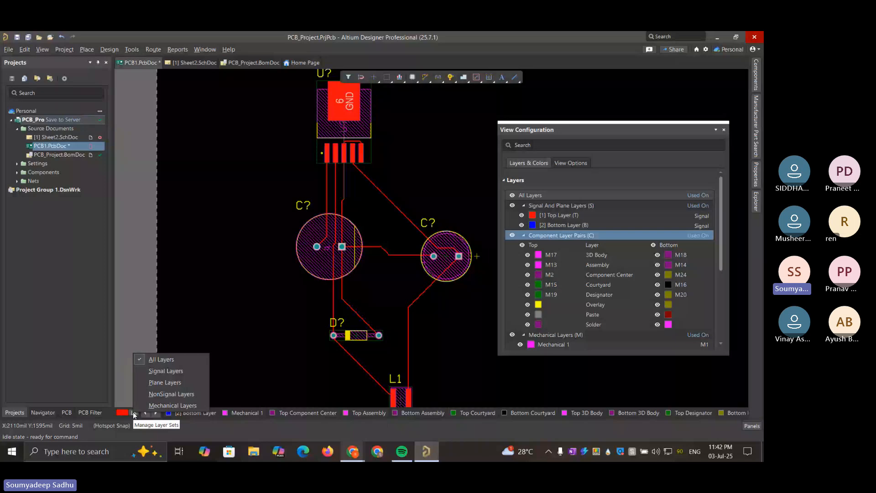
click(160, 371)
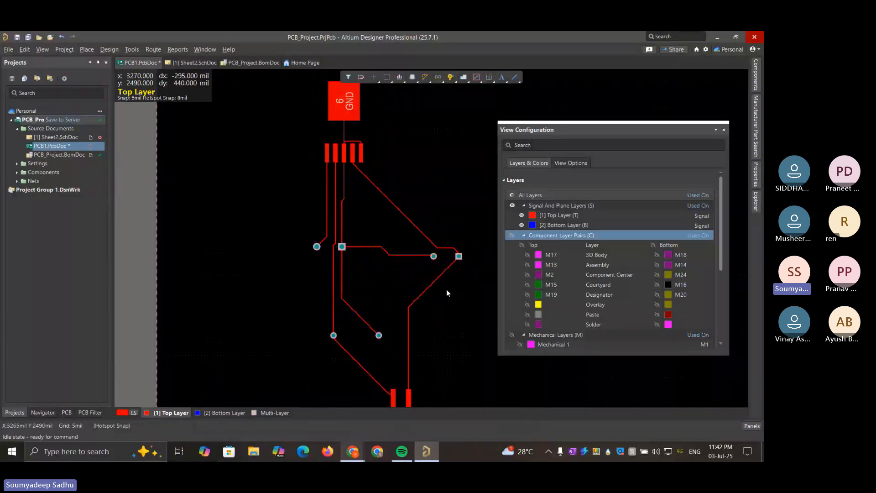
Move the smaller capacitor back so its pads meet the track ends, and lock the component in place
drag(444, 246, 449, 257)
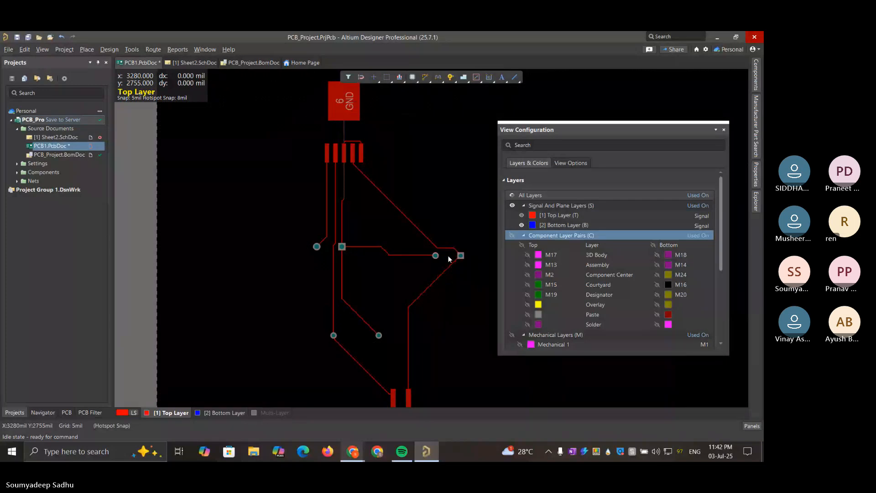
click(447, 246)
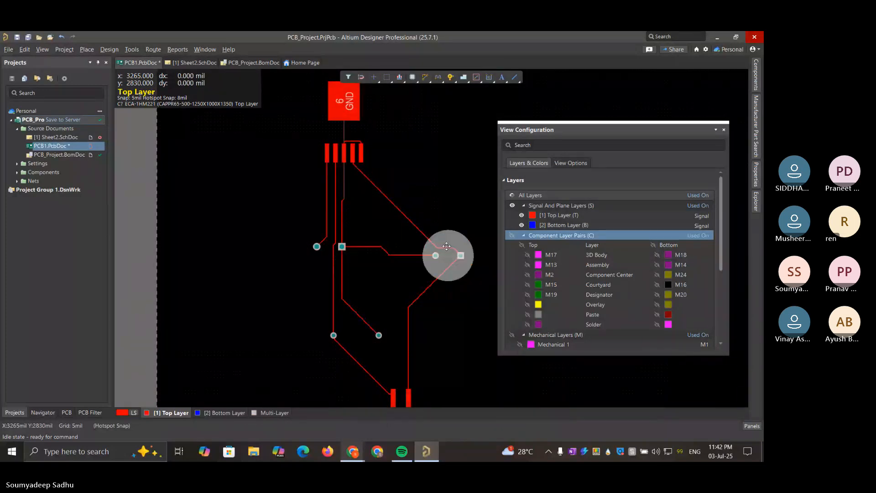
click(421, 207)
click(444, 251)
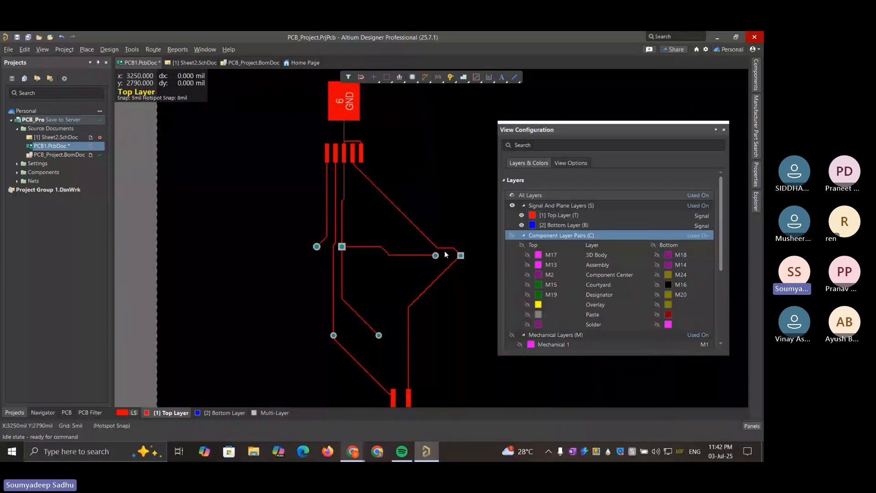
right_click(445, 252)
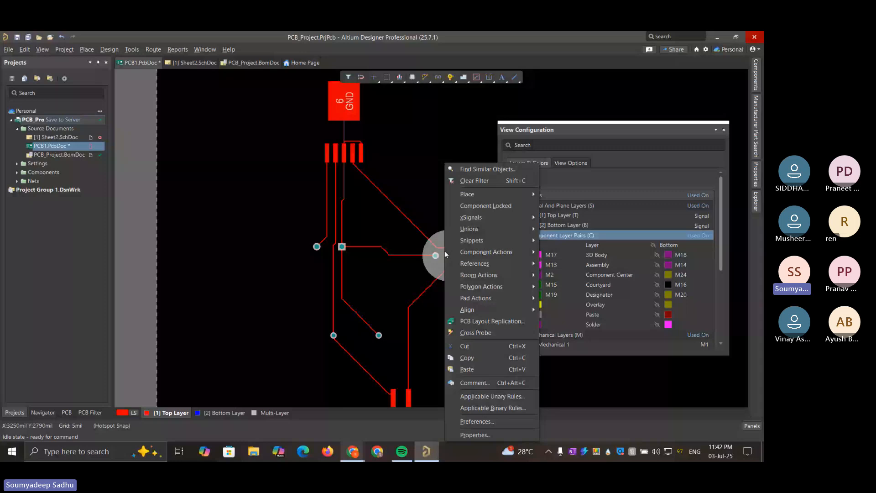
mouse_move(486, 197)
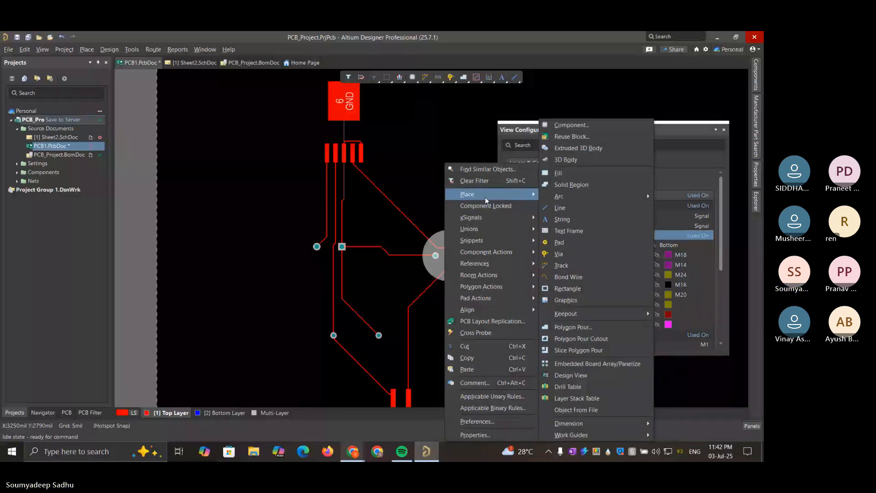
click(486, 206)
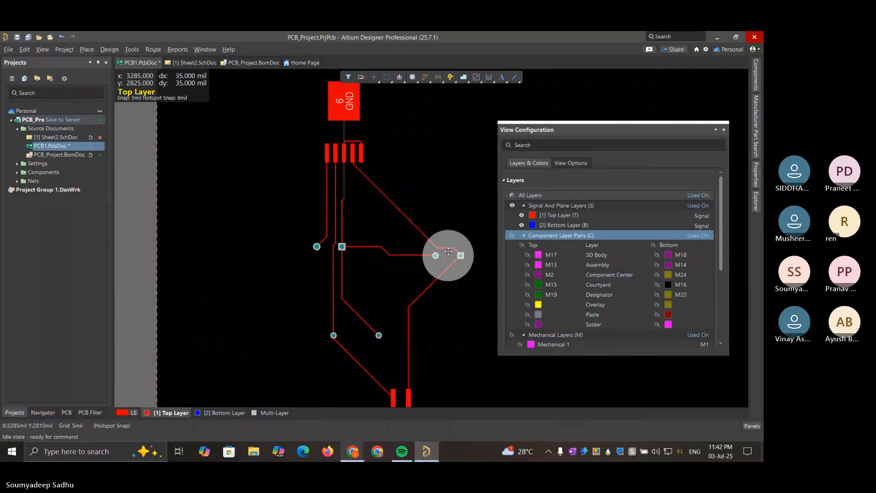
click(444, 219)
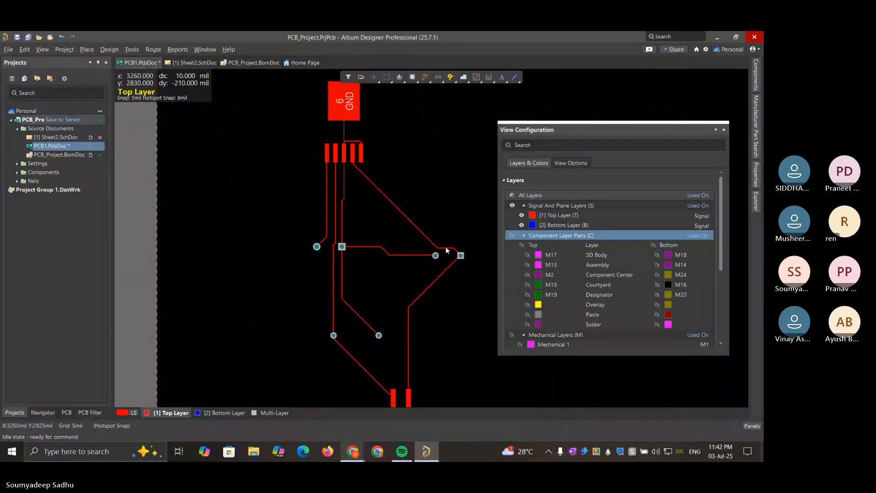
Reshape the track from U? into a horizontal run well above the smaller capacitor, dropping vertically onto its square pad
drag(445, 242, 445, 236)
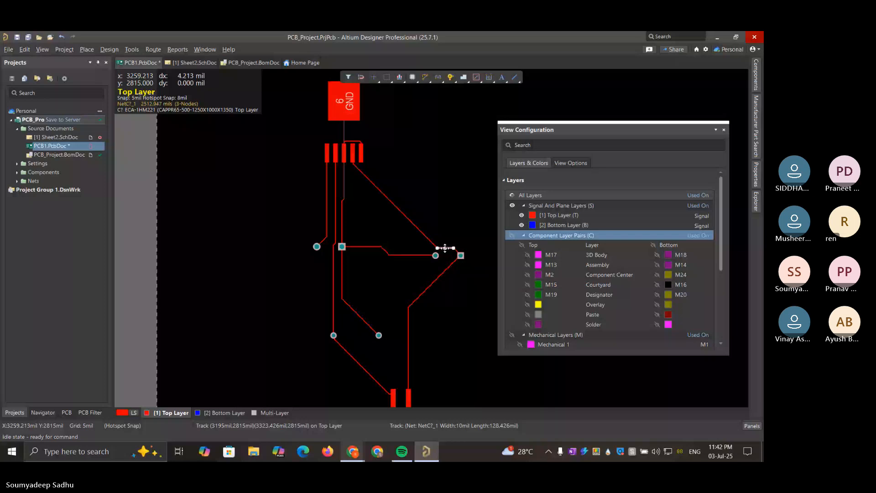
drag(445, 249, 444, 218)
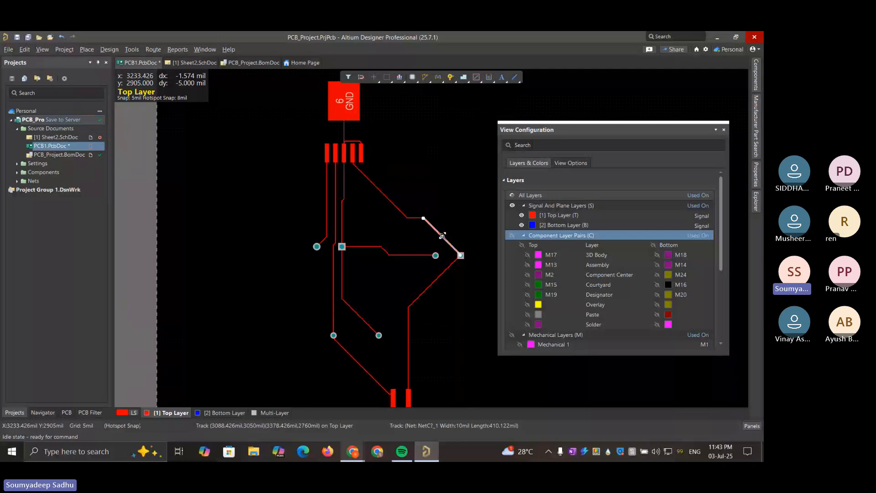
drag(443, 239, 459, 218)
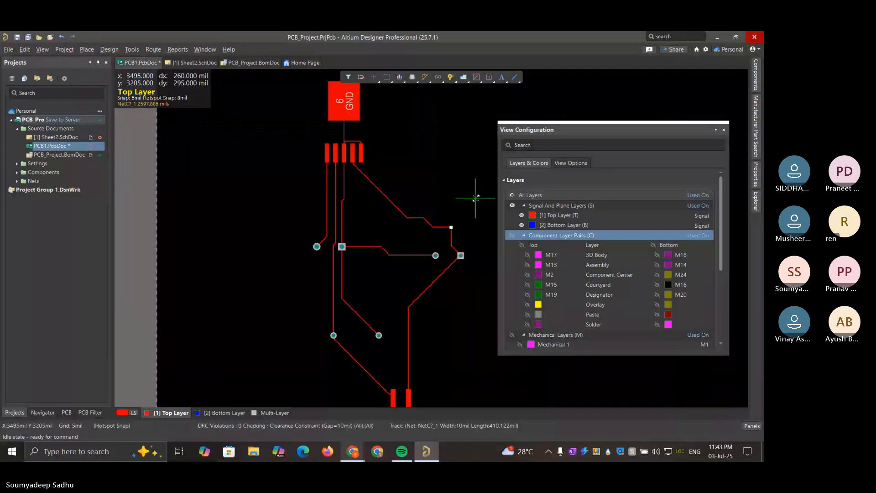
click(476, 197)
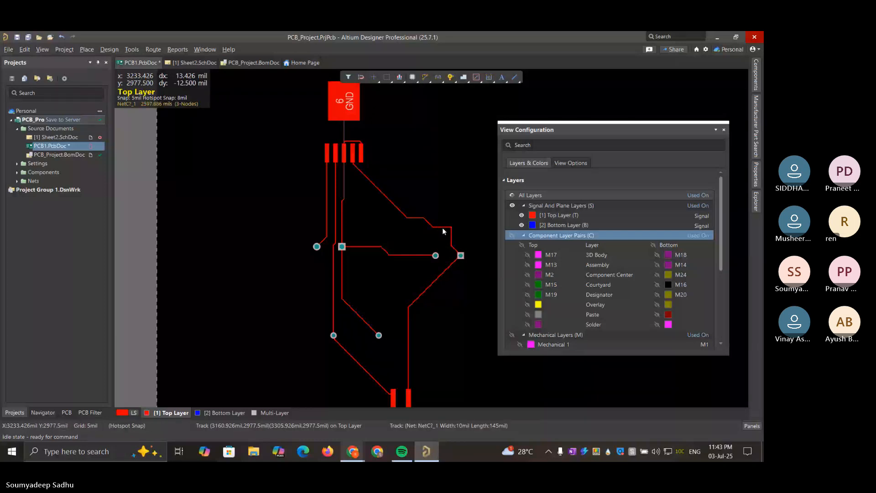
drag(441, 225, 443, 213)
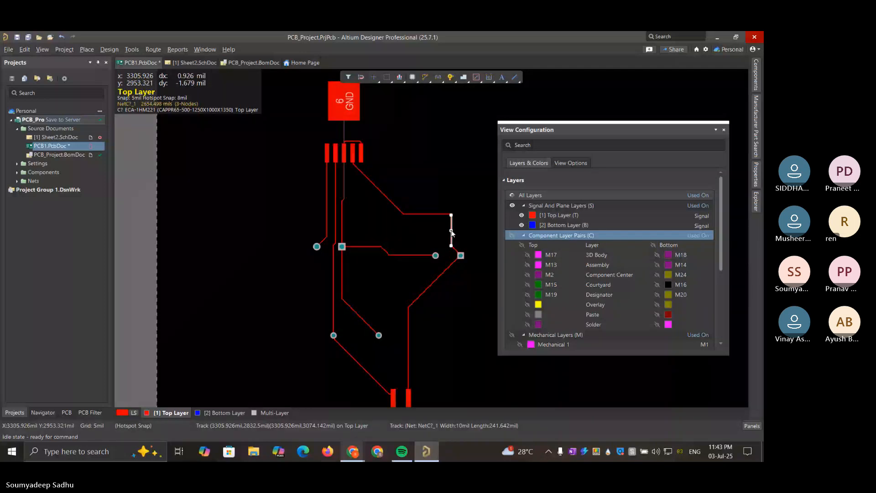
drag(451, 230, 460, 229)
drag(473, 190, 461, 216)
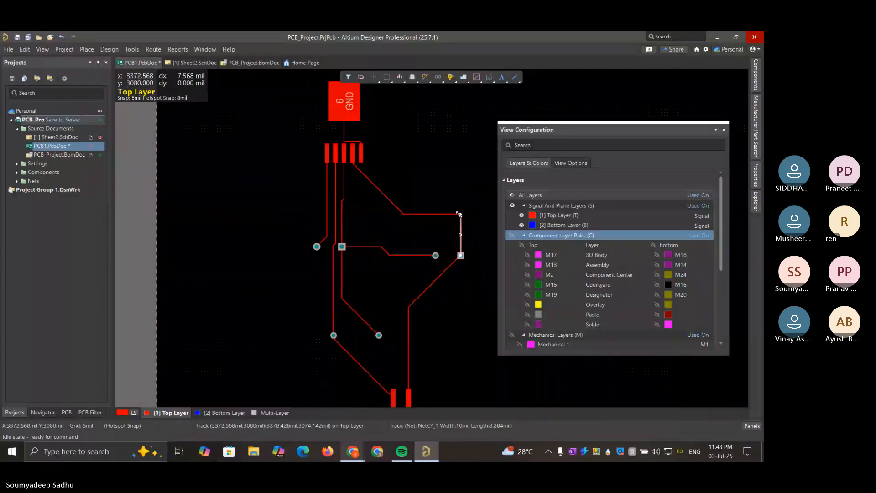
Try to square off the tiny chamfer where the horizontal and vertical segments meet above the smaller capacitor's square pad
click(460, 214)
click(461, 214)
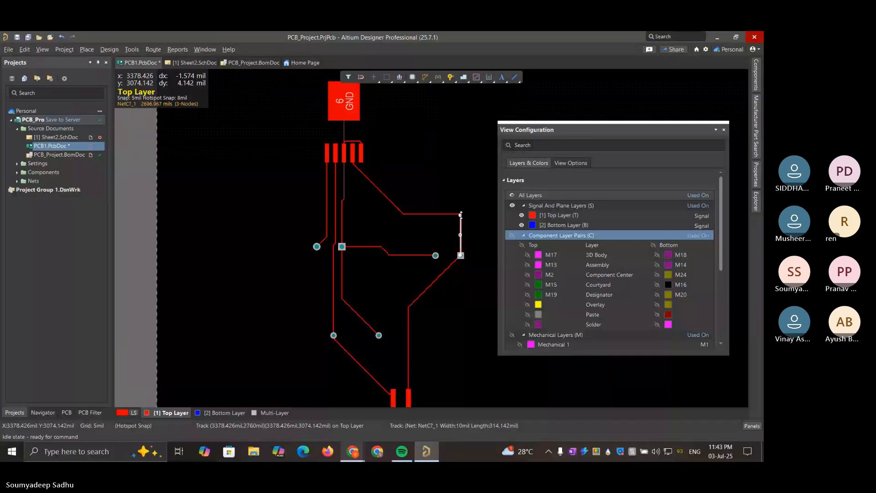
ctrl+scroll(461, 215, up, 1)
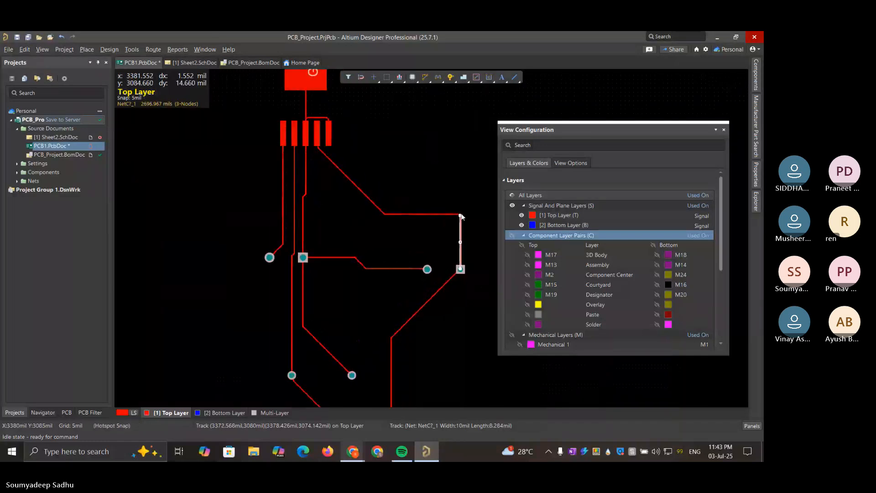
ctrl+scroll(461, 216, up, 2)
ctrl+scroll(462, 218, up, 1)
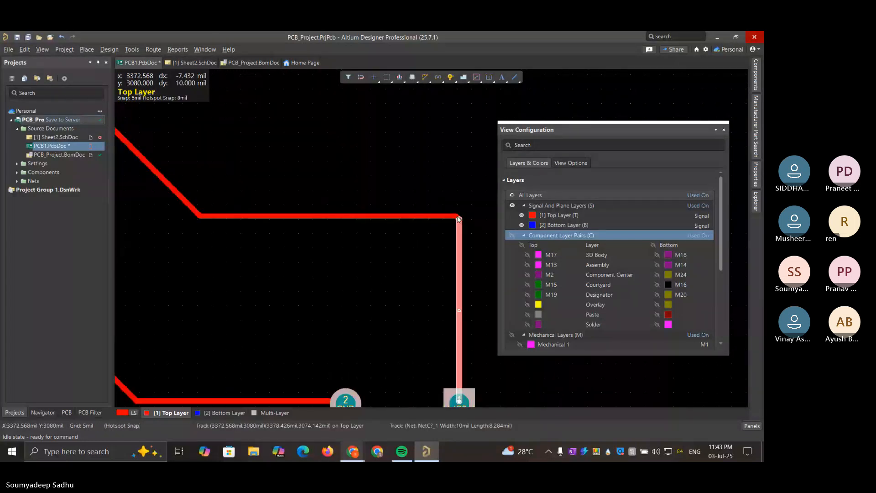
click(460, 217)
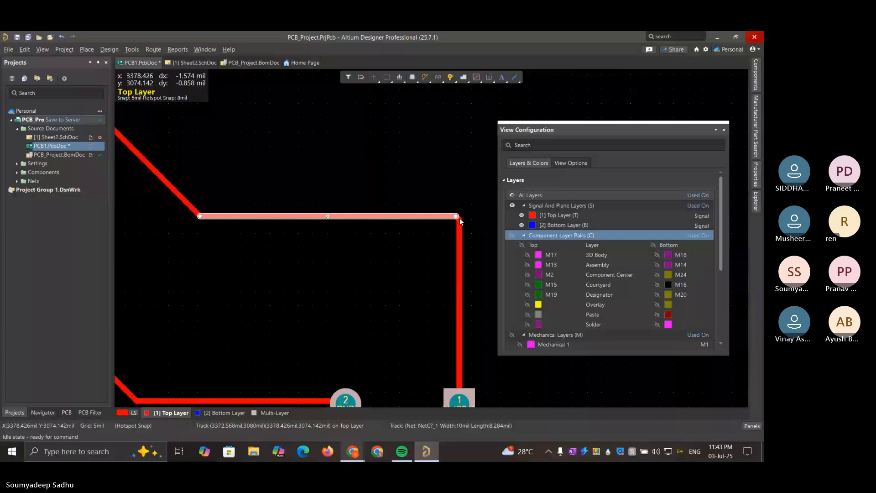
click(458, 219)
click(455, 216)
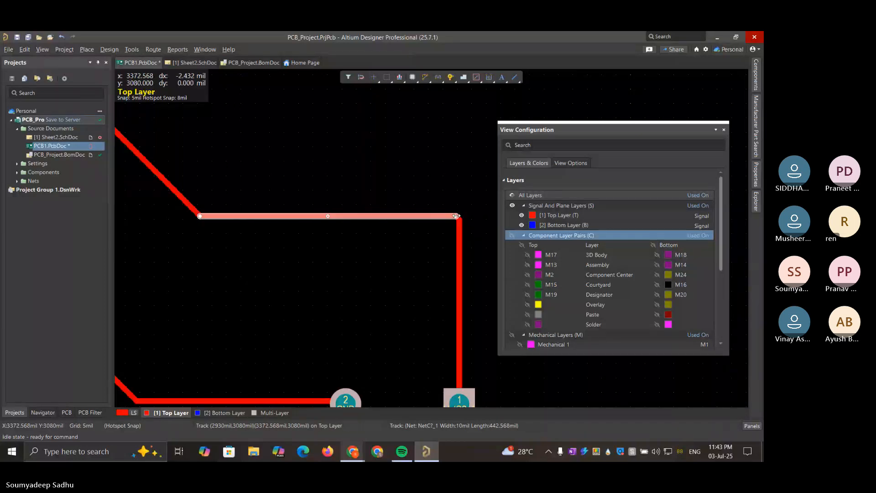
click(458, 216)
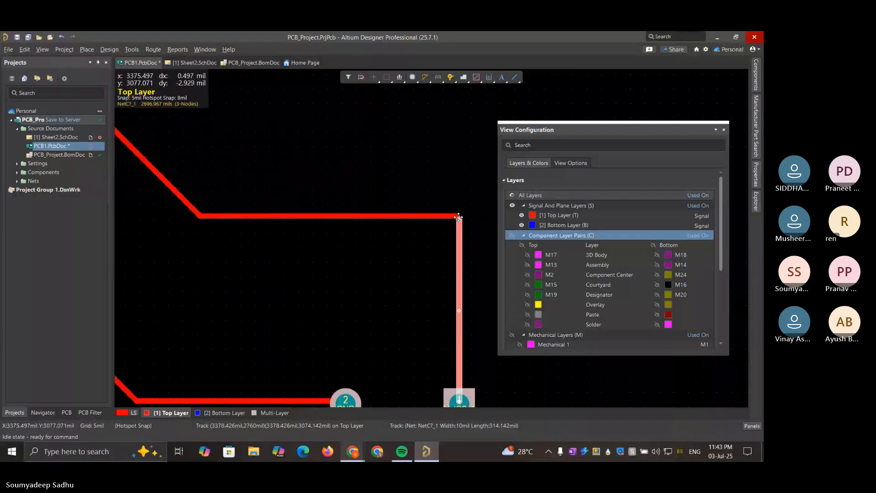
mouse_move(459, 217)
mouse_down()
mouse_move(468, 204)
mouse_move(460, 212)
mouse_up()
ctrl+scroll(440, 194, down, 2)
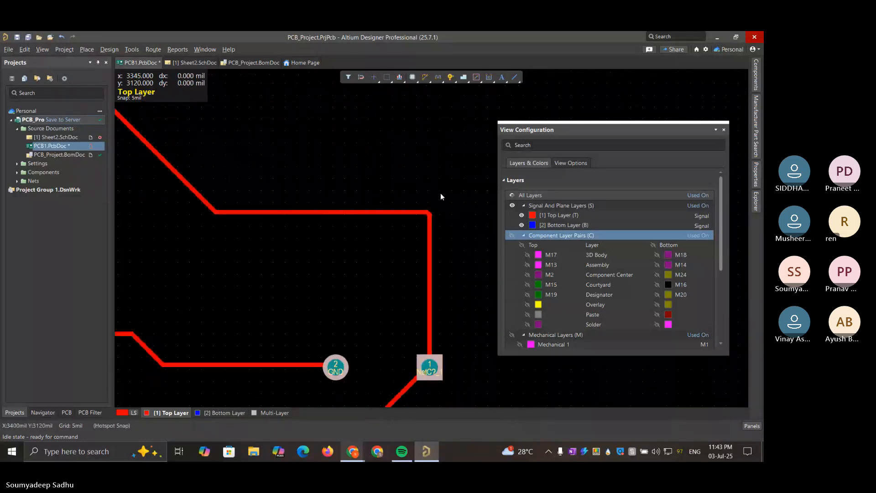
Close the view settings and limit the board display to the NonSignal Layers set
ctrl+scroll(441, 194, down, 3)
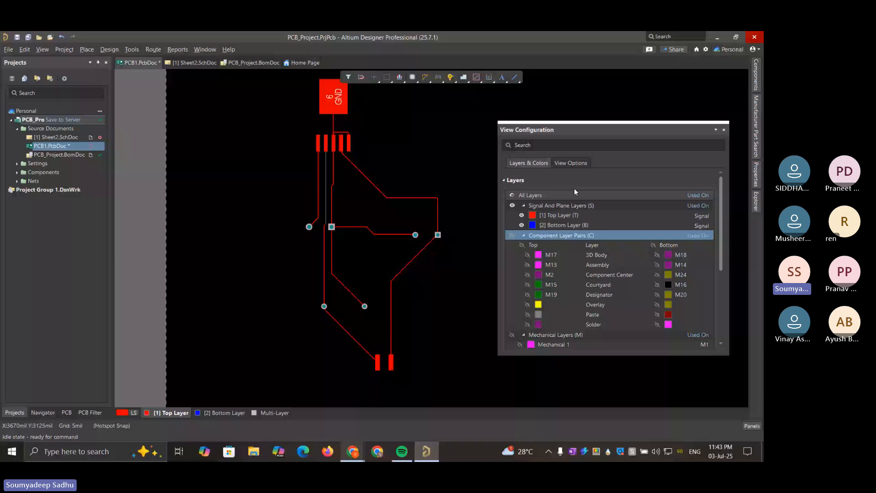
click(724, 130)
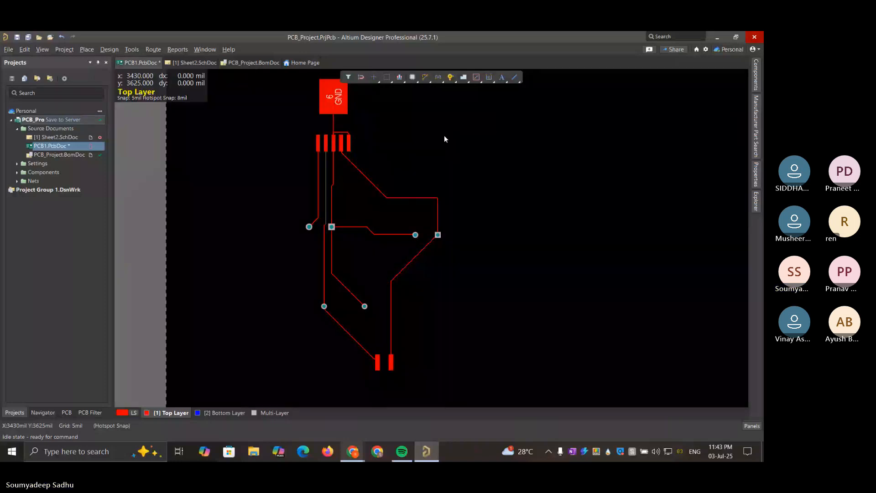
click(128, 412)
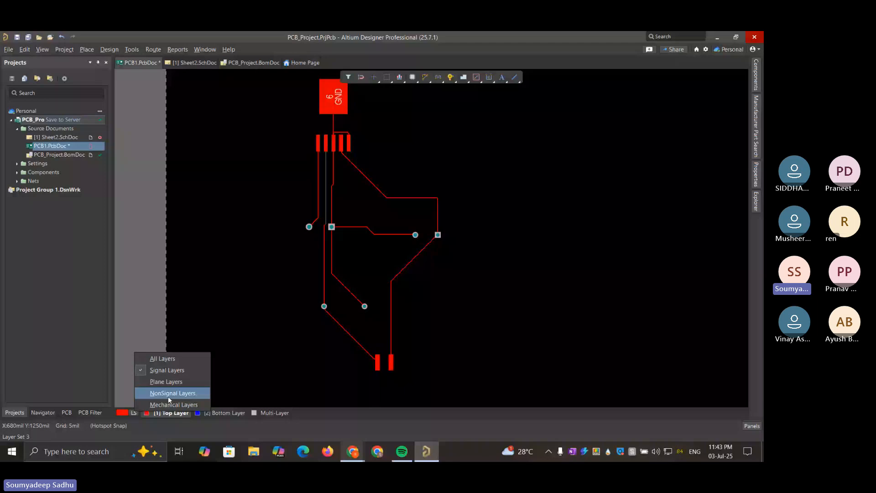
click(168, 394)
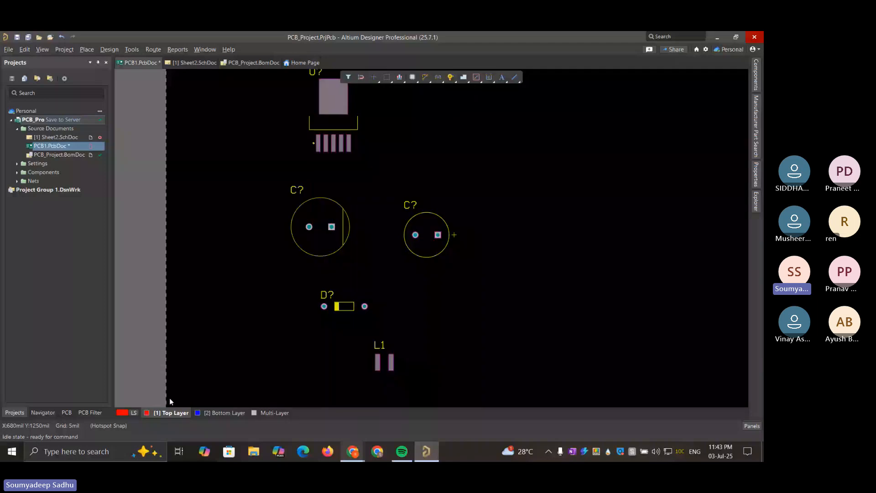
scroll(450, 161, up, 3)
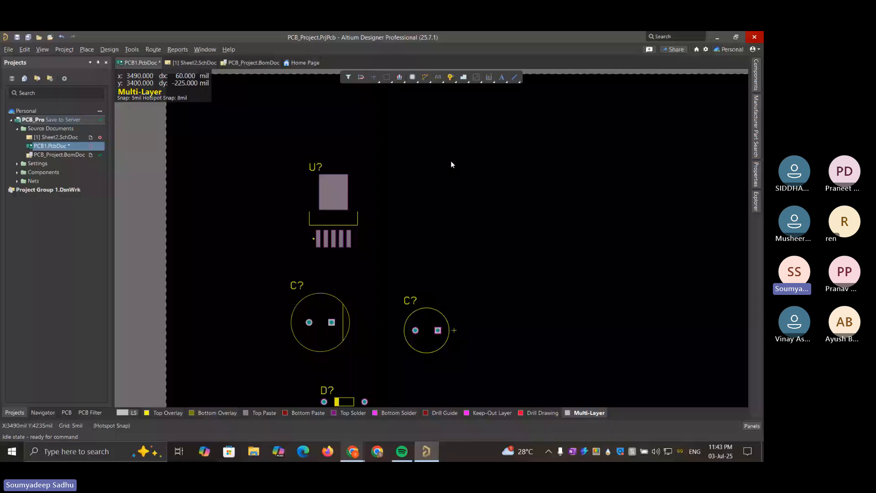
scroll(451, 164, down, 2)
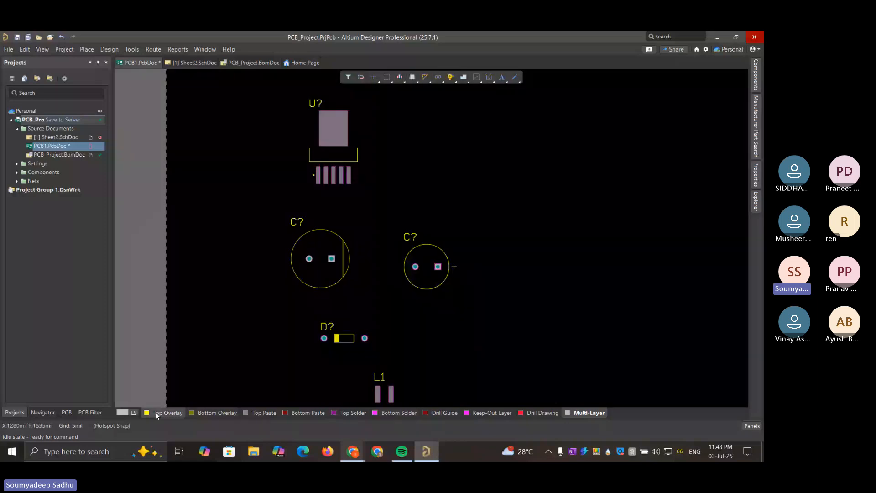
View the board with only the Mechanical Layers set, and return the display to All Layers
click(136, 412)
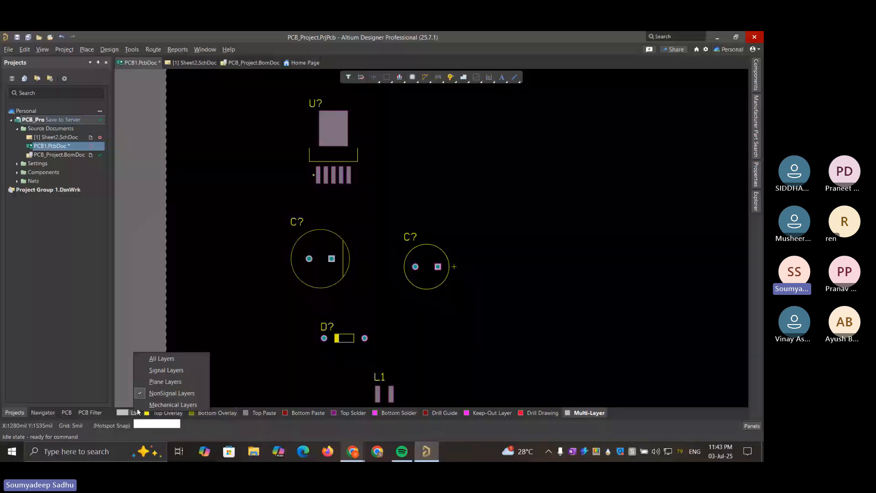
click(154, 405)
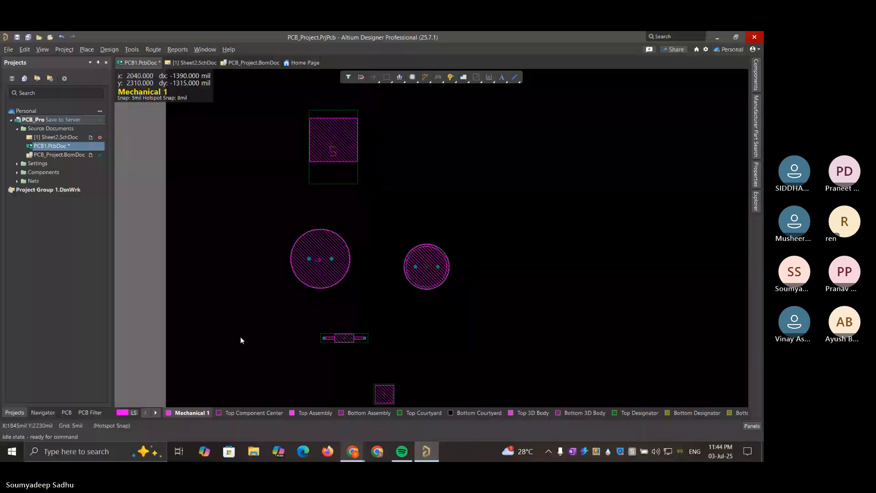
click(133, 412)
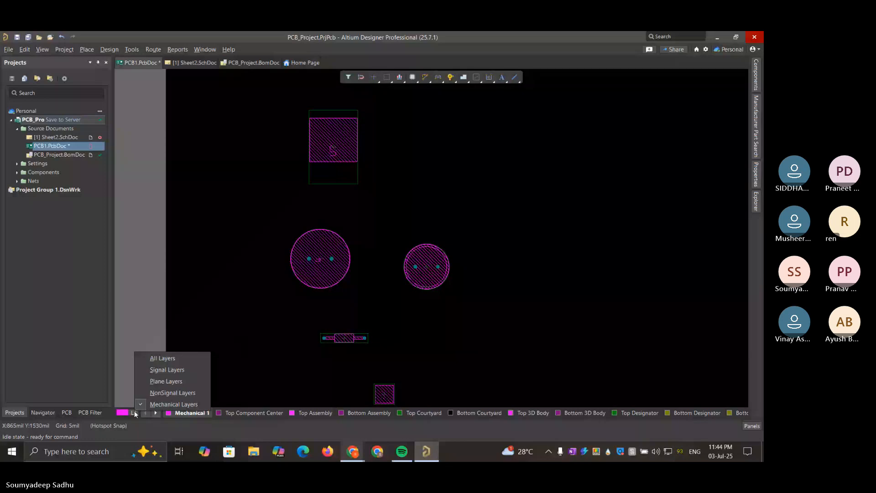
click(158, 358)
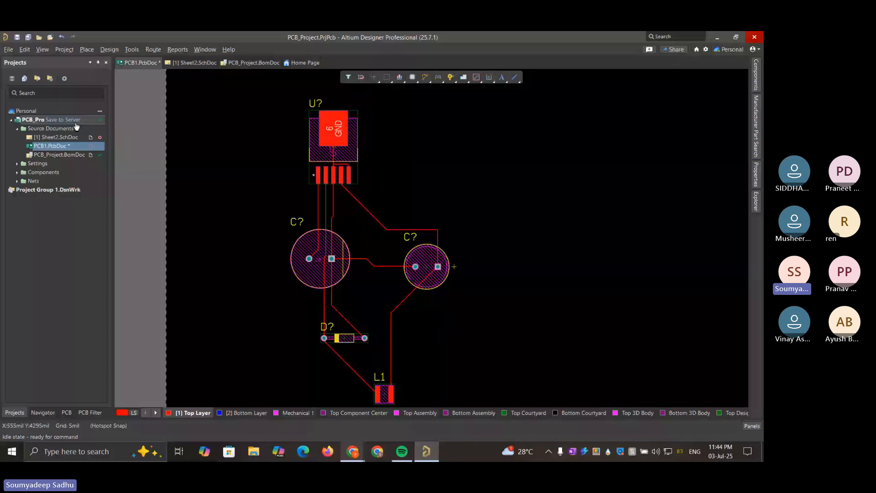
Save the board document and commit the modified Sheet2.SchDoc of PCB_Project to the server
click(57, 120)
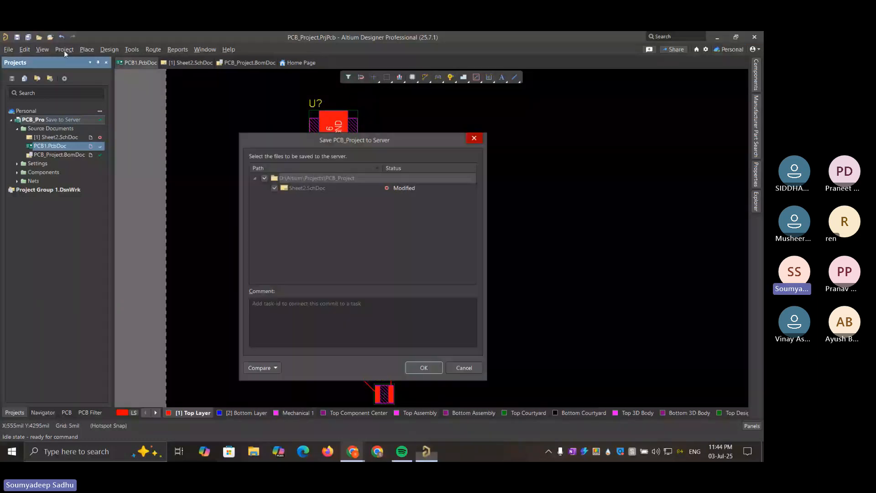
click(423, 368)
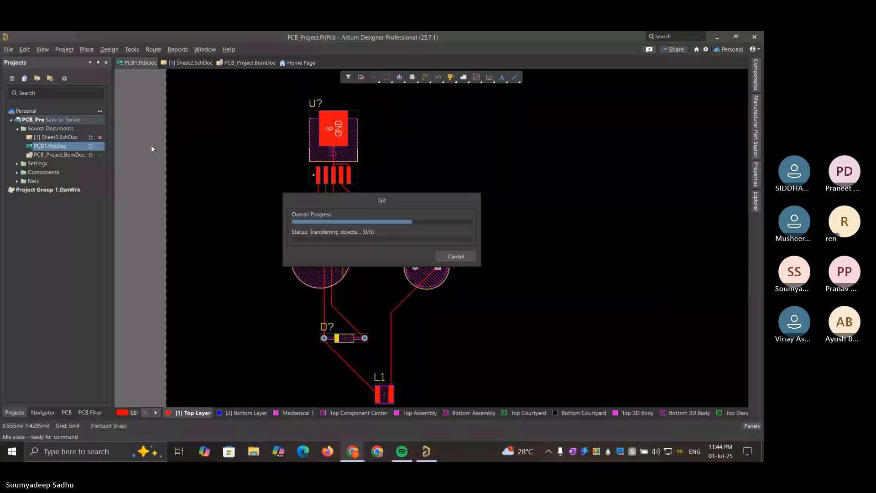
Show the board in 3D, view its component side from above, and limit the layers to the Signal Layers set
click(64, 49)
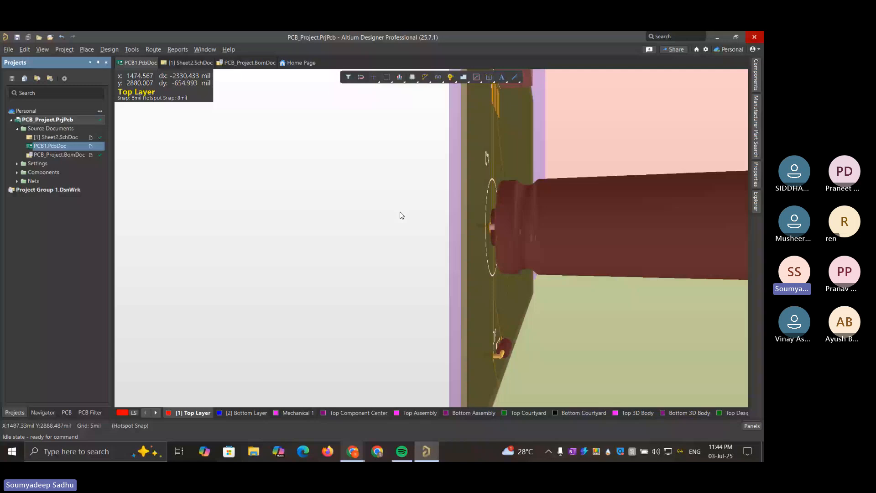
shift+right_drag(400, 215, 462, 228)
click(462, 227)
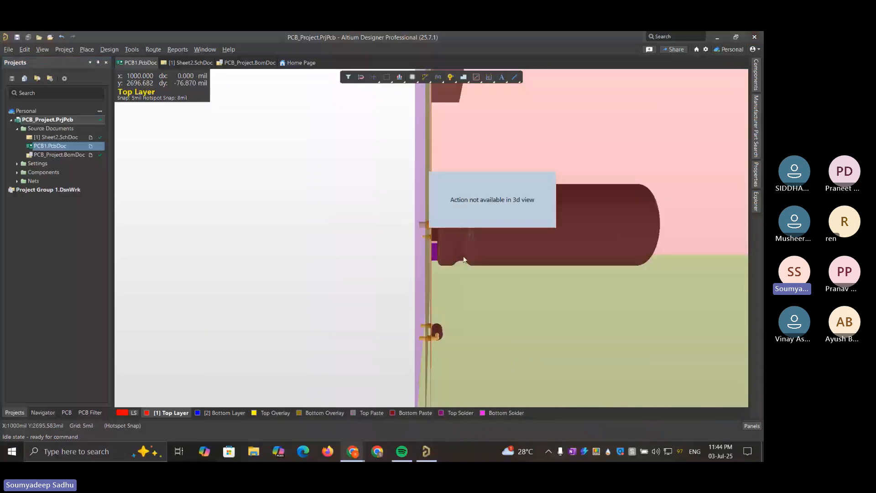
shift+right_drag(463, 258, 454, 166)
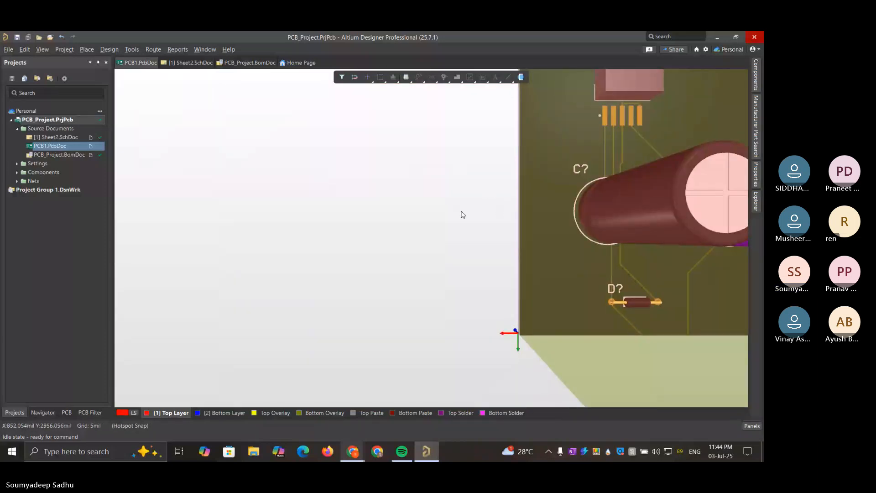
right_drag(584, 259, 298, 280)
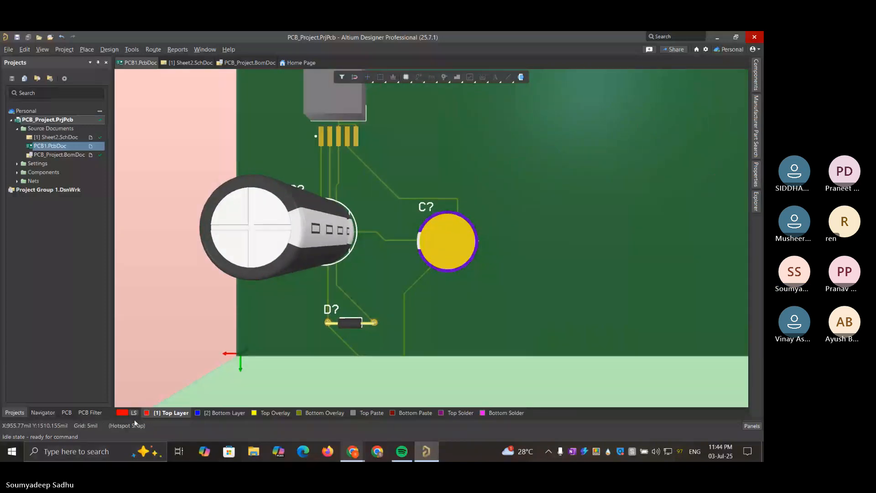
click(135, 413)
click(167, 374)
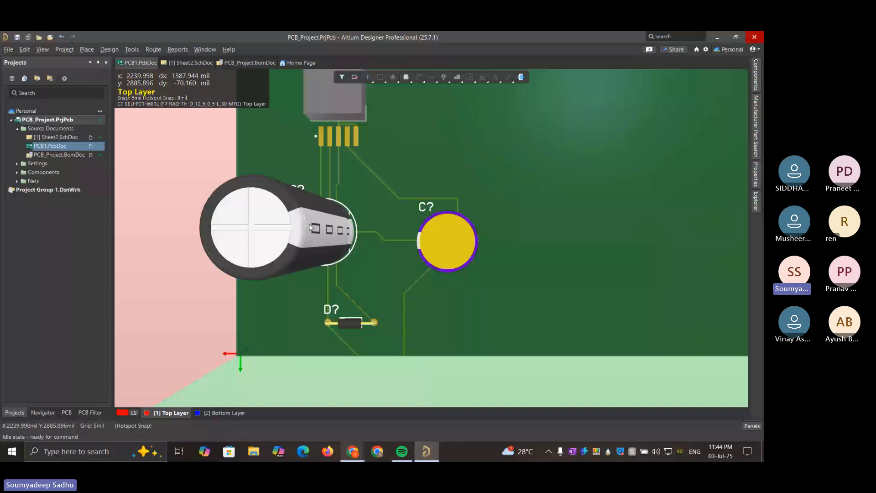
right_click(419, 186)
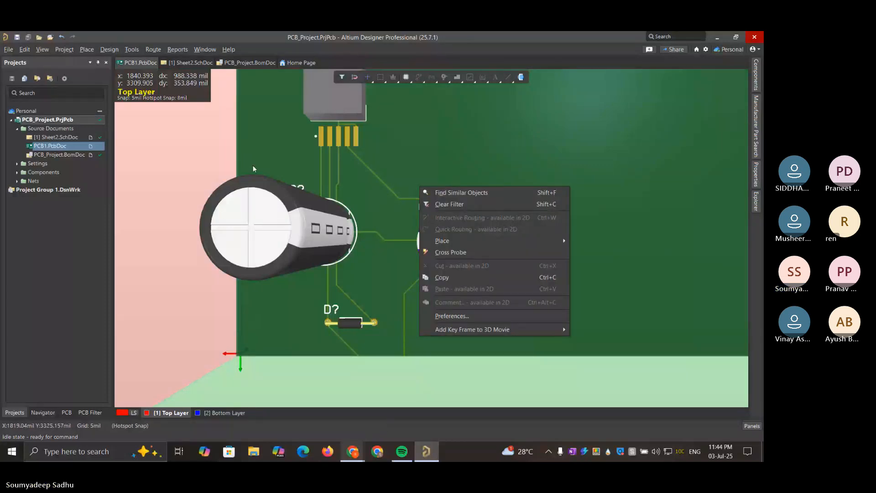
click(499, 317)
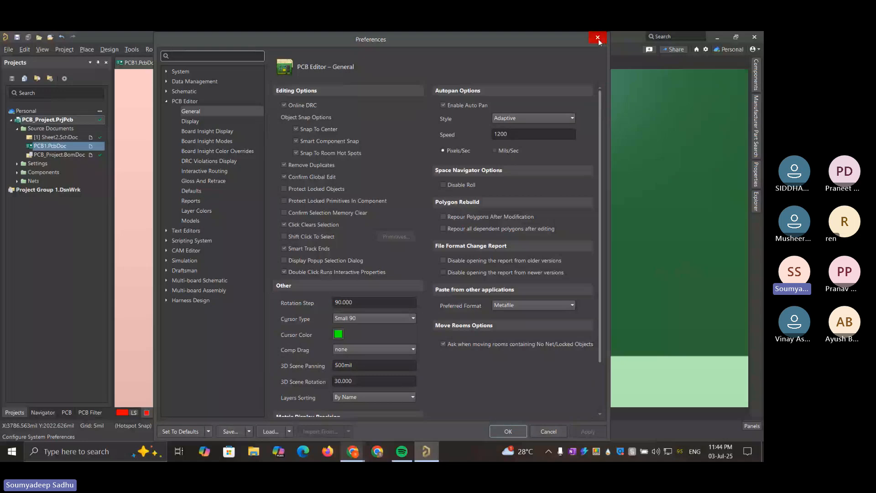
click(598, 42)
Hide the 3D bodies through the View Configuration options and bring the whole routed circuit from U? to L1 into view
click(54, 51)
mouse_move(45, 52)
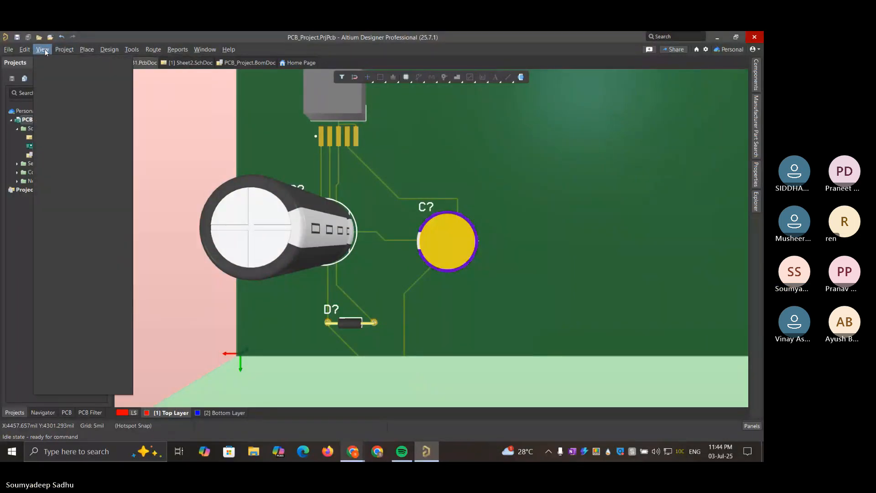
mouse_move(82, 292)
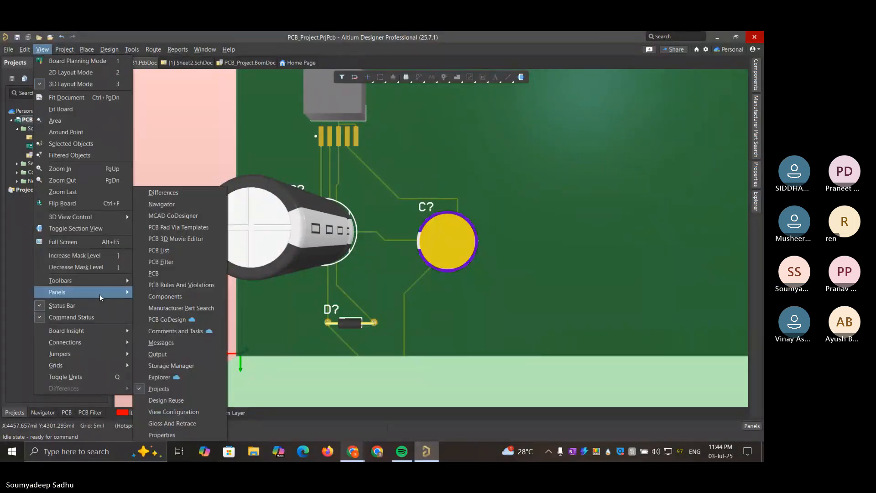
click(194, 412)
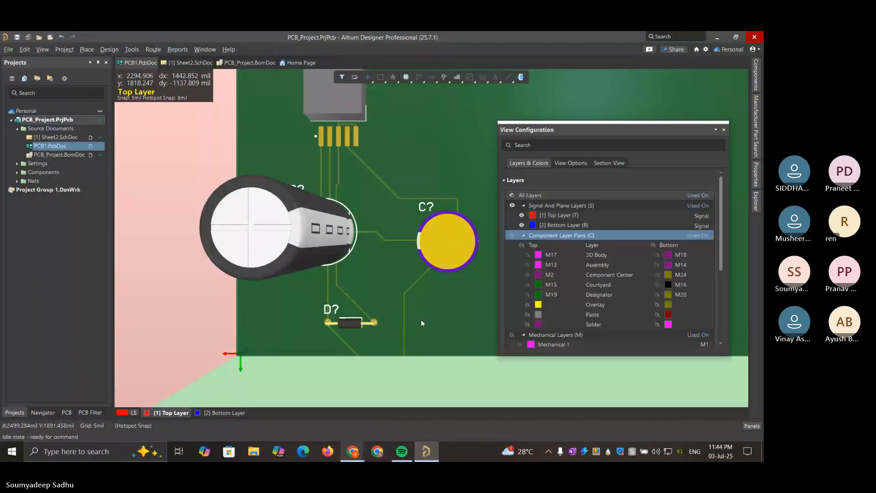
click(568, 165)
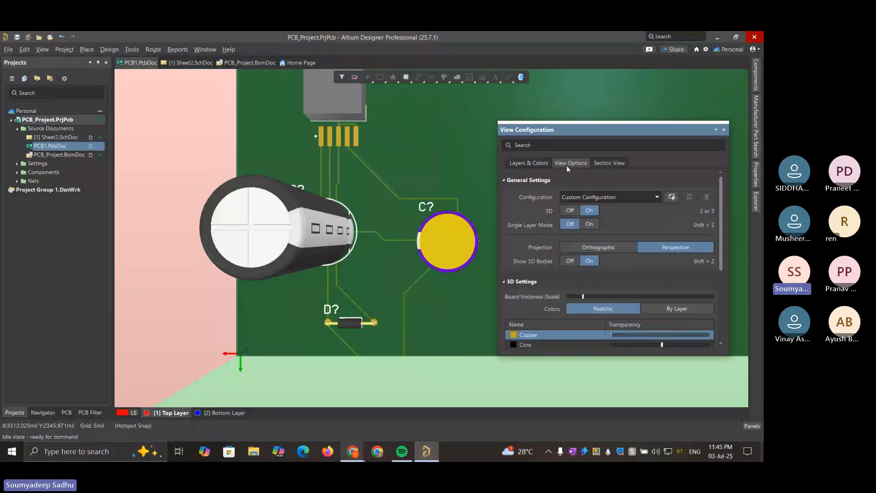
click(570, 261)
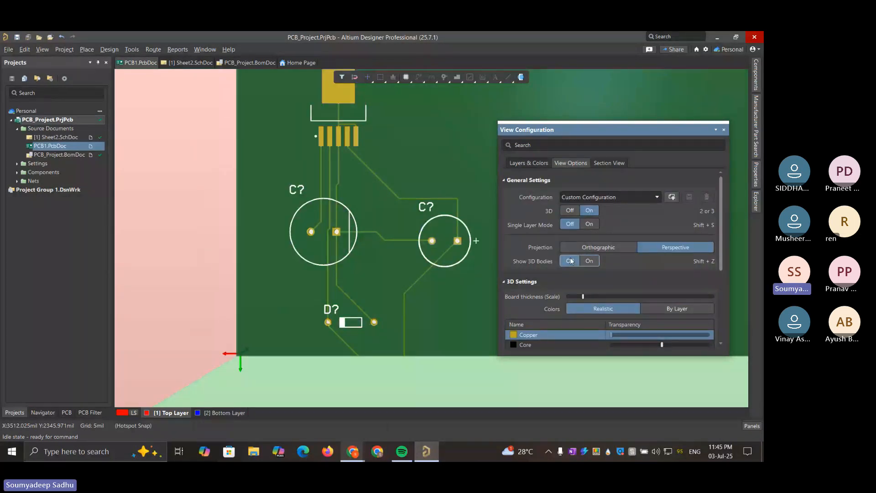
drag(447, 130, 420, 157)
right_drag(429, 149, 370, 188)
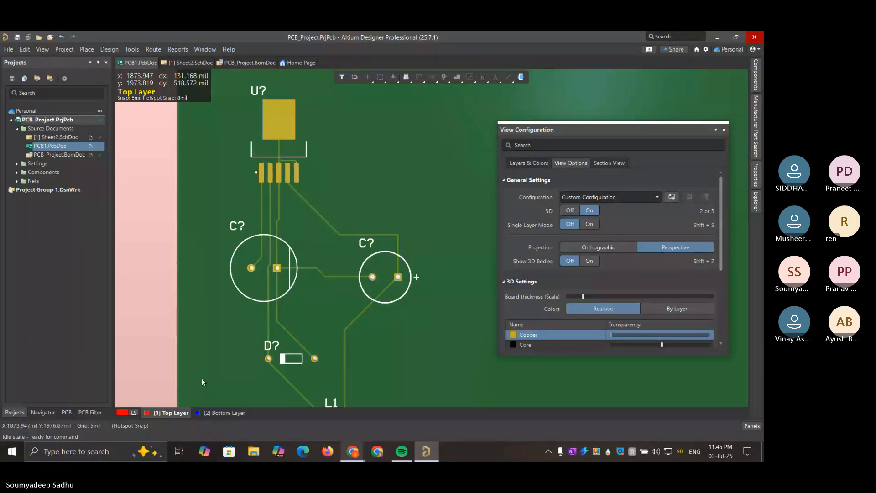
right_drag(212, 345, 212, 272)
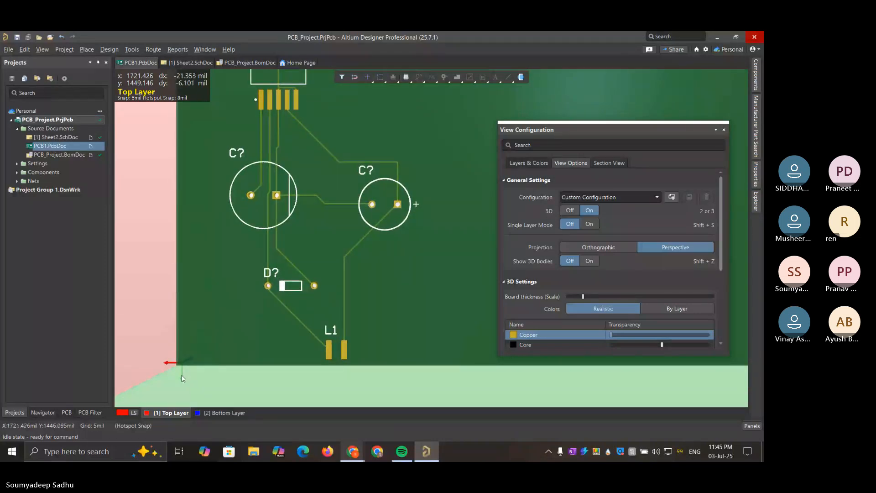
ctrl+scroll(203, 220, down, 1)
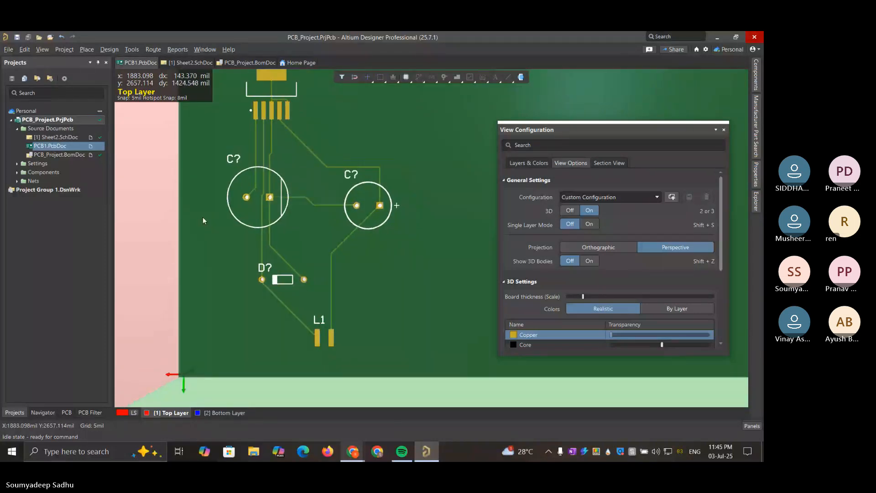
right_drag(201, 188, 195, 237)
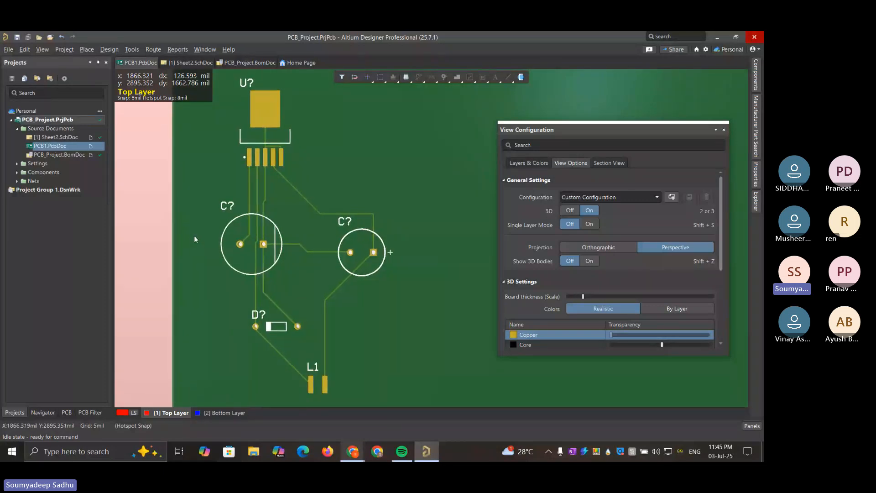
click(150, 51)
click(149, 51)
click(127, 51)
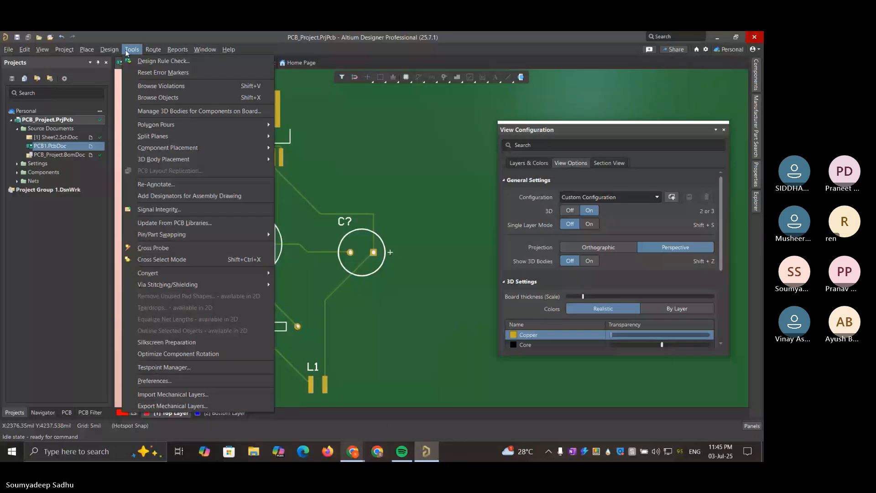
mouse_move(111, 51)
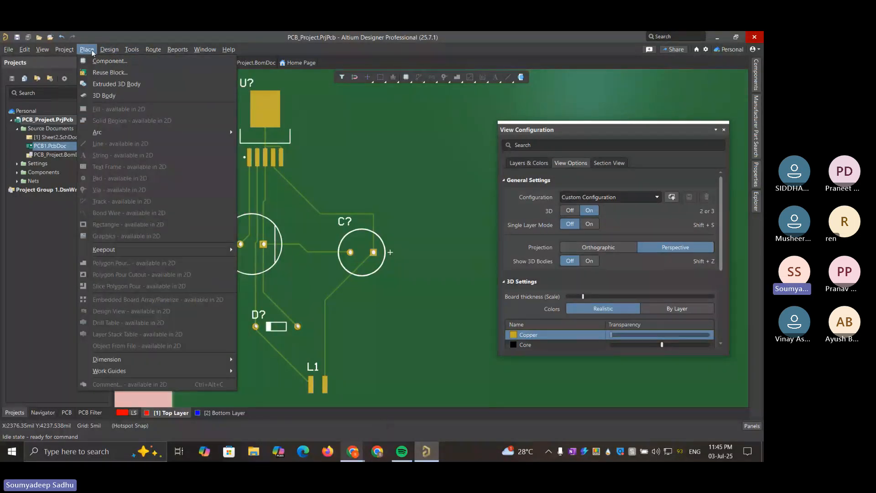
mouse_move(65, 51)
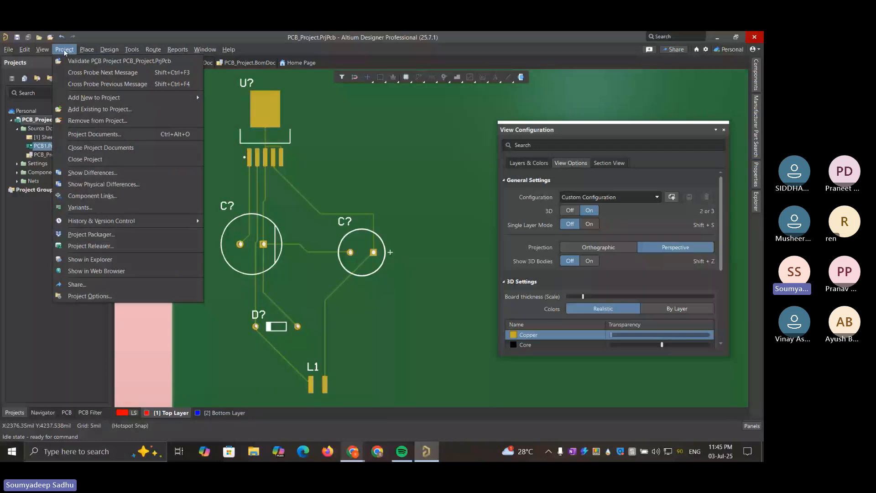
mouse_move(178, 50)
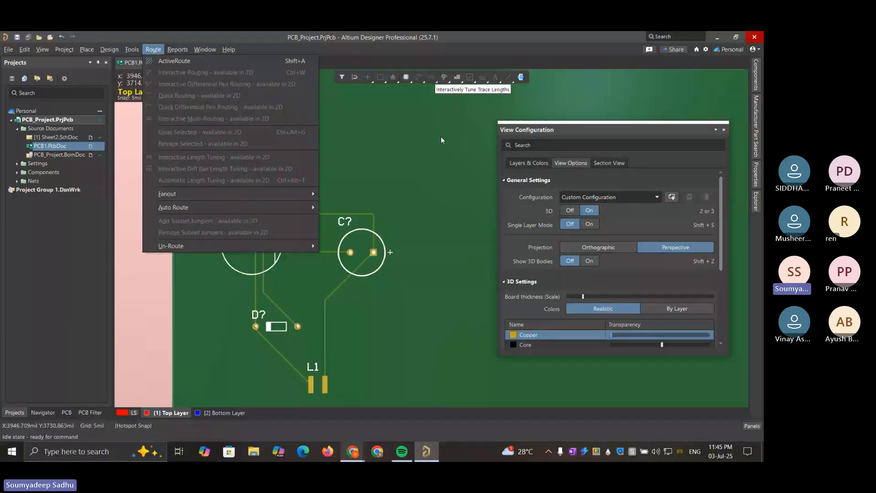
key(Escape)
Show the board in 2D again
key(2)
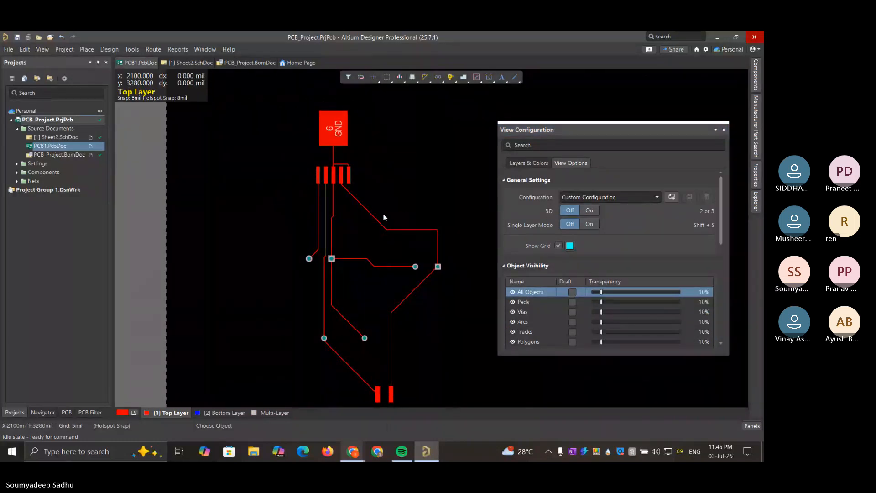
Add interactive length tuning meanders to the vertical Top Layer track running from the second pad of U? down to D?
click(326, 214)
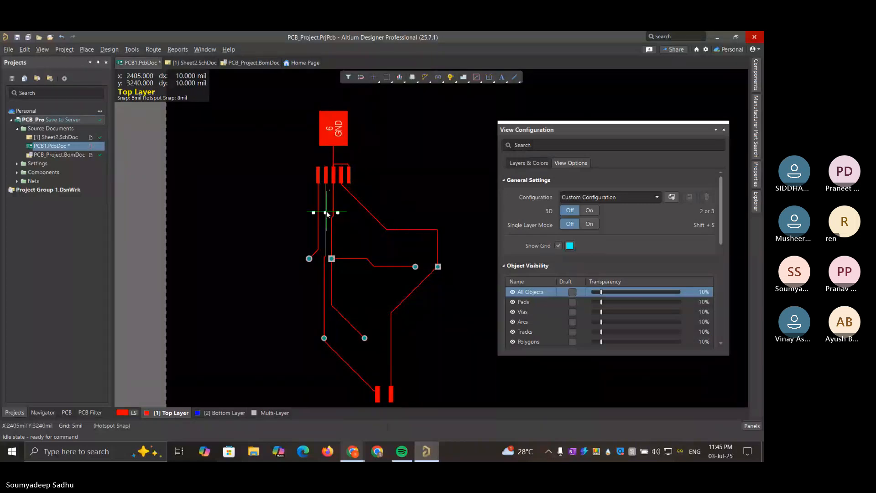
click(326, 213)
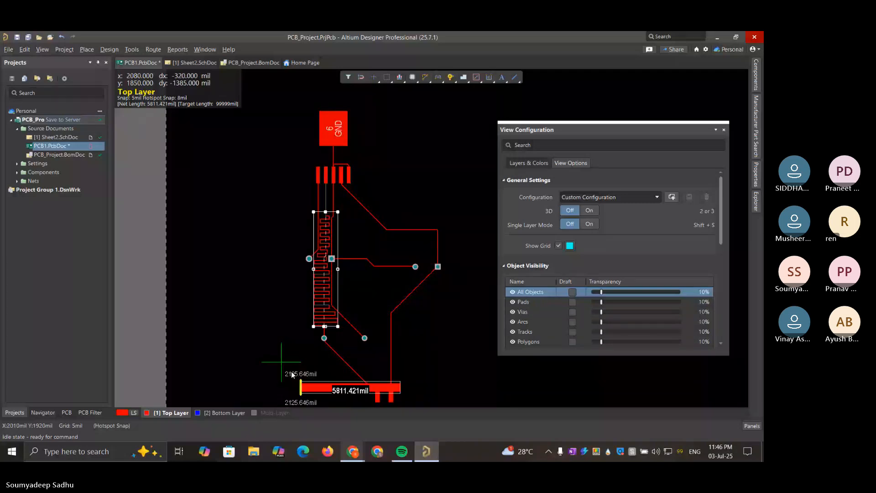
click(297, 323)
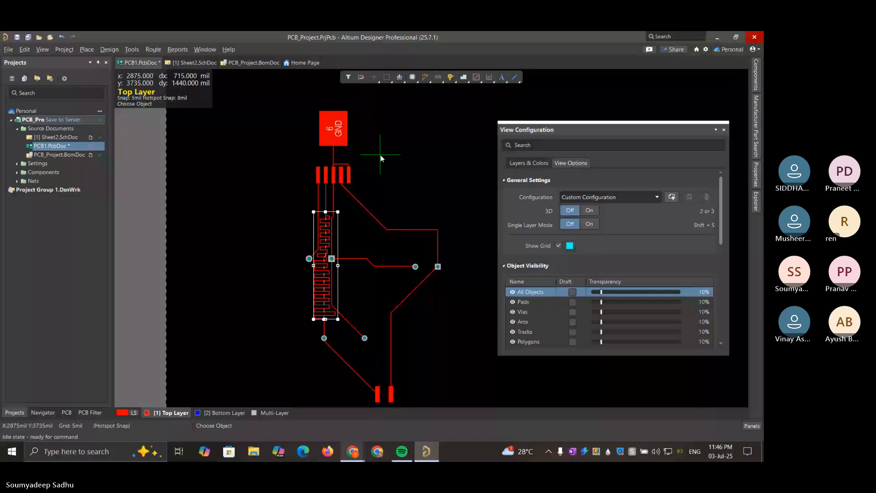
click(324, 278)
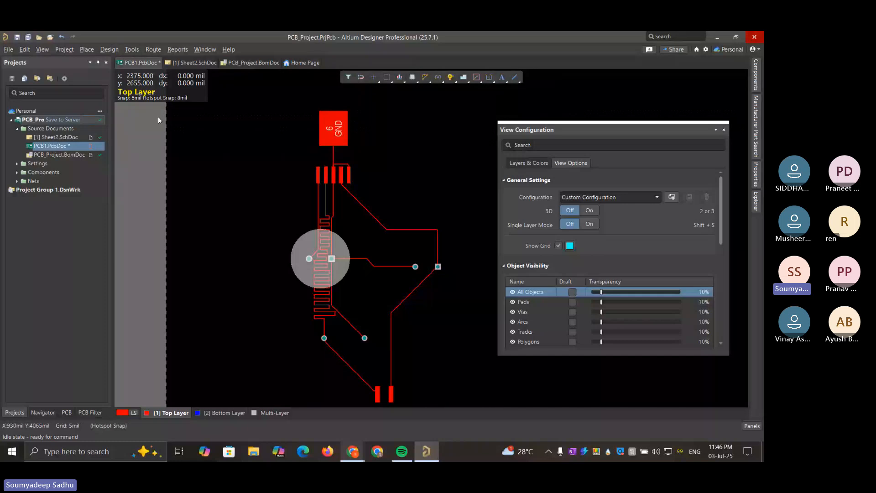
Clear the selection and undo the length tuning meanders on the vertical track
click(176, 253)
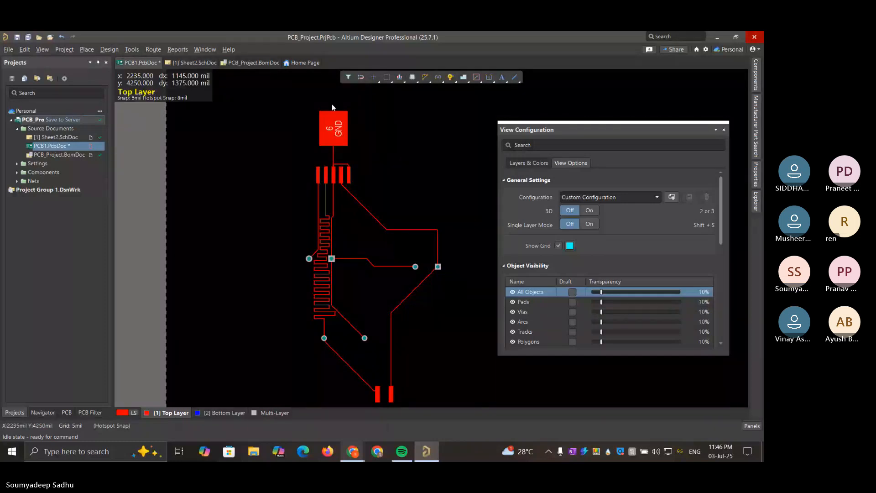
right_click(256, 274)
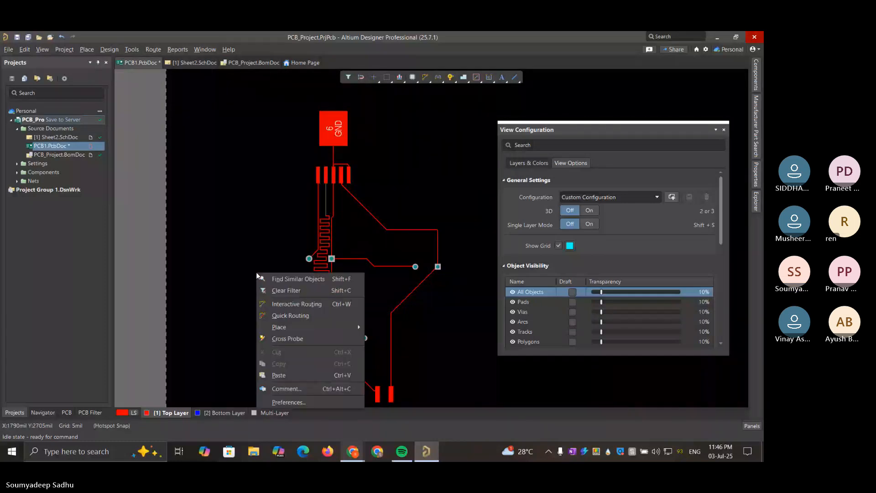
click(240, 247)
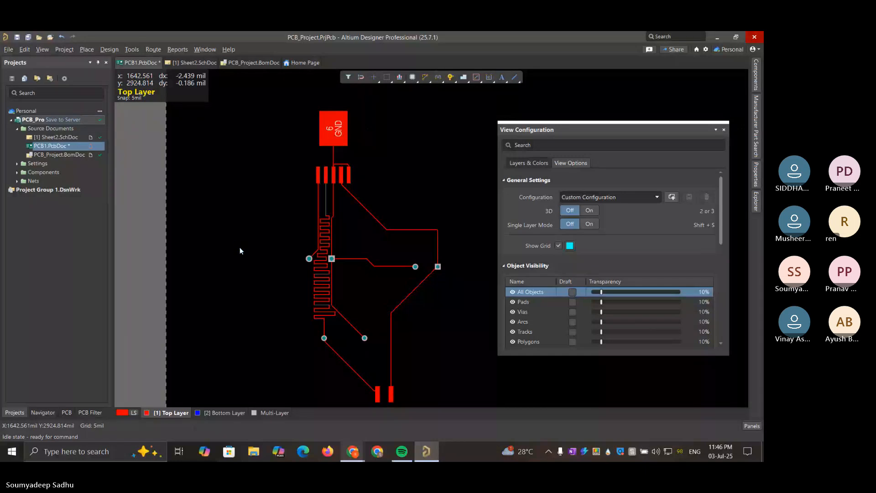
key(ctrl+z)
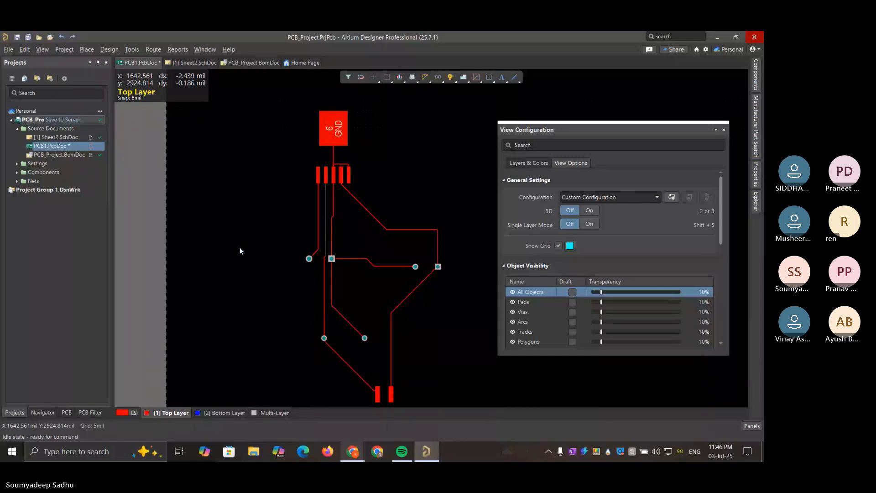
click(439, 79)
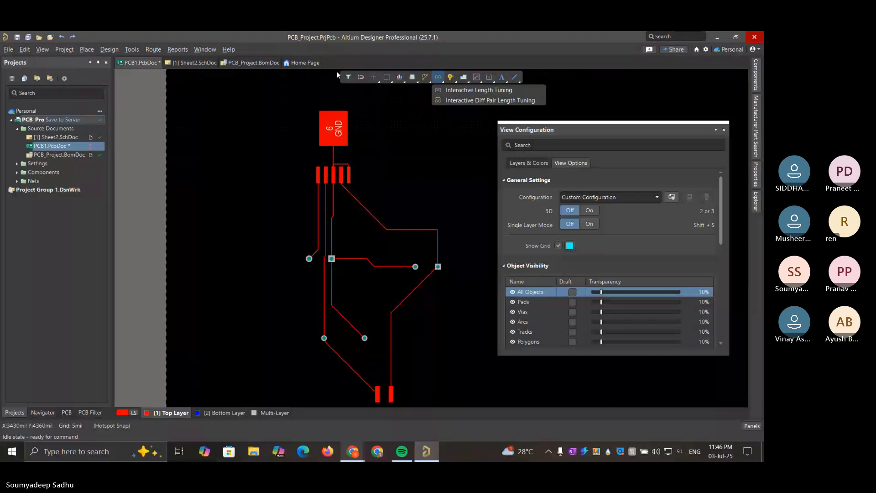
click(132, 49)
click(131, 49)
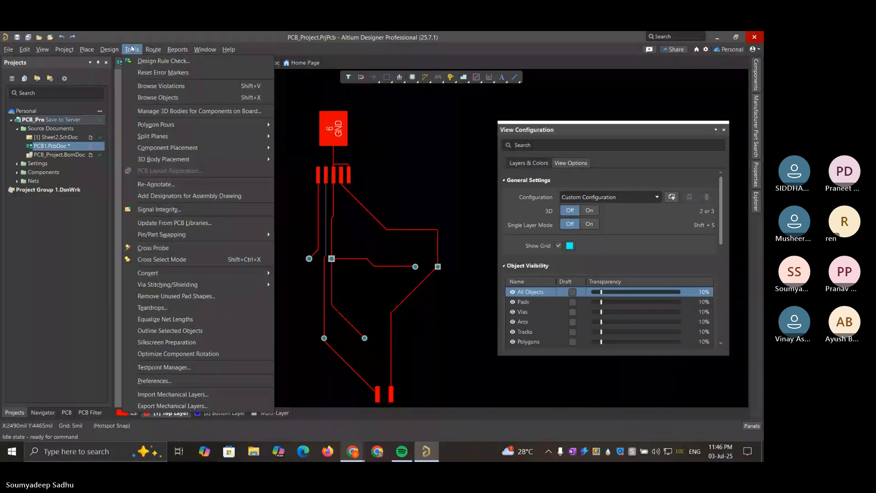
mouse_move(153, 49)
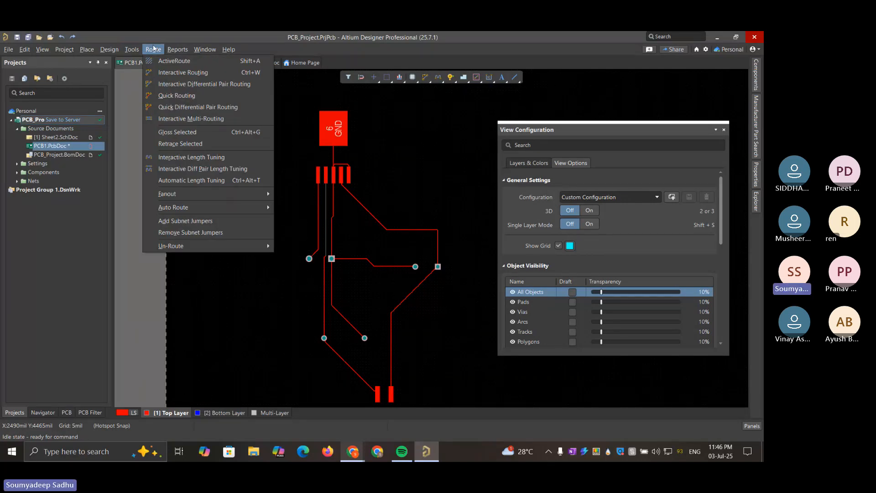
mouse_move(111, 50)
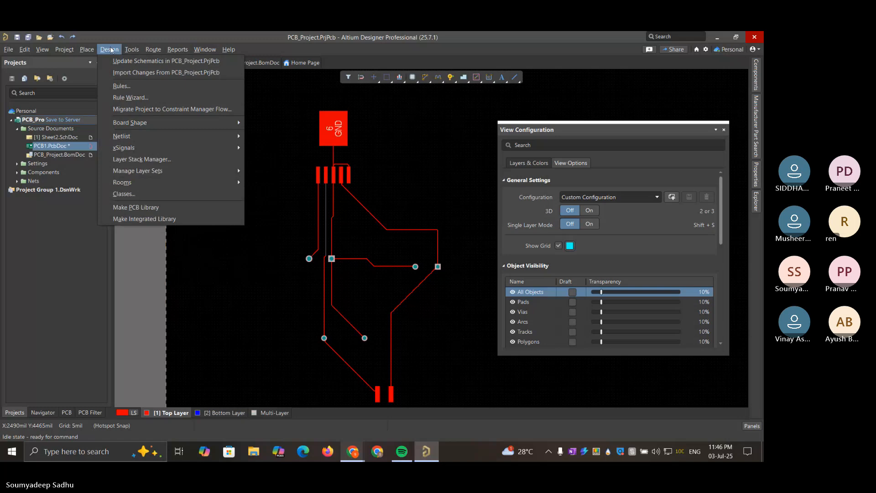
mouse_move(83, 49)
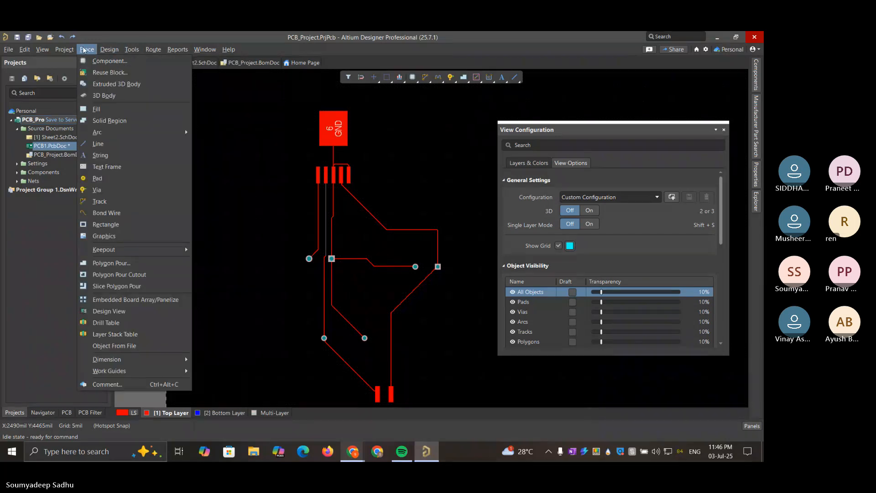
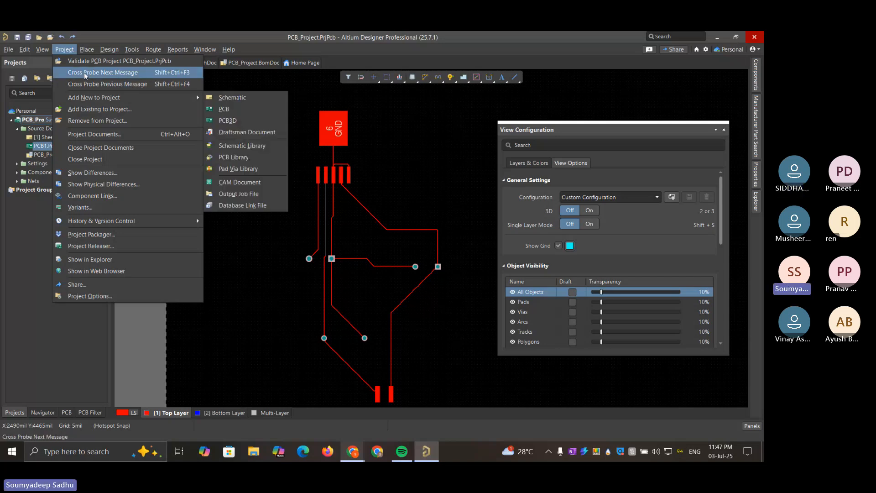
Close the View Configuration options so that the routed board is unobstructed
click(64, 50)
click(42, 49)
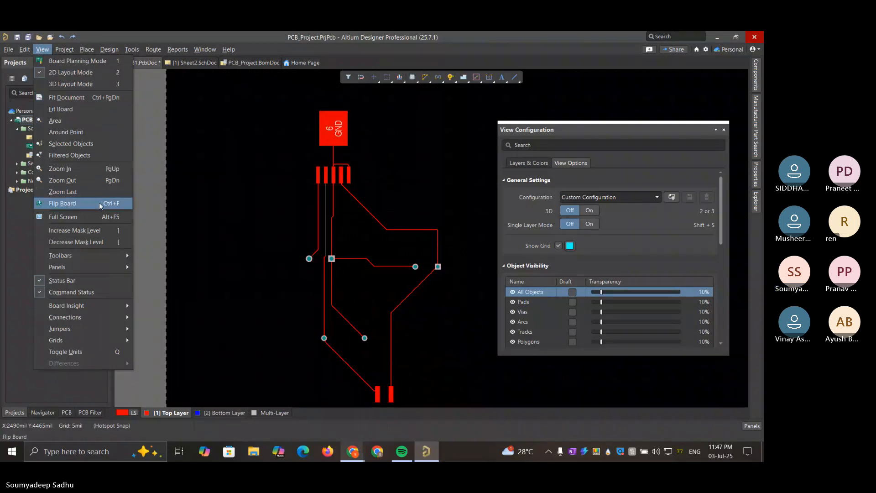
click(724, 130)
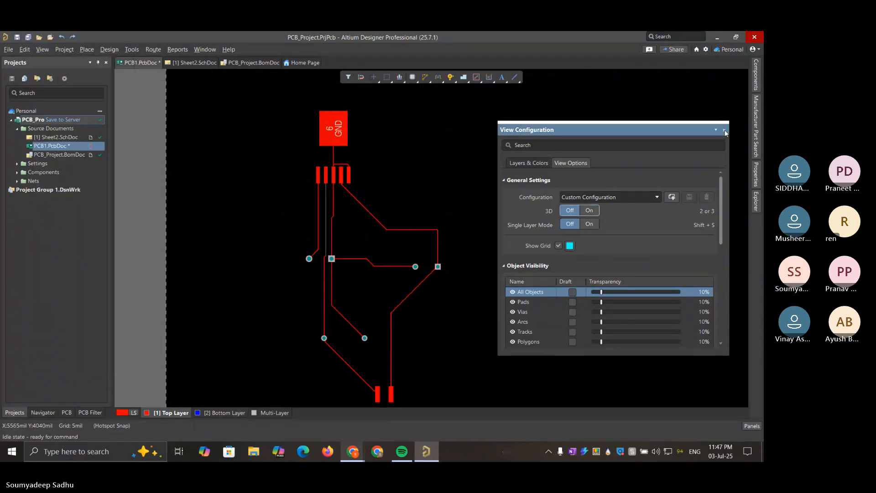
click(724, 130)
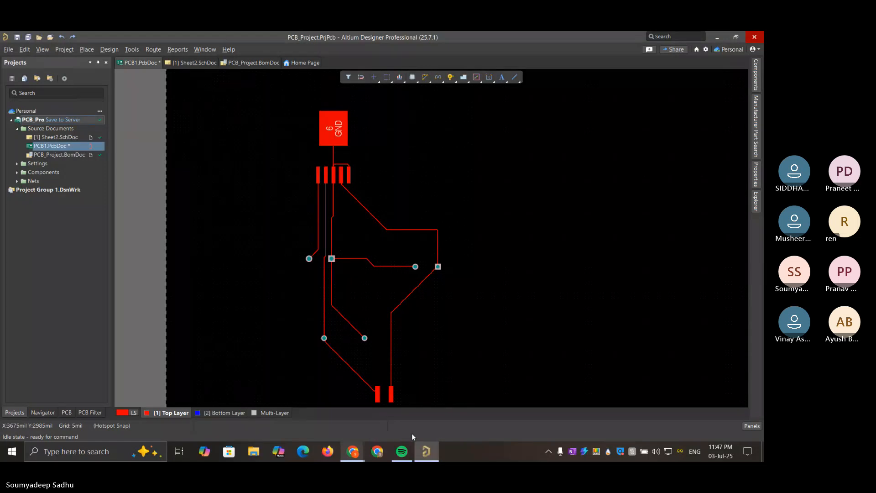
click(429, 448)
click(429, 448)
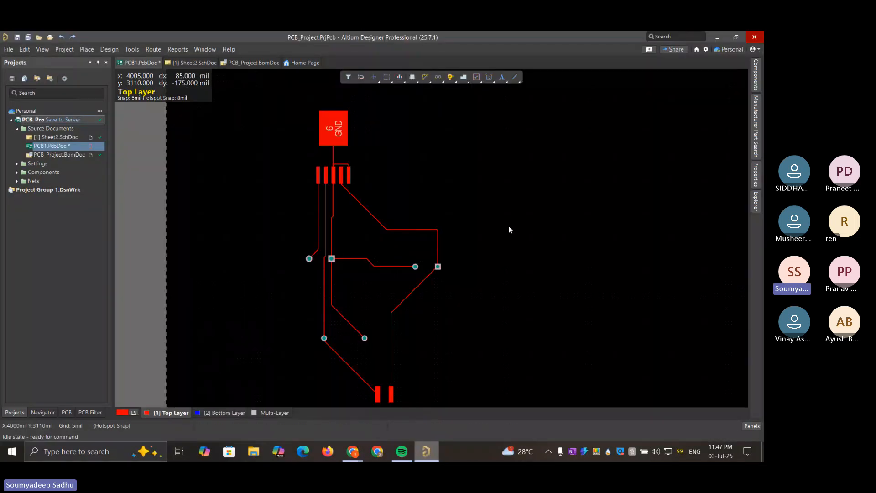
right_drag(510, 229, 509, 208)
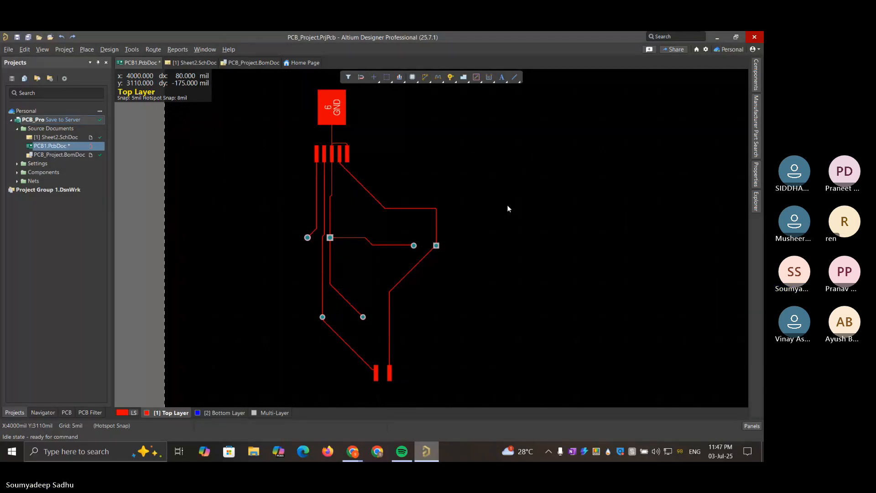
right_drag(486, 203, 487, 215)
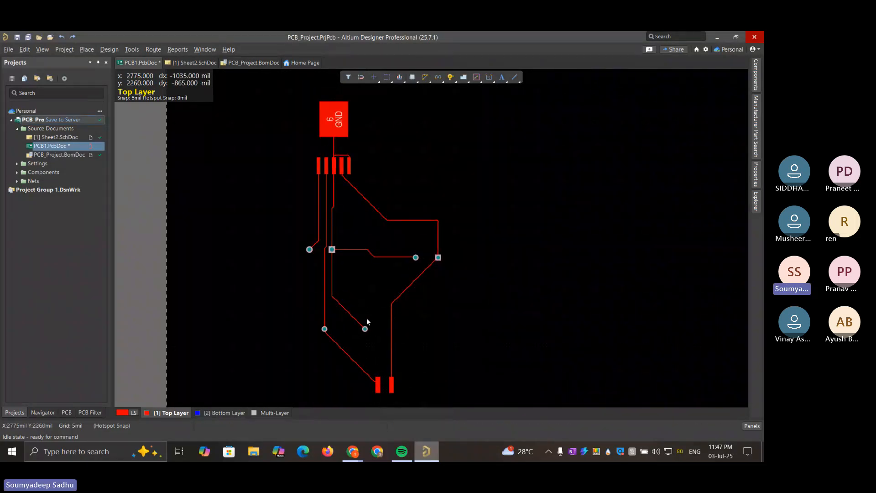
Switch to the Microsoft Teams meeting in Chrome and stop sharing the screen
mouse_move(352, 452)
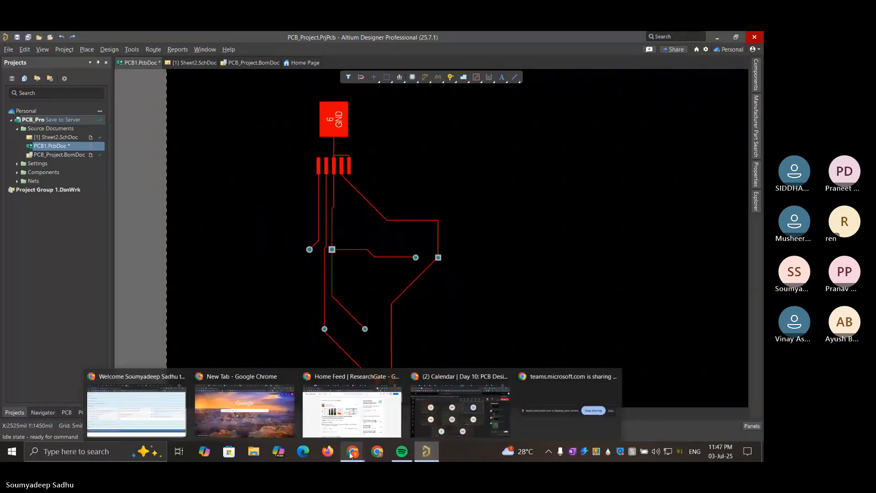
click(457, 397)
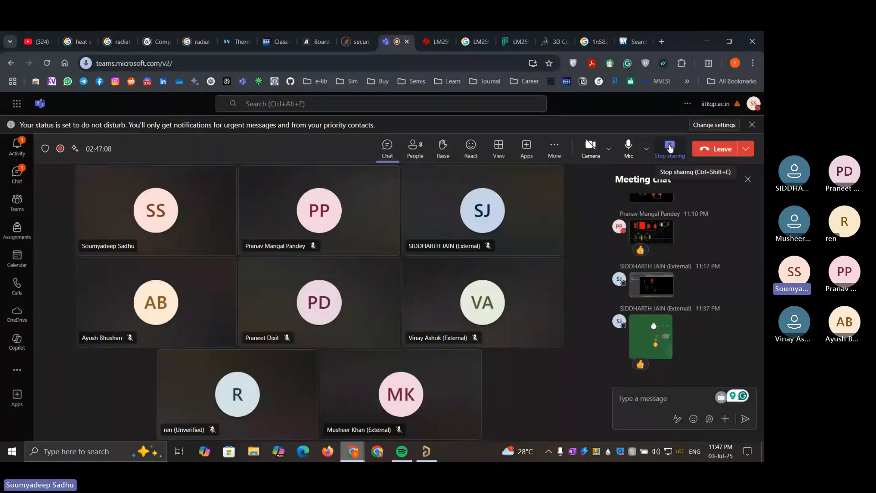
click(669, 146)
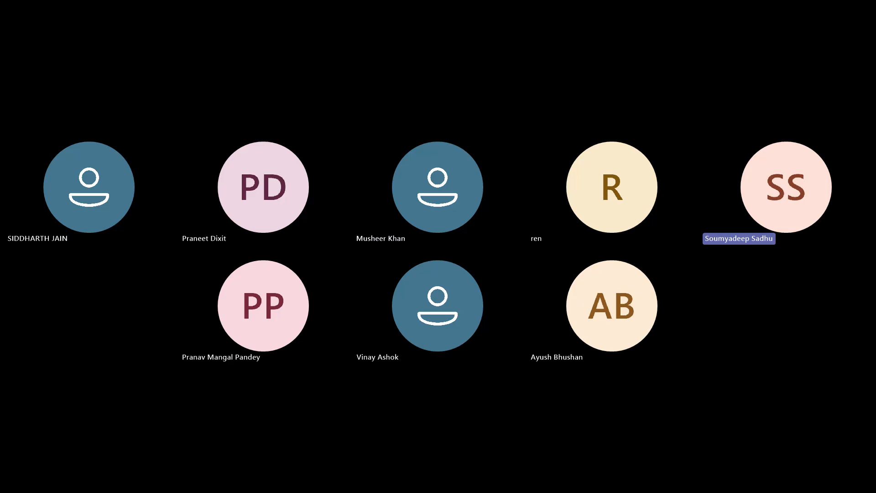